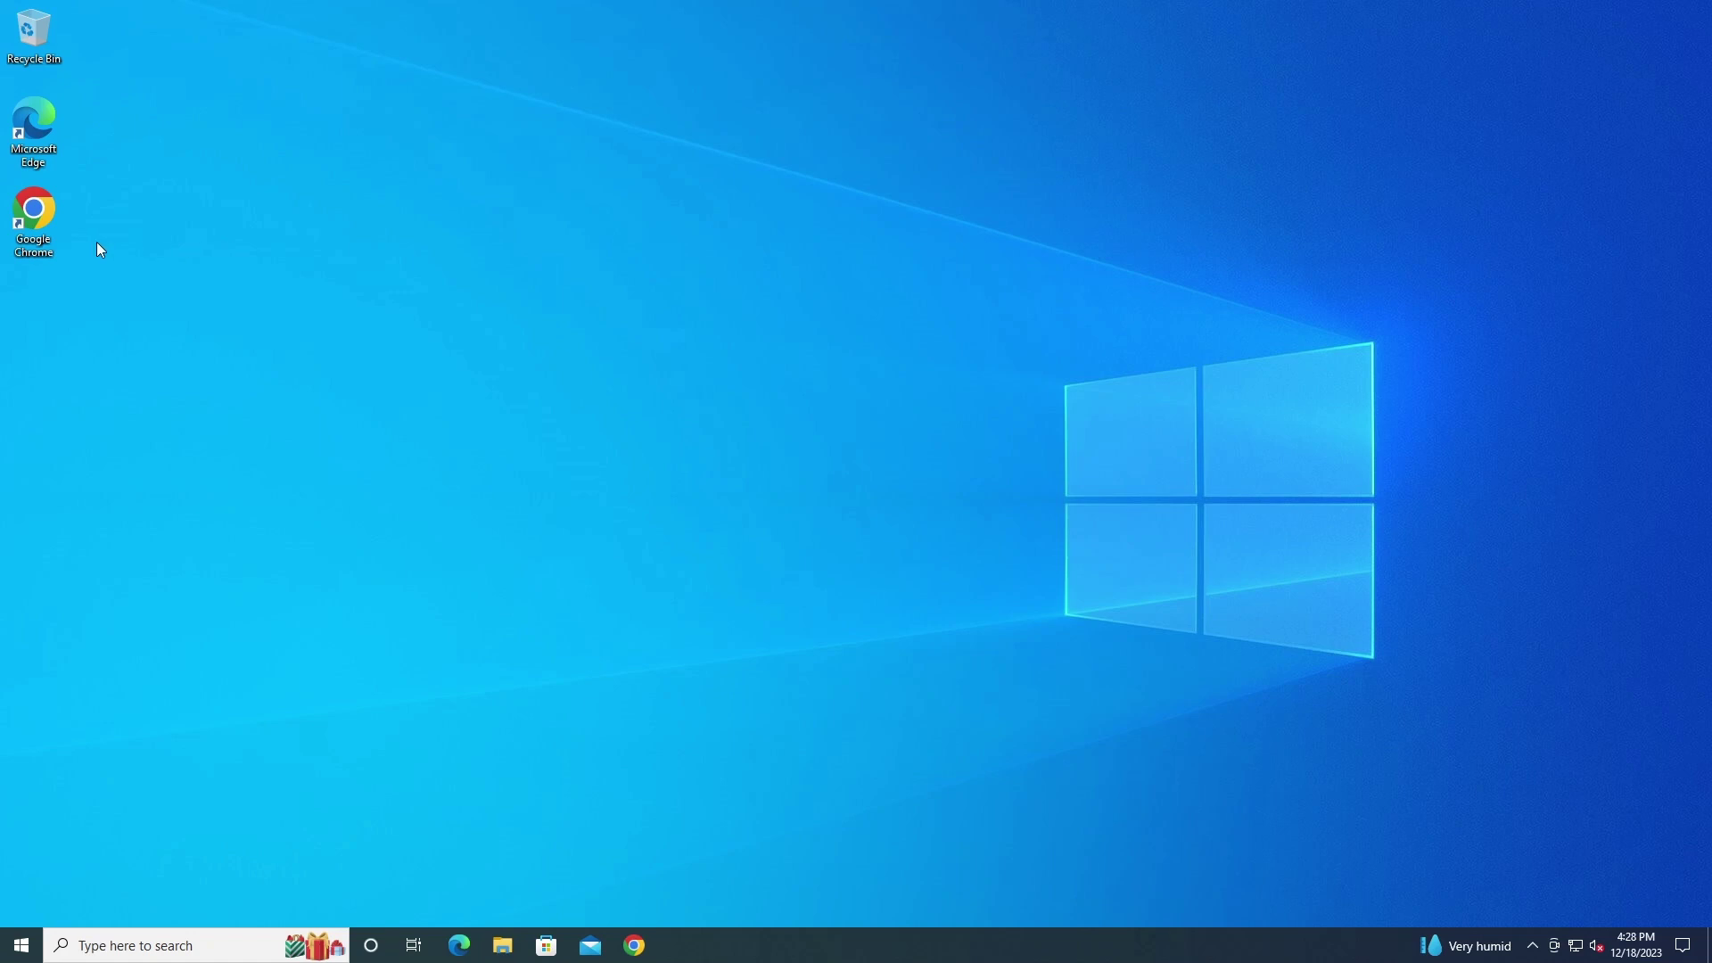
Launch Chrome maximized, search for 'bosch rps', and close the leftover What's New tab
double_click(34, 218)
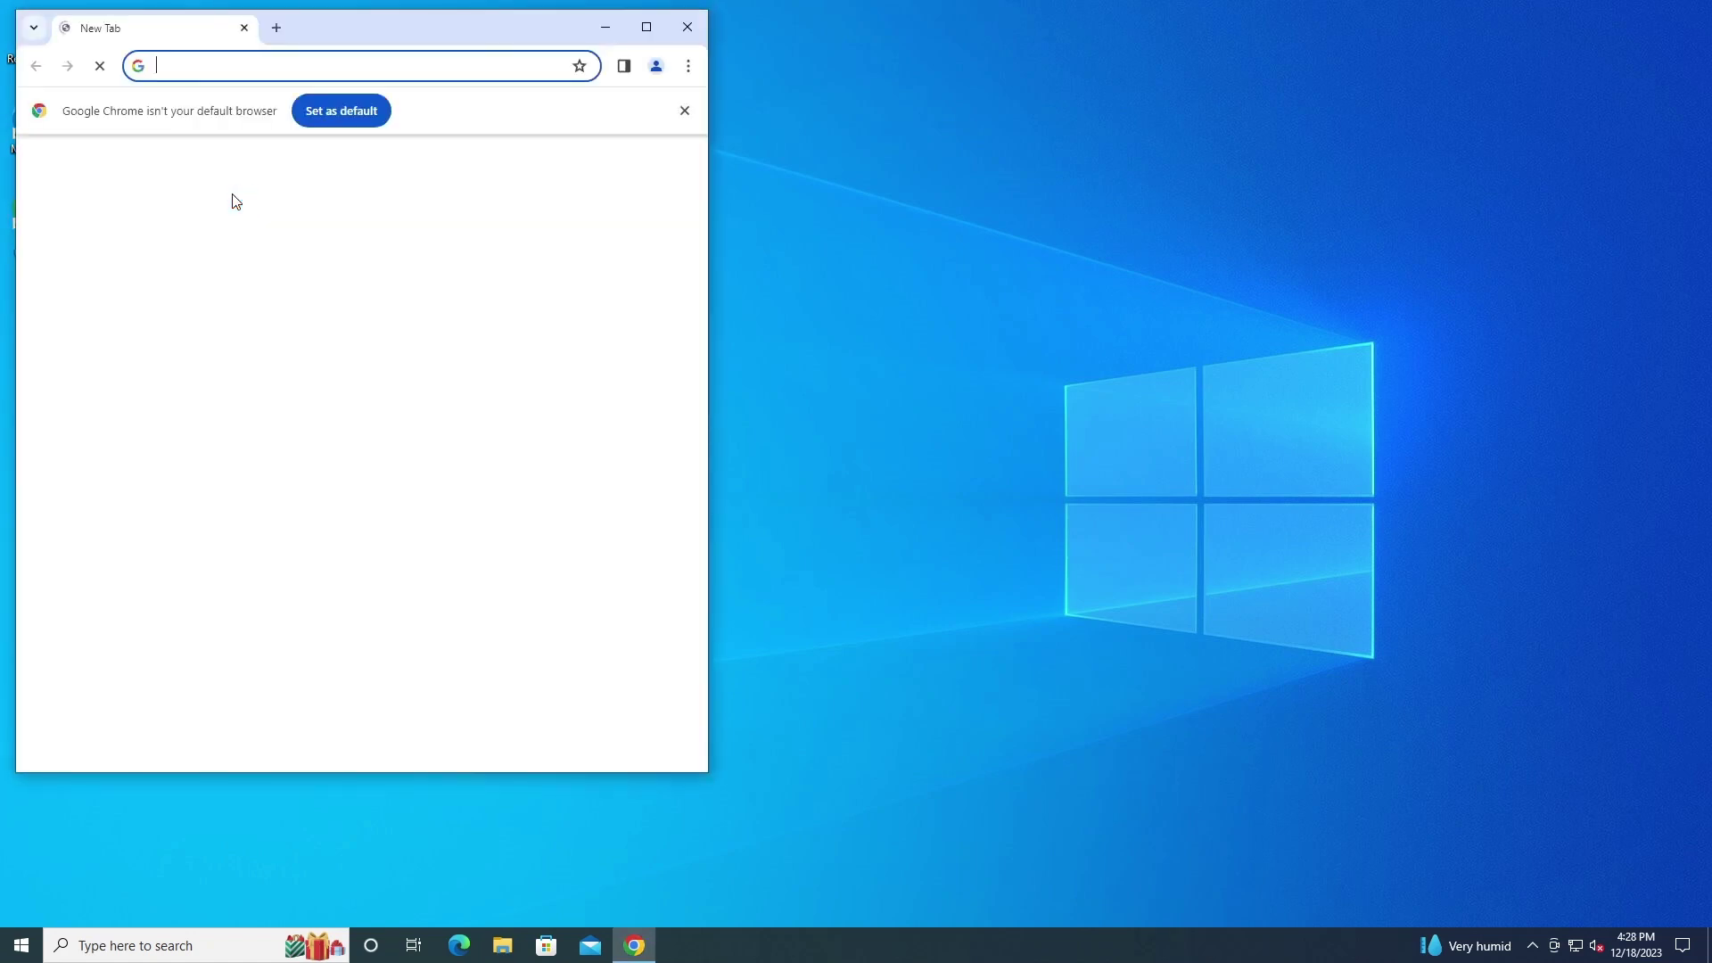
left_click(646, 26)
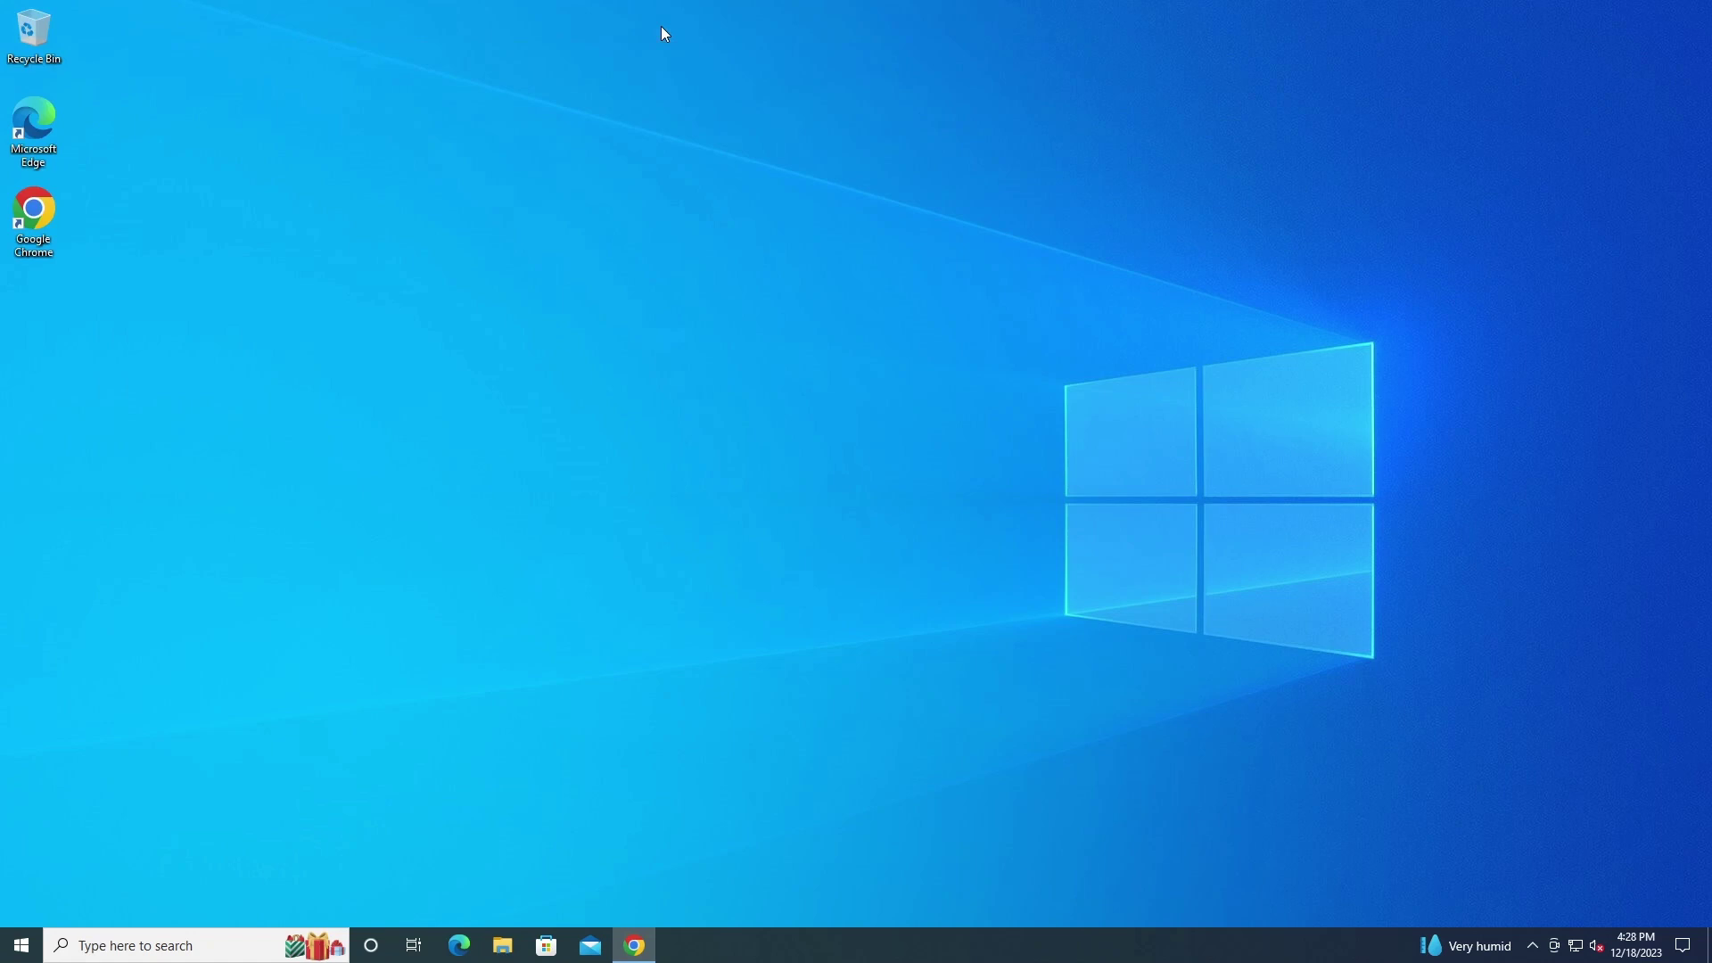
left_click(370, 22)
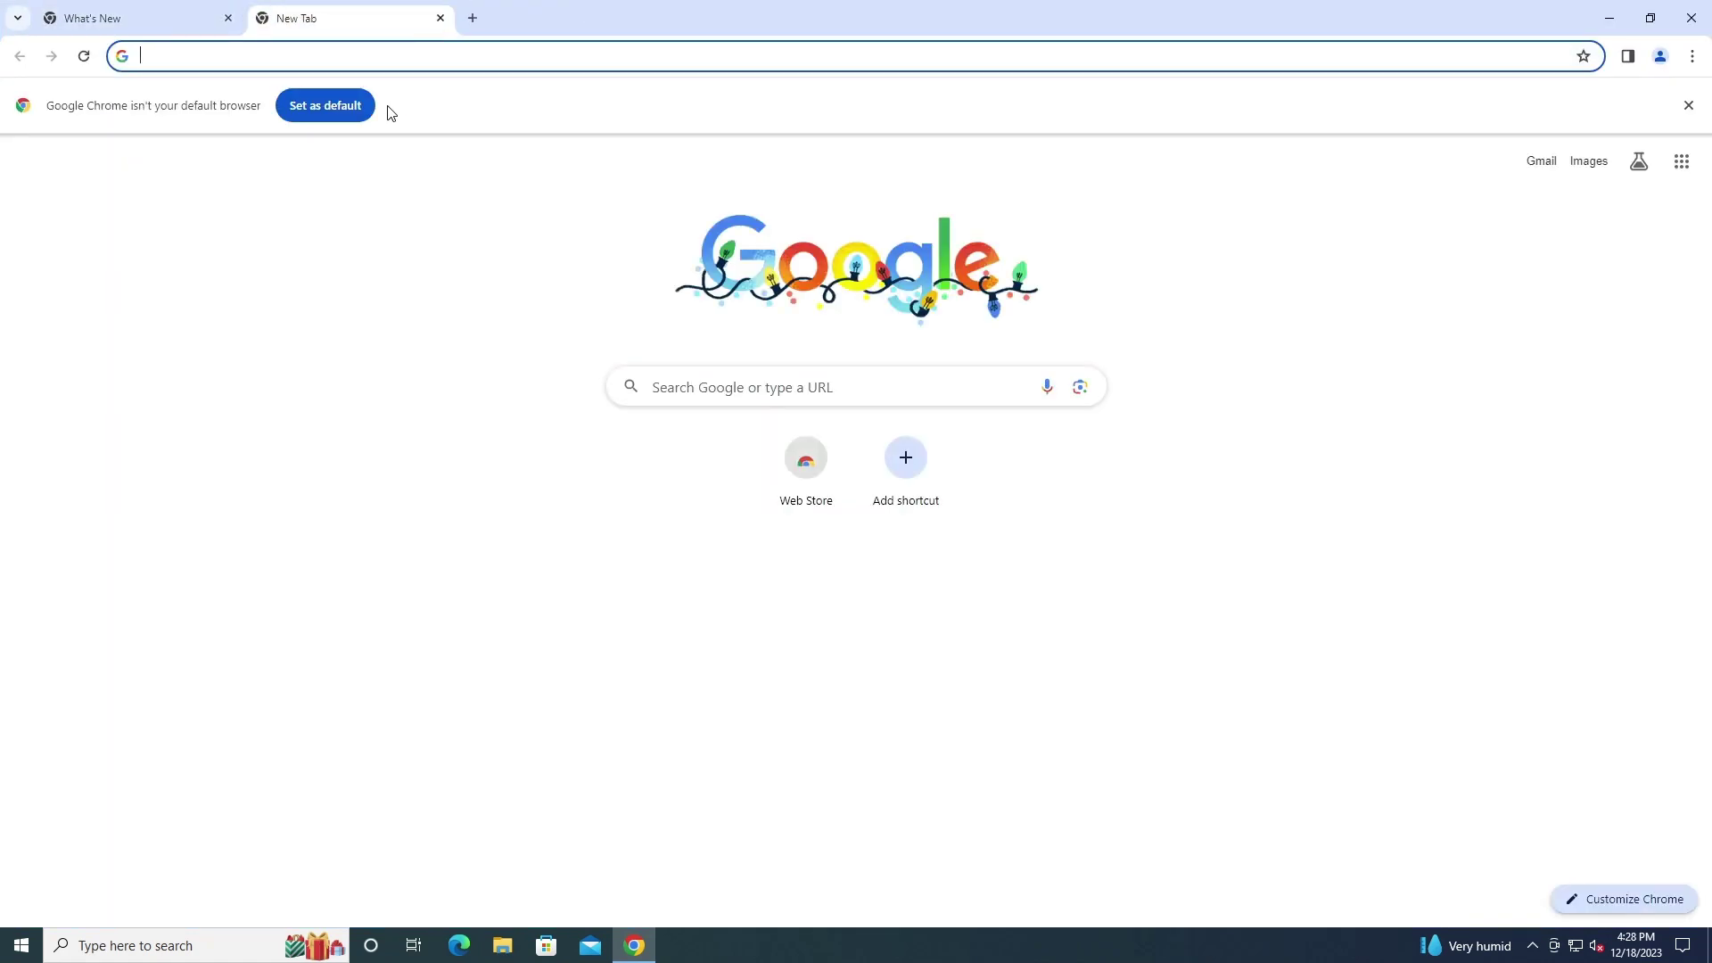
type("bosch rps")
key("Return")
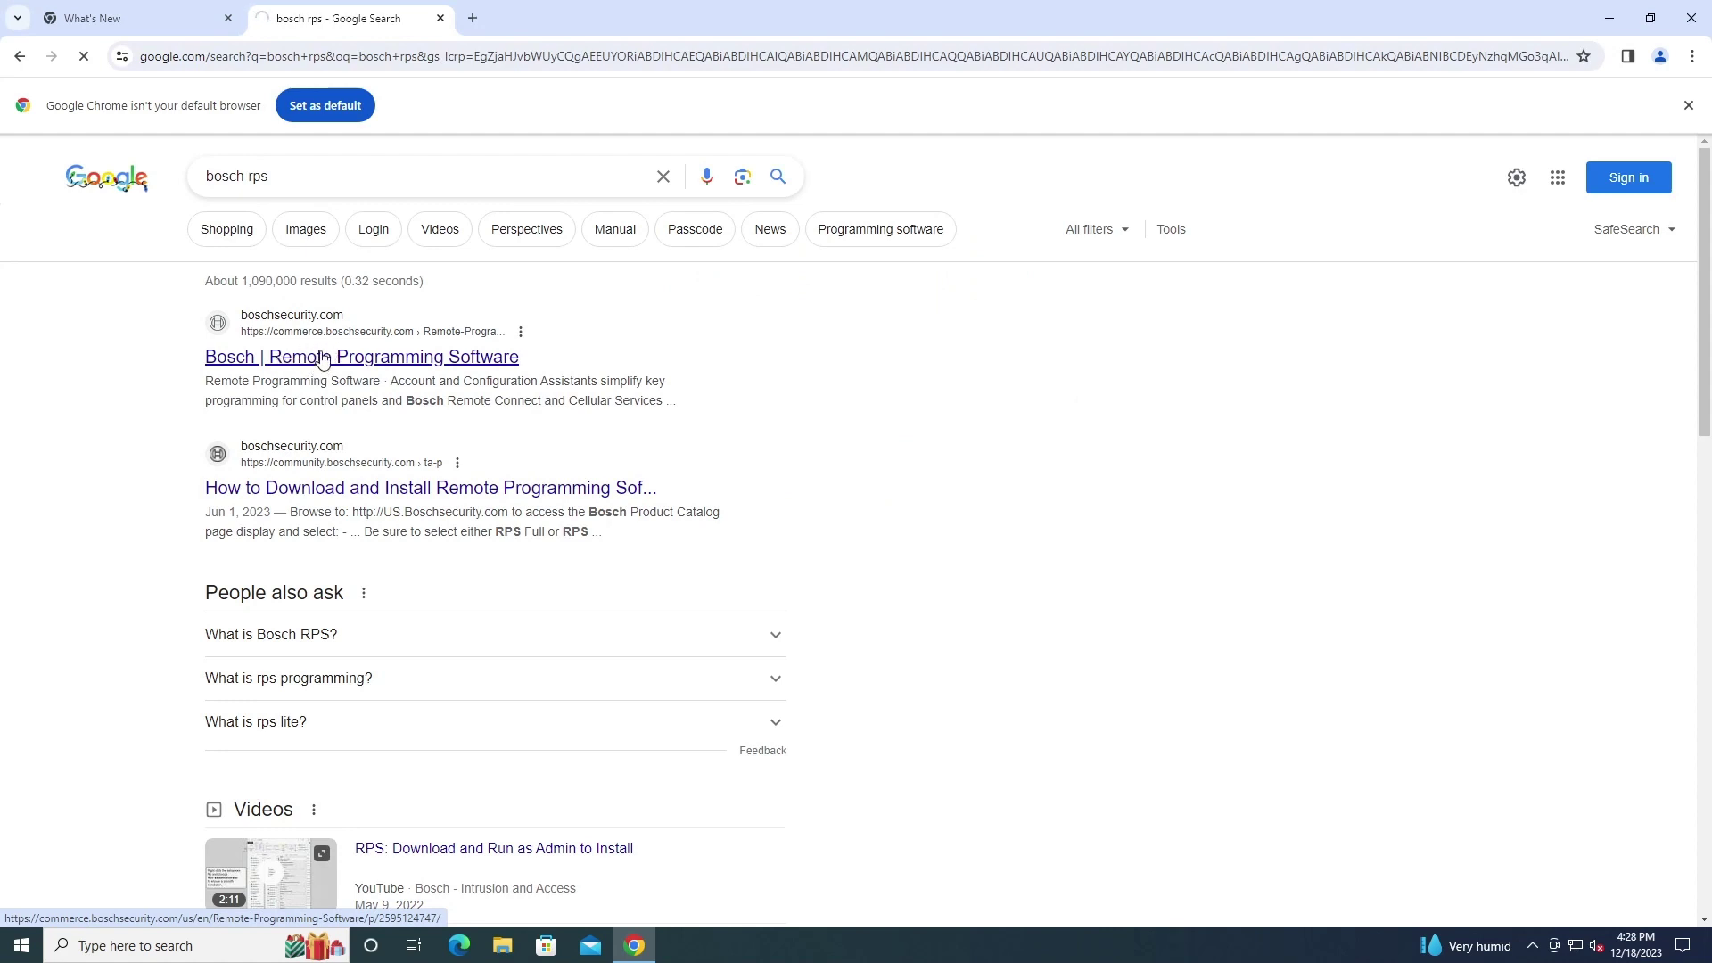
left_click(228, 19)
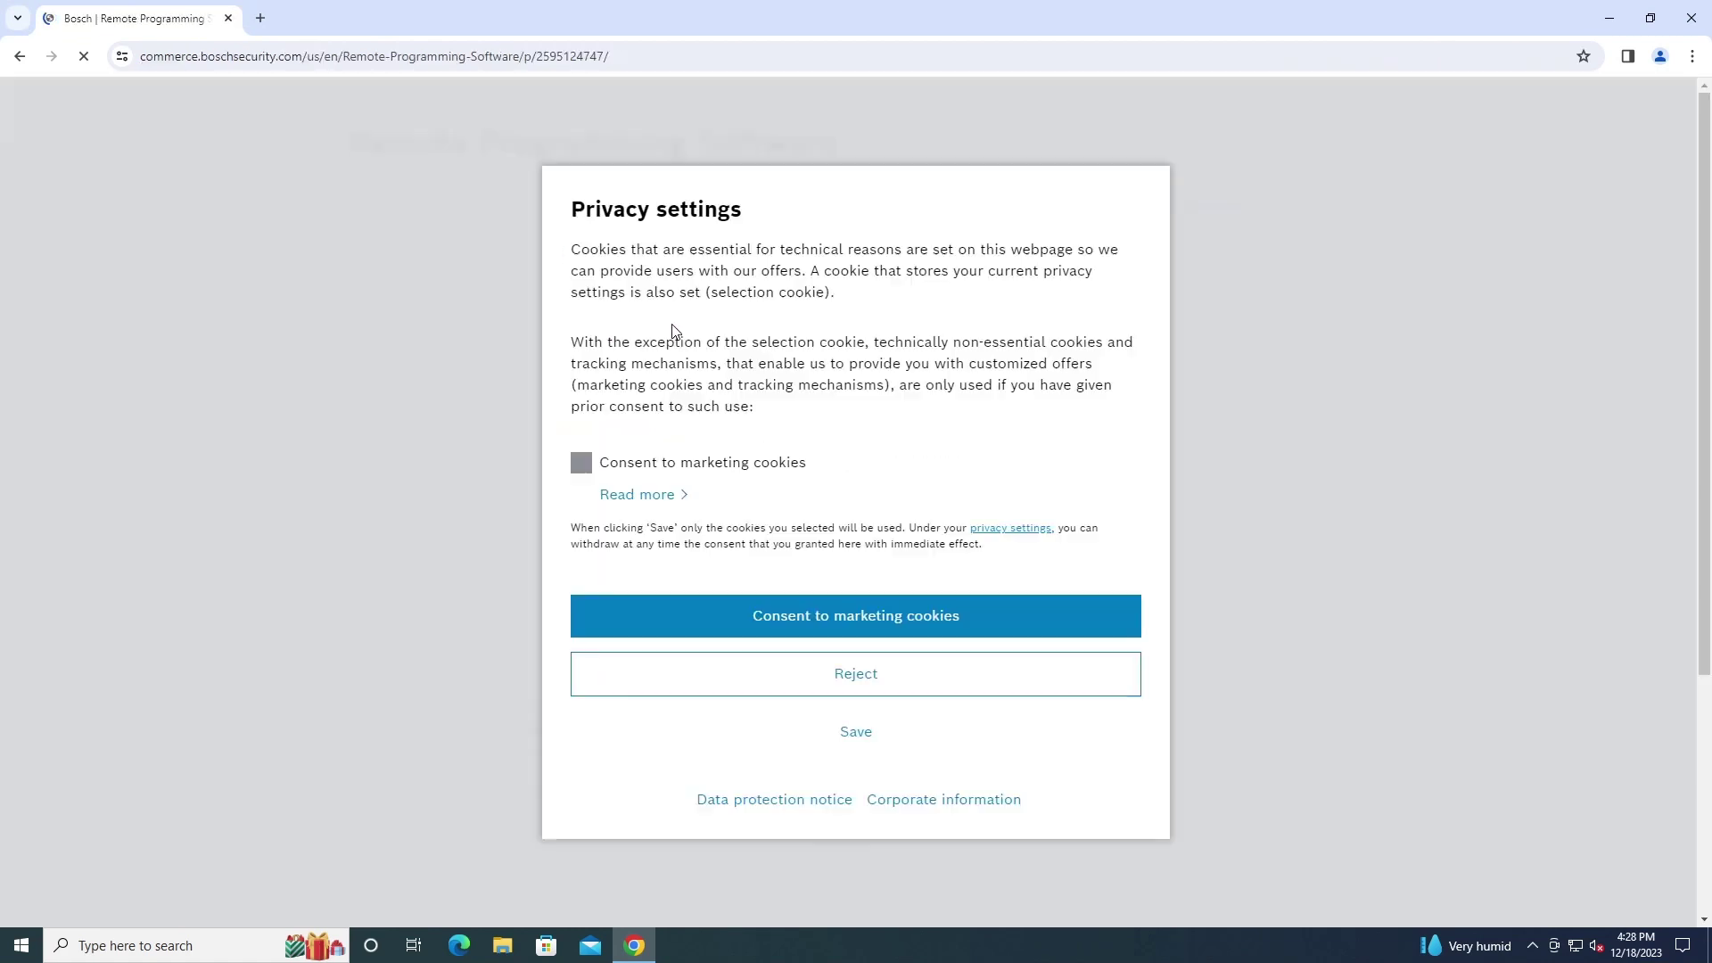
Save the privacy settings without marketing cookies and look over the RPS product page
left_click(856, 744)
scroll(1234, 565, "down", 3)
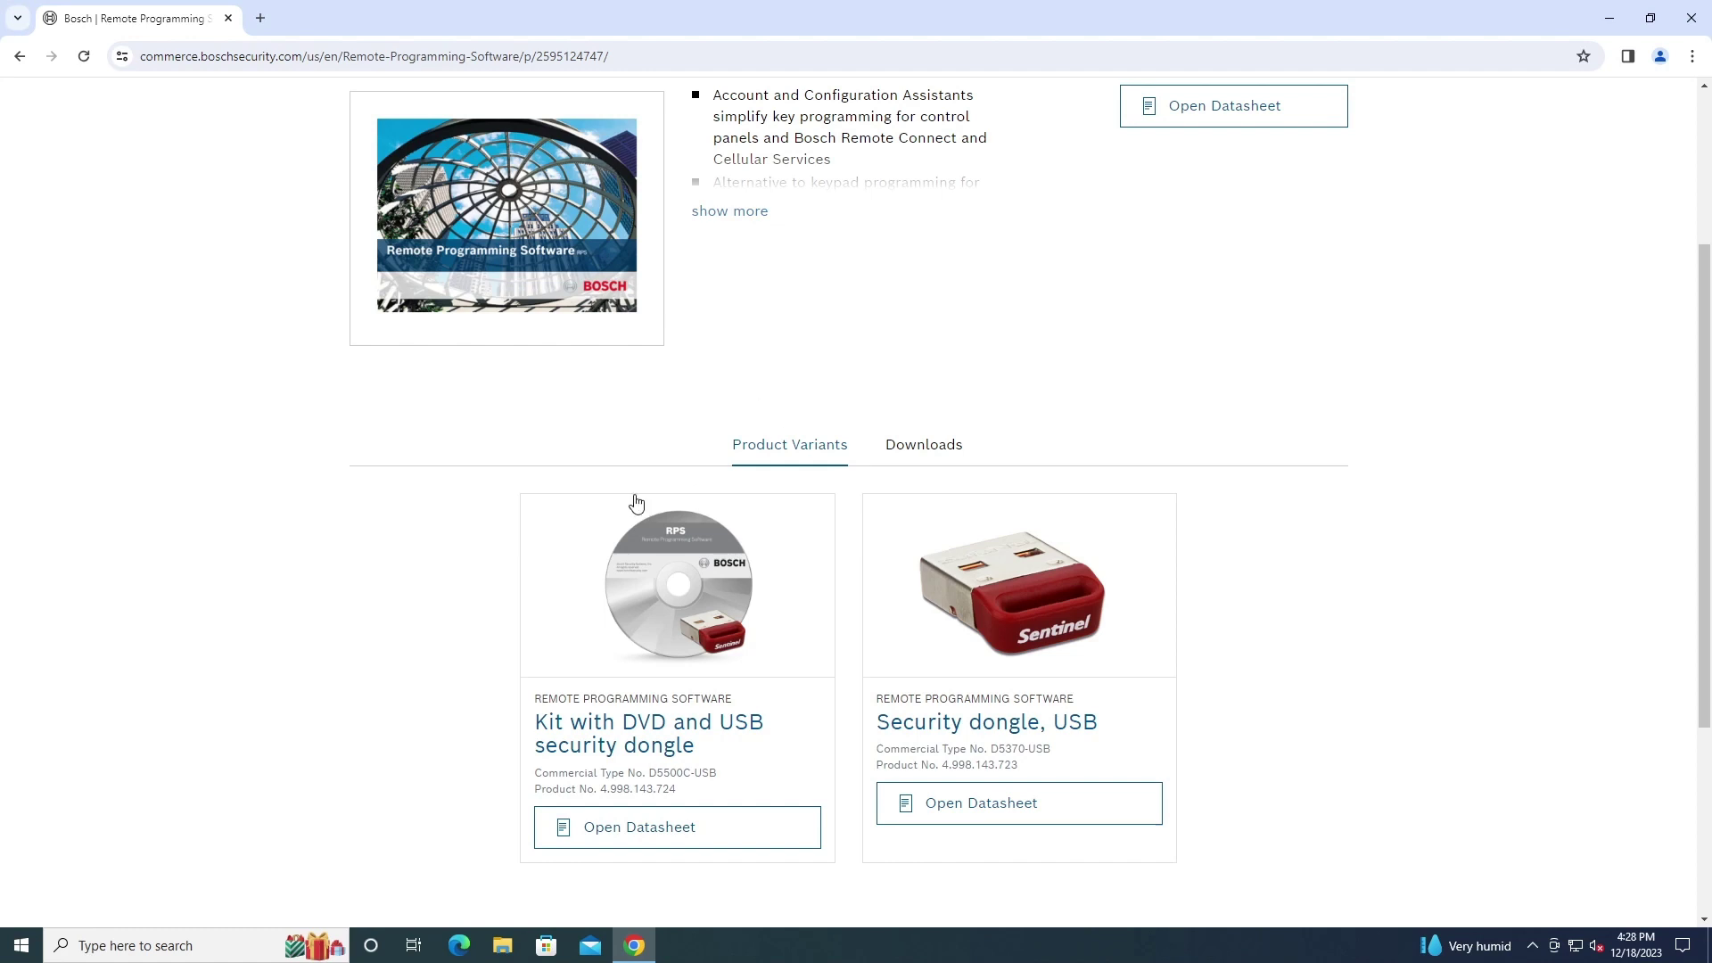
scroll(634, 501, "up", 3)
scroll(635, 501, "down", 5)
scroll(1017, 510, "up", 5)
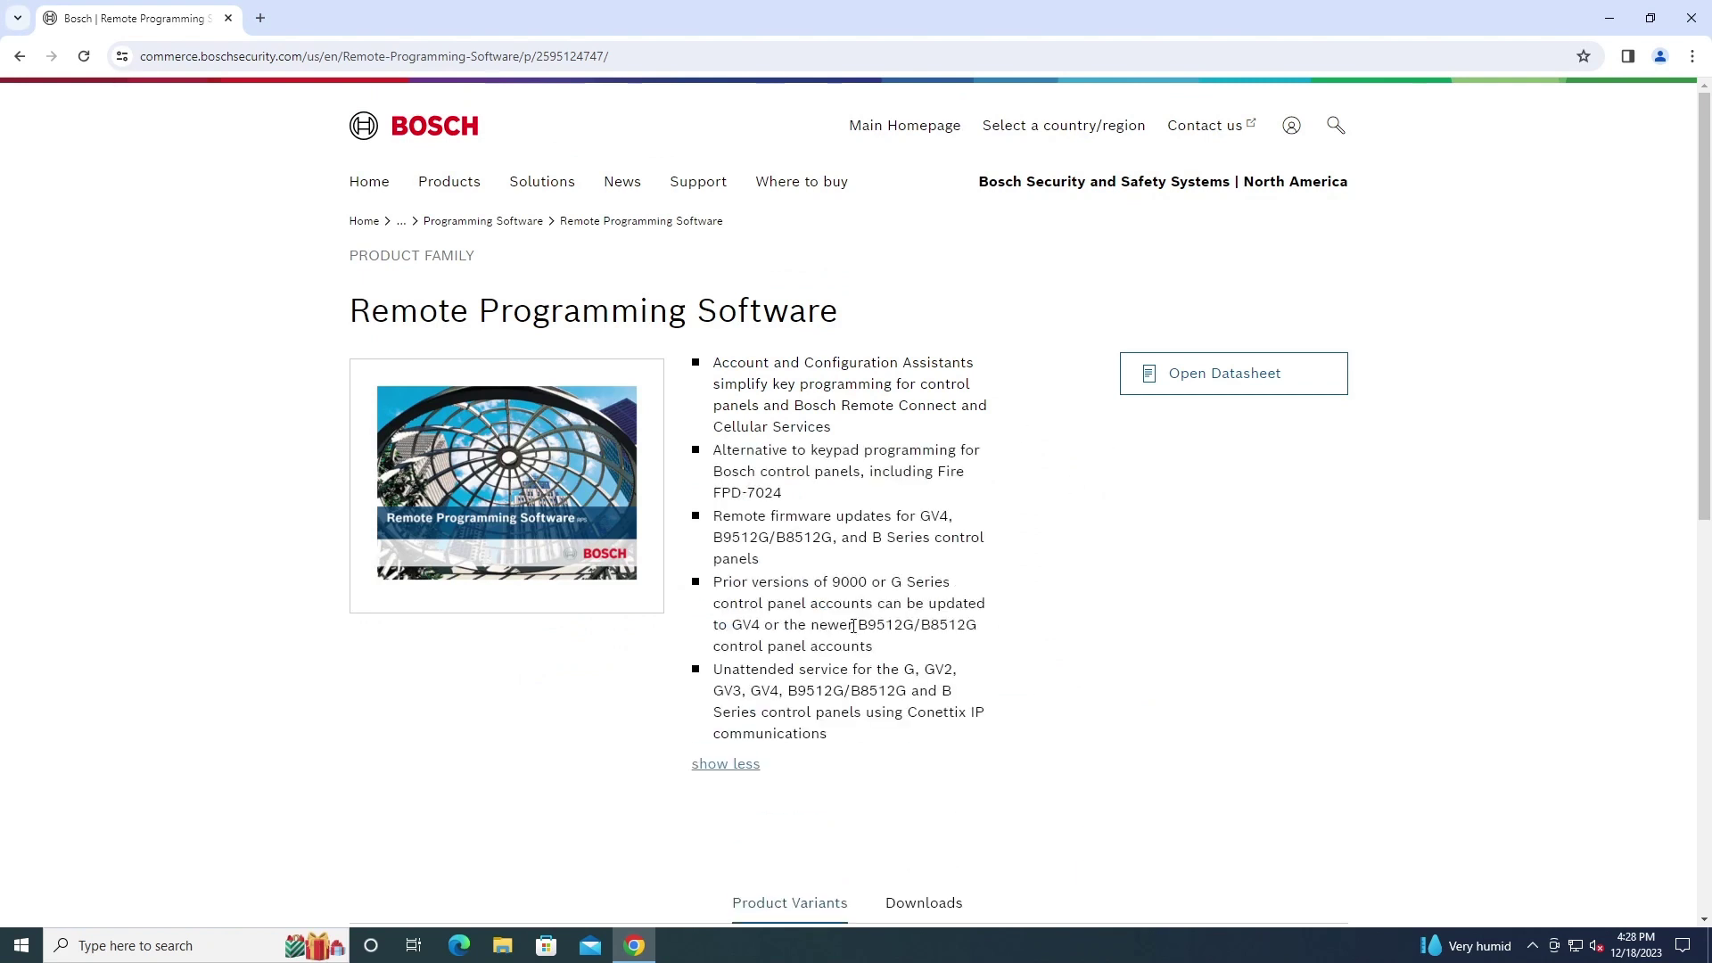
scroll(830, 651, "down", 1)
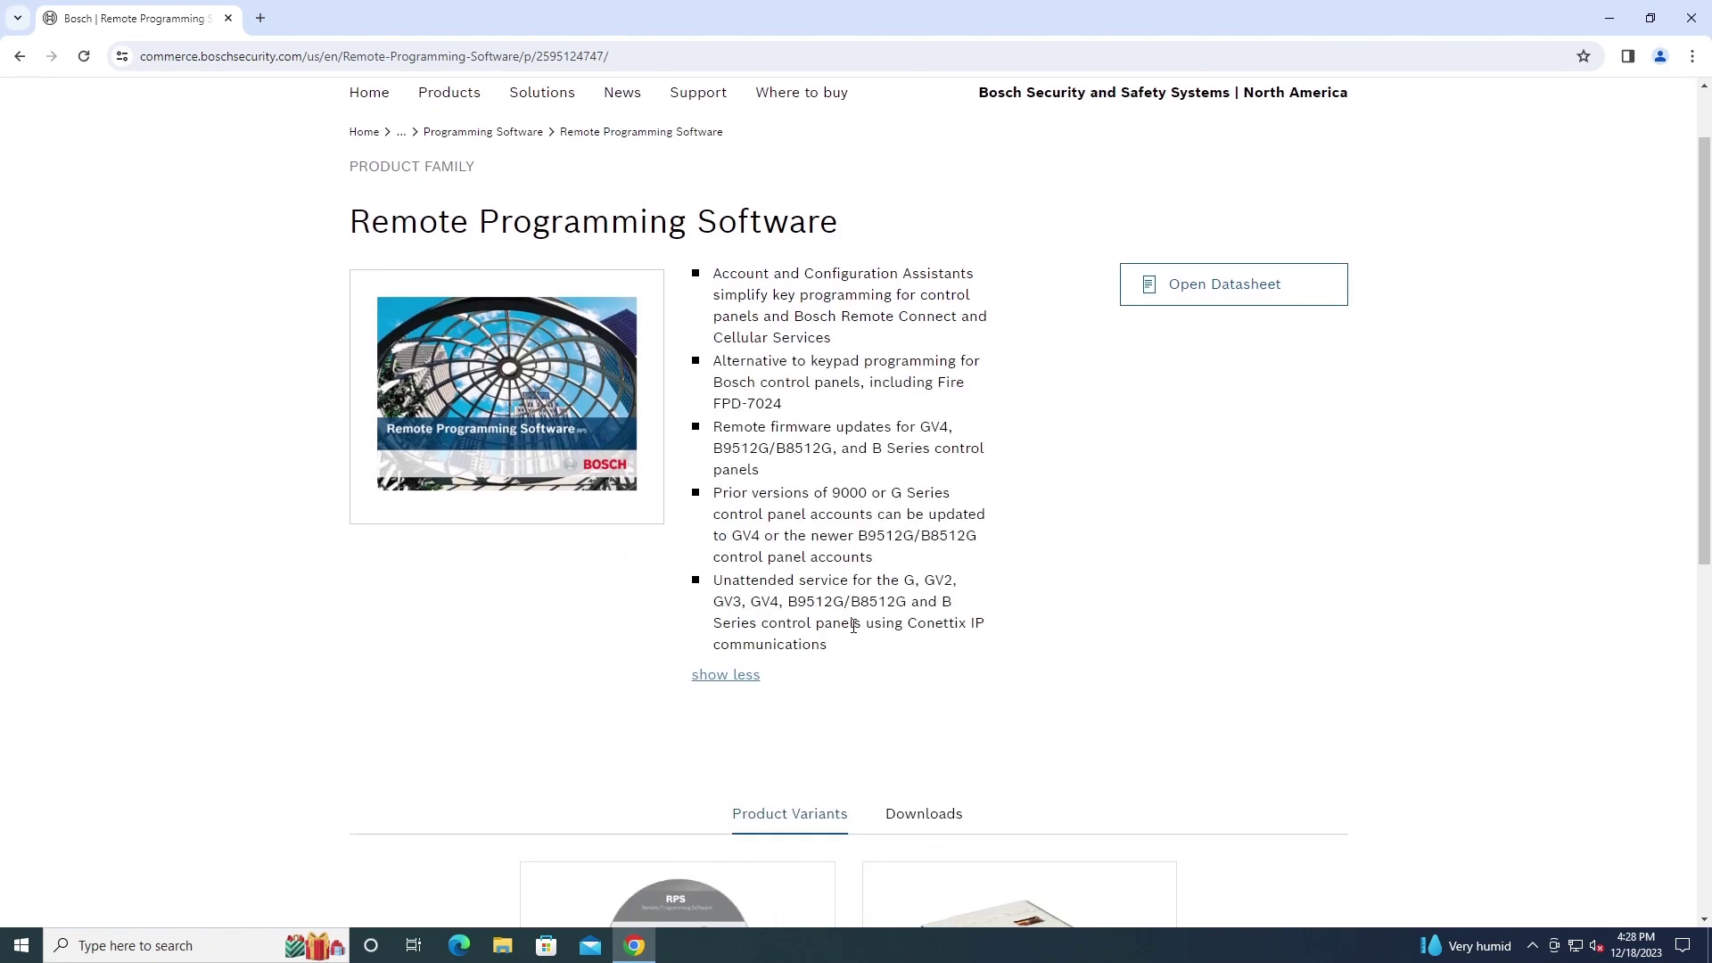
Show the downloadable files and scroll down to the Software (RPS v6.14.001) EXE entry
left_click(904, 808)
scroll(895, 821, "down", 4)
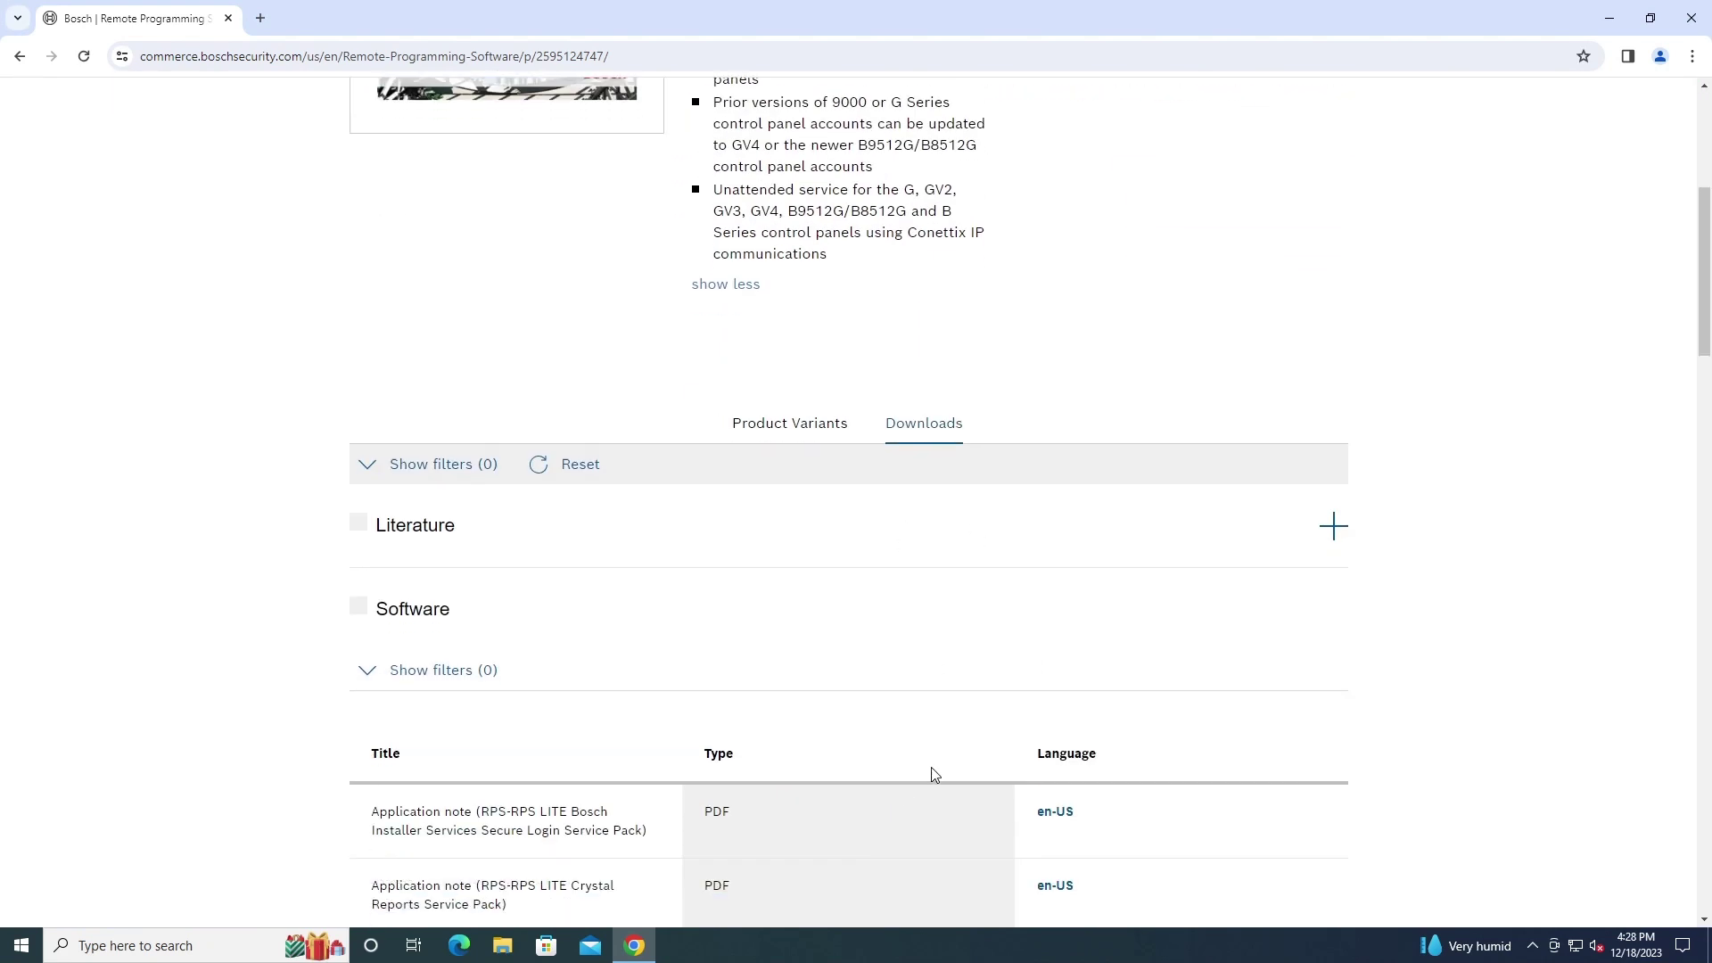
scroll(933, 774, "down", 4)
scroll(949, 674, "down", 3)
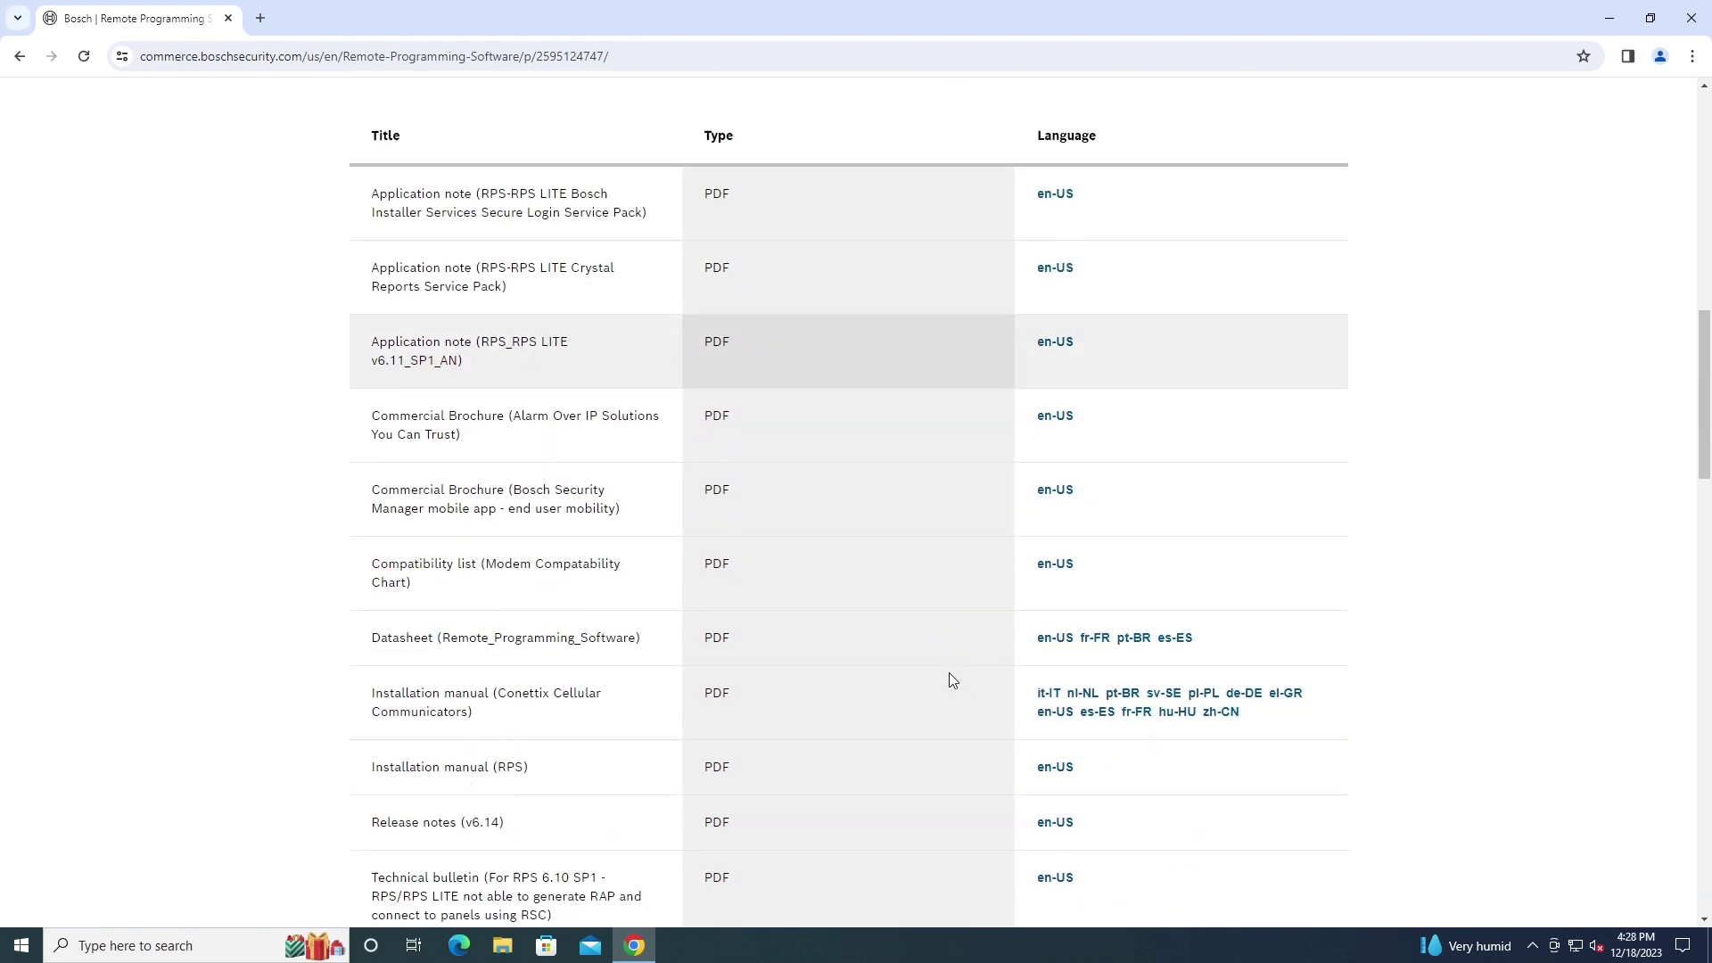
scroll(950, 680, "down", 15)
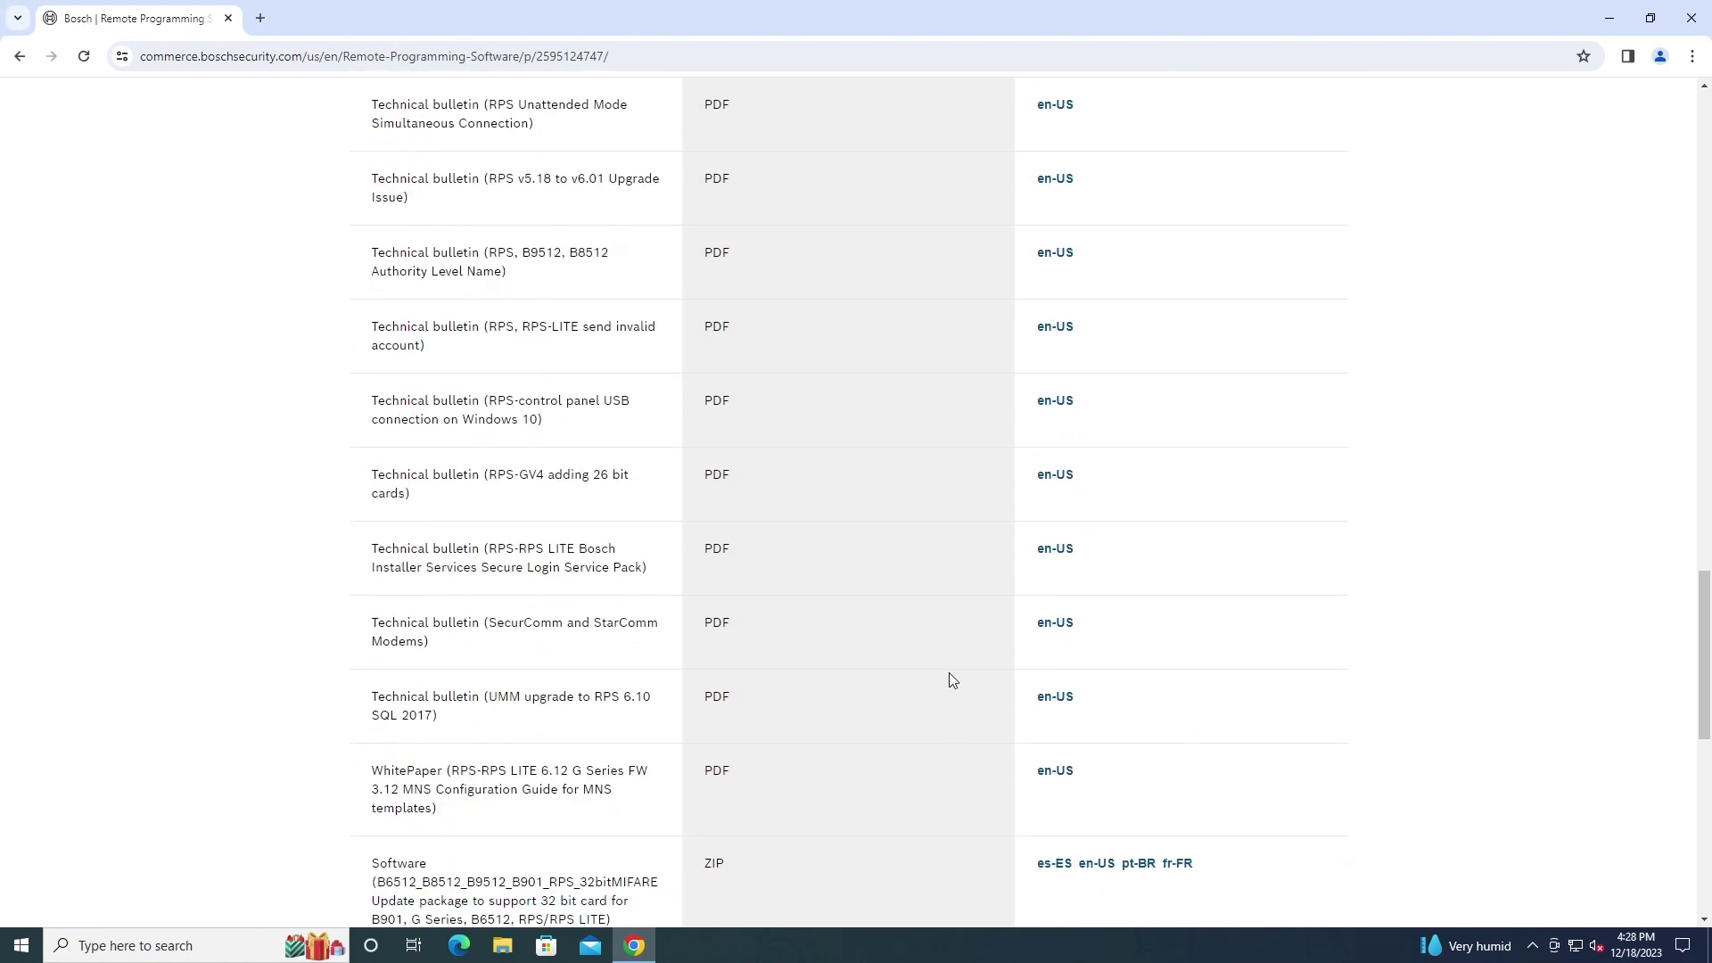
scroll(949, 672, "down", 8)
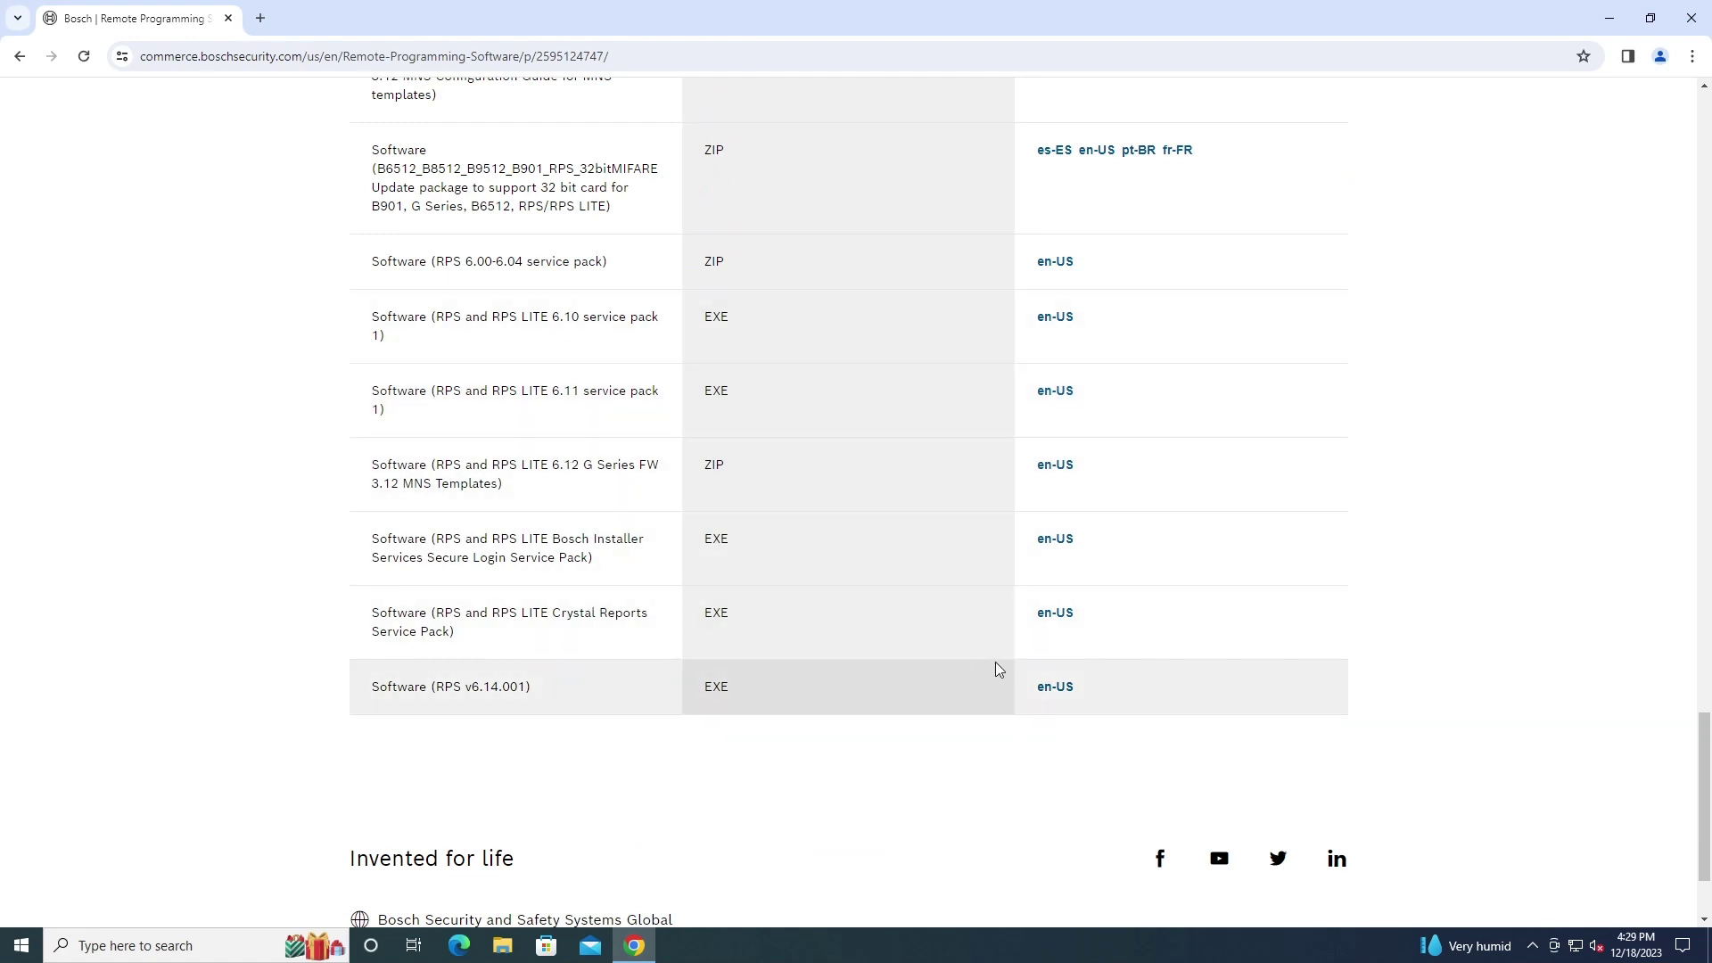
Download the en-US RPS v6.14.001 installer, track its progress, and run the finished EXE
left_click(1045, 695)
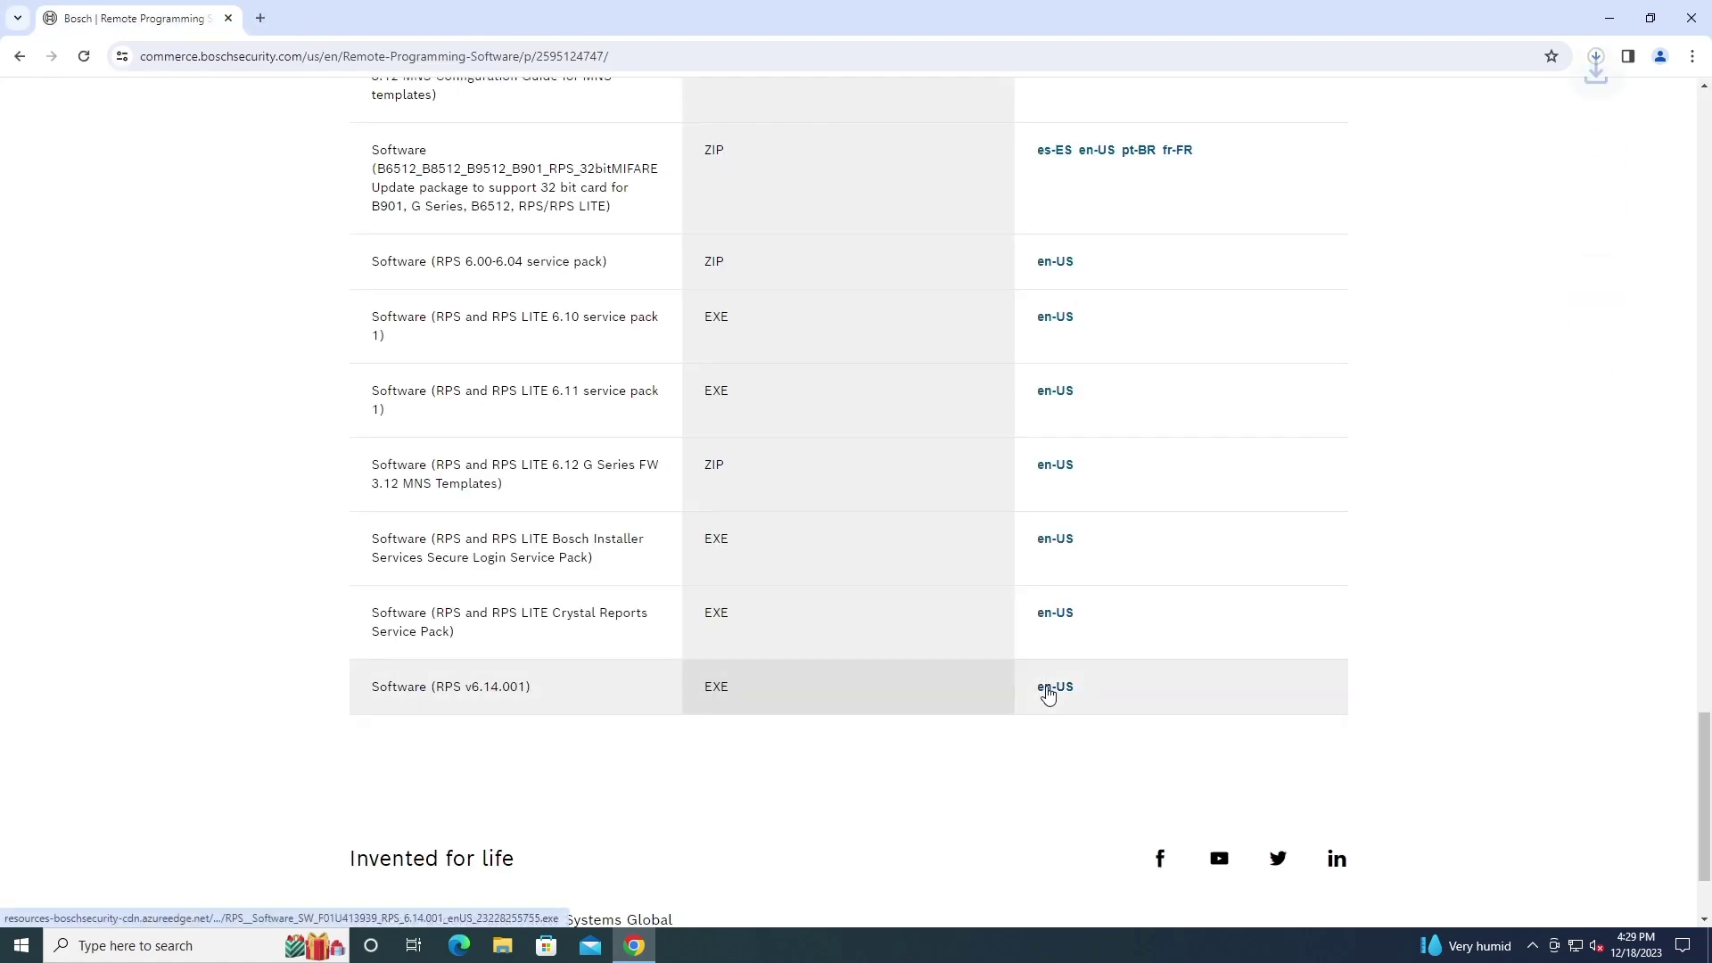
left_click(1596, 55)
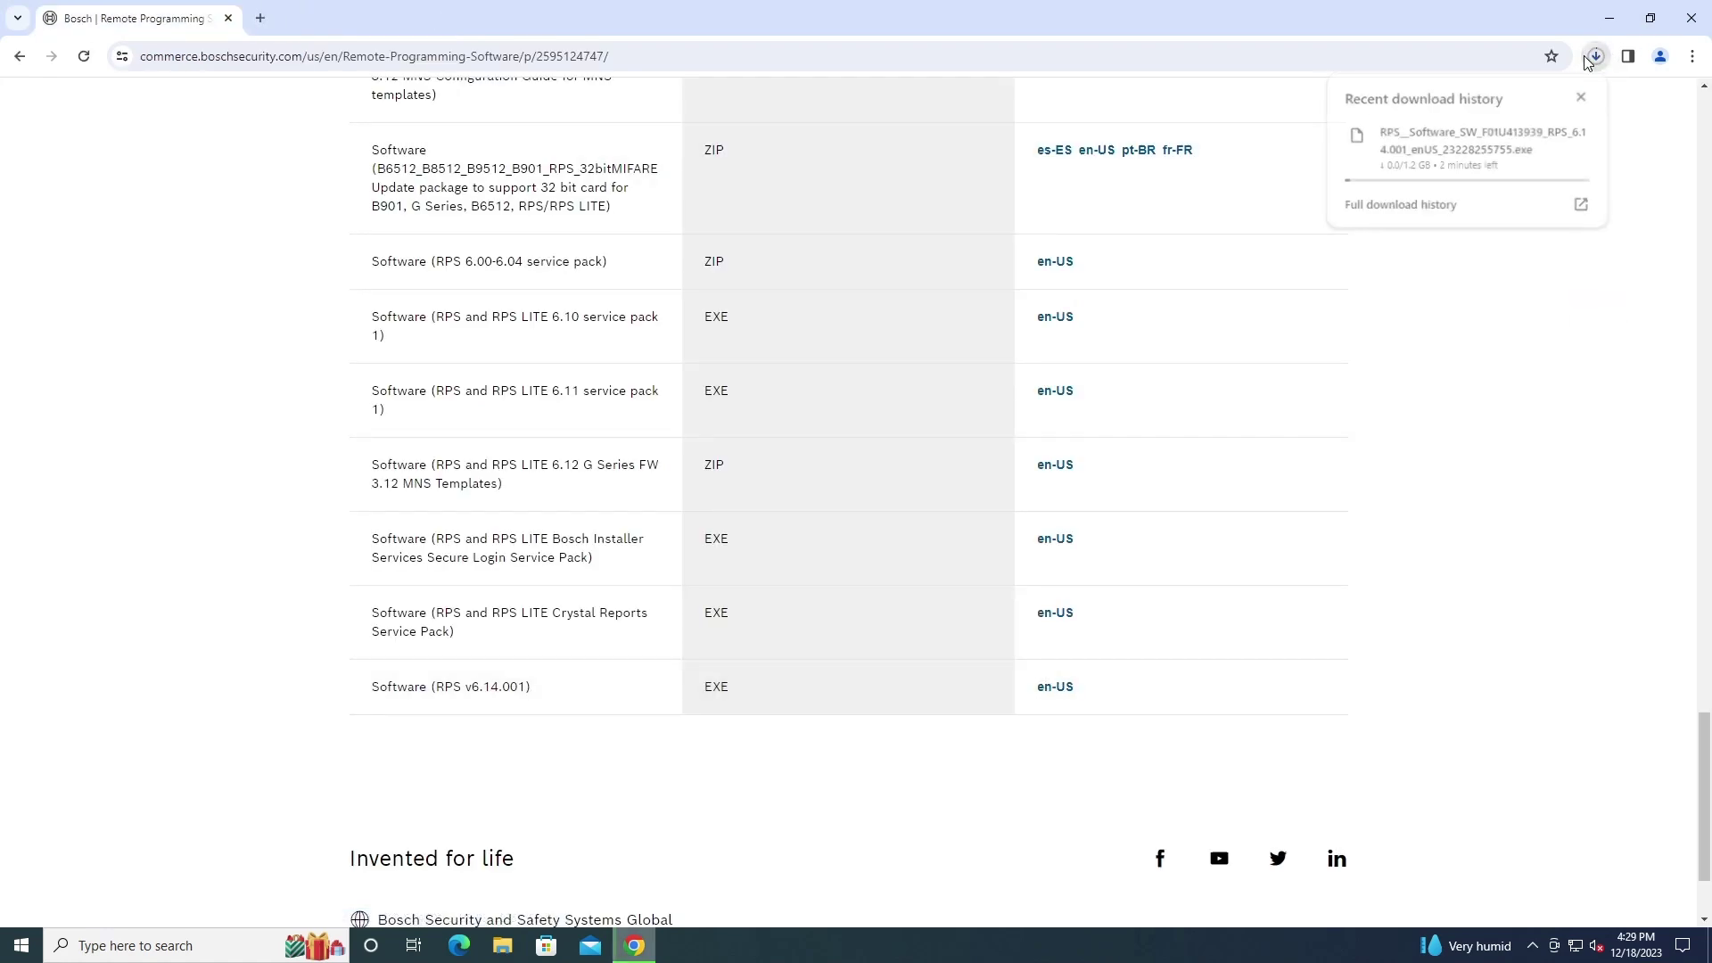
left_click(1509, 389)
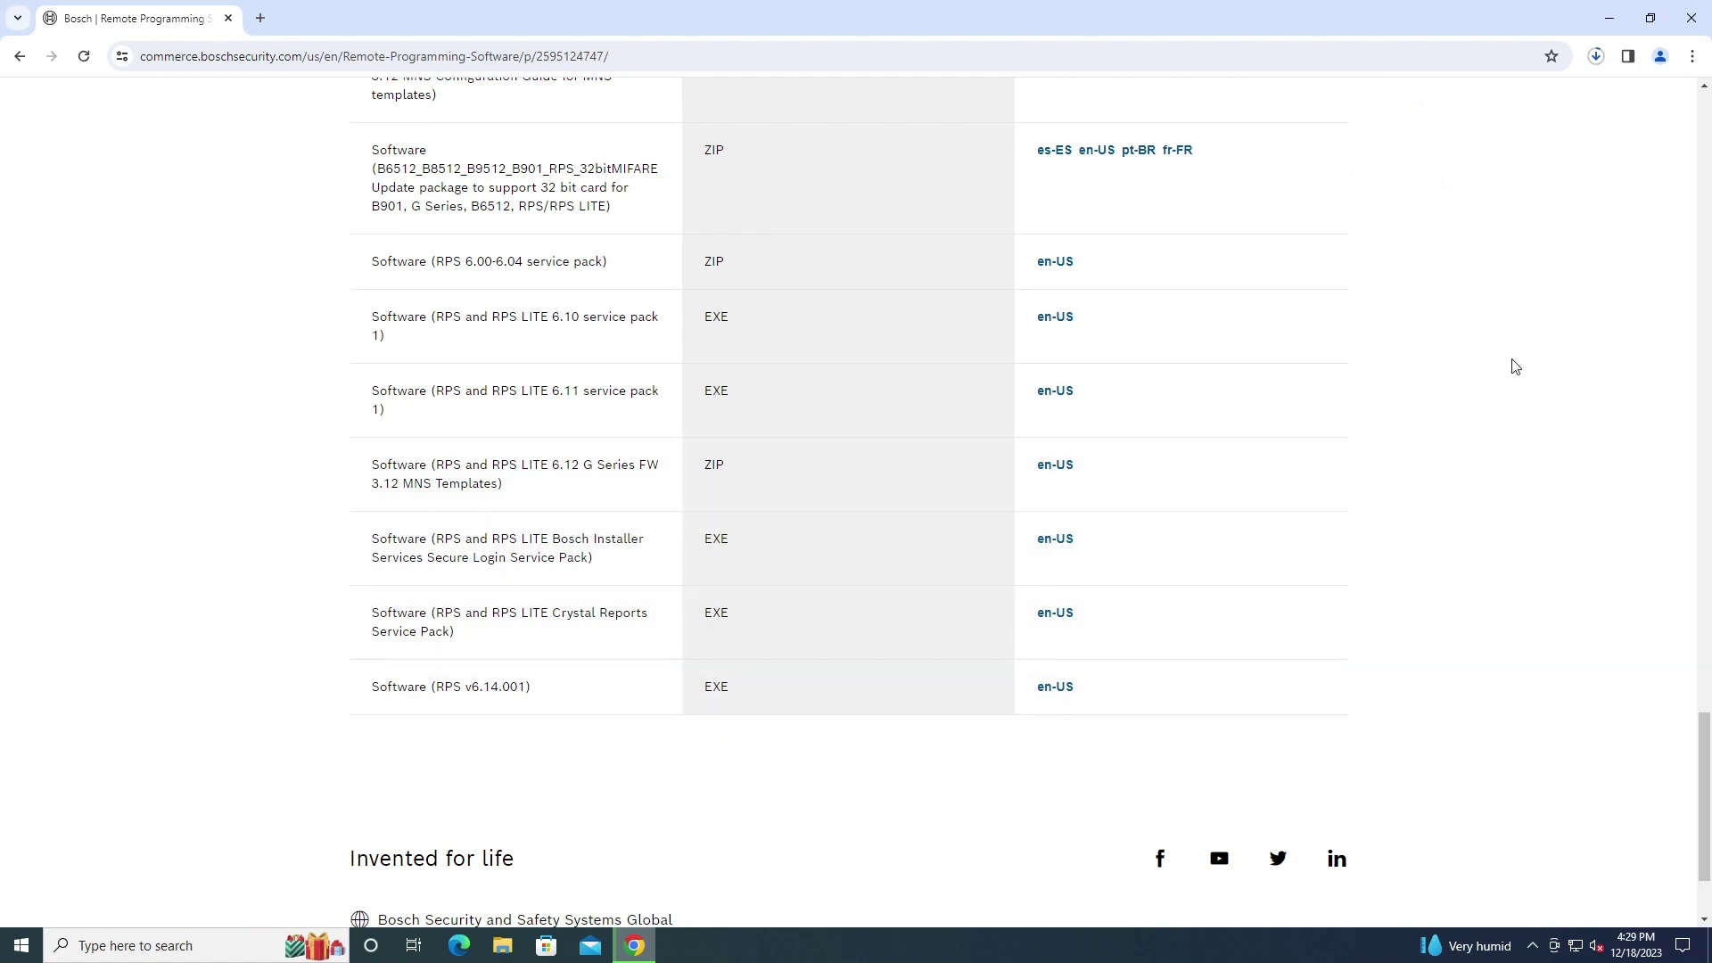
left_click(1596, 56)
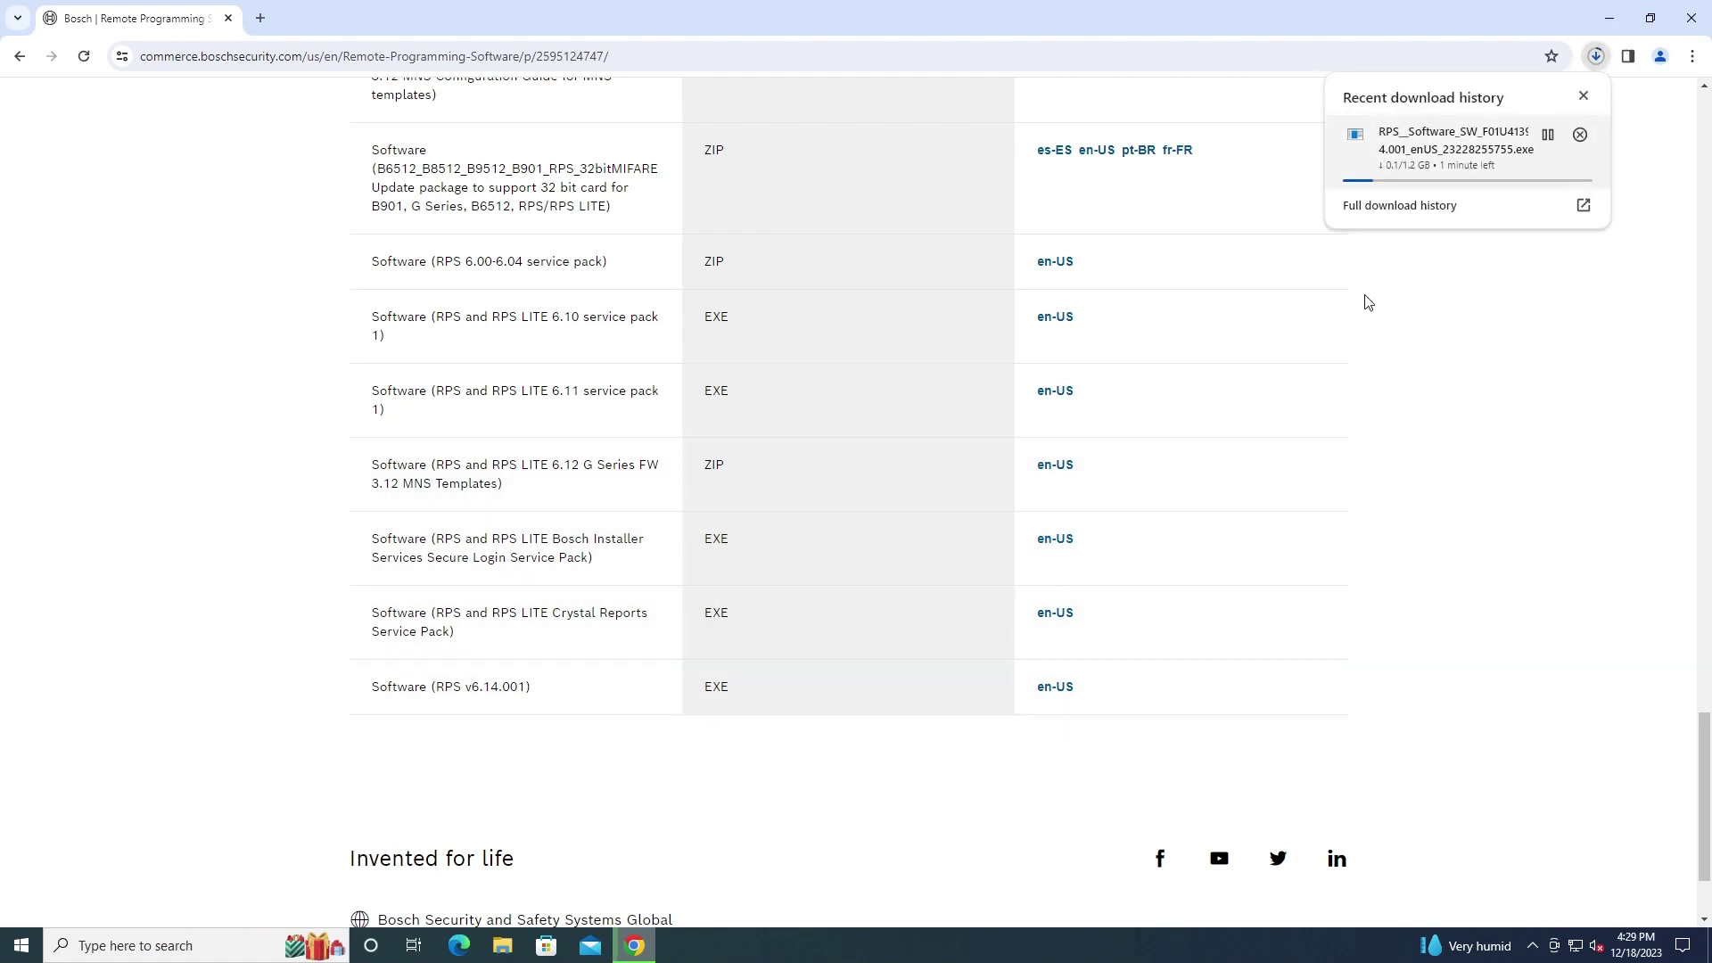
left_click(591, 793)
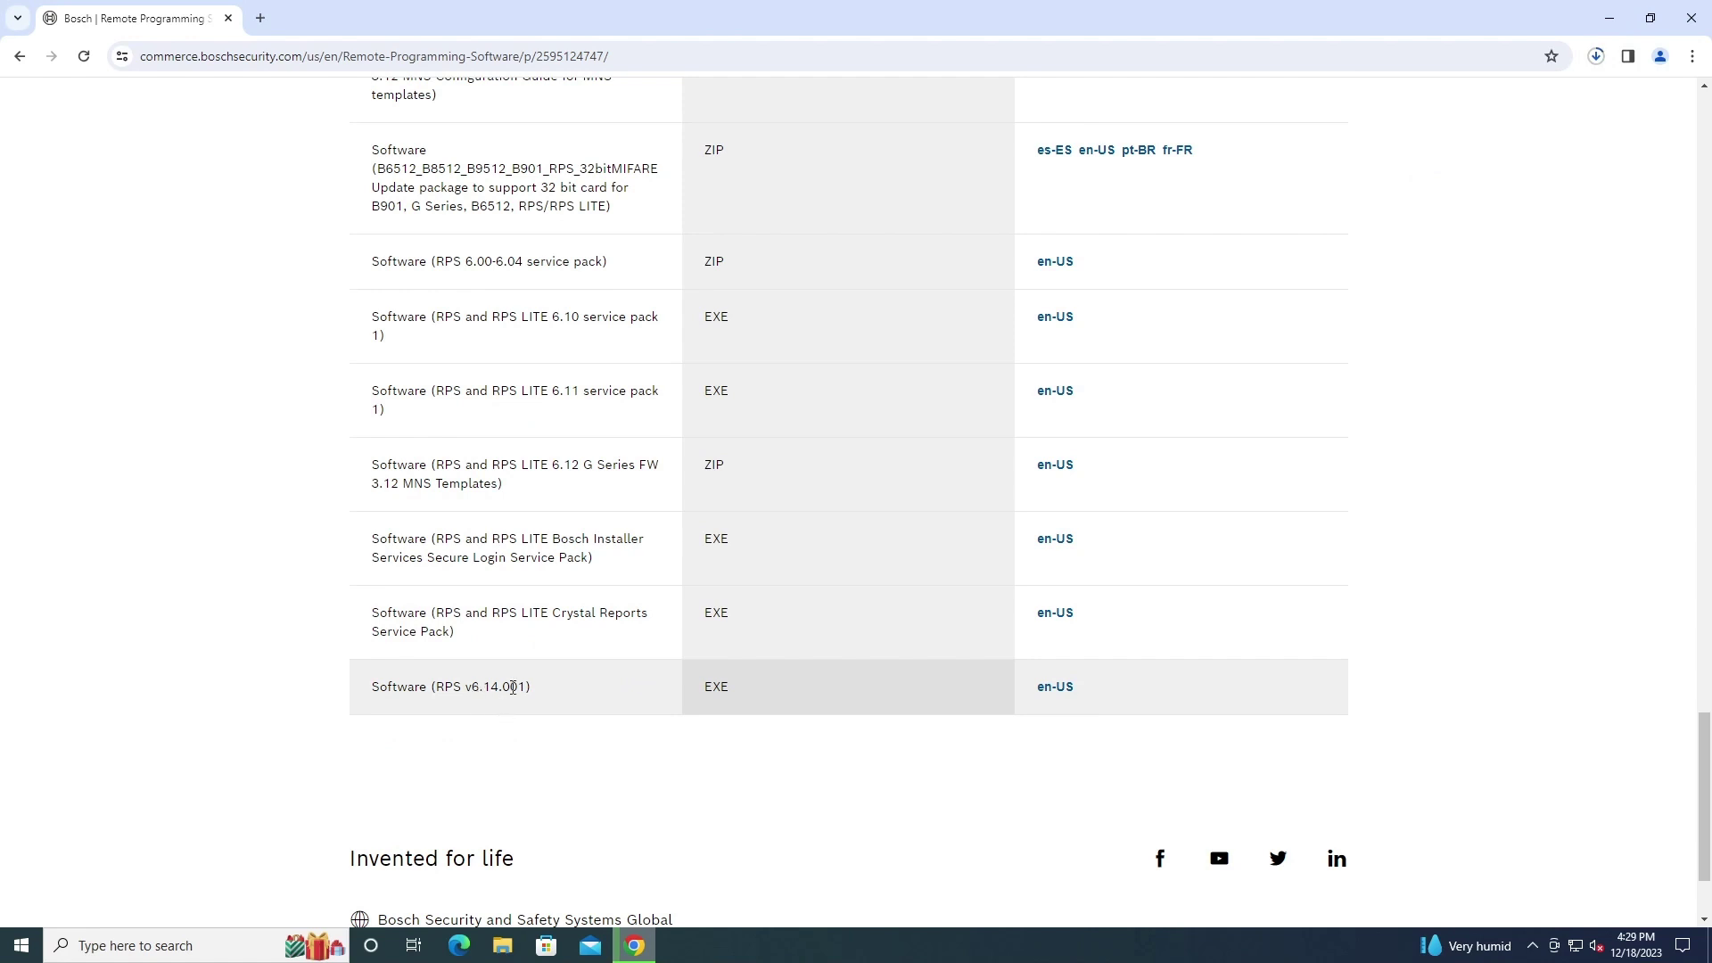
left_click(1596, 56)
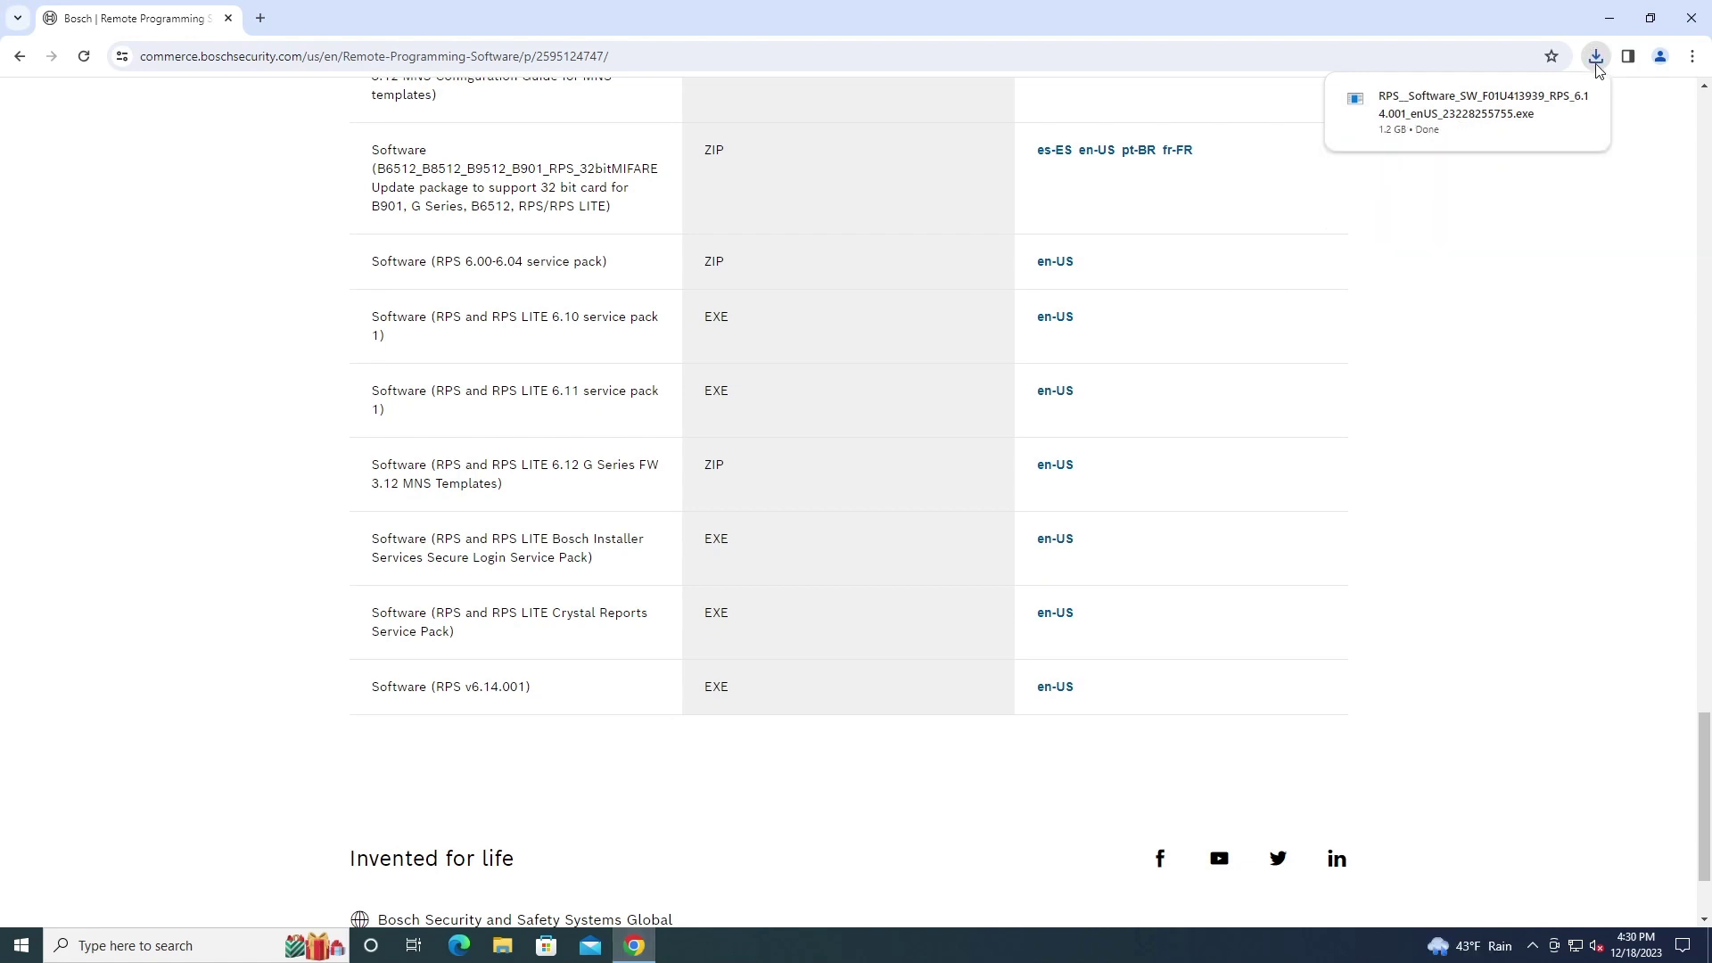
left_click(1471, 123)
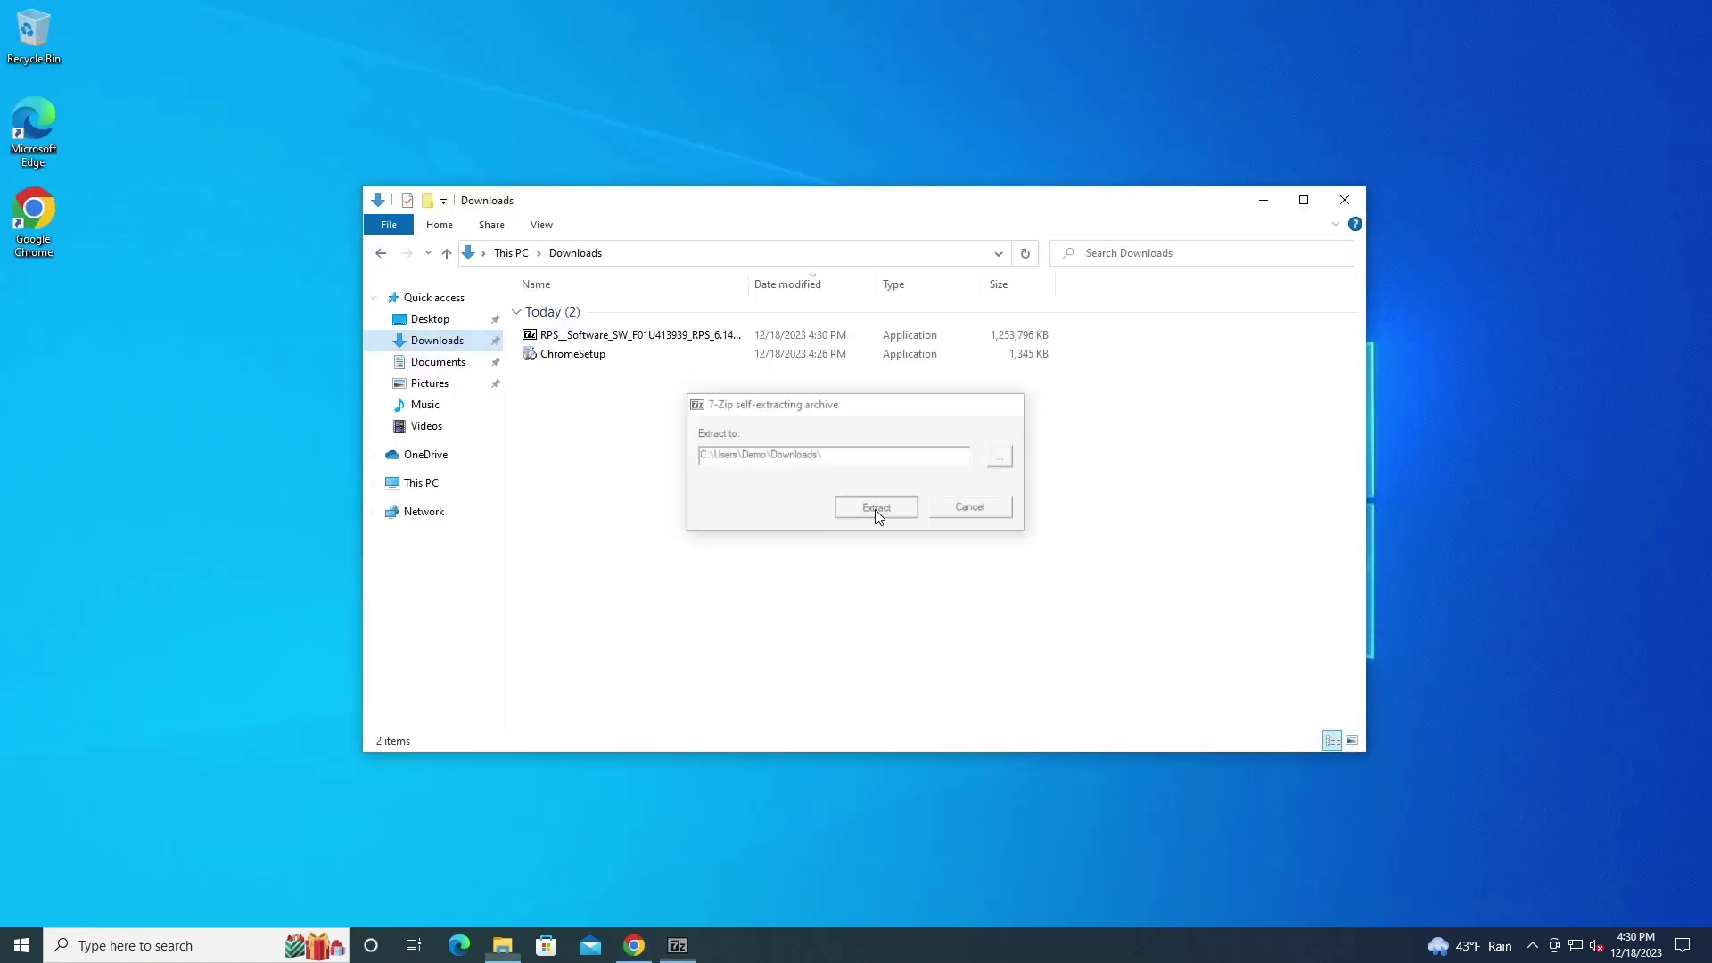
Extract the archive into Downloads and open the SW-F01U413939-RPS-6.14.001 folder
left_click(876, 510)
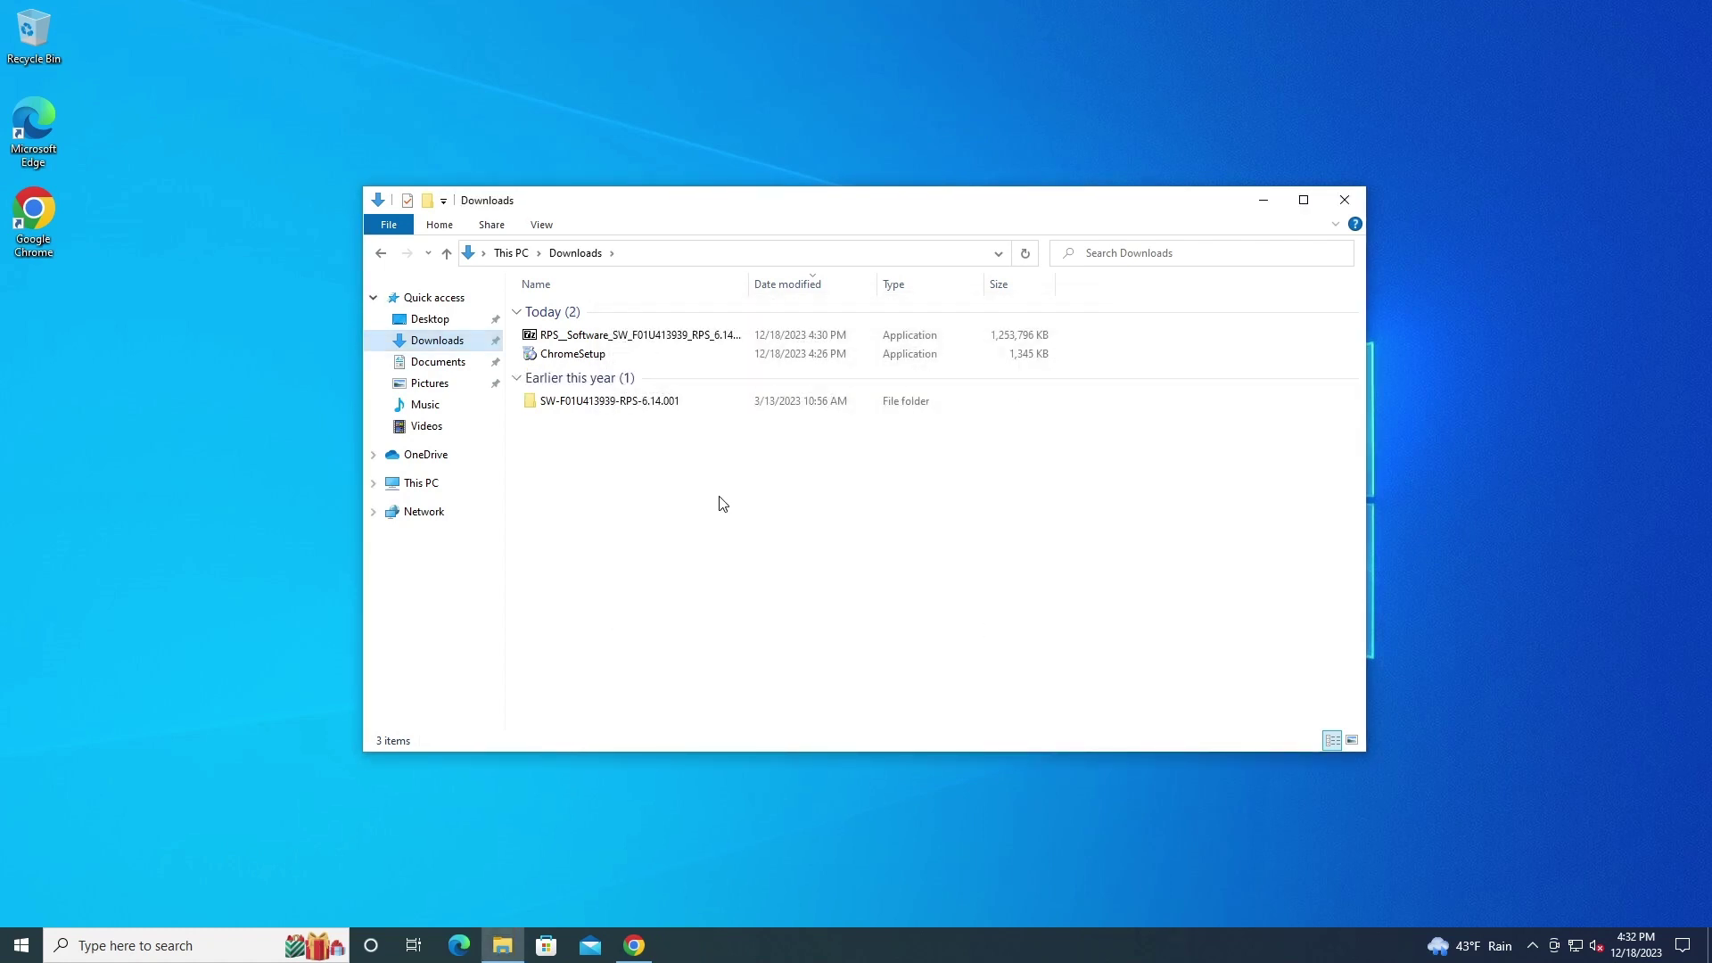
left_click(629, 409)
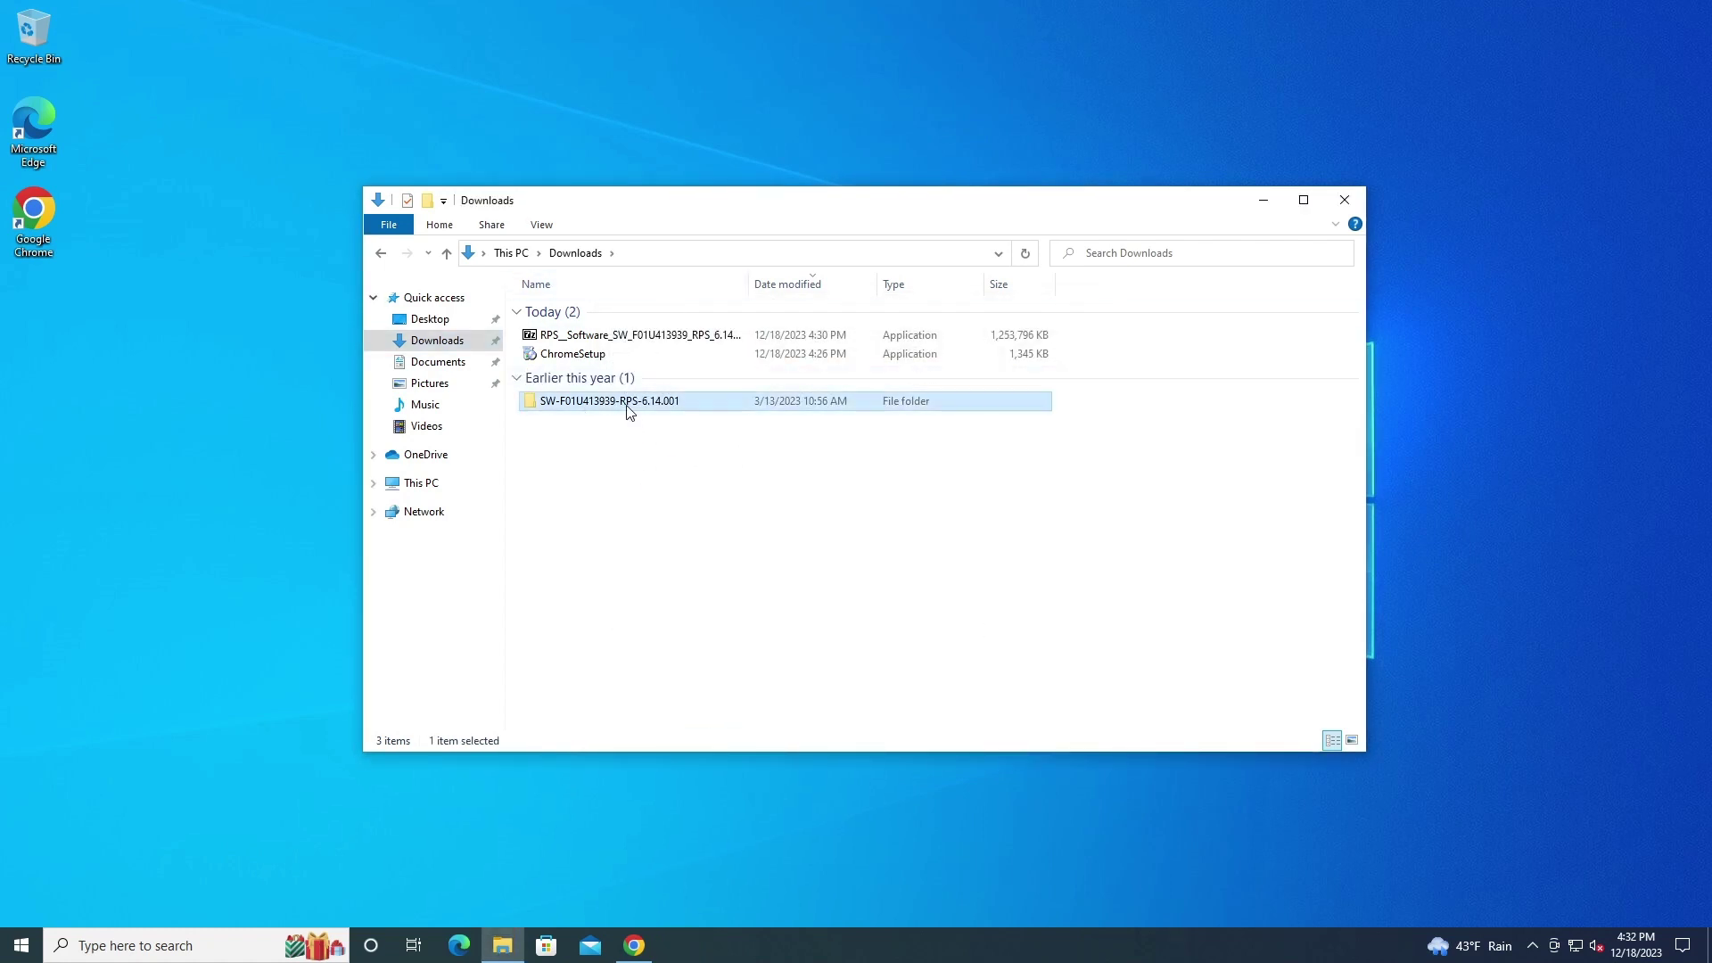
double_click(629, 408)
scroll(729, 542, "down", 3)
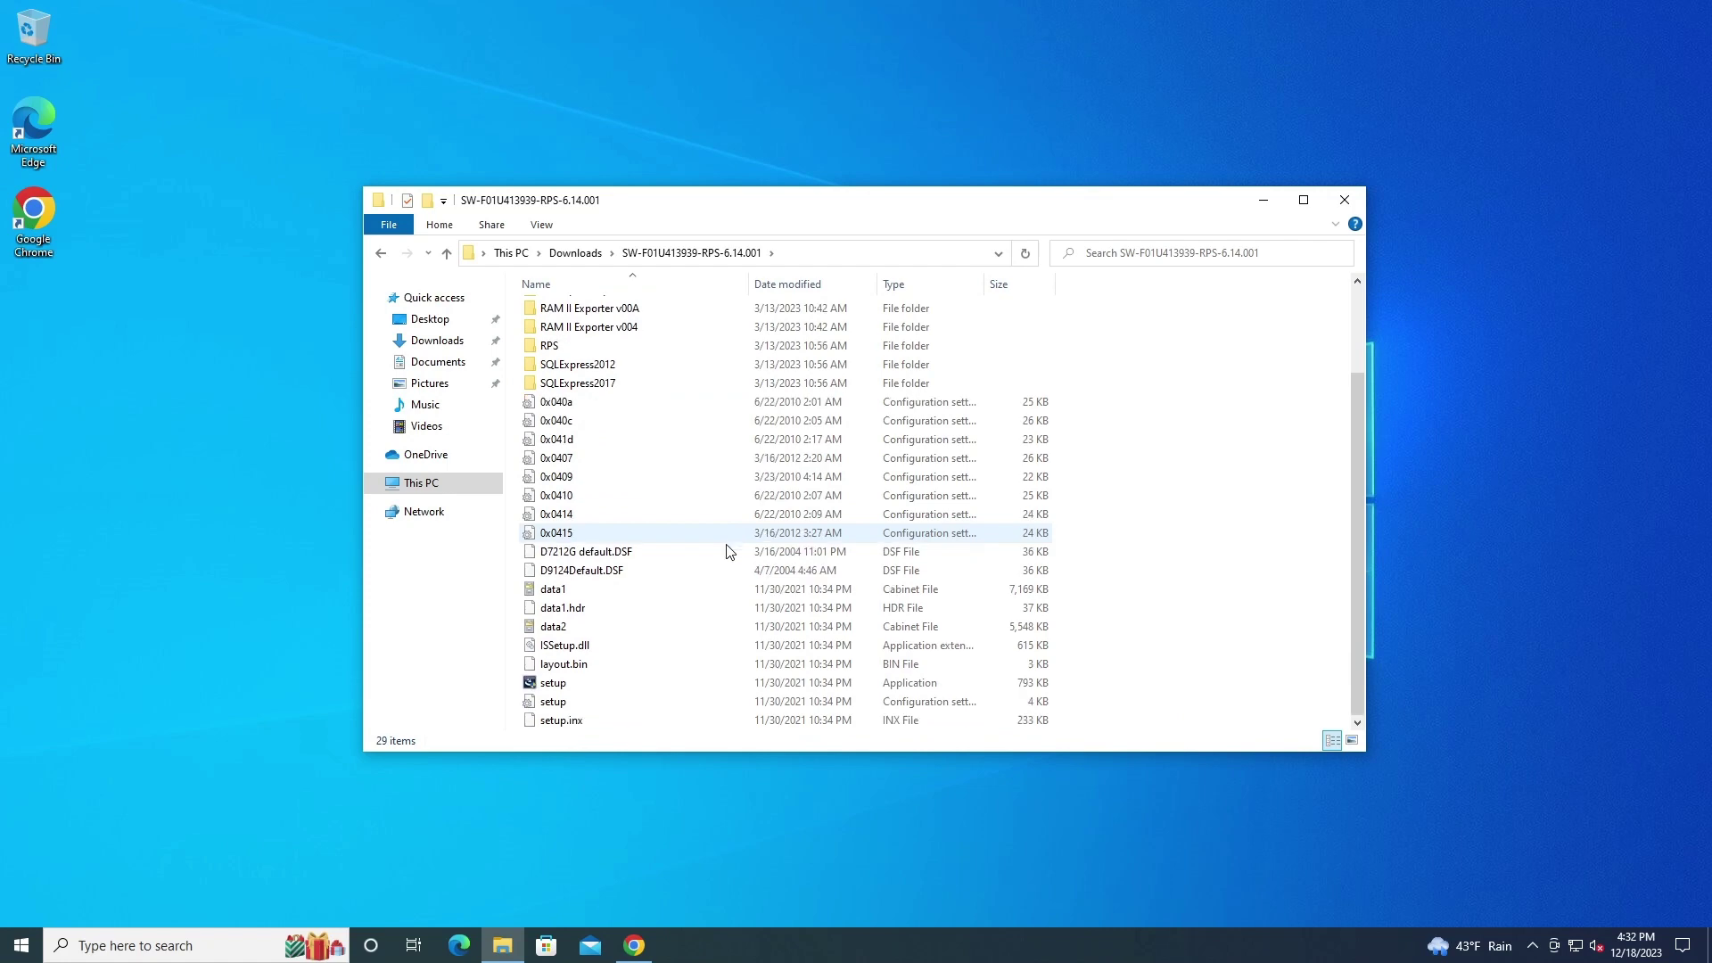
Run setup with administrator permission and English as the setup language
double_click(637, 683)
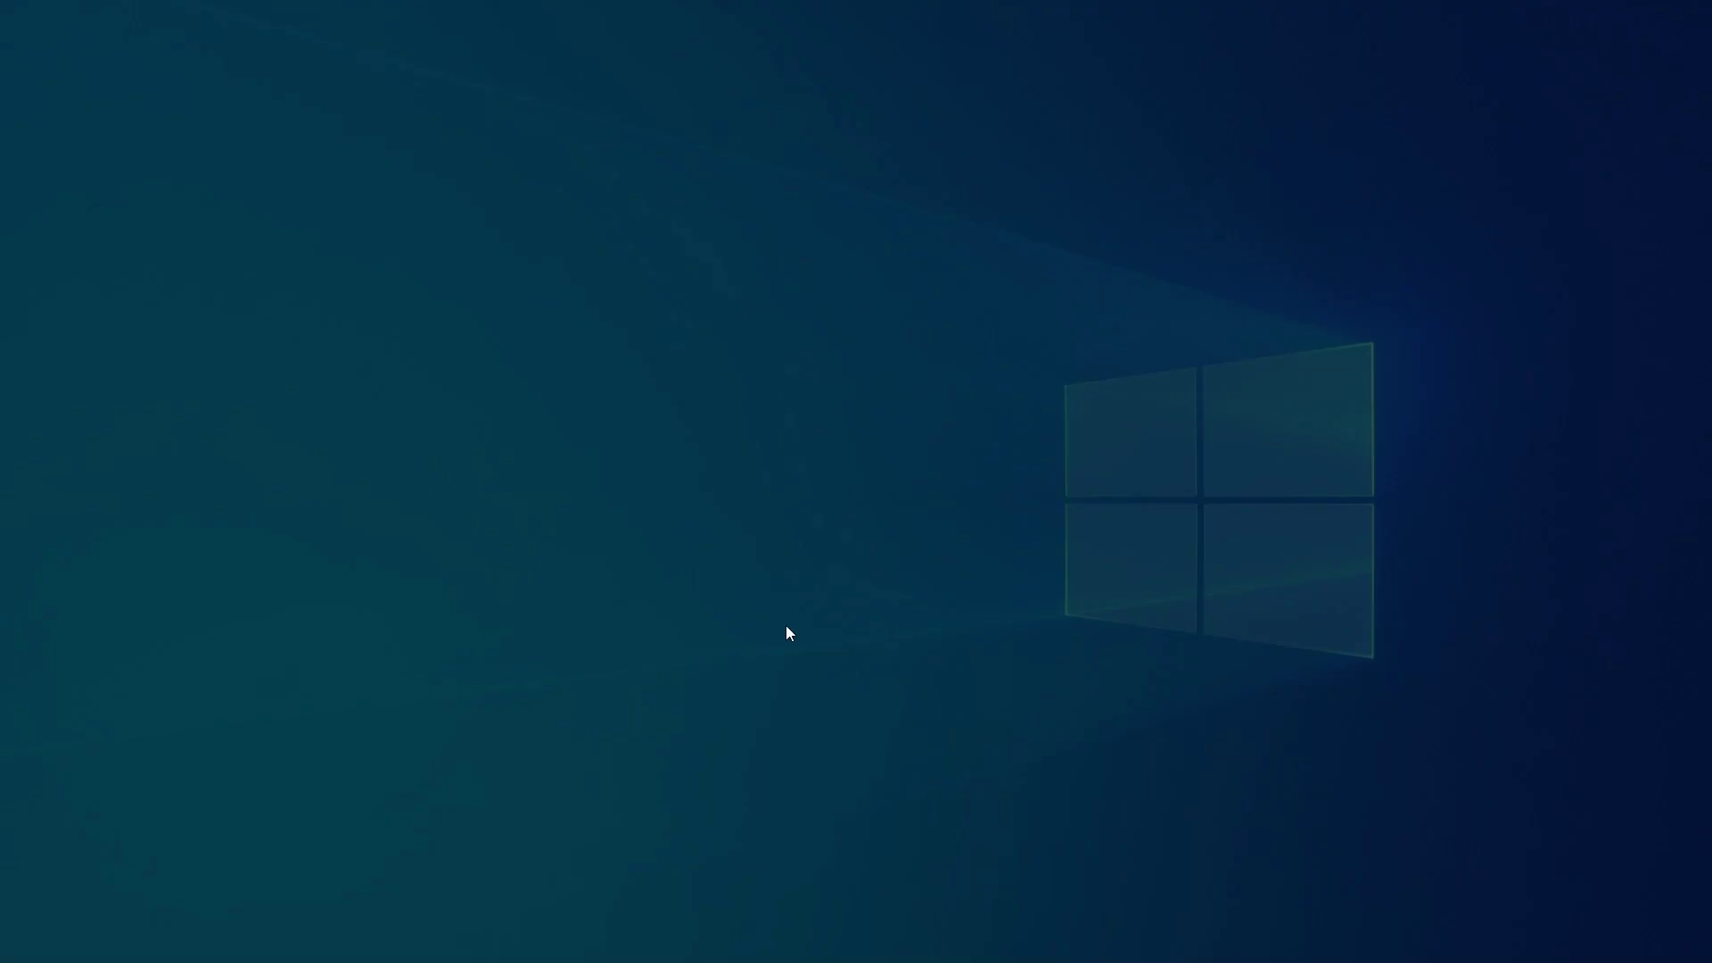
left_click(764, 596)
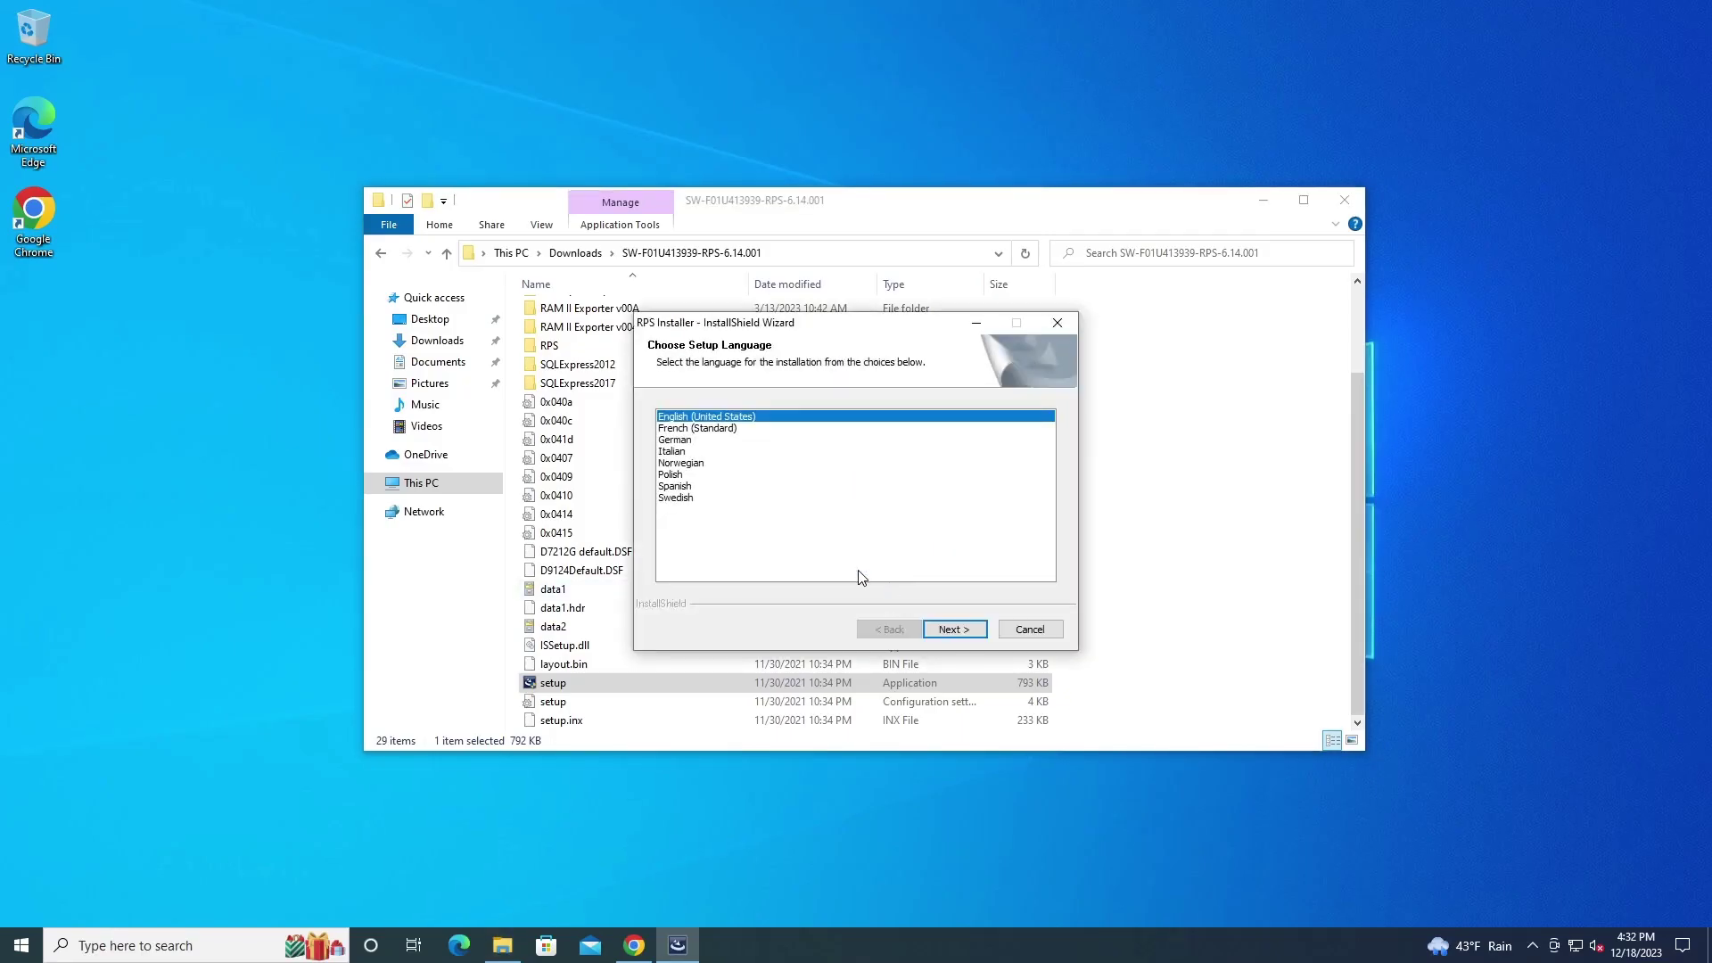
left_click(951, 622)
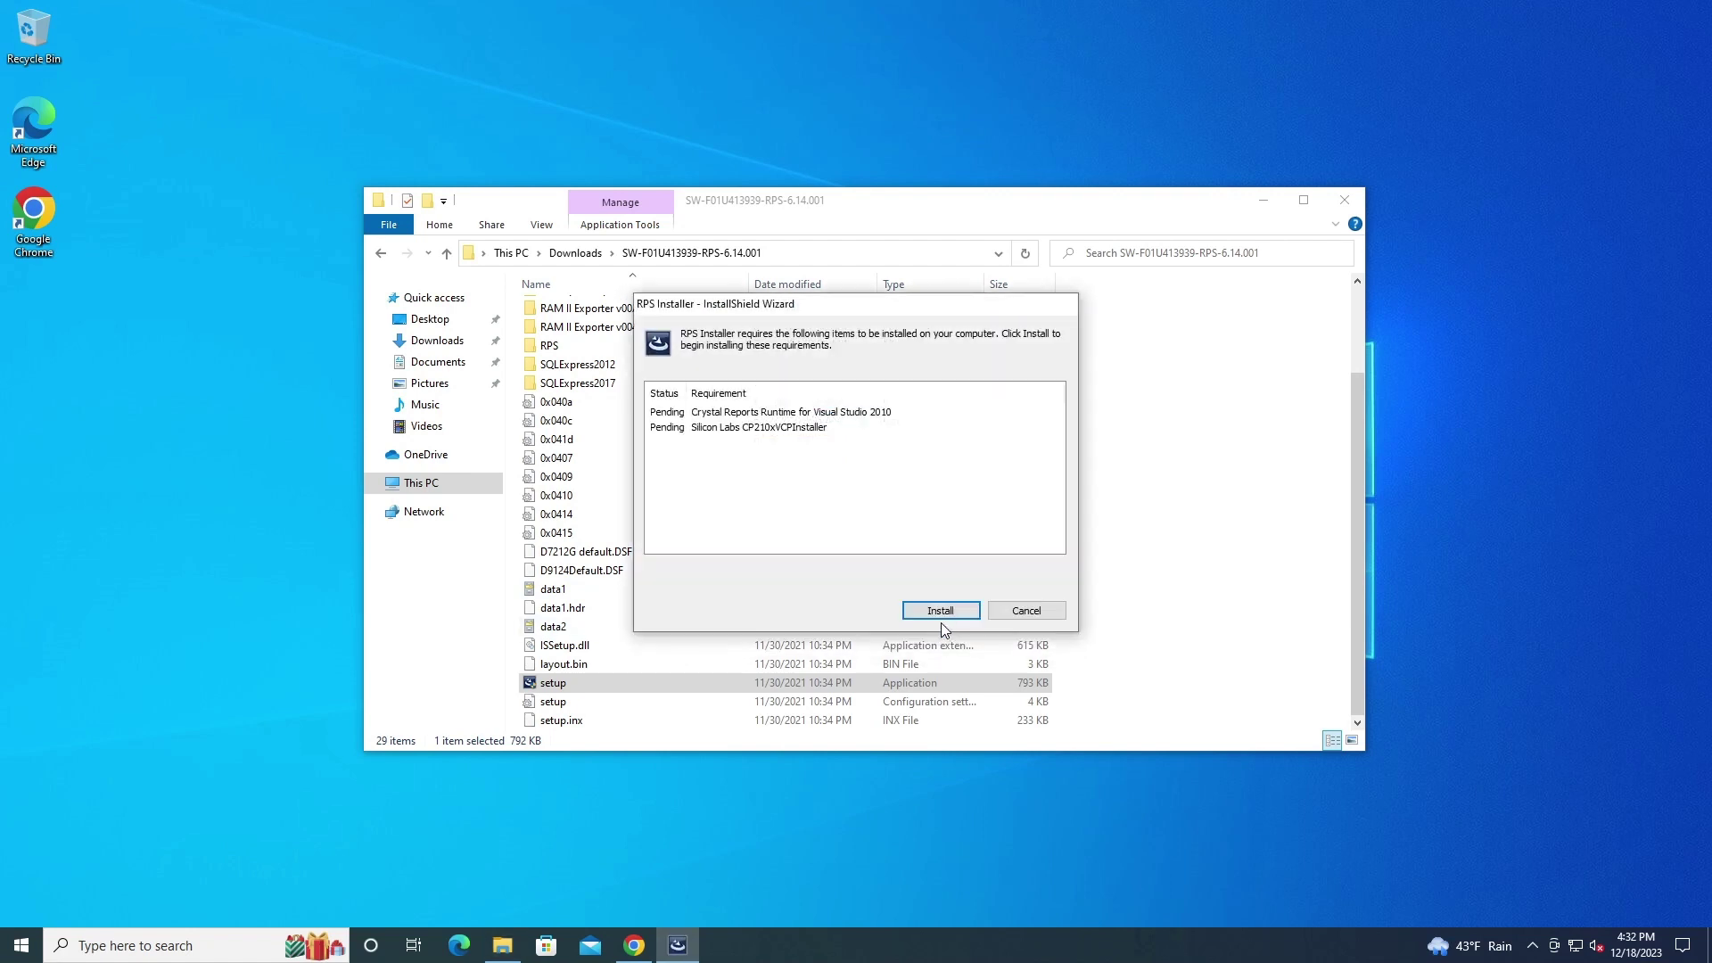
Install the Crystal Reports and Silicon Labs prerequisites via Express Install and accept the summary
left_click(952, 615)
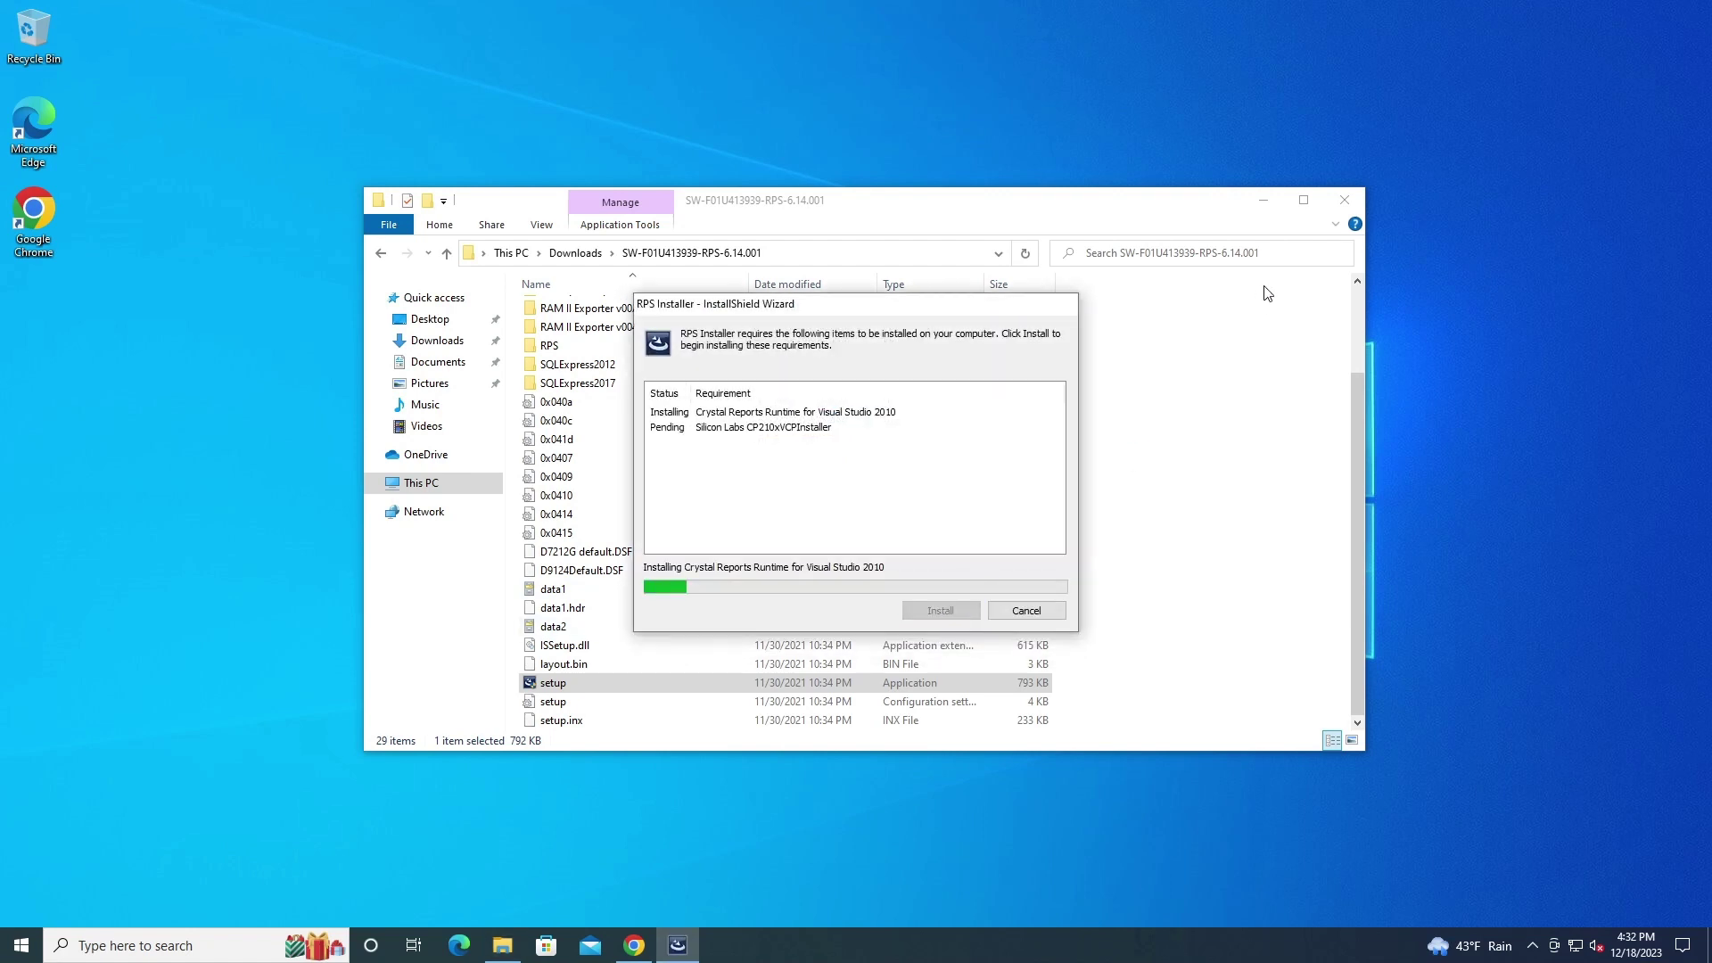
left_click(1262, 200)
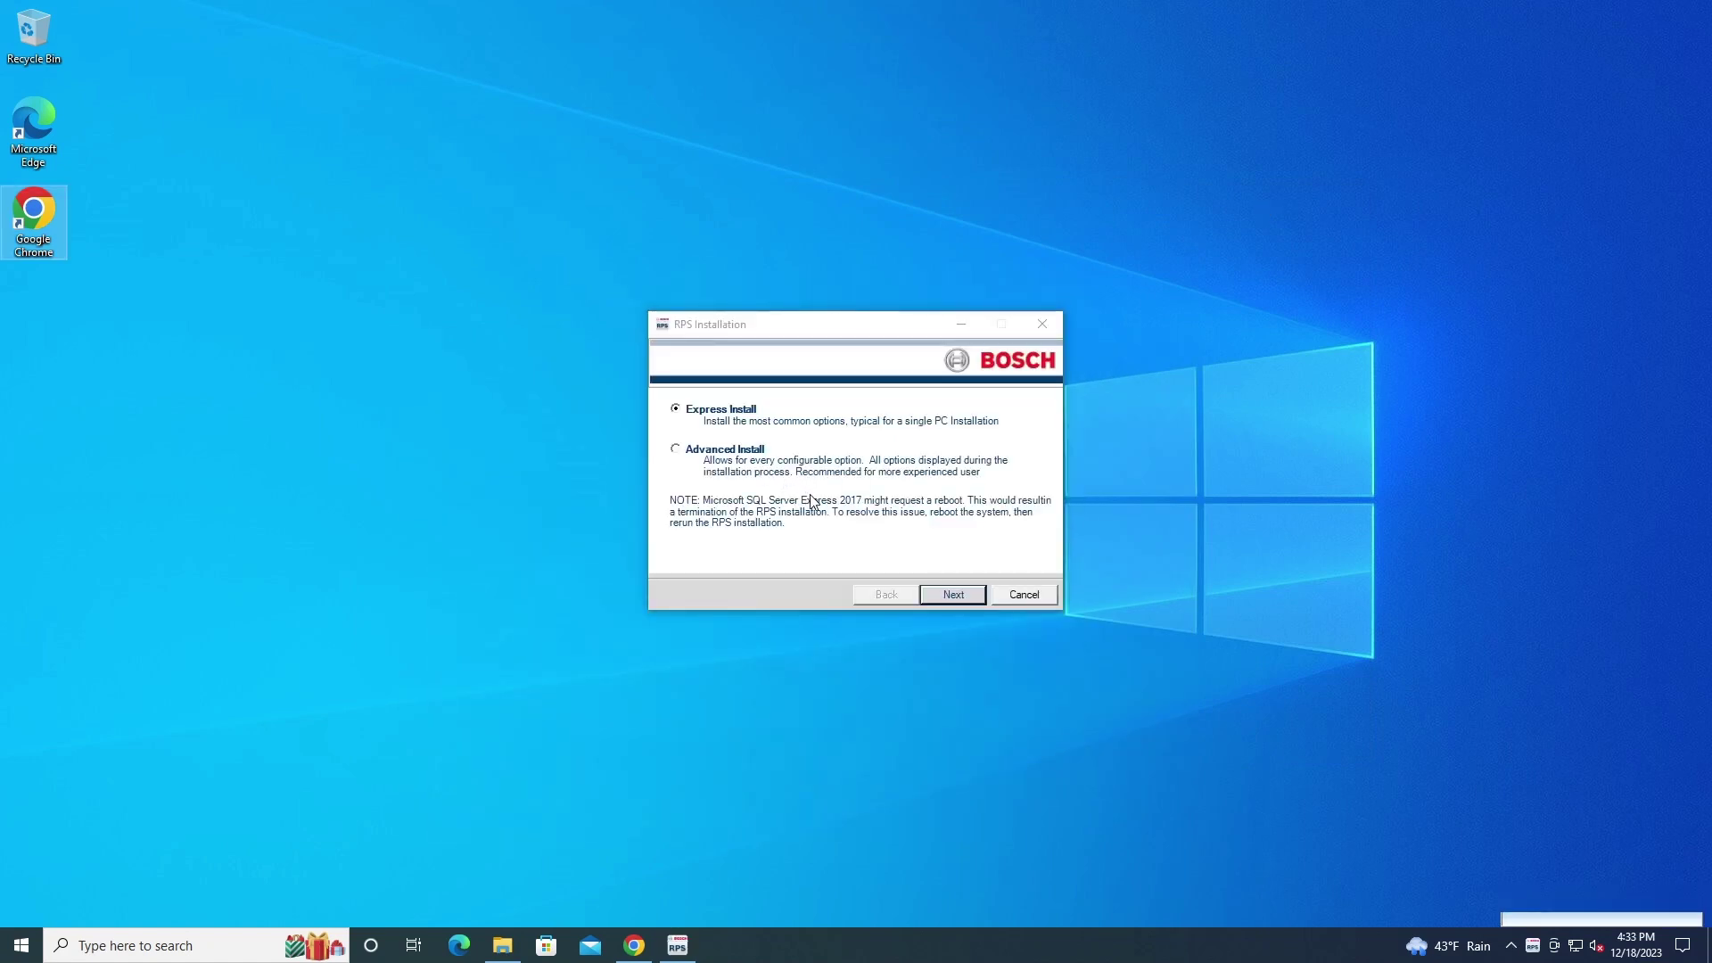
left_click(972, 602)
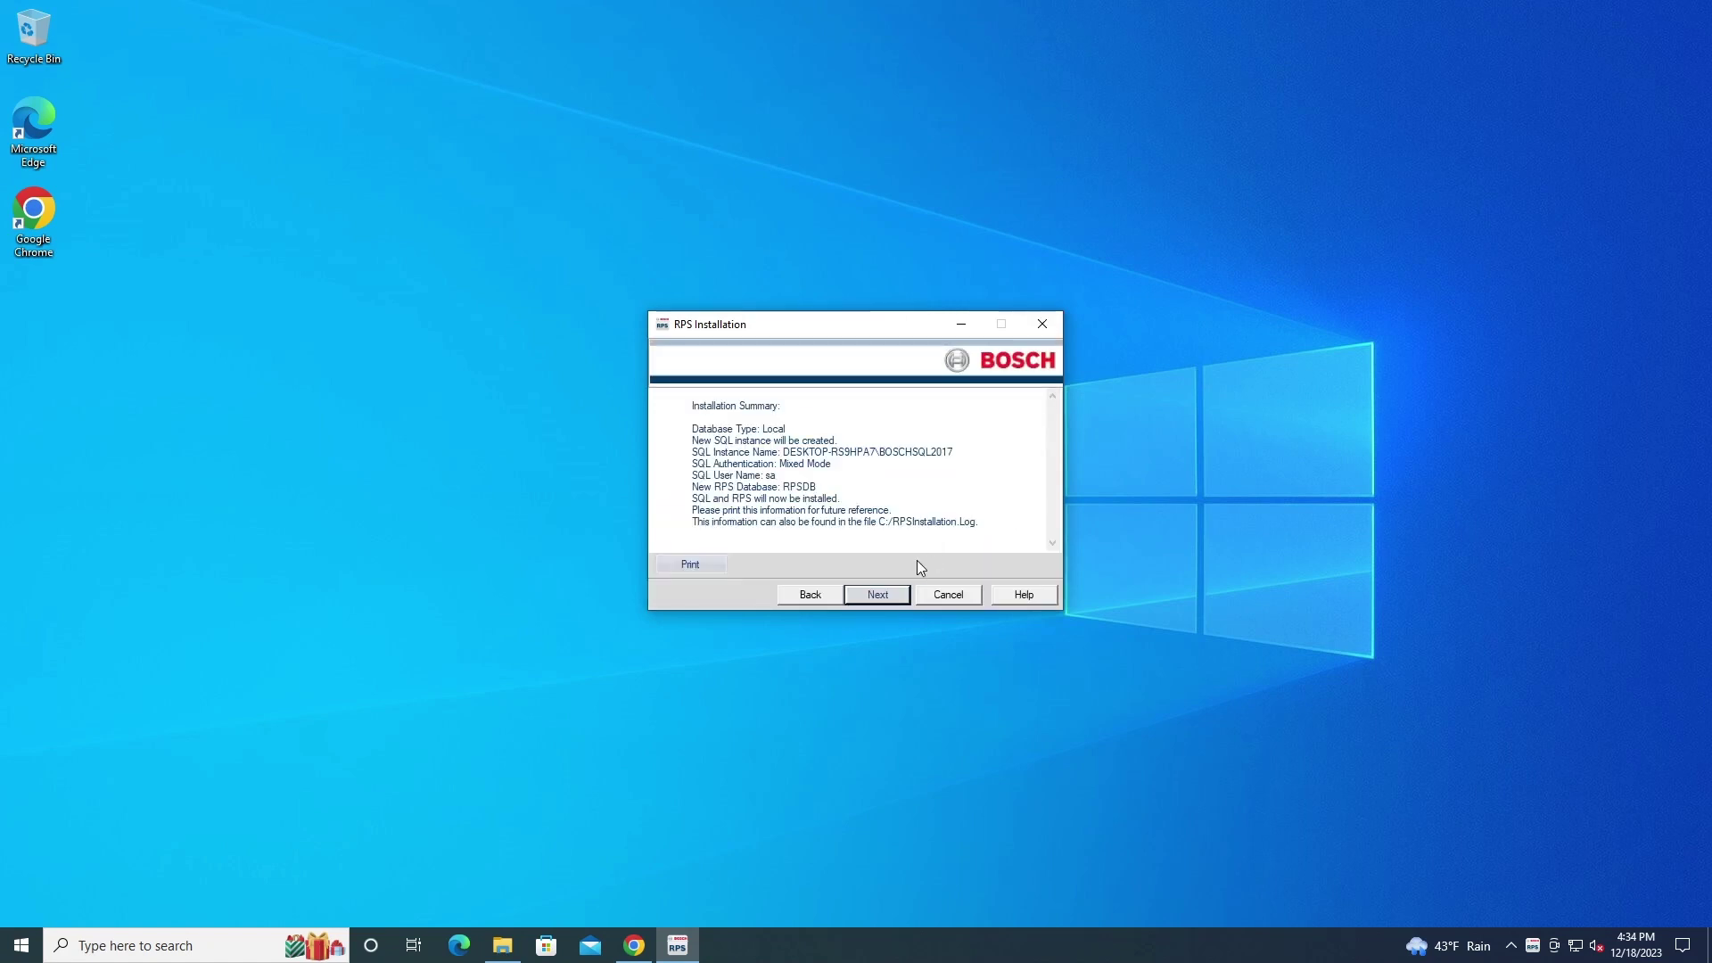
left_click(877, 595)
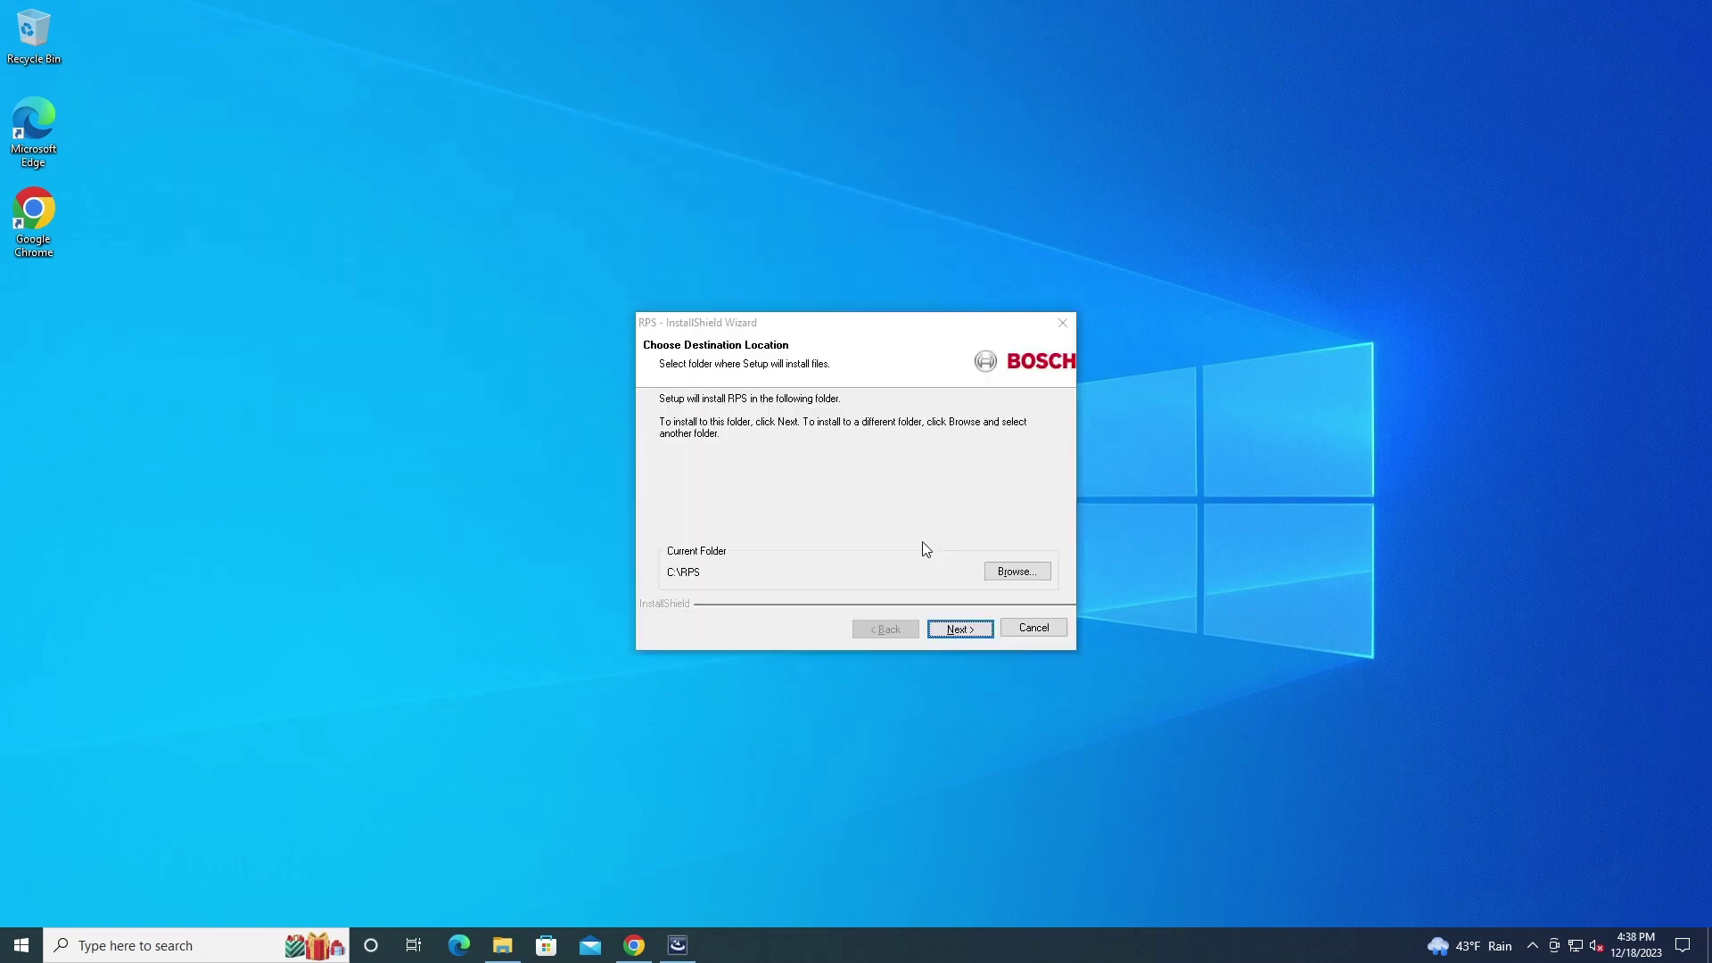
Keep all RPS features selected for installation into C:\RPS\
left_click(961, 630)
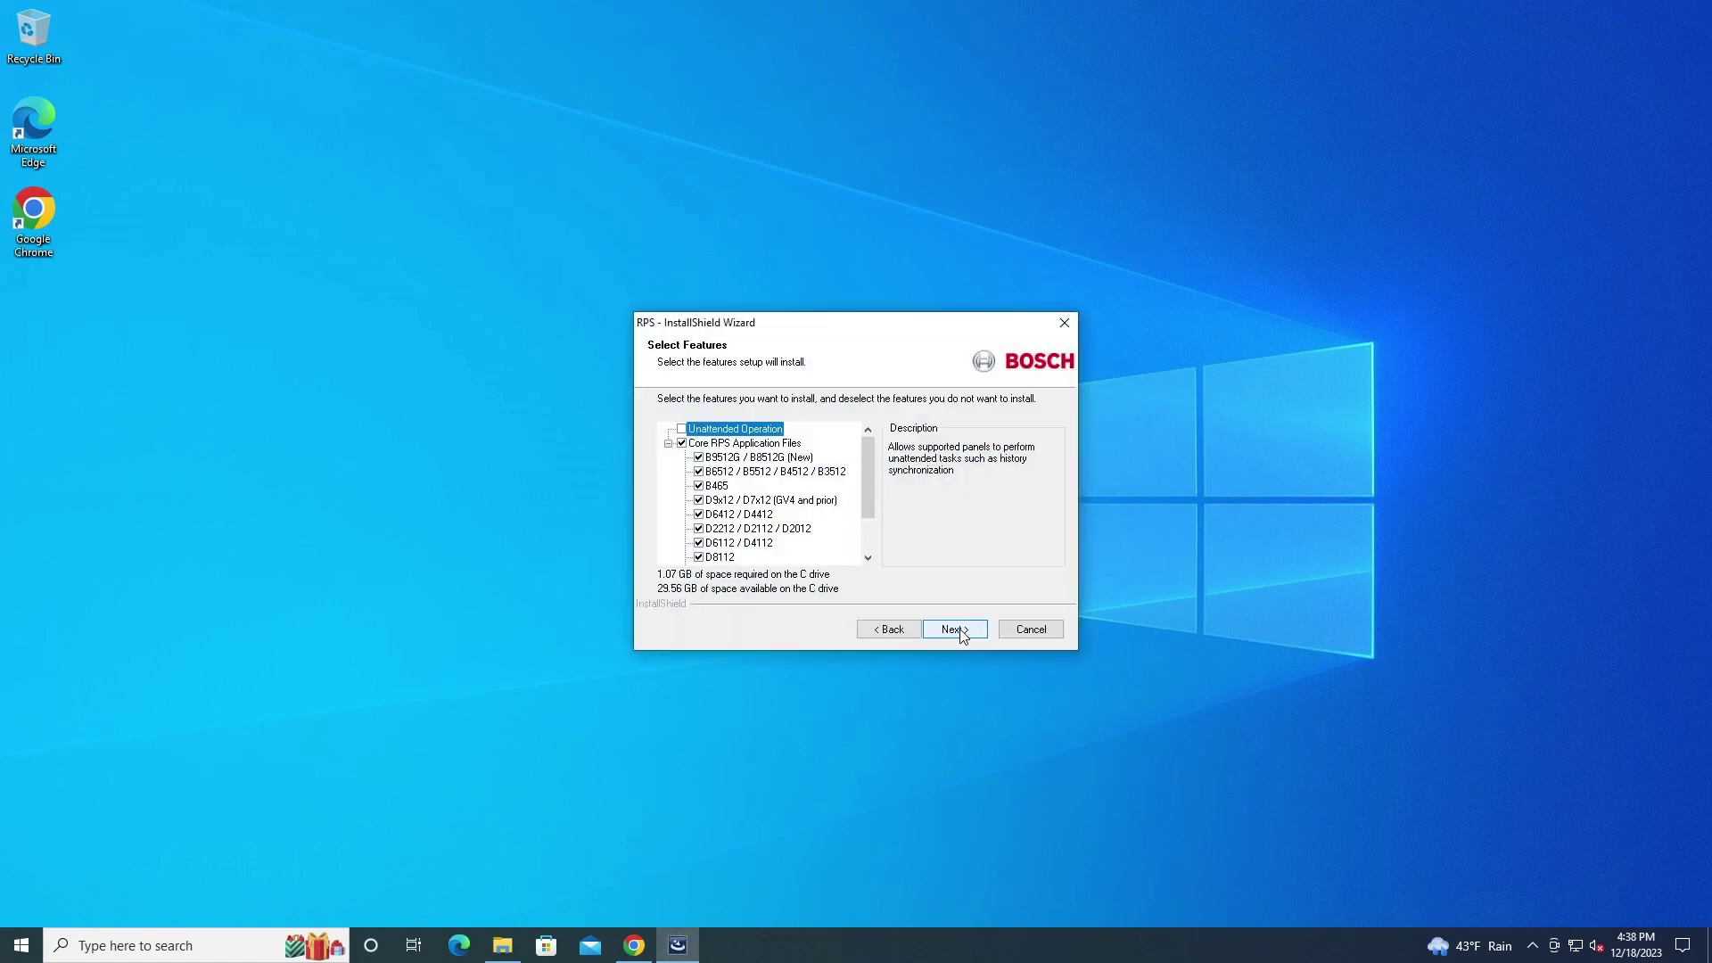
scroll(858, 496, "down", 1)
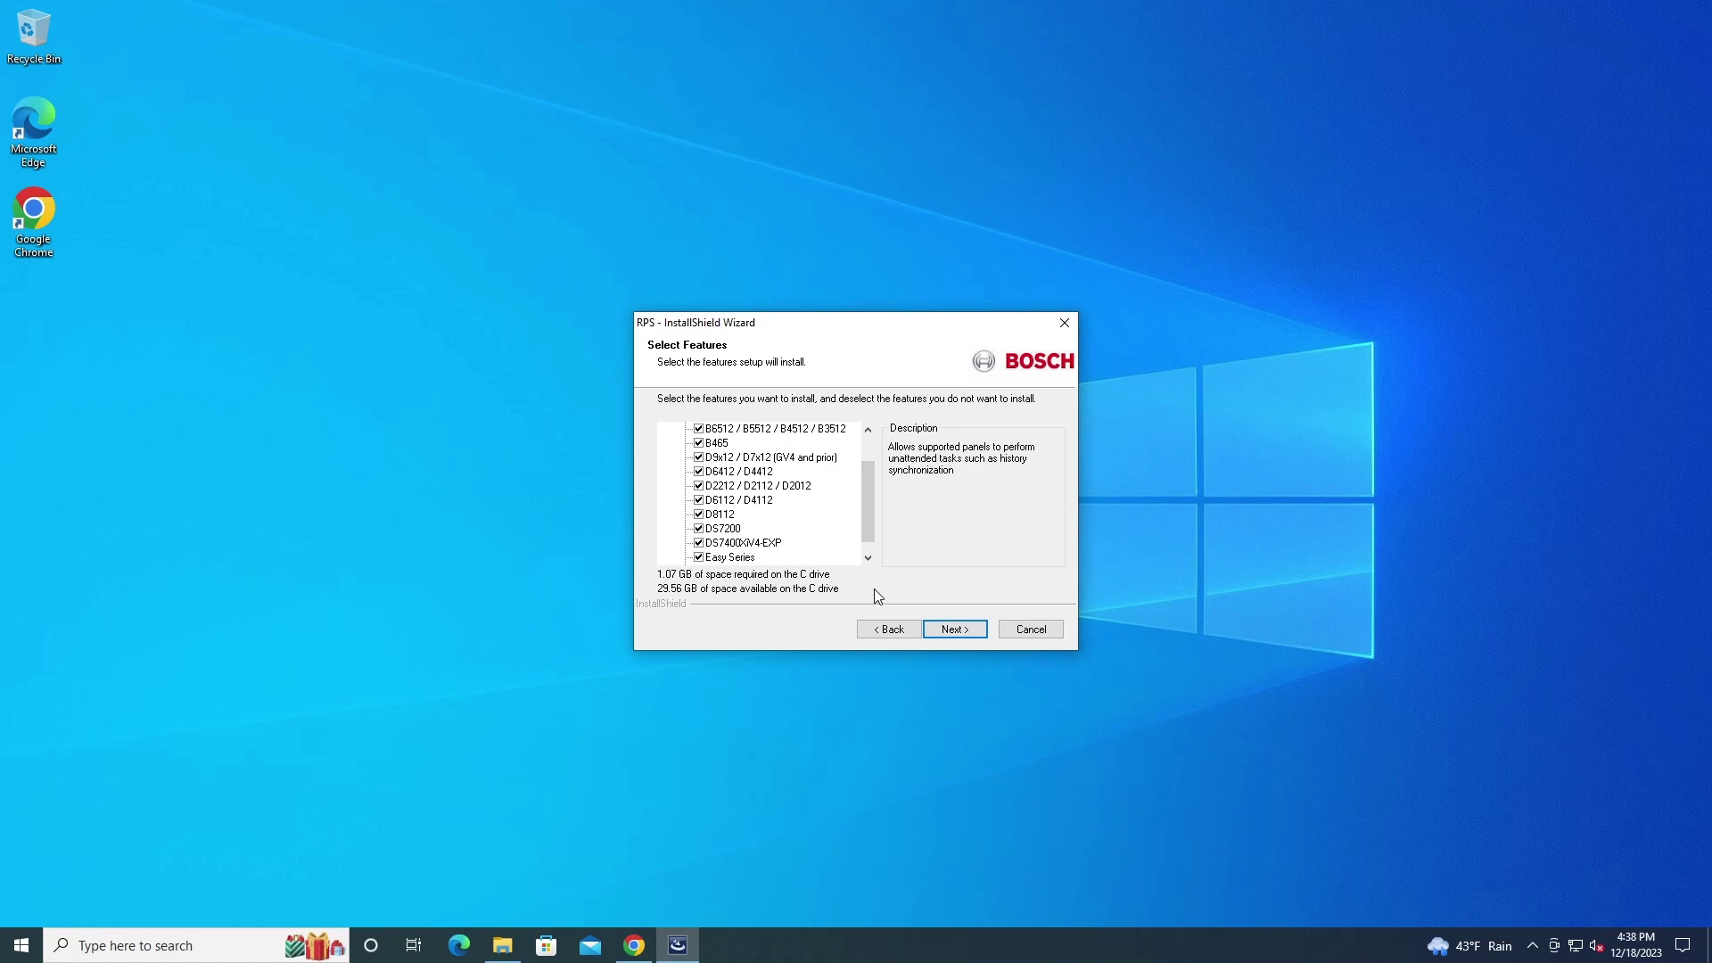
scroll(863, 504, "up", 1)
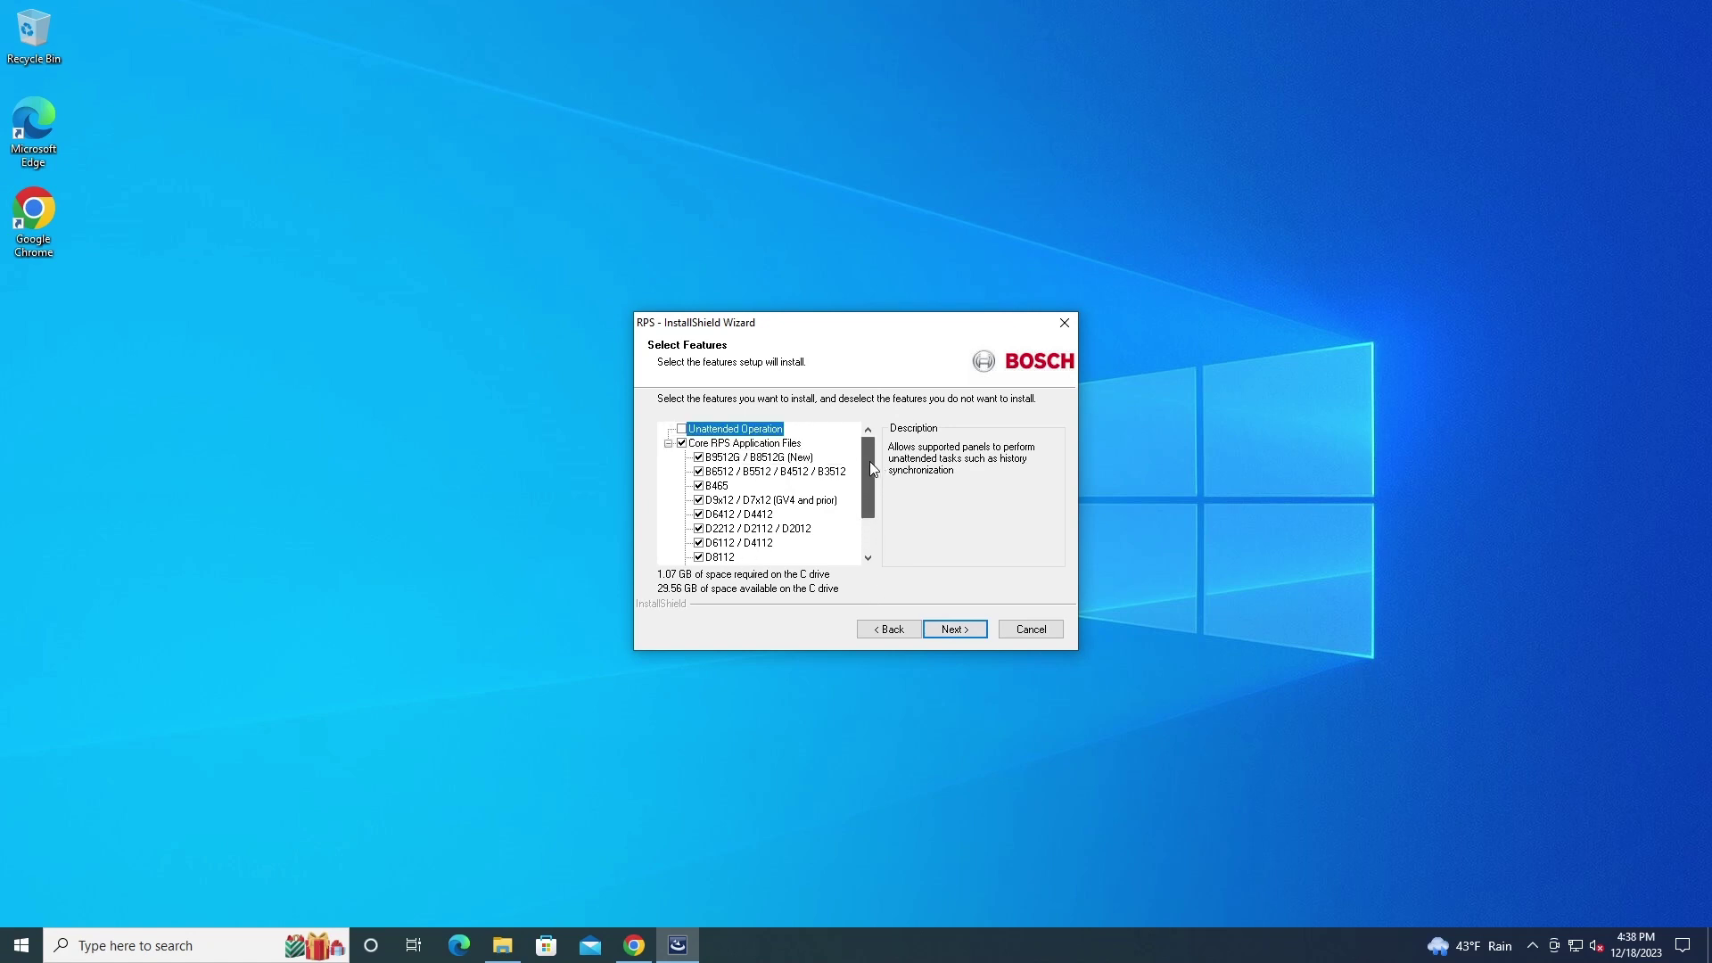
scroll(863, 518, "down", 2)
scroll(858, 488, "up", 2)
left_click(958, 621)
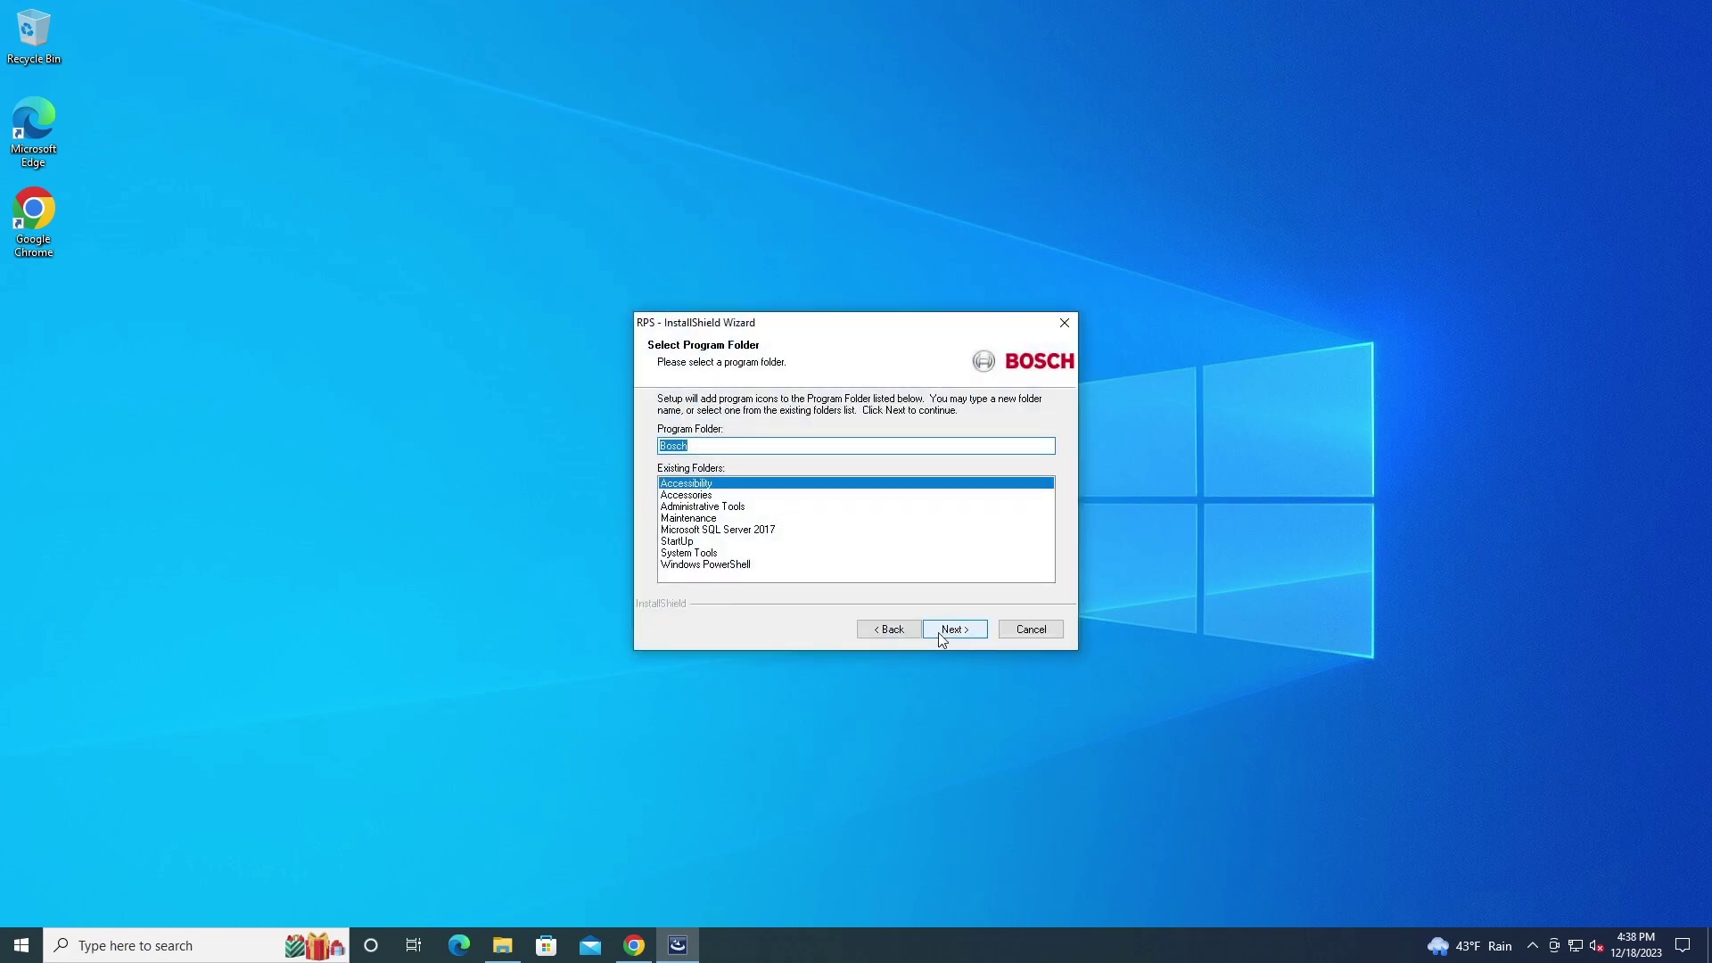
Accept the Bosch program folder, copy the files, and finish choosing to restart later
left_click(960, 626)
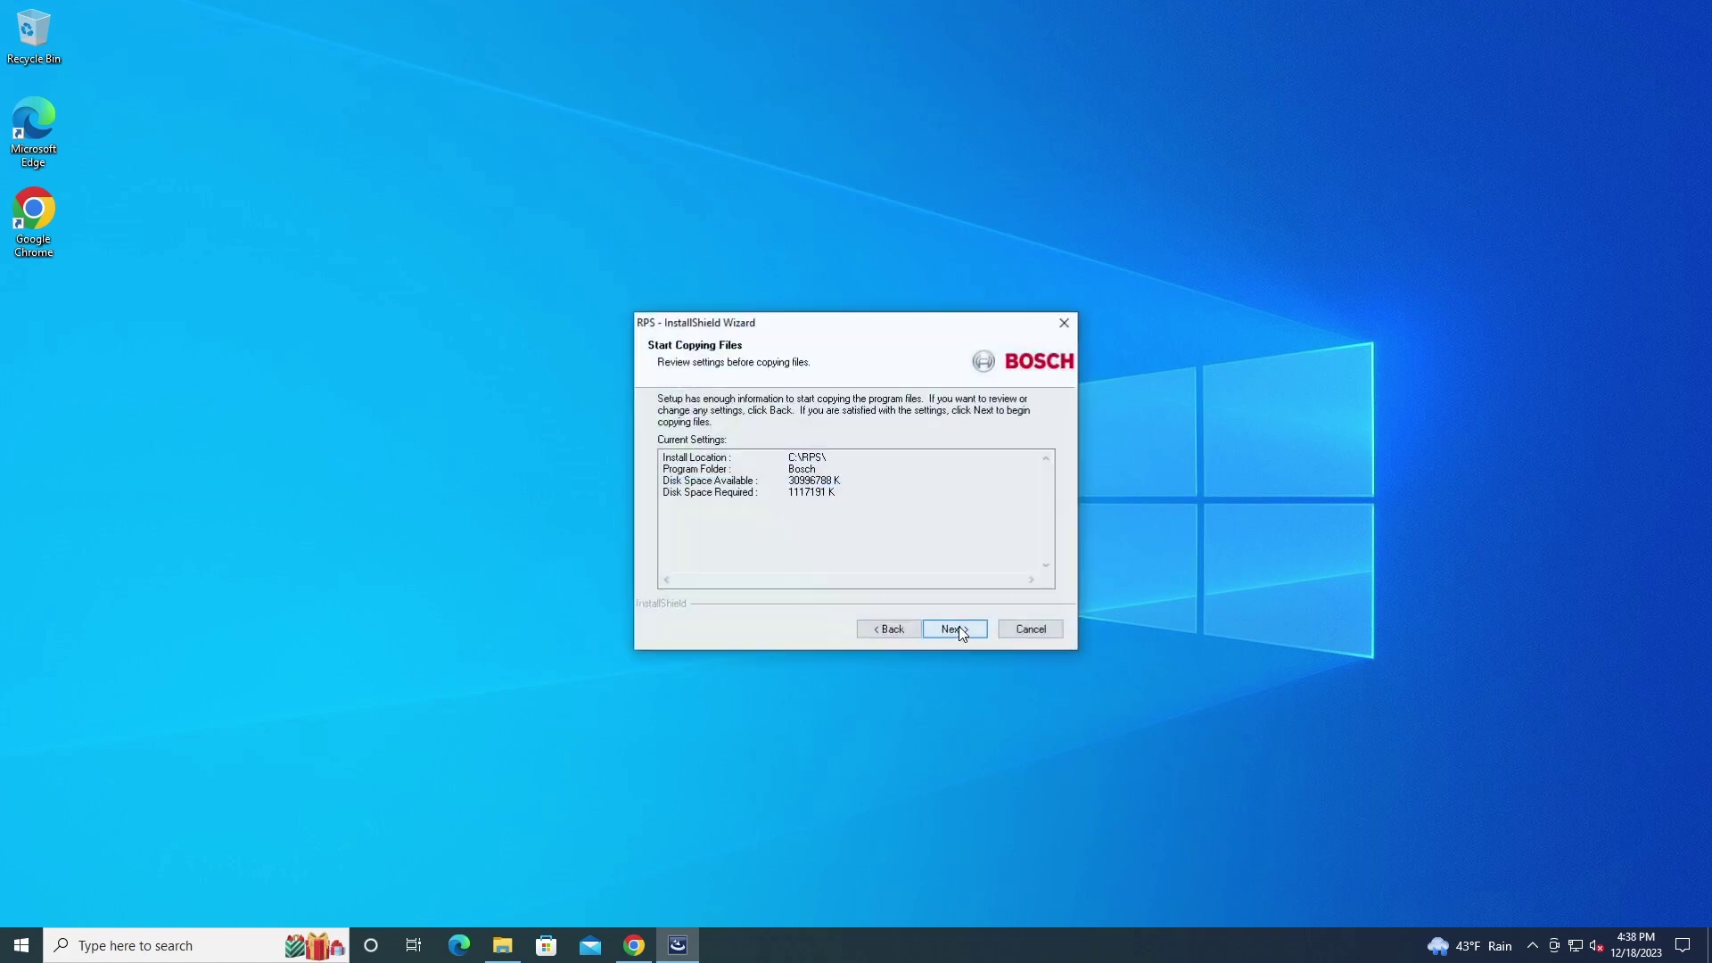
left_click(960, 626)
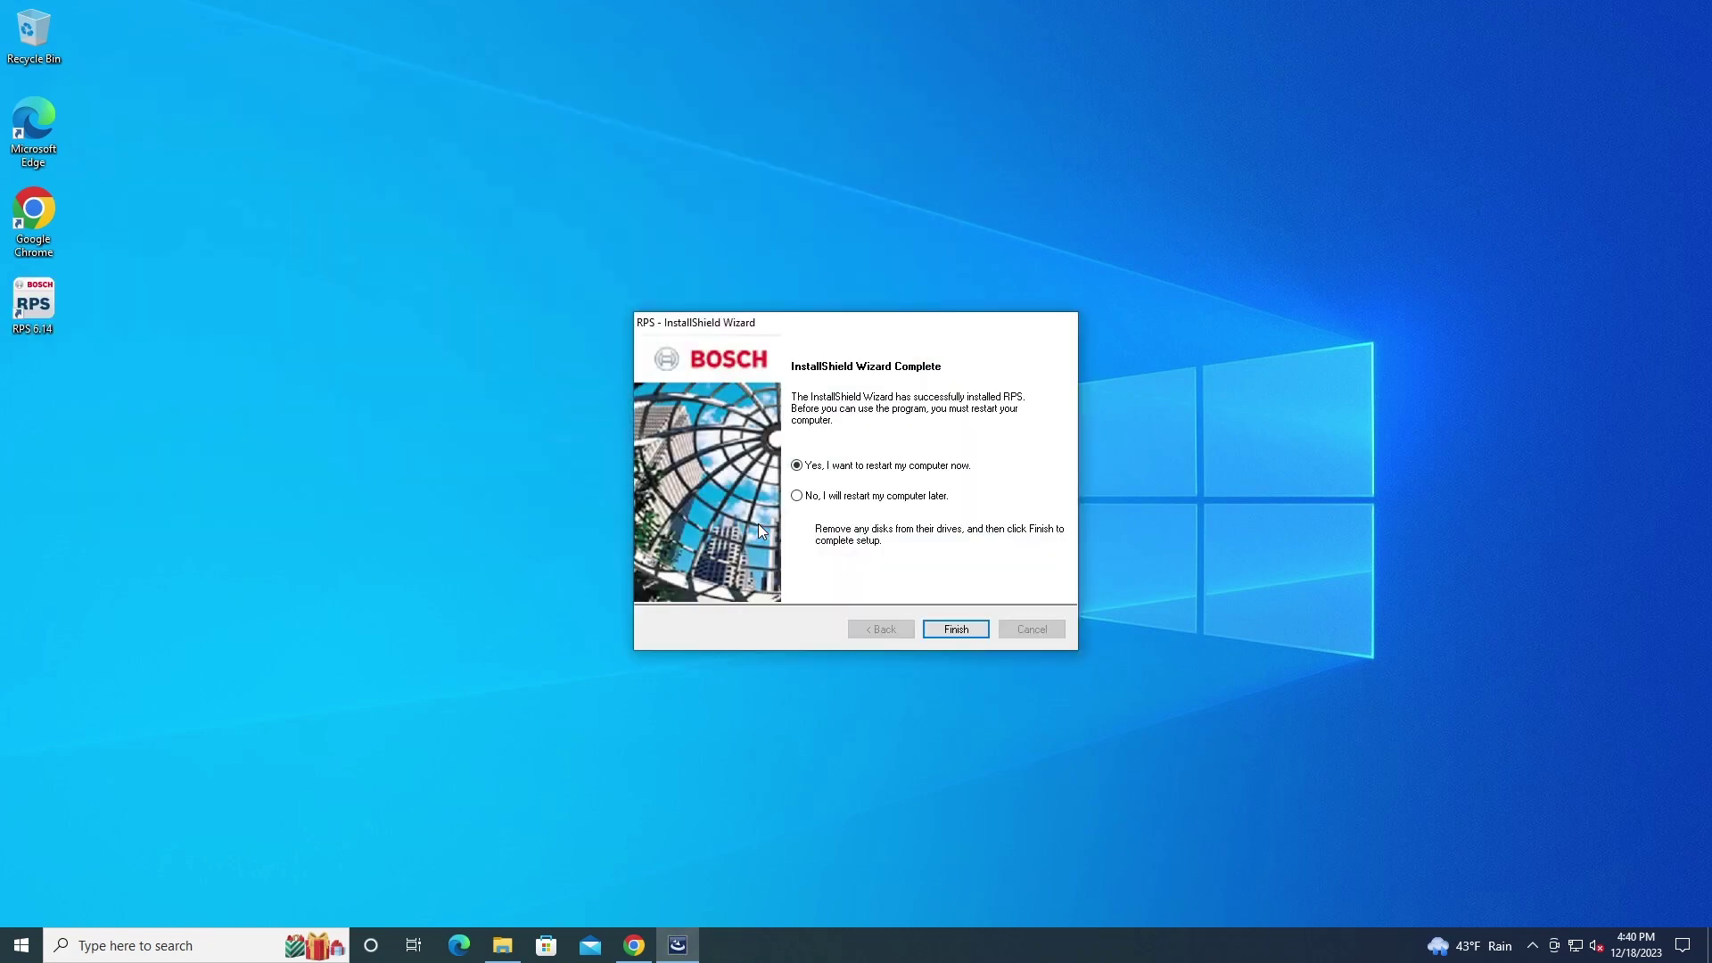
left_click(807, 501)
left_click(942, 629)
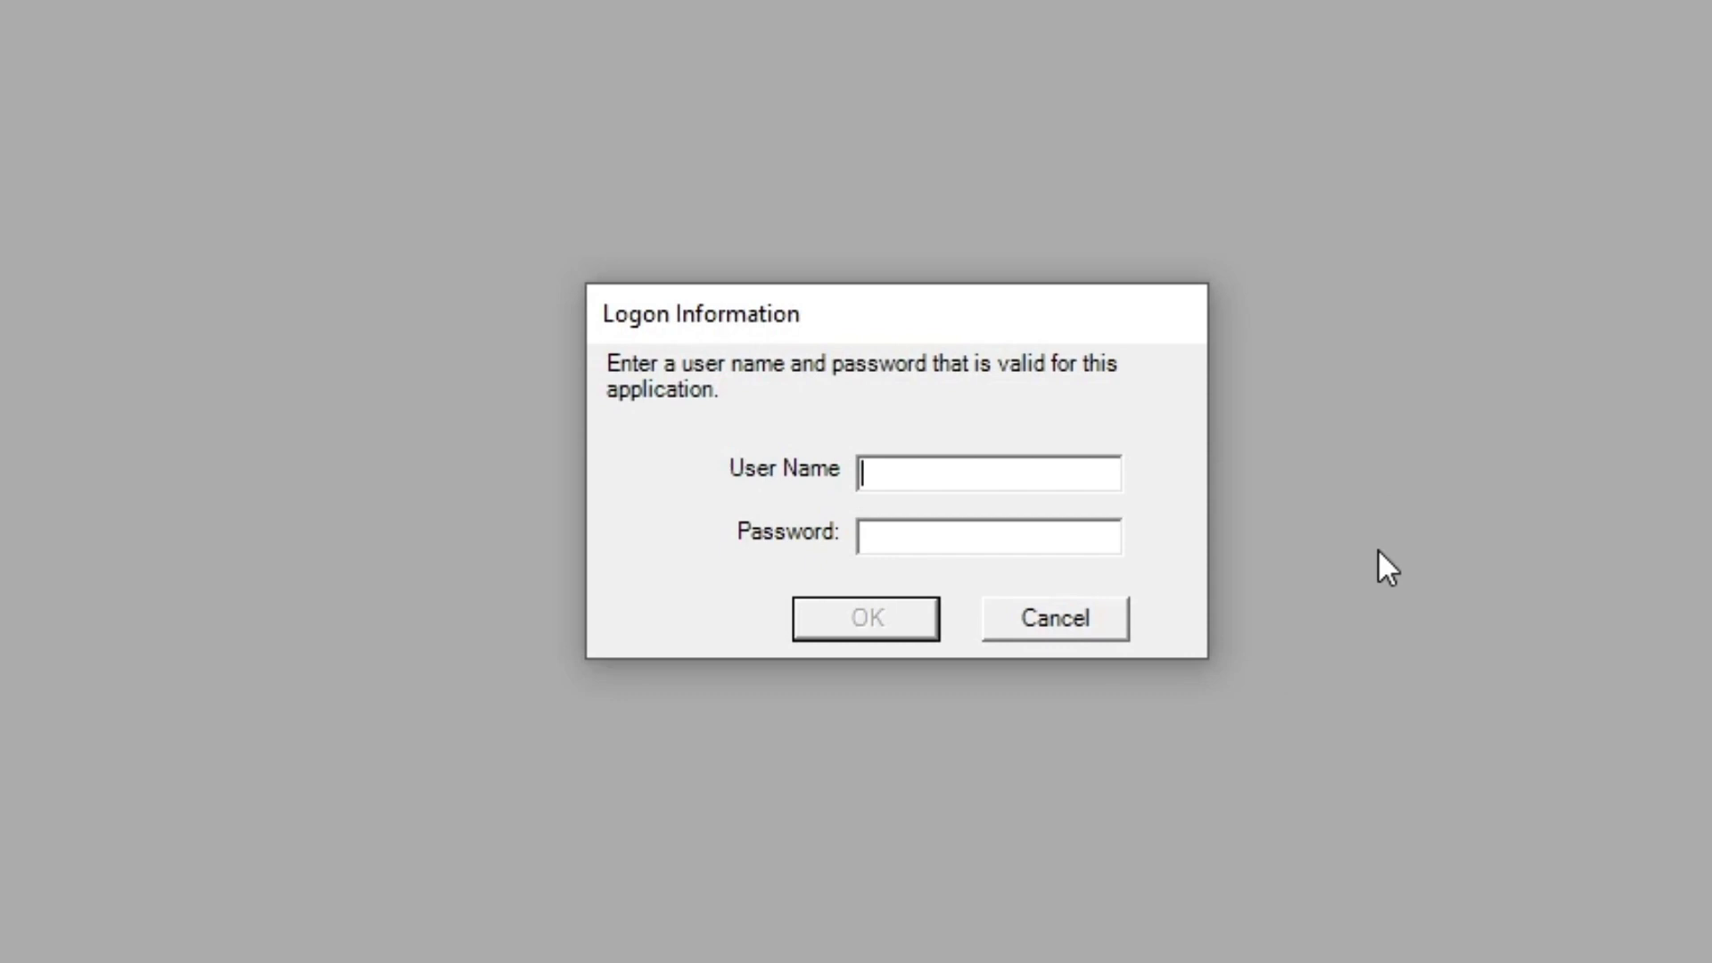
Log on to RPS with the default administrator user name and password
type("admin")
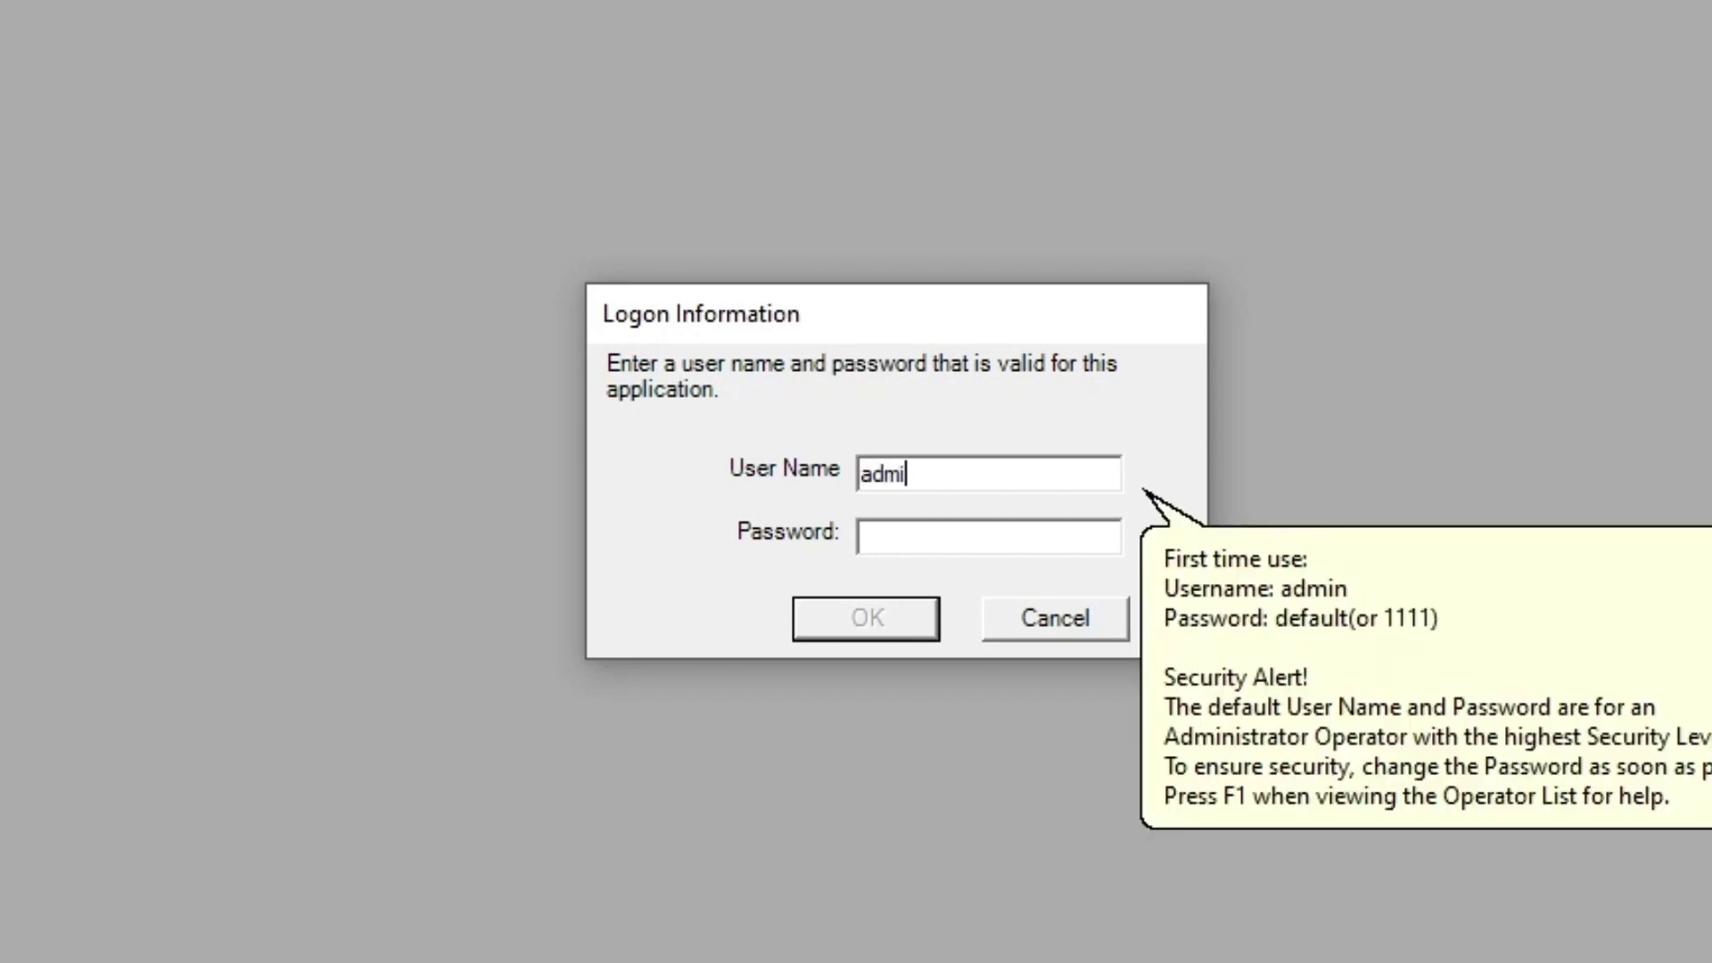
key("Tab")
type("1111")
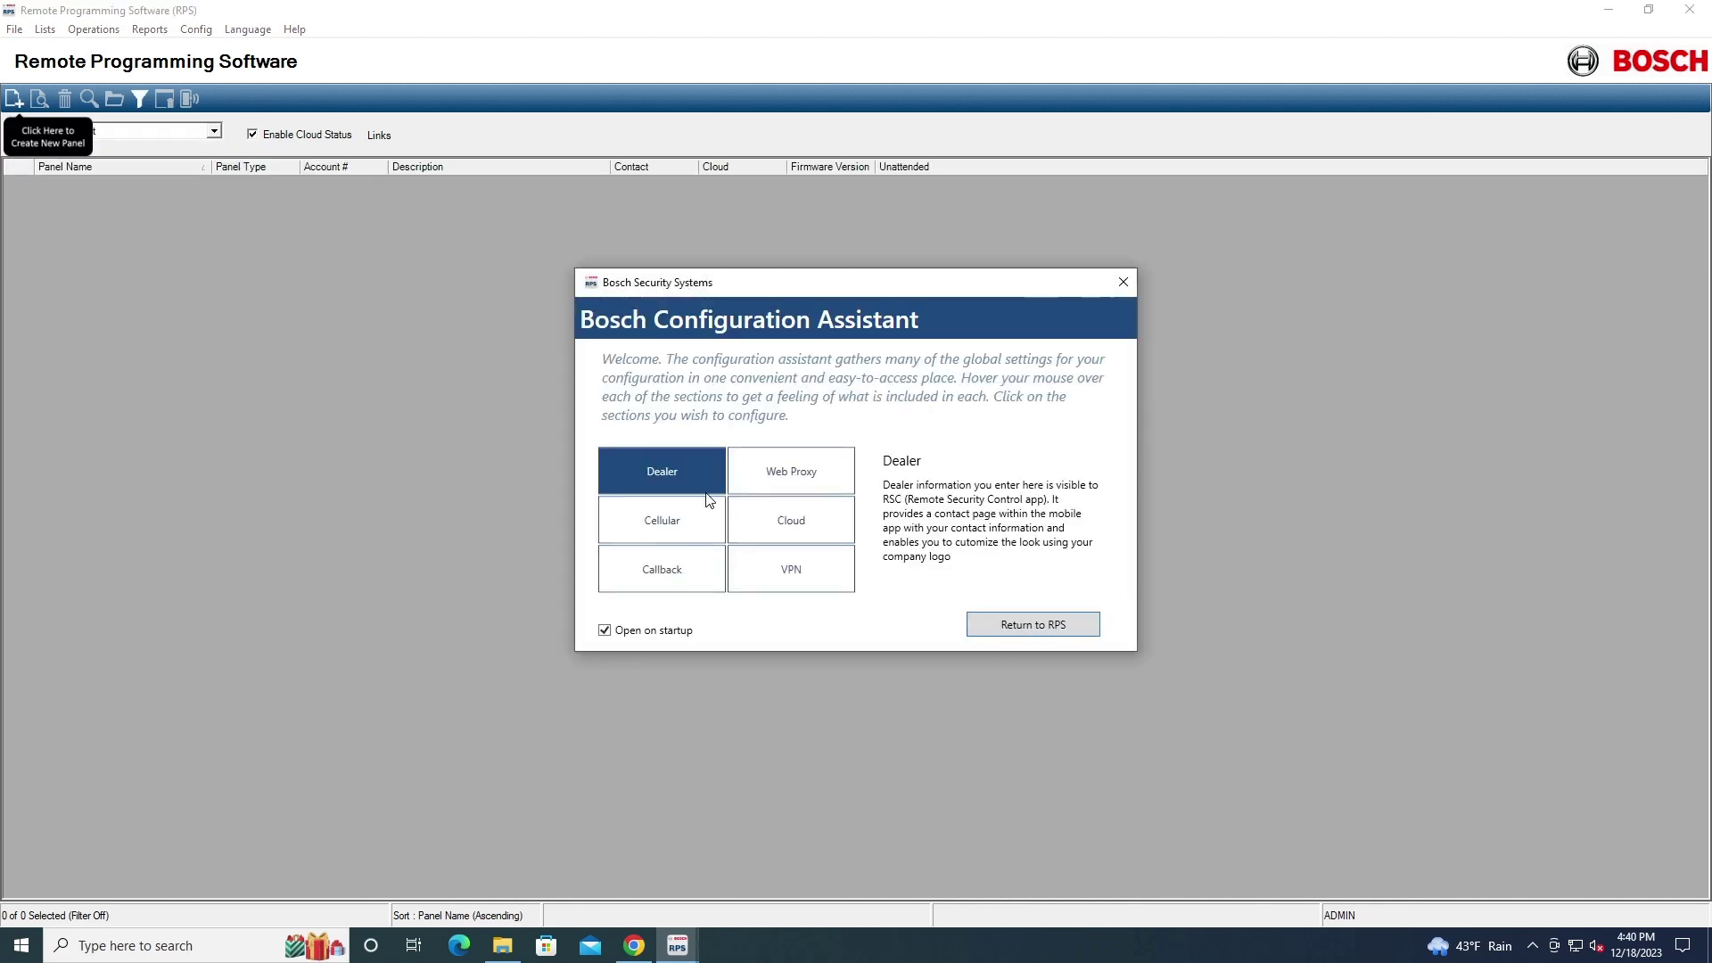
Return to the panel list and start a new panel, browsing the New, Existing and Template tabs
left_click(1033, 625)
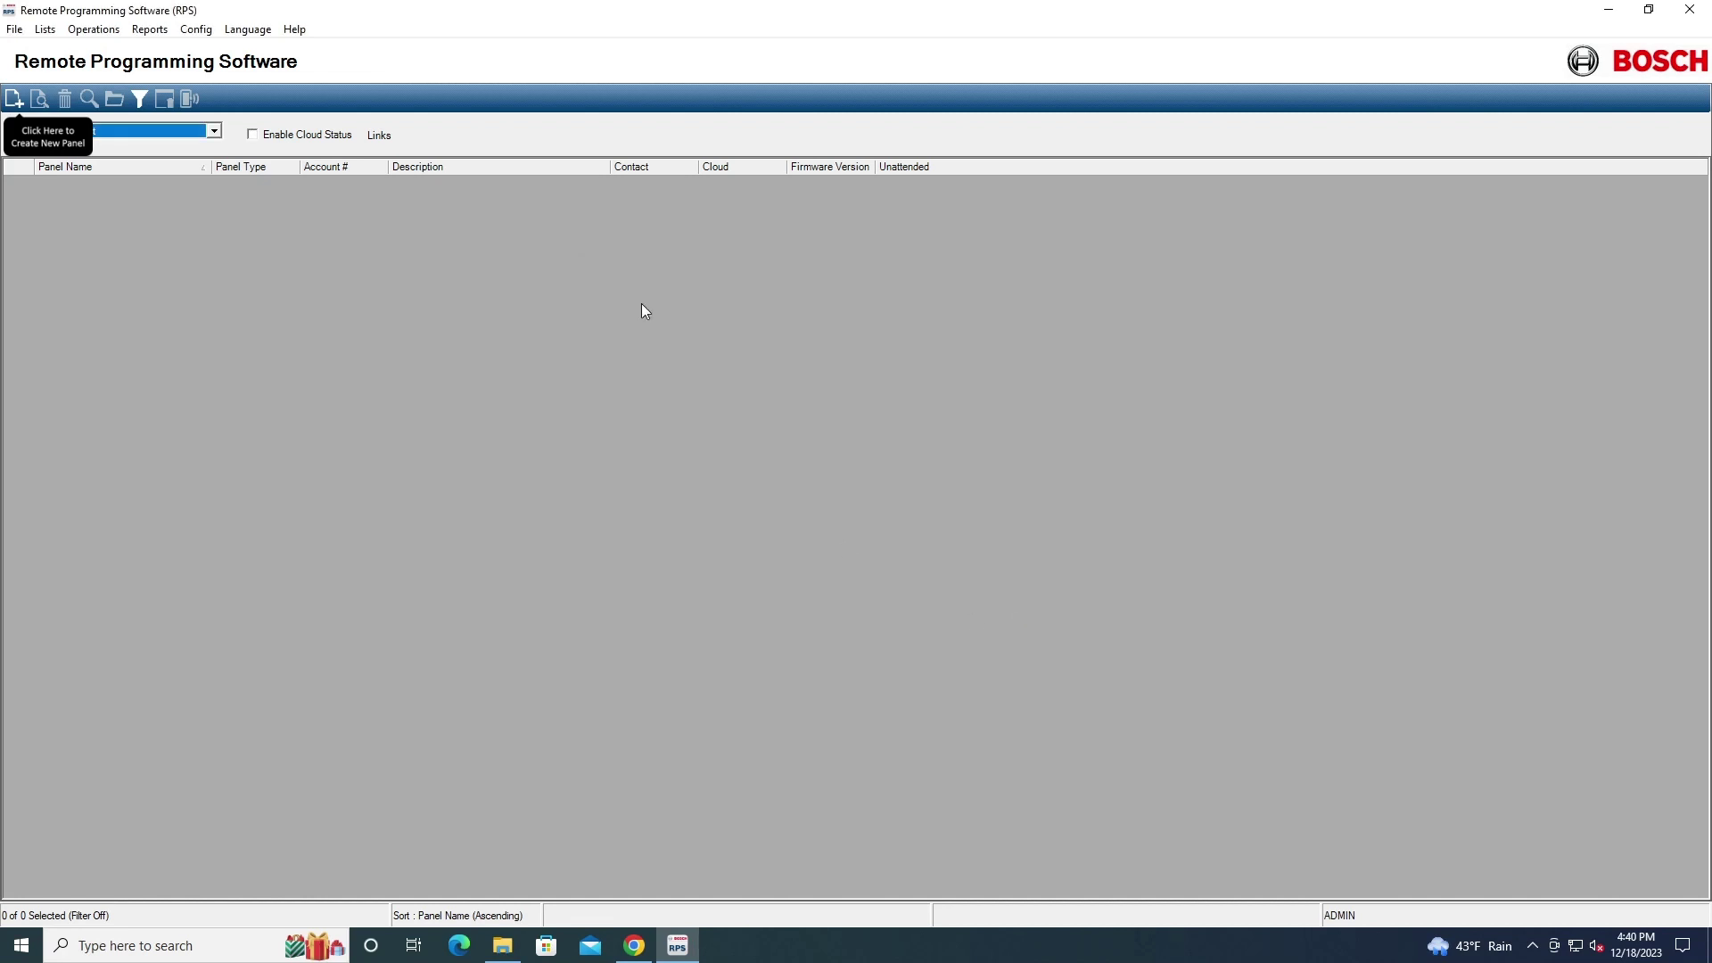
left_click(15, 98)
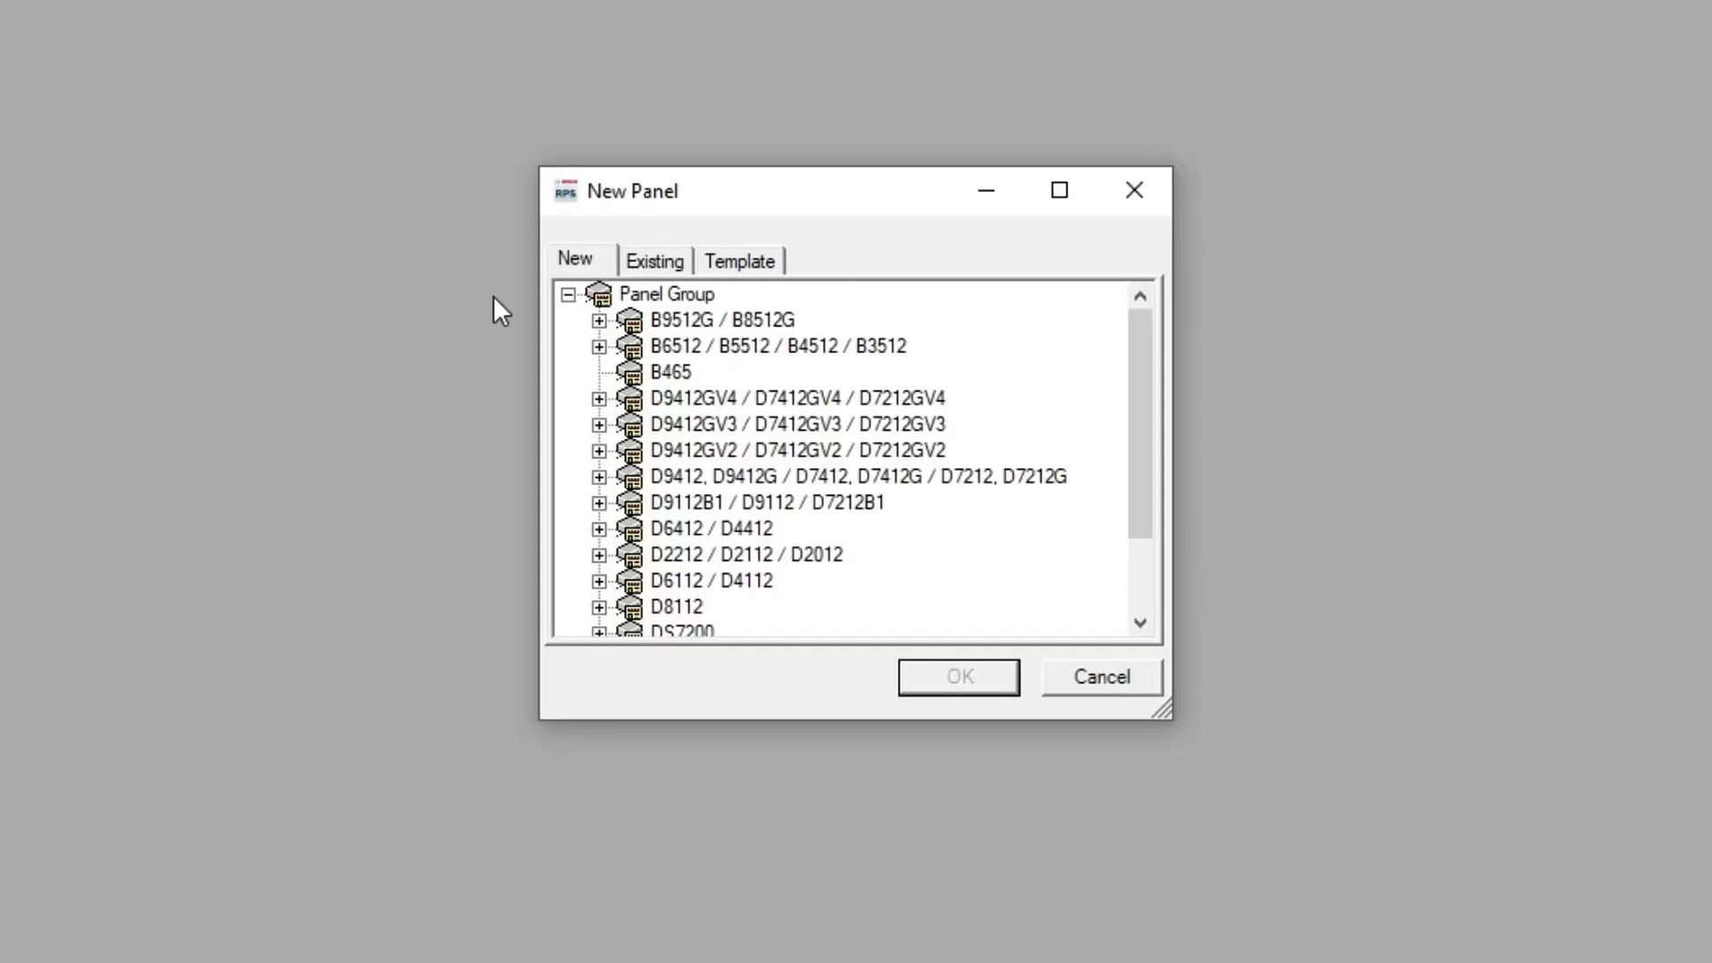
scroll(729, 482, "down", 1)
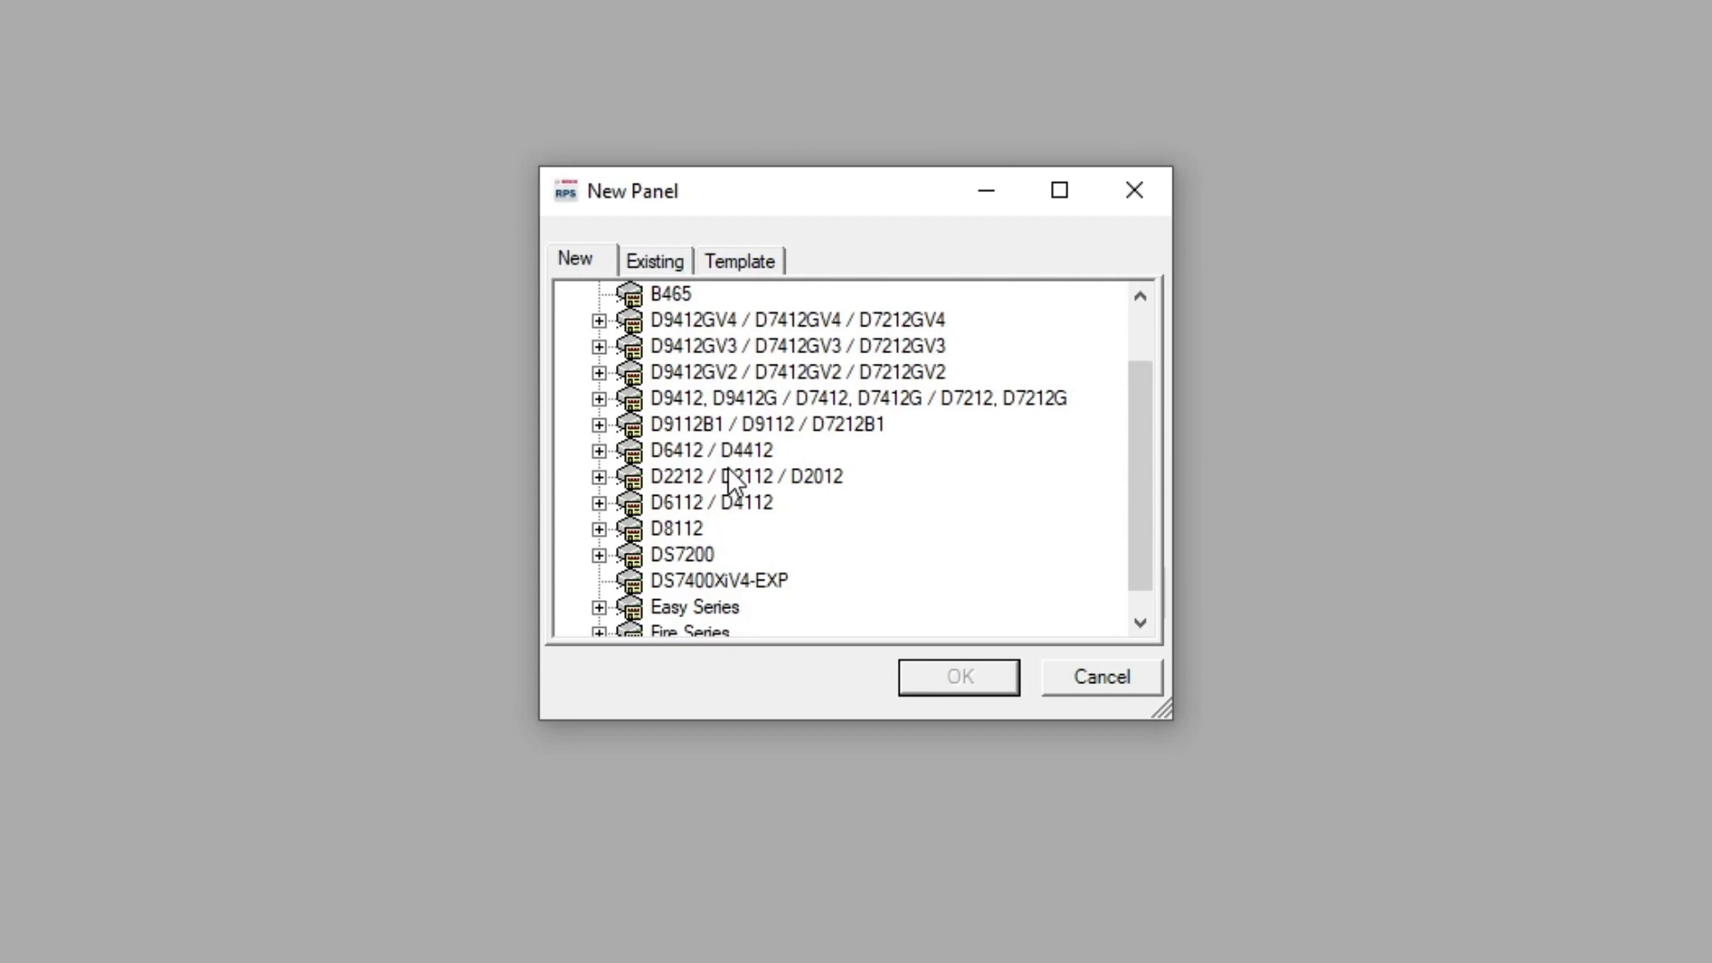
left_click(654, 262)
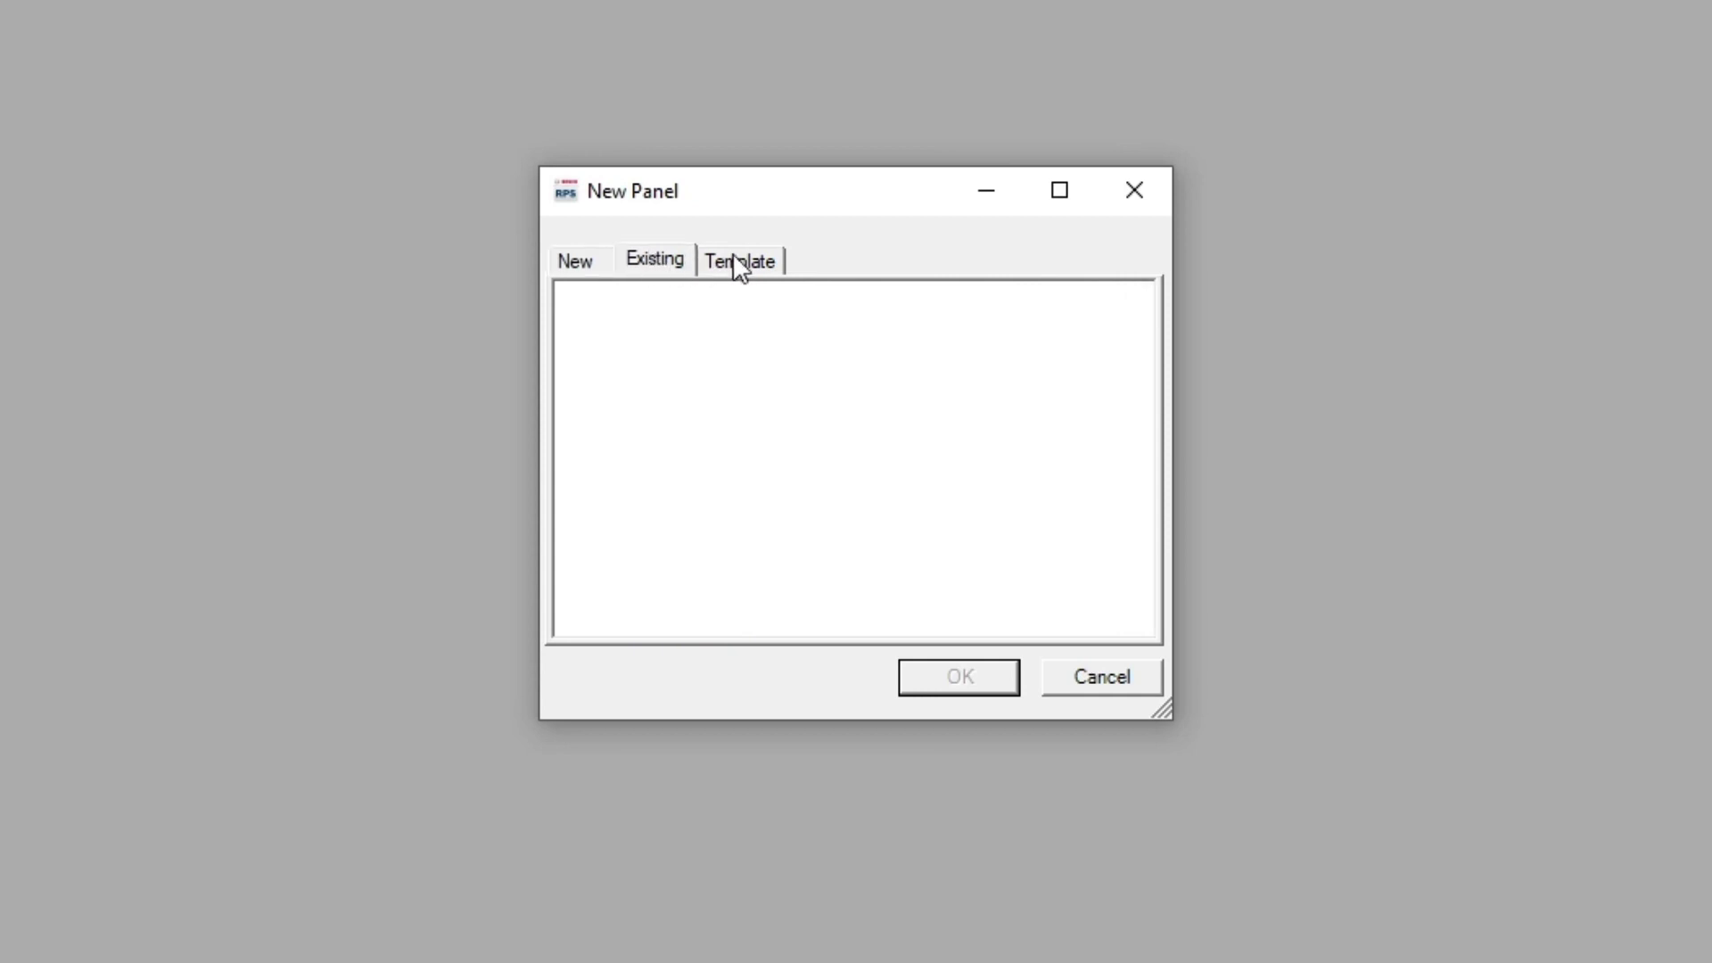
left_click(739, 263)
left_click(578, 258)
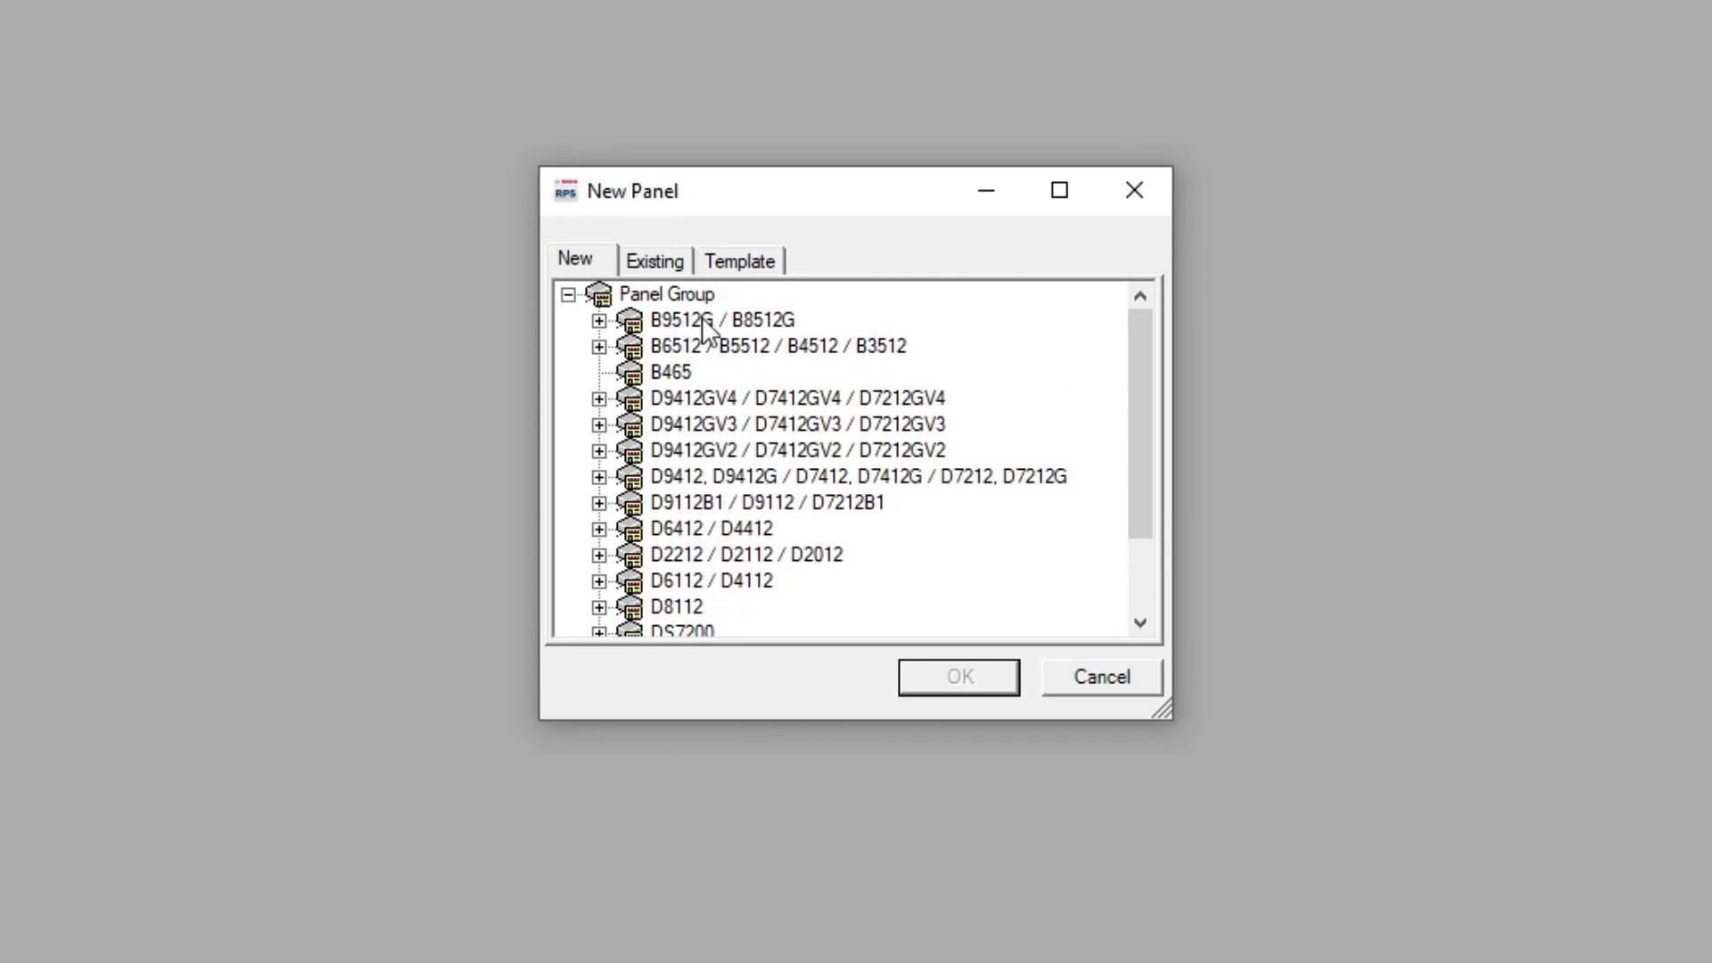
Review the B9512G/B8512G and B6512/B5512 groups plus B465, D9412GV4 and D9412GV3 types
left_click(598, 320)
left_click(599, 320)
left_click(599, 346)
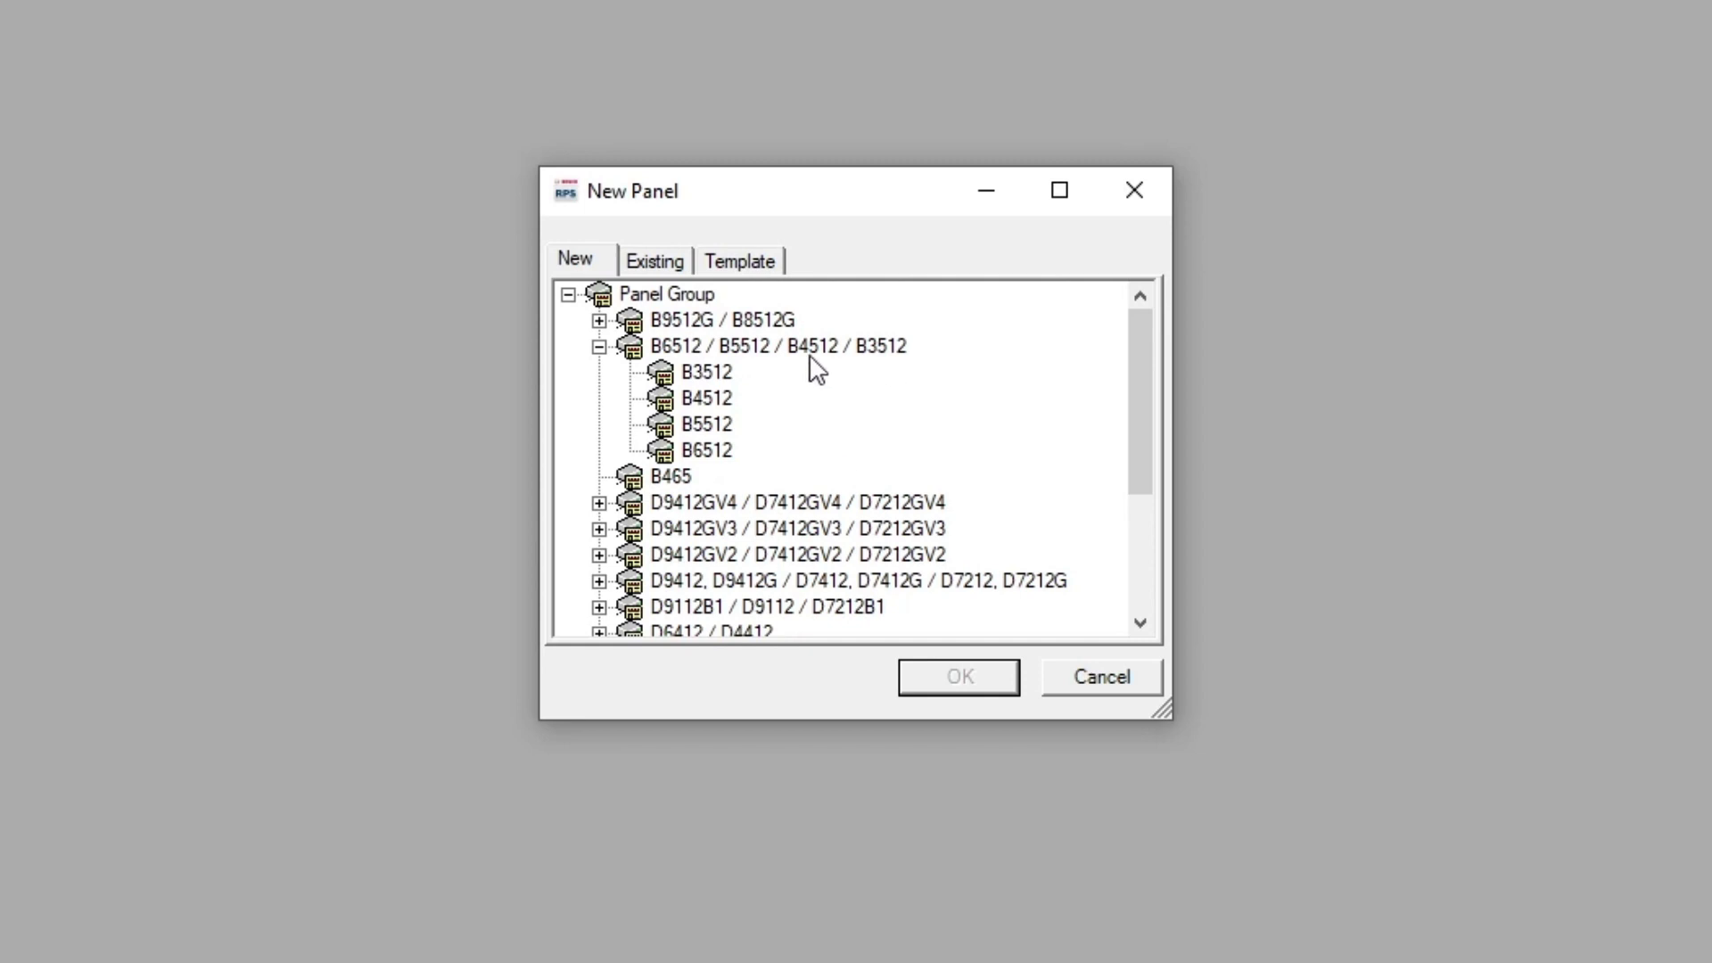
left_click(598, 346)
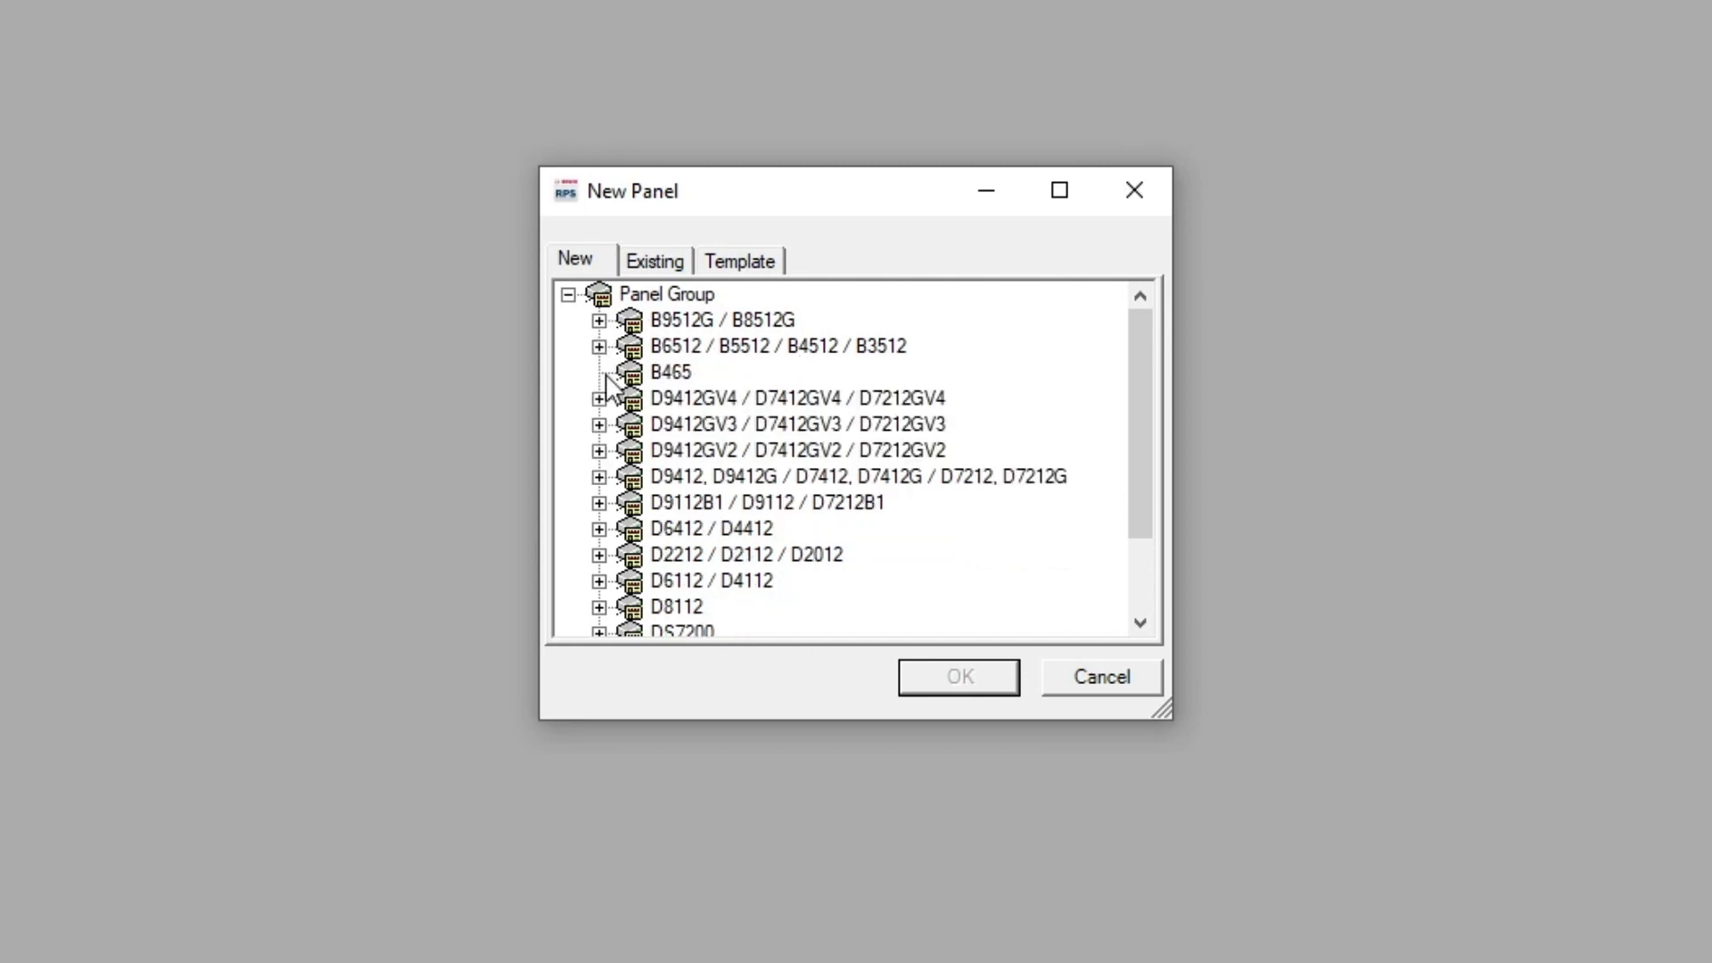
left_click(667, 375)
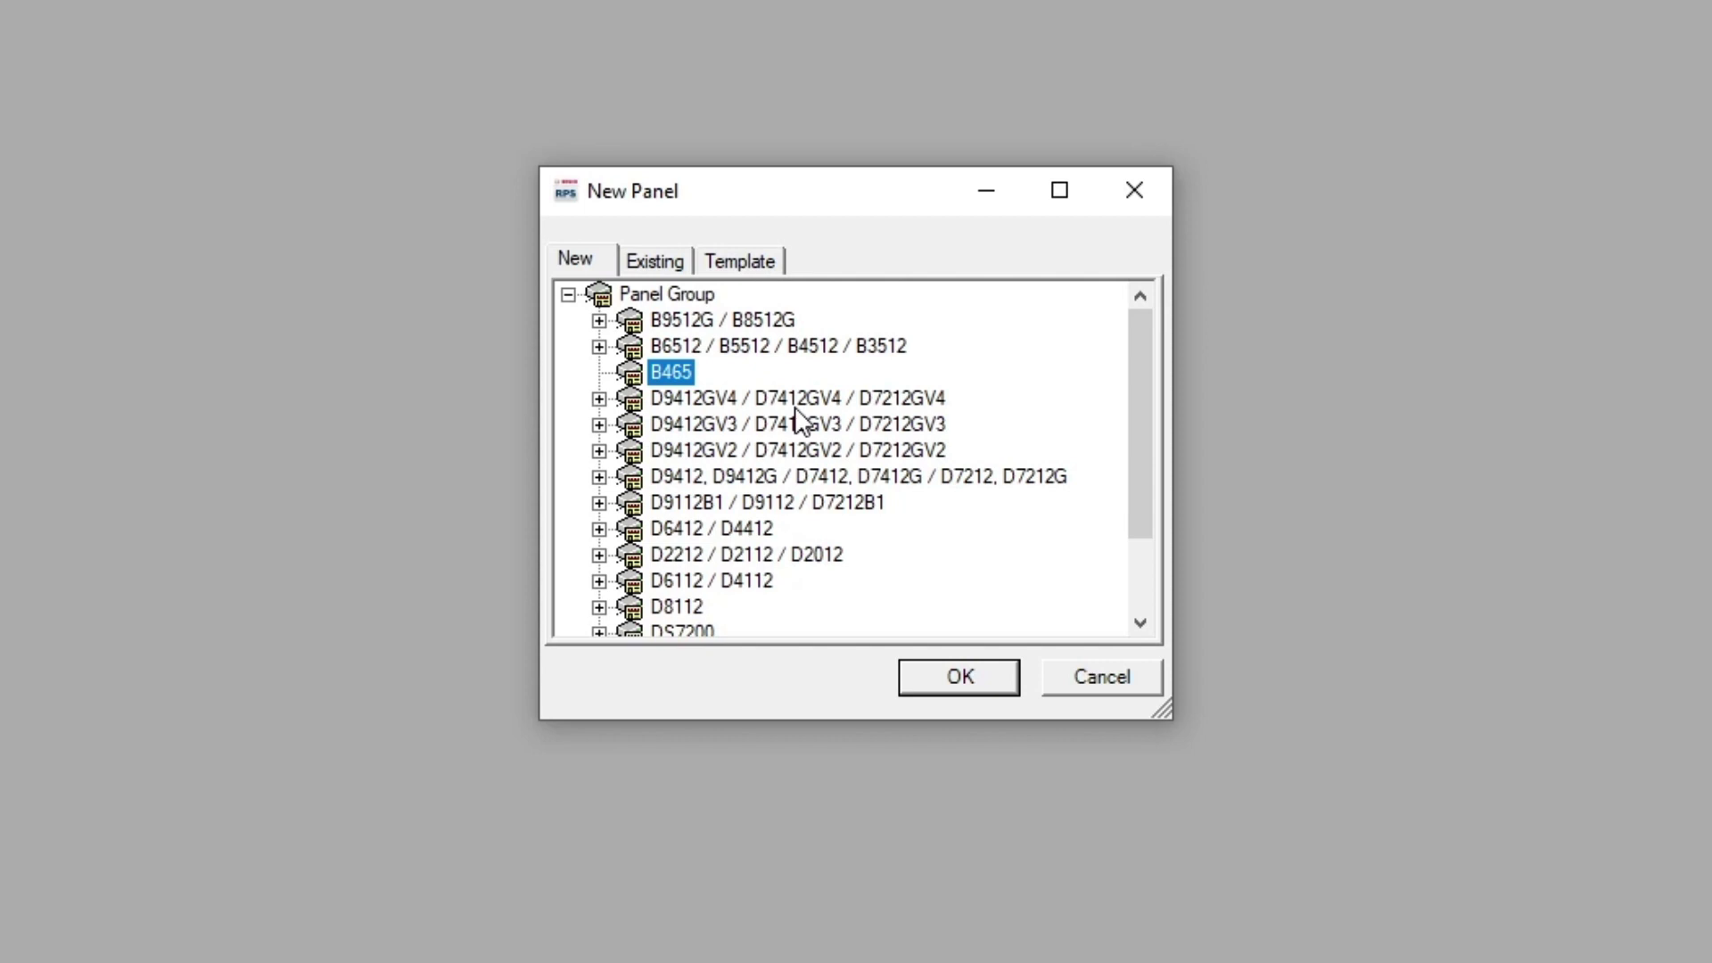
left_click(793, 399)
left_click(847, 423)
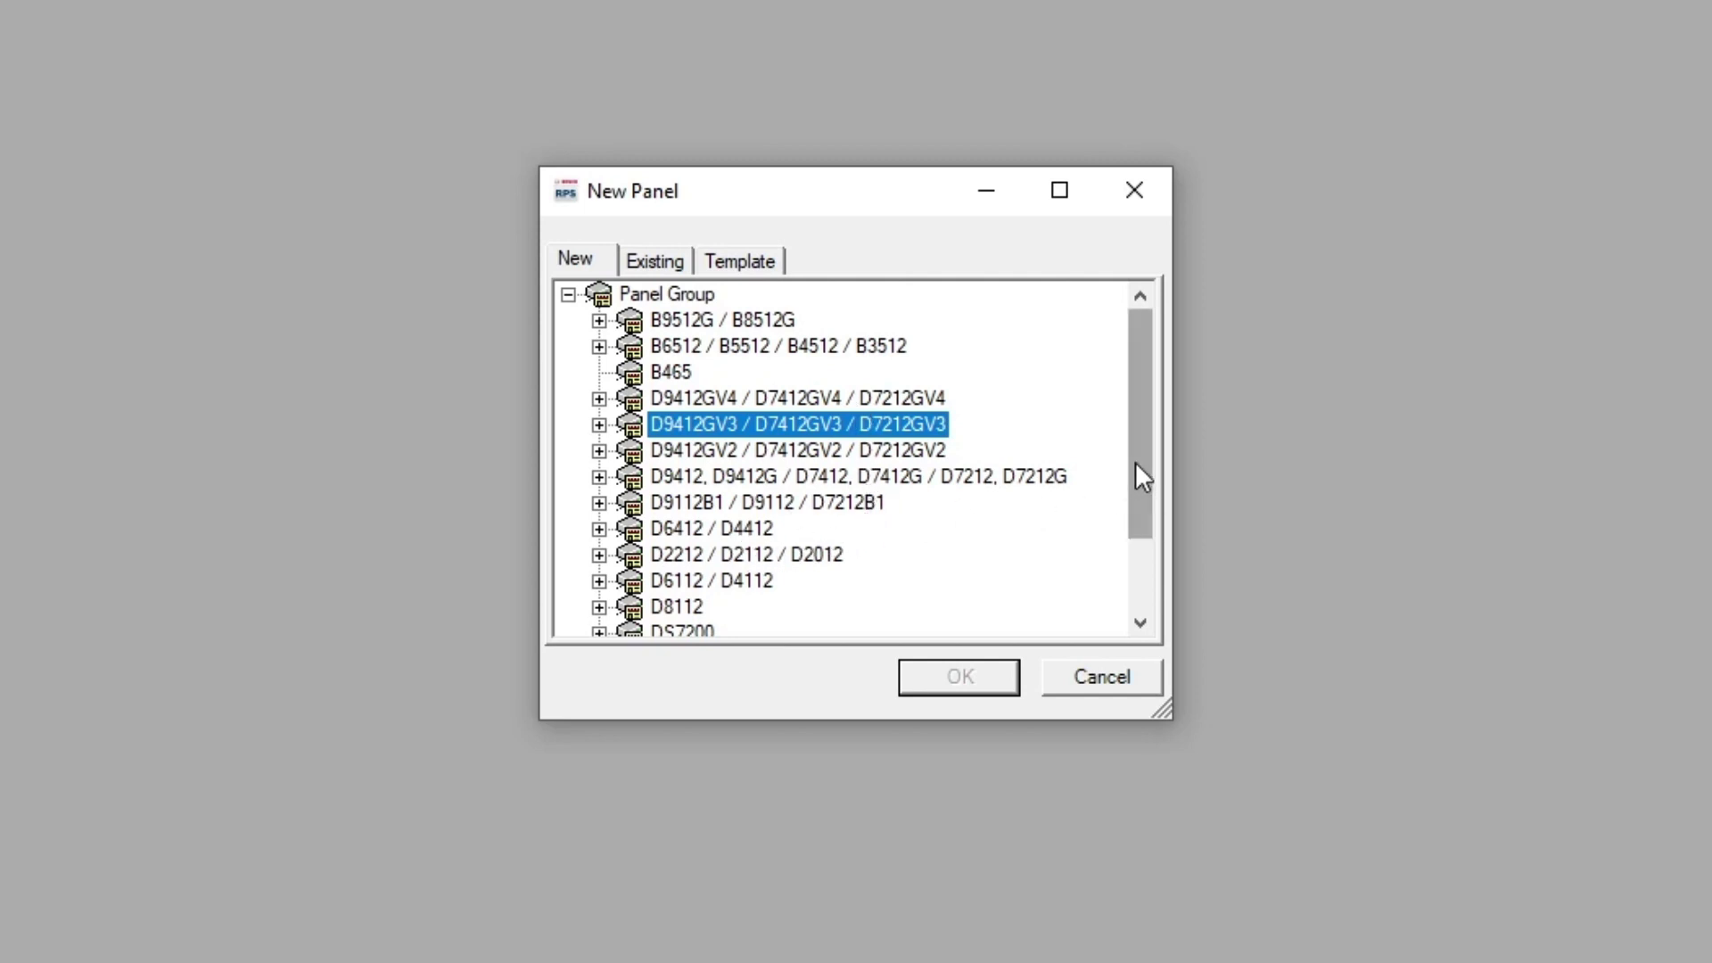
left_click_drag(1136, 462, 1120, 537)
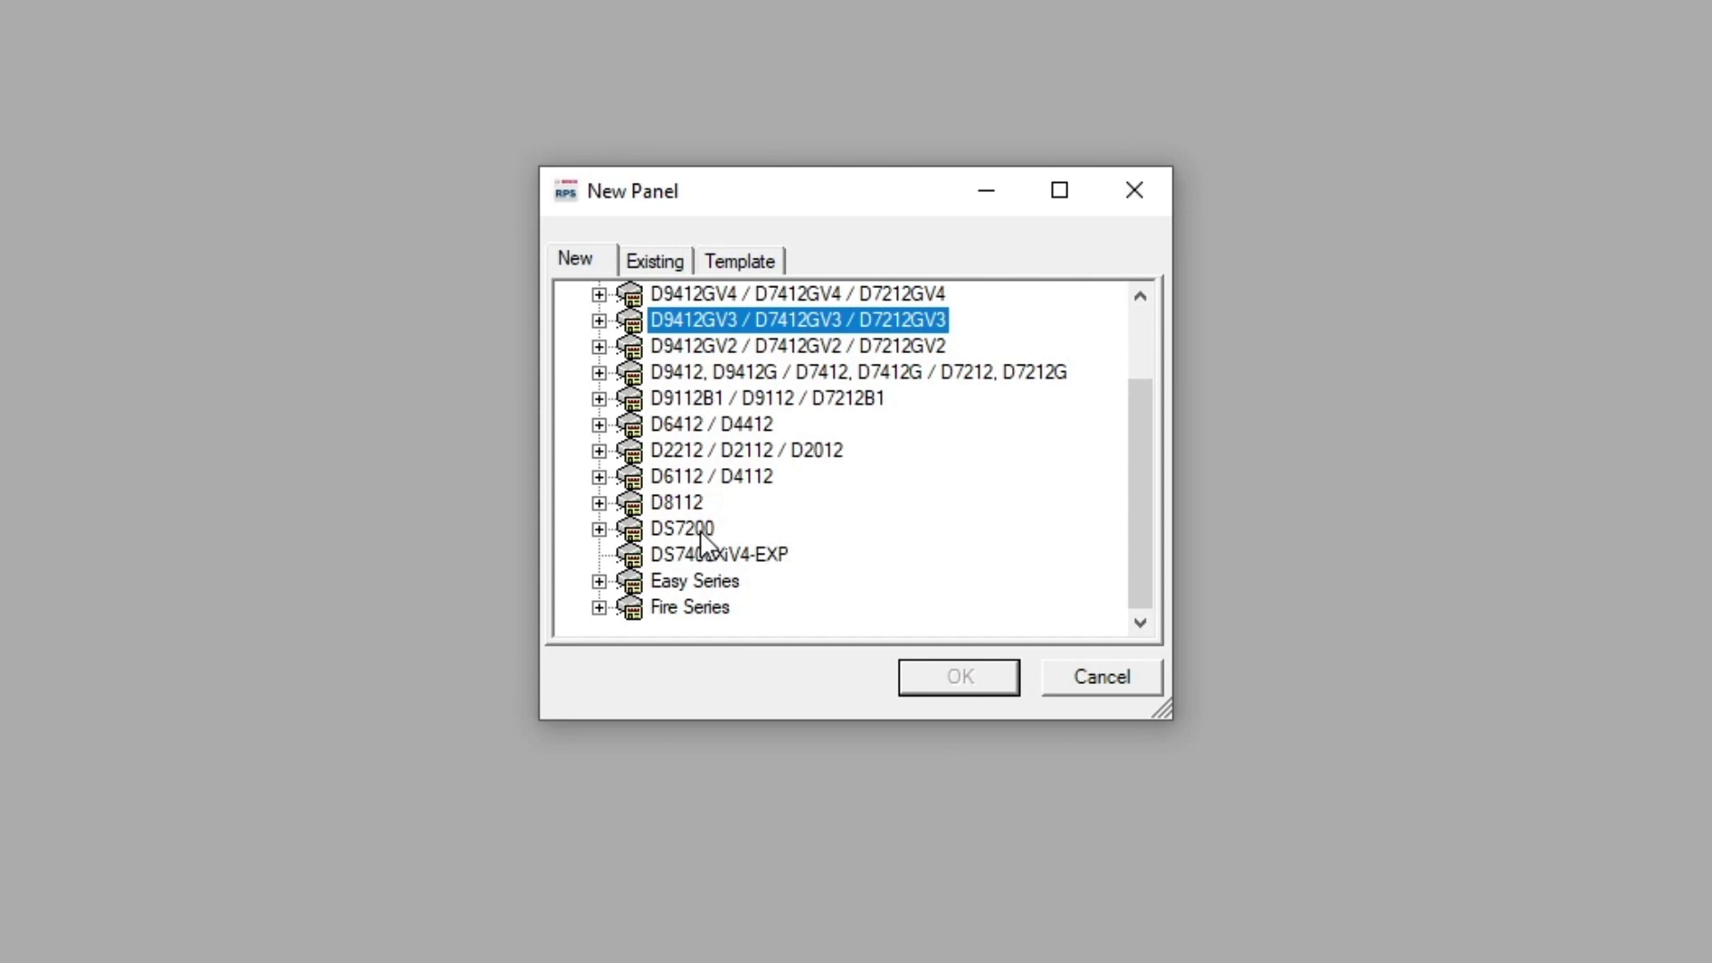
Browse DS7400XiV4-EXP and Easy Series V2+/V3+, then select FPD-7024 under Fire Series
left_click(651, 551)
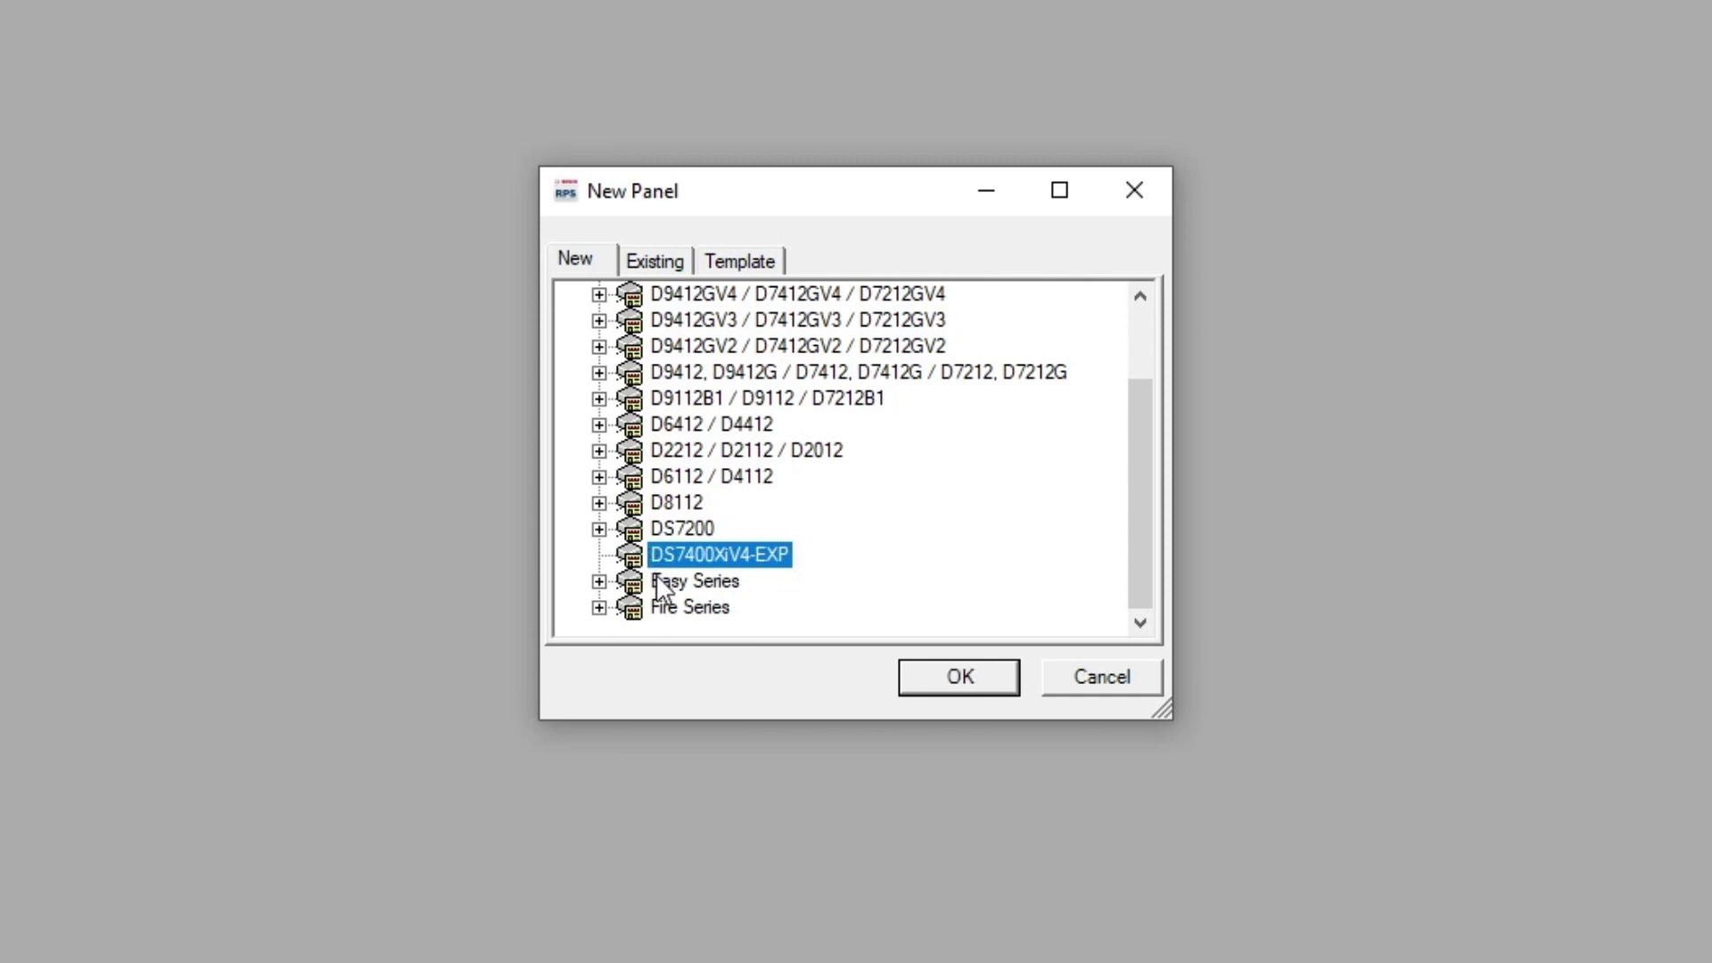
left_click(660, 580)
left_click(599, 580)
left_click(739, 578)
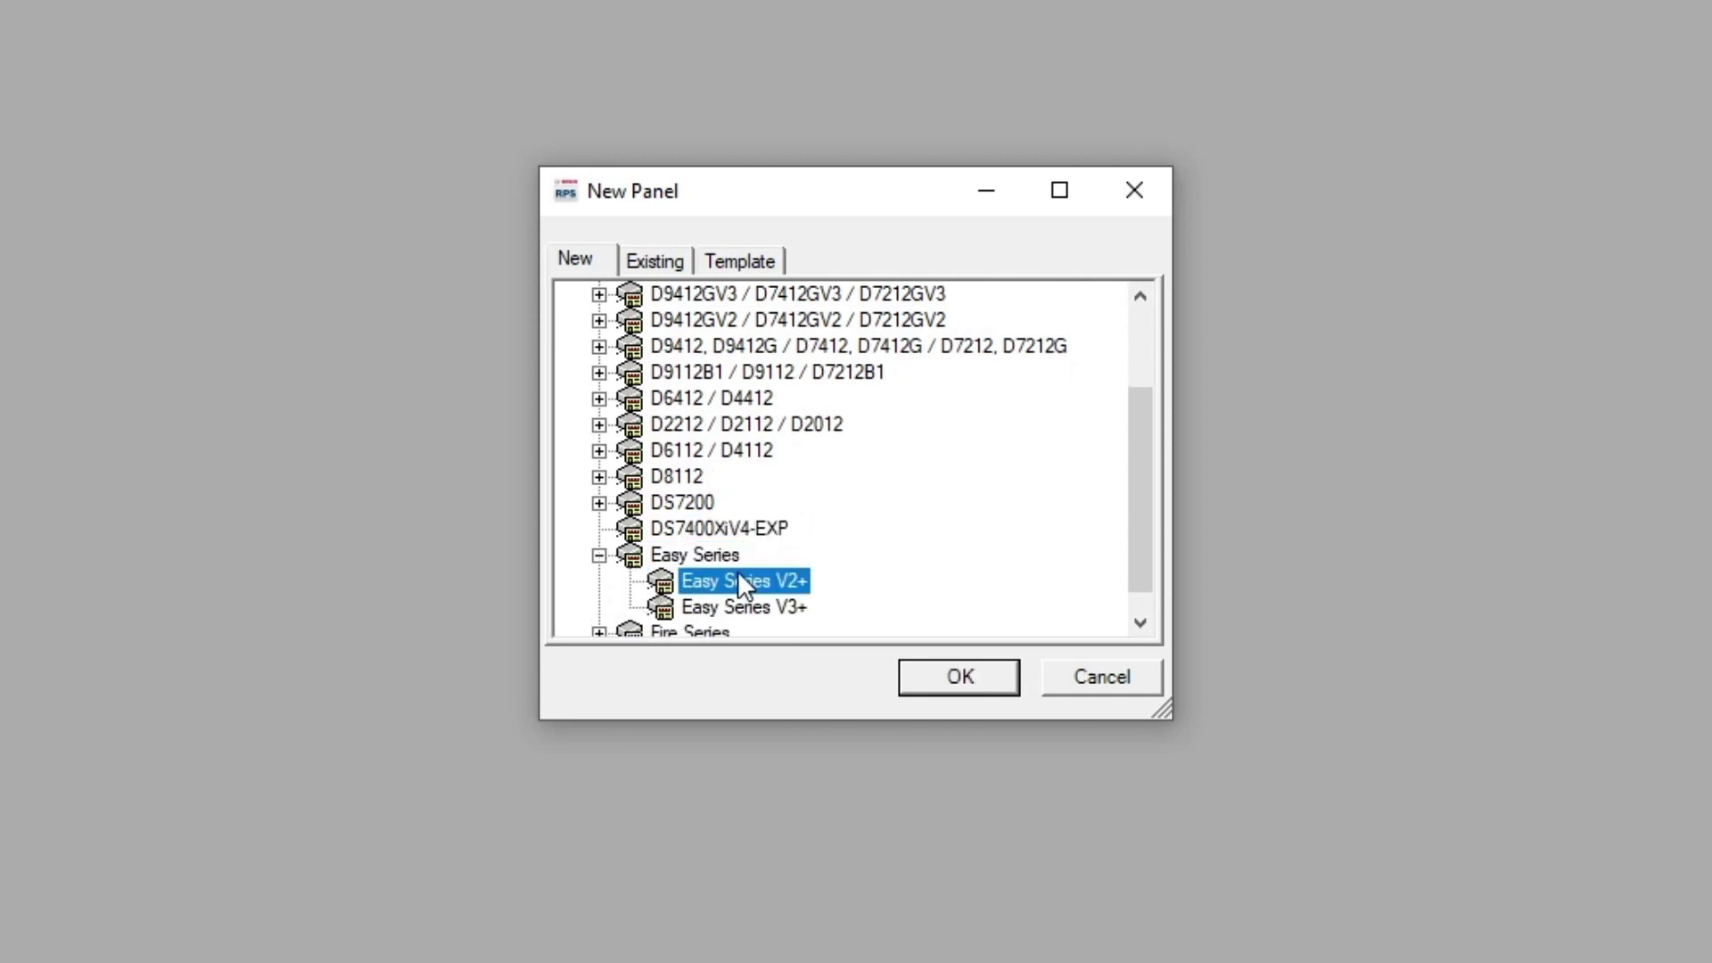
left_click(740, 607)
left_click(600, 632)
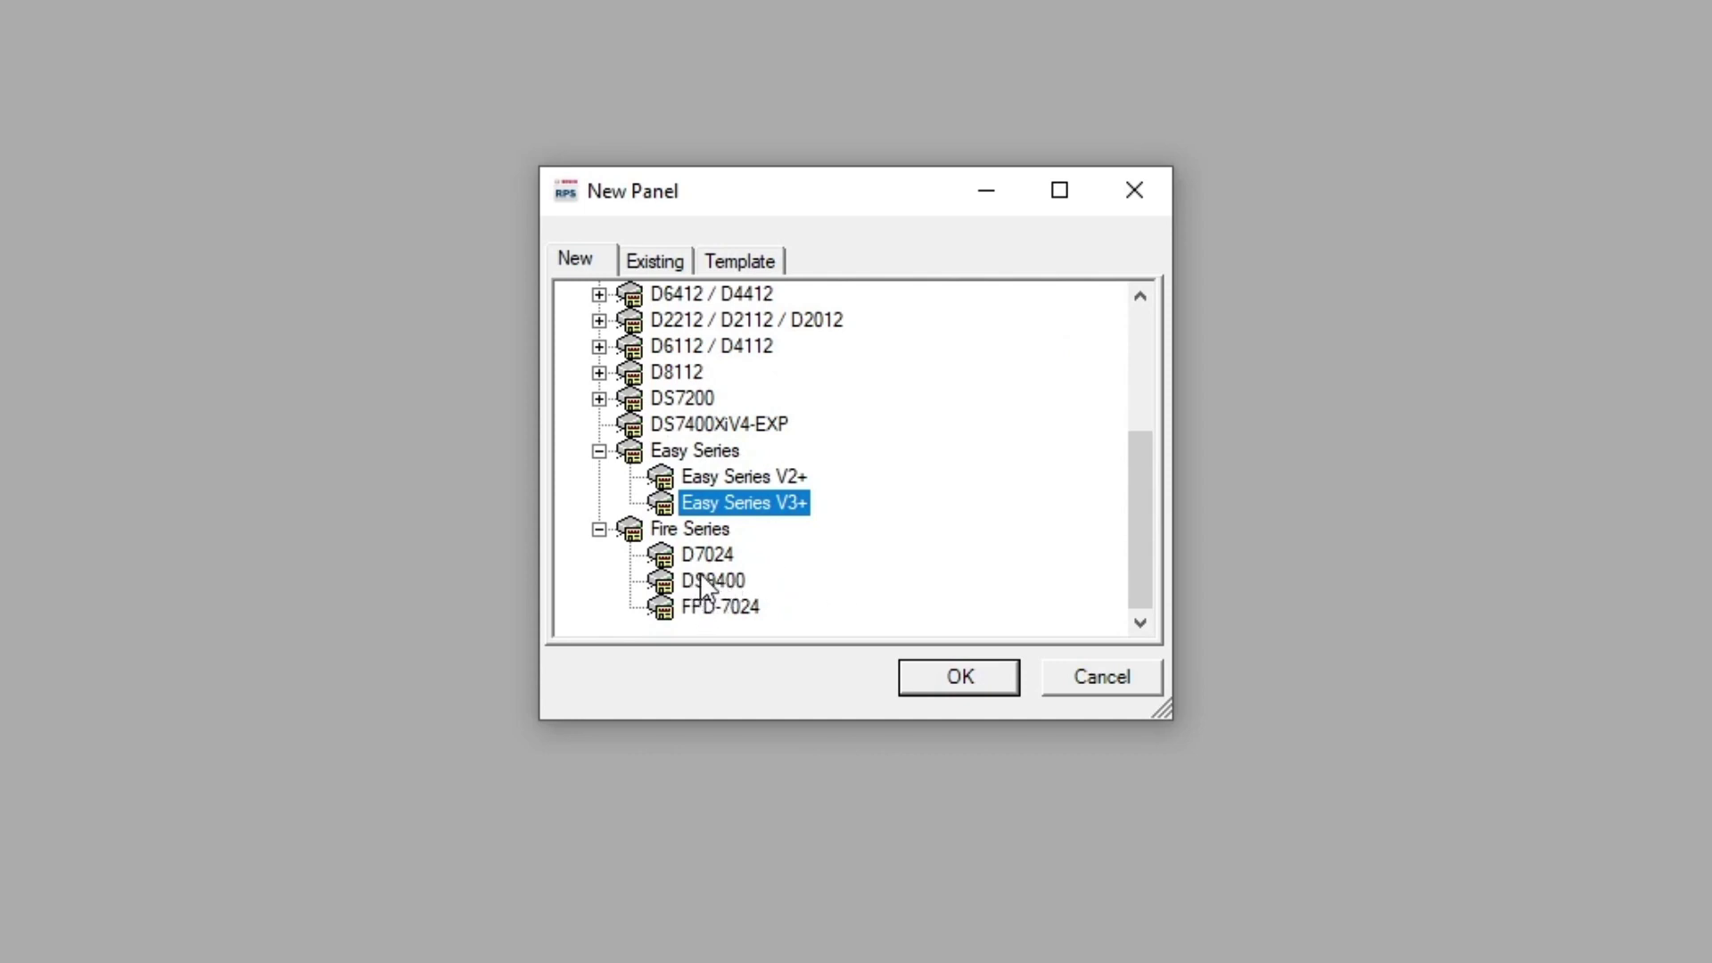
left_click(724, 605)
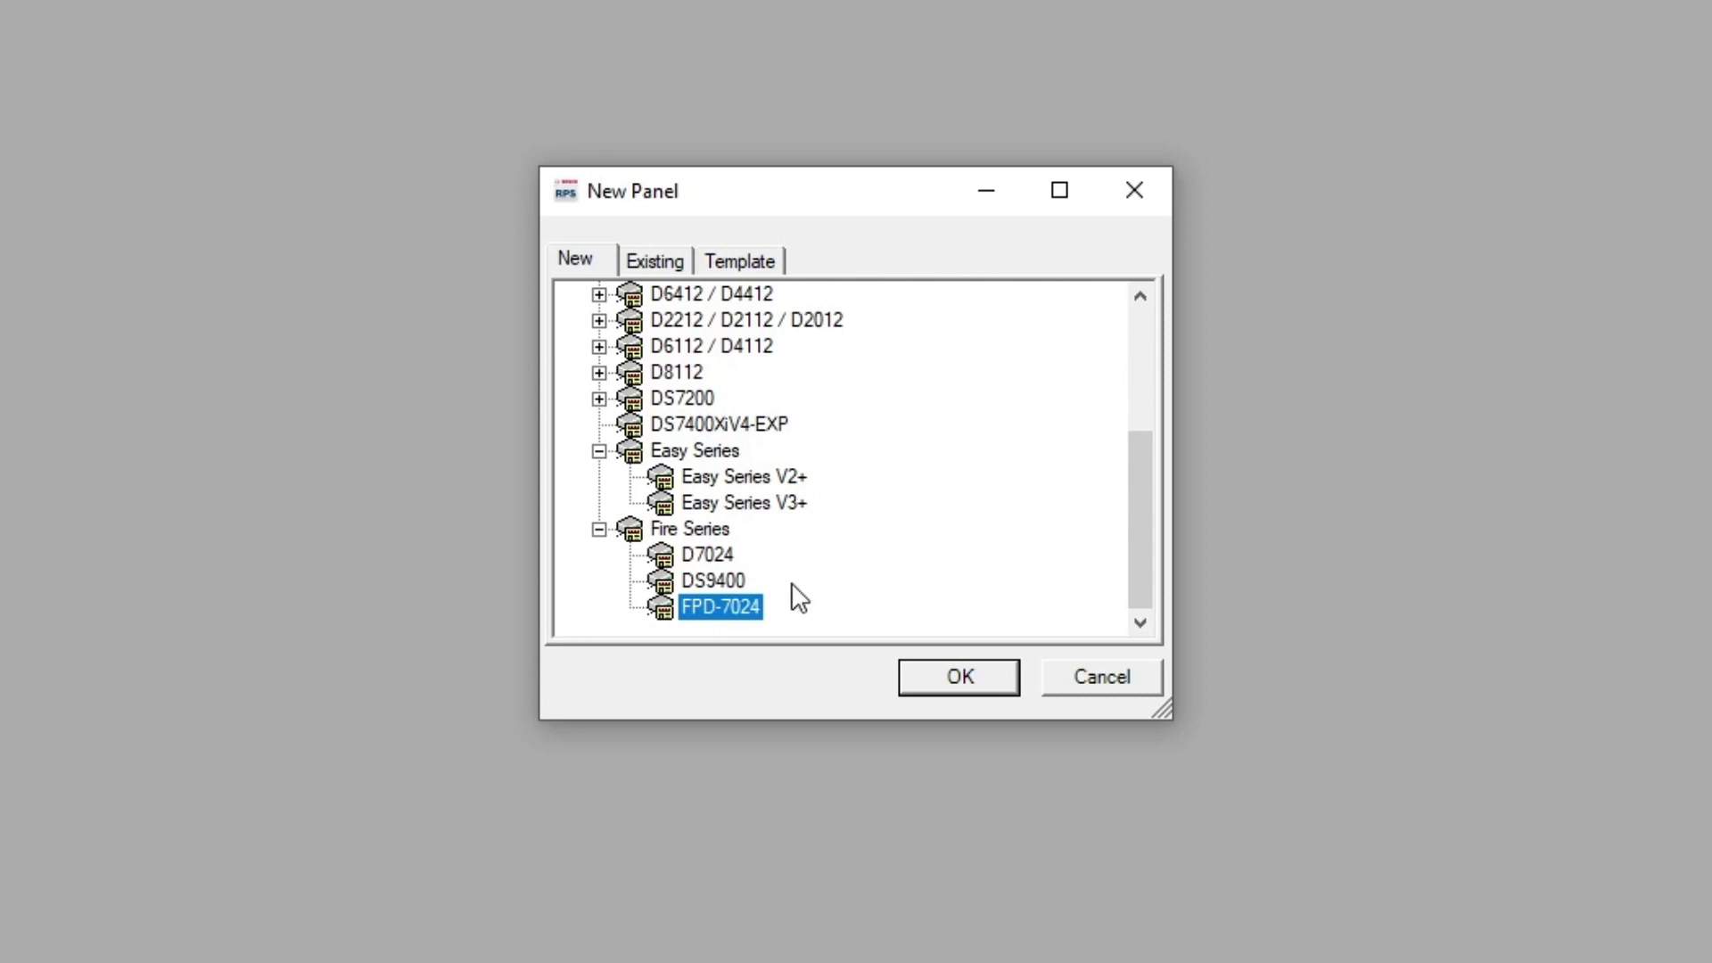
scroll(843, 598, "up", 2)
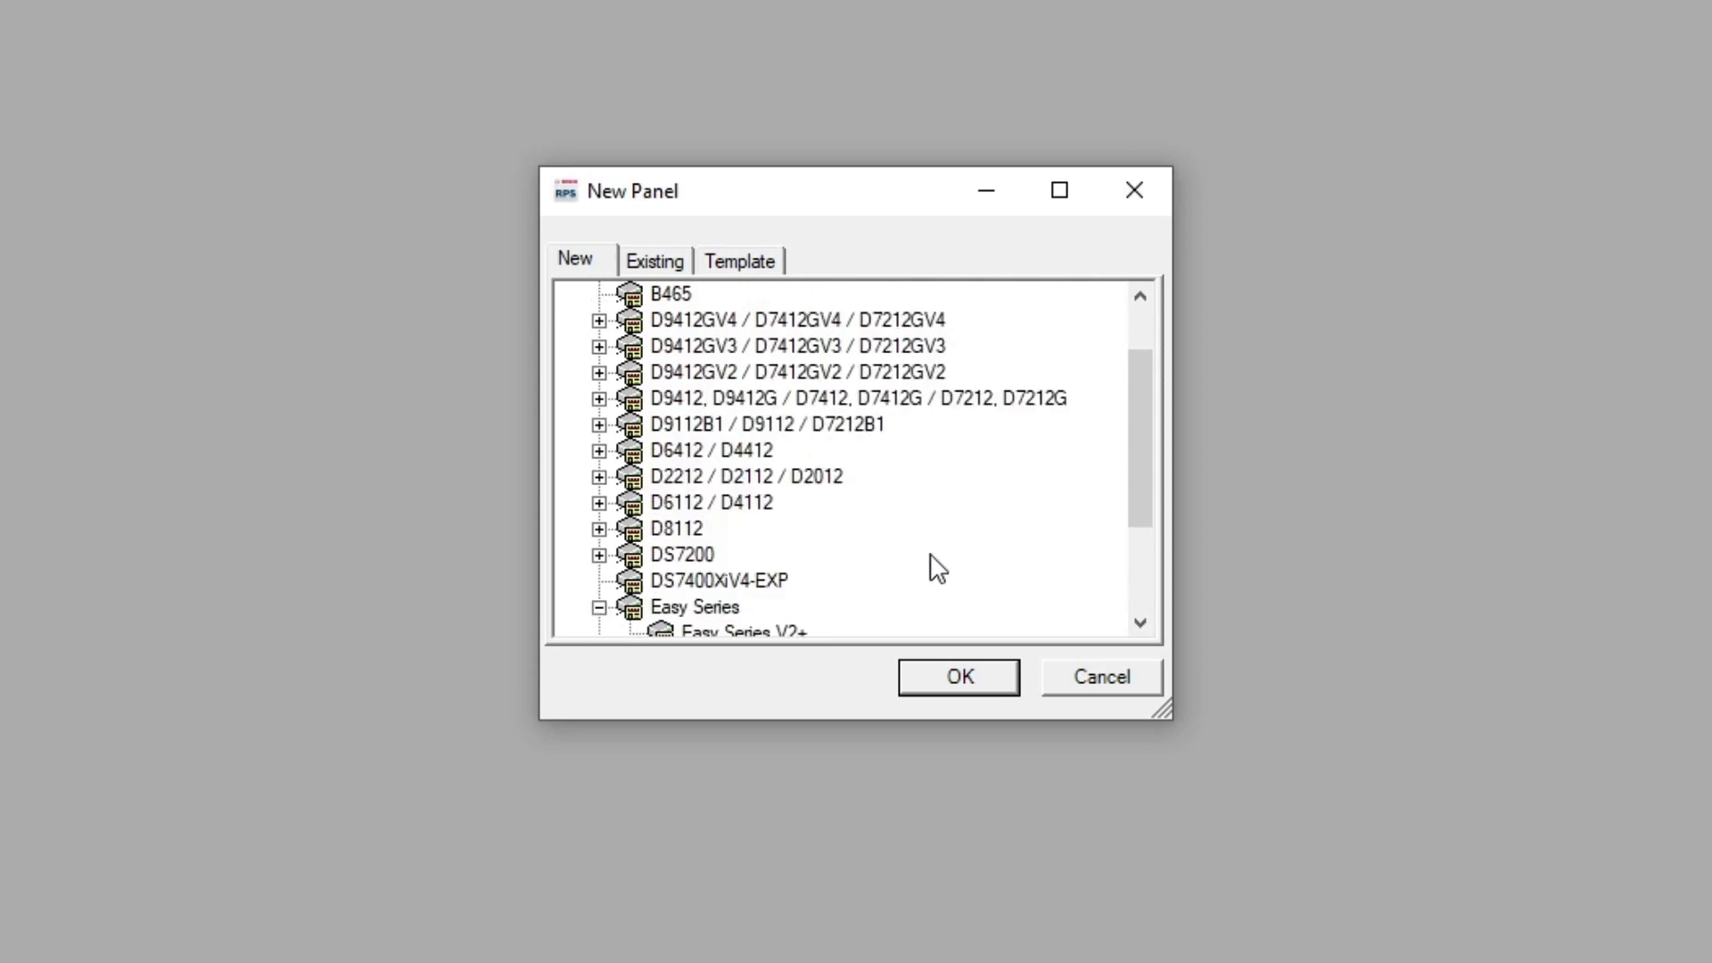
scroll(932, 568, "down", 1)
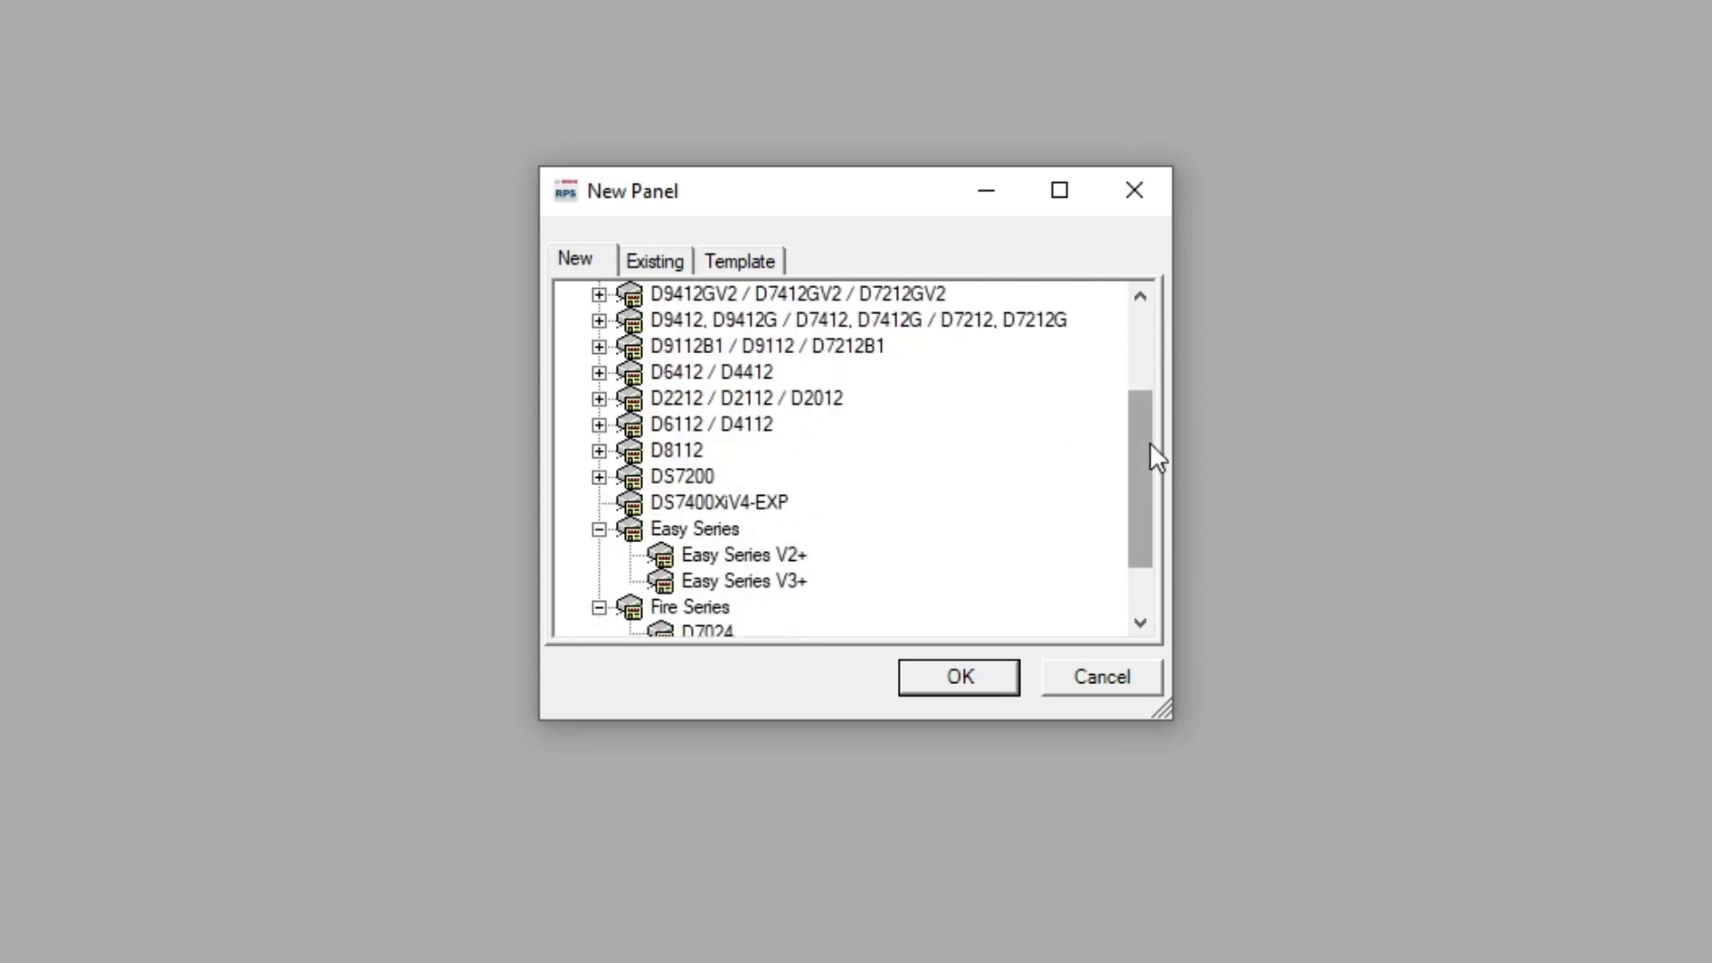
left_click_drag(1147, 459, 1068, 349)
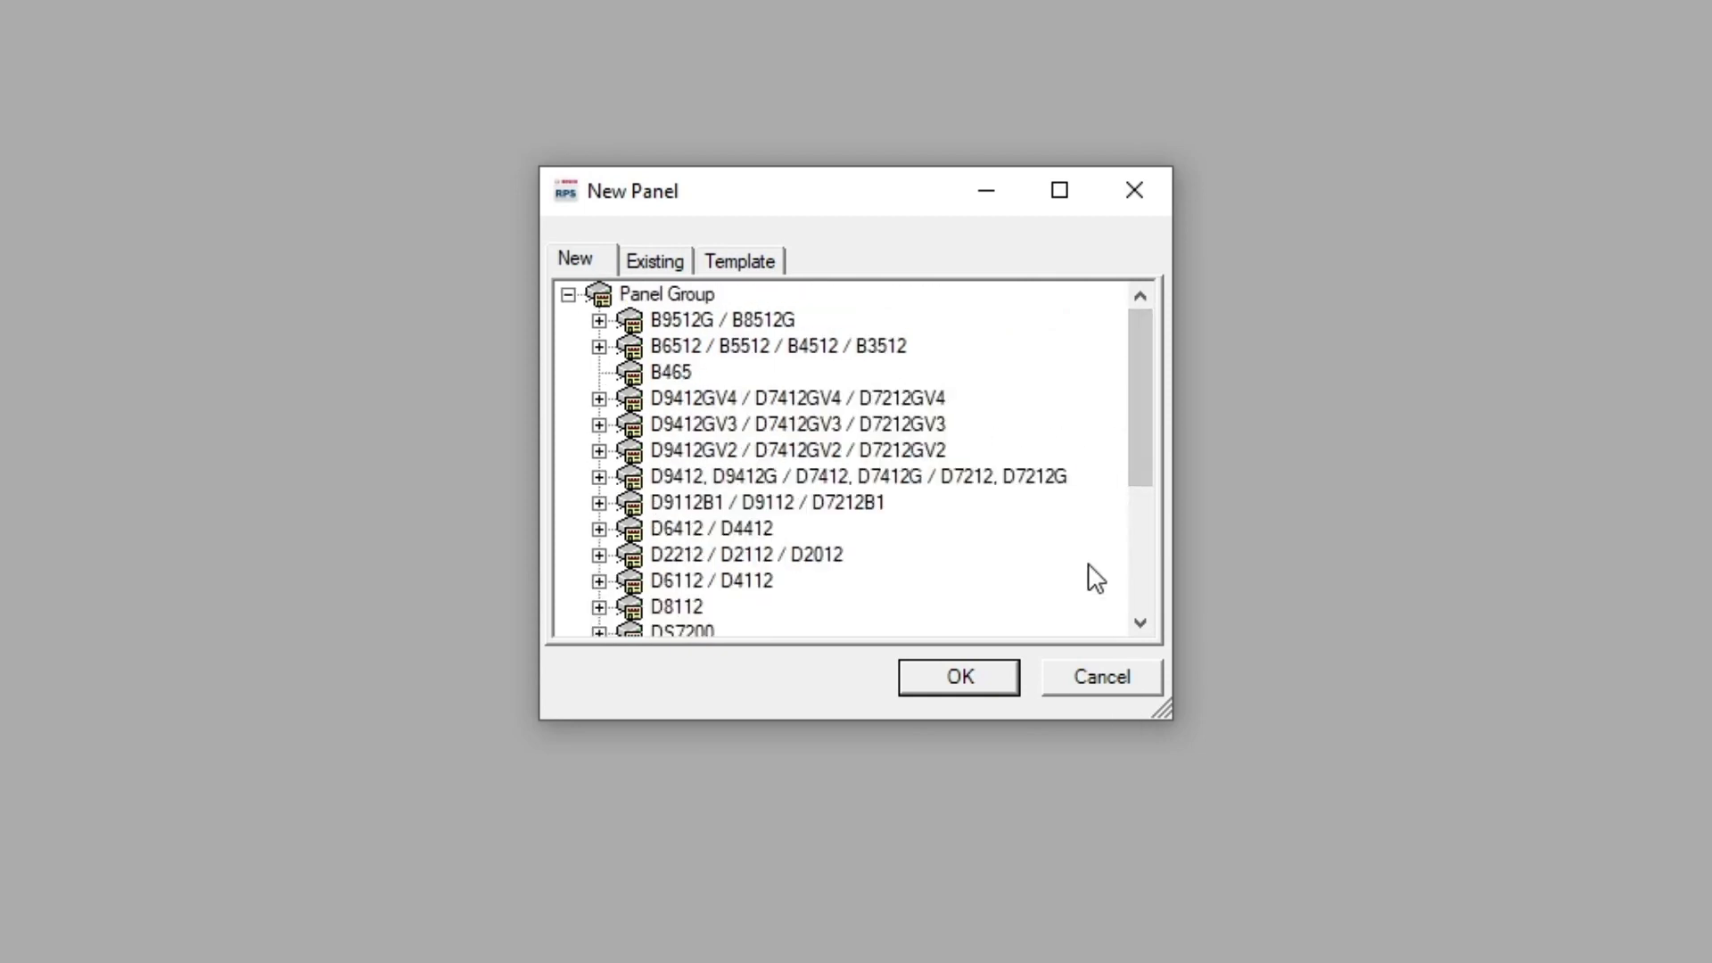
left_click_drag(1136, 461, 1131, 559)
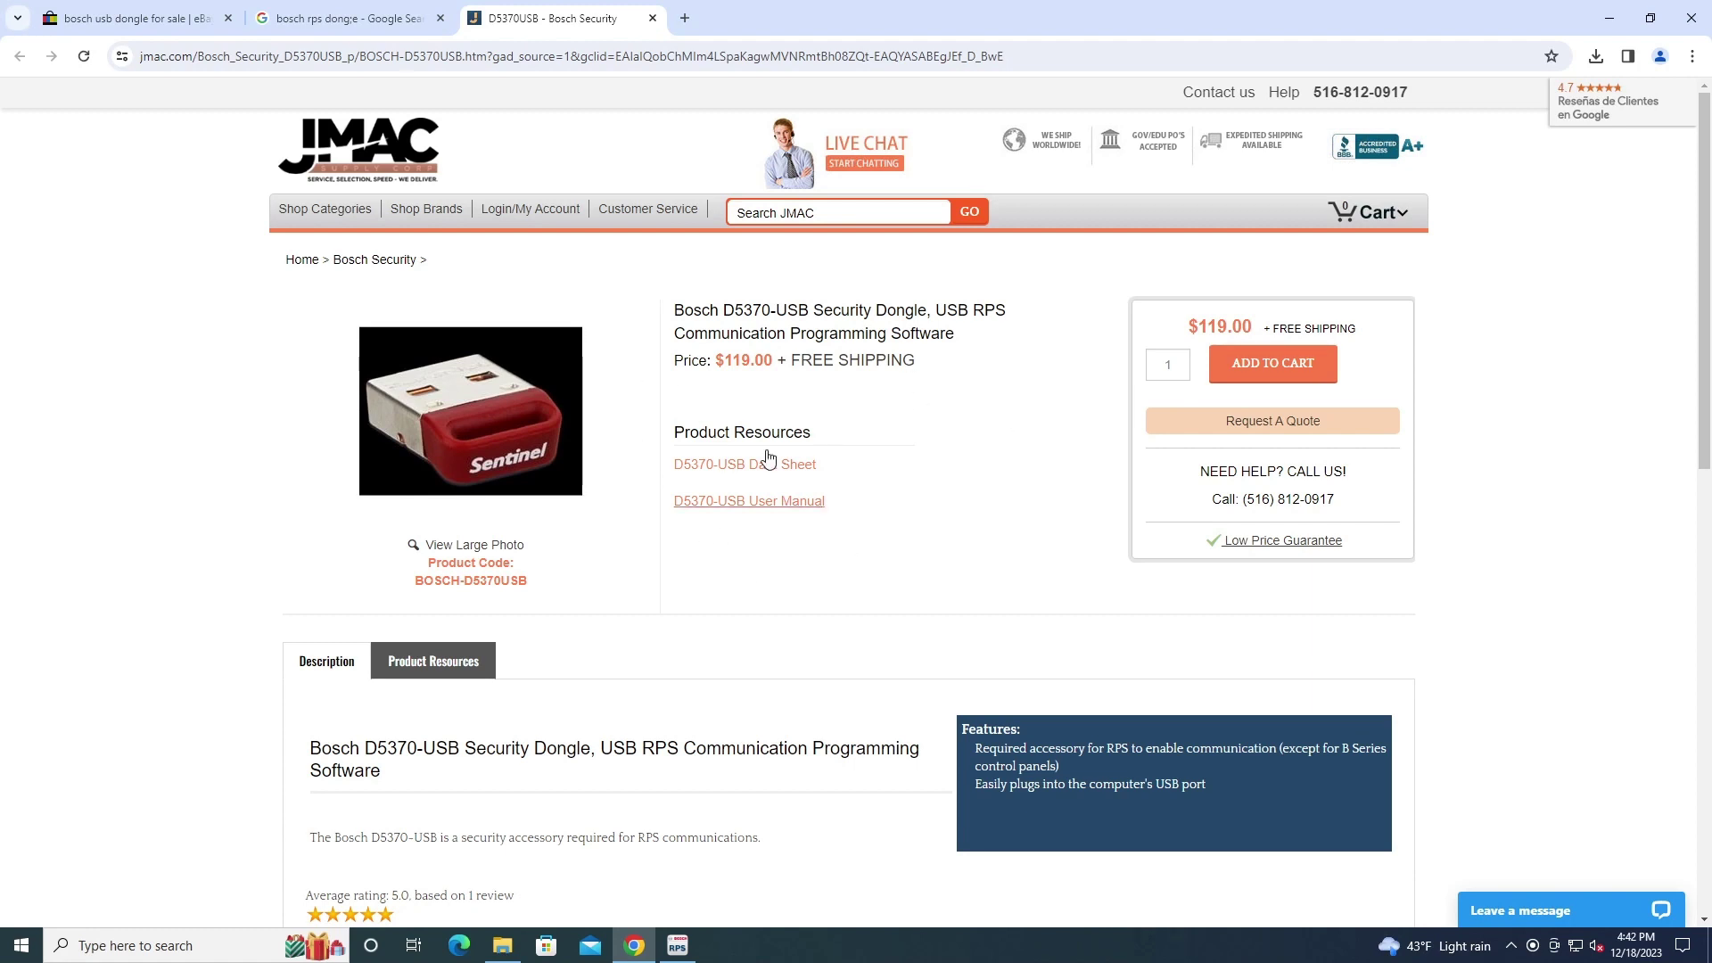
Read through the JMAC D5370-USB dongle page, then bring the RPS New Panel dialog back
scroll(944, 589, "down", 3)
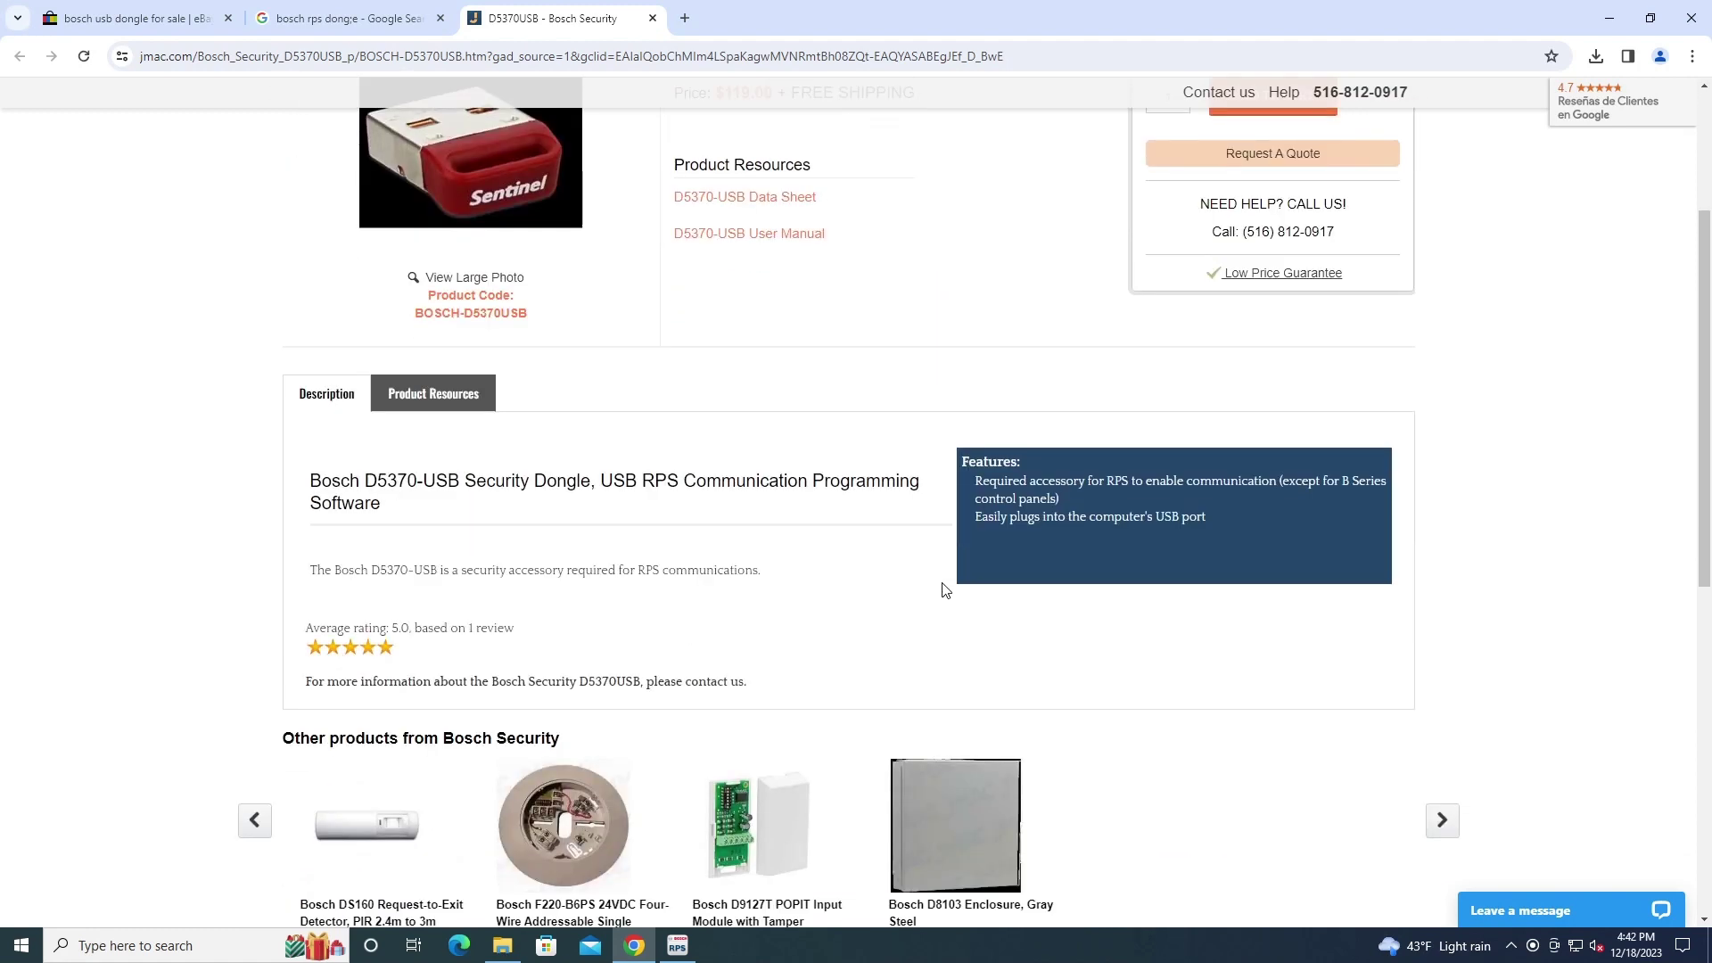
scroll(943, 589, "down", 2)
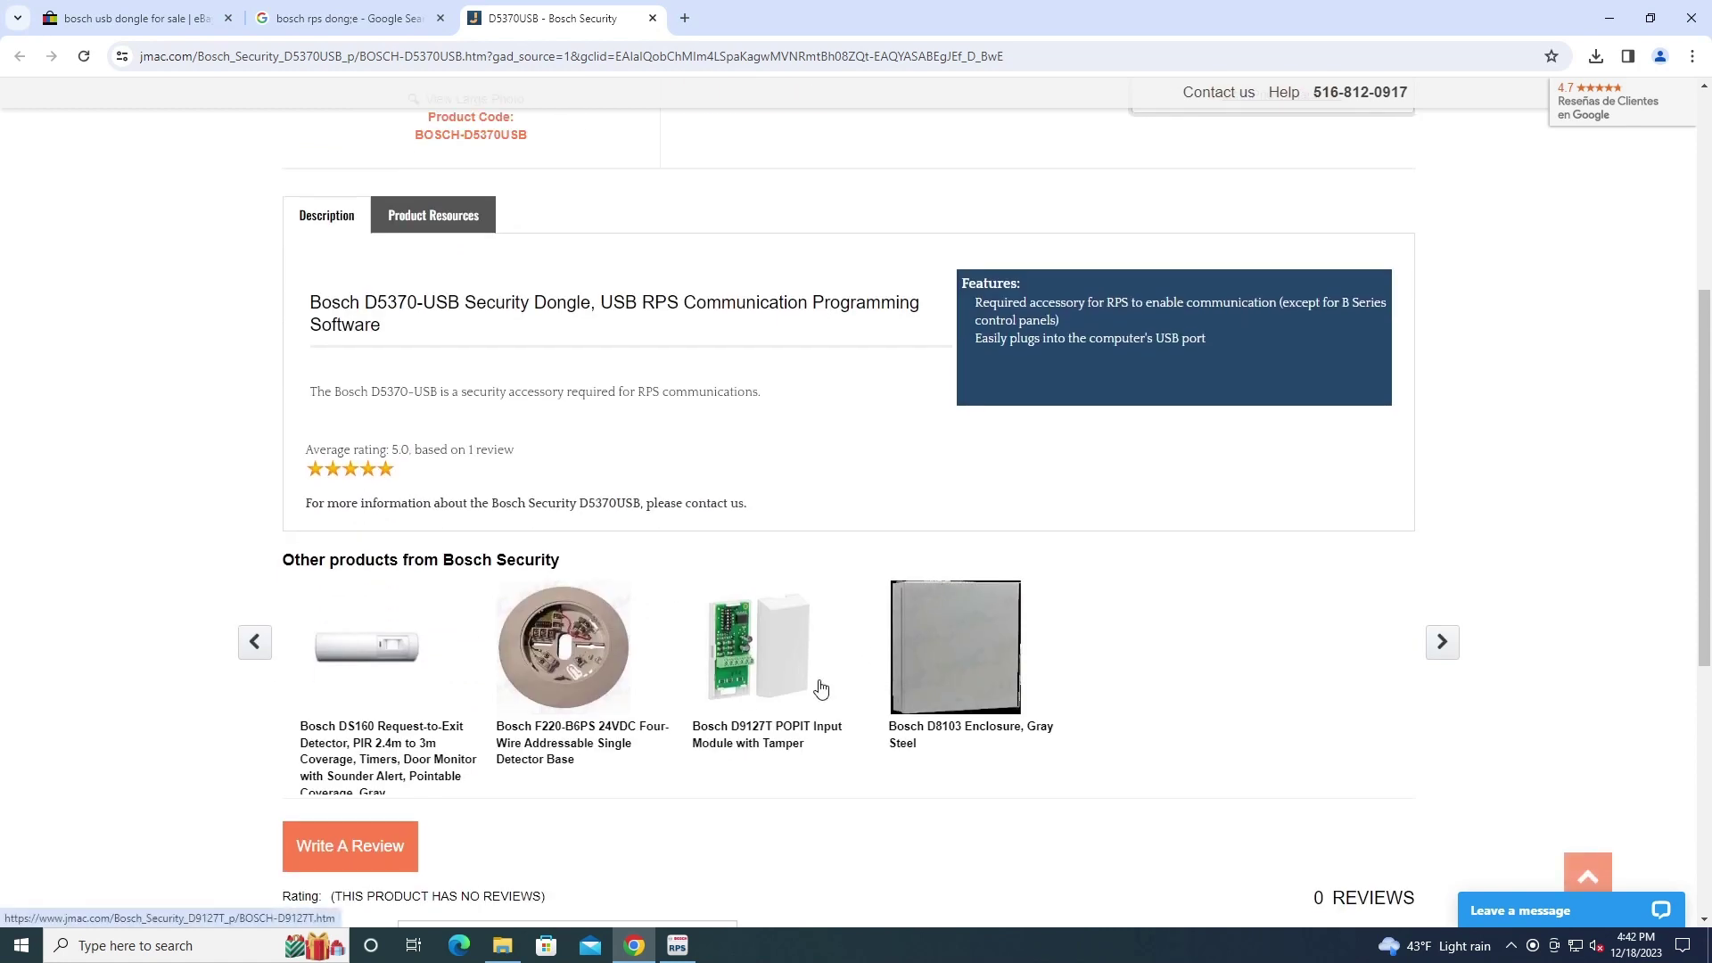
scroll(786, 834, "up", 4)
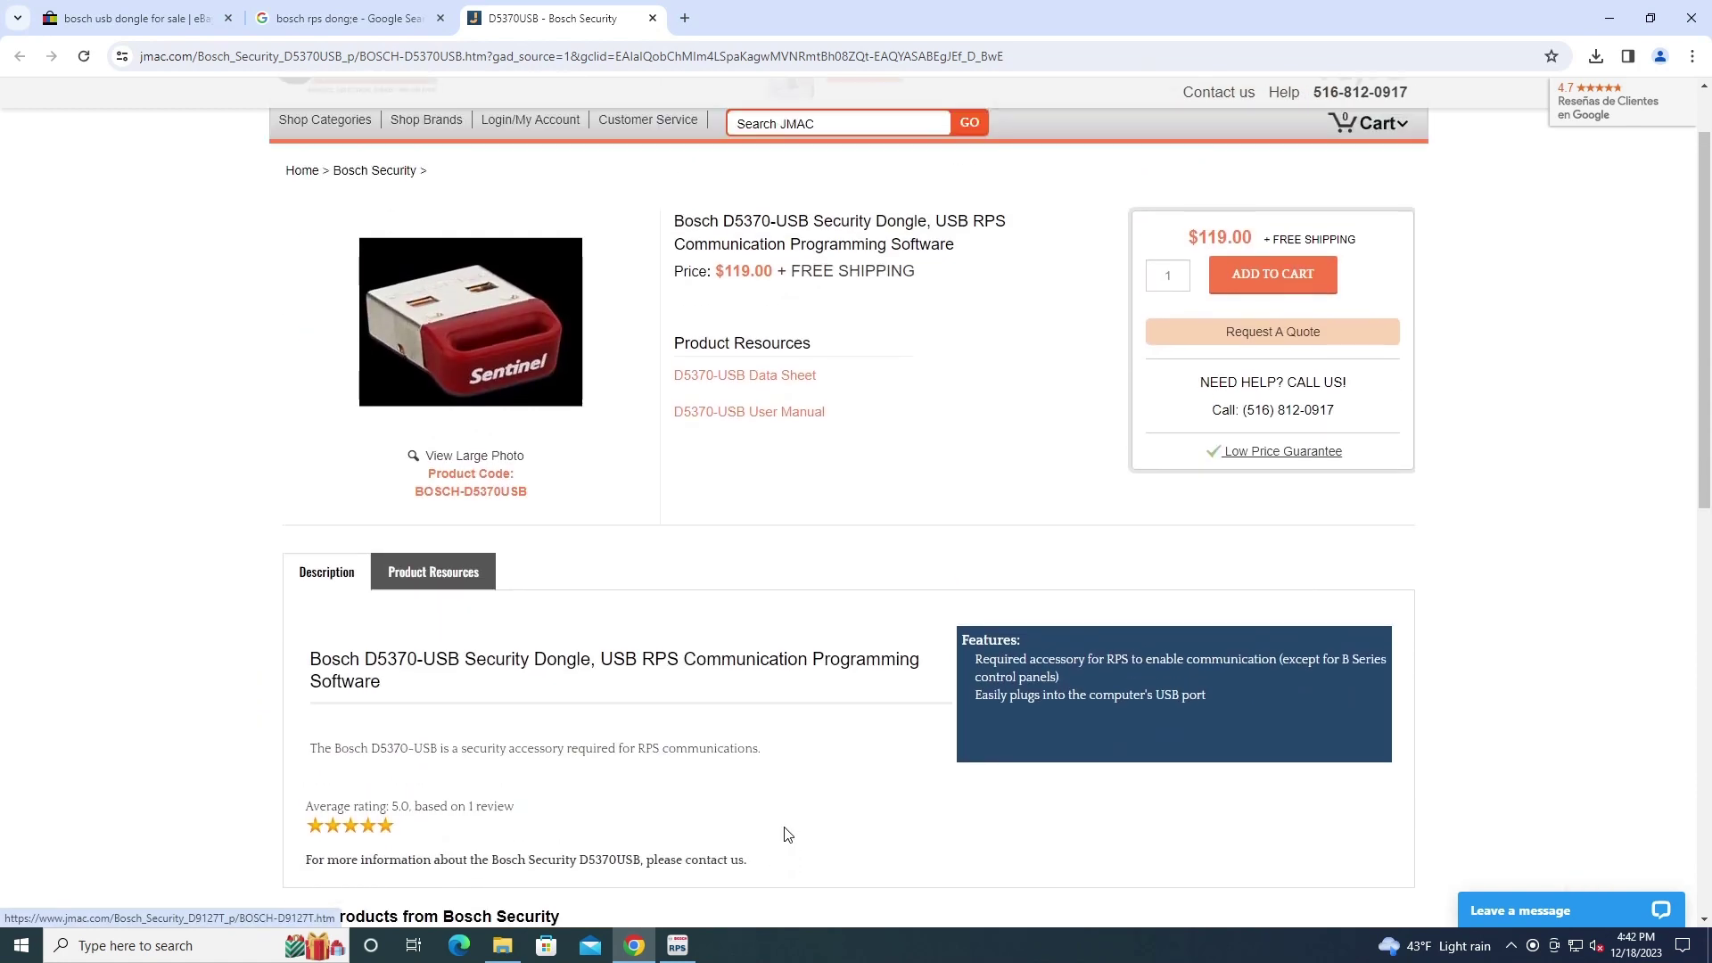
scroll(787, 834, "down", 2)
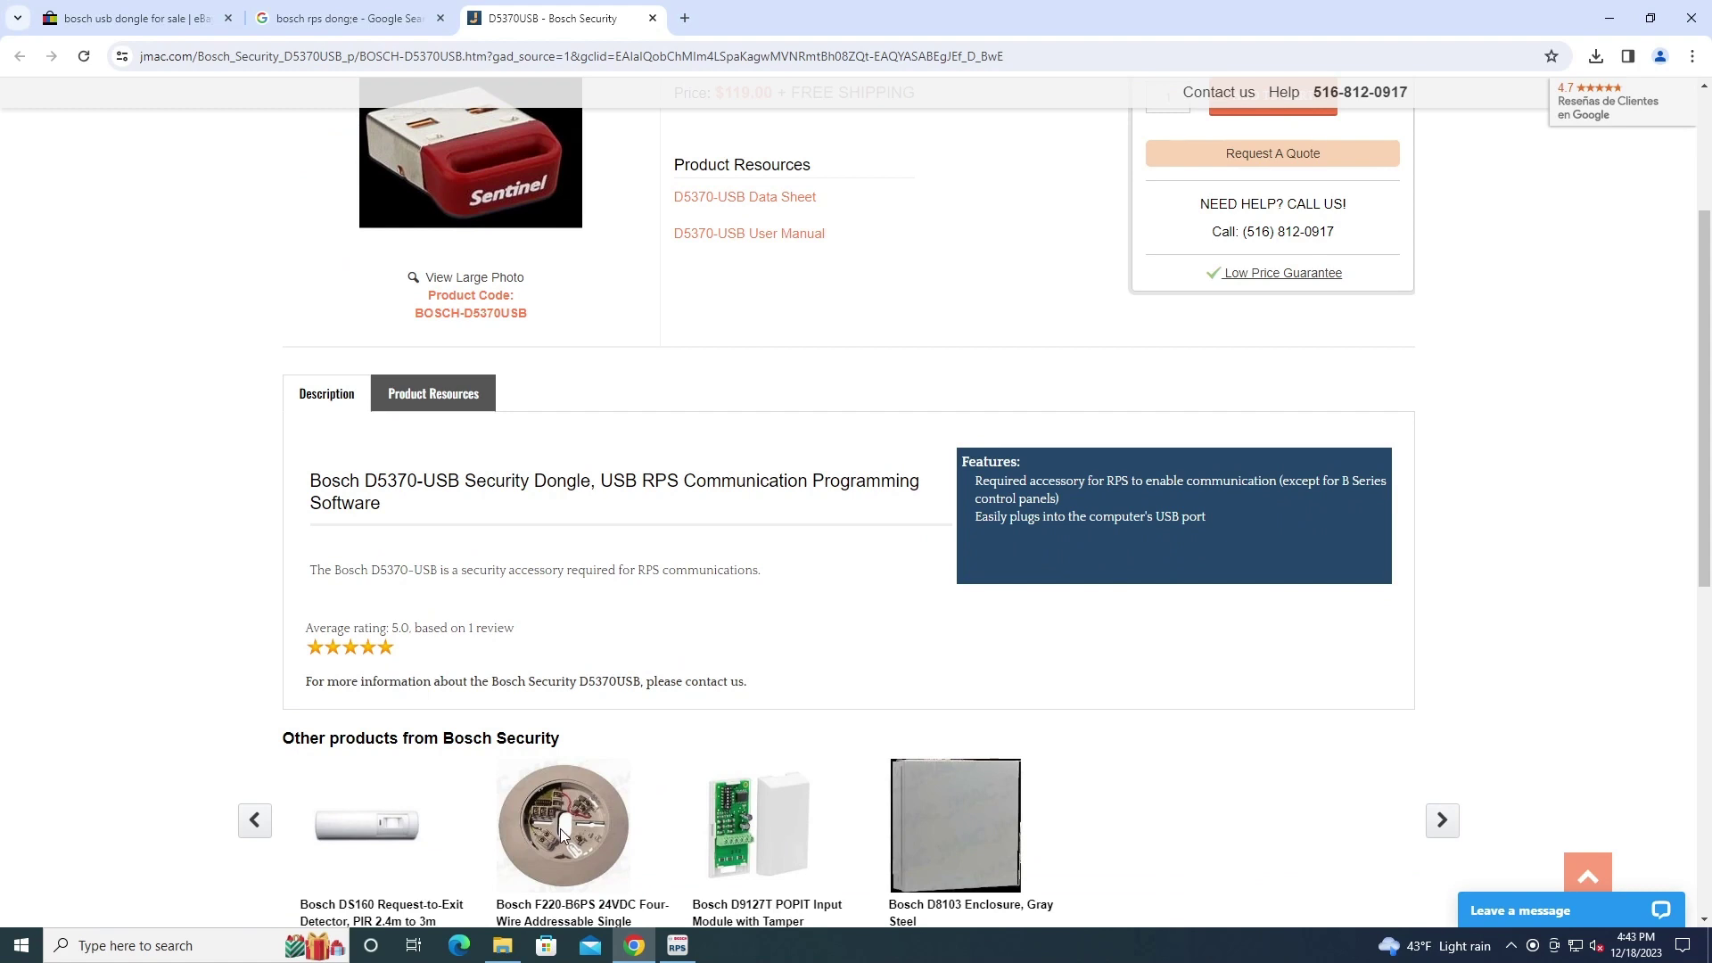
scroll(798, 761, "up", 1)
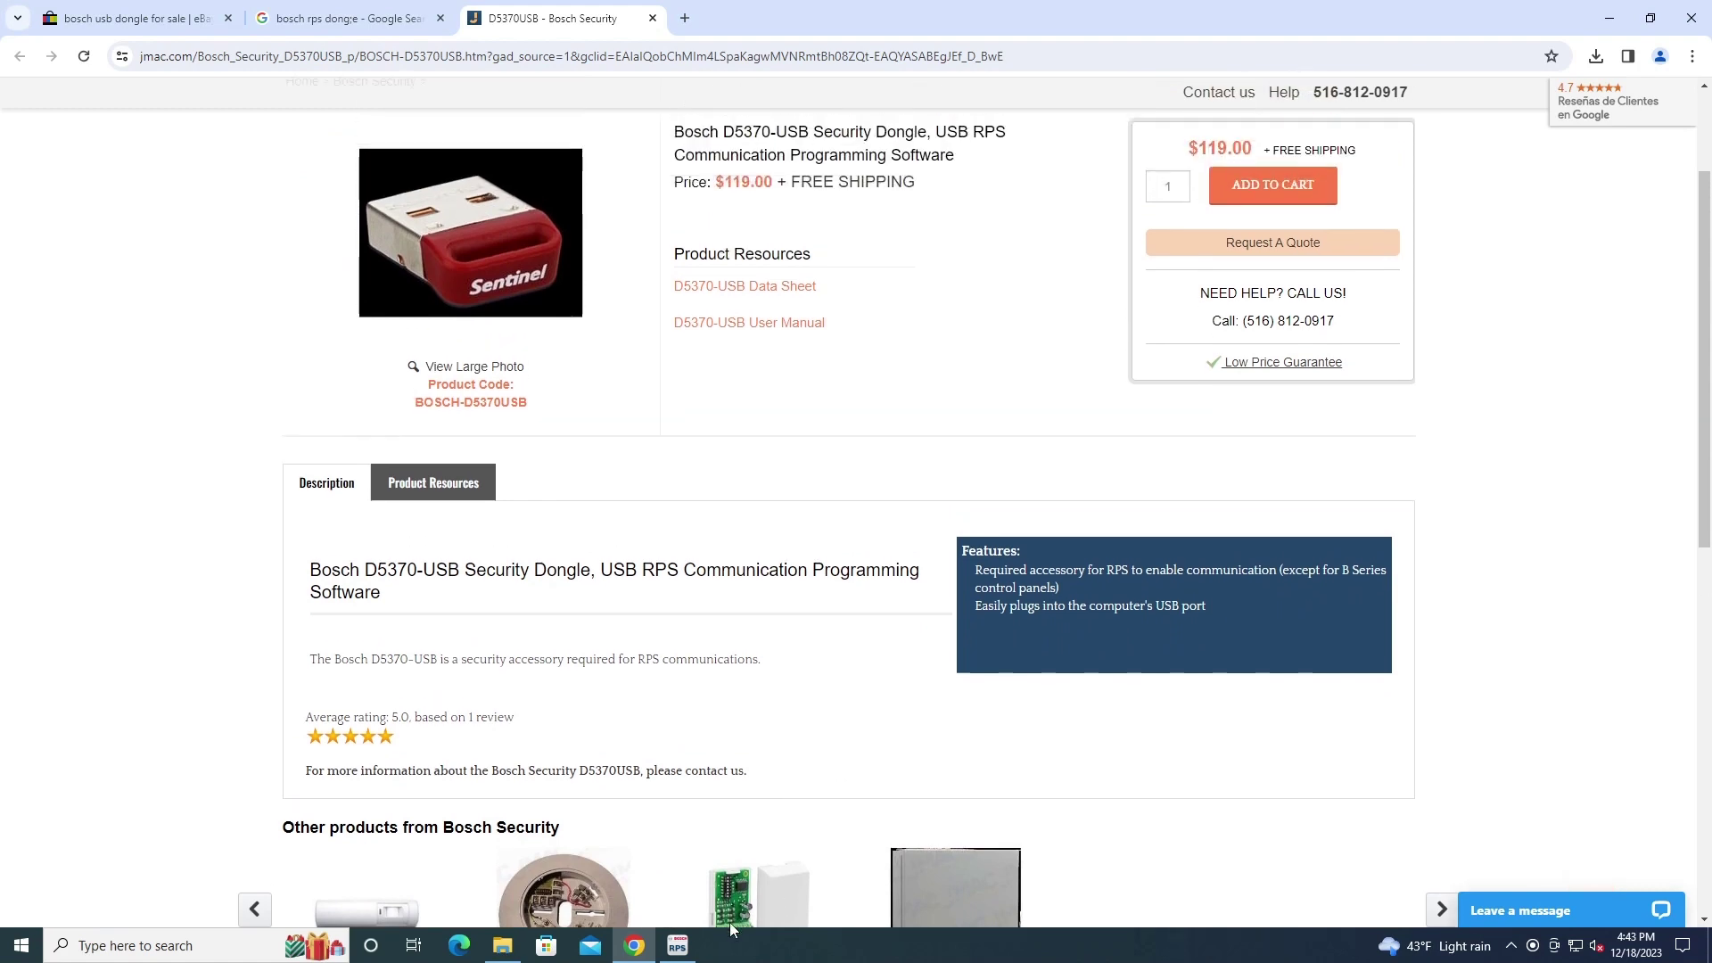
left_click(678, 947)
scroll(817, 470, "up", 3)
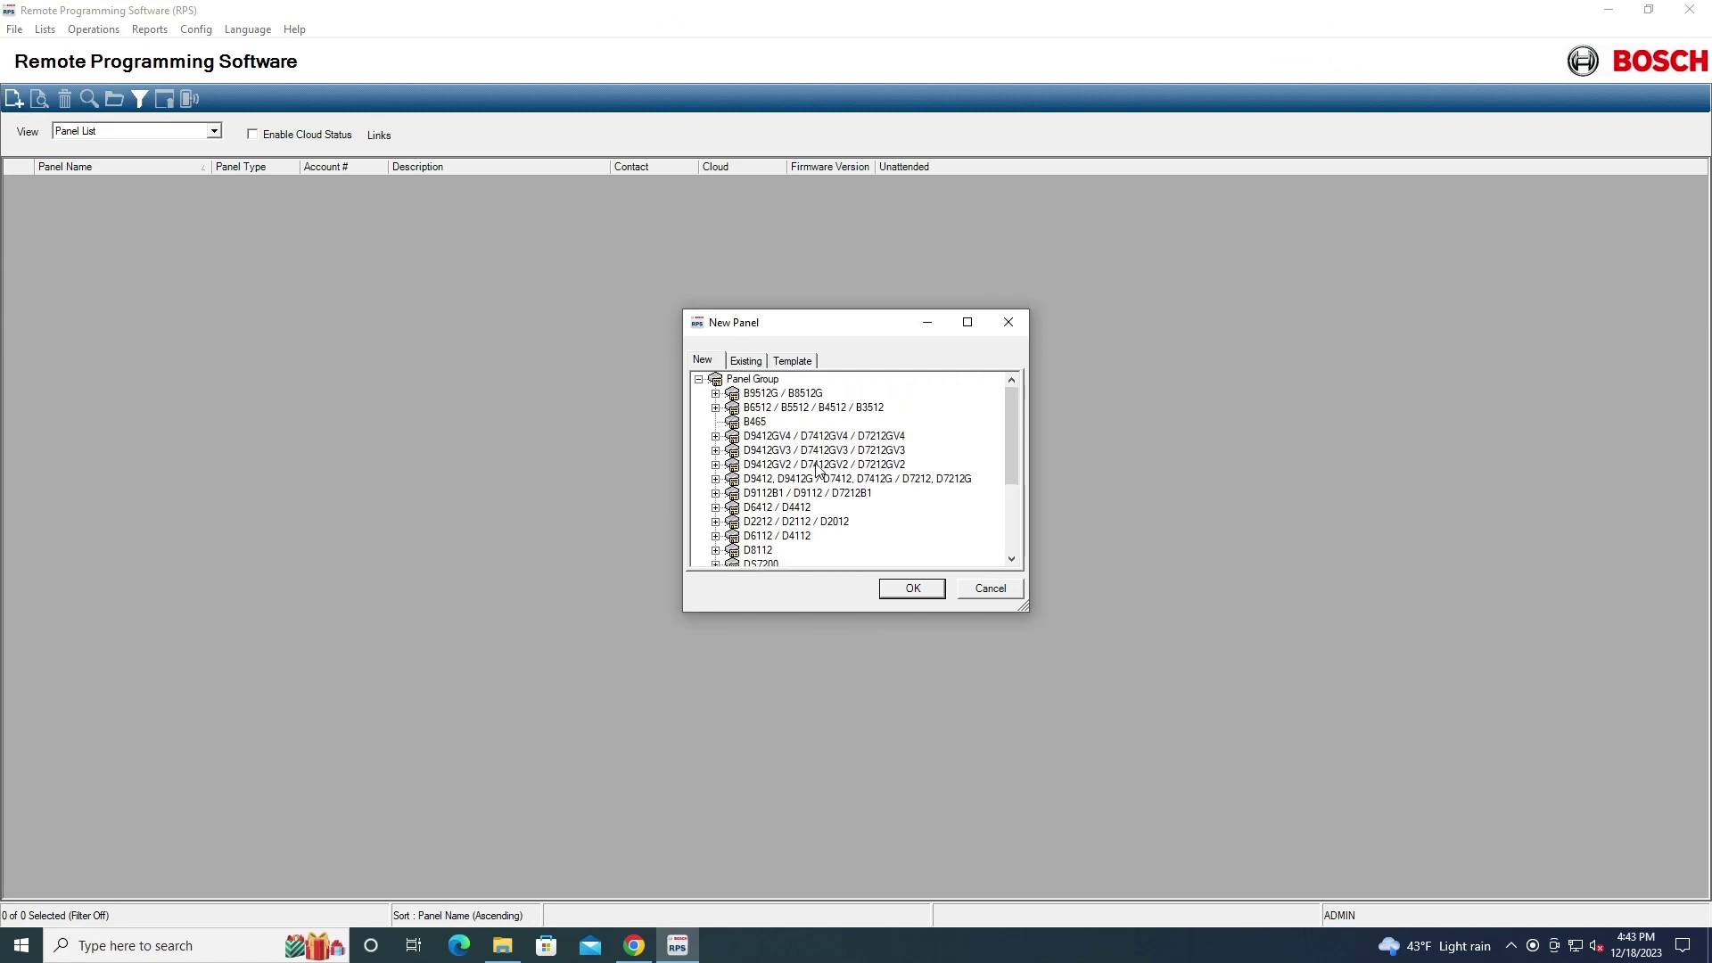
Create a B5512 panel from the B6512/B5512/B4512/B3512 group and begin the Account Assistant
left_click(716, 408)
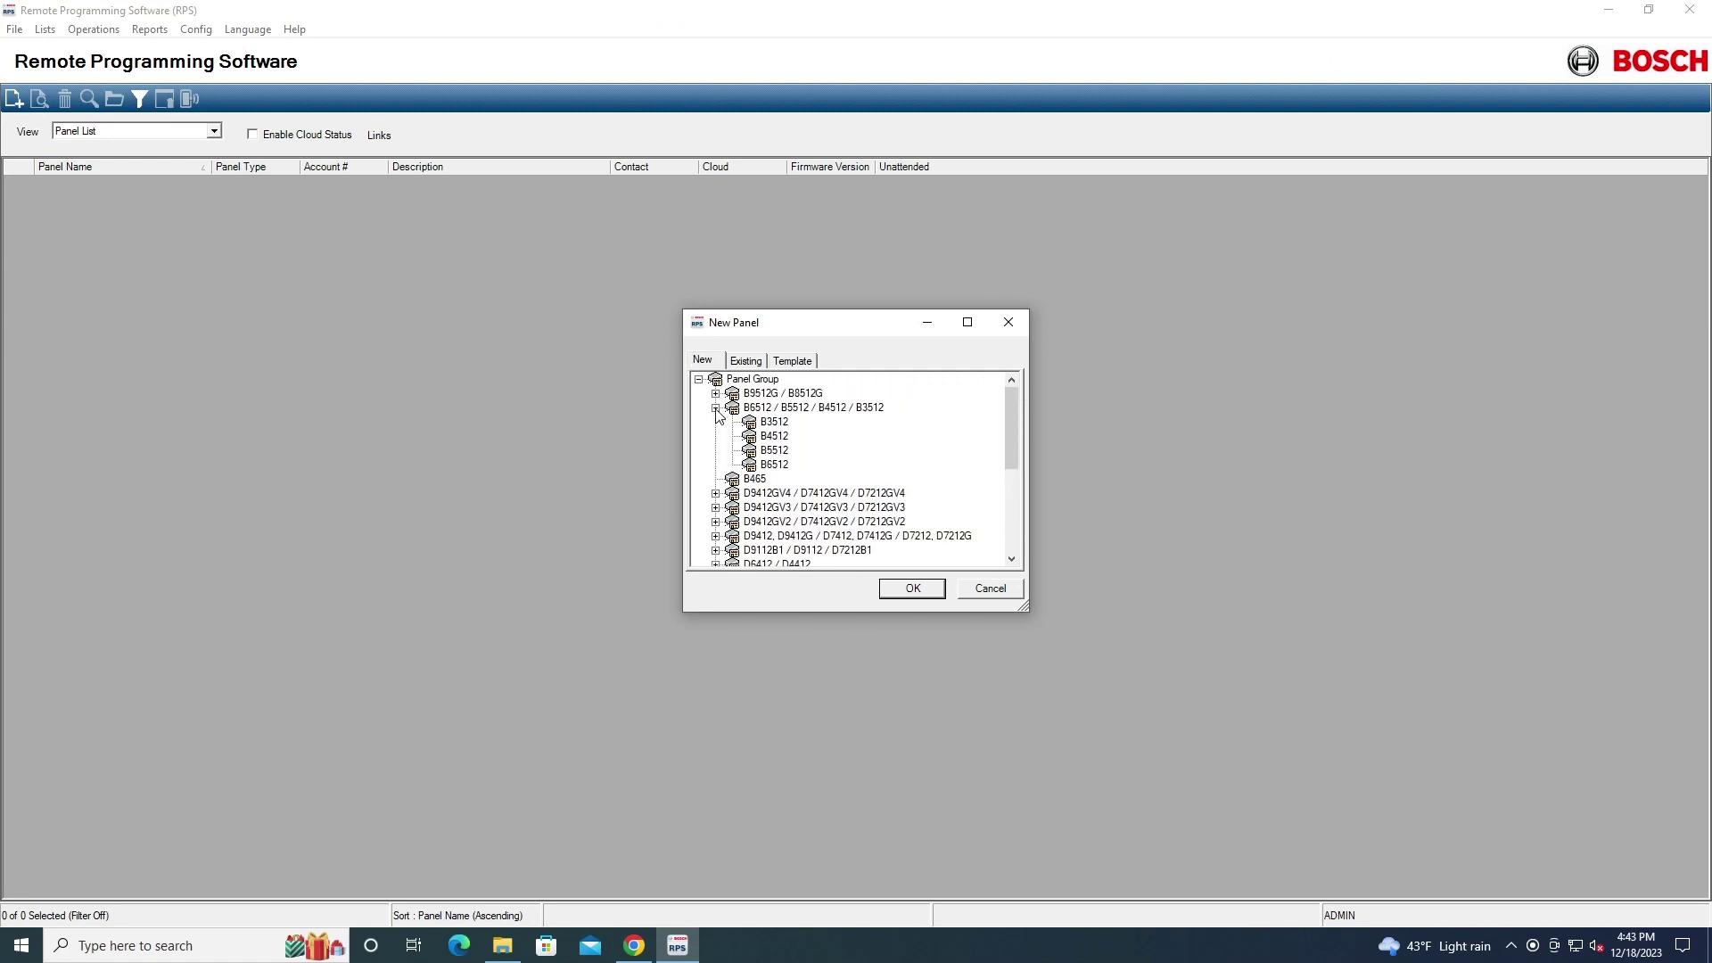
left_click(769, 450)
left_click(897, 585)
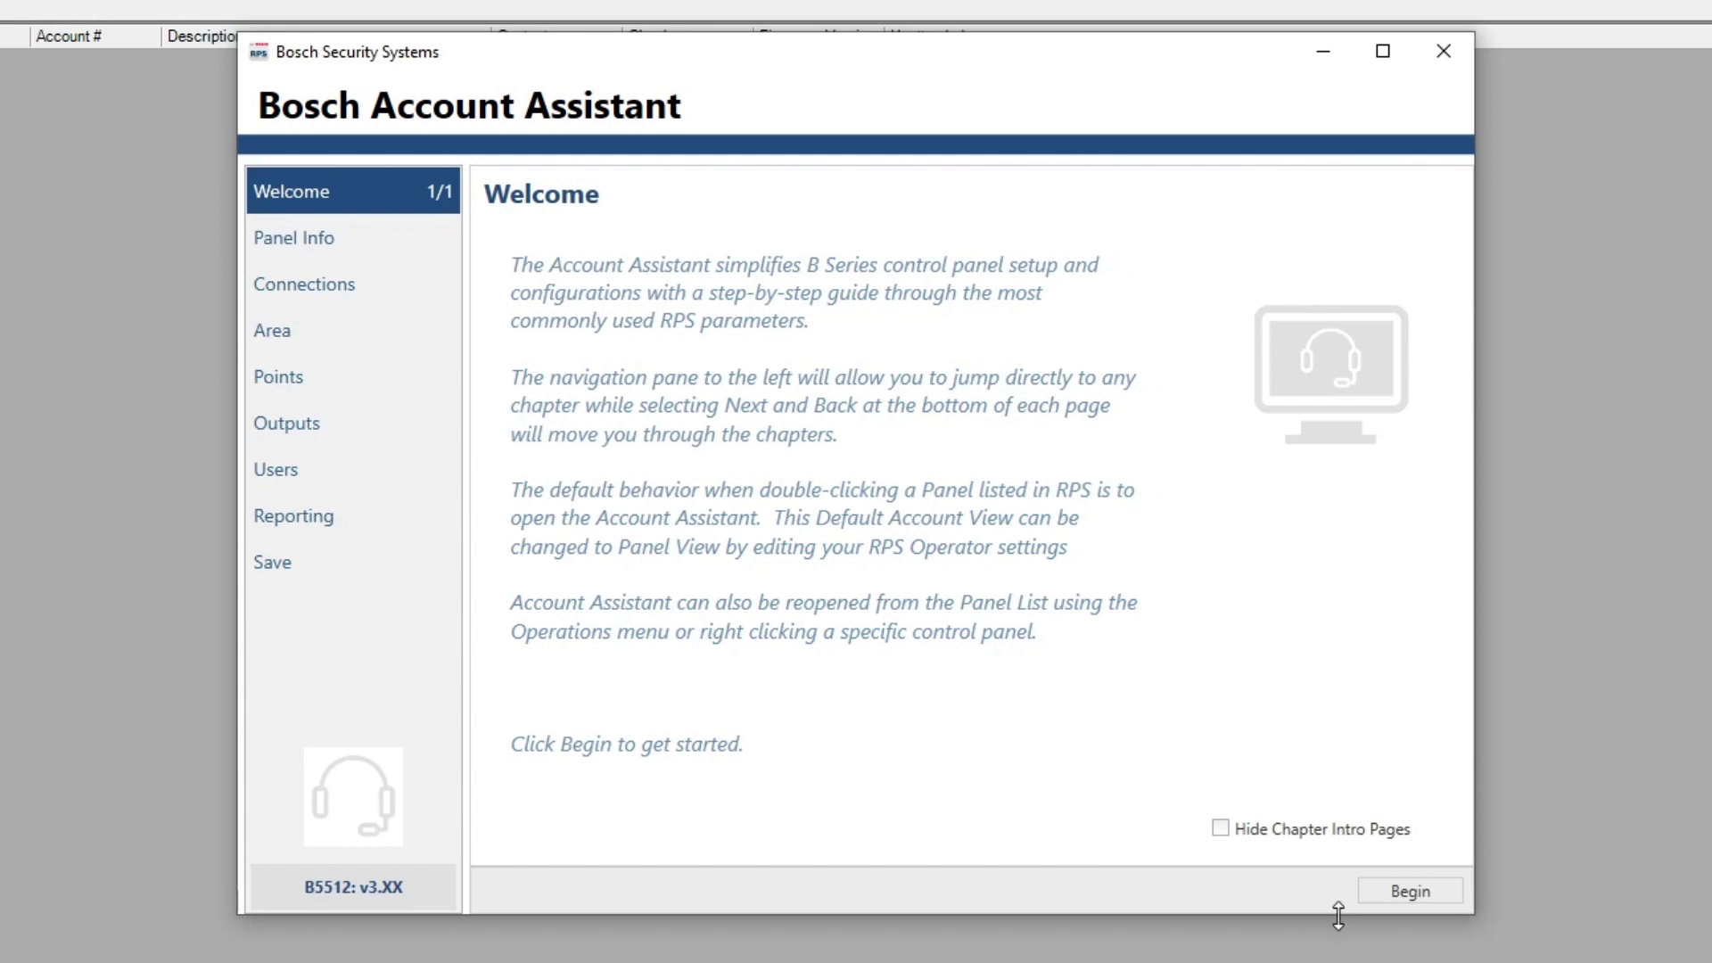
left_click(1397, 895)
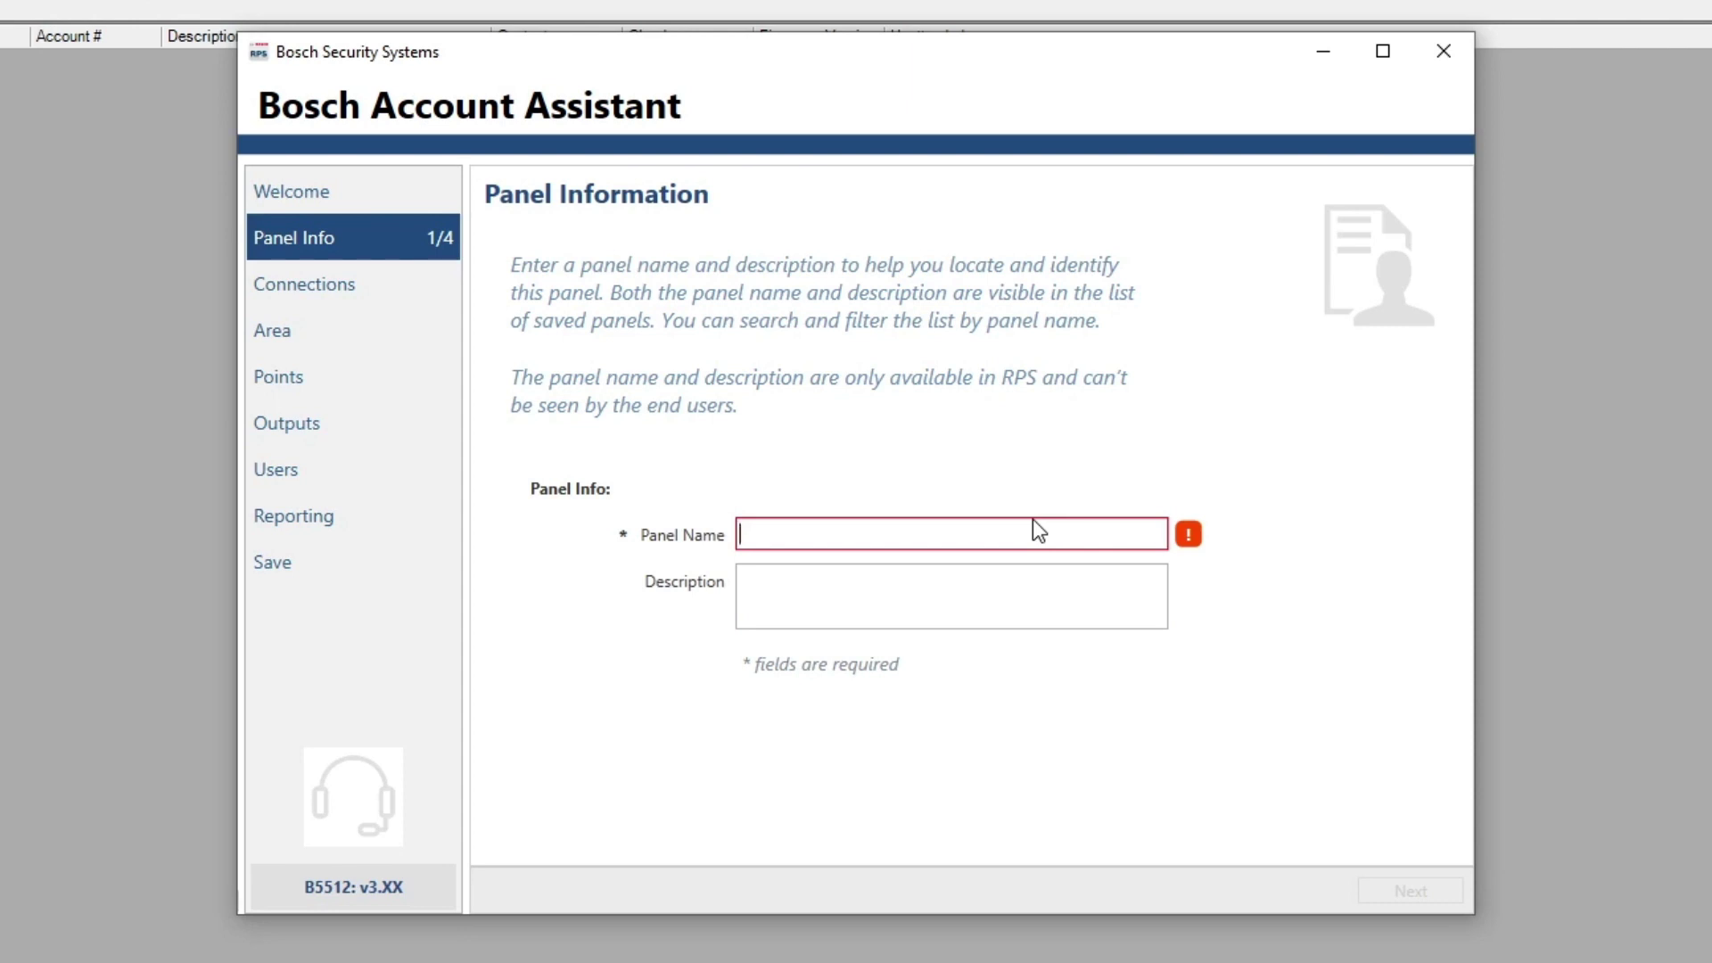
Name the panel 'Pa' and move past the contact information page
type("Panel")
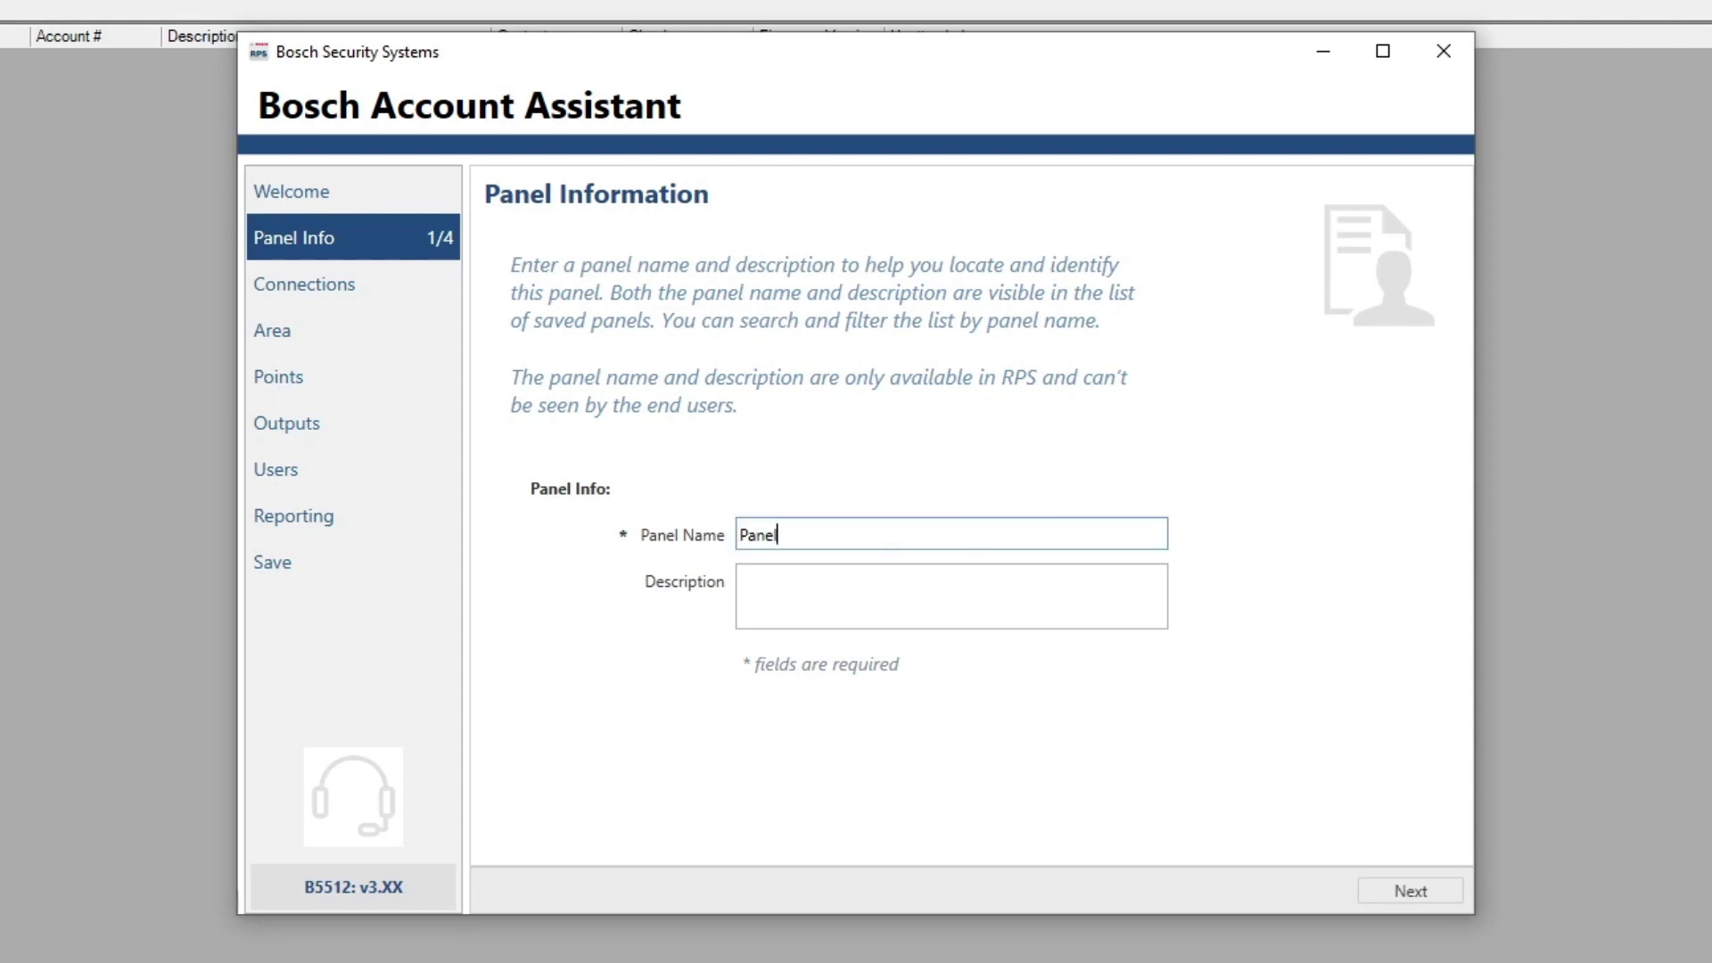
left_click(1427, 895)
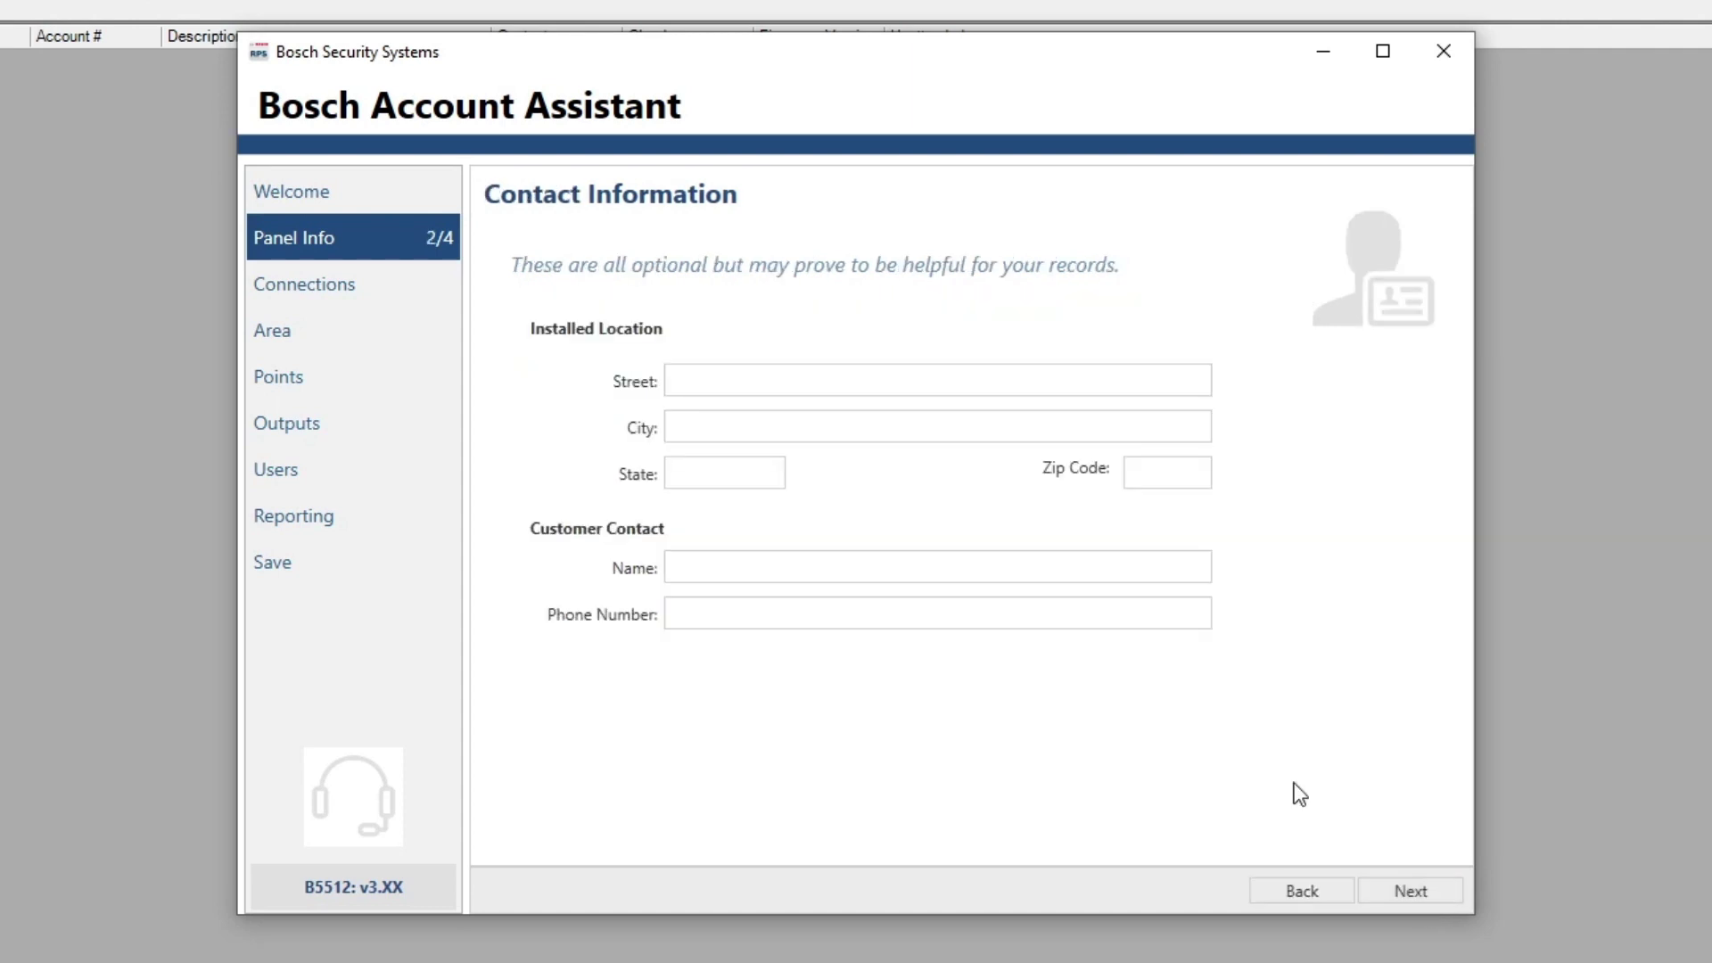
left_click(1045, 381)
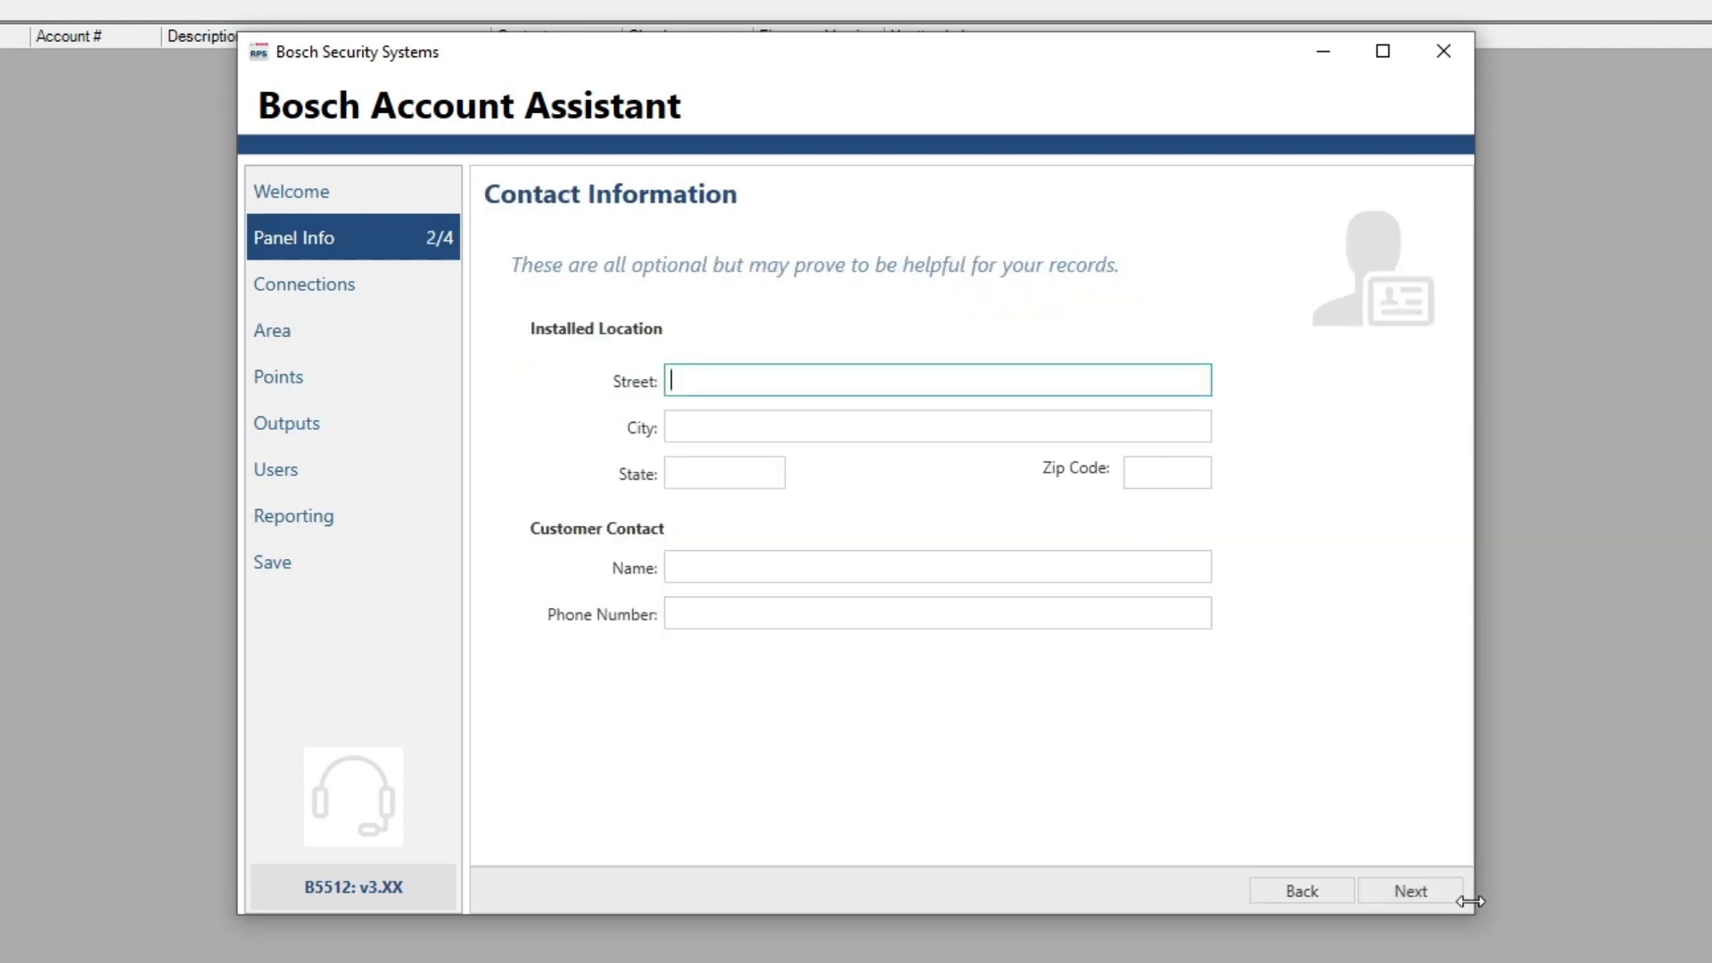
left_click(1400, 892)
Keep Eastern Time as the time zone and English/Spanish as the languages
left_click(1095, 432)
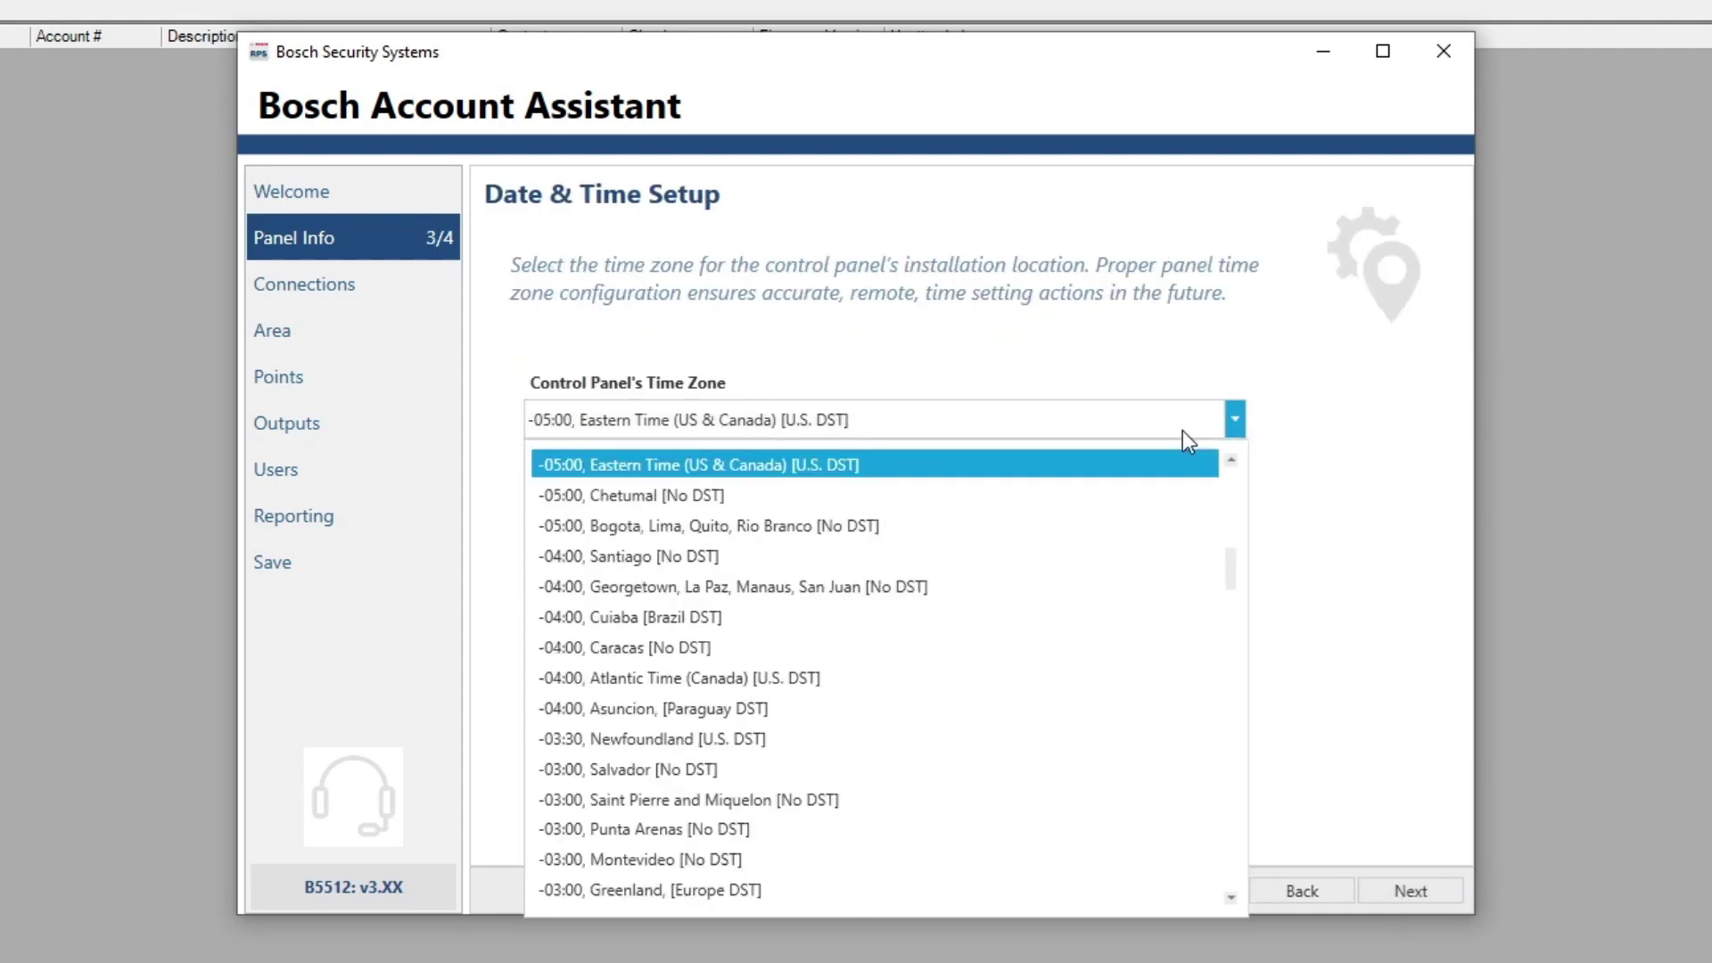
left_click(1362, 505)
left_click(1427, 895)
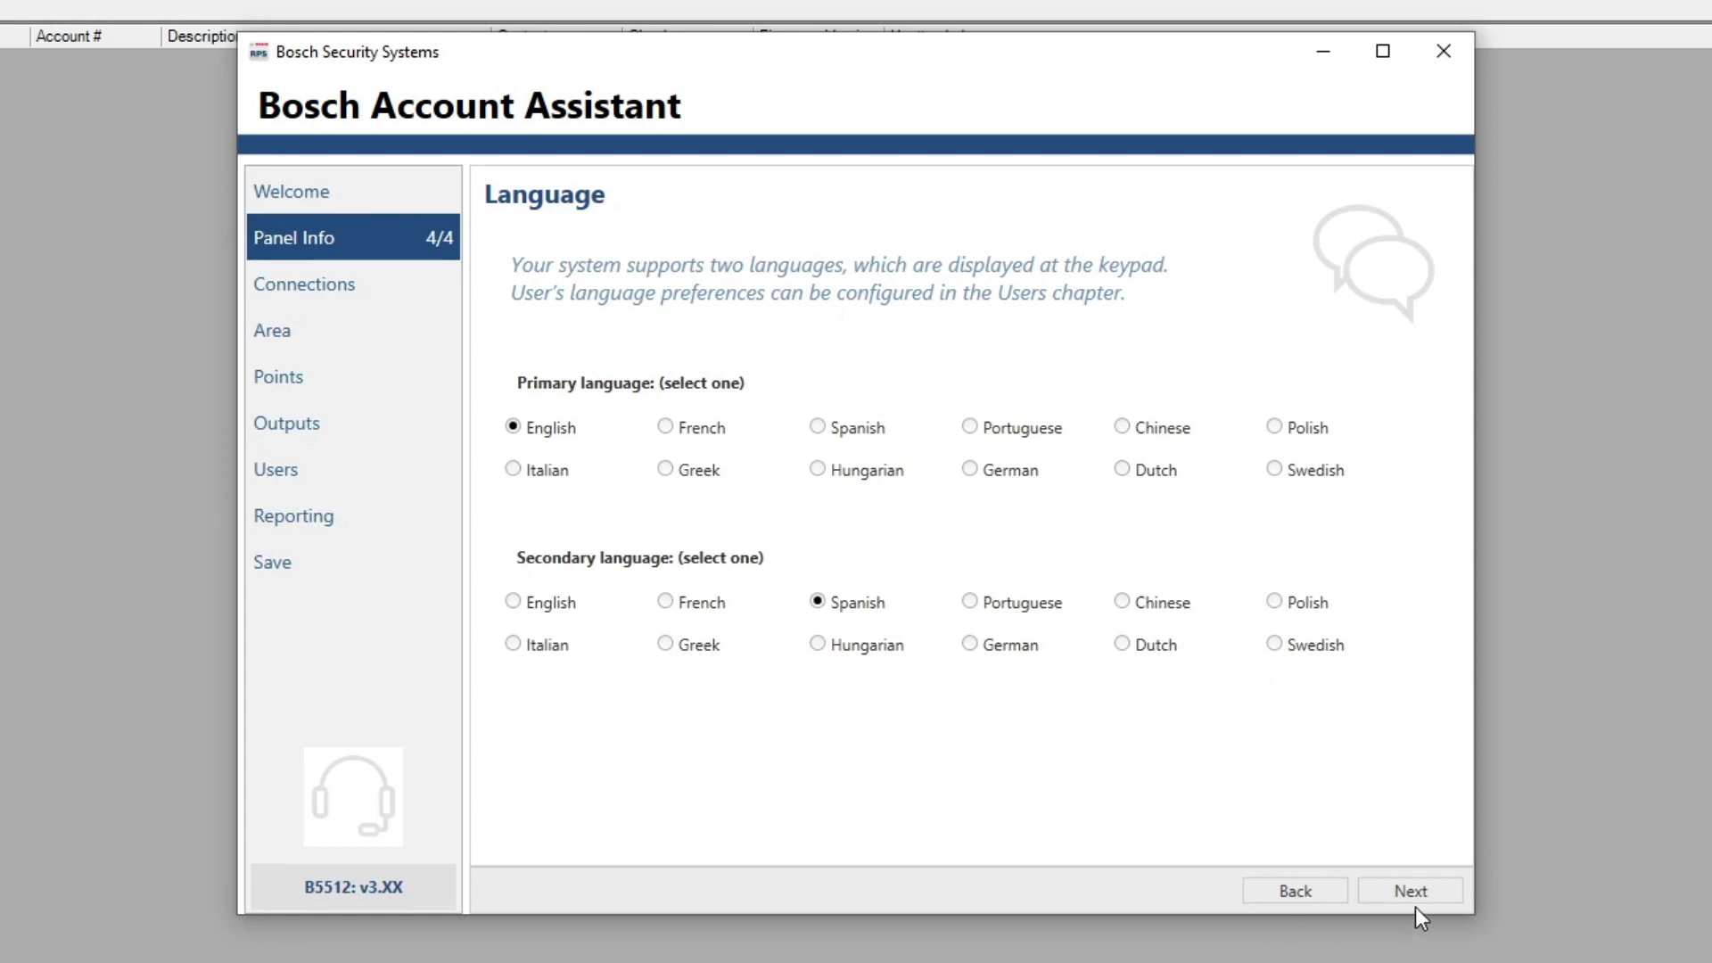
left_click(1429, 888)
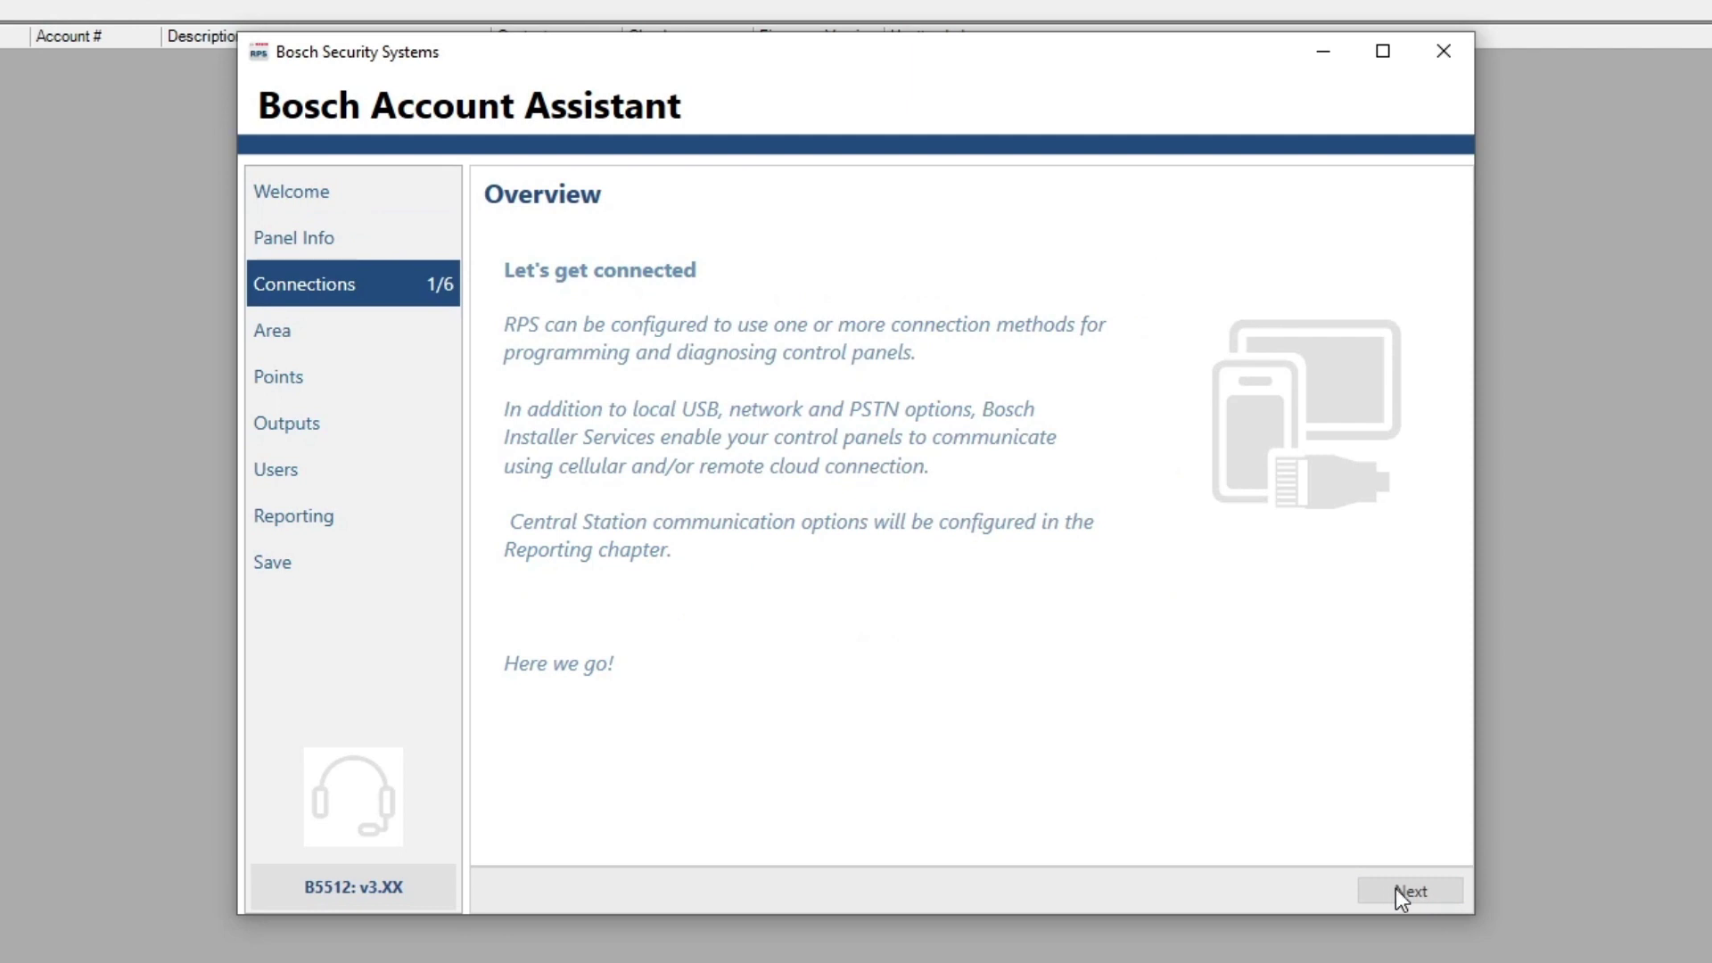
Accept the default Ethernet and USB communication methods and Ethernet settings
left_click(1402, 890)
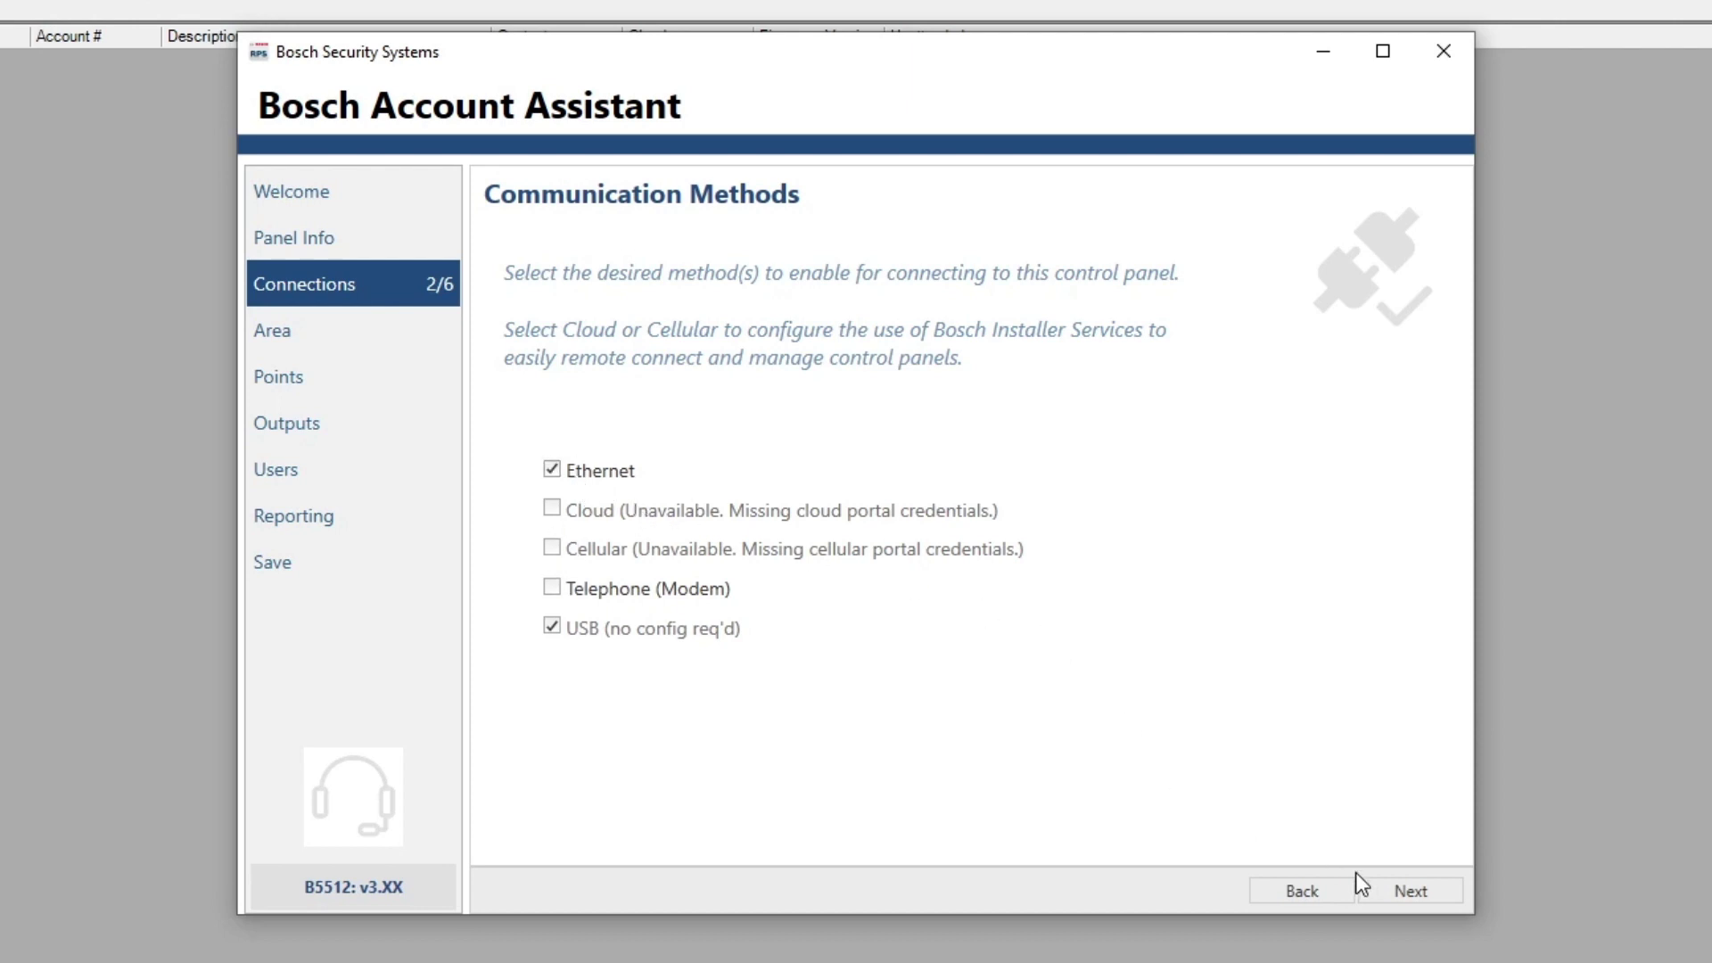
left_click(1395, 895)
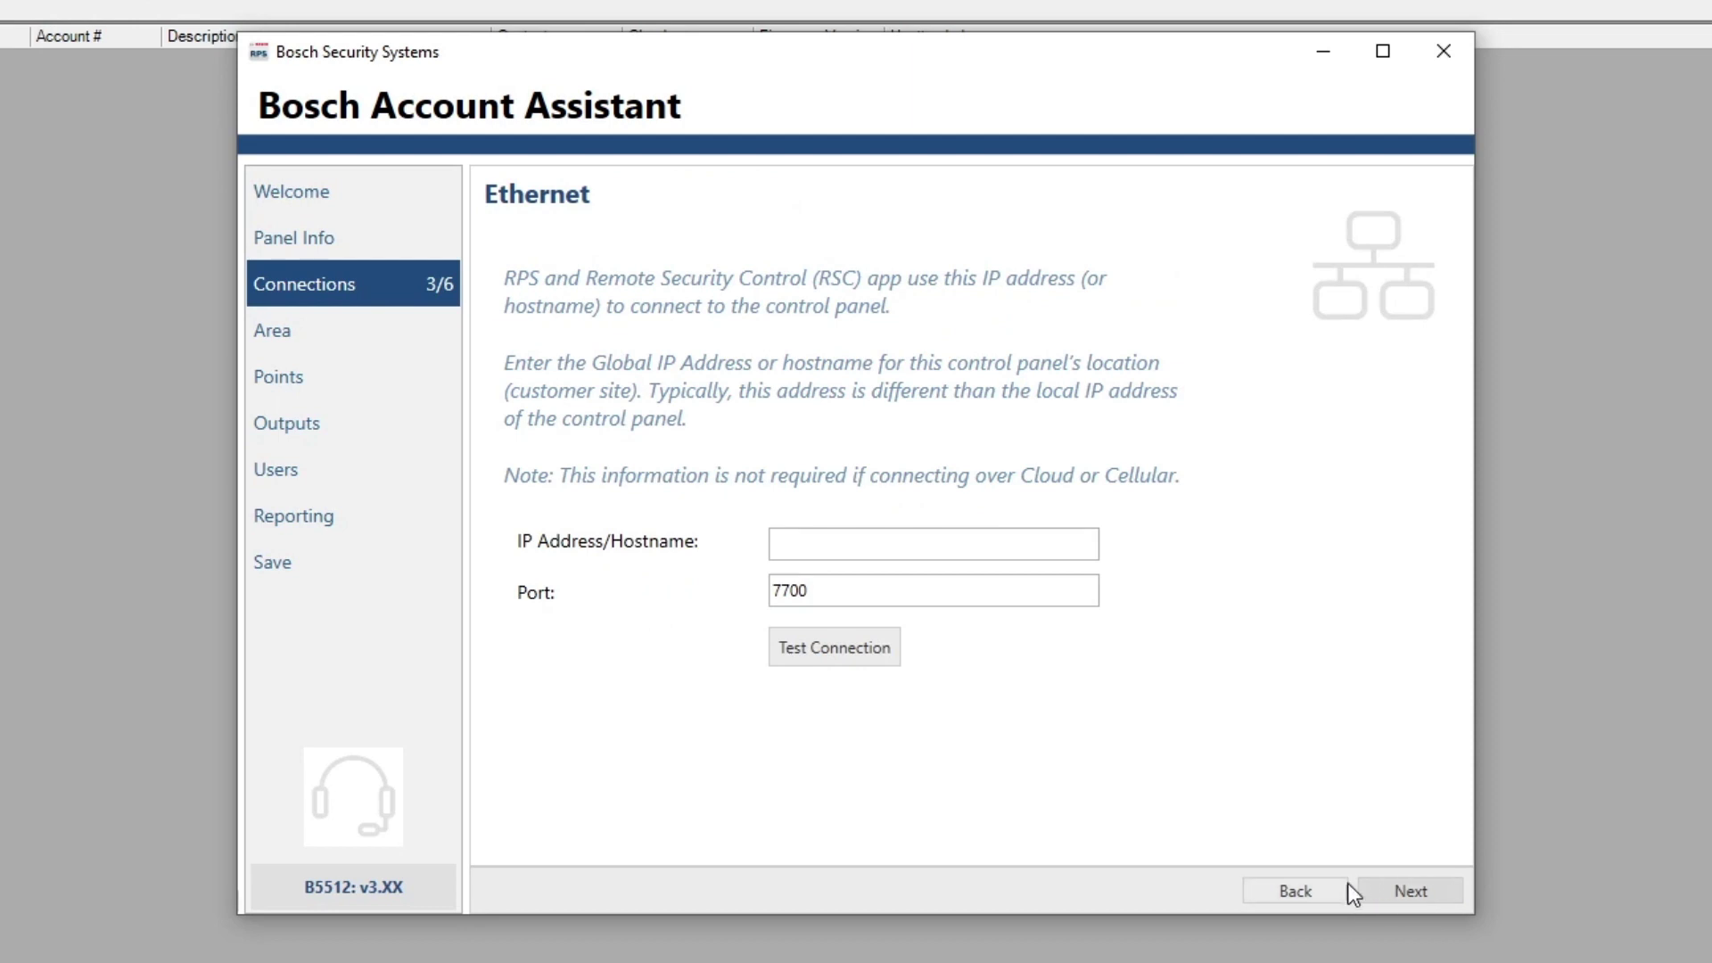
left_click(1412, 890)
Review Area 1 identification and keep its 60-second exit delay
left_click(1413, 890)
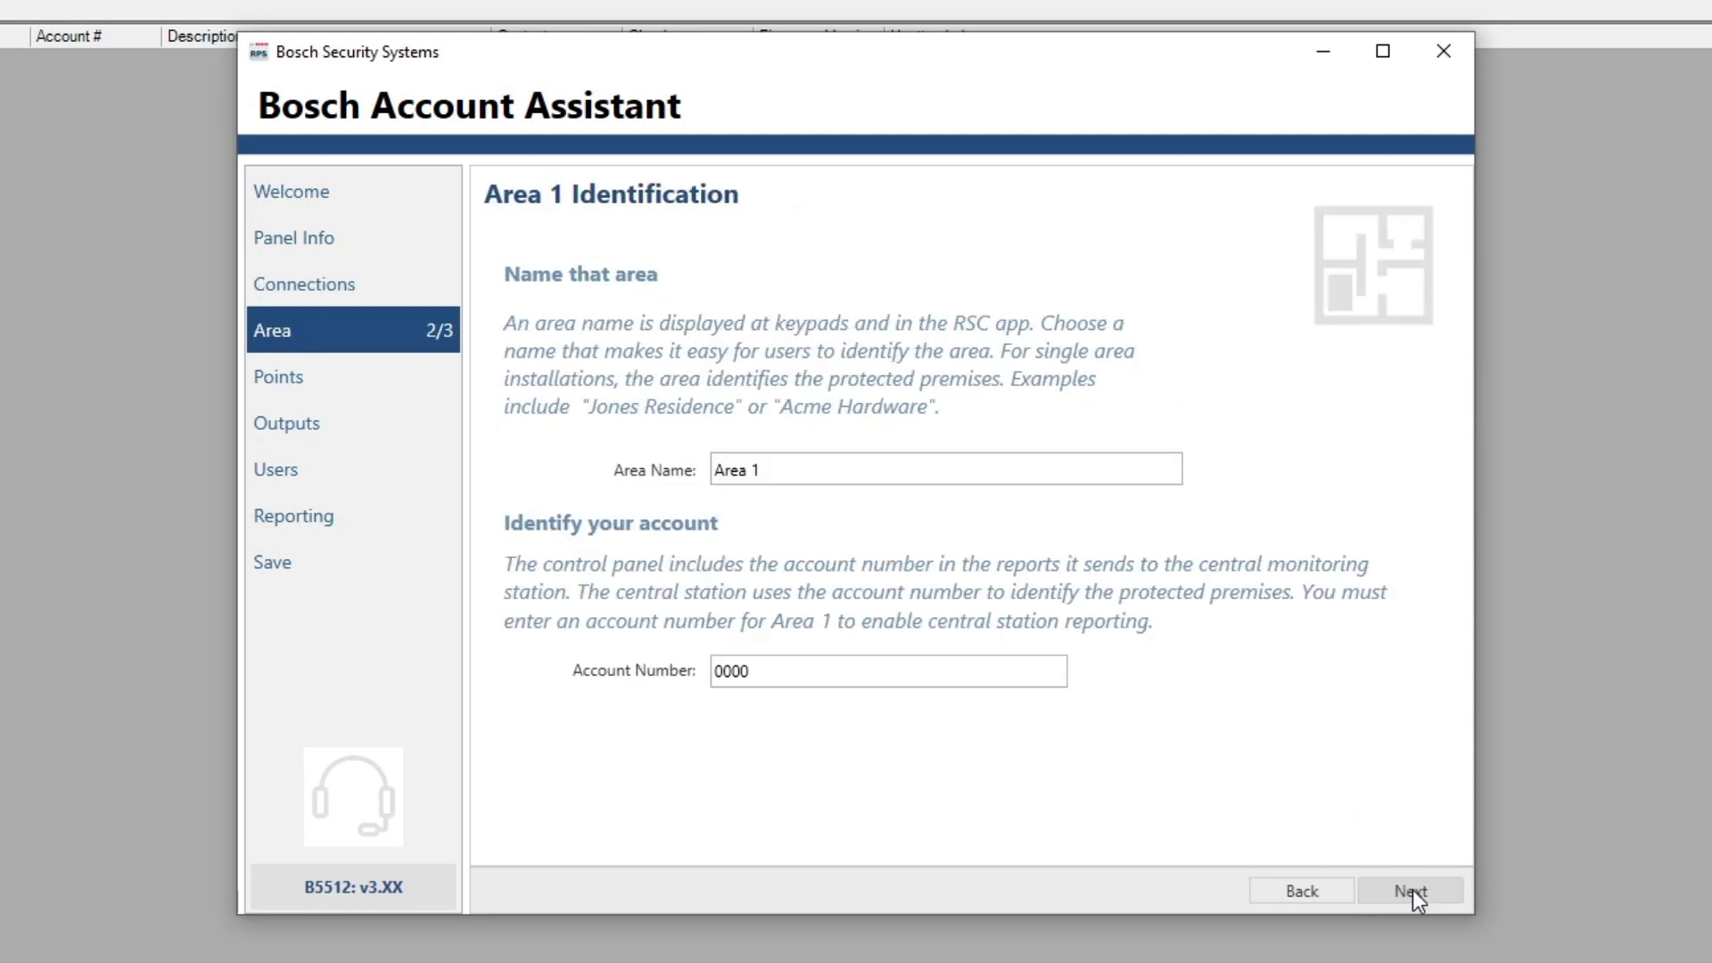
left_click(1366, 900)
left_click(1295, 890)
left_click(1415, 887)
left_click(1298, 890)
left_click(1420, 889)
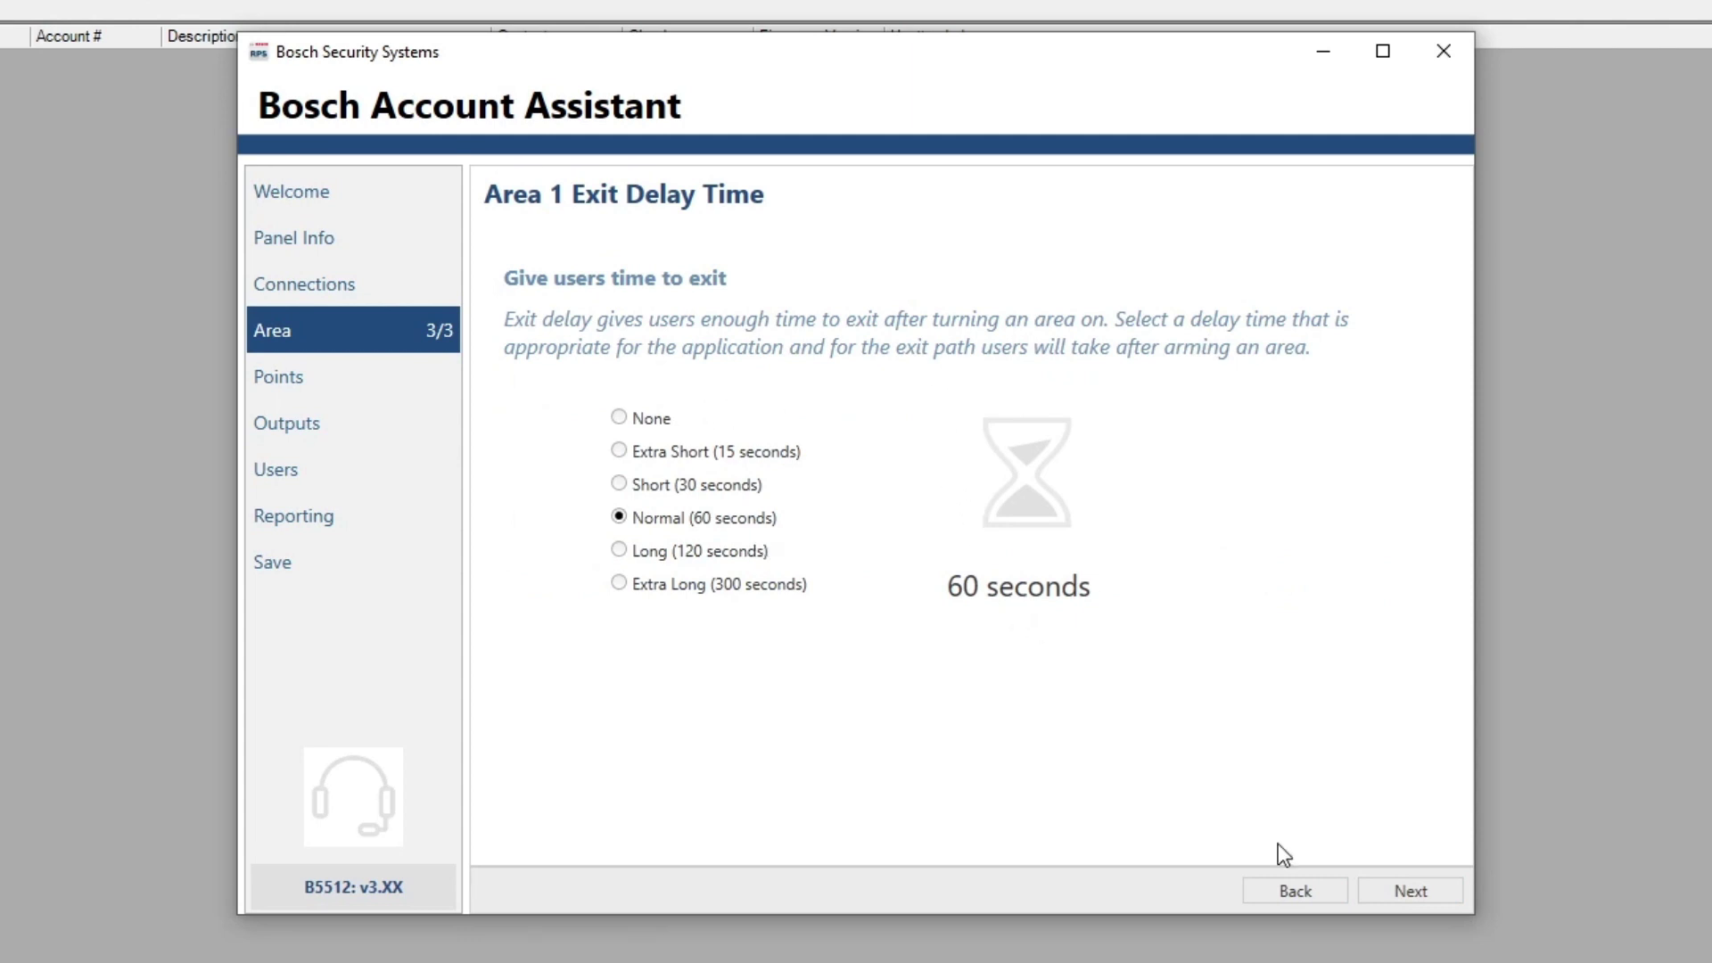
left_click(1414, 889)
Browse the point list and view the details of Point 3 and Point 6
left_click(1413, 887)
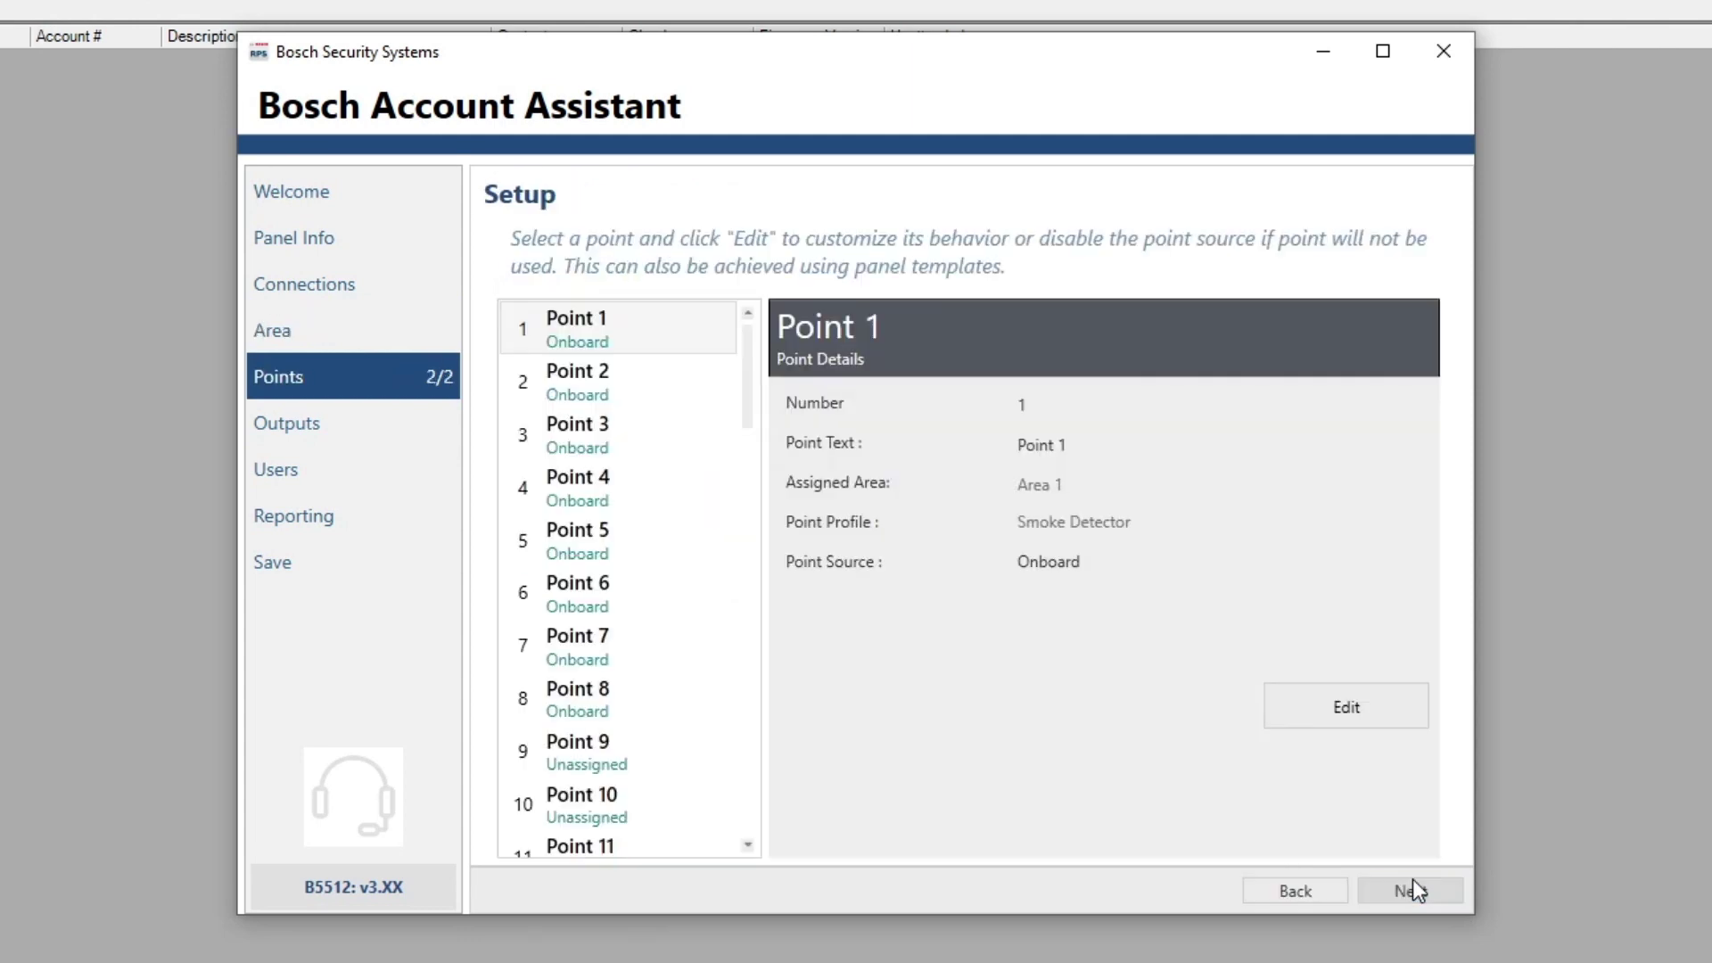
scroll(686, 531, "down", 5)
scroll(686, 524, "down", 6)
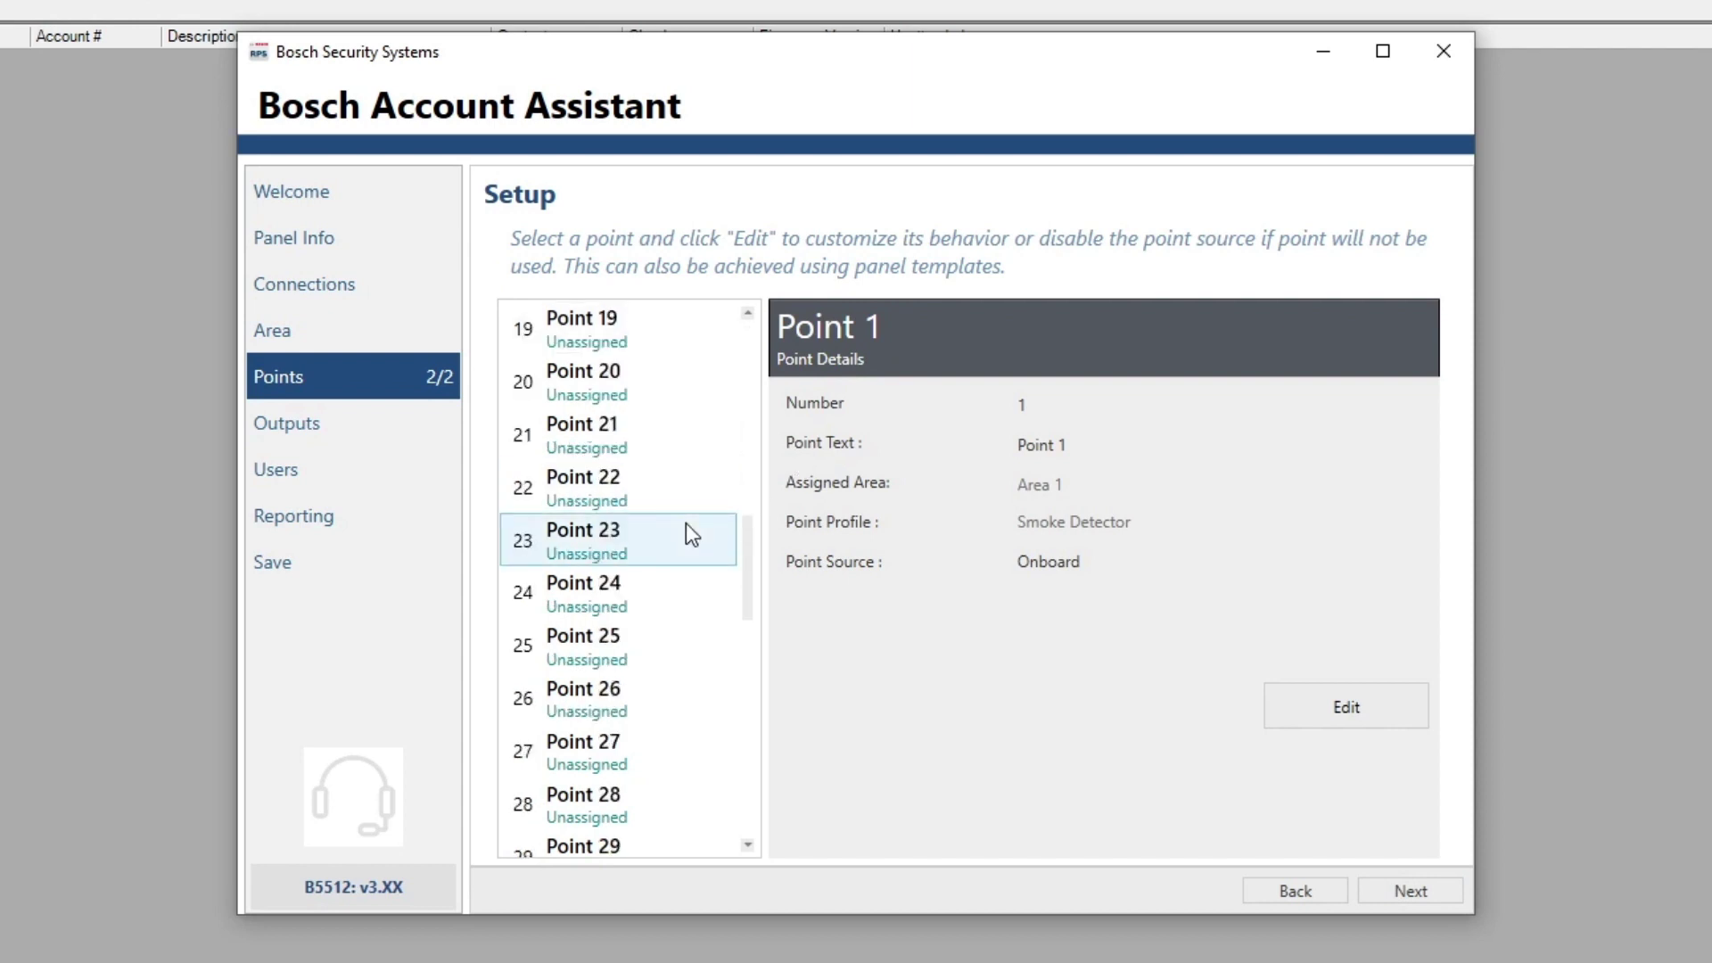
scroll(687, 524, "up", 9)
scroll(687, 523, "up", 2)
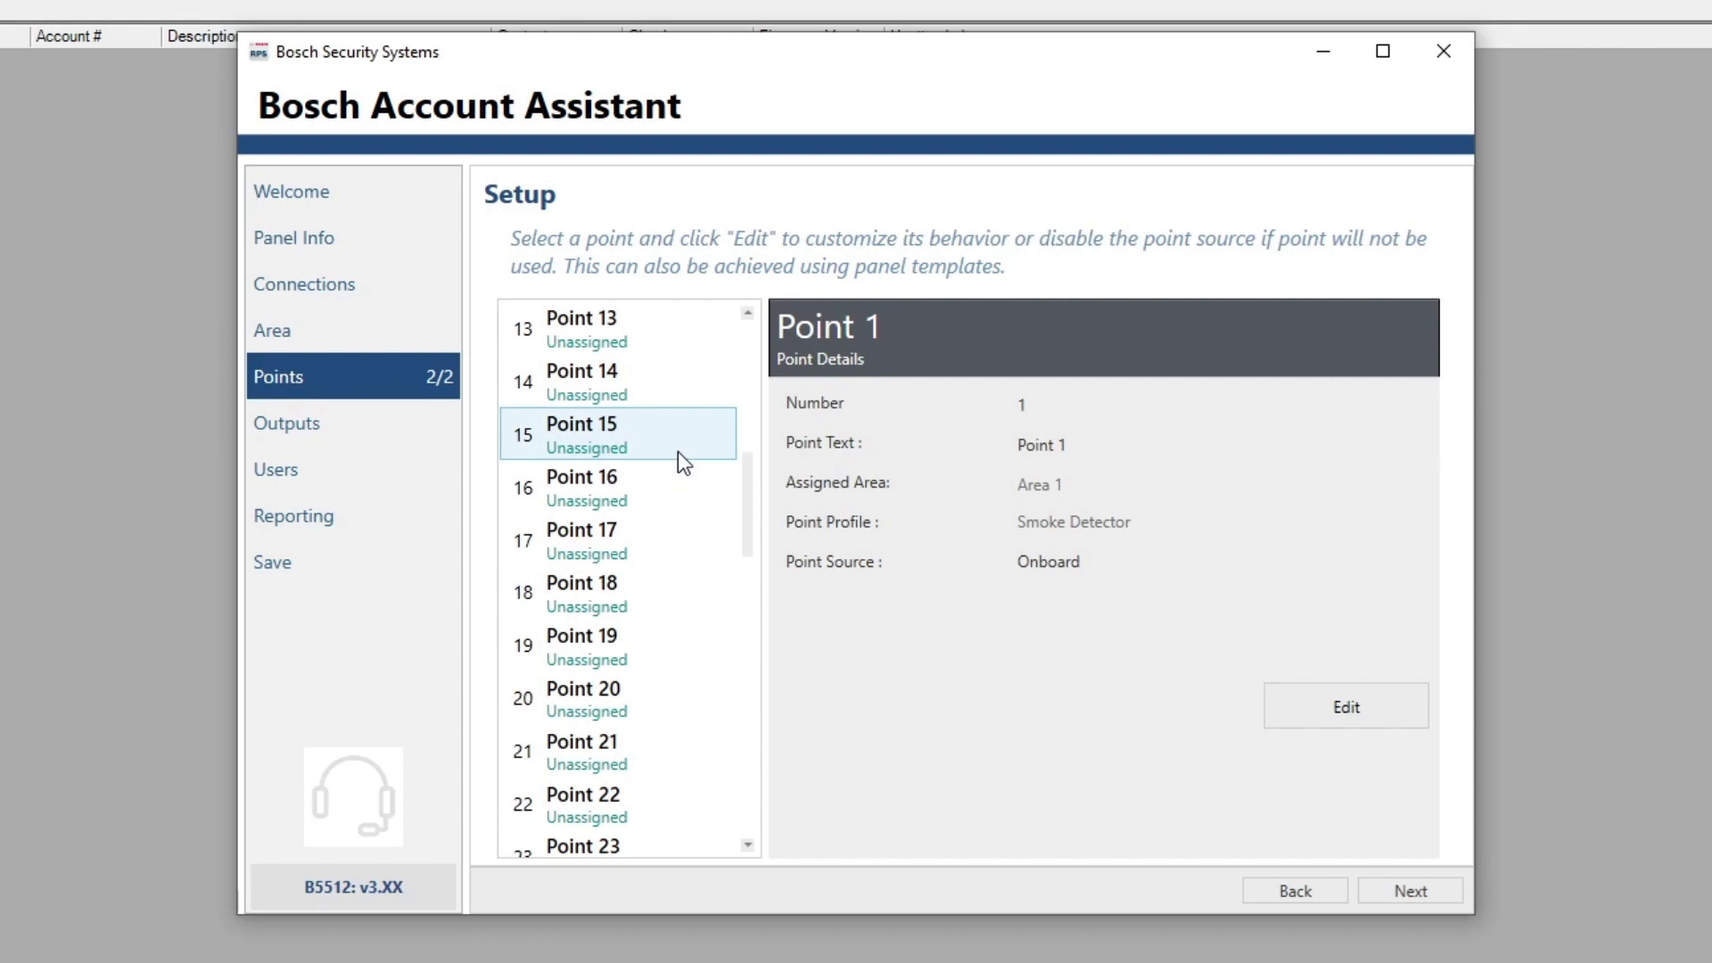
scroll(677, 451, "down", 8)
scroll(678, 452, "up", 12)
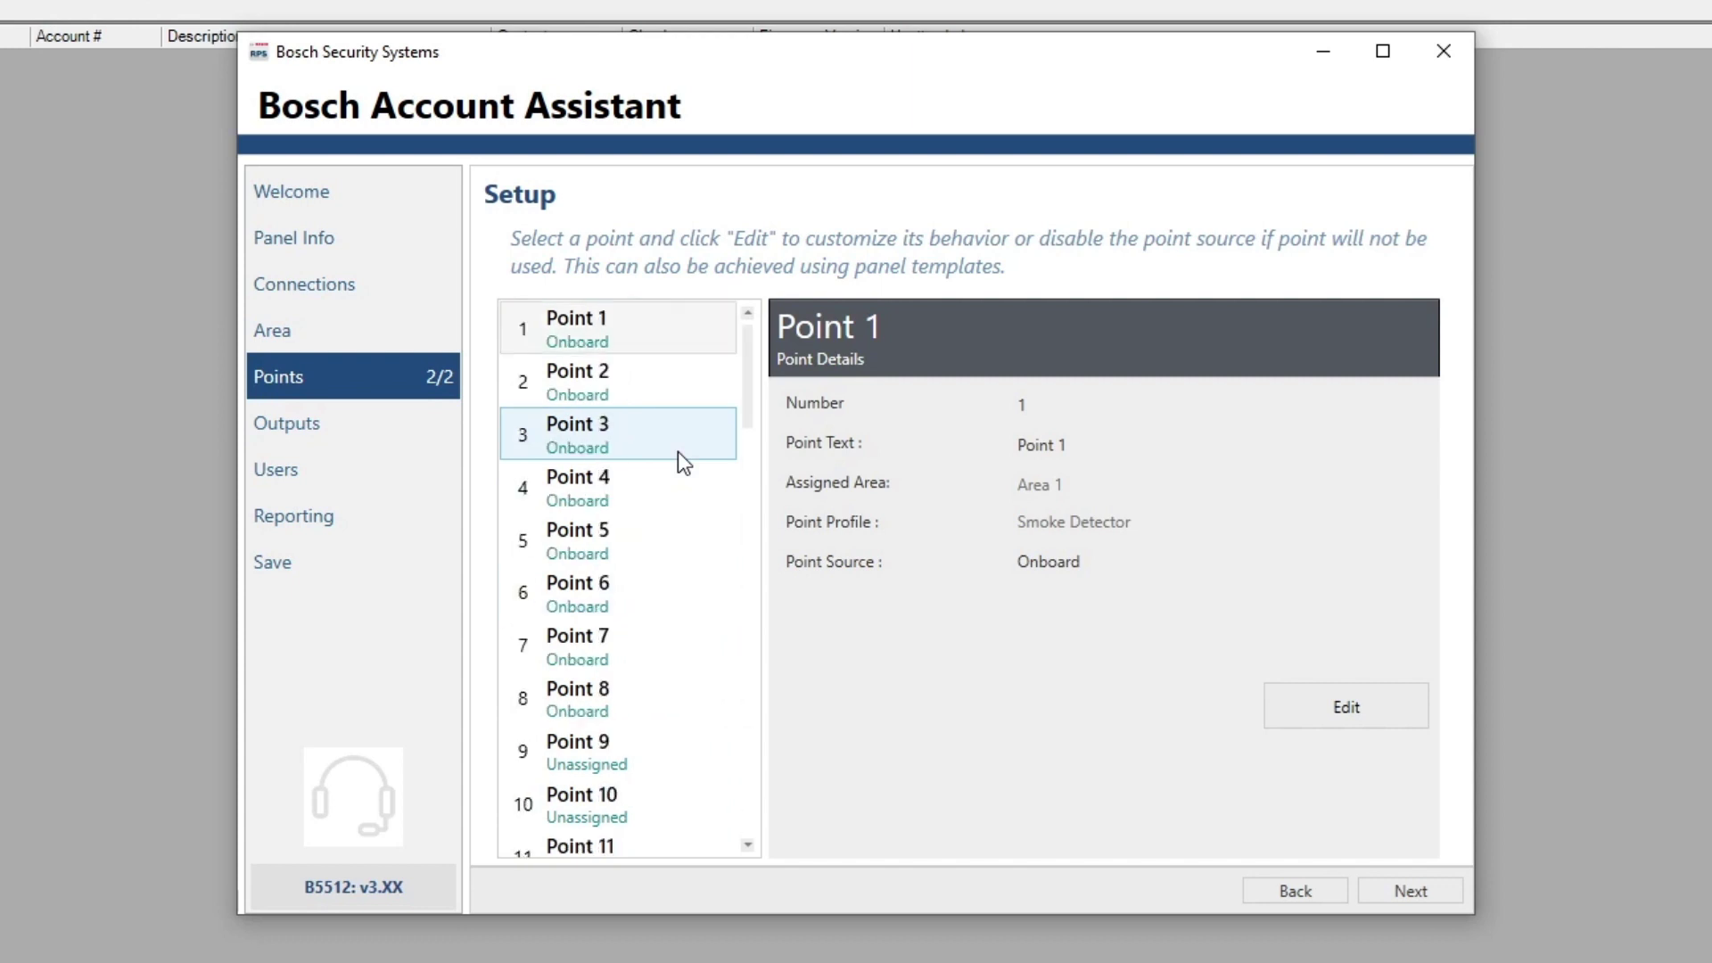
left_click(684, 461)
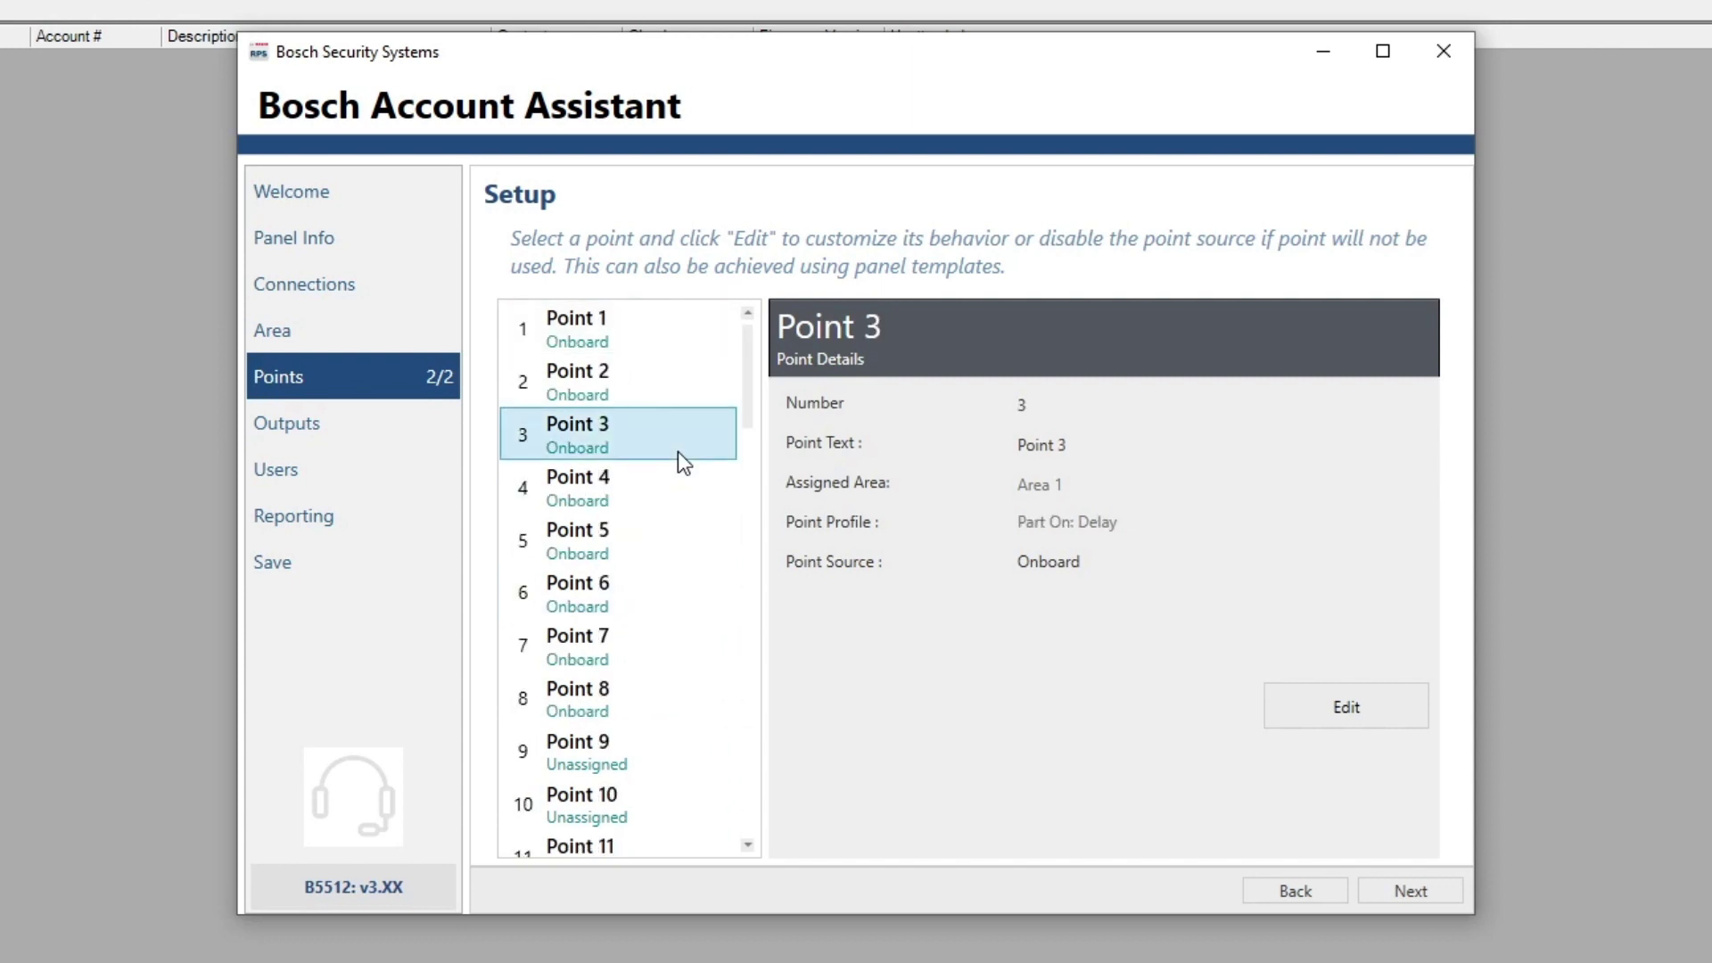
left_click(625, 593)
Select Point 1 and open it in the Point Editor
scroll(624, 590, "down", 6)
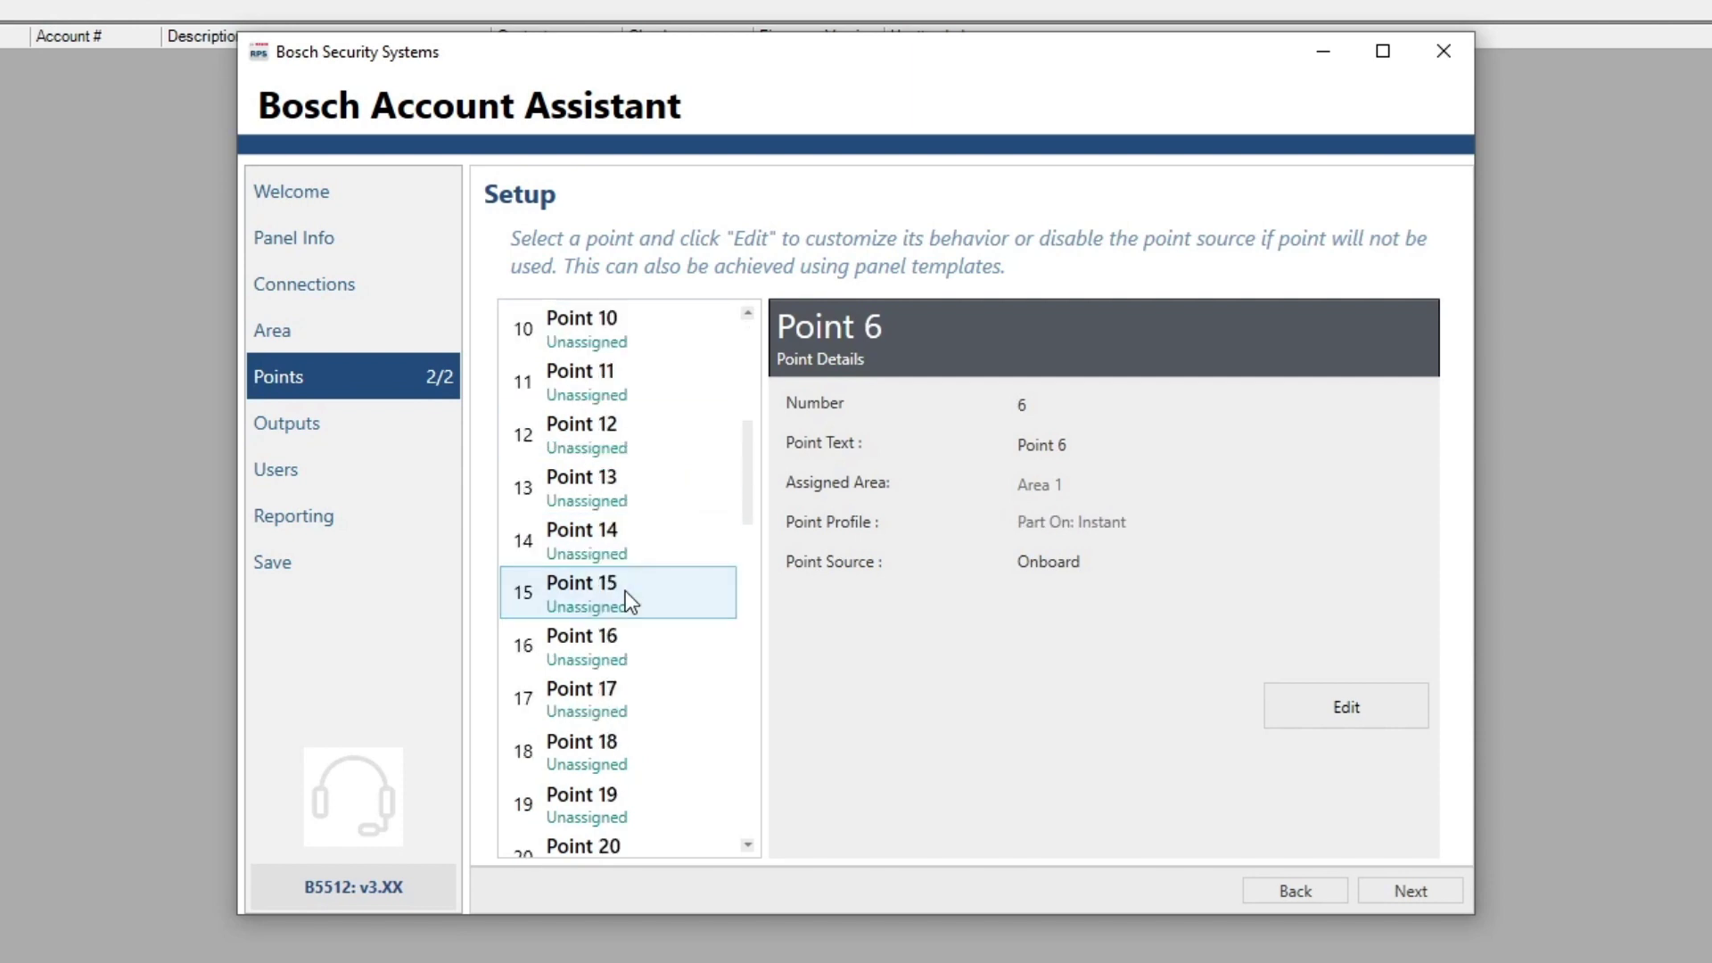
scroll(624, 590, "down", 7)
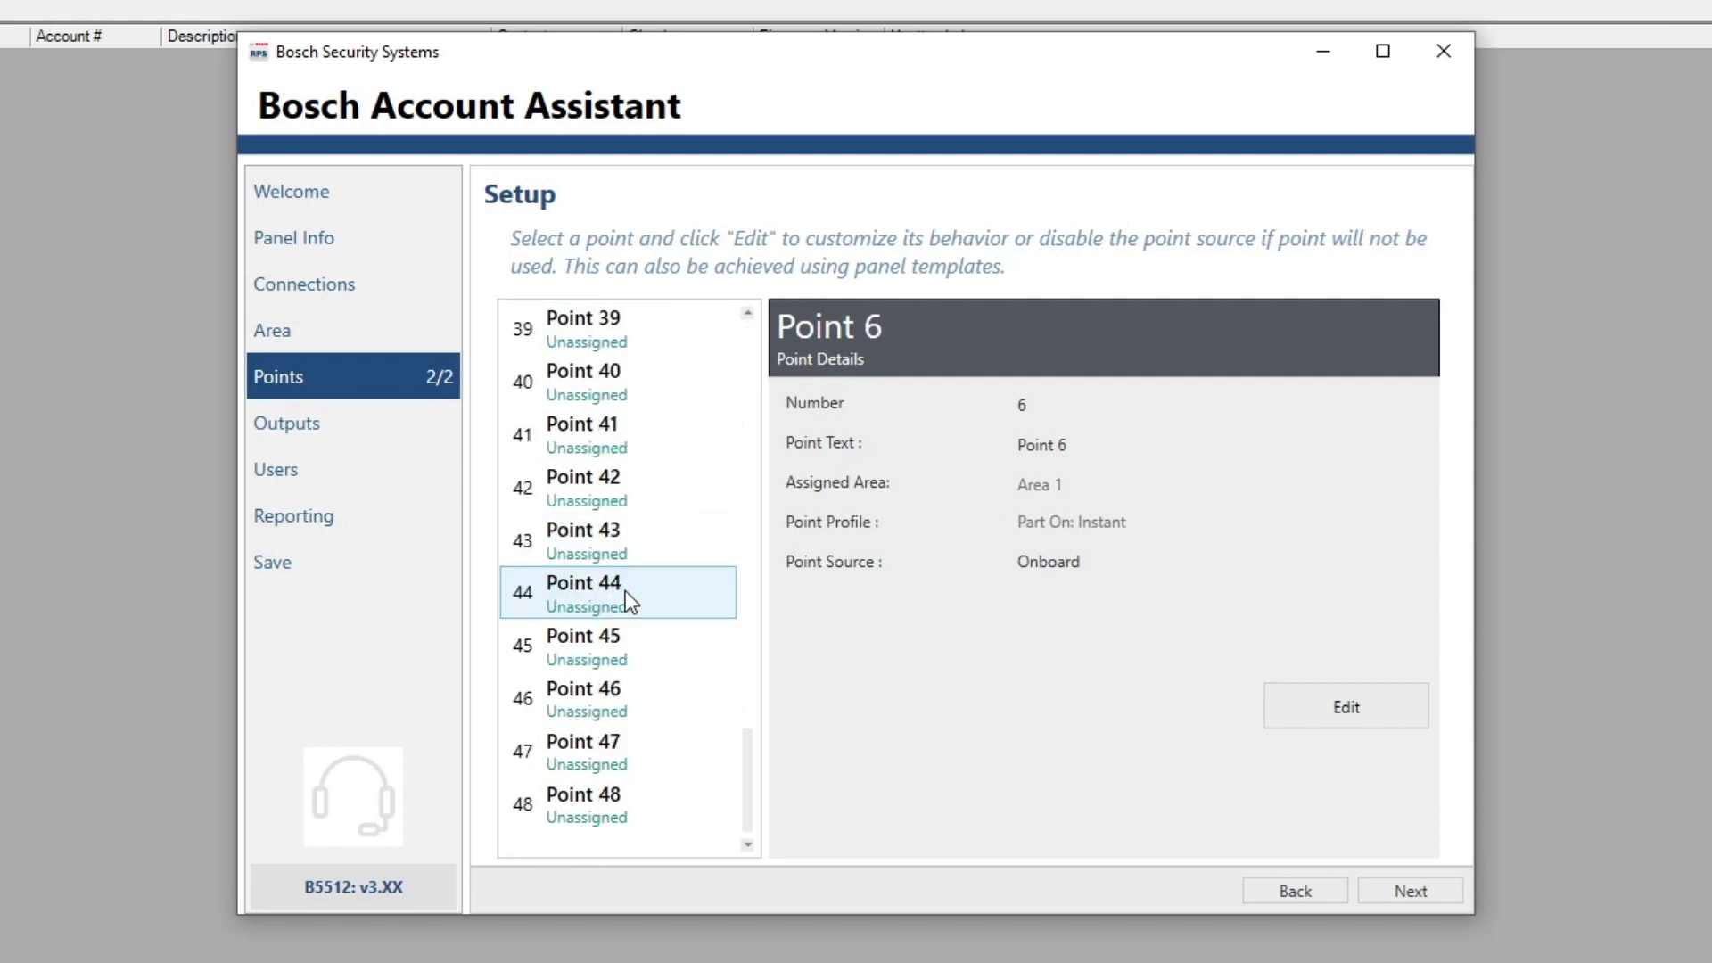
scroll(625, 591, "up", 13)
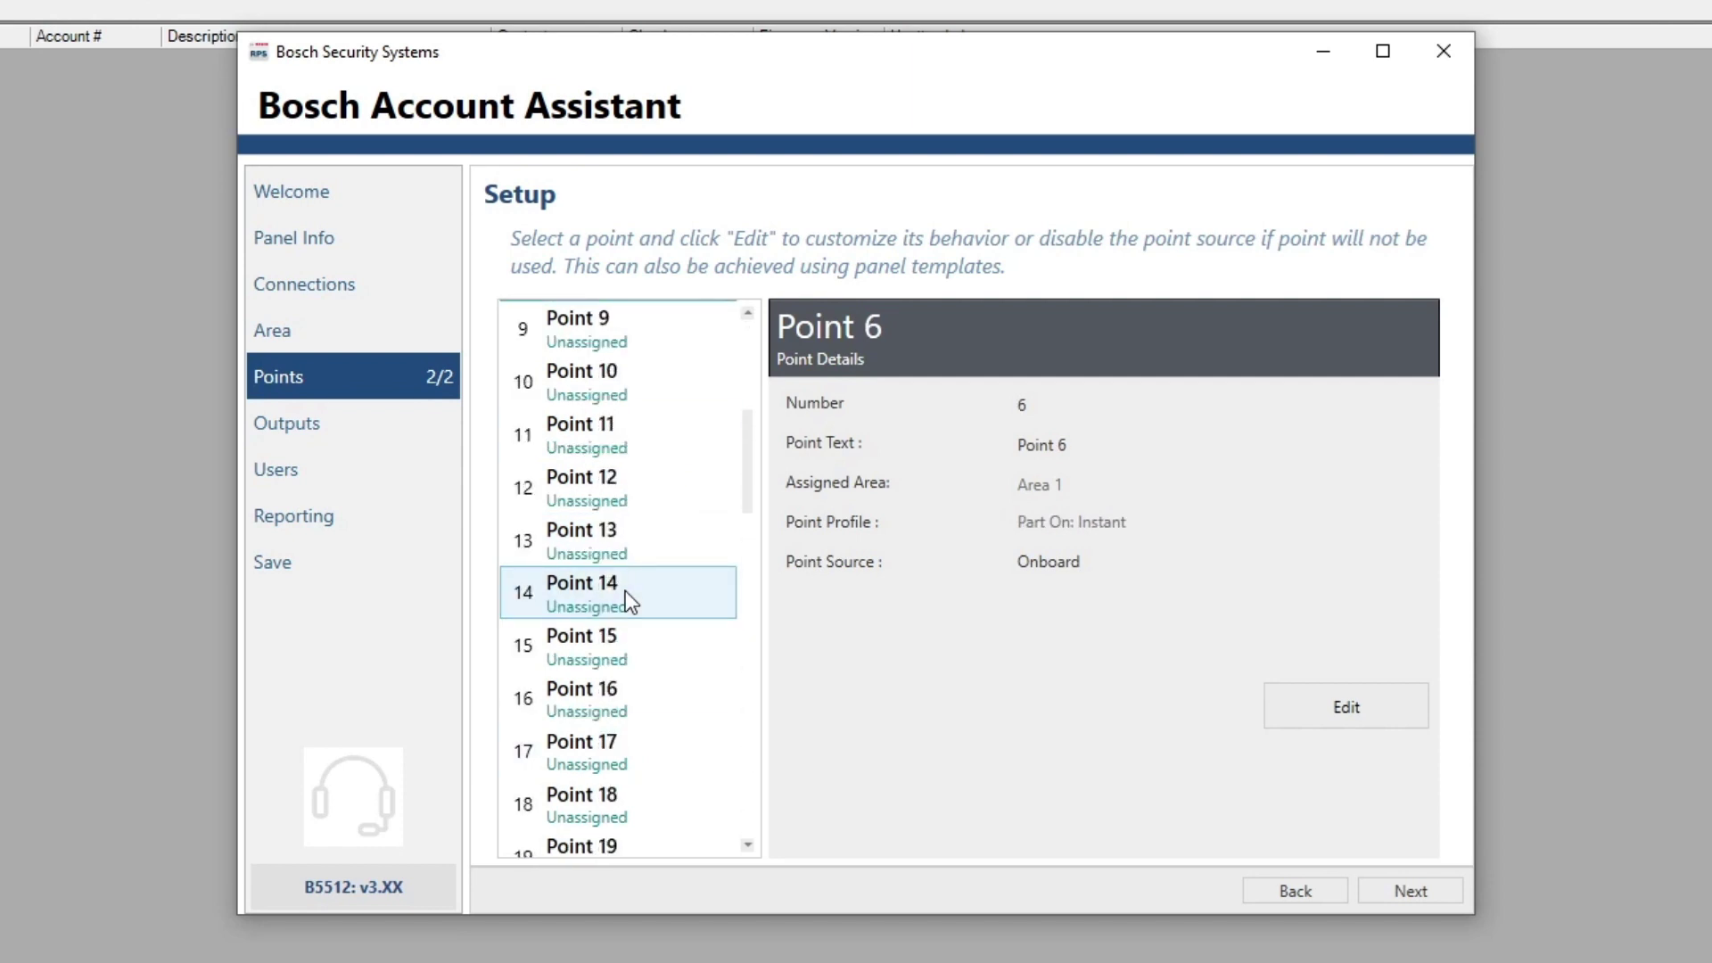
scroll(625, 590, "down", 2)
scroll(624, 590, "down", 5)
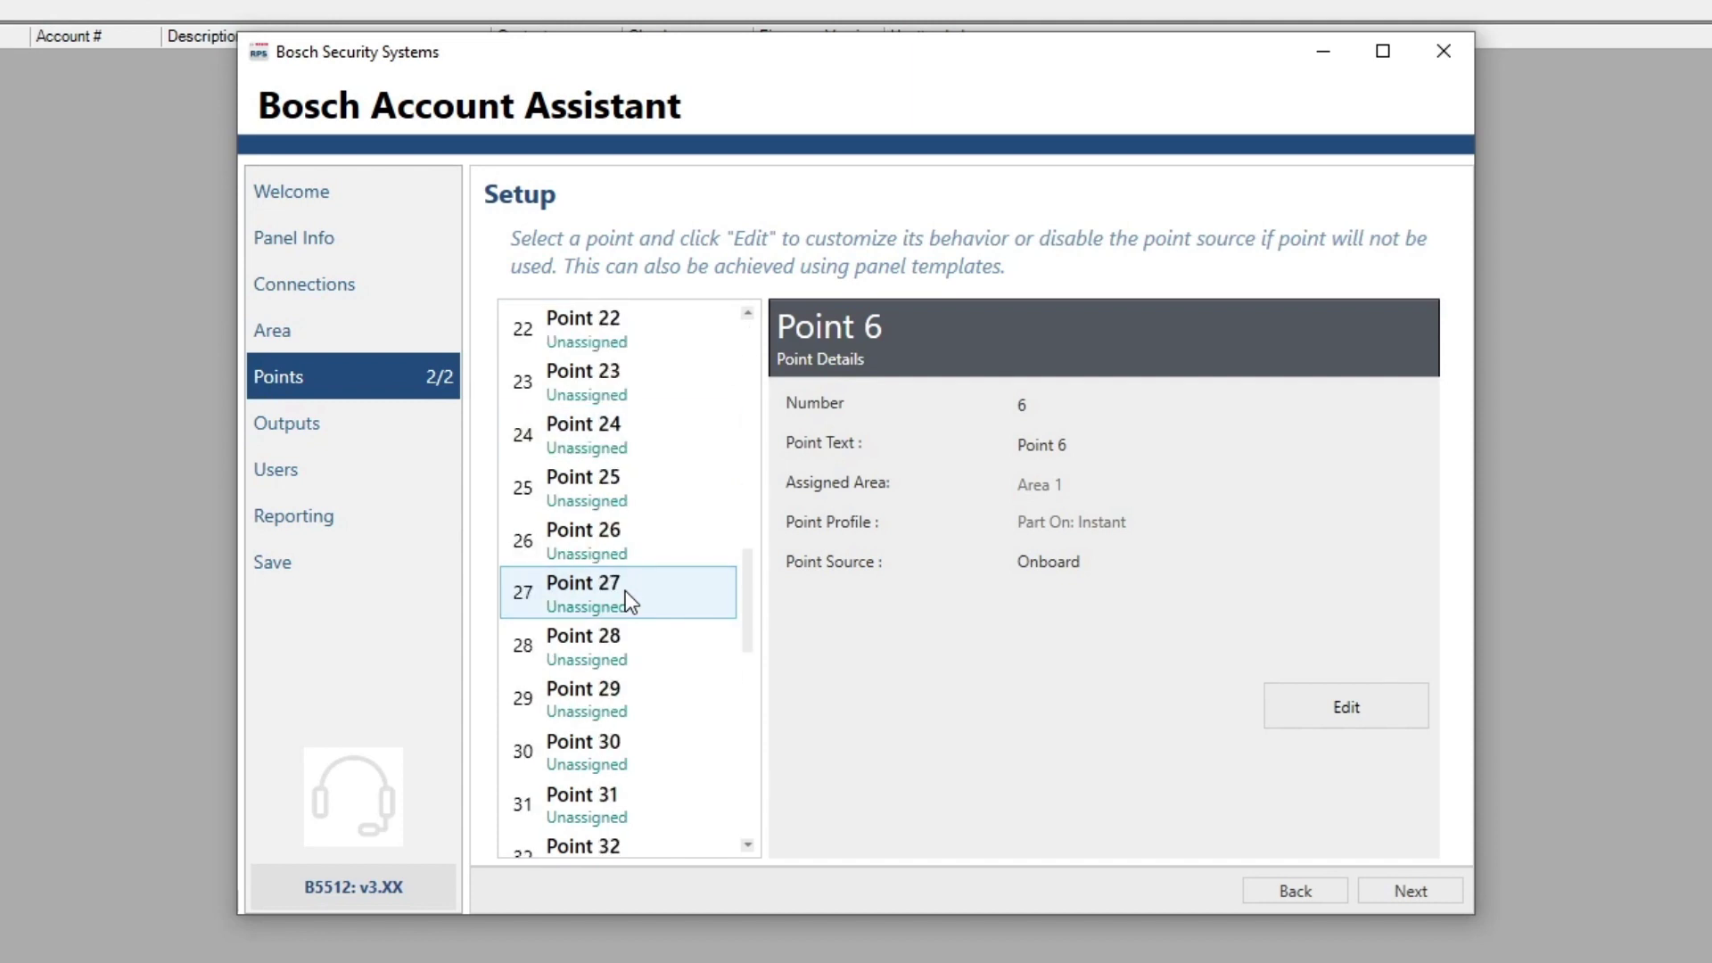
scroll(624, 591, "up", 7)
left_click(571, 350)
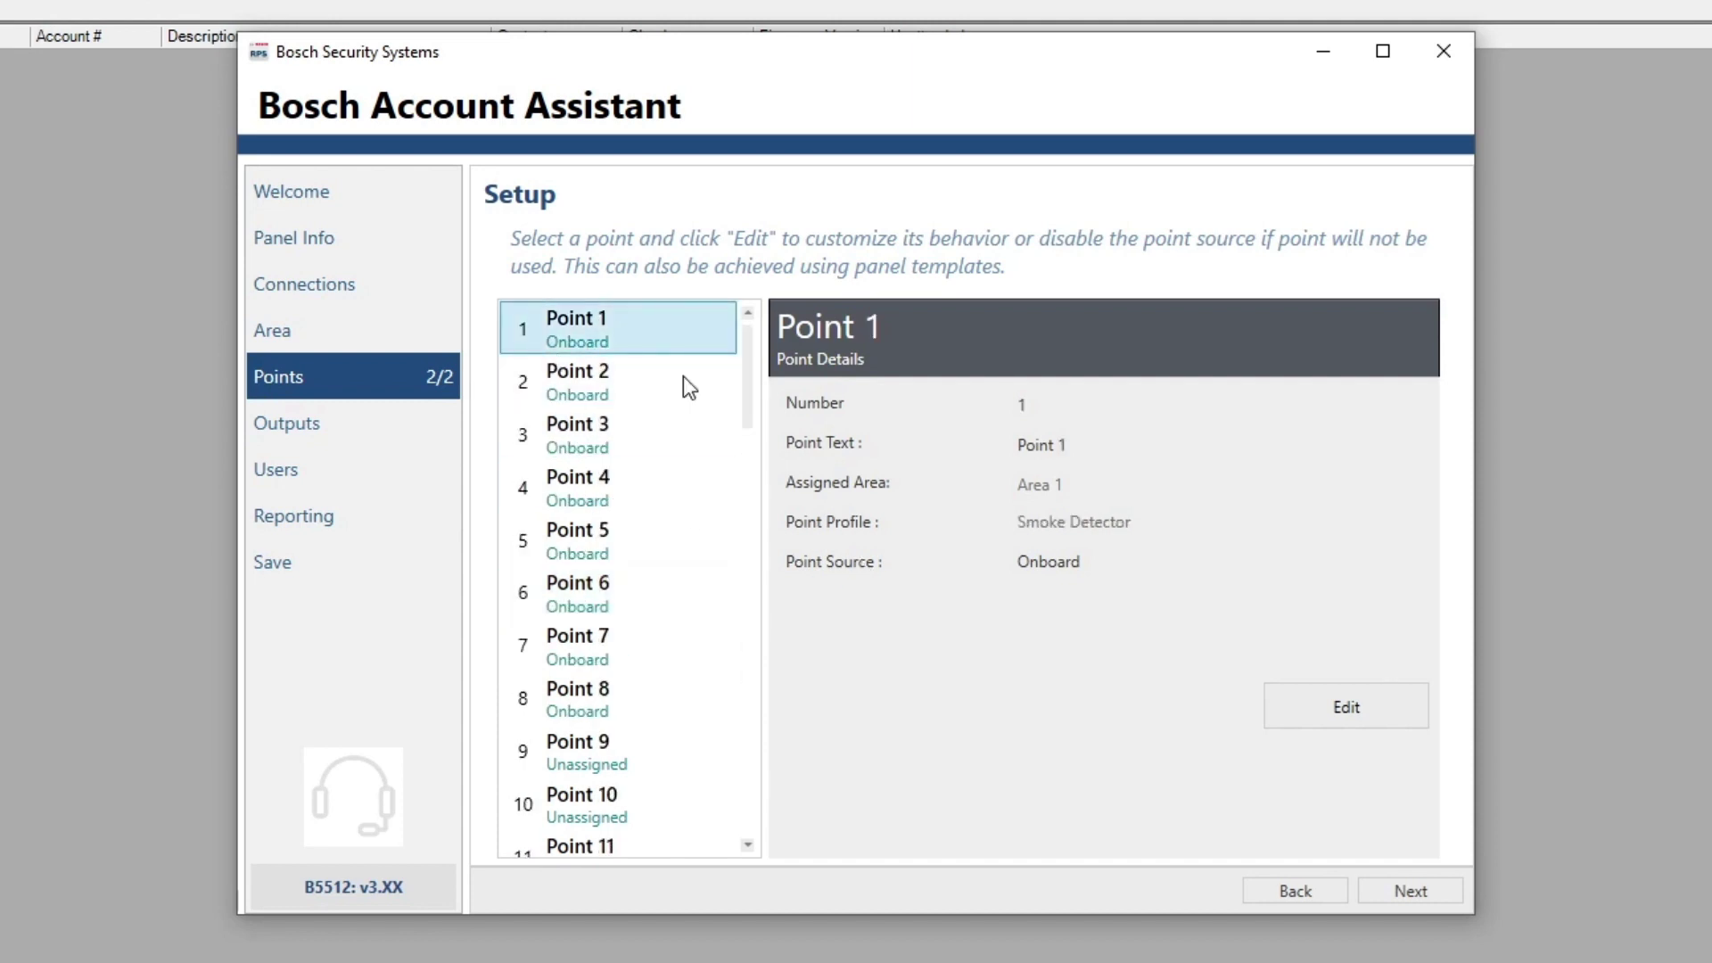
left_click(1349, 704)
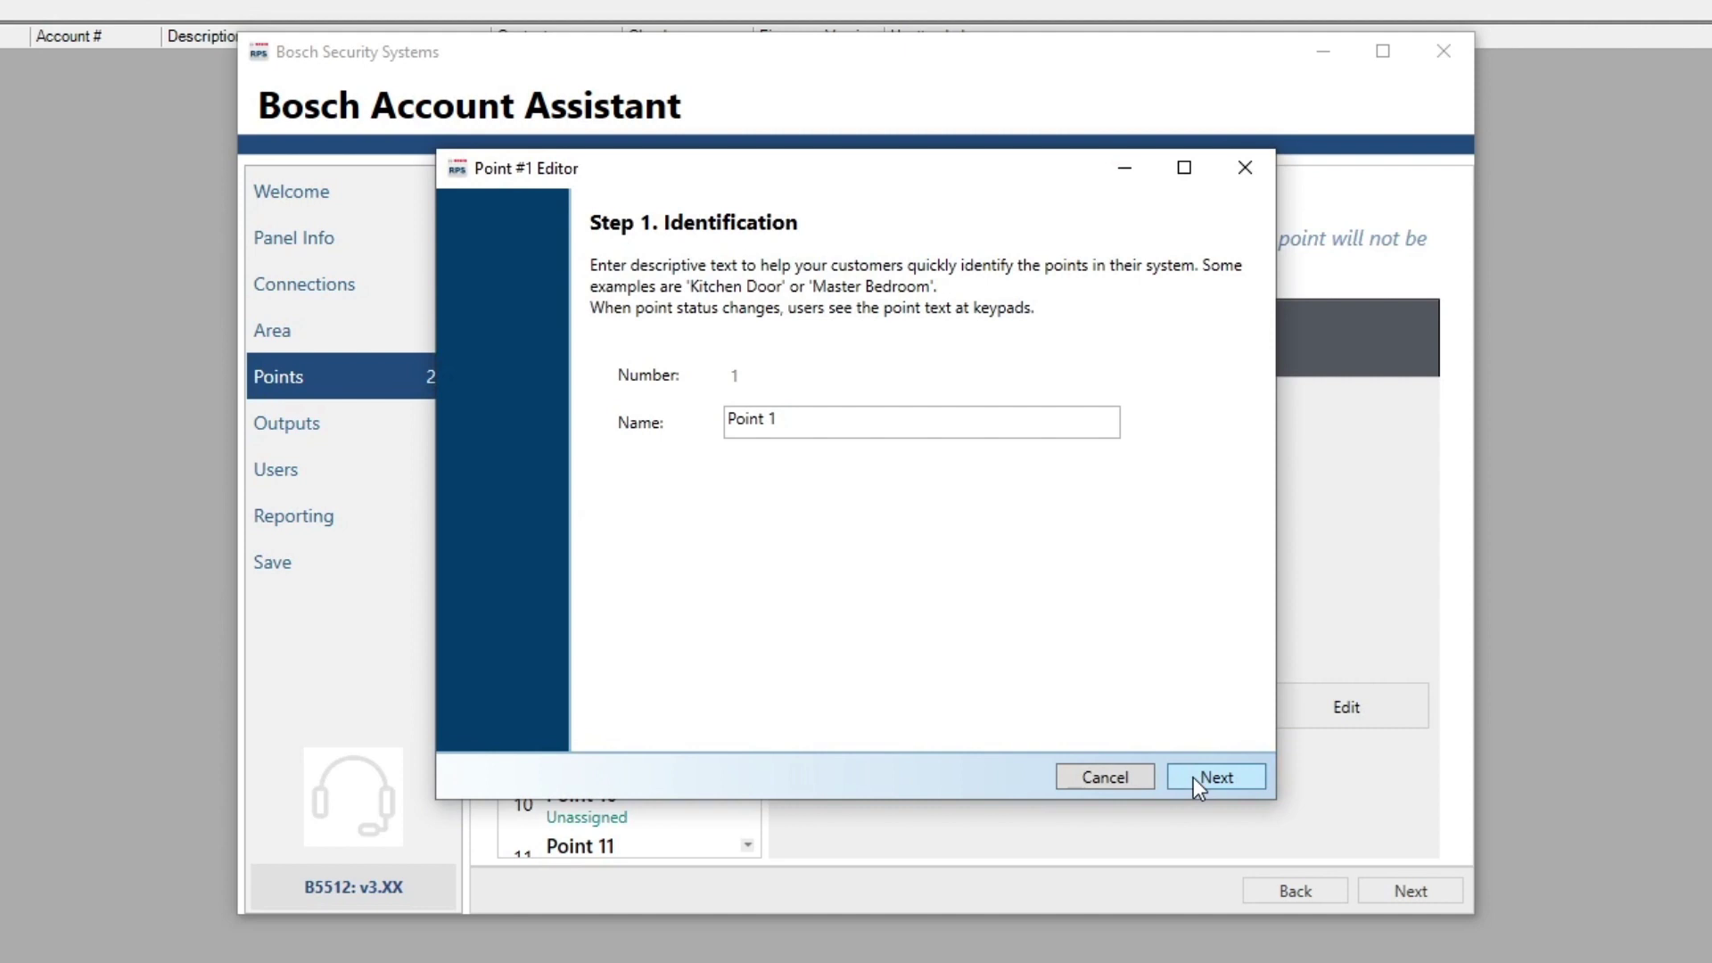
Keep Onboard as Point 1's point source
left_click(1195, 778)
left_click(902, 421)
left_click(918, 435)
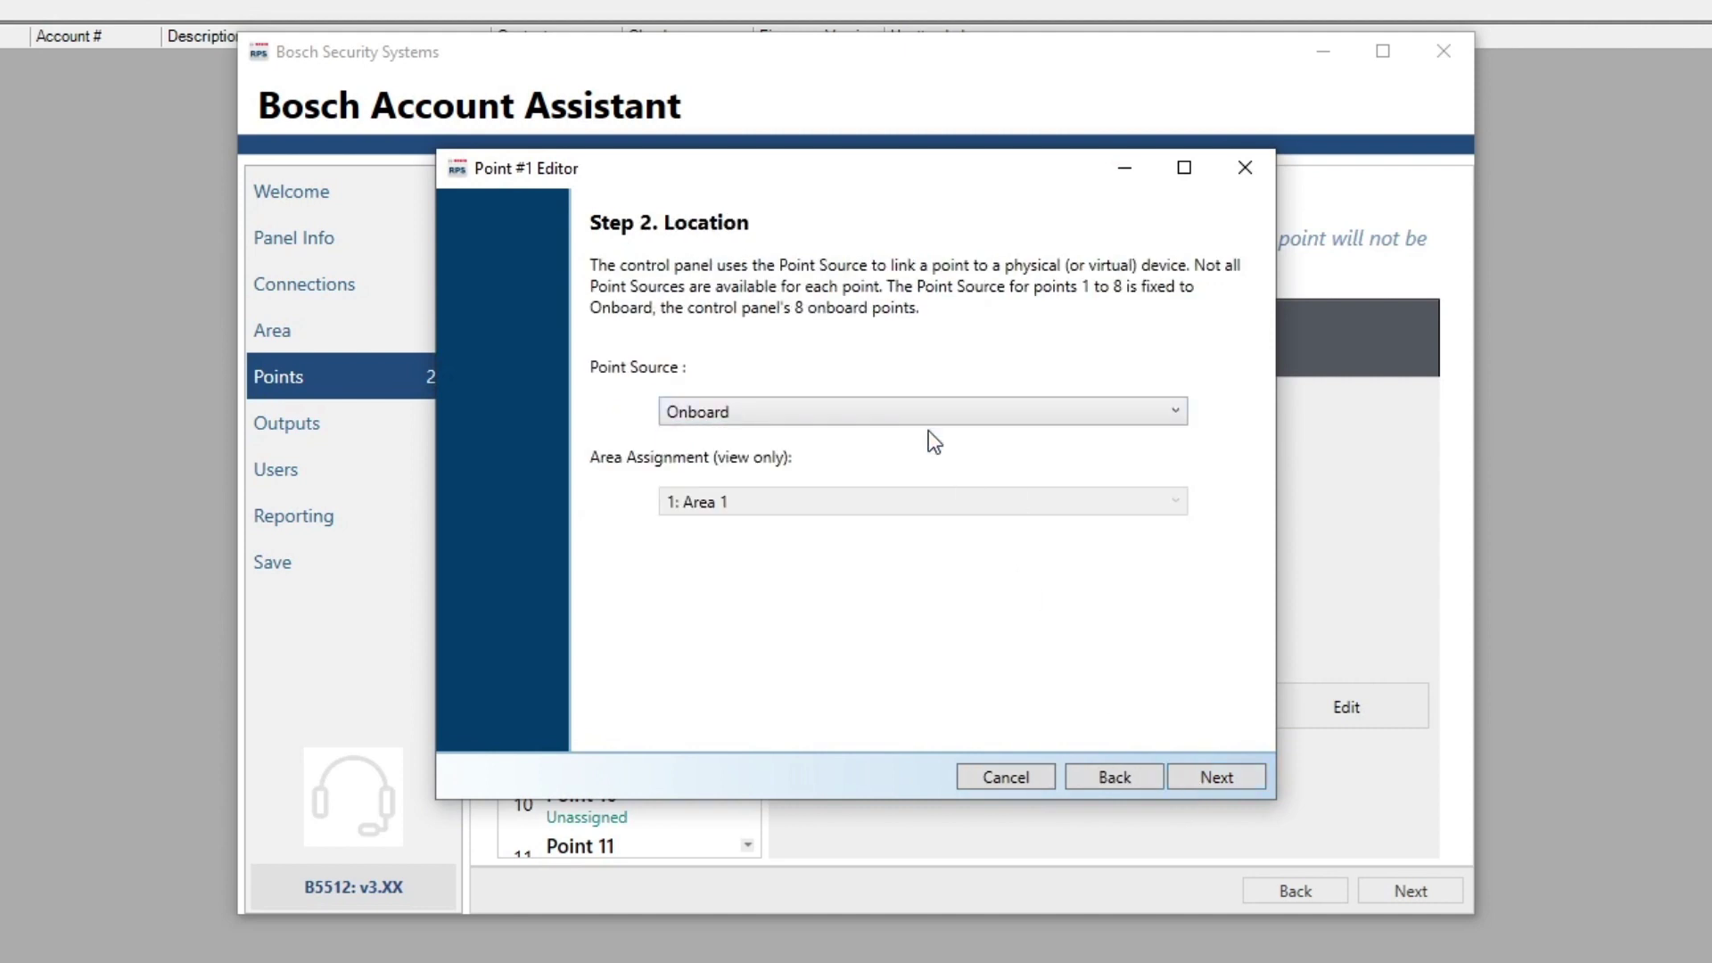
left_click(1209, 770)
Set Point 1's profile to Part On: Delay and finish the point editor
left_click(852, 446)
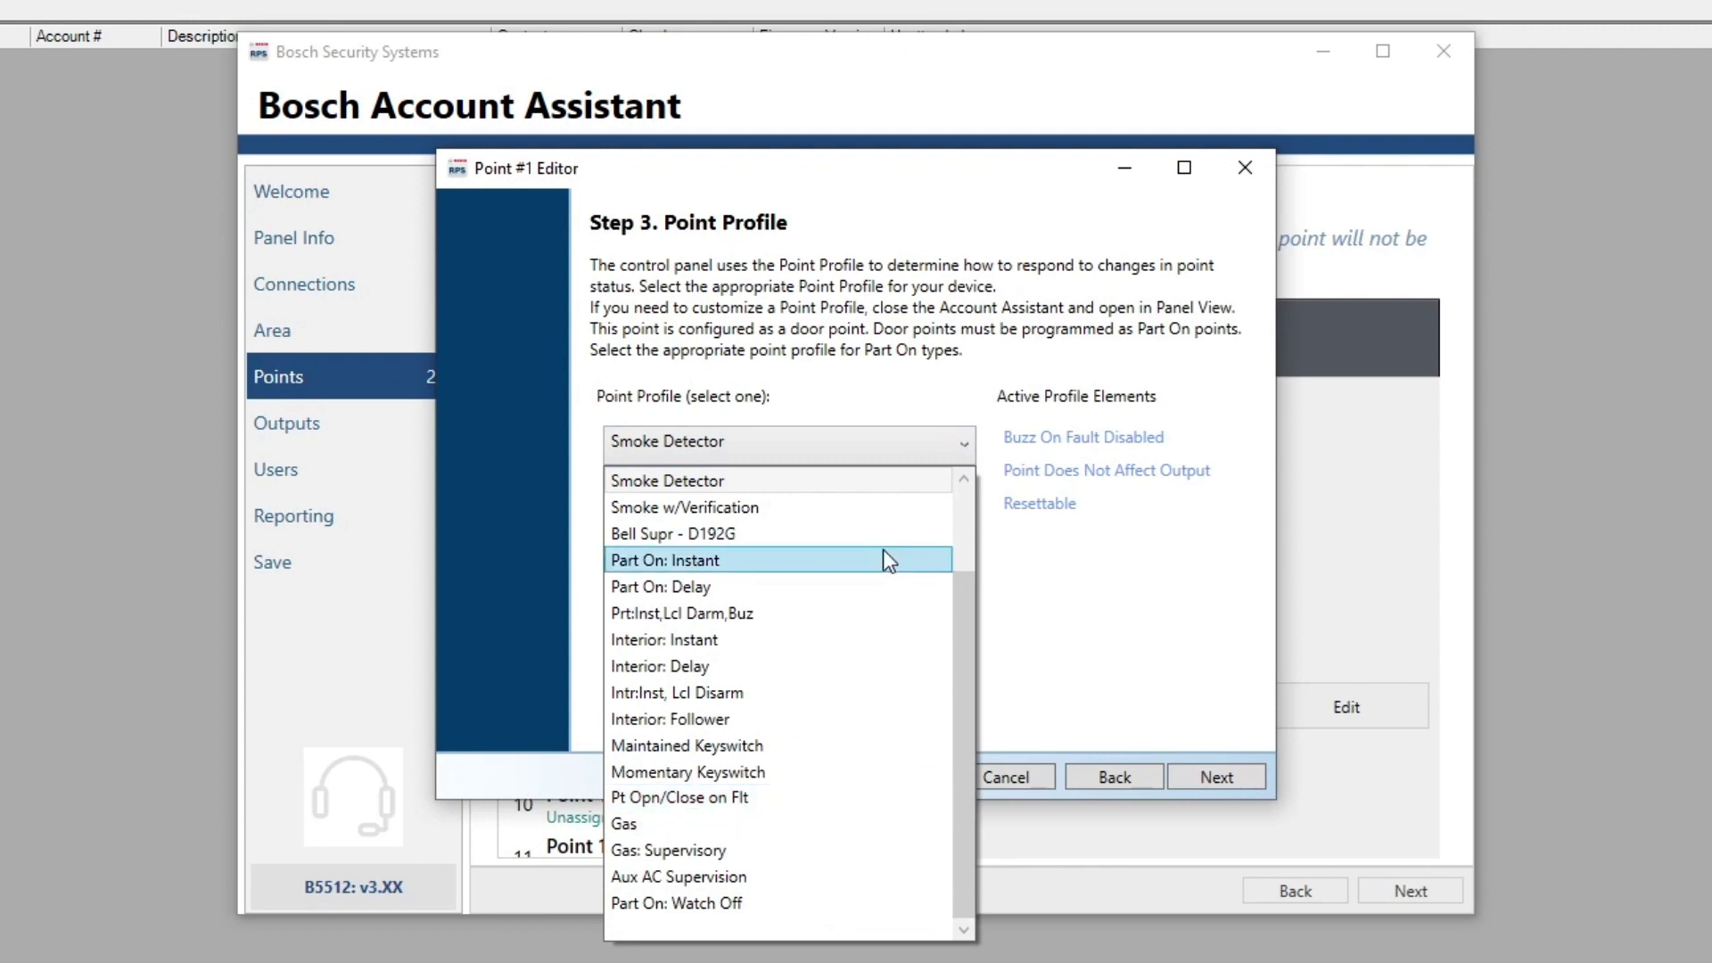
scroll(883, 549, "up", 2)
left_click(768, 692)
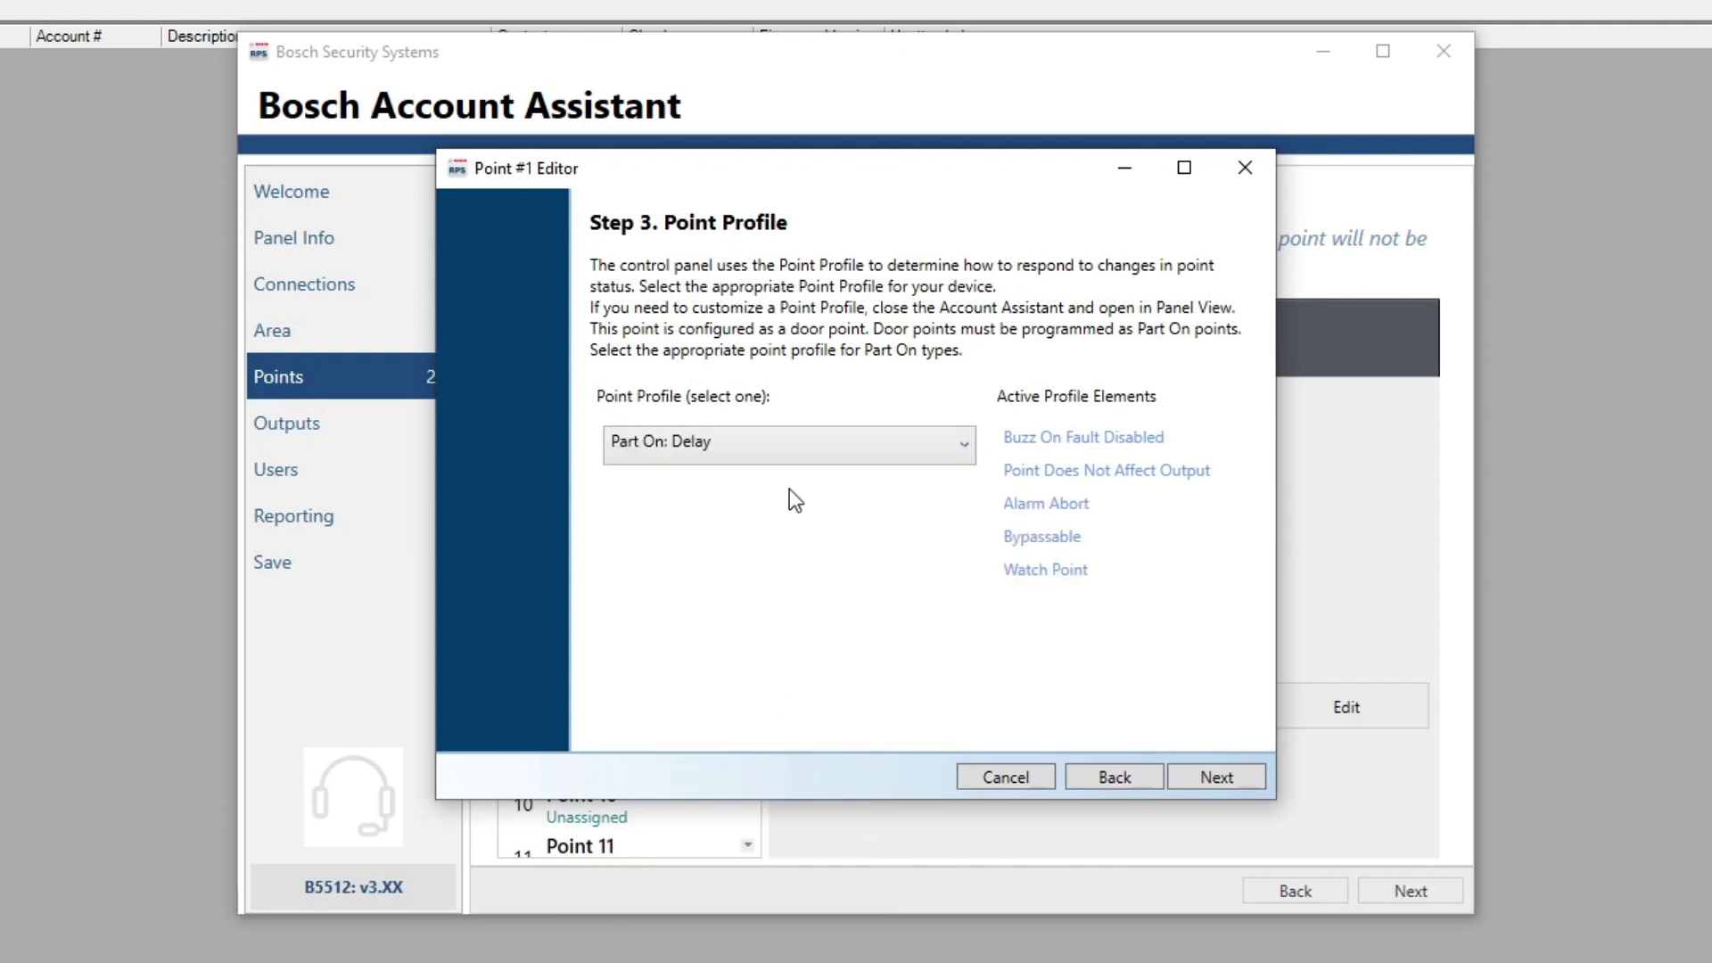
left_click(789, 444)
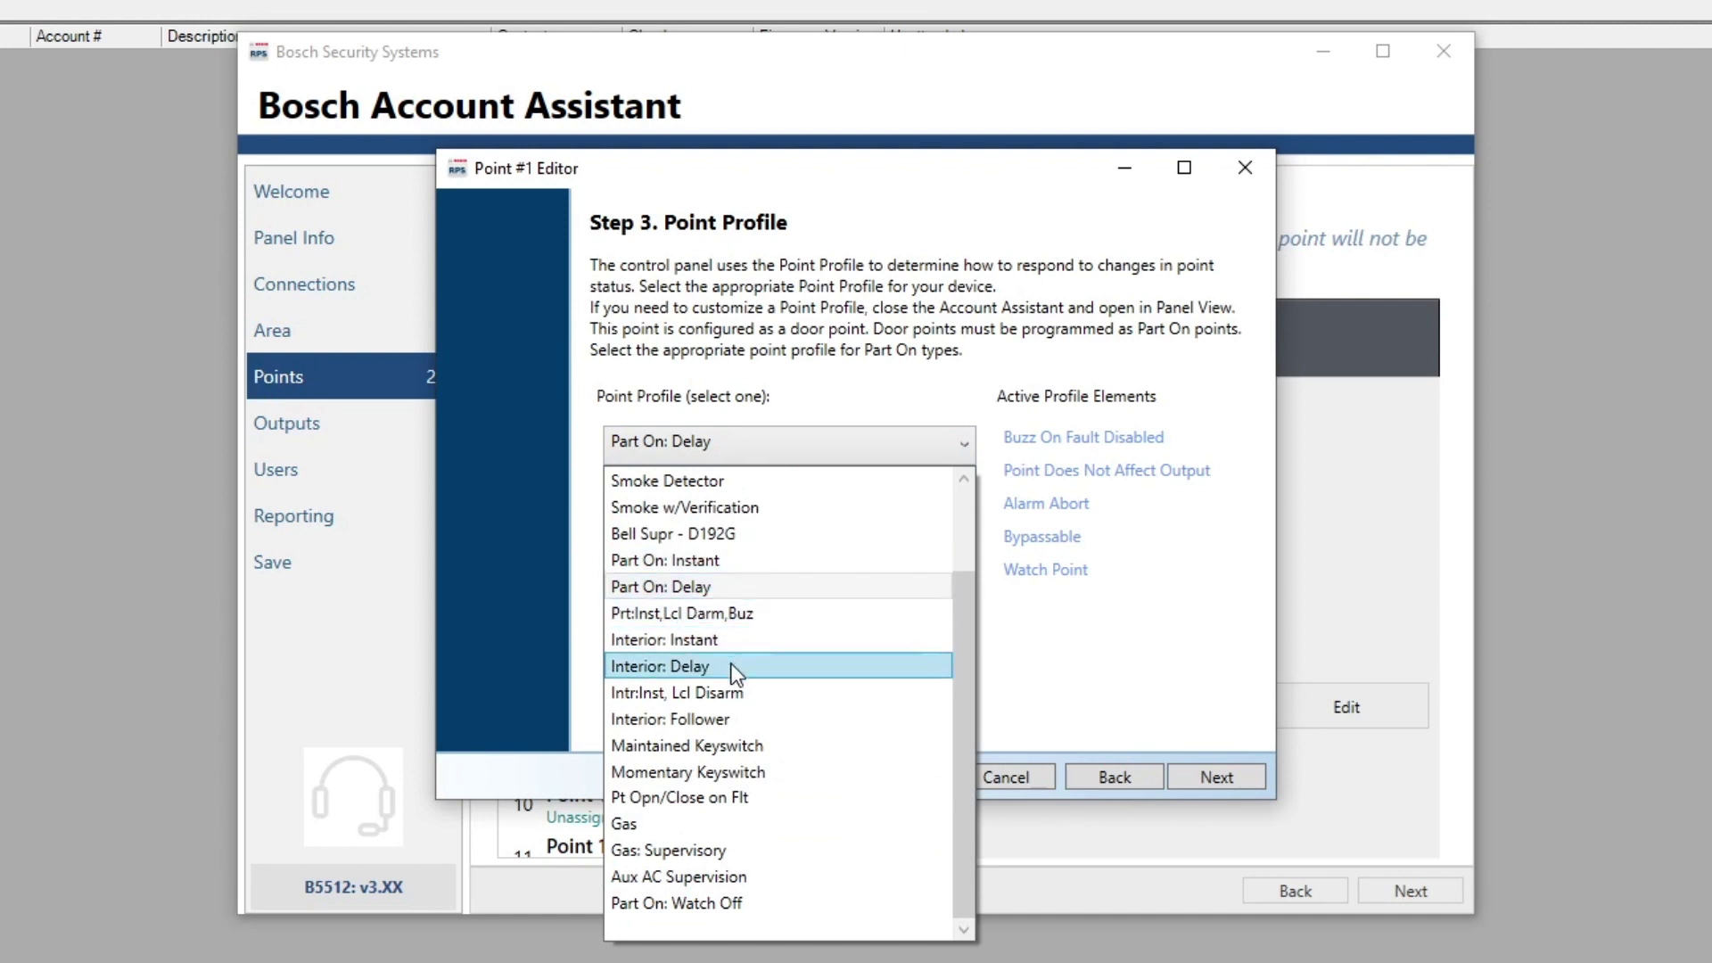
left_click(1105, 700)
left_click(1213, 774)
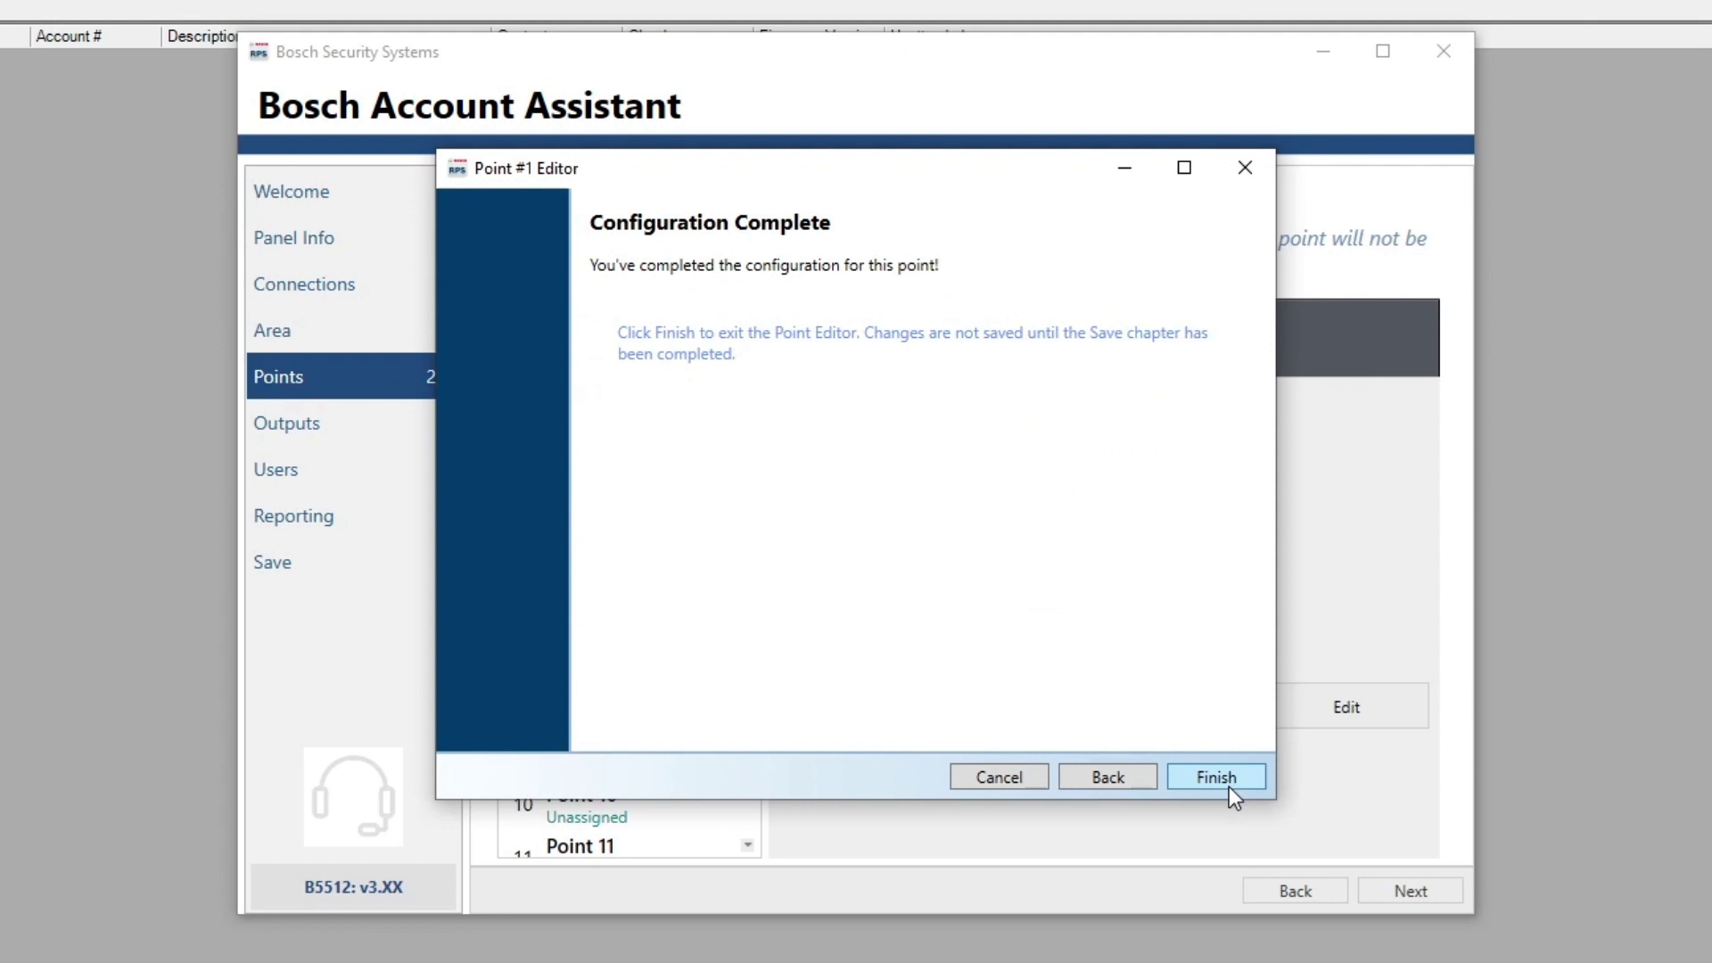
left_click(1215, 783)
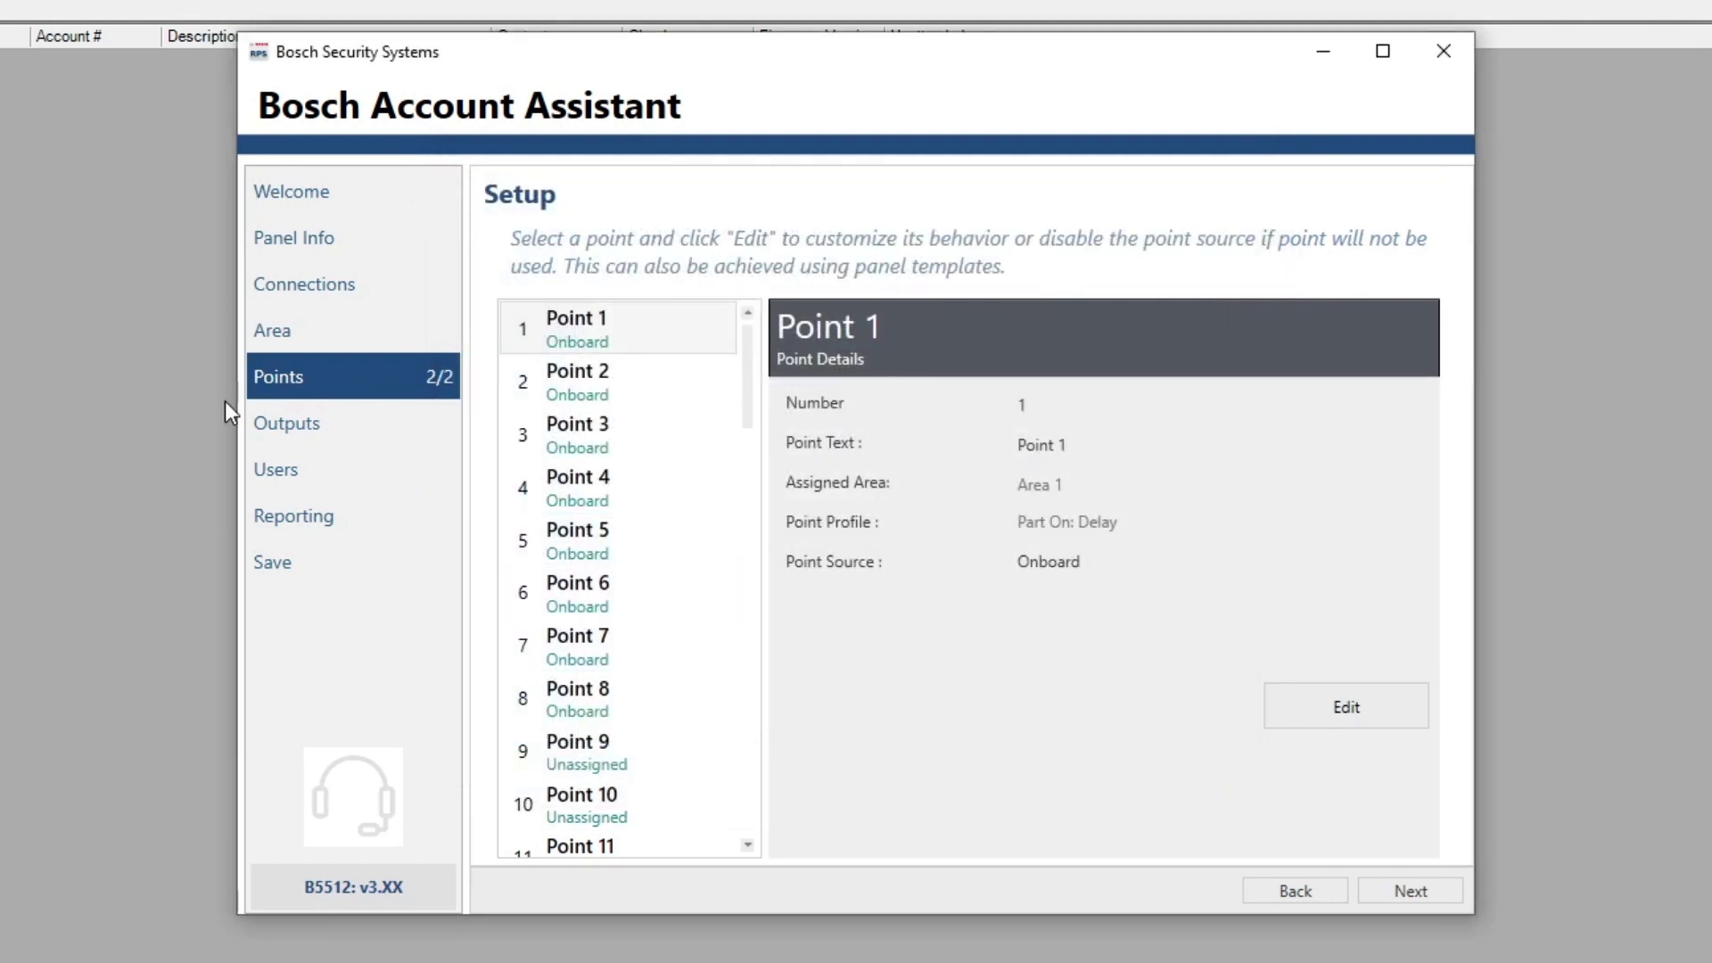
Step through the output names and area-wide outputs pages to the users list
left_click(1415, 897)
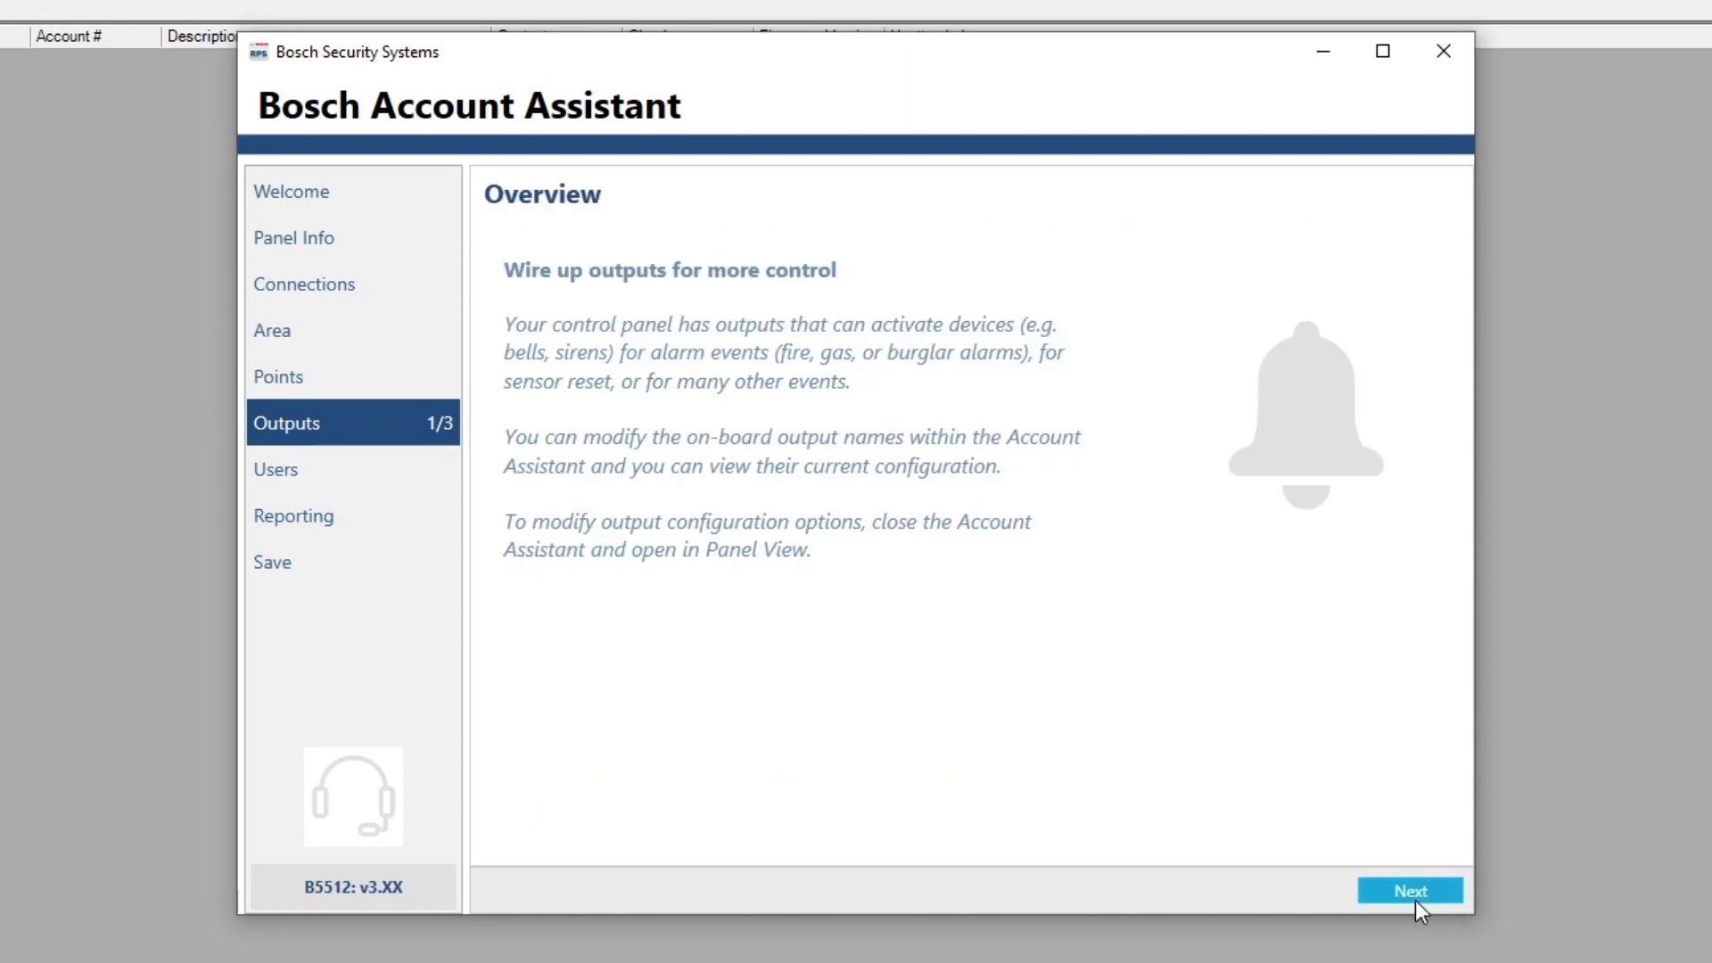
left_click(1416, 899)
left_click(1396, 890)
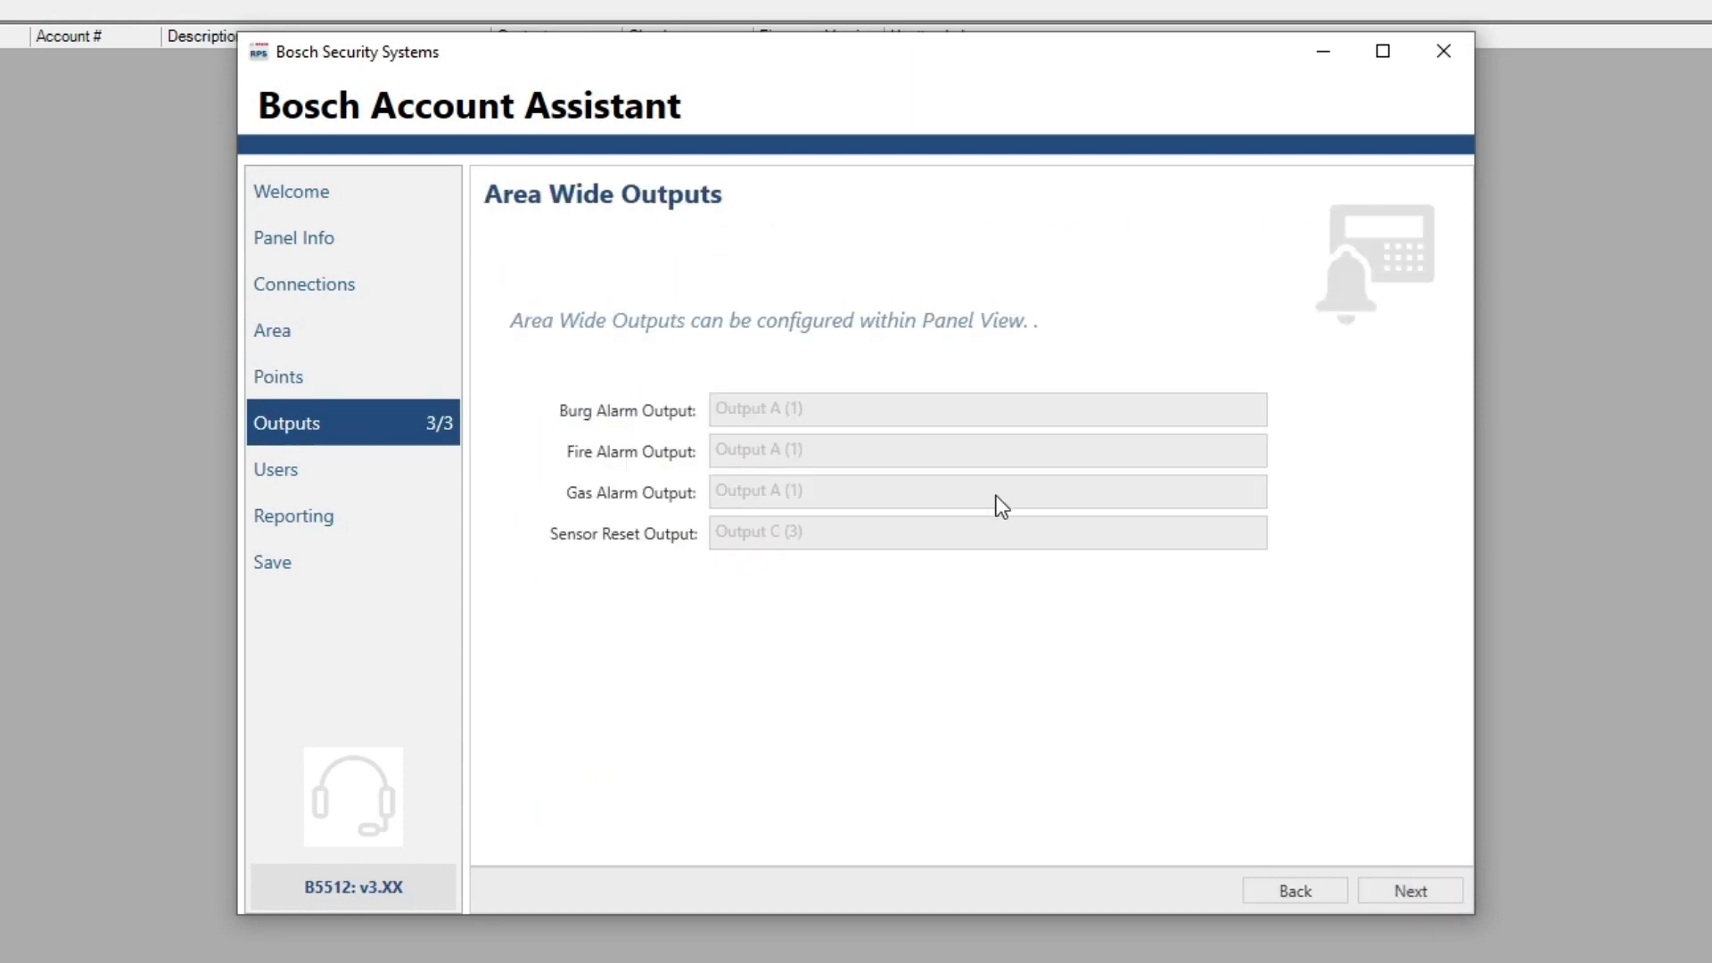
left_click(1395, 890)
left_click(1395, 890)
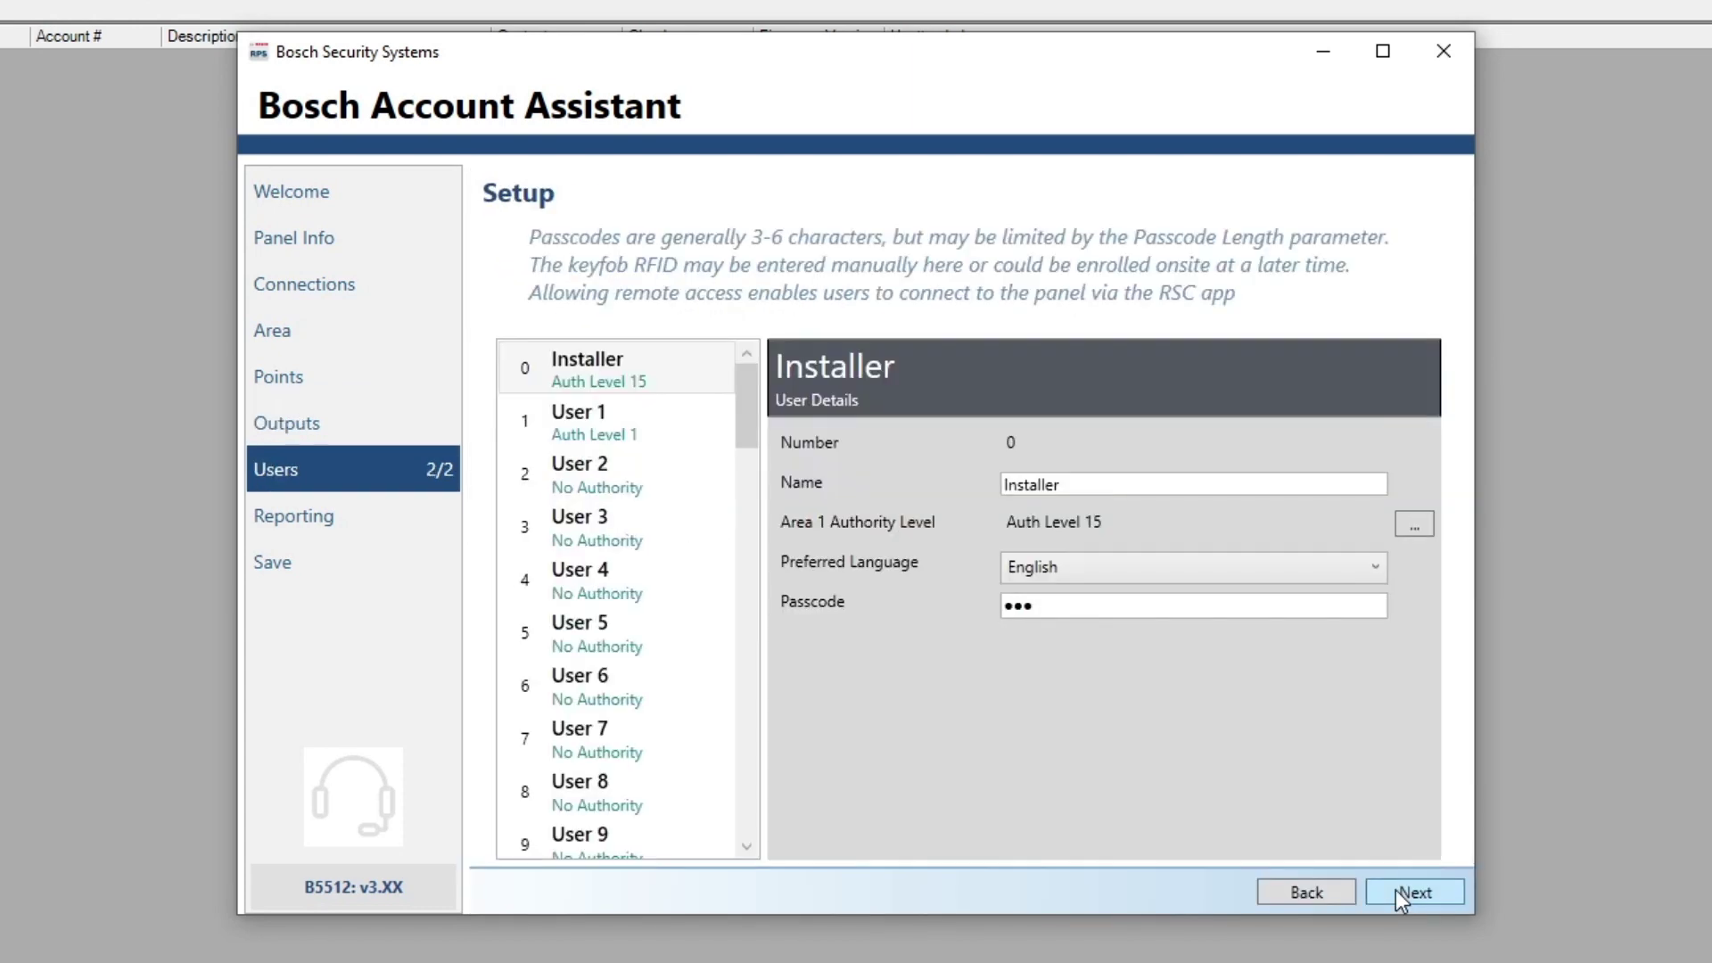
View the Installer, User 1 and User 2 details, then advance to communication technology setup
left_click(678, 385)
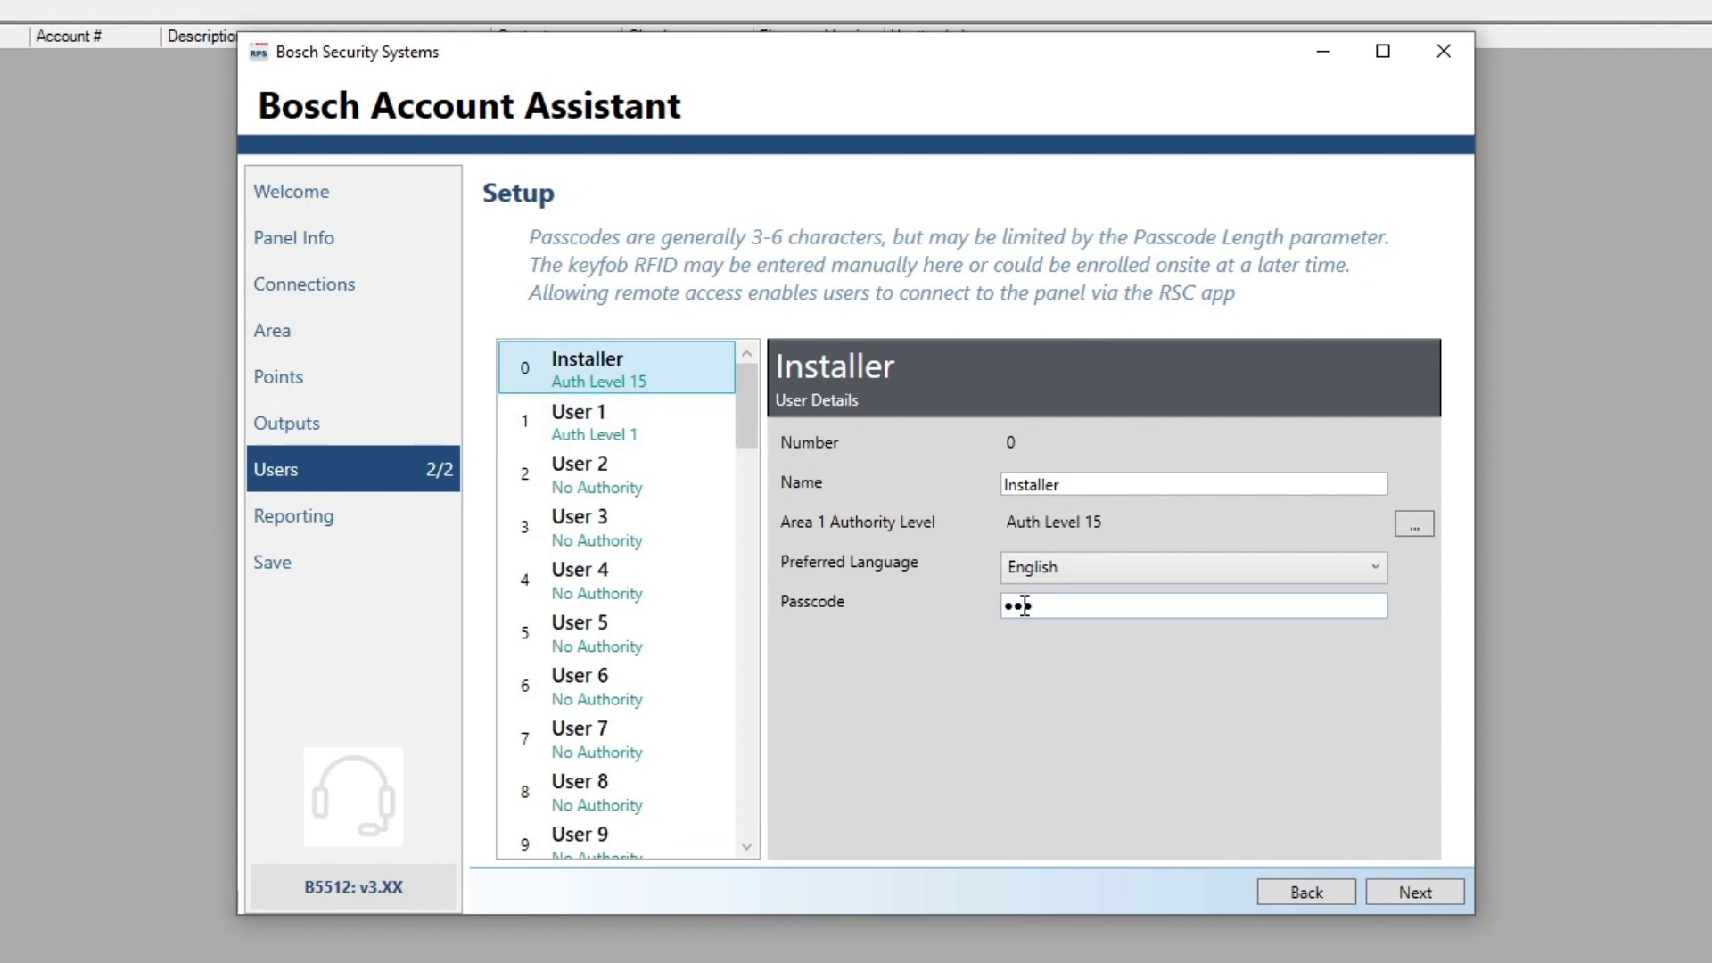
left_click(672, 431)
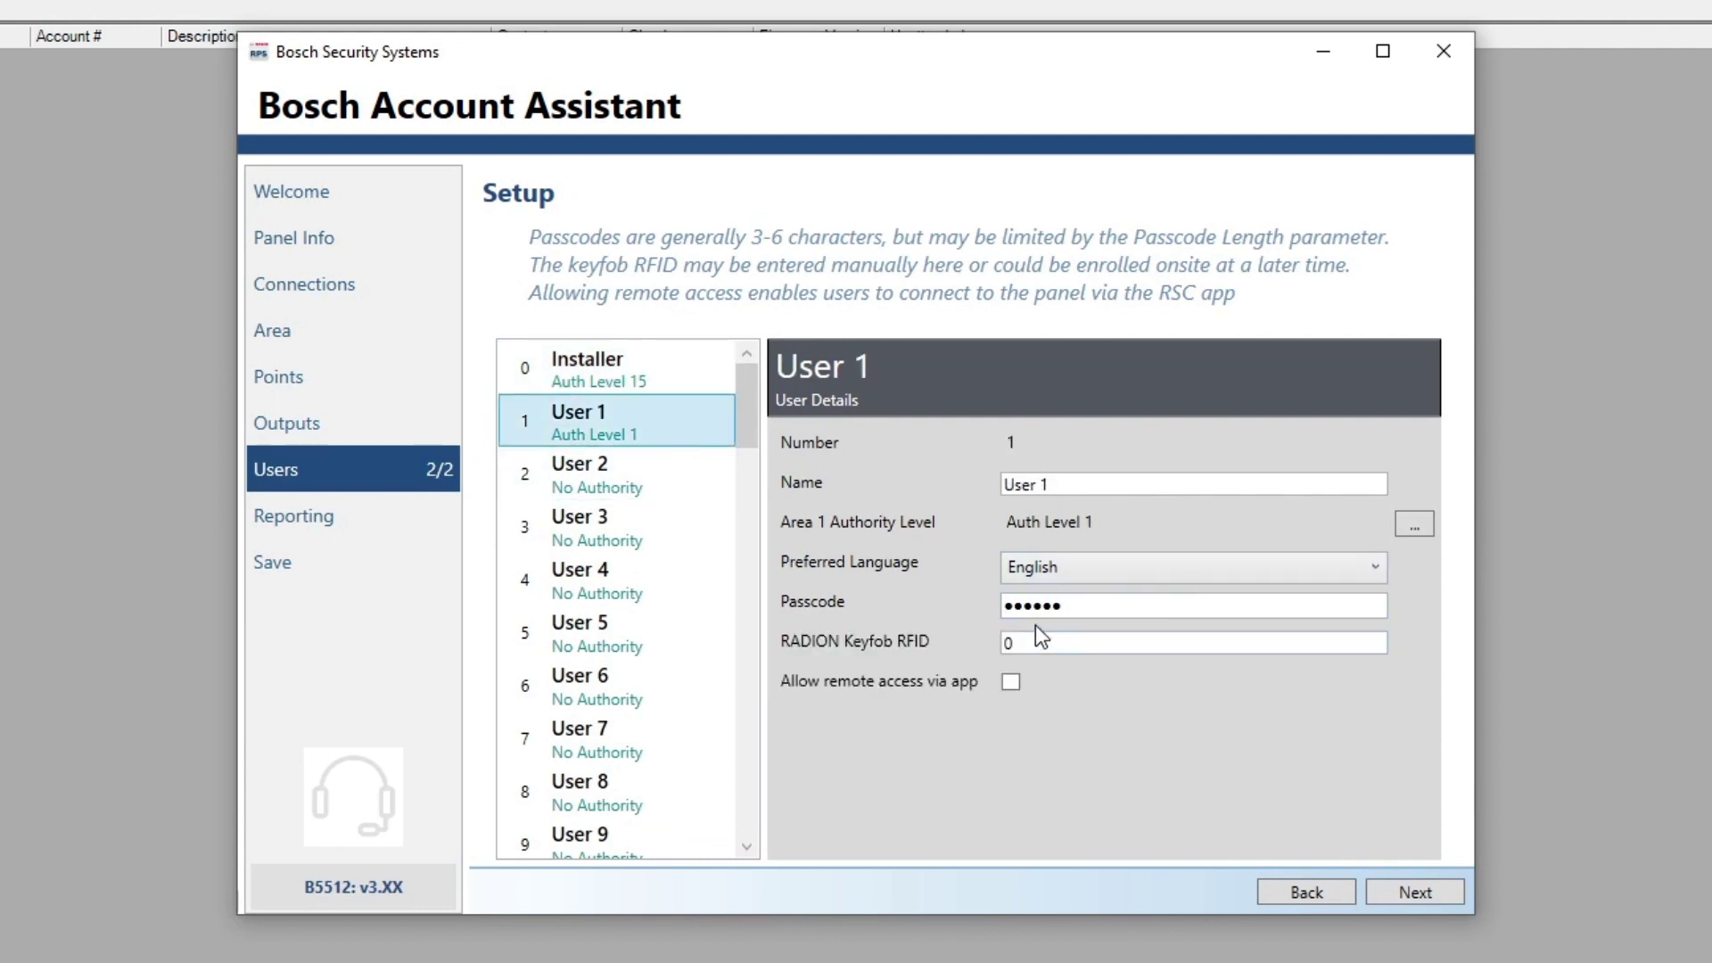
left_click(1013, 615)
left_click(710, 478)
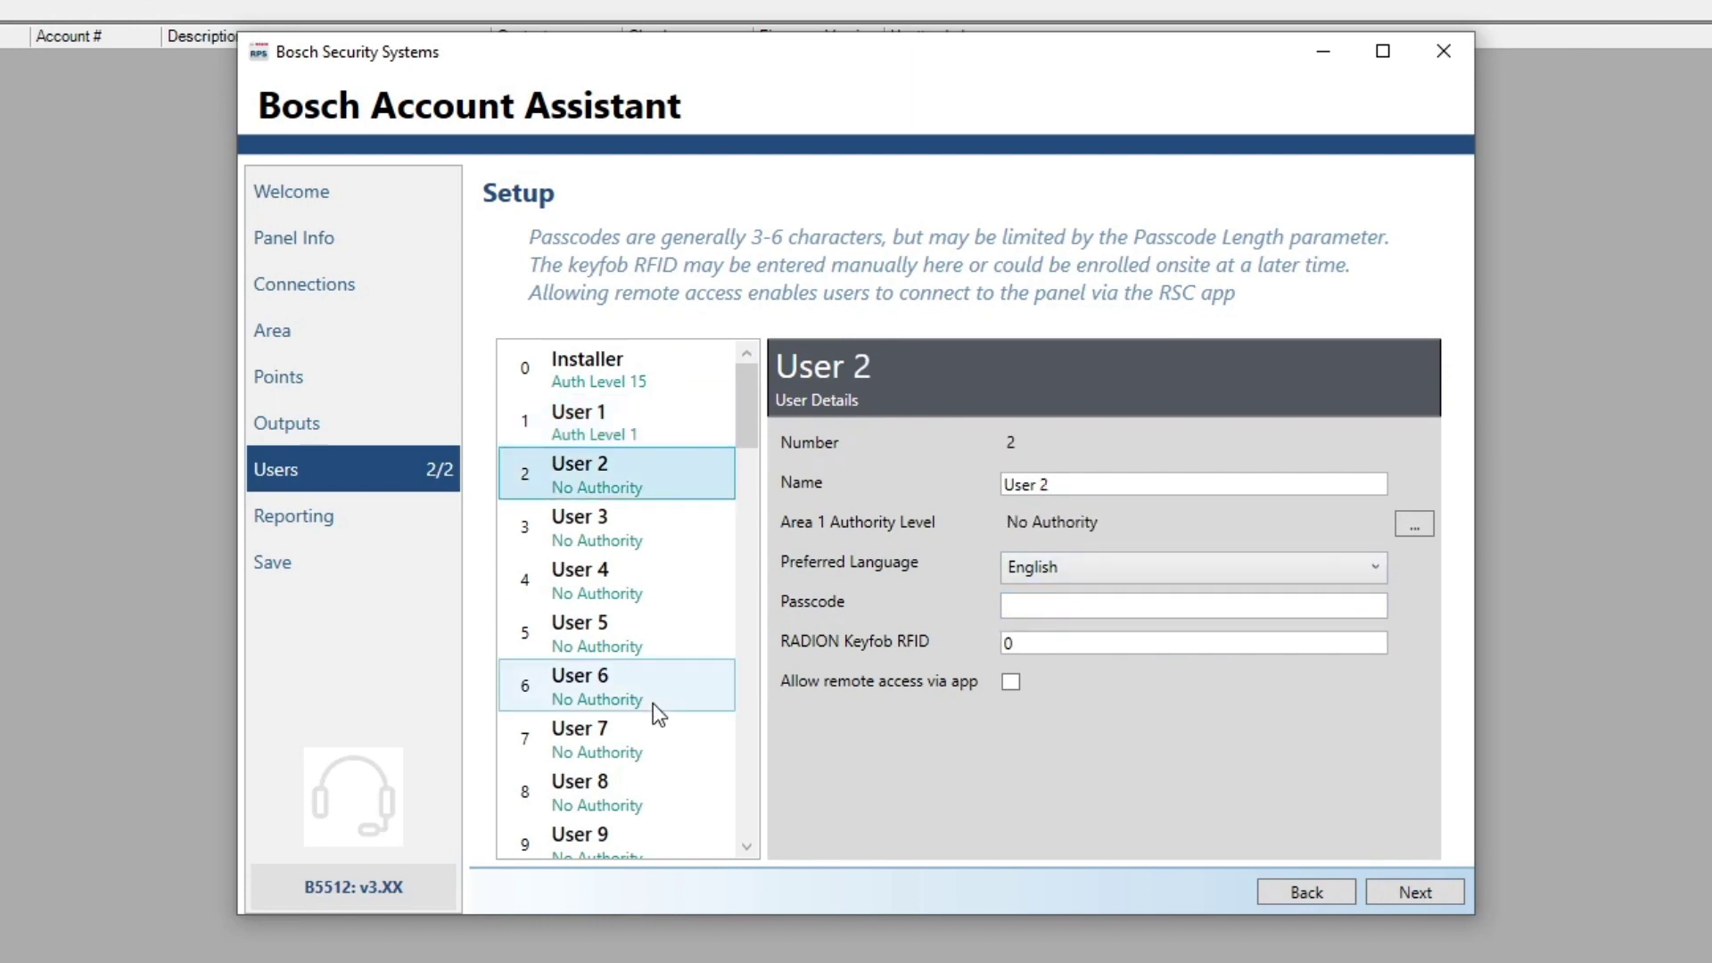
scroll(653, 703, "down", 14)
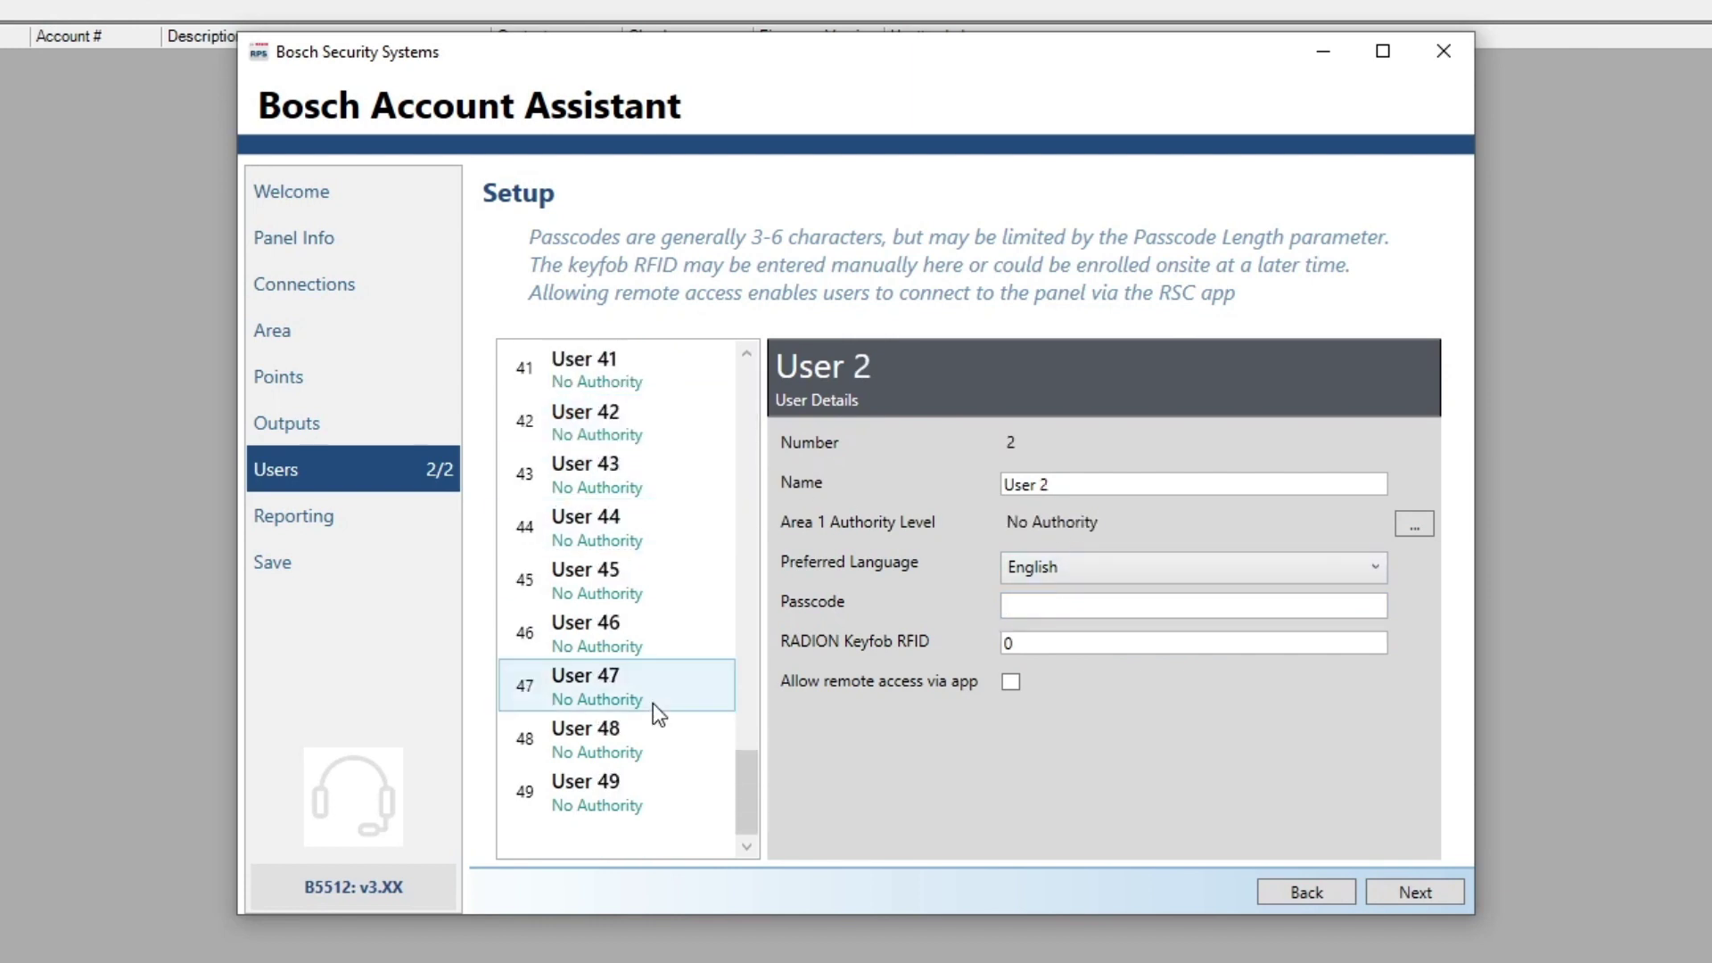
left_click(1423, 896)
left_click(1418, 889)
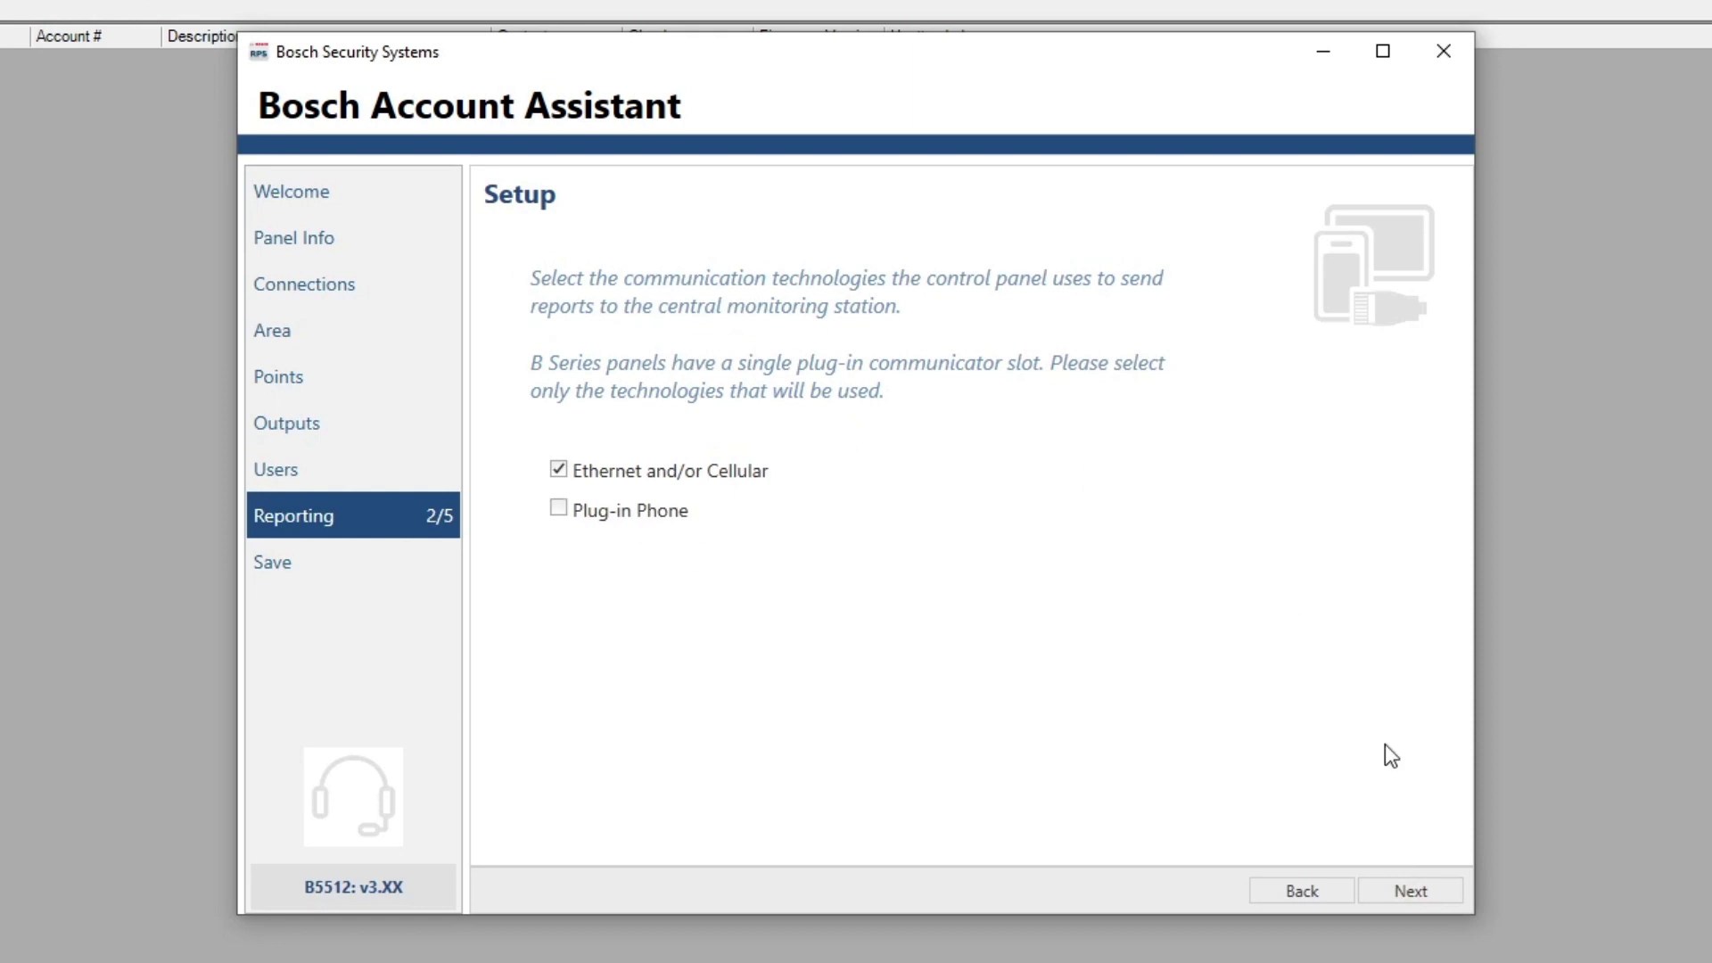
Pass Network Destinations and Report Routing, choose Open RPS Panel View, and save the account
left_click(1435, 888)
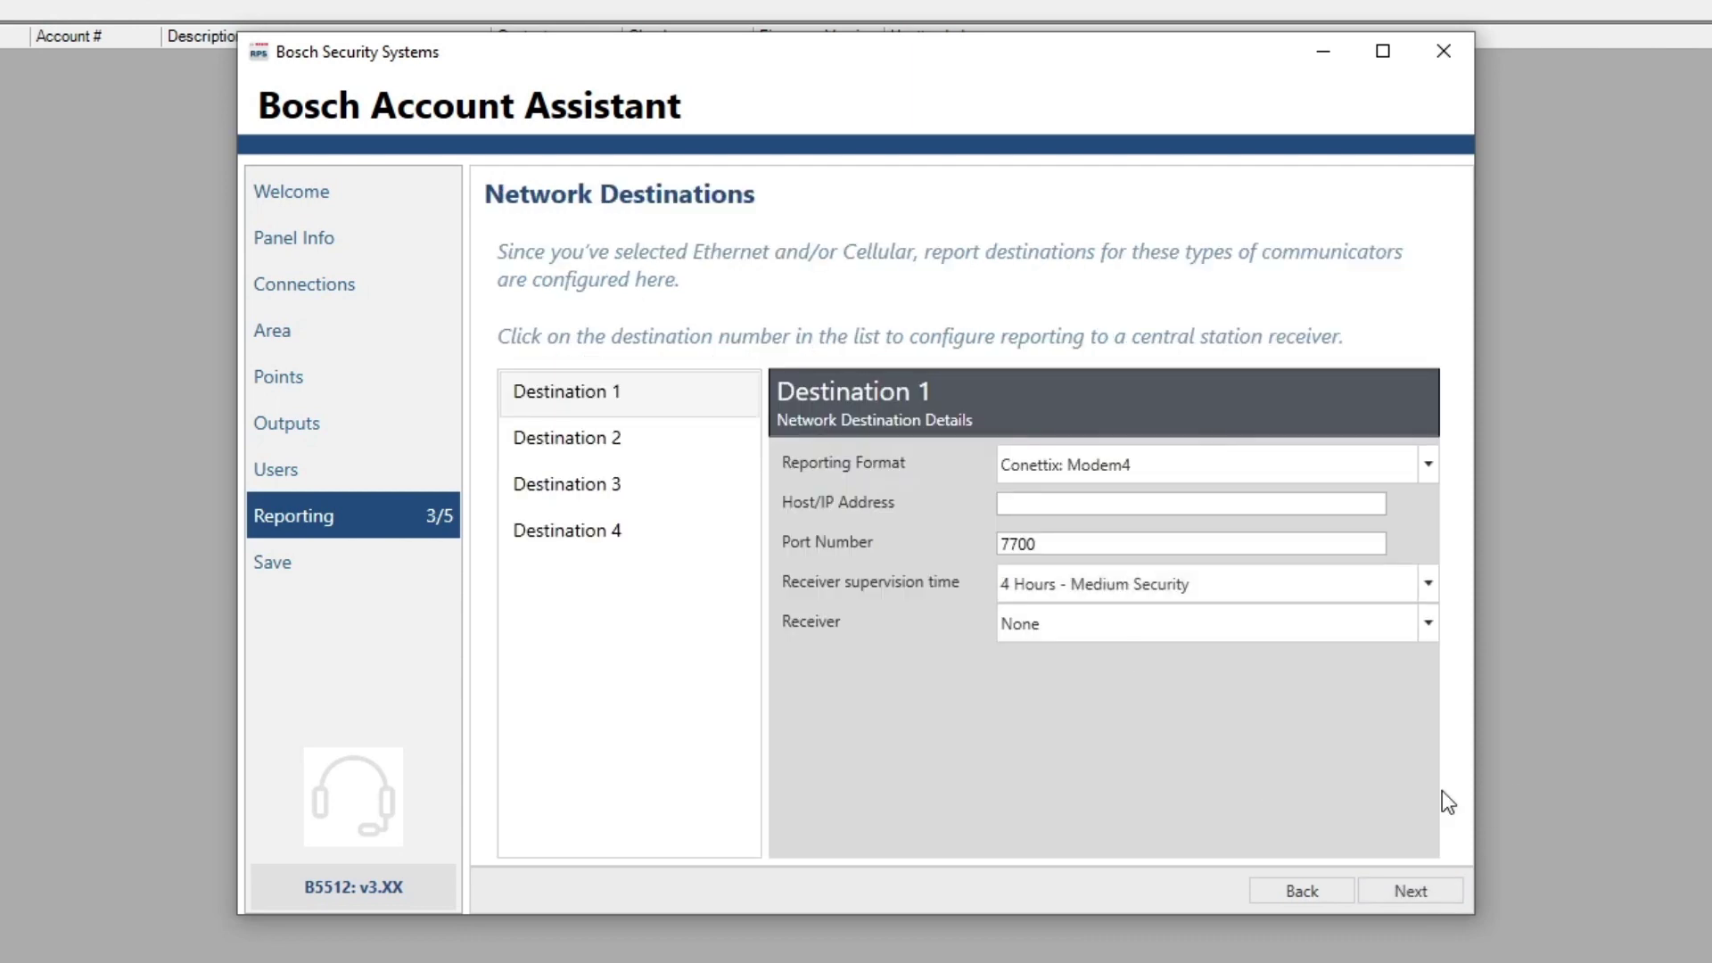
left_click(1422, 889)
left_click(1421, 888)
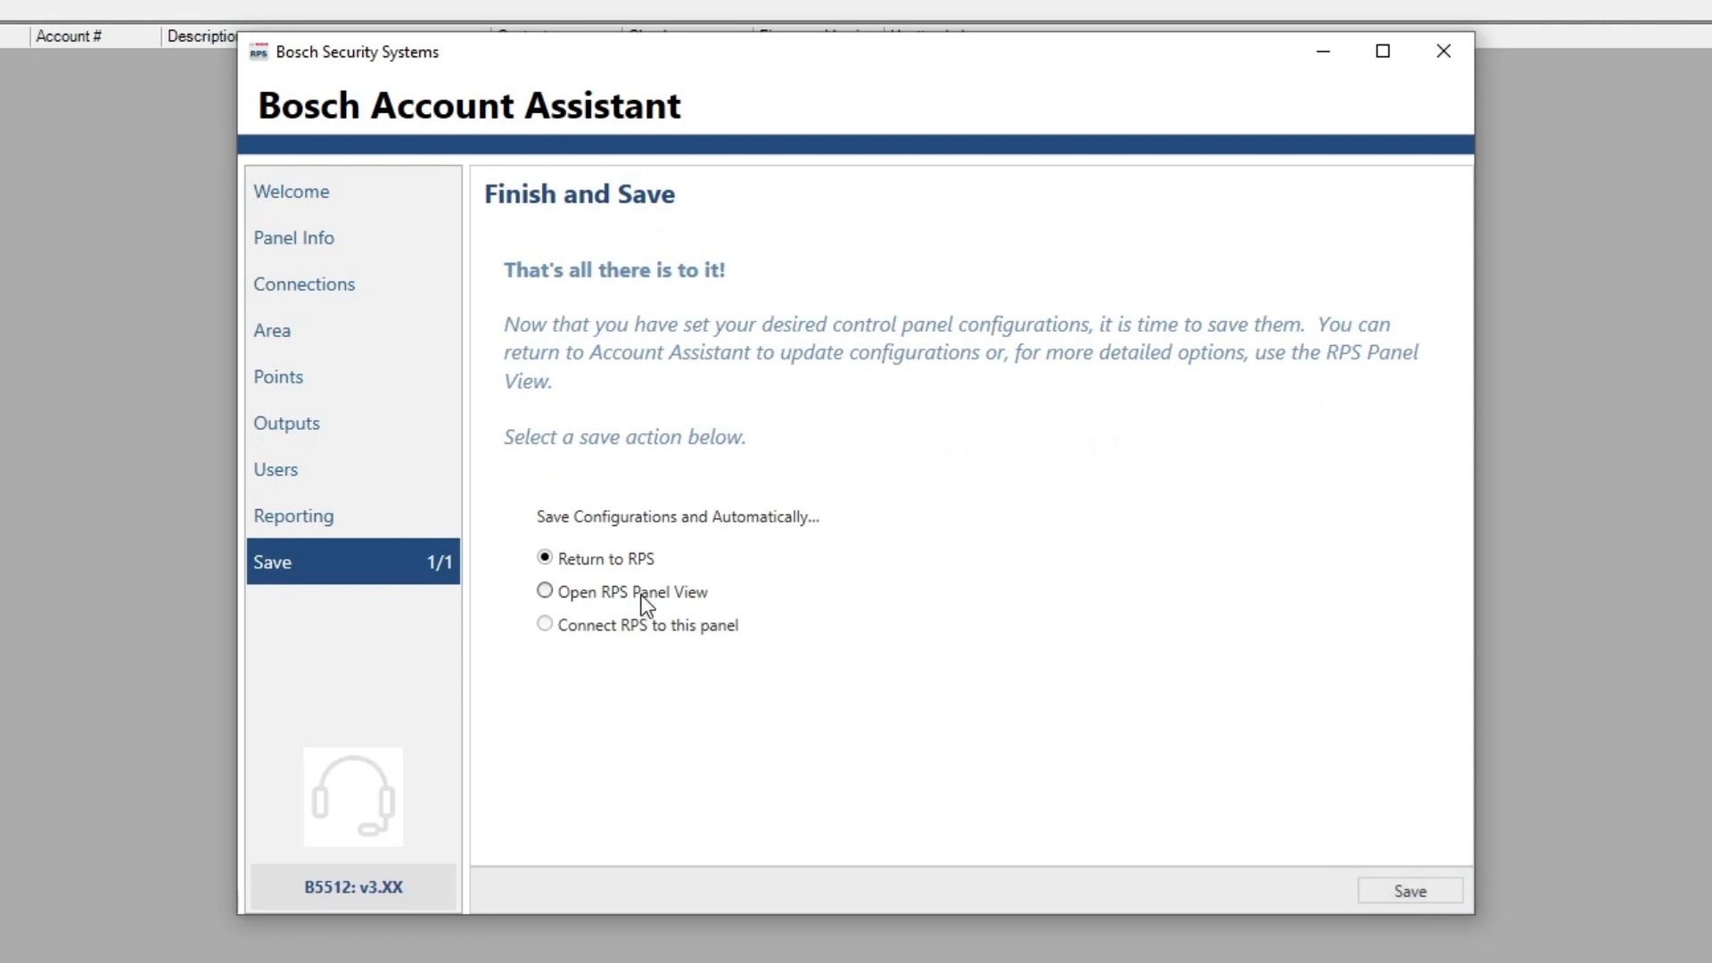
left_click(644, 594)
left_click(355, 203)
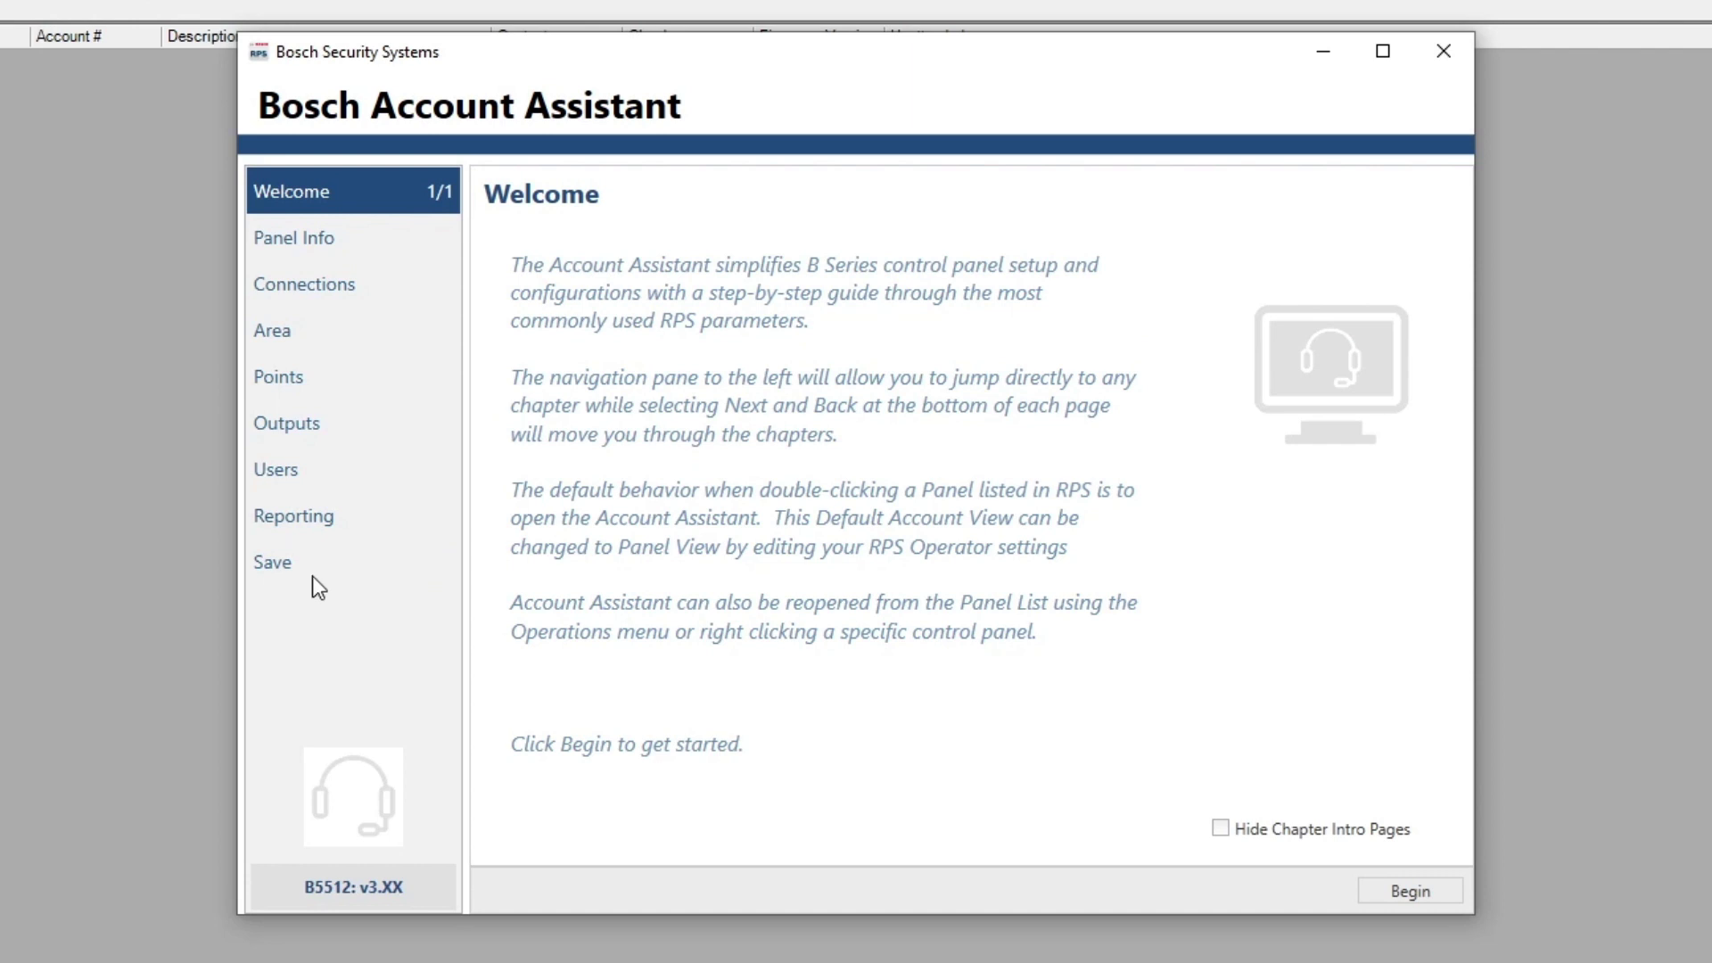
left_click(270, 565)
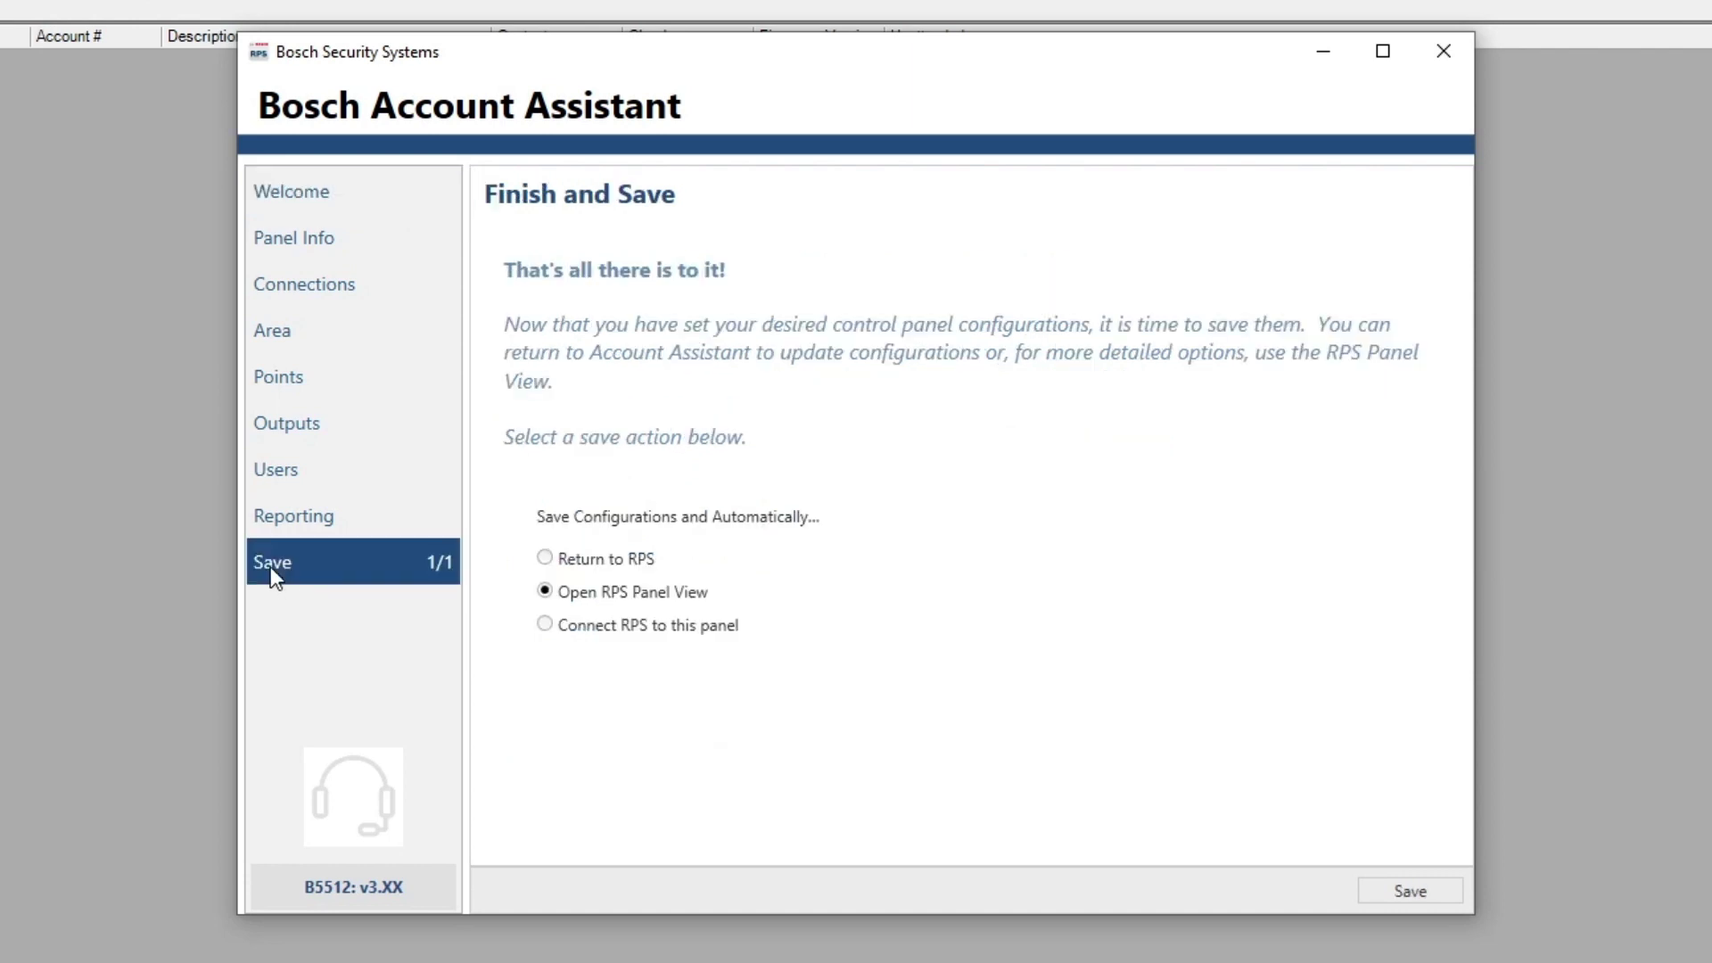
left_click(1444, 896)
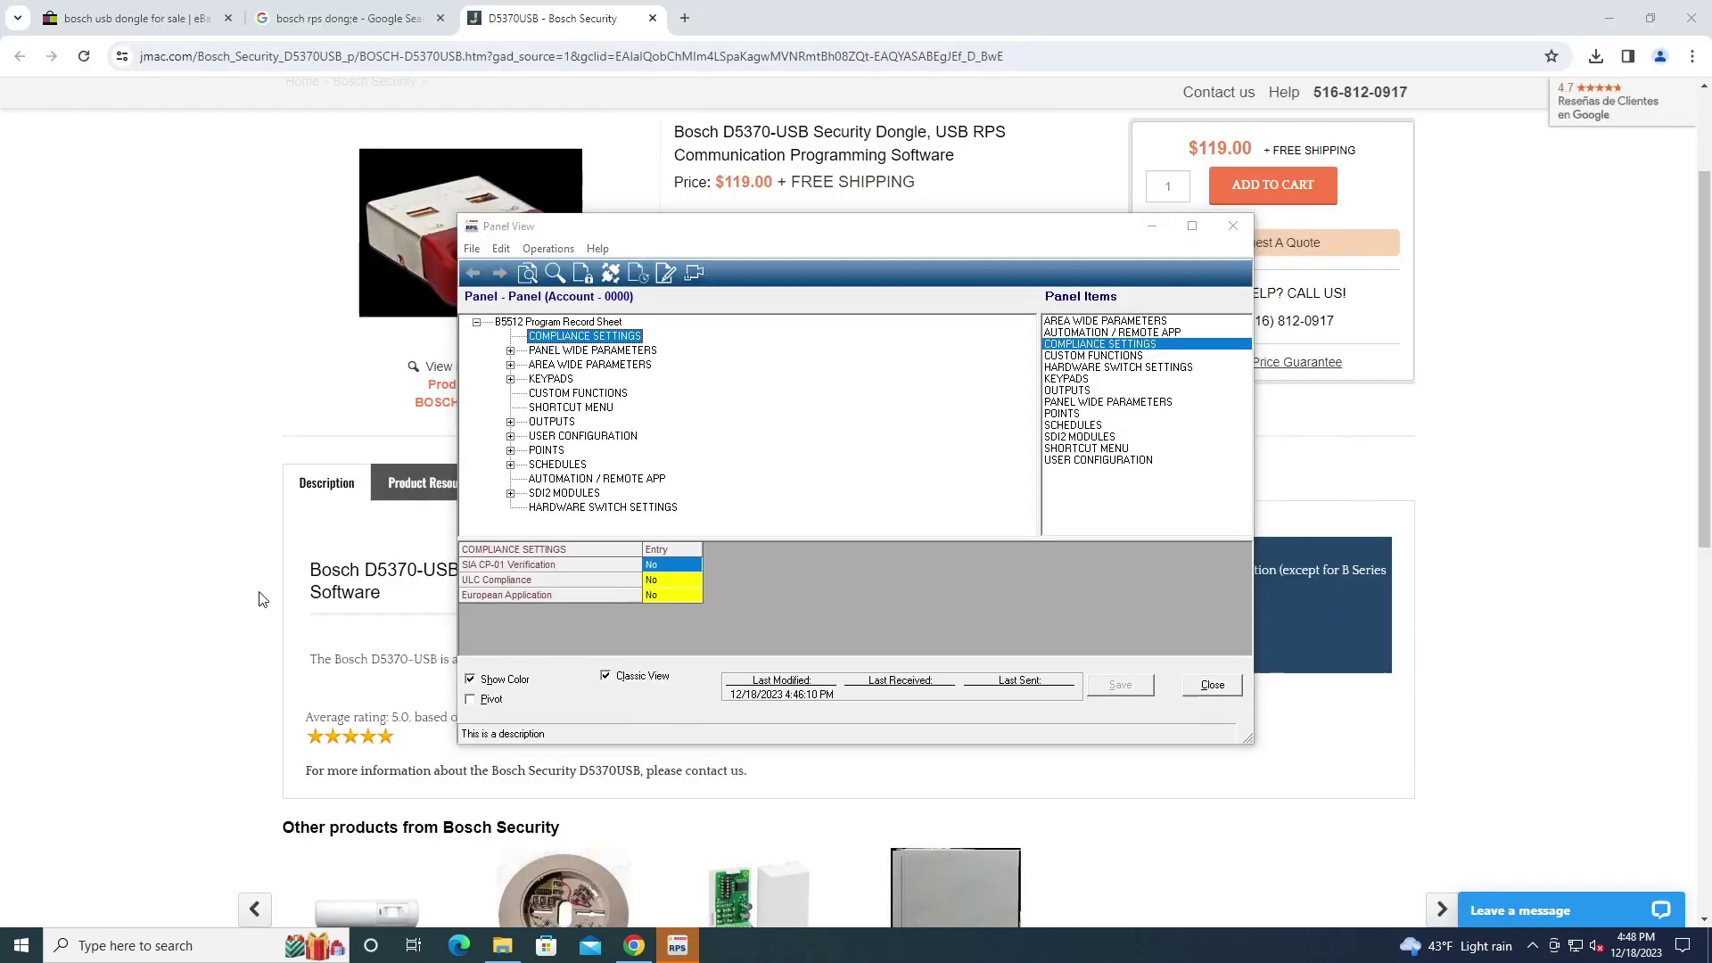
Maximize Panel View, expand Panel Wide Parameters, and show Compliance Settings with all options No
left_click(1191, 226)
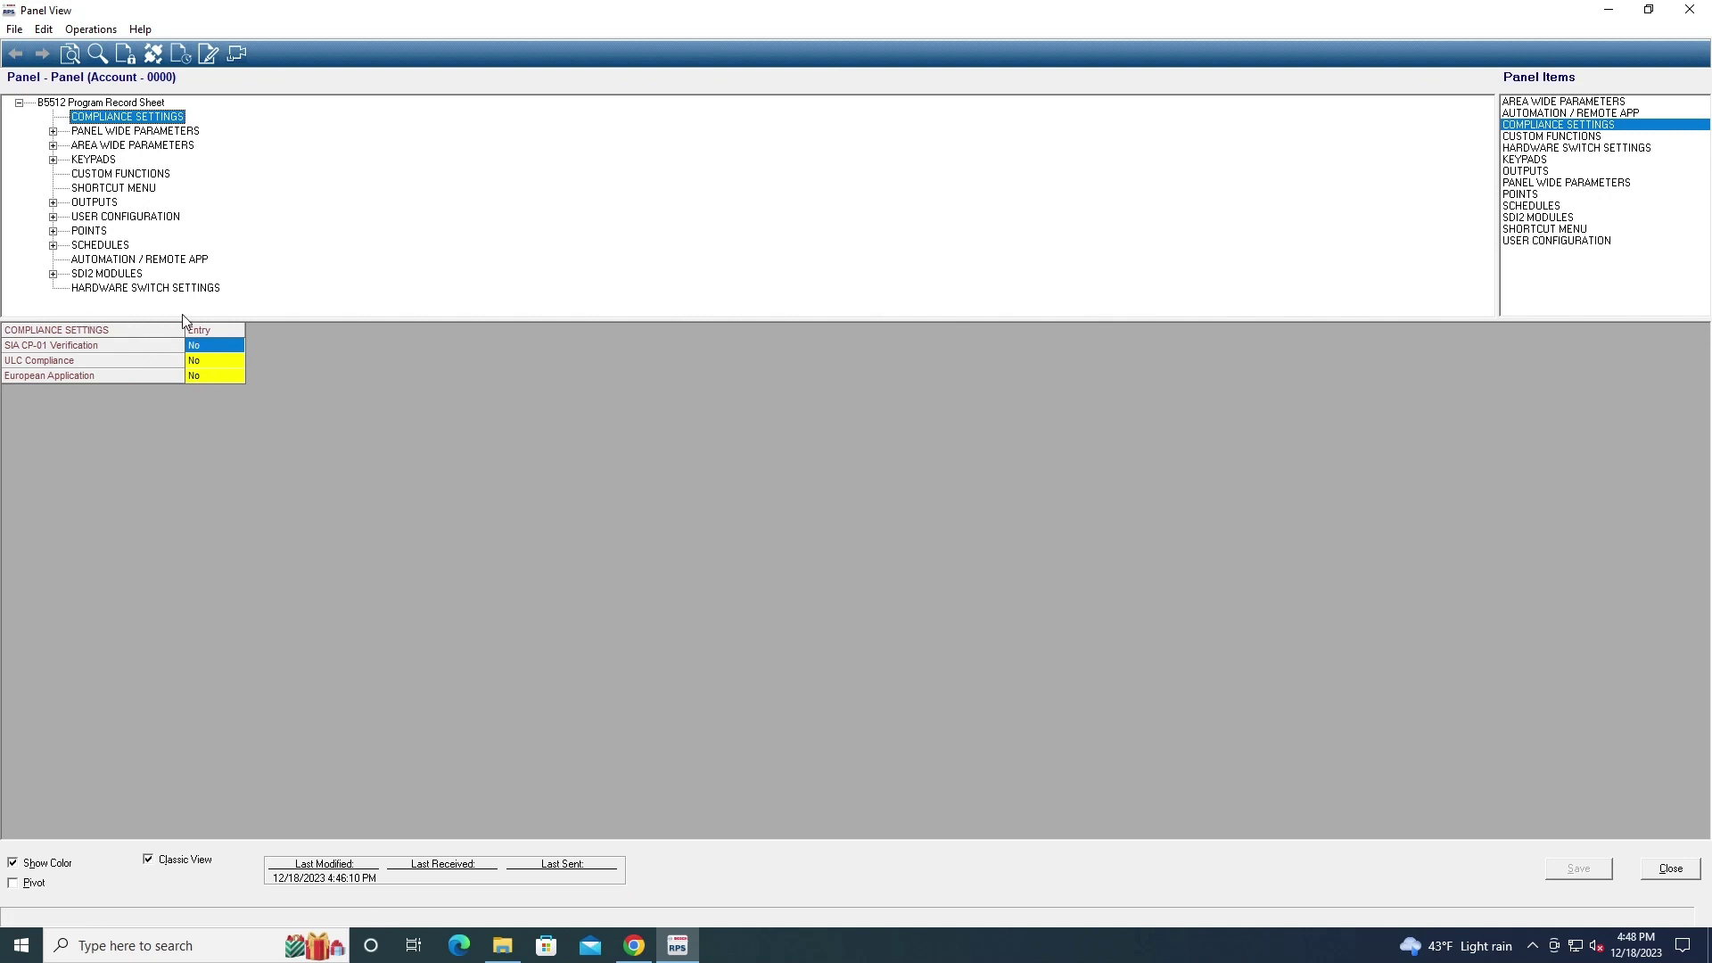
double_click(151, 132)
left_click(140, 104)
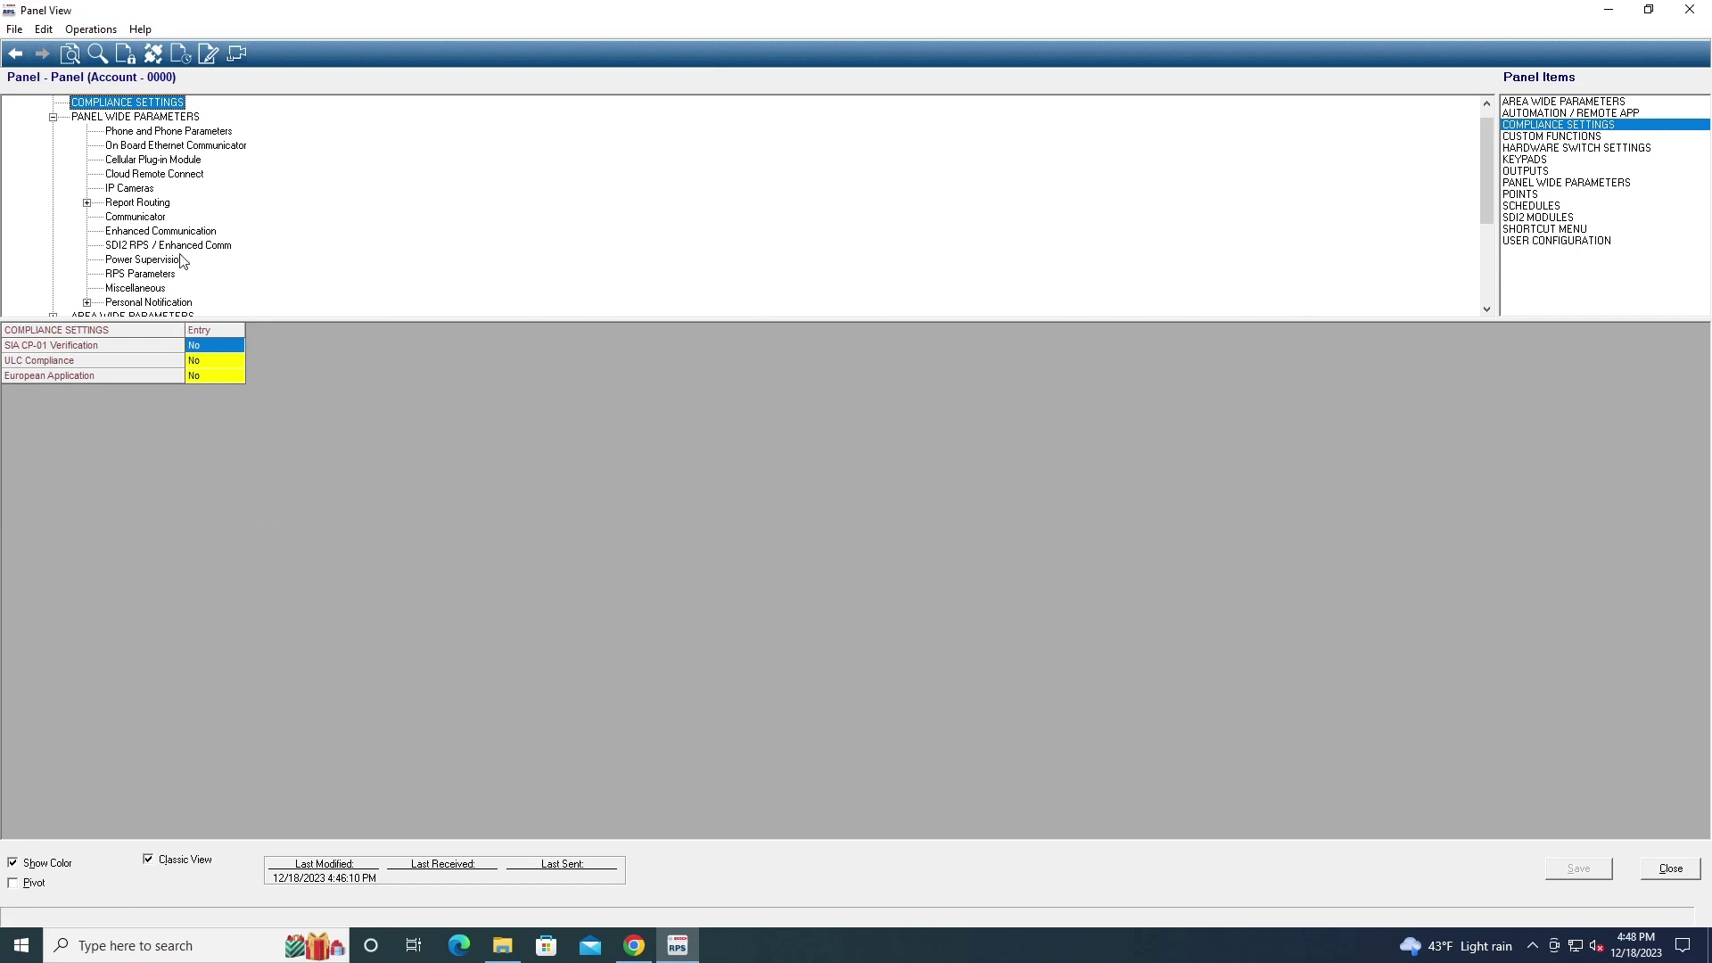
Check Phone Parameters leaving DTMF Dialing at Yes, then view On Board Ethernet Communicator settings
left_click(137, 117)
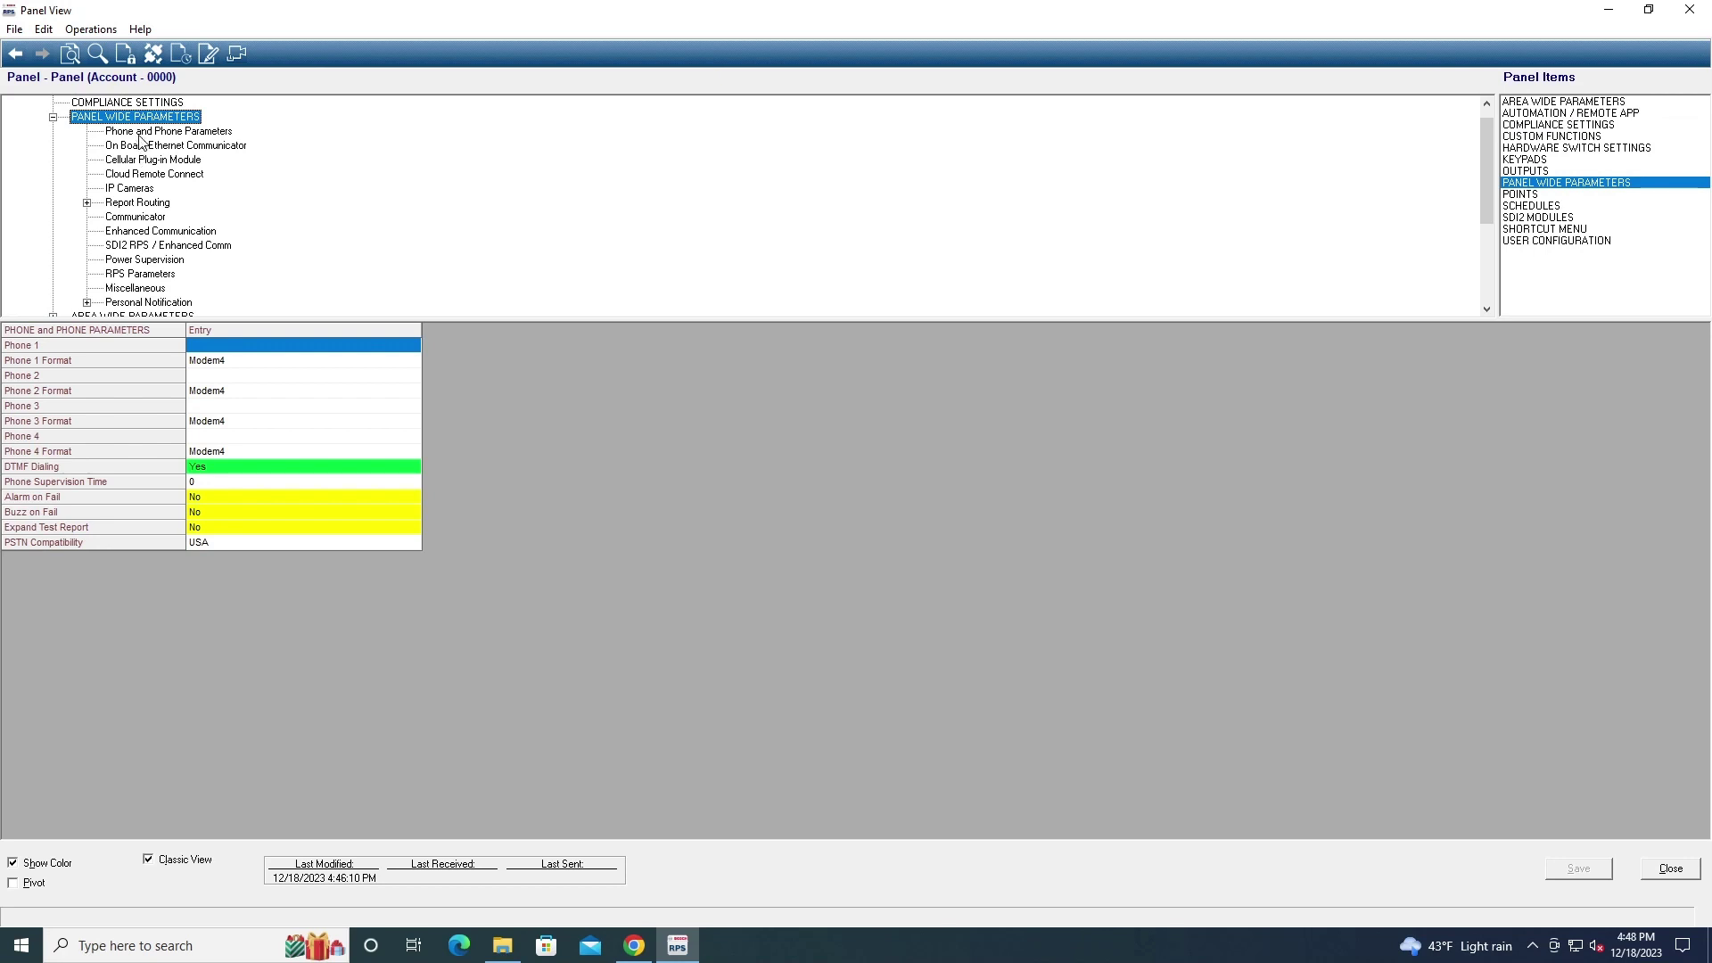
left_click(141, 132)
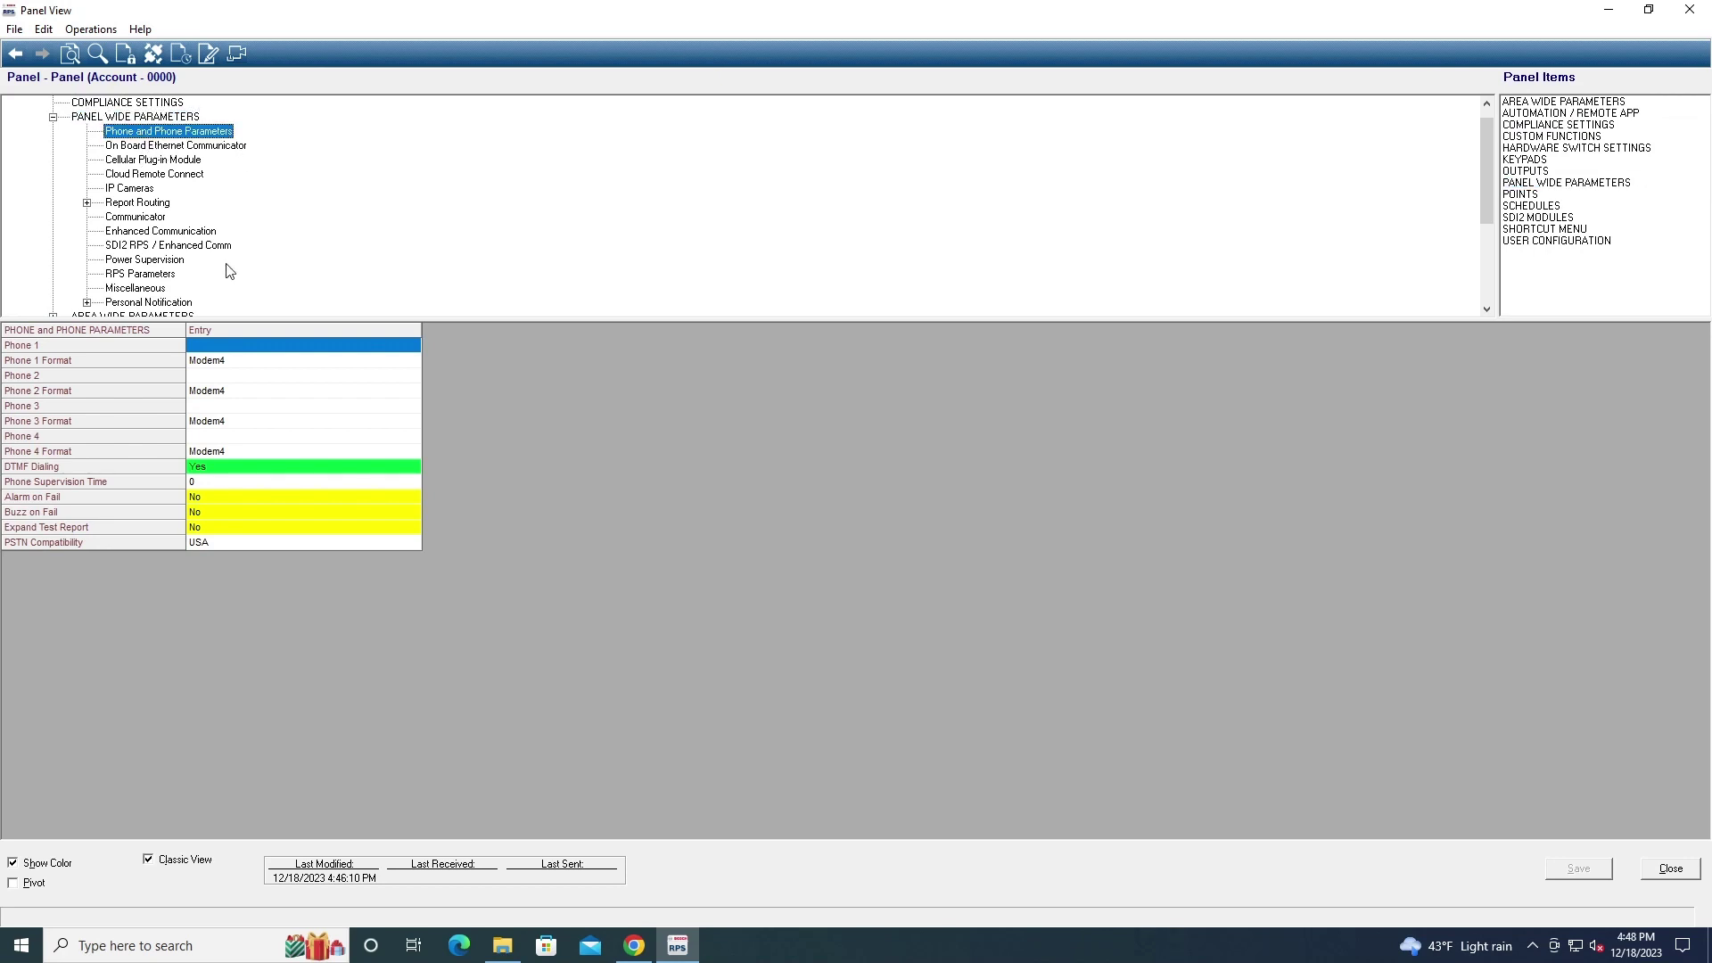
double_click(227, 469)
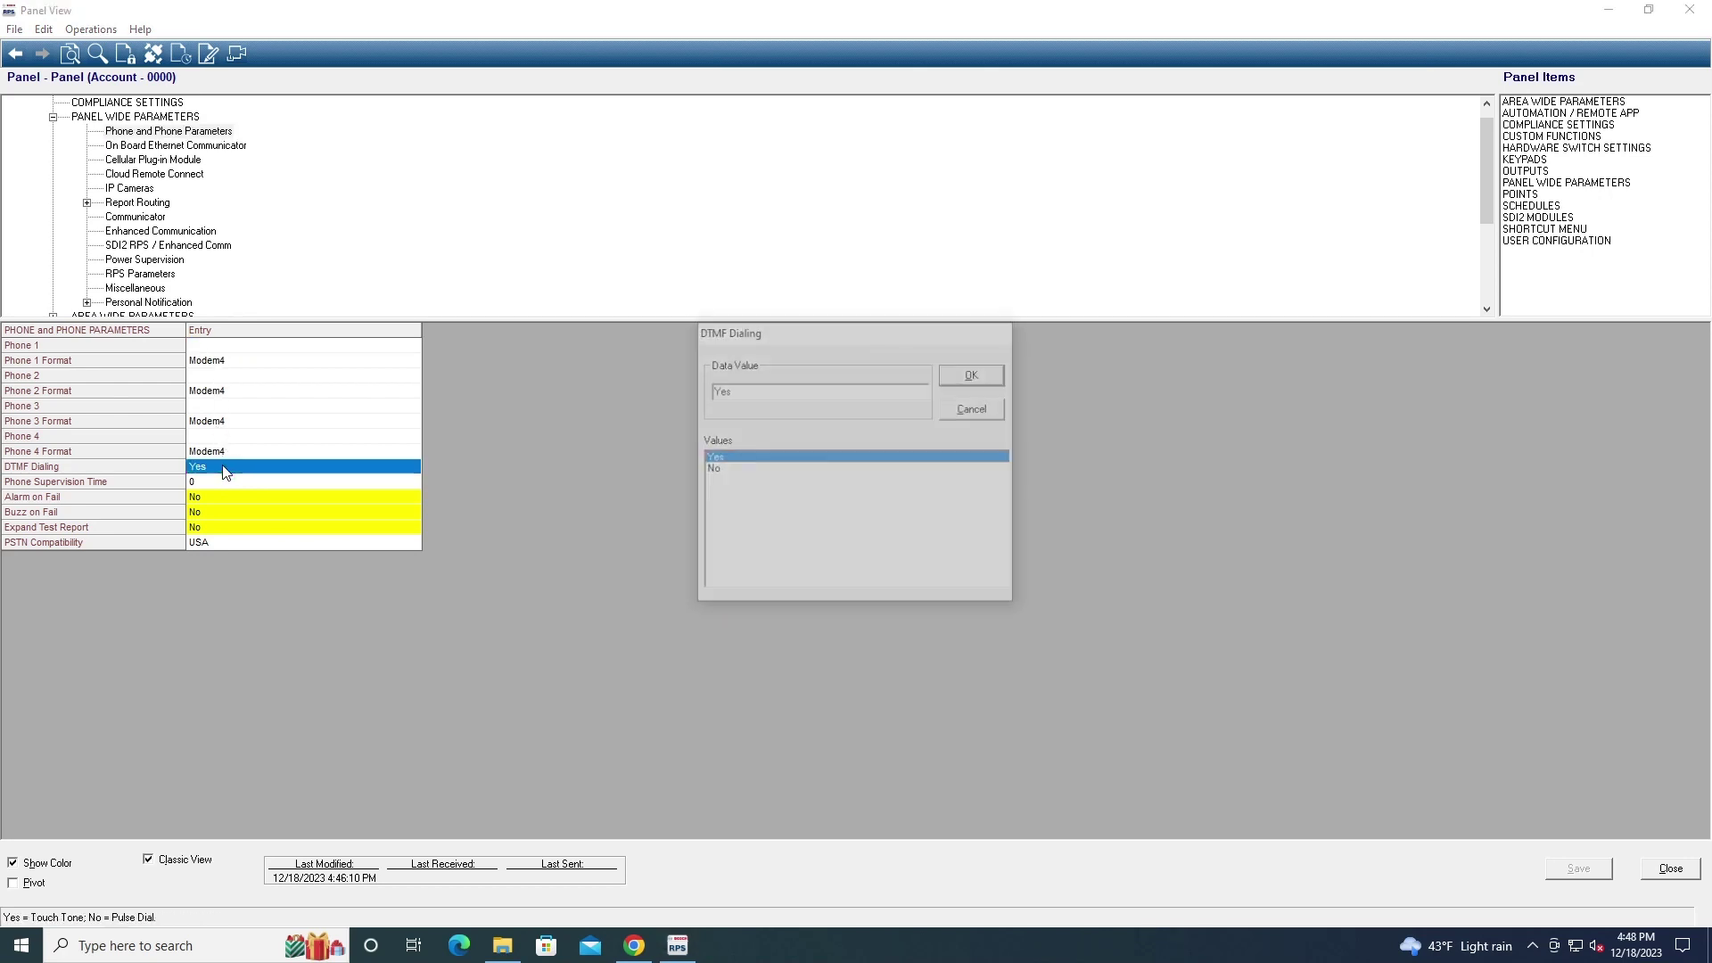
left_click(974, 410)
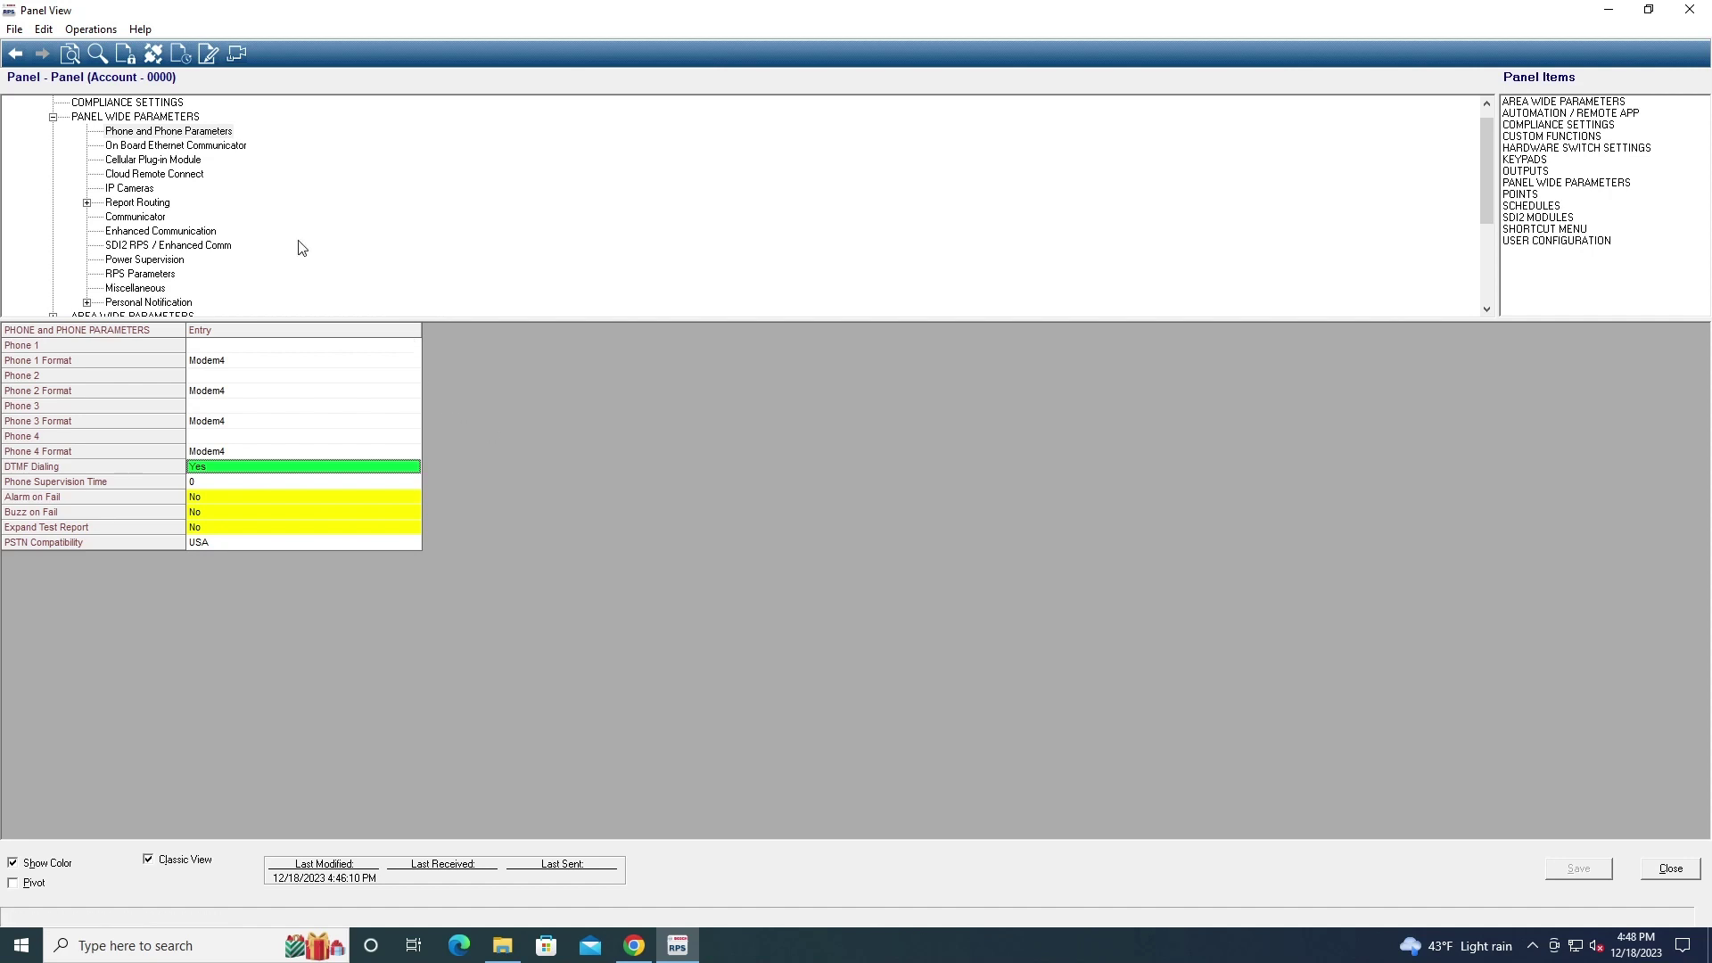
left_click(178, 148)
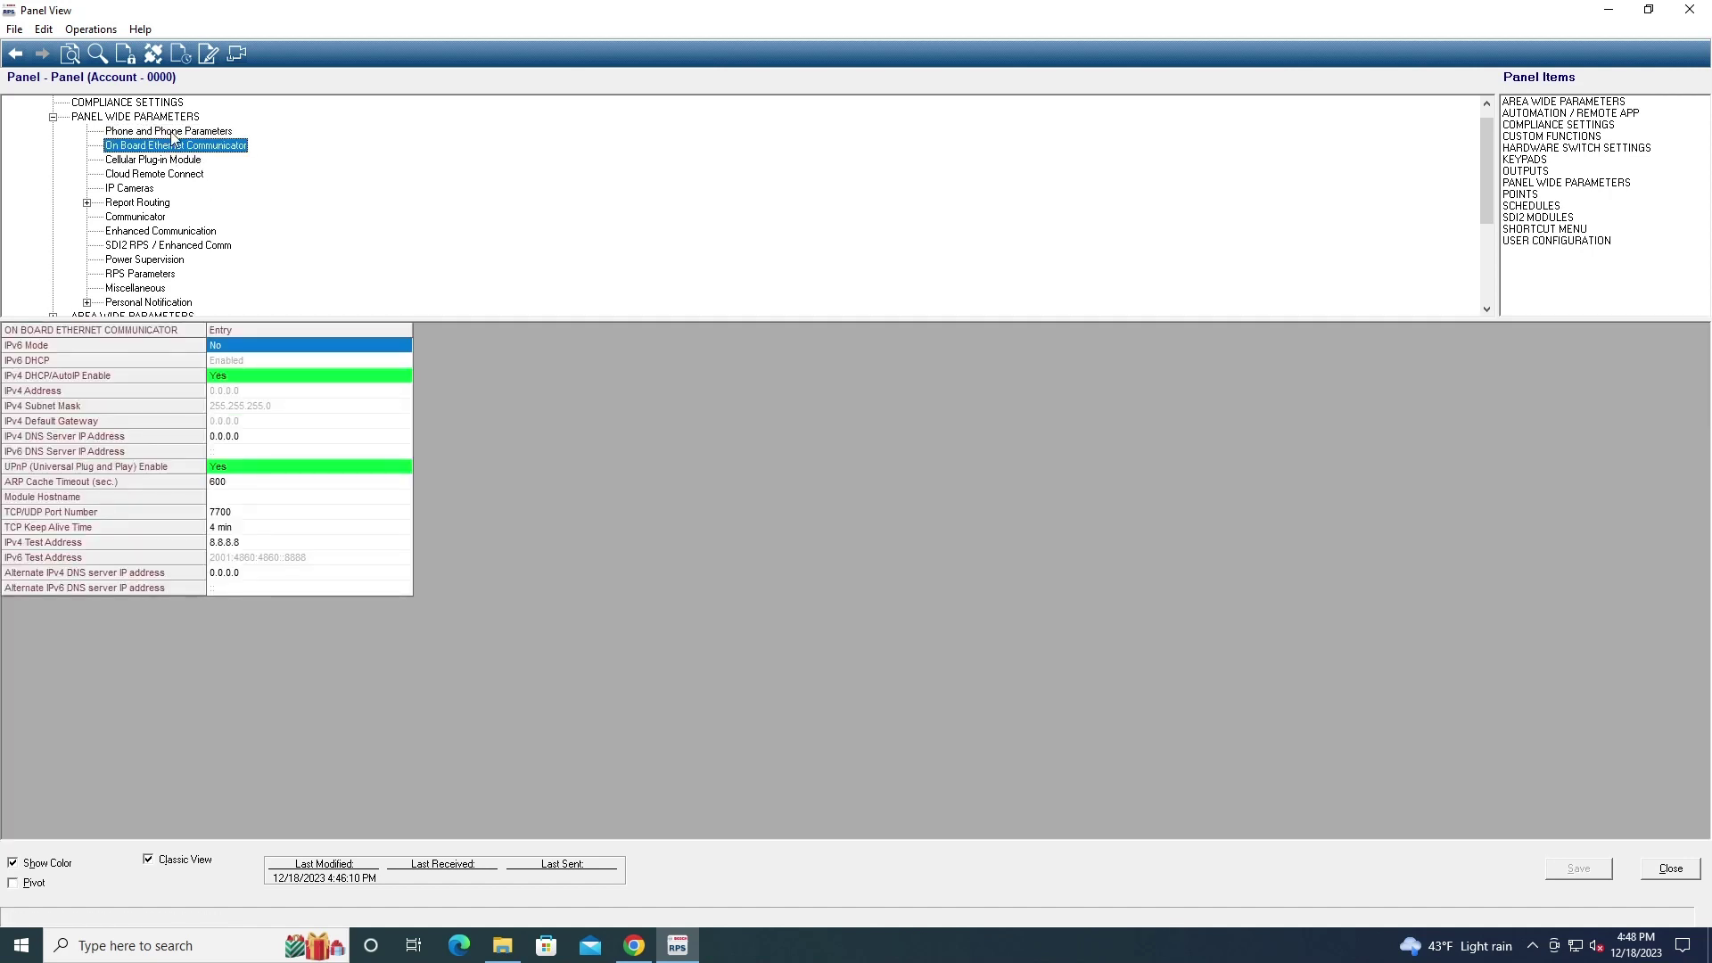
Browse the Phone, Ethernet, Cellular Plug-in Module, Cloud Remote Connect and IP Cameras settings
left_click(172, 132)
left_click(169, 174)
left_click(172, 146)
left_click(186, 161)
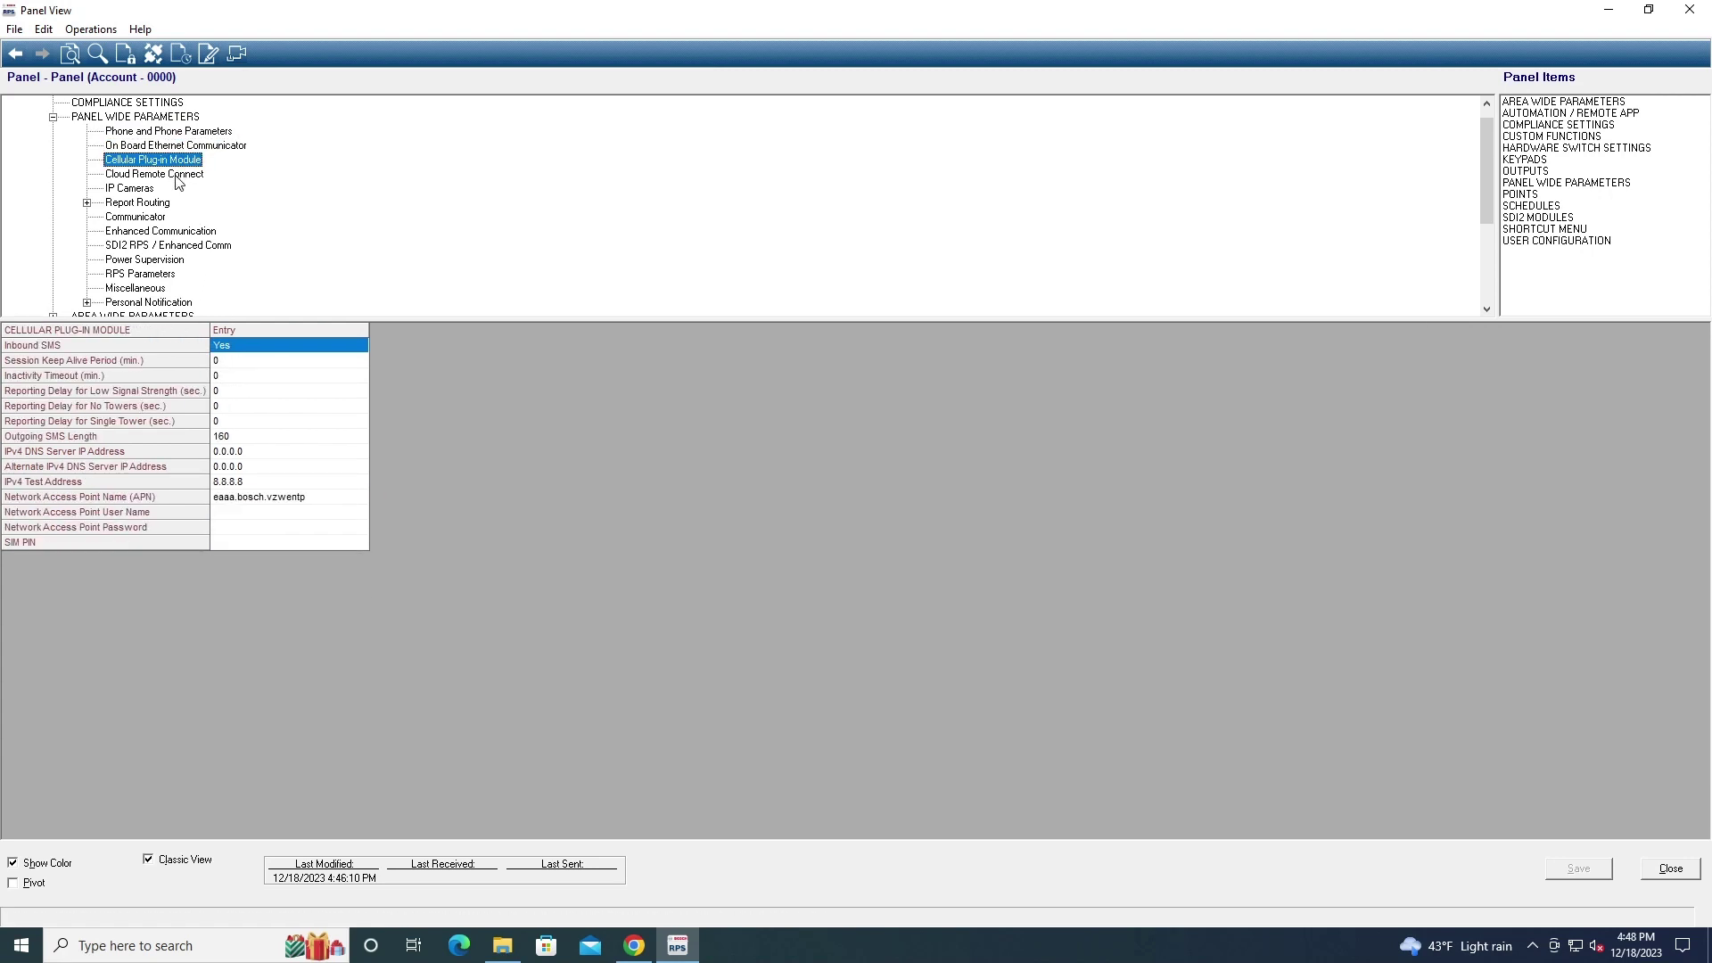
left_click(170, 174)
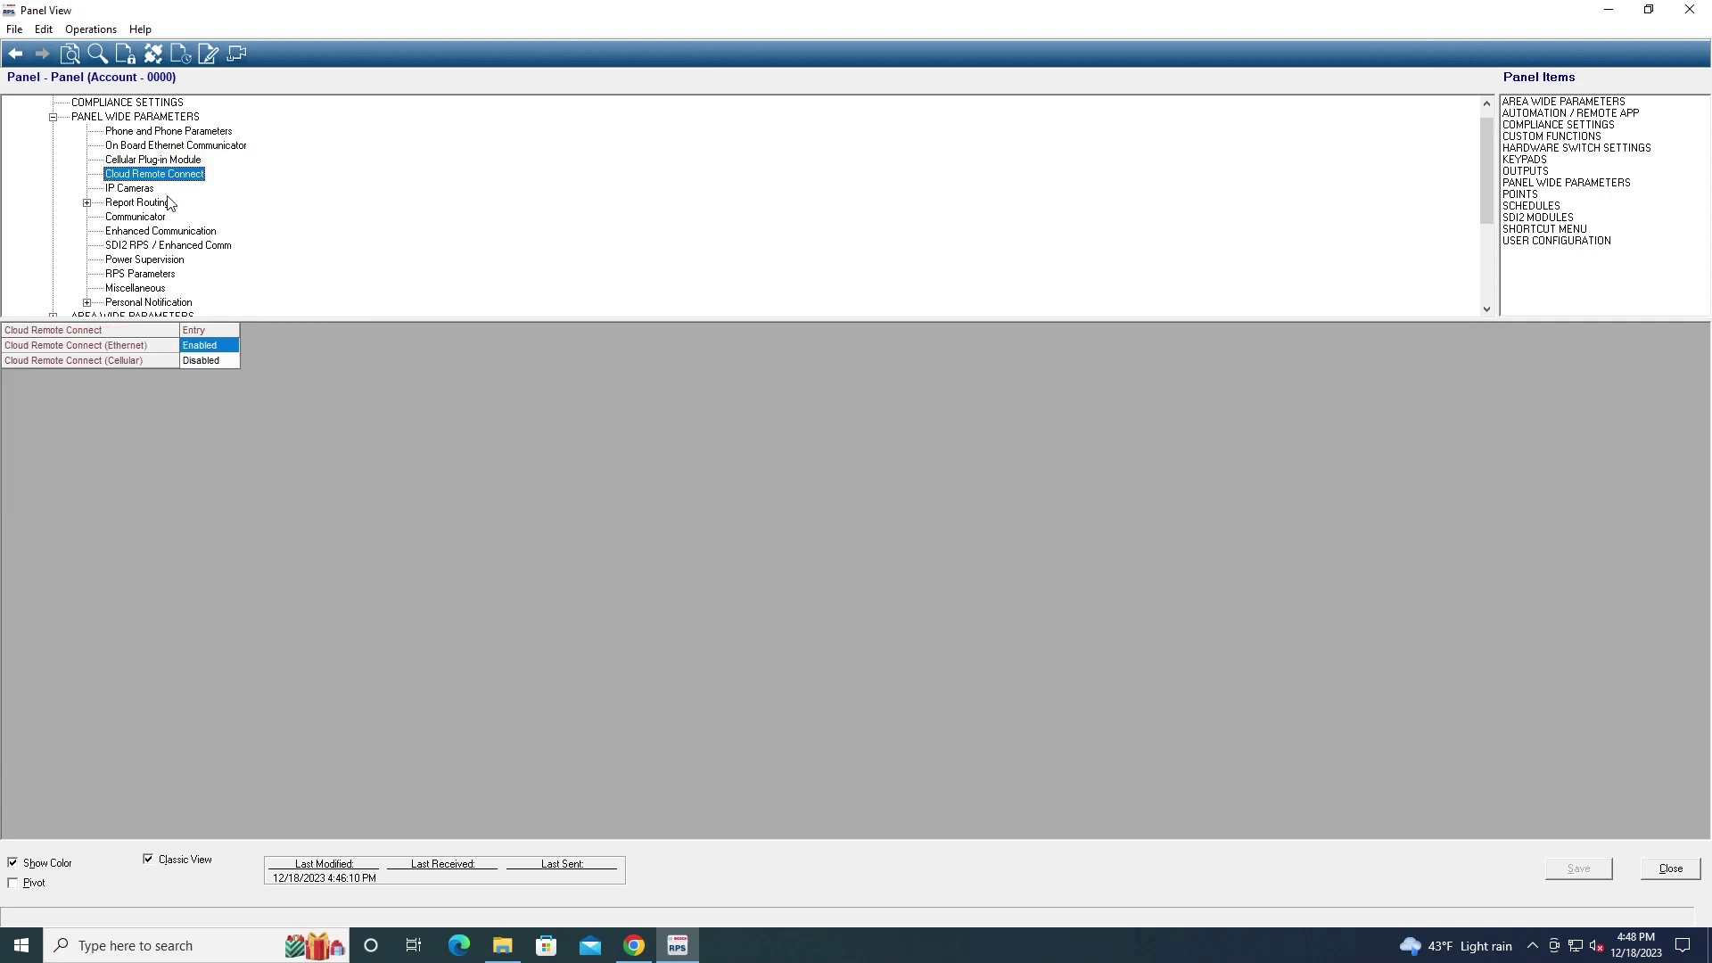
left_click(145, 191)
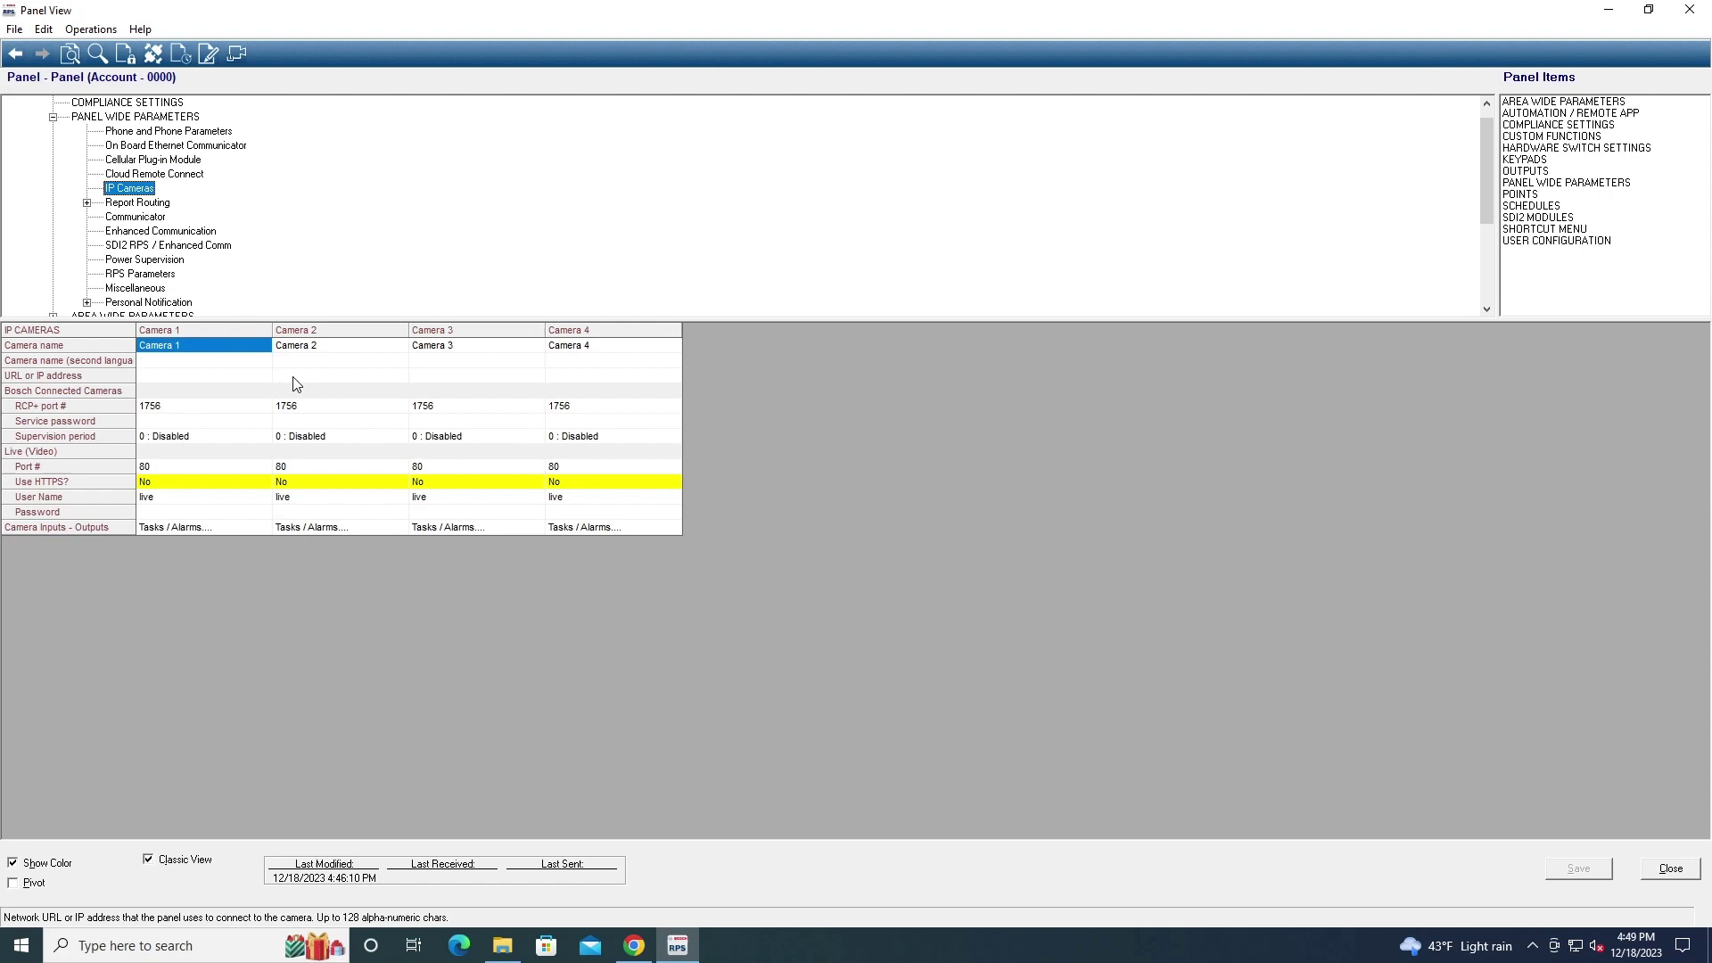
Expand Report Routing, check Output and User Change Reports, then show Communicator route groups
key("Down")
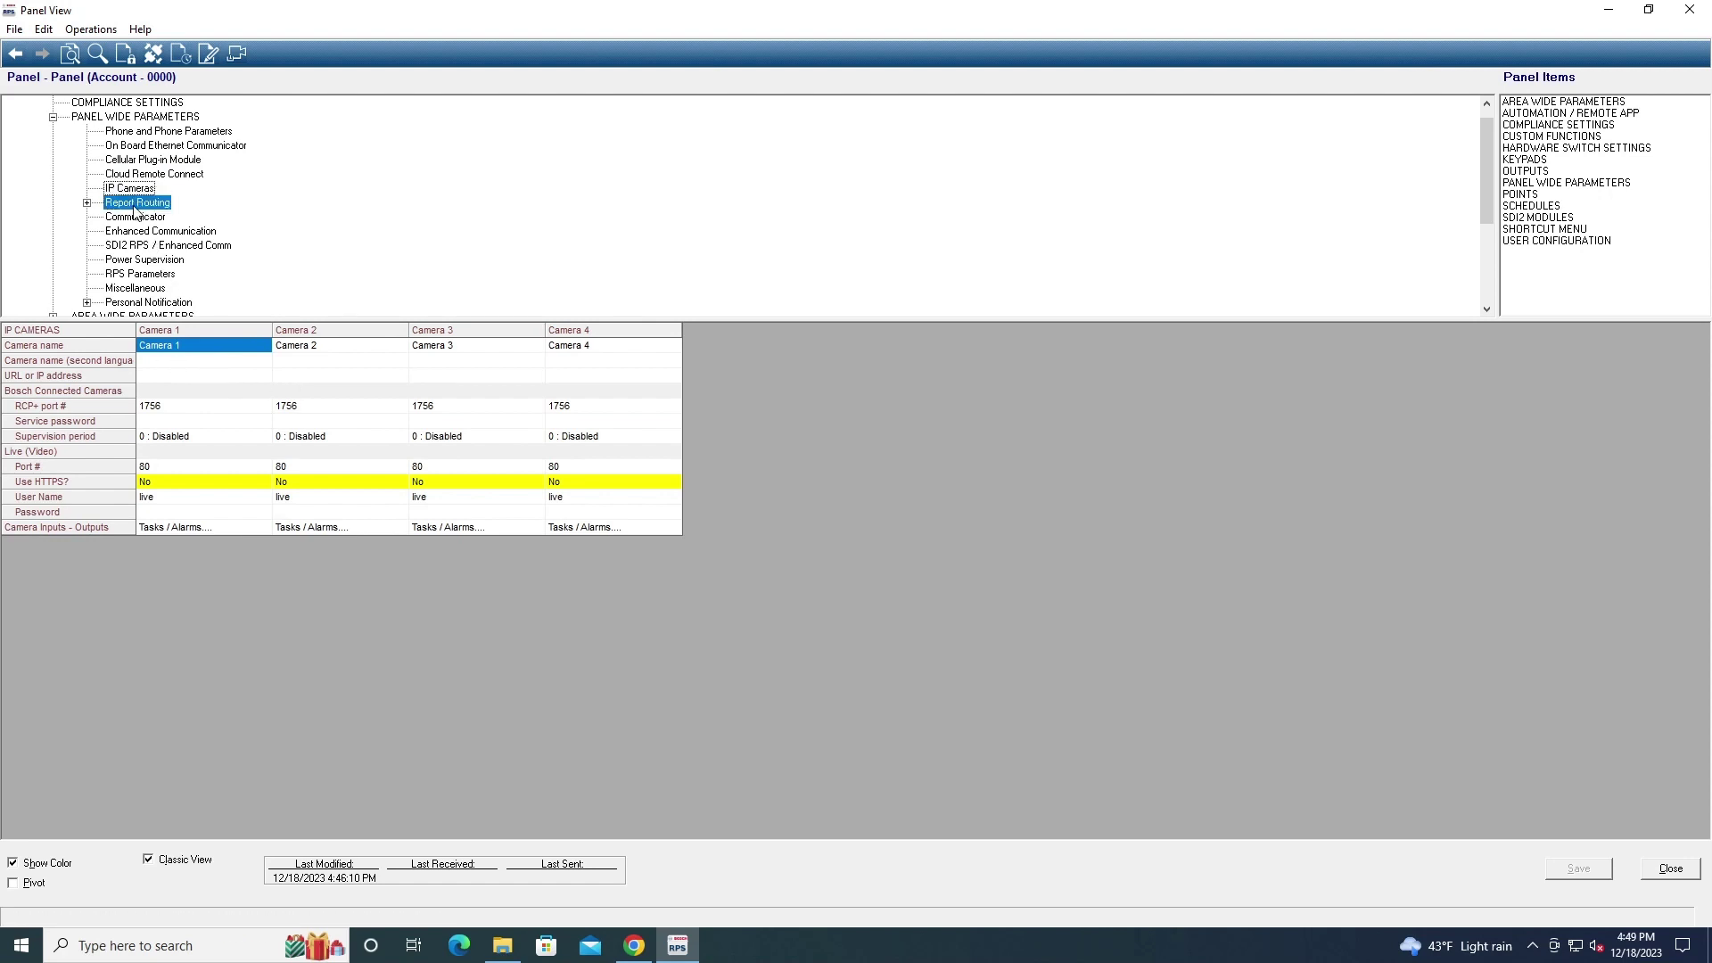
key("Right")
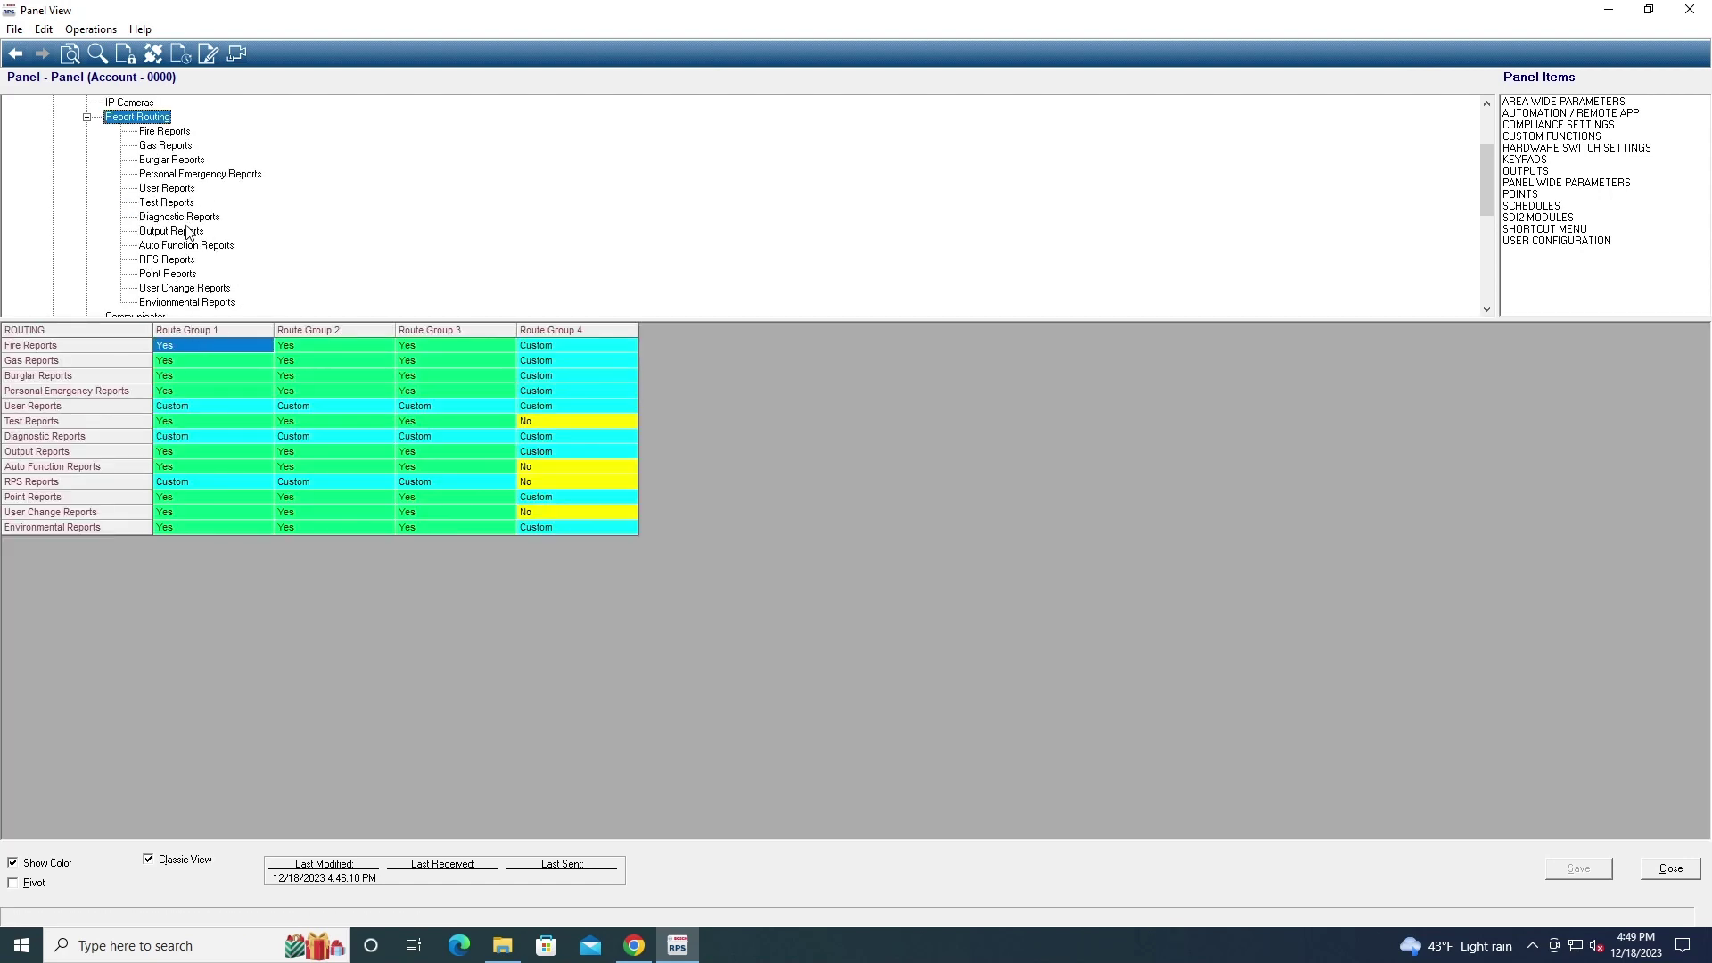
left_click(186, 230)
left_click(184, 288)
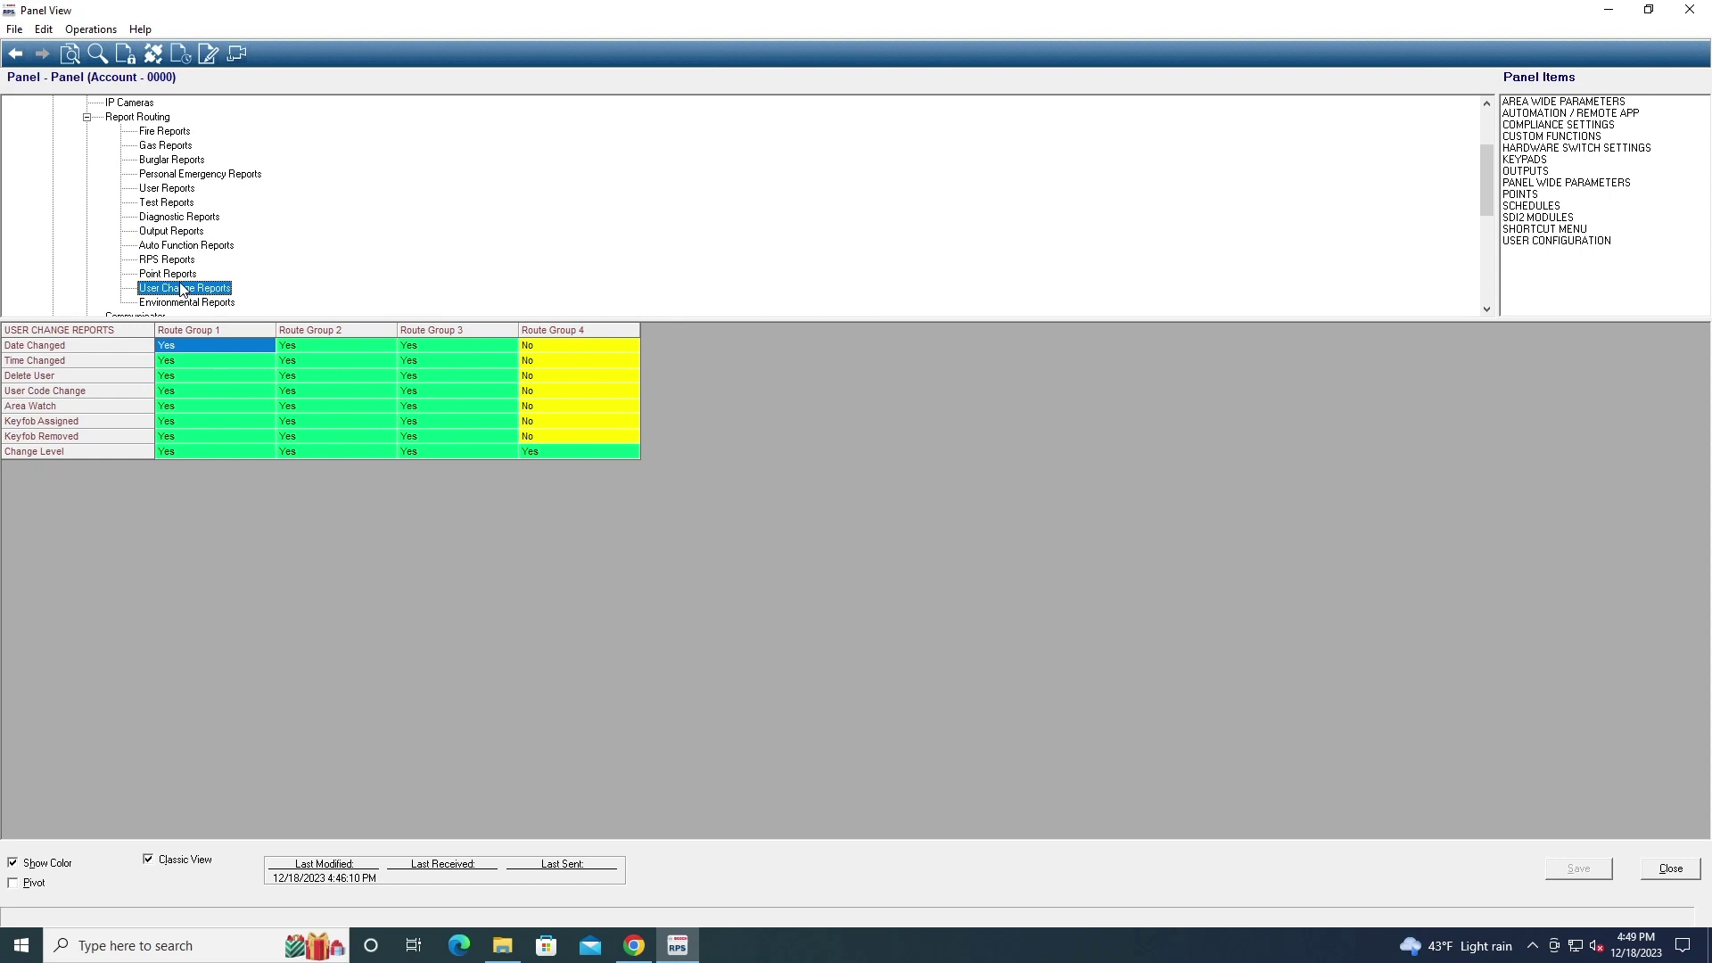
scroll(182, 288, "down", 1)
left_click(160, 275)
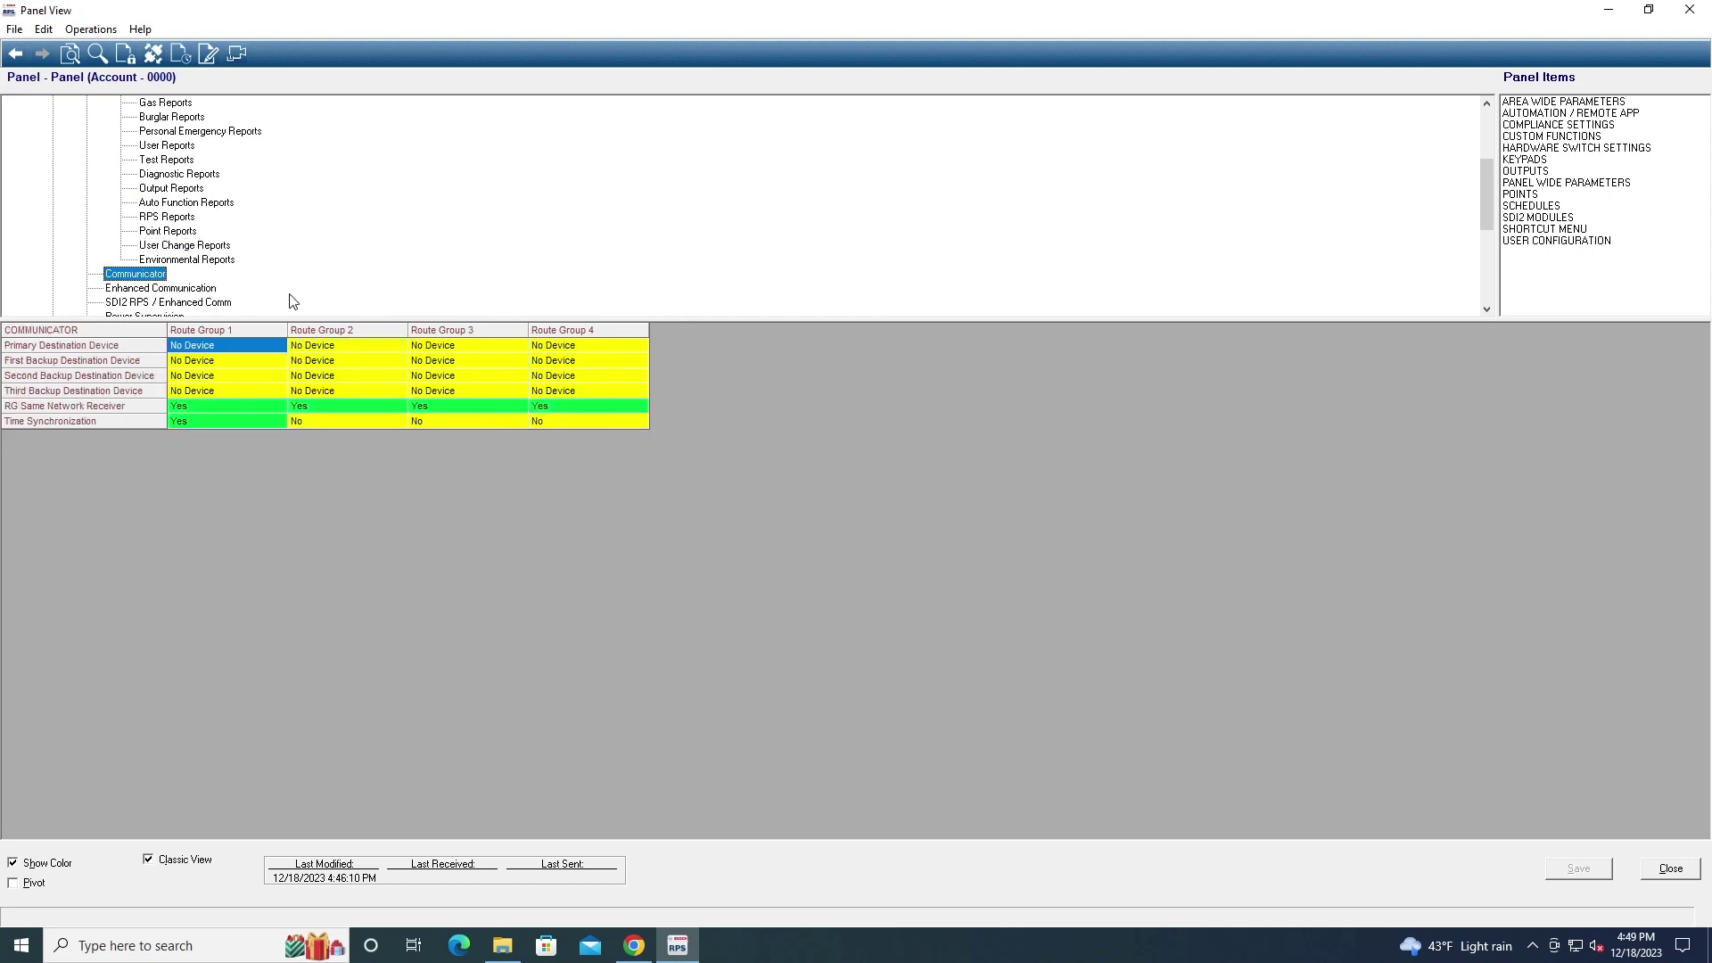
scroll(294, 302, "down", 1)
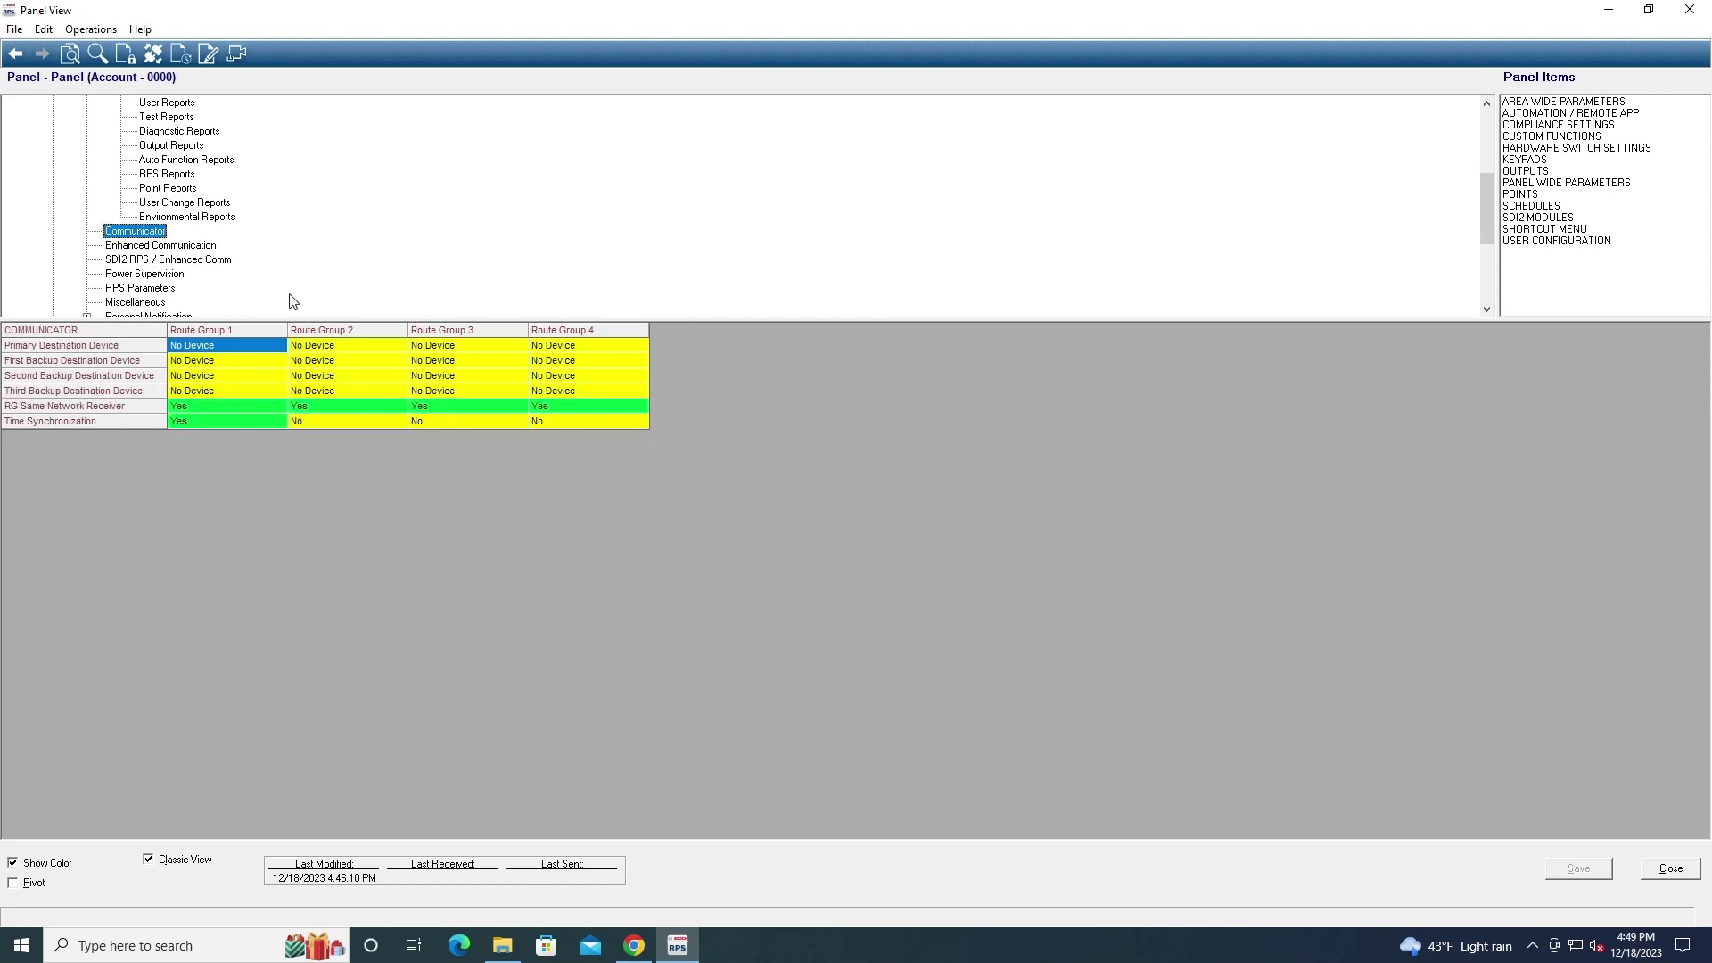
scroll(293, 302, "down", 1)
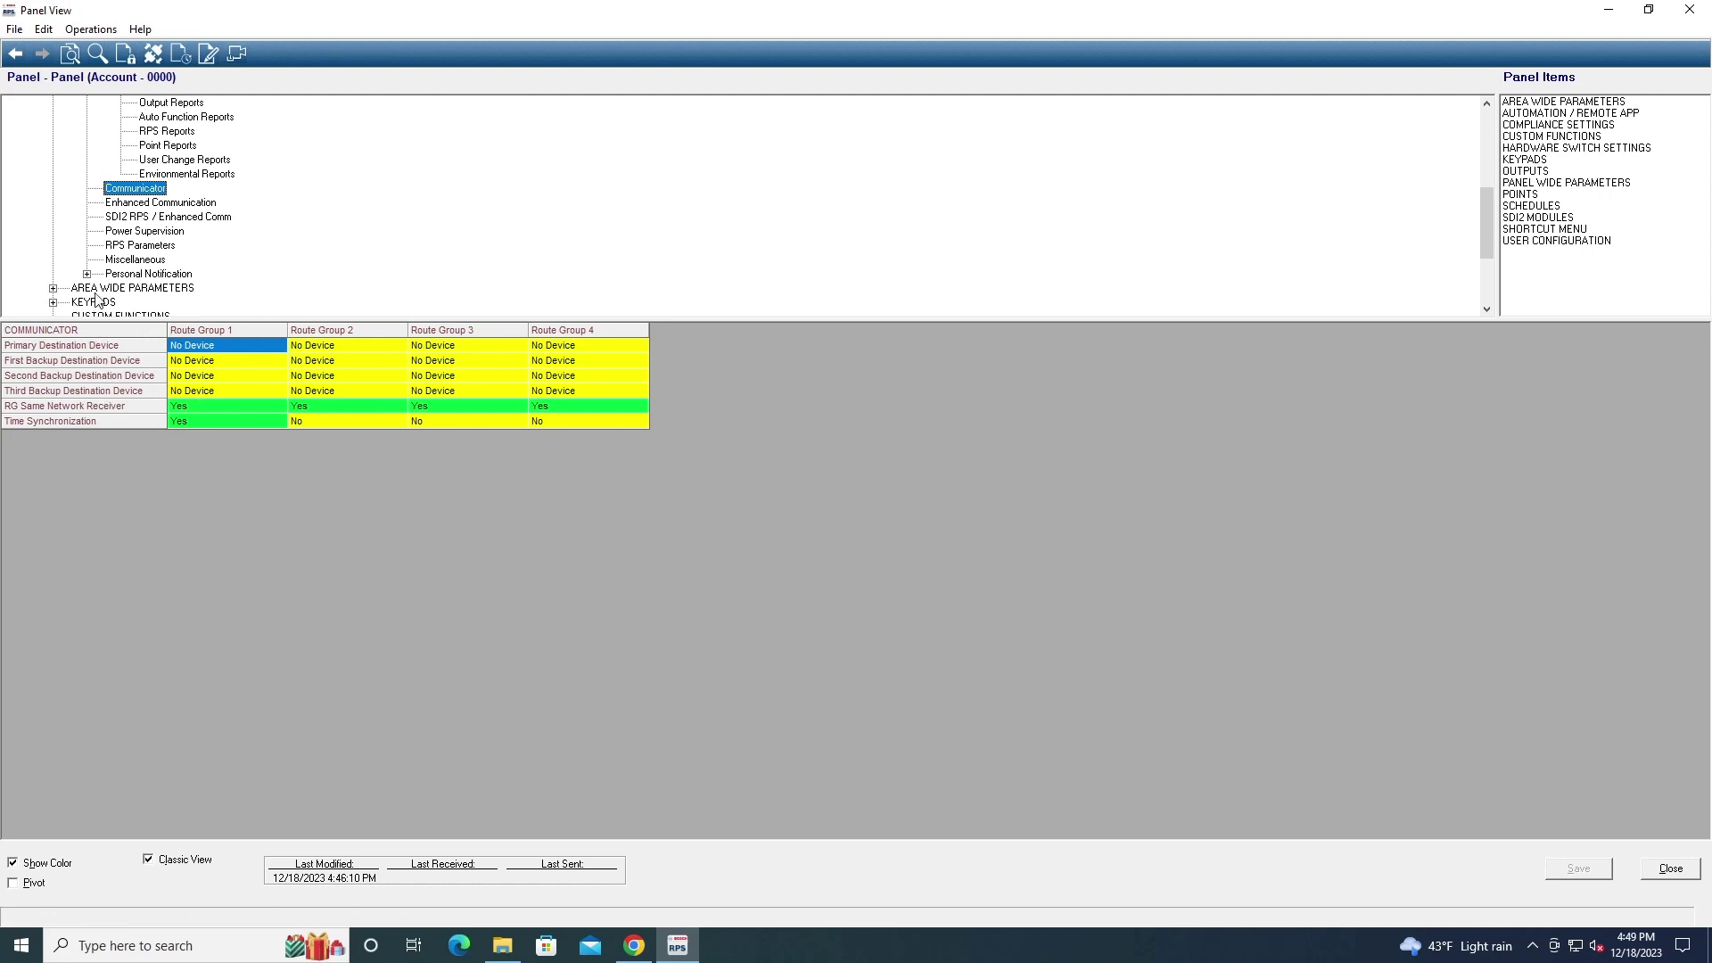
Review the Enhanced Communication and SDI2 RPS / Enhanced Comm settings before Power Supervision
left_click(118, 204)
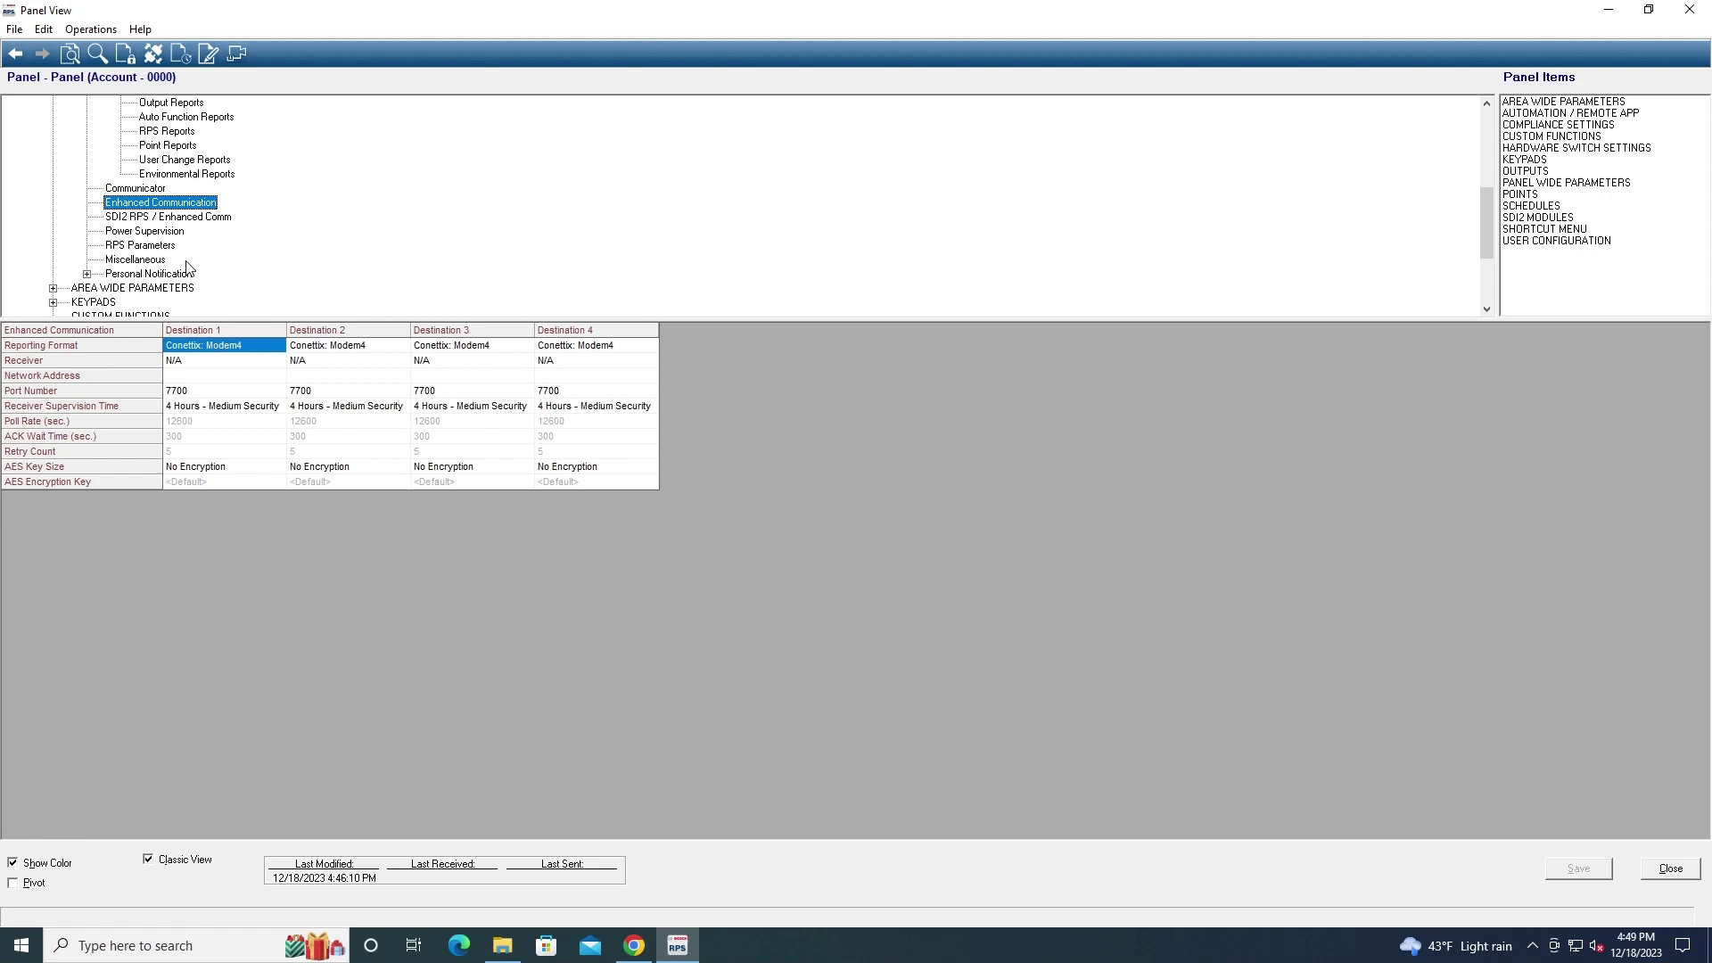
left_click(170, 218)
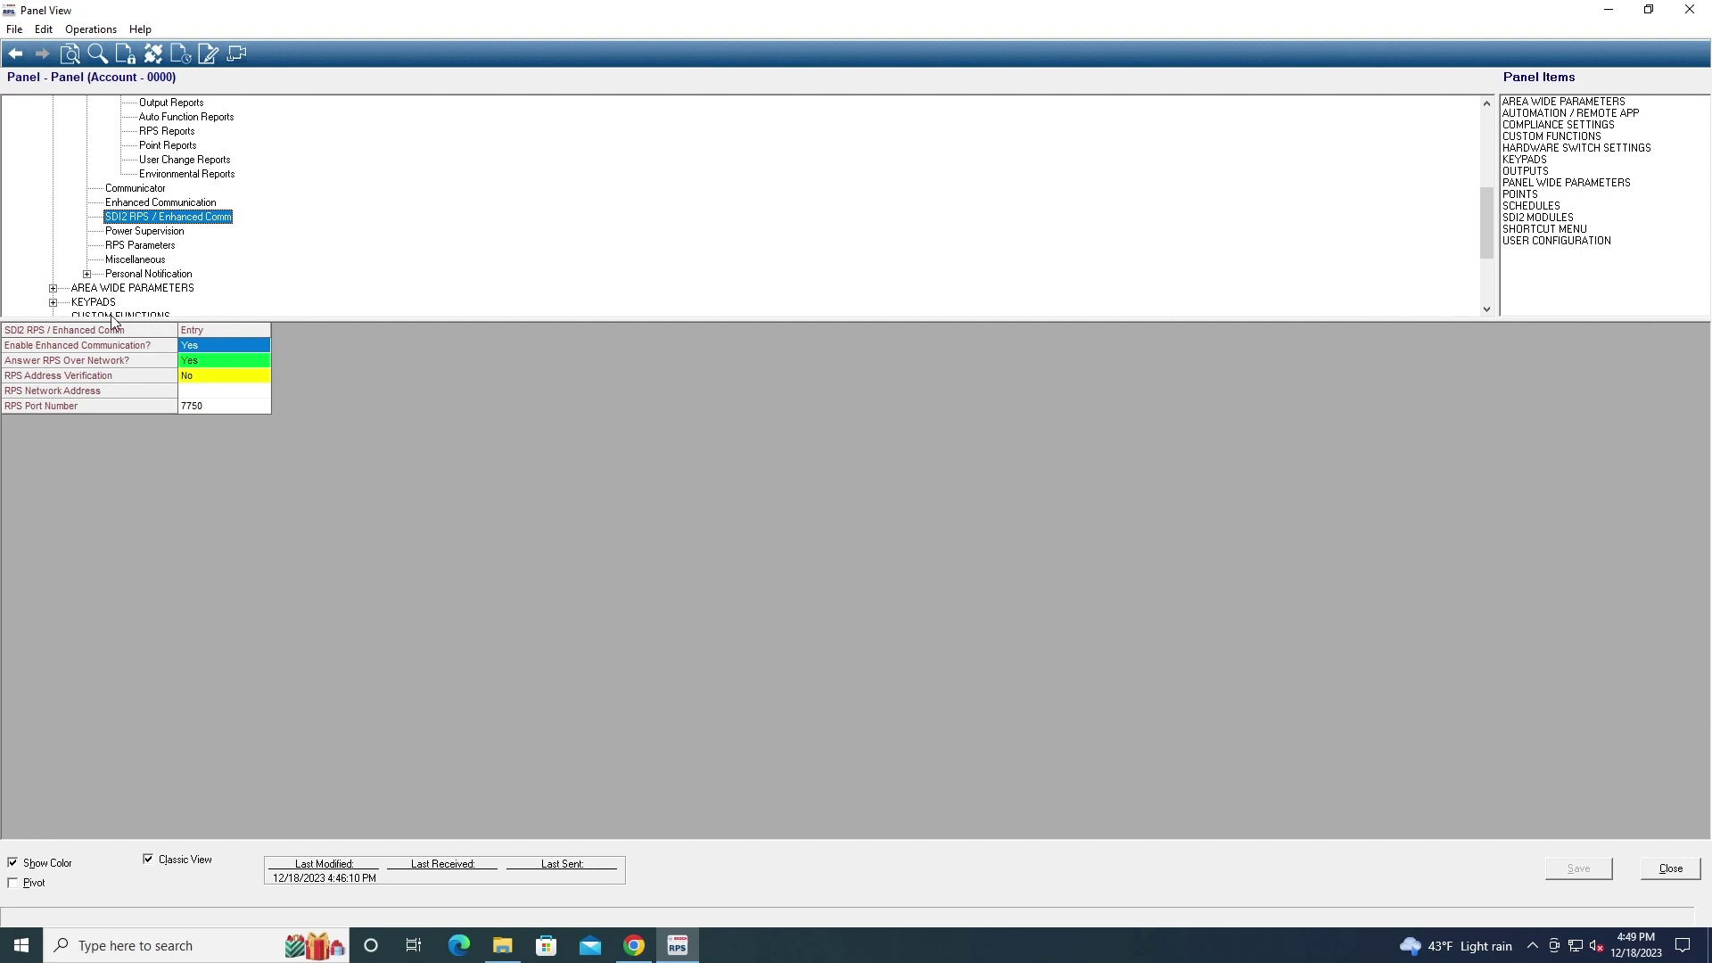
left_click(140, 231)
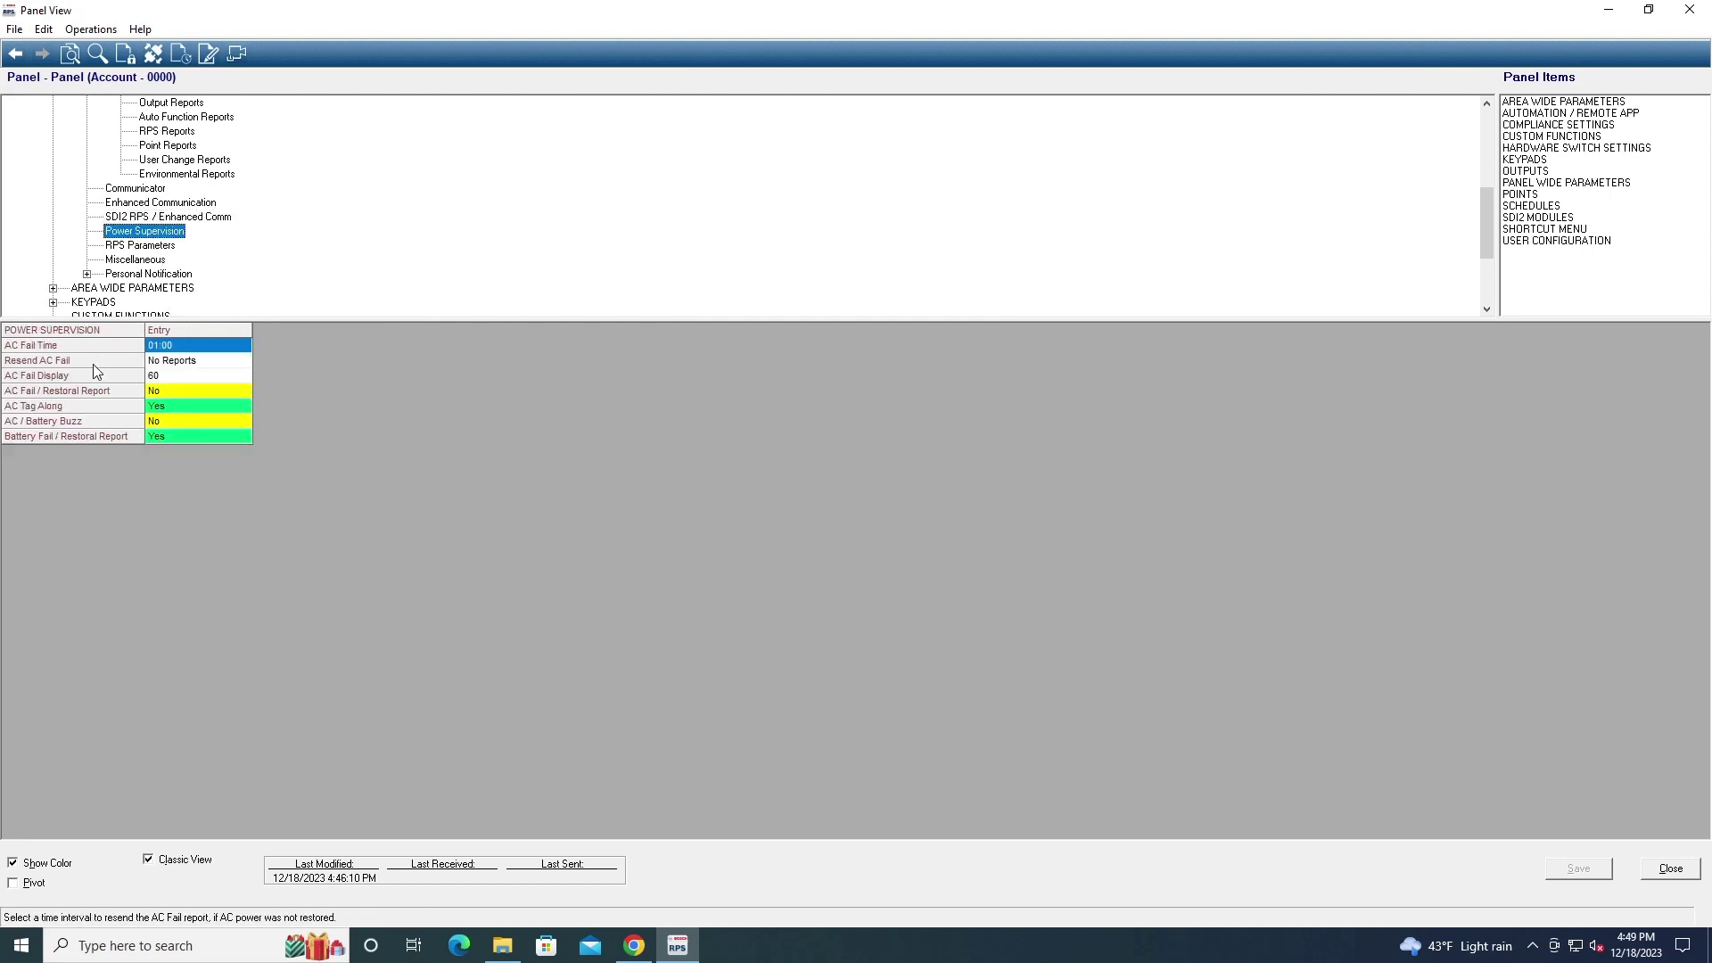
left_click(157, 220)
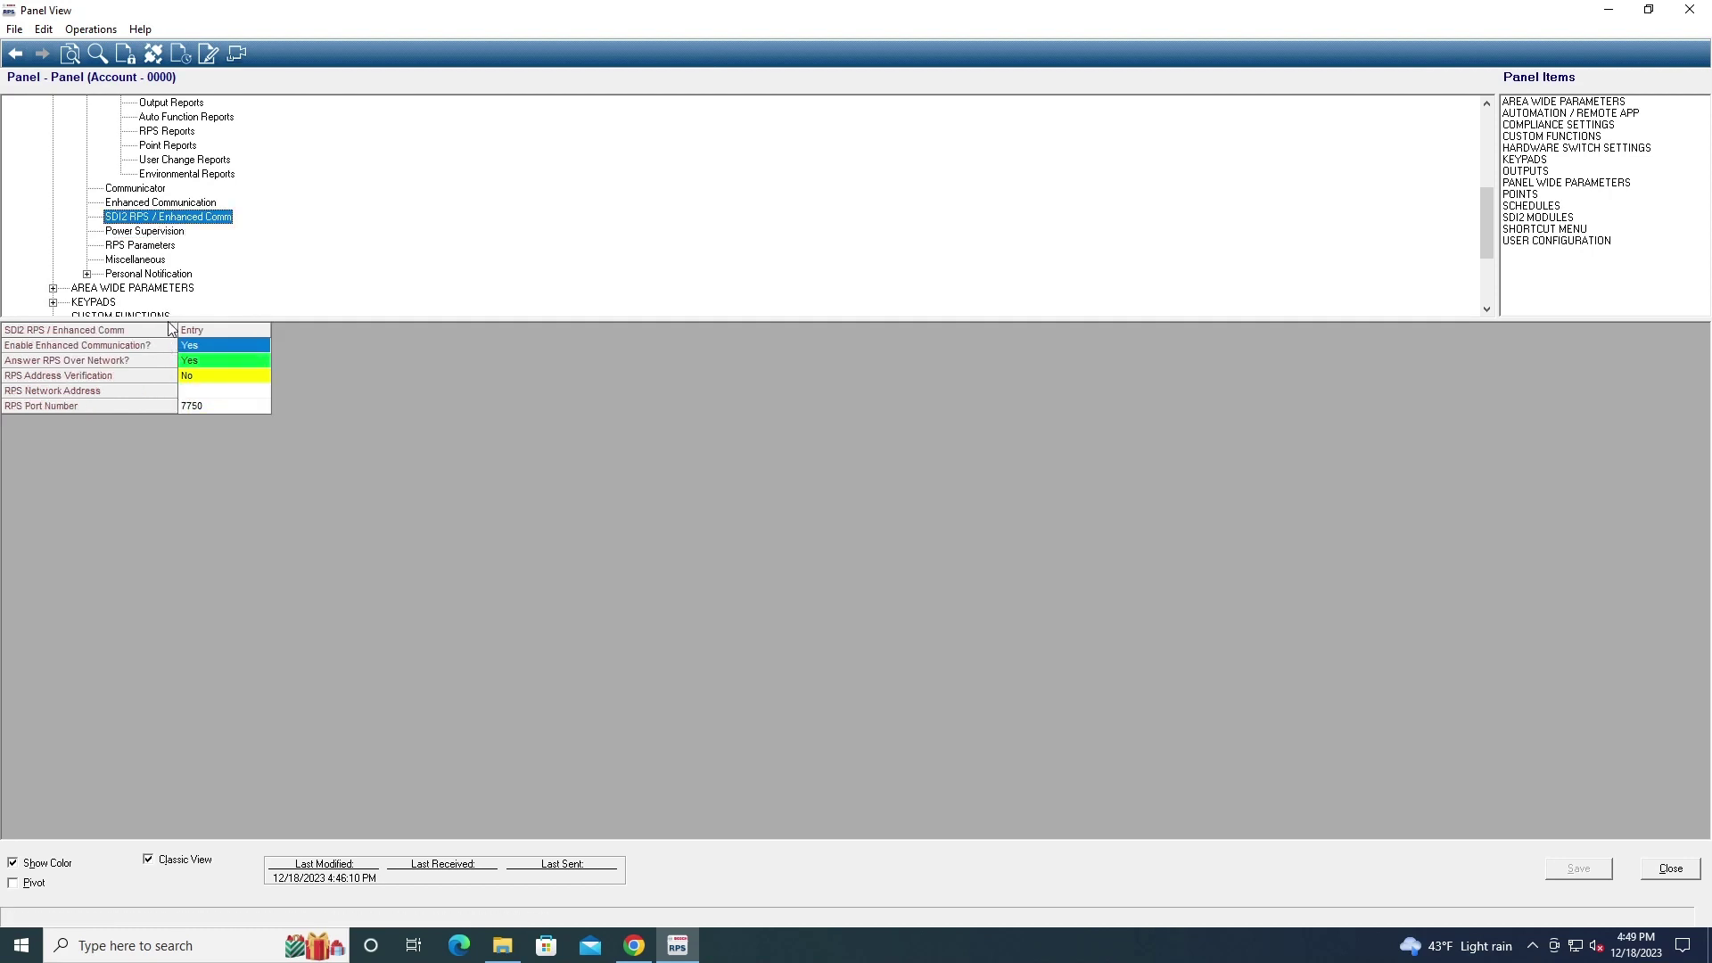
left_click(132, 233)
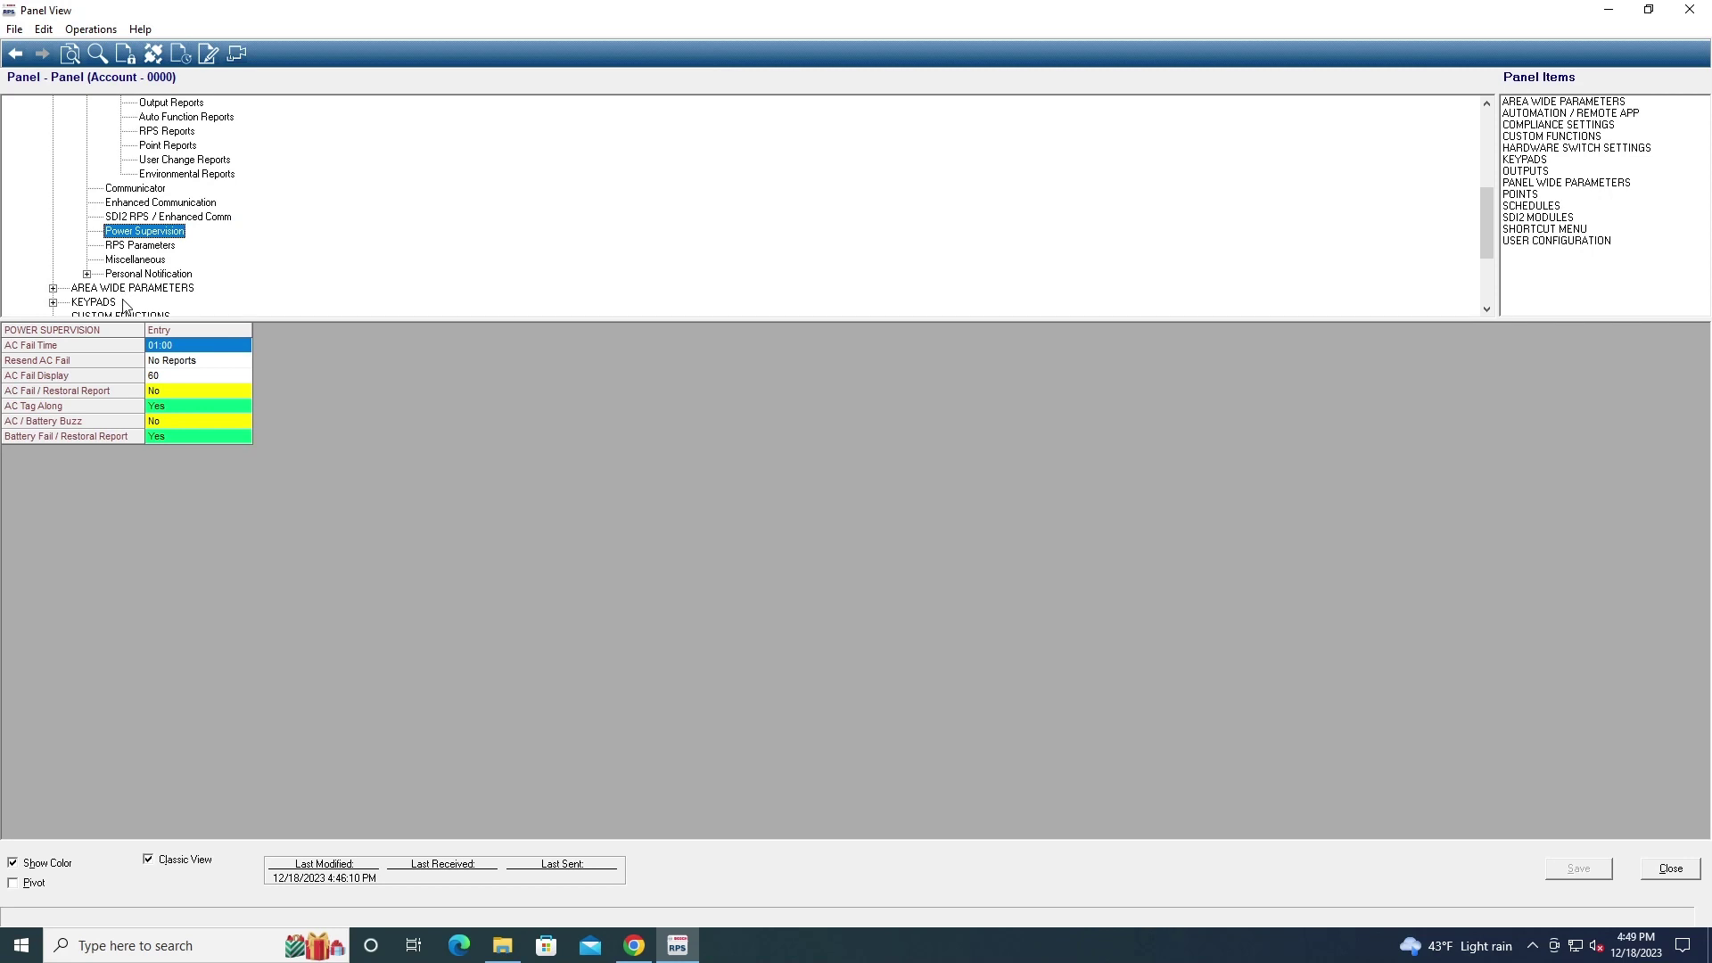
Inspect the Power Supervision values, leaving AC Fail Time at 01:00 unchanged
double_click(158, 347)
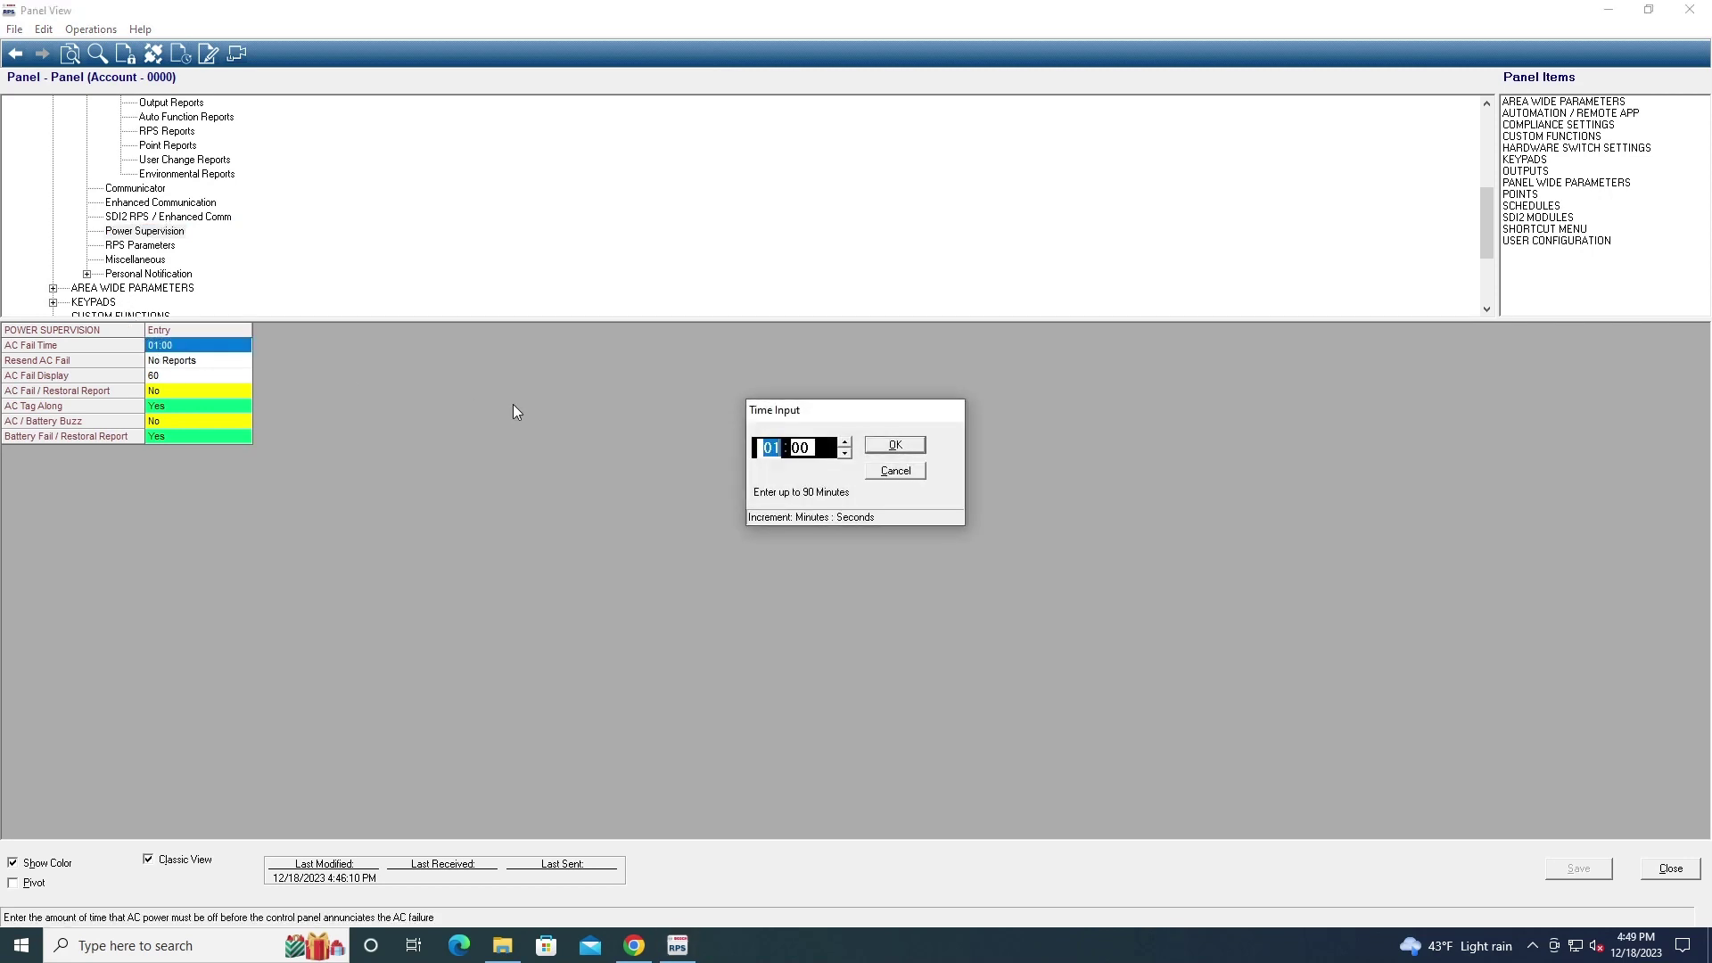
left_click(918, 471)
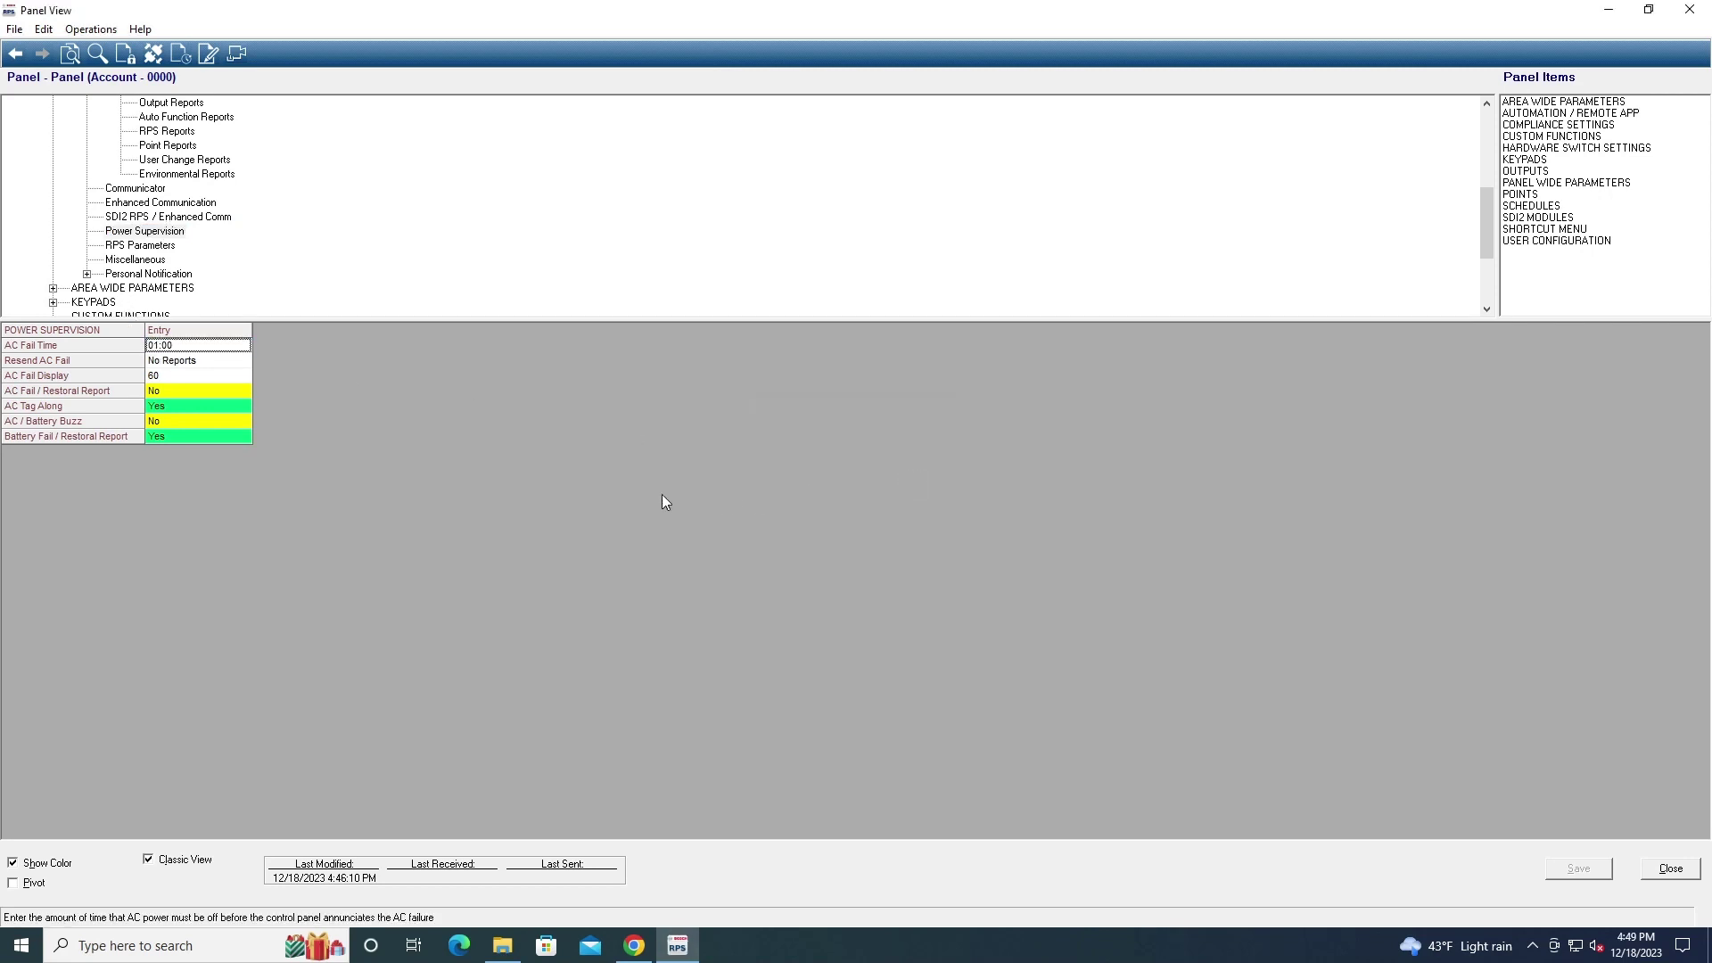
left_click(215, 365)
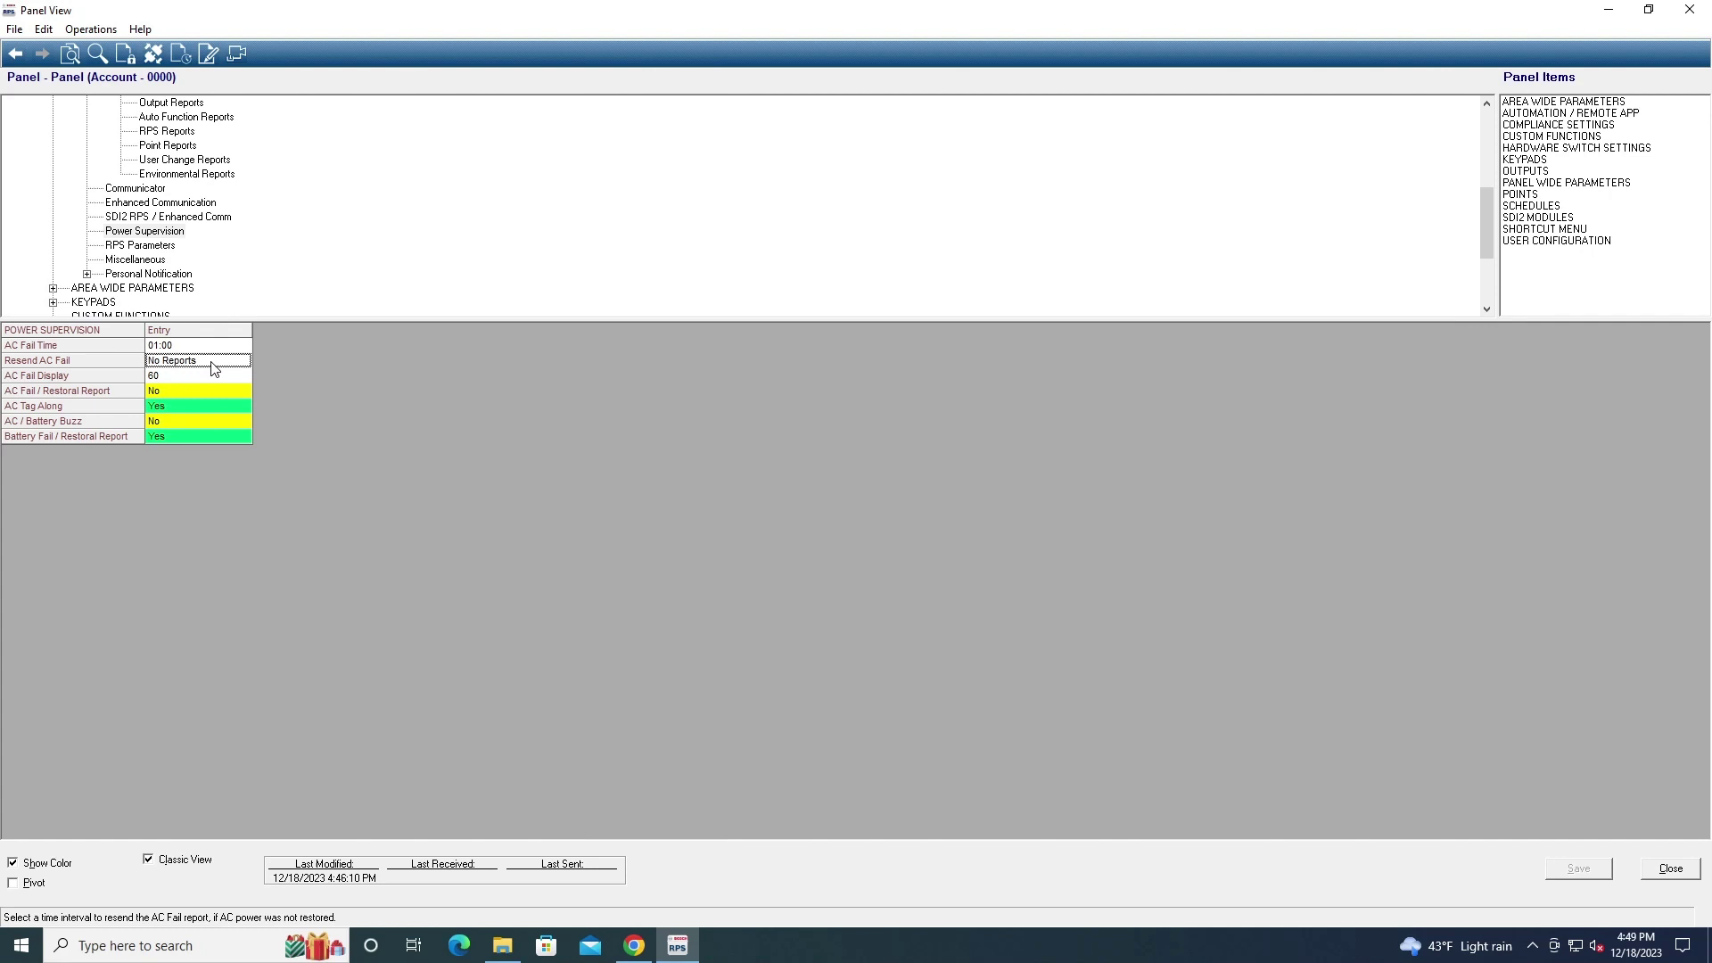
left_click(201, 381)
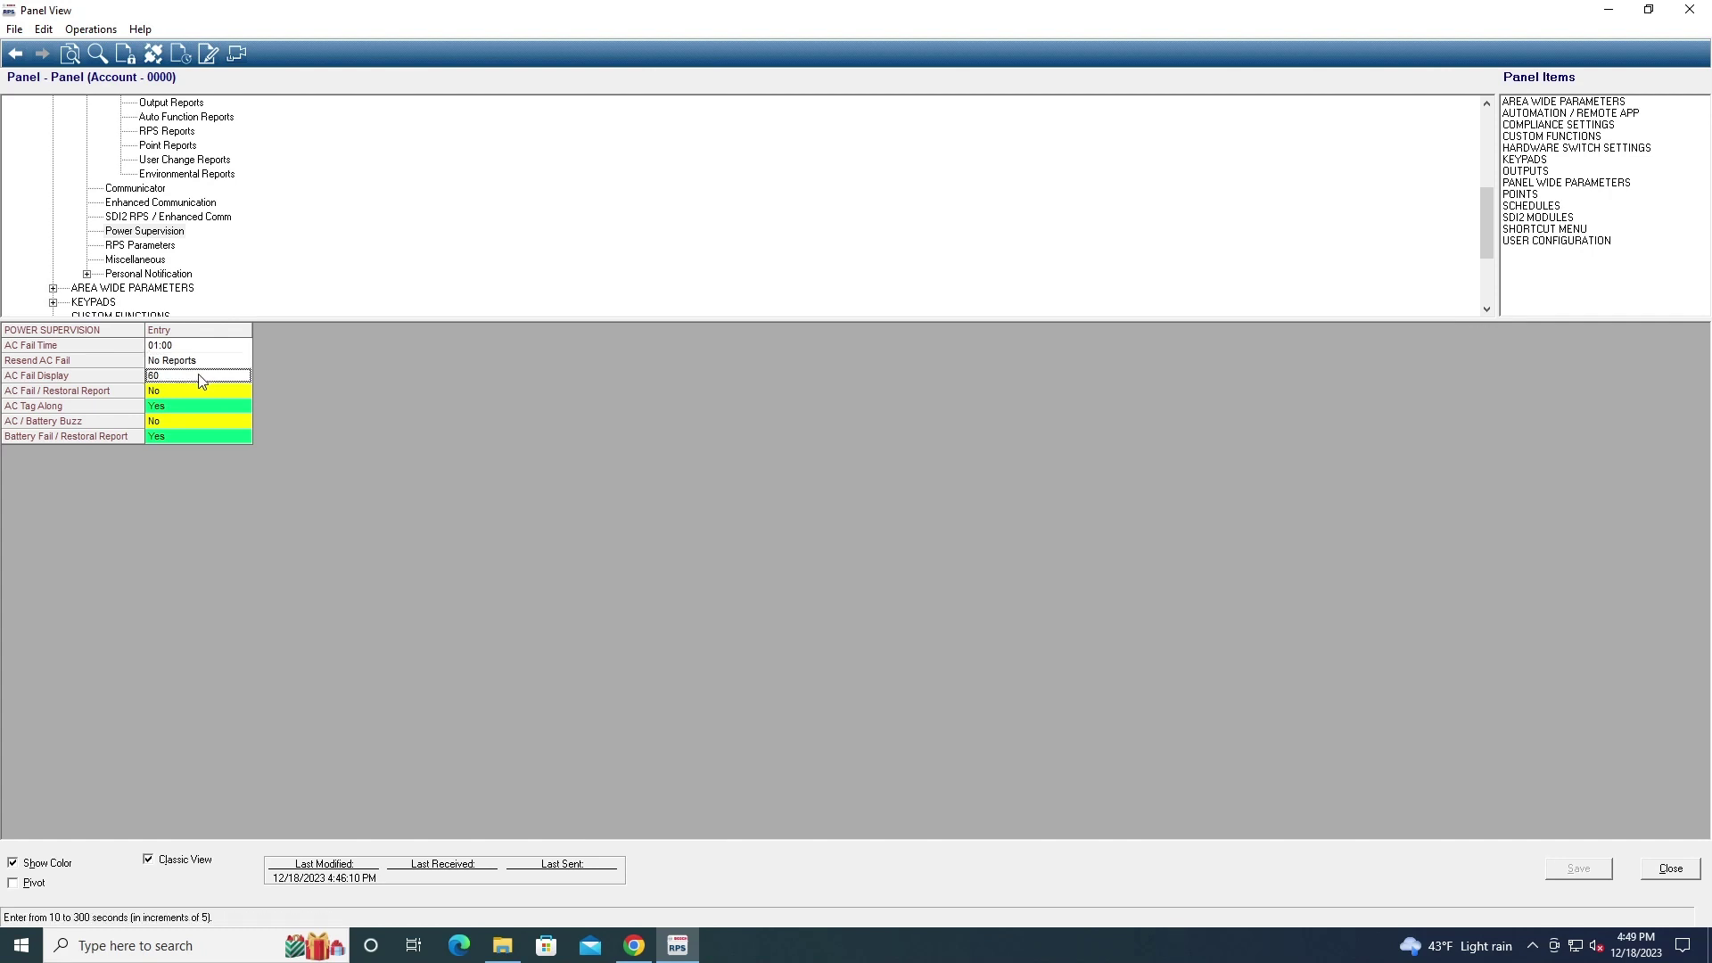
left_click(187, 390)
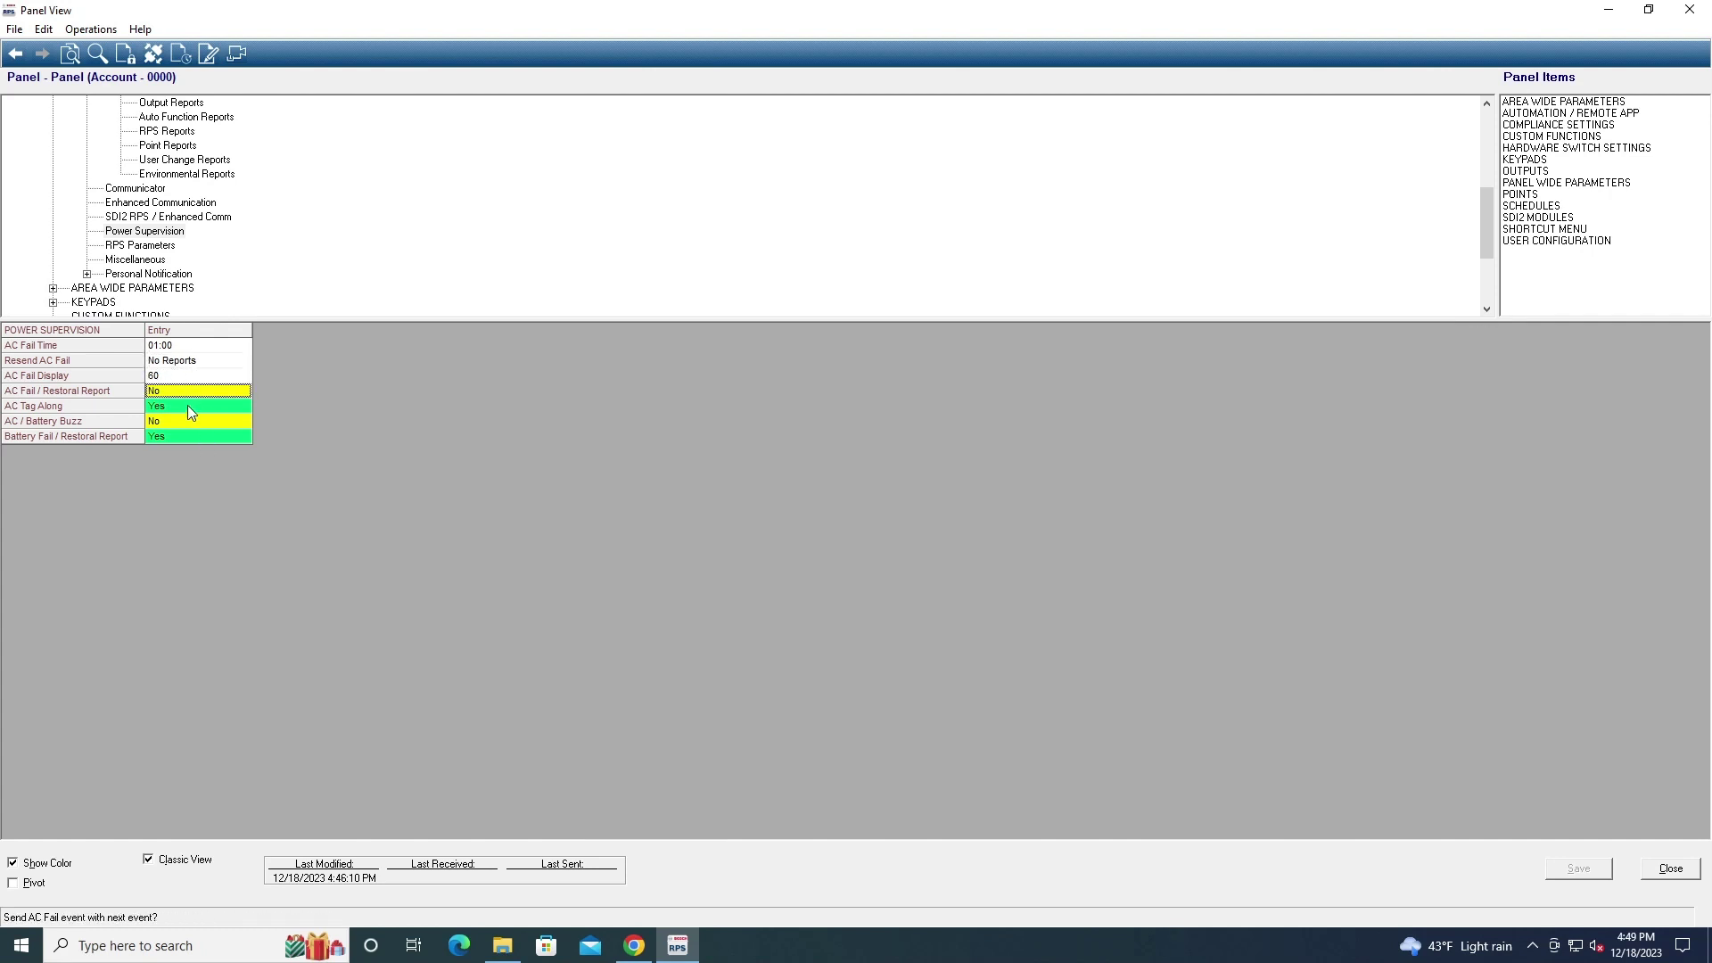
left_click(185, 409)
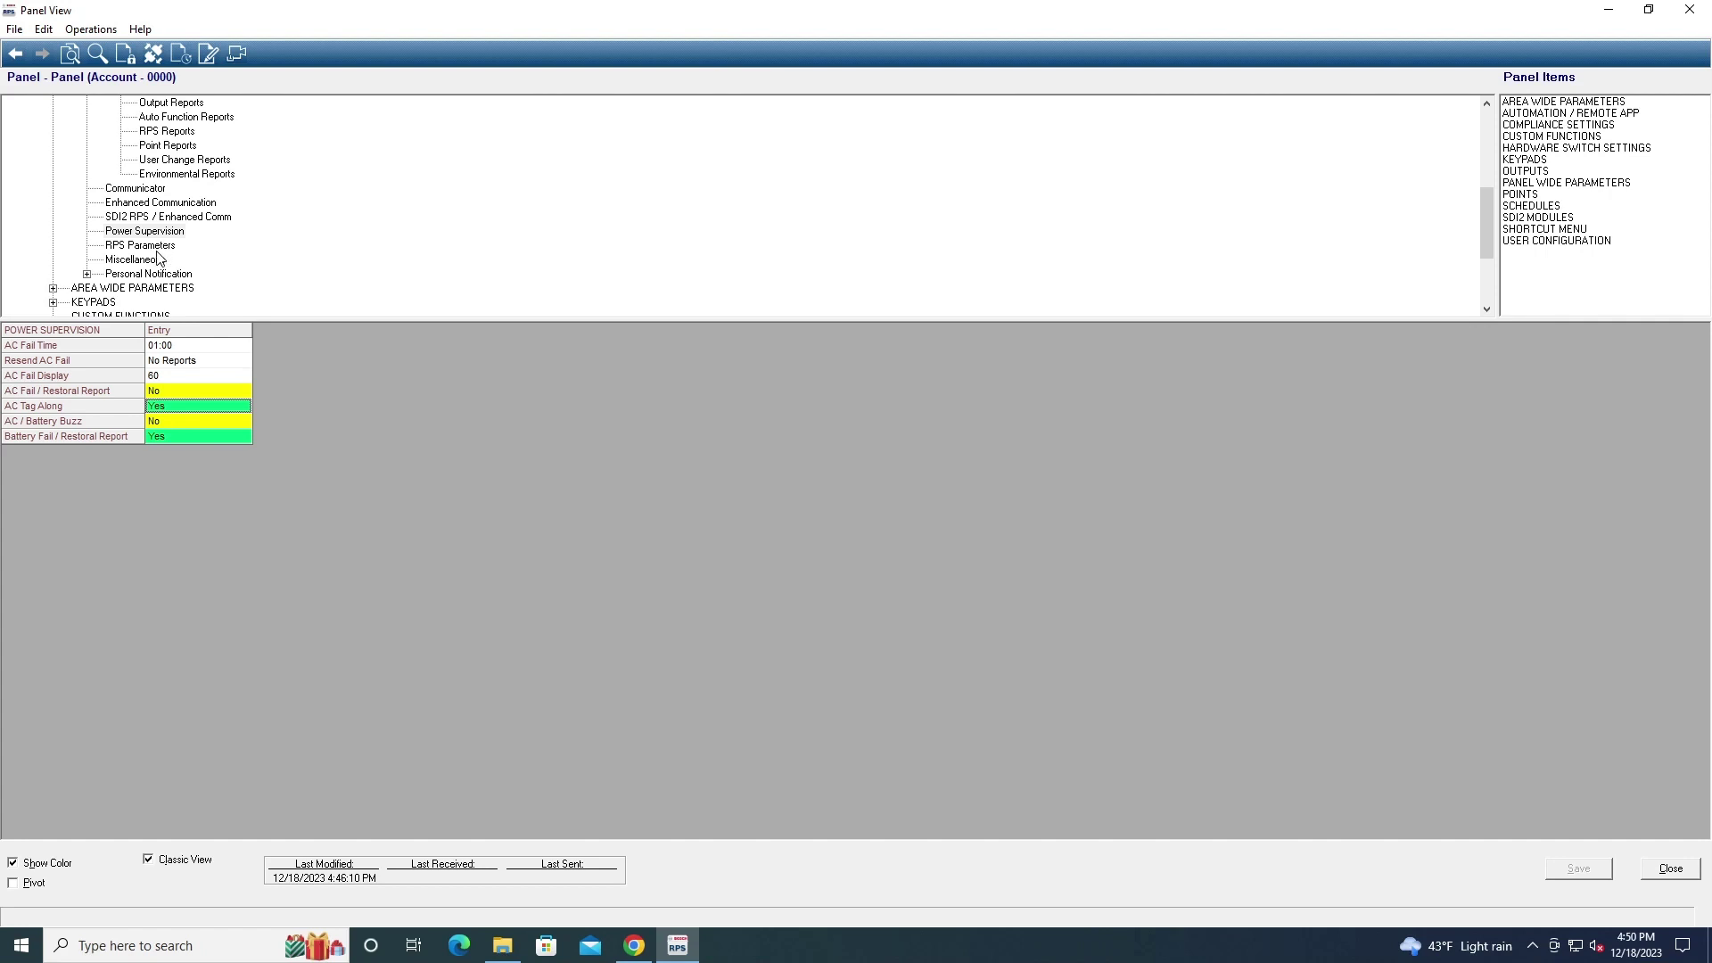
Set the Miscellaneous Duress Type to 1, then show the 16 Personal Notification destinations
left_click(159, 248)
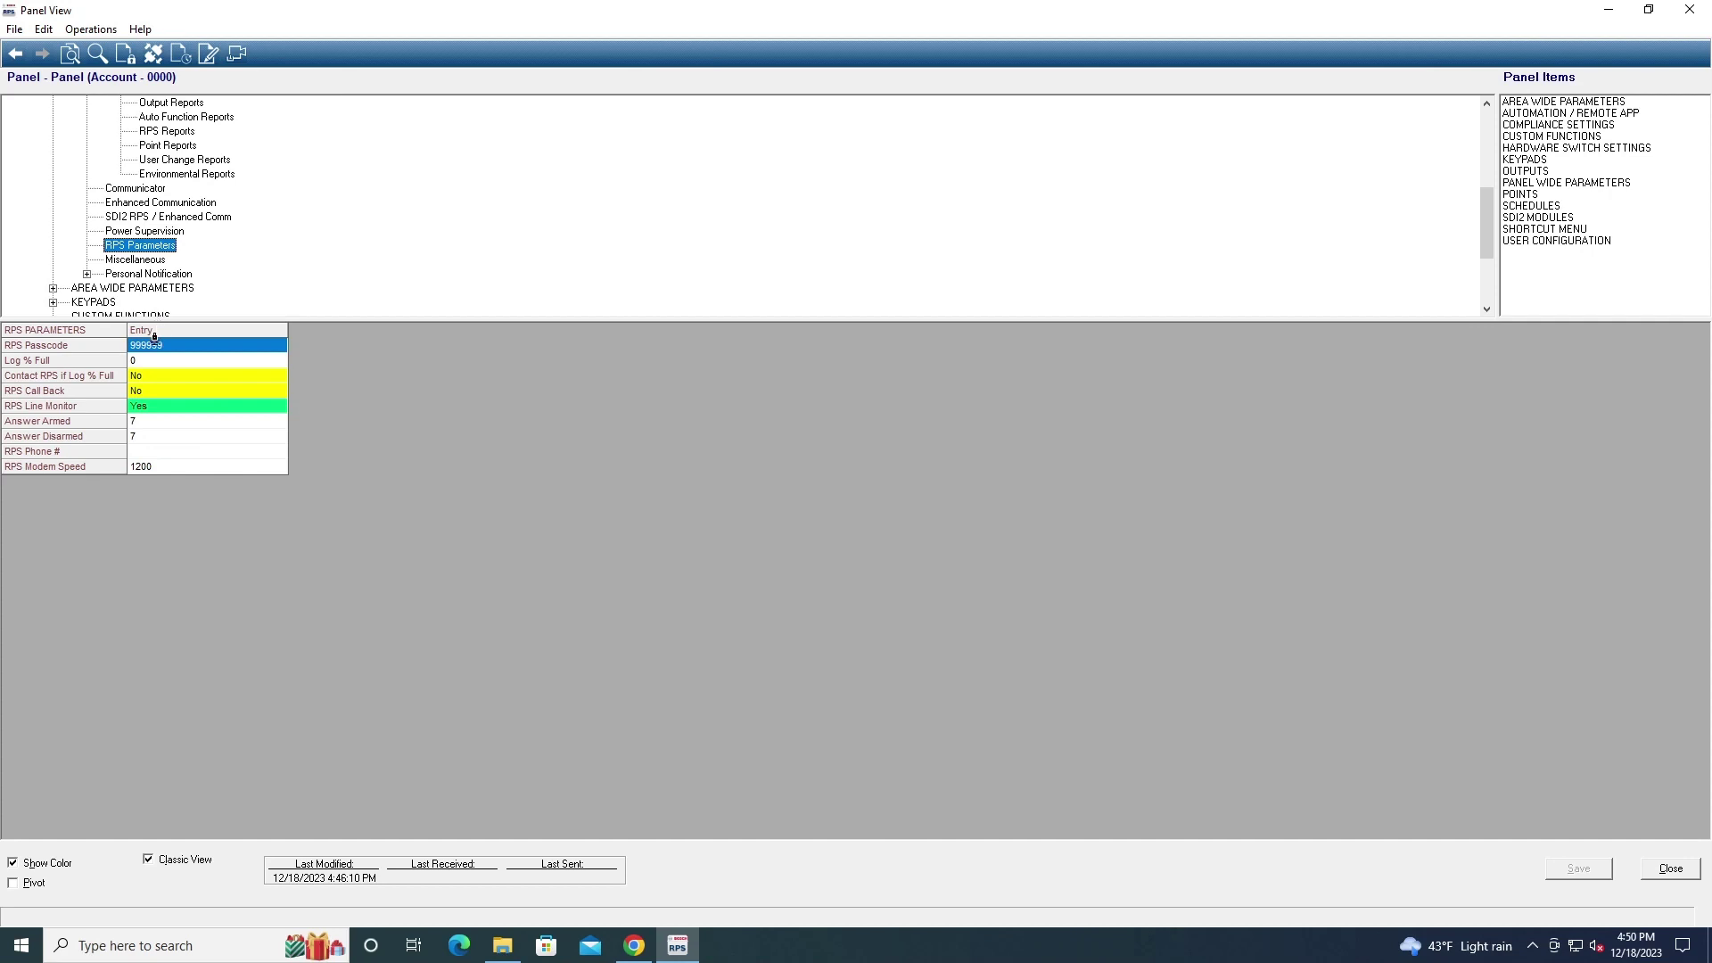
left_click(153, 275)
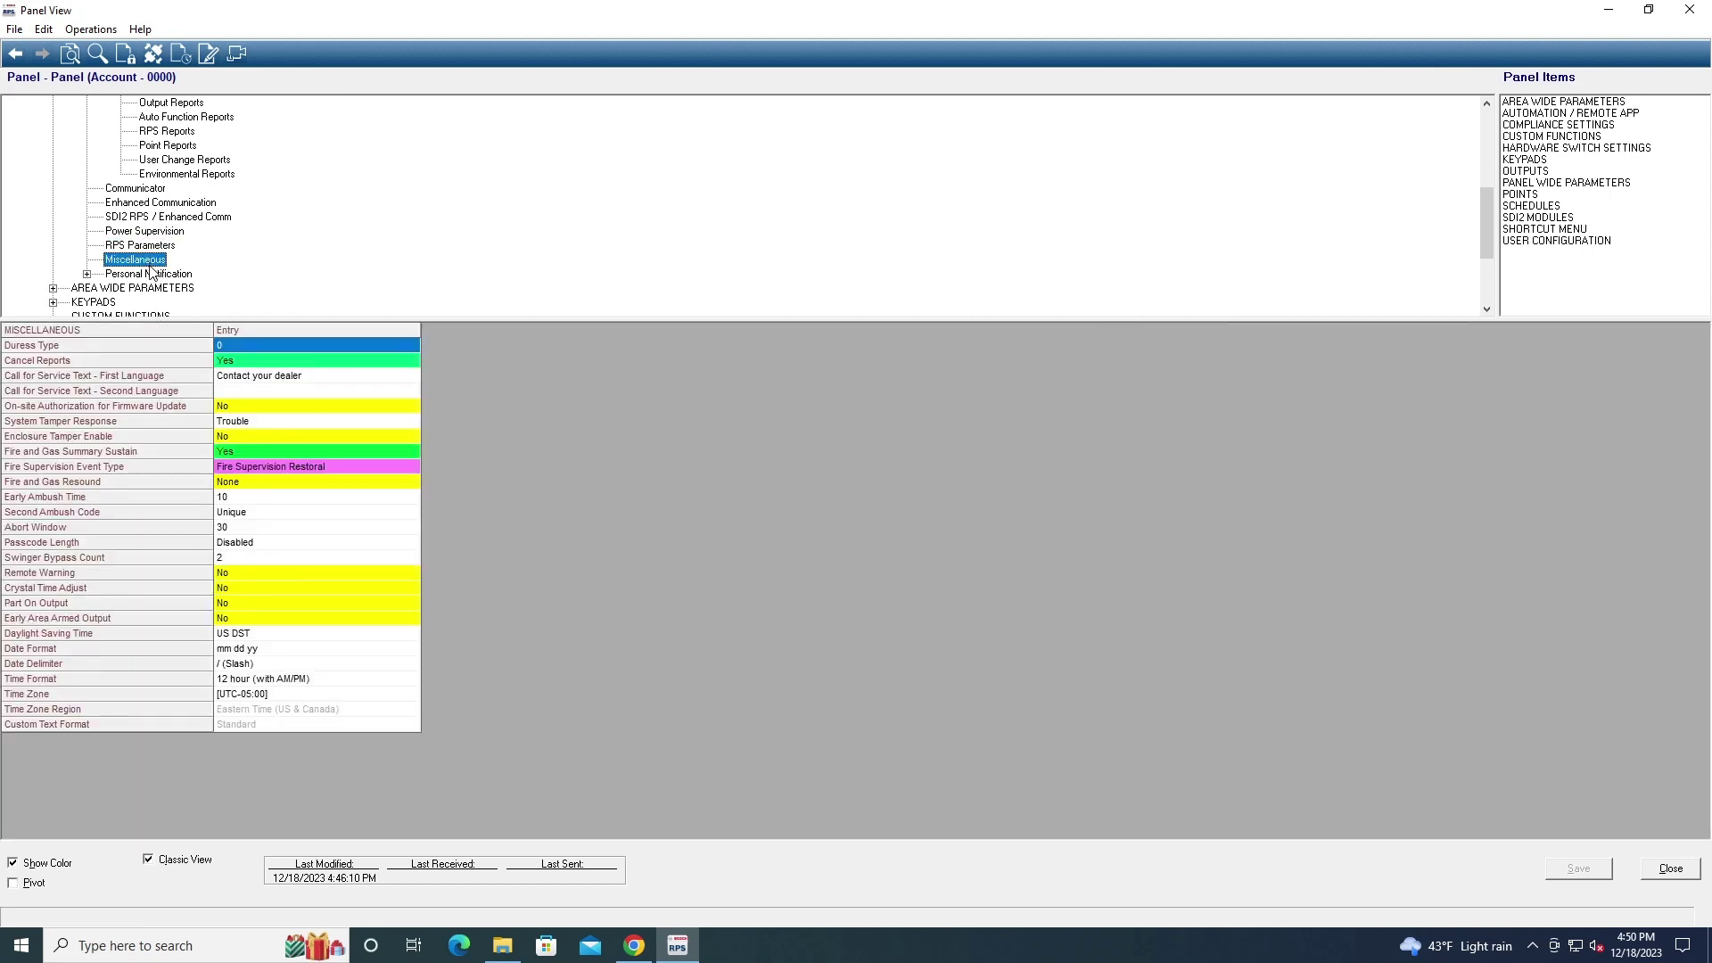
left_click(151, 247)
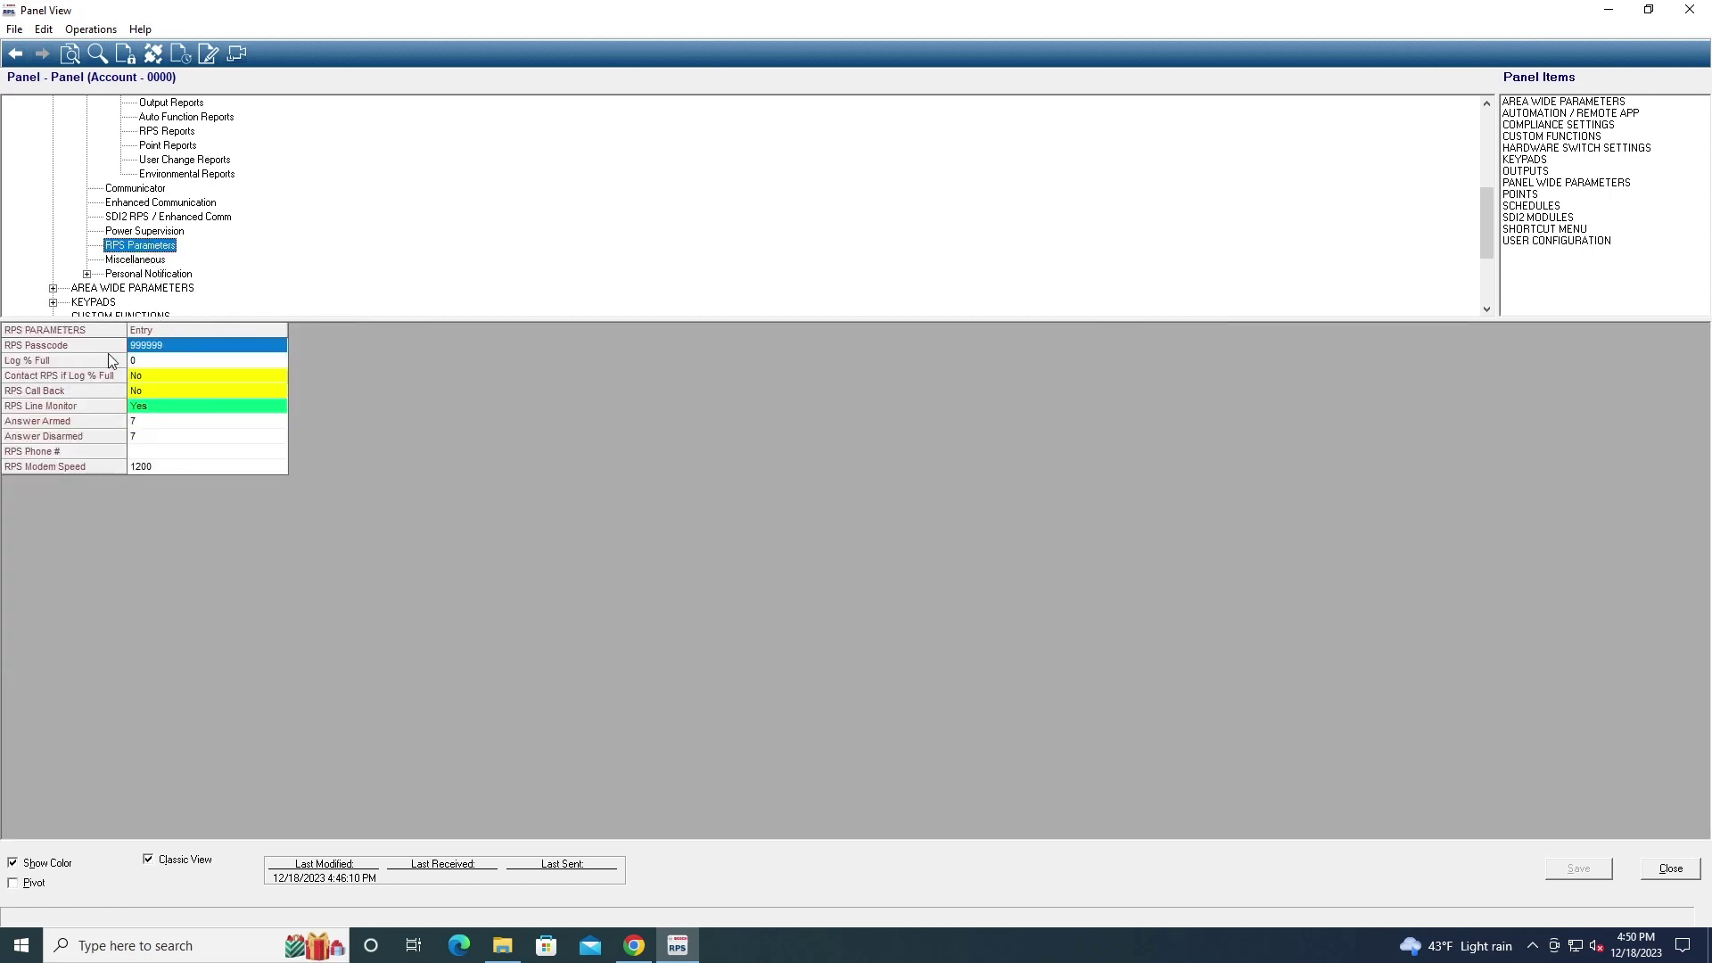
left_click(136, 261)
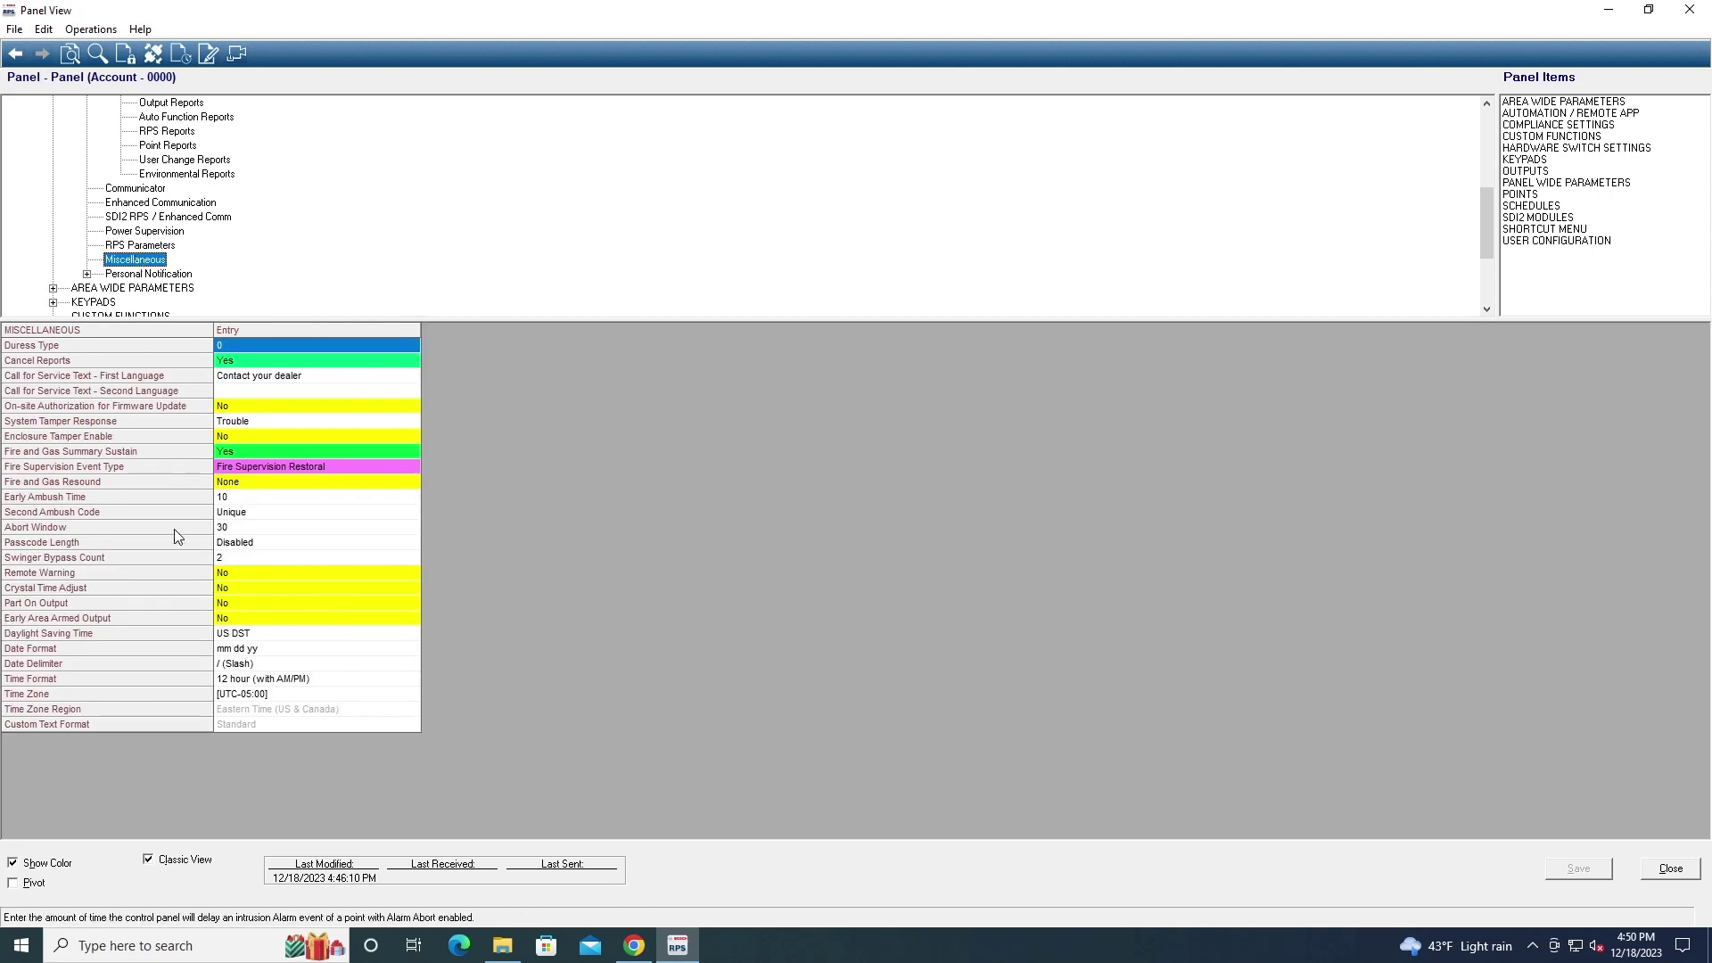
double_click(256, 346)
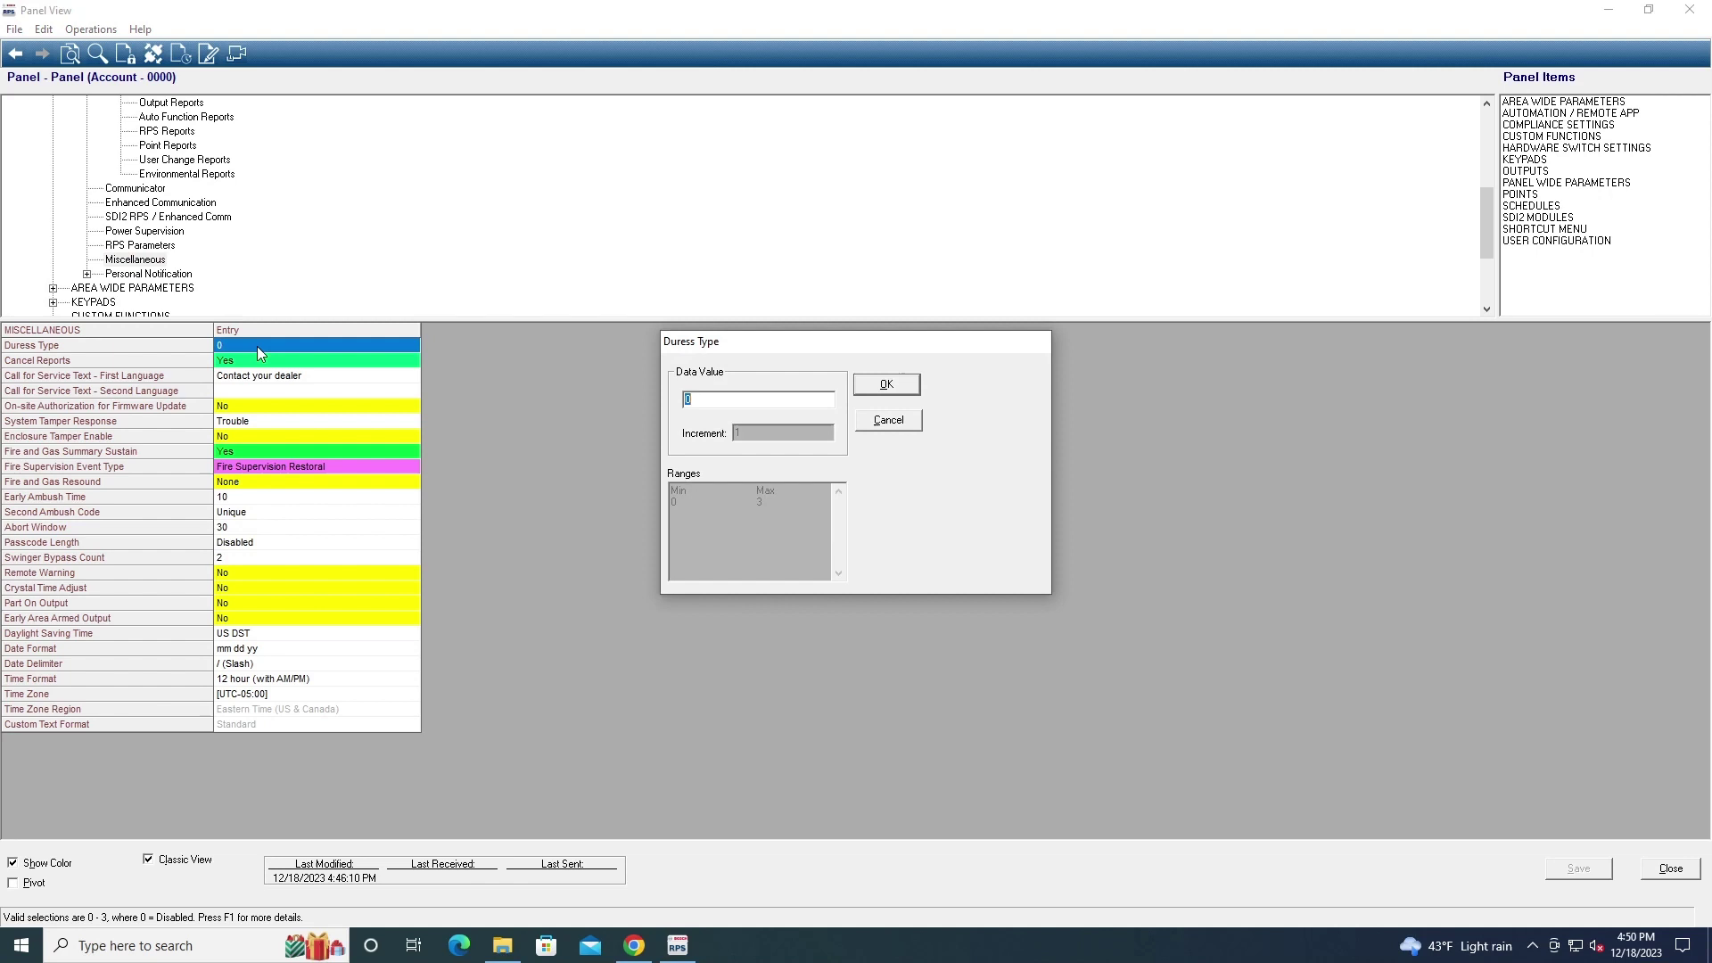
type("1")
key("Return")
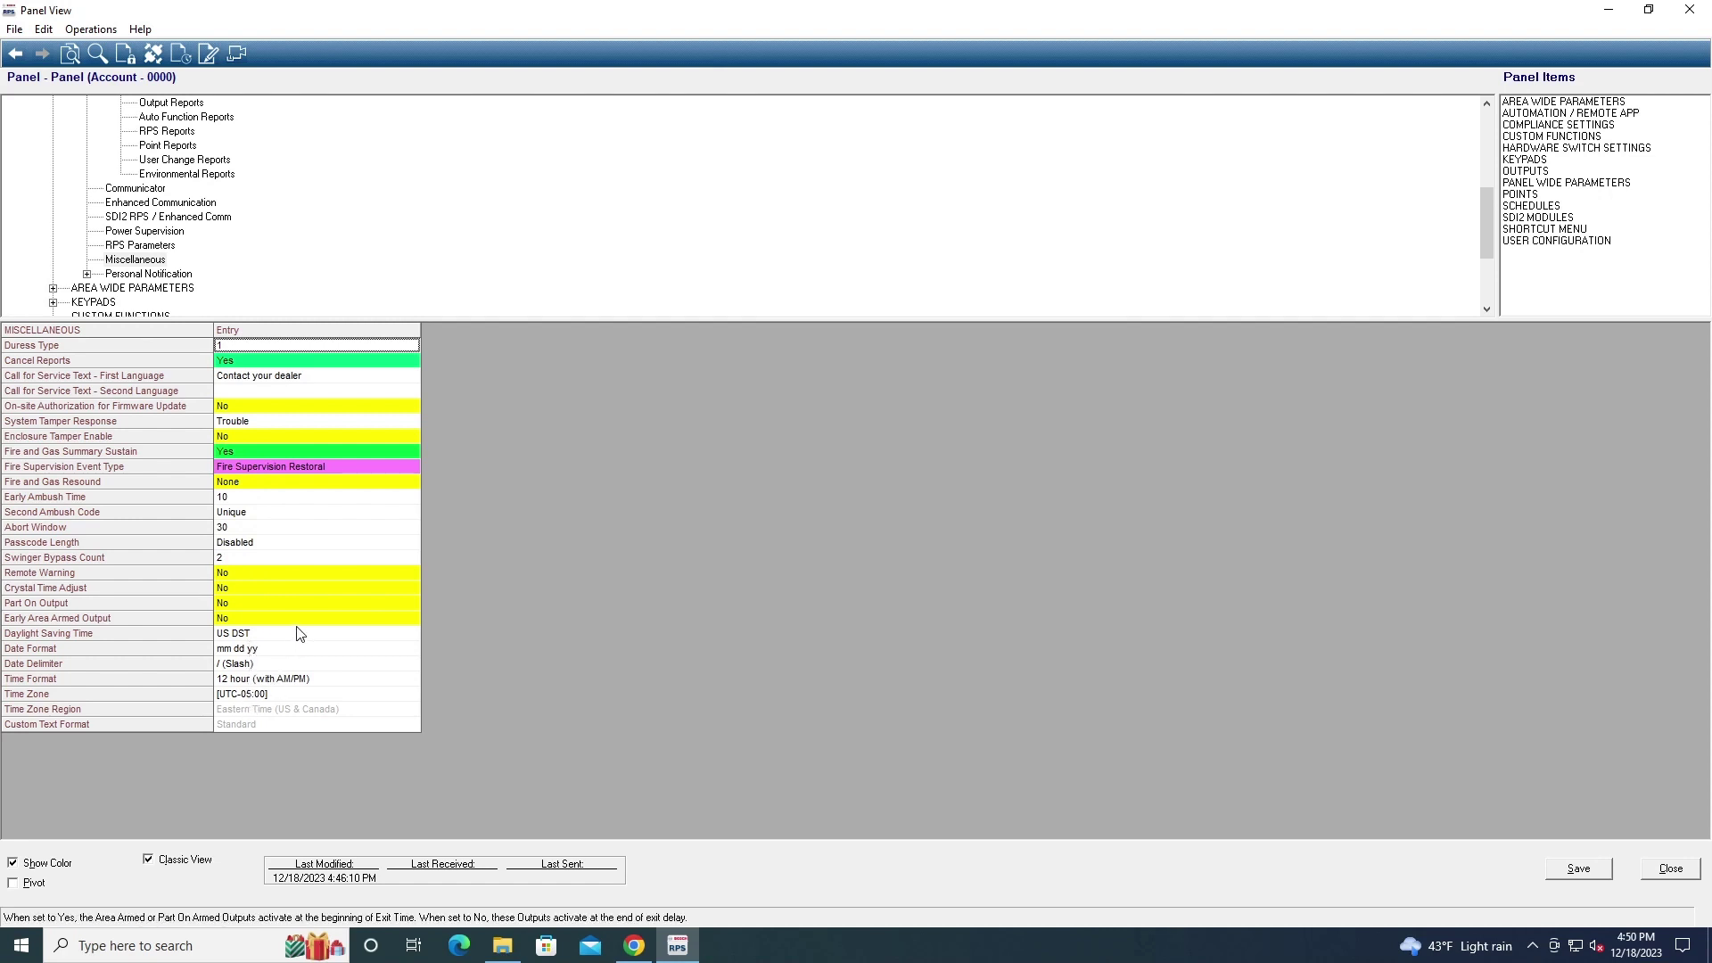
left_click(150, 275)
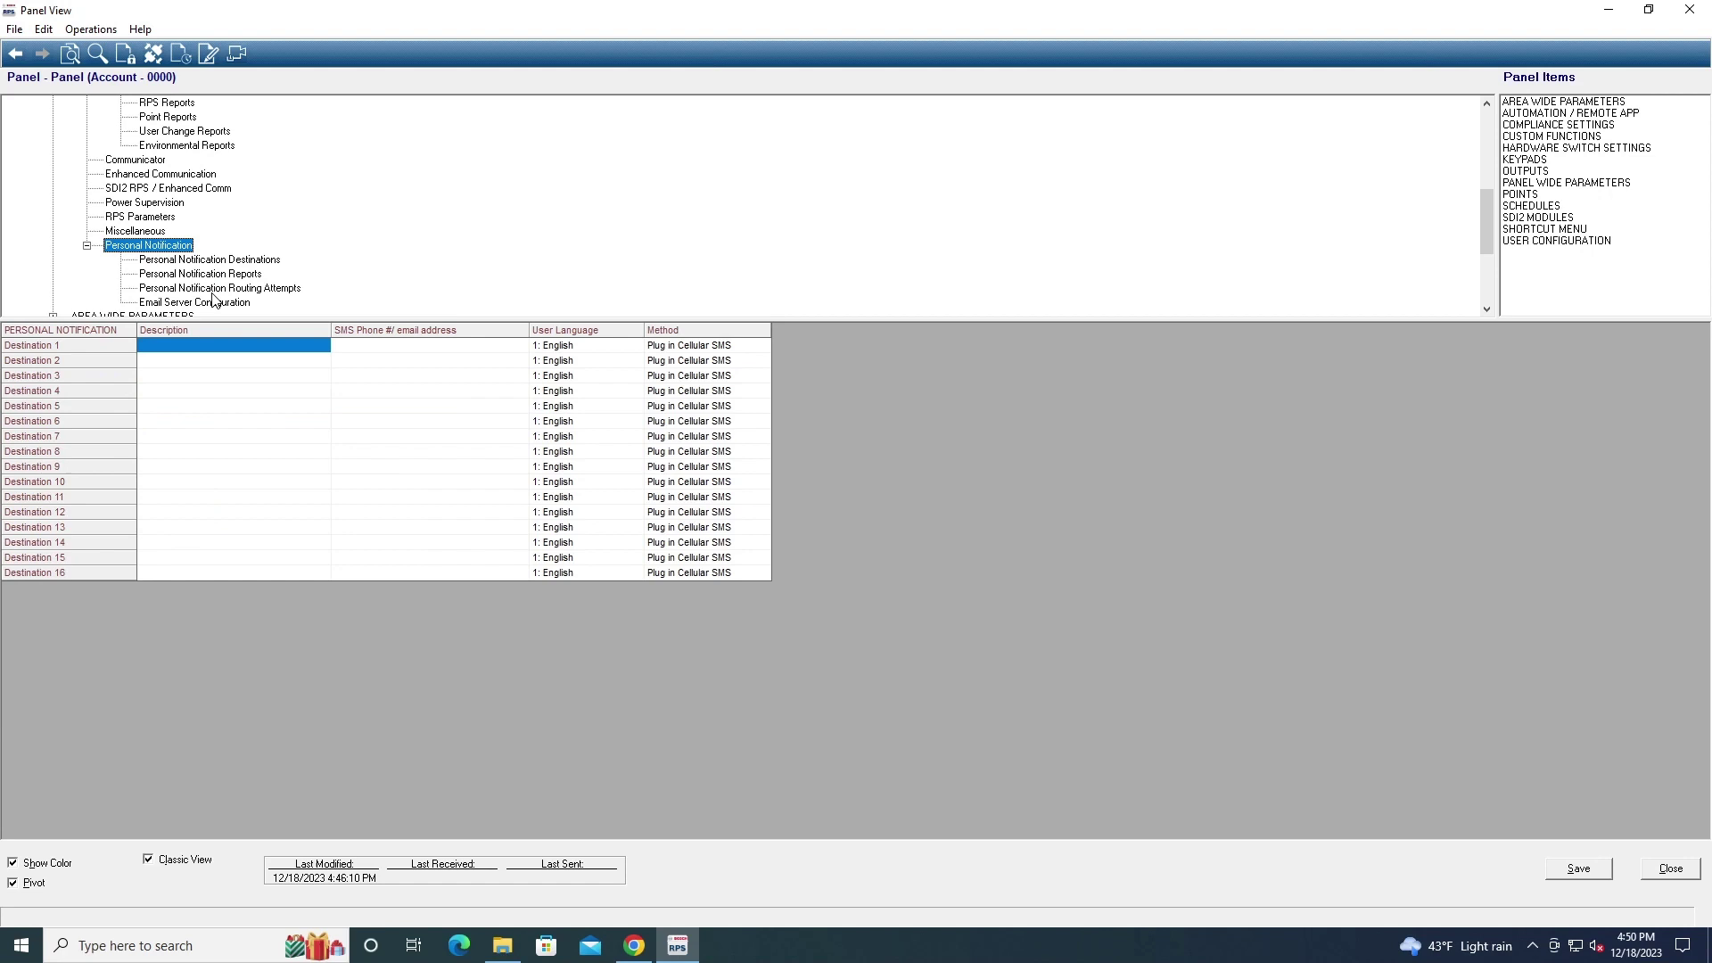
Check Destination 1's delivery method without changing it, and expand AREA WIDE PARAMETERS
double_click(658, 348)
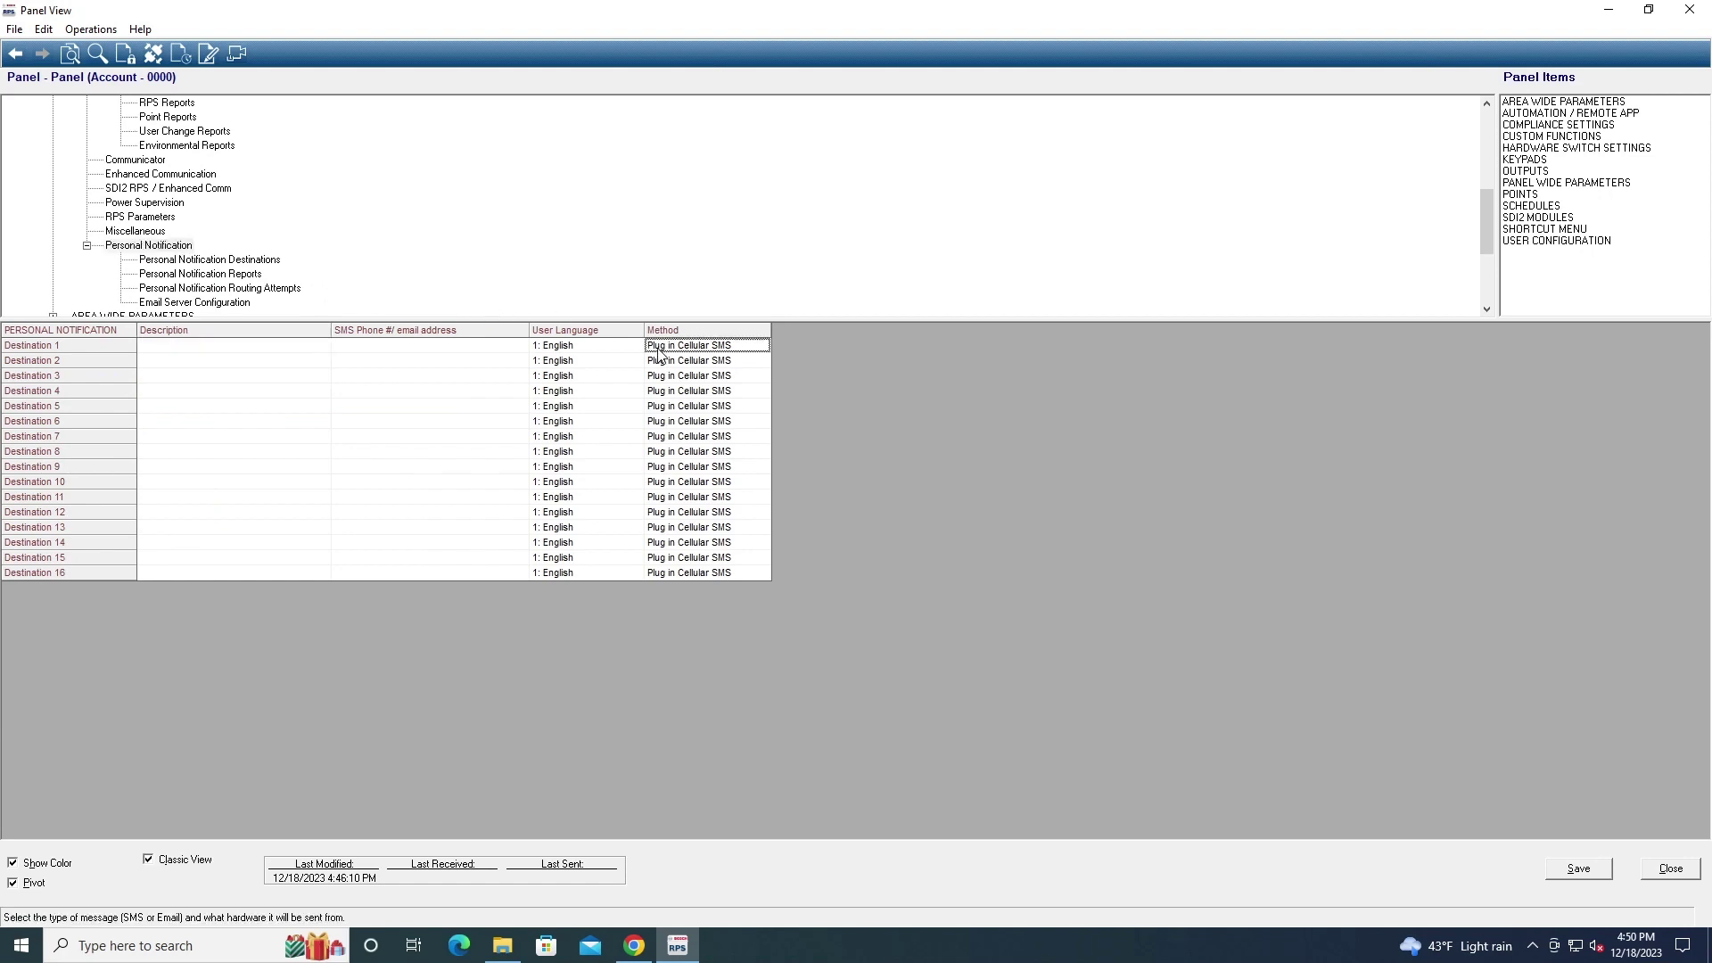
left_click(987, 406)
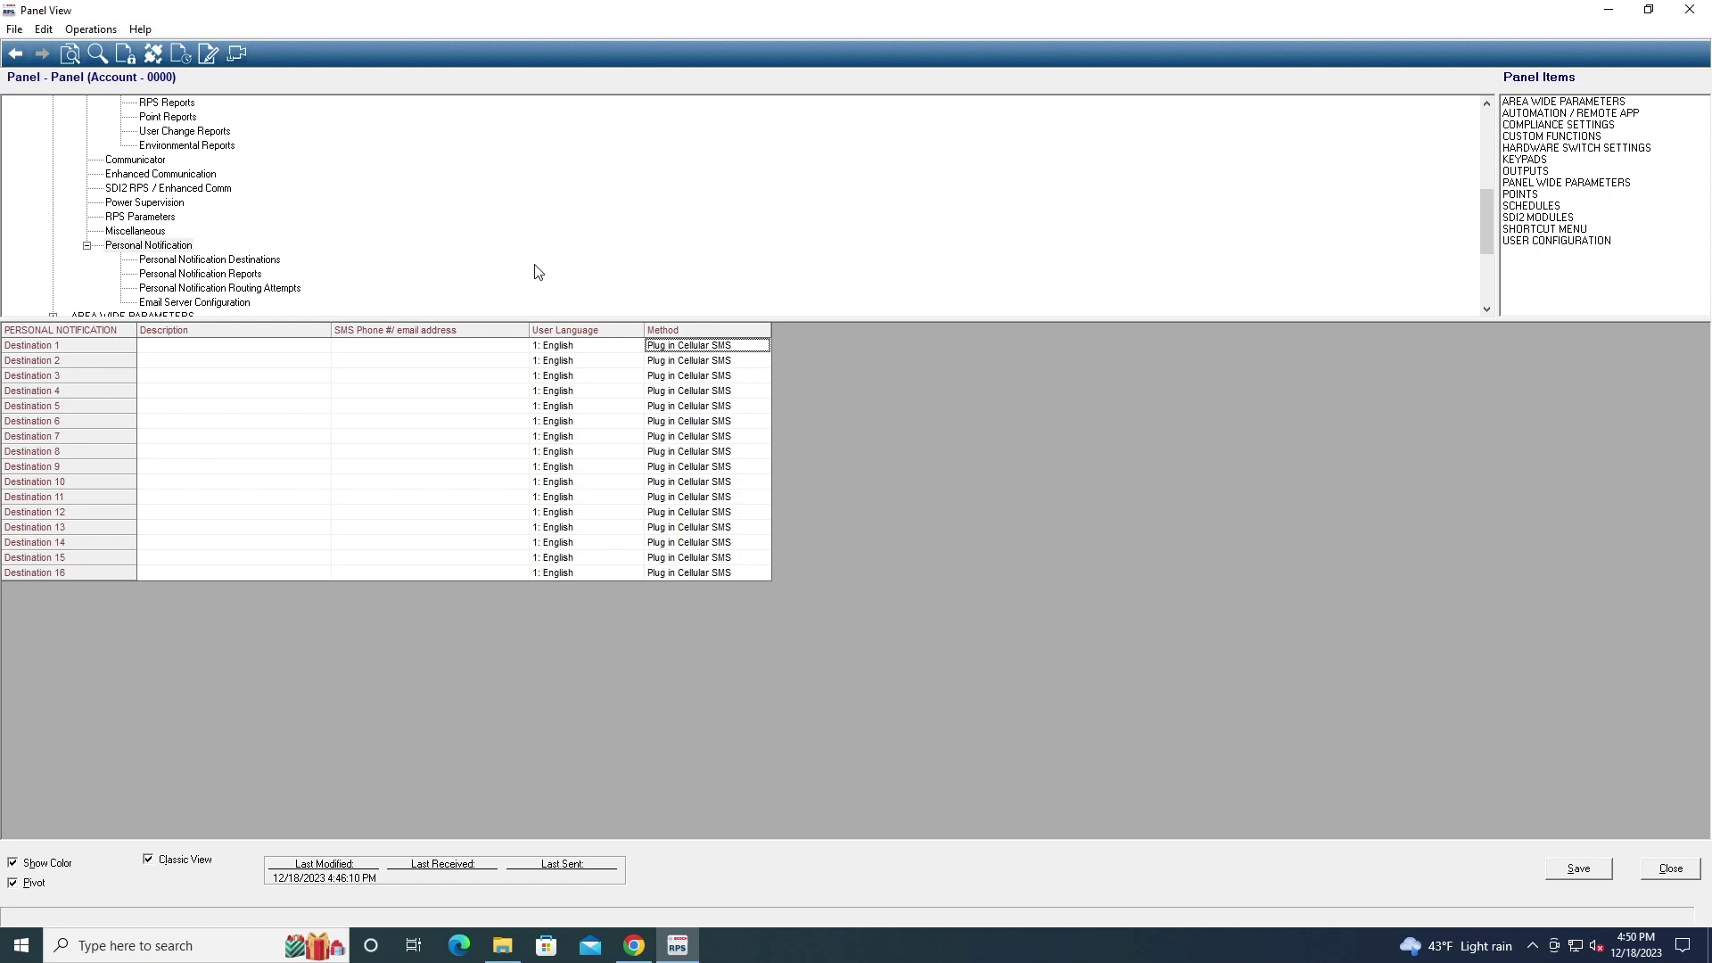
scroll(538, 272, "down", 1)
double_click(147, 274)
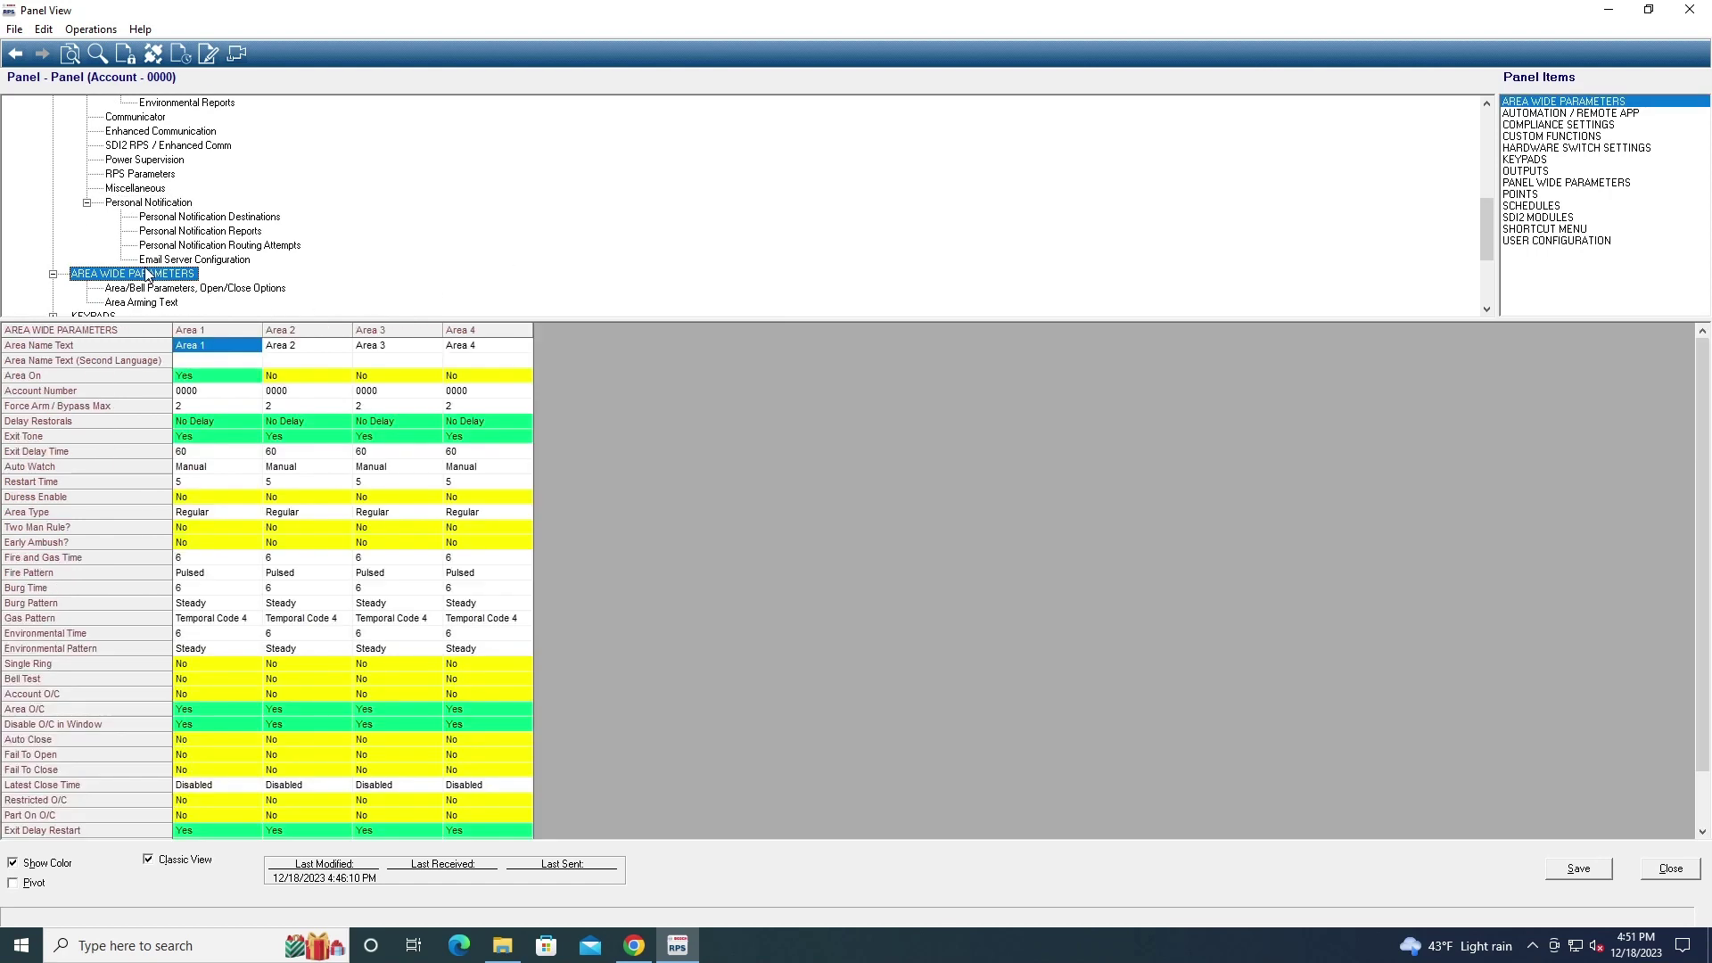
scroll(140, 290, "down", 1)
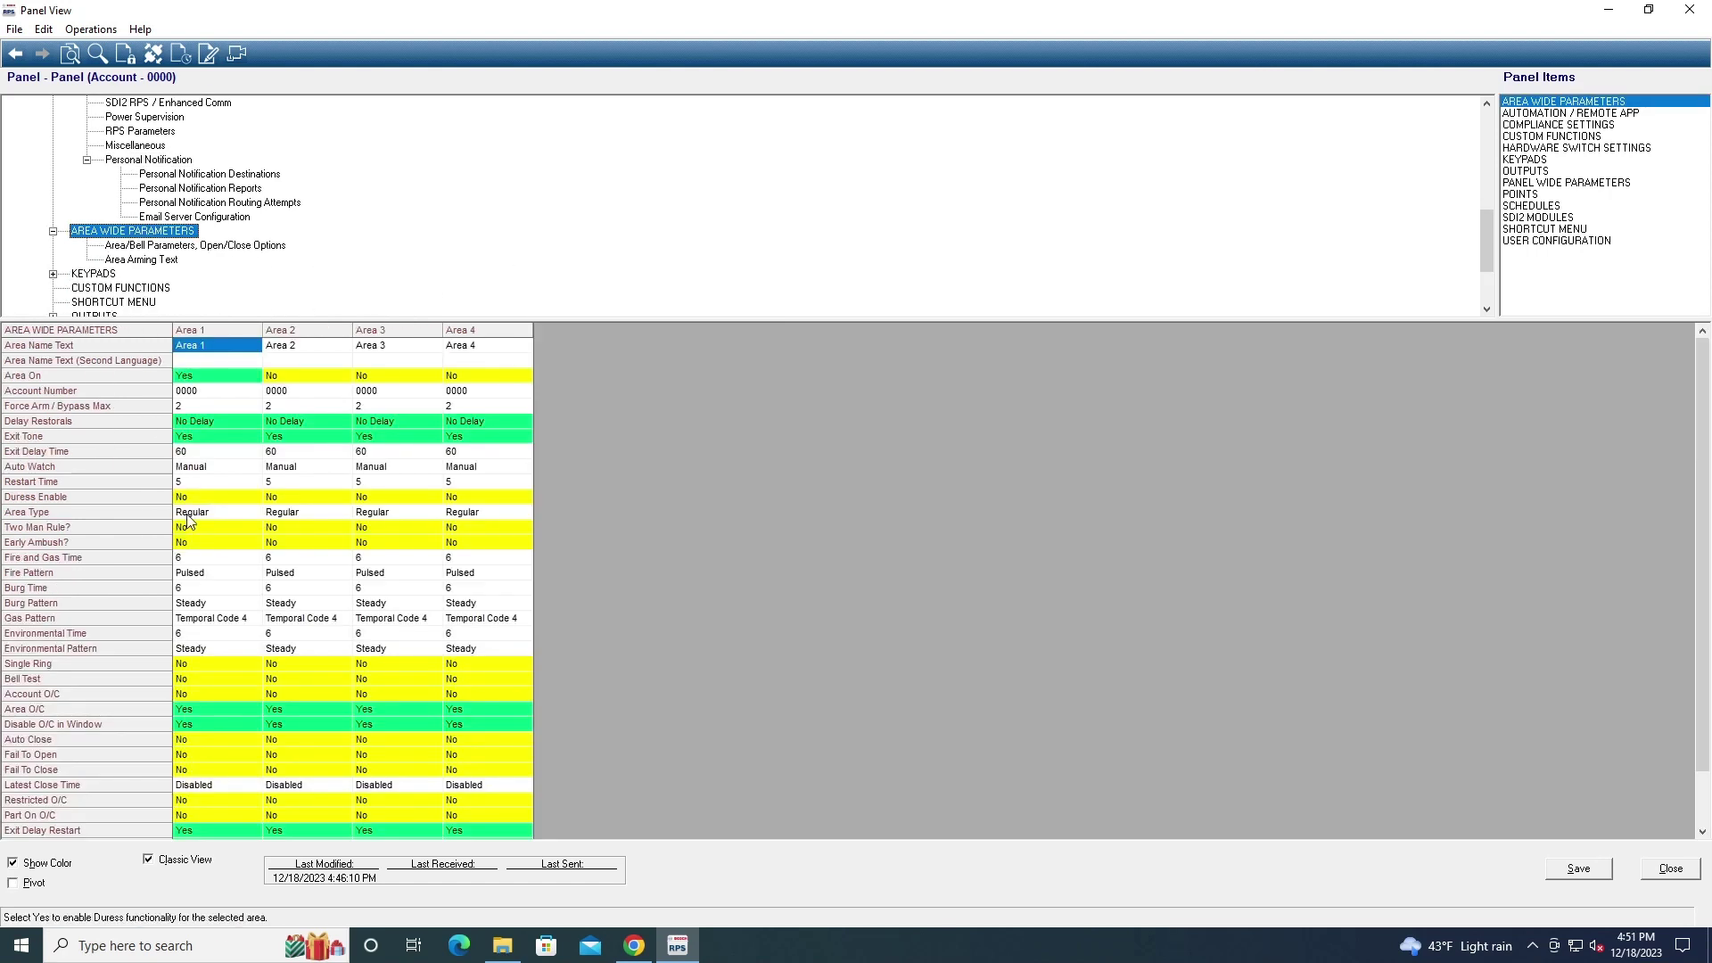
scroll(189, 526, "down", 1)
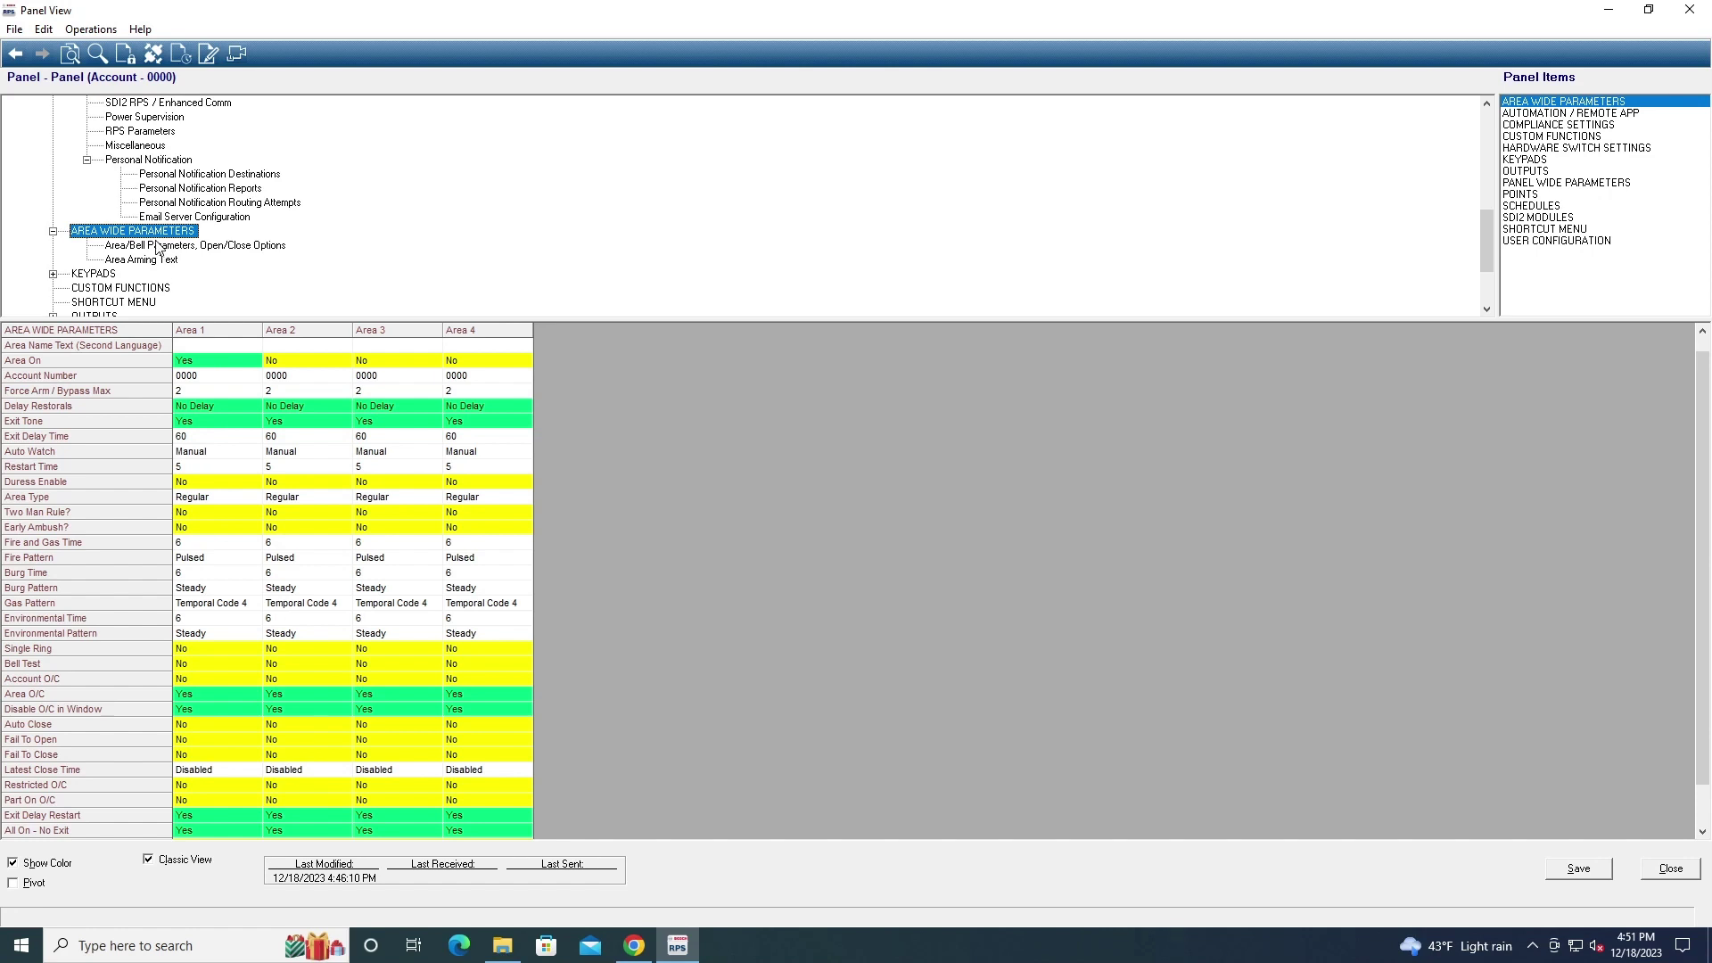
Show Area/Bell Parameters and the Area Arming Text table for Areas 1–4, and expand KEYPADS
left_click(159, 246)
left_click(155, 260)
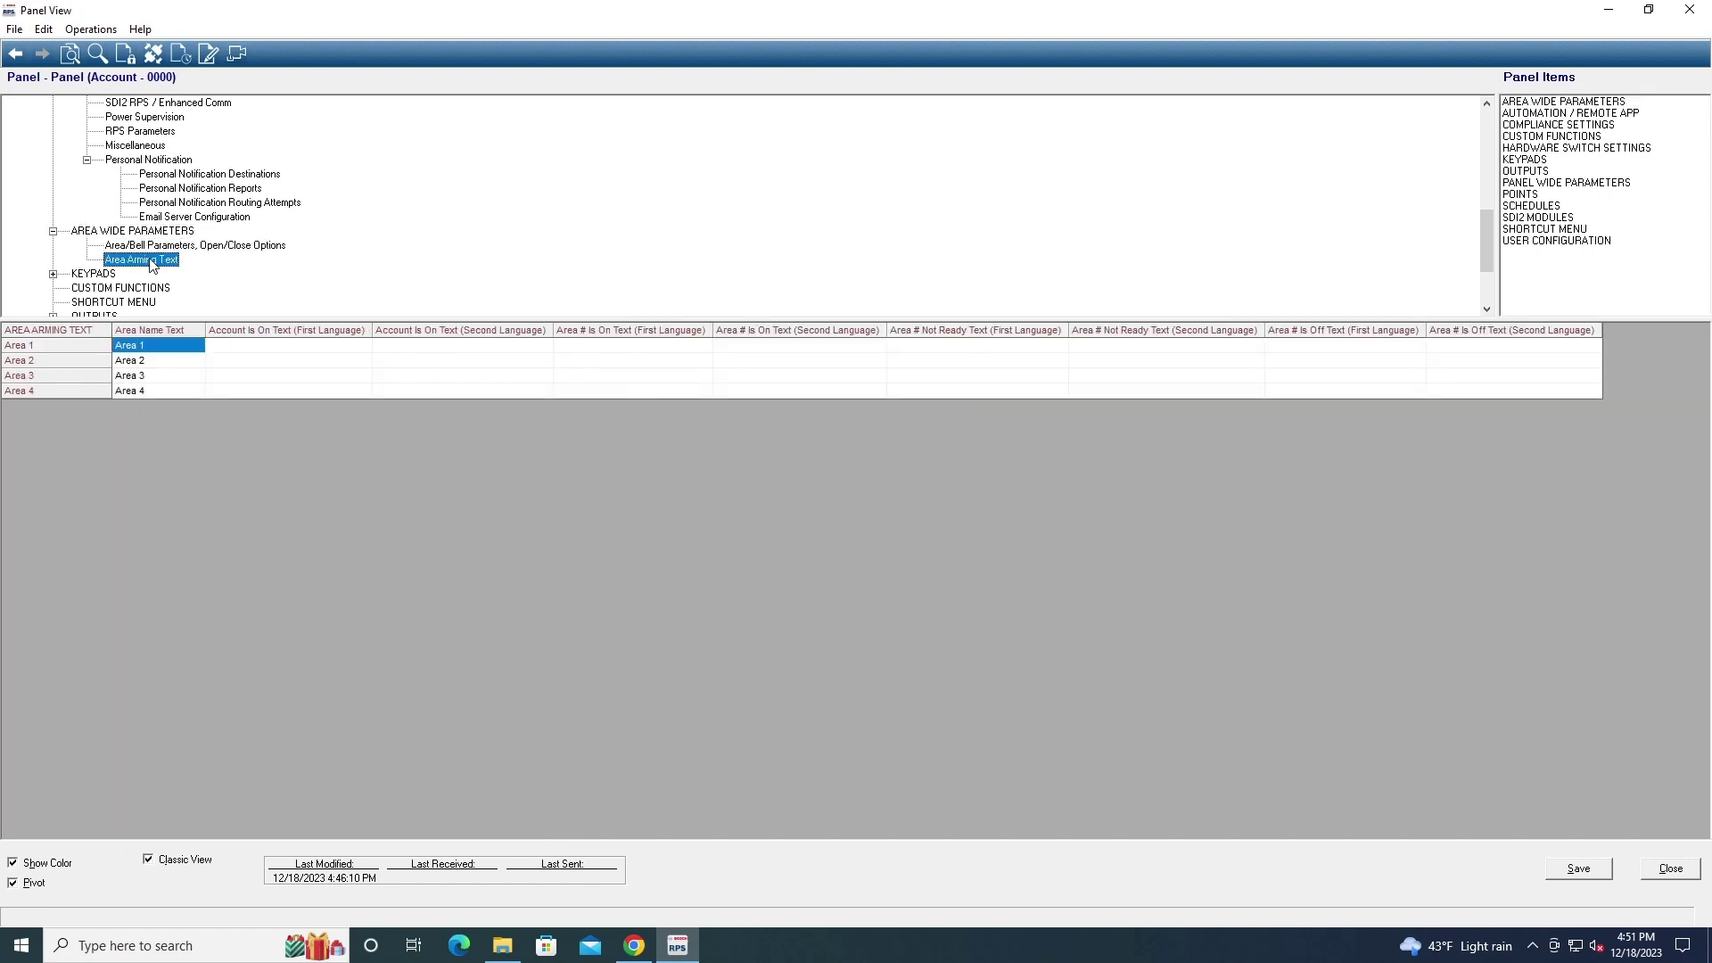
left_click(53, 274)
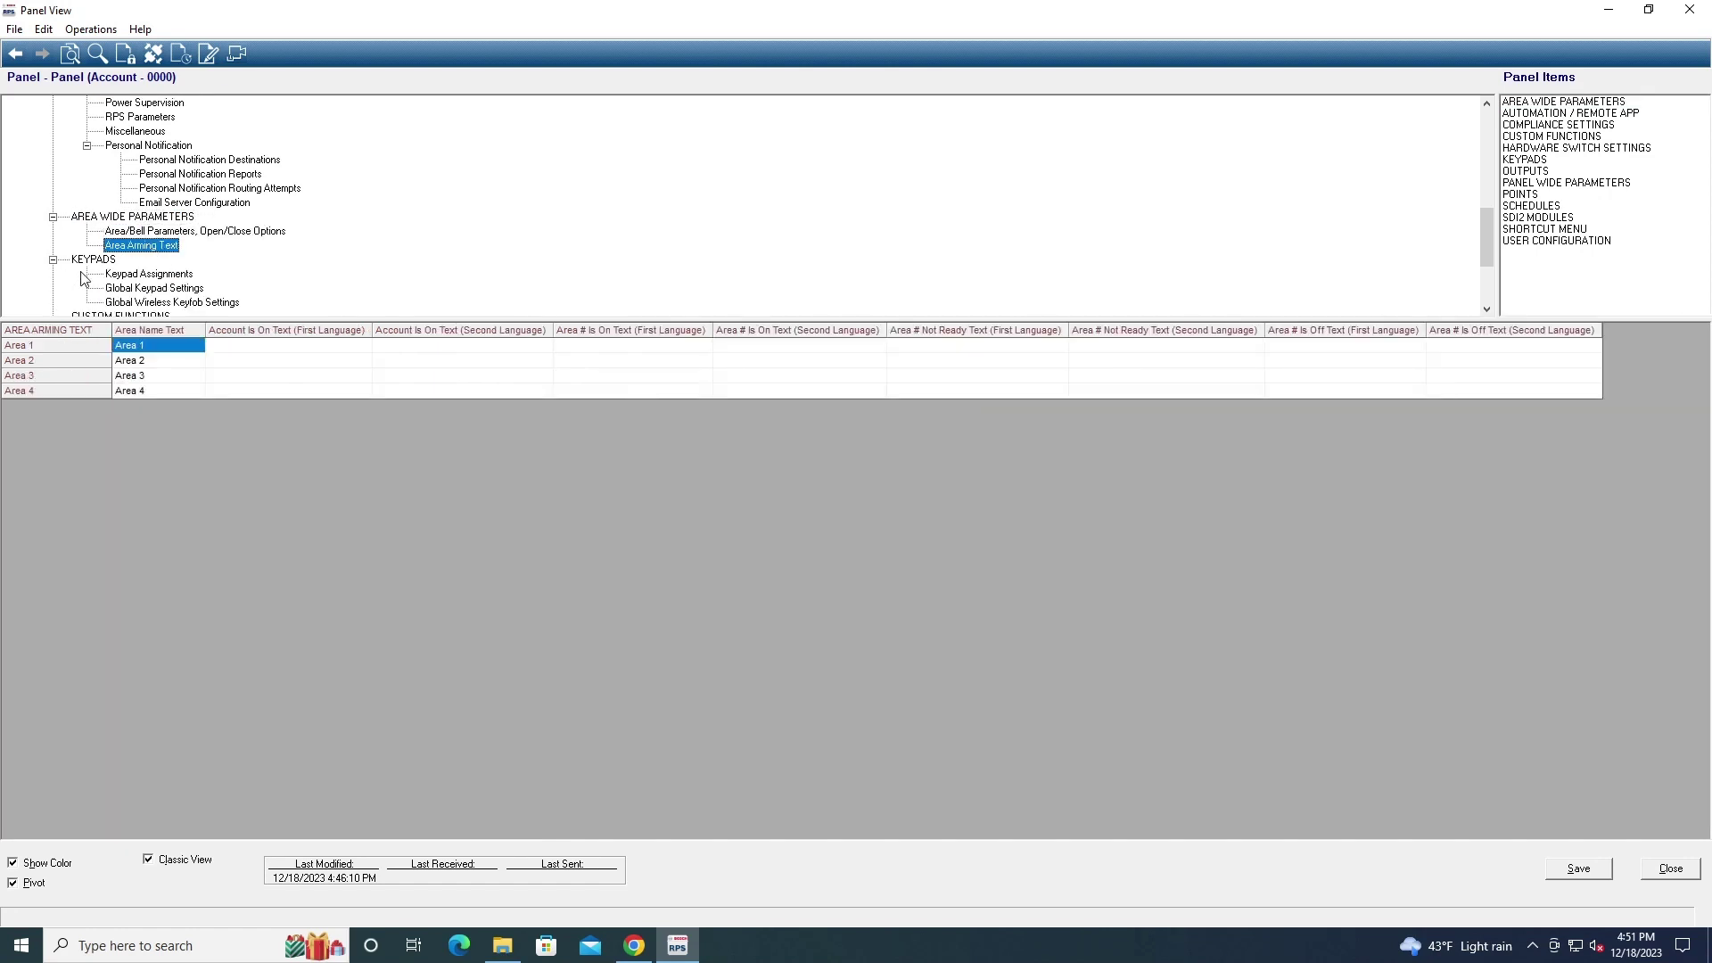
Review Address 1's keypad type, language, scope and passcode function, keeping B92x and Arm/Disarm
left_click(121, 274)
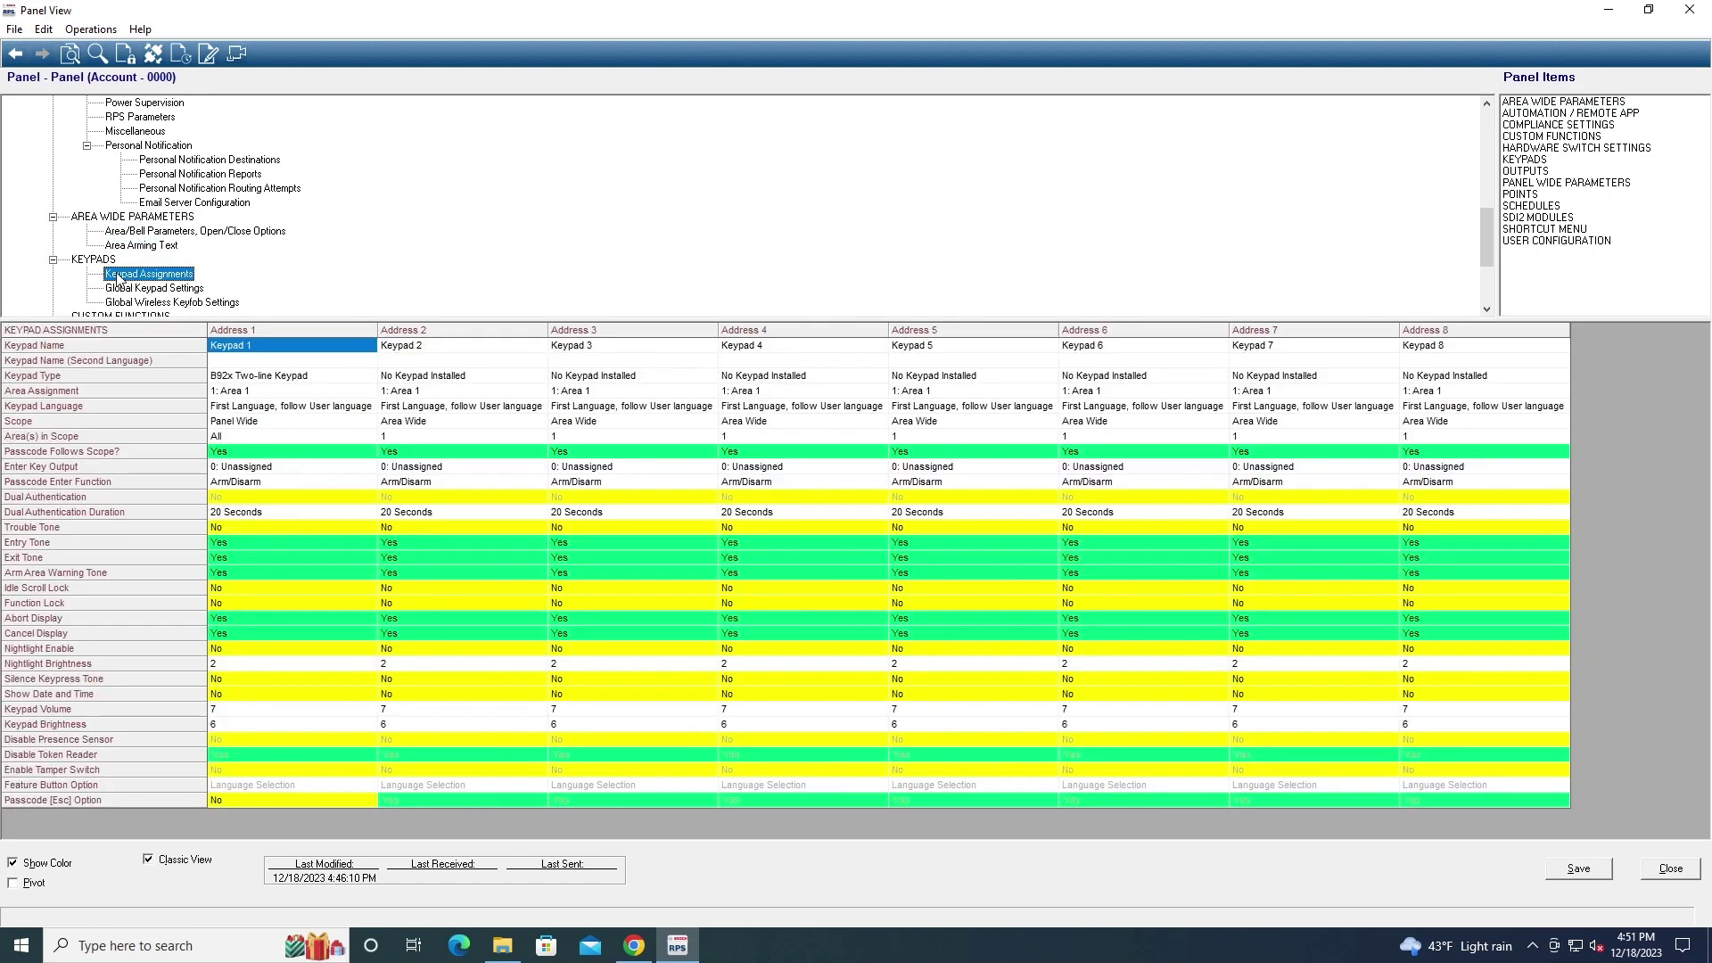
double_click(226, 378)
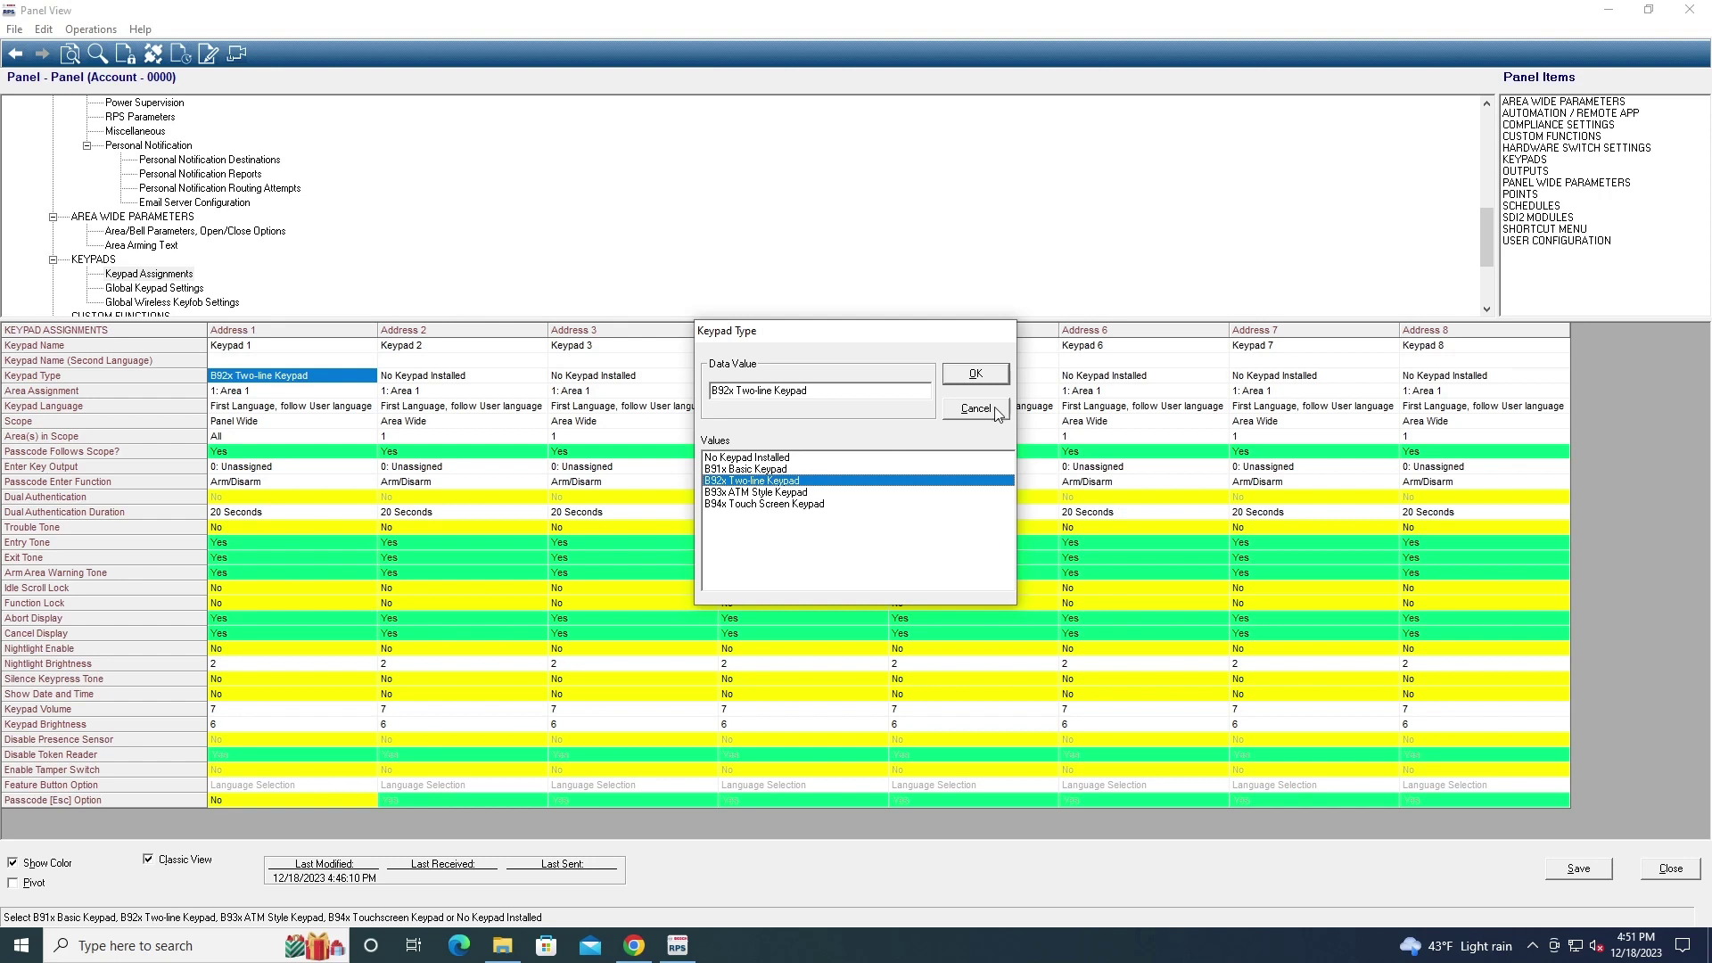
left_click(975, 375)
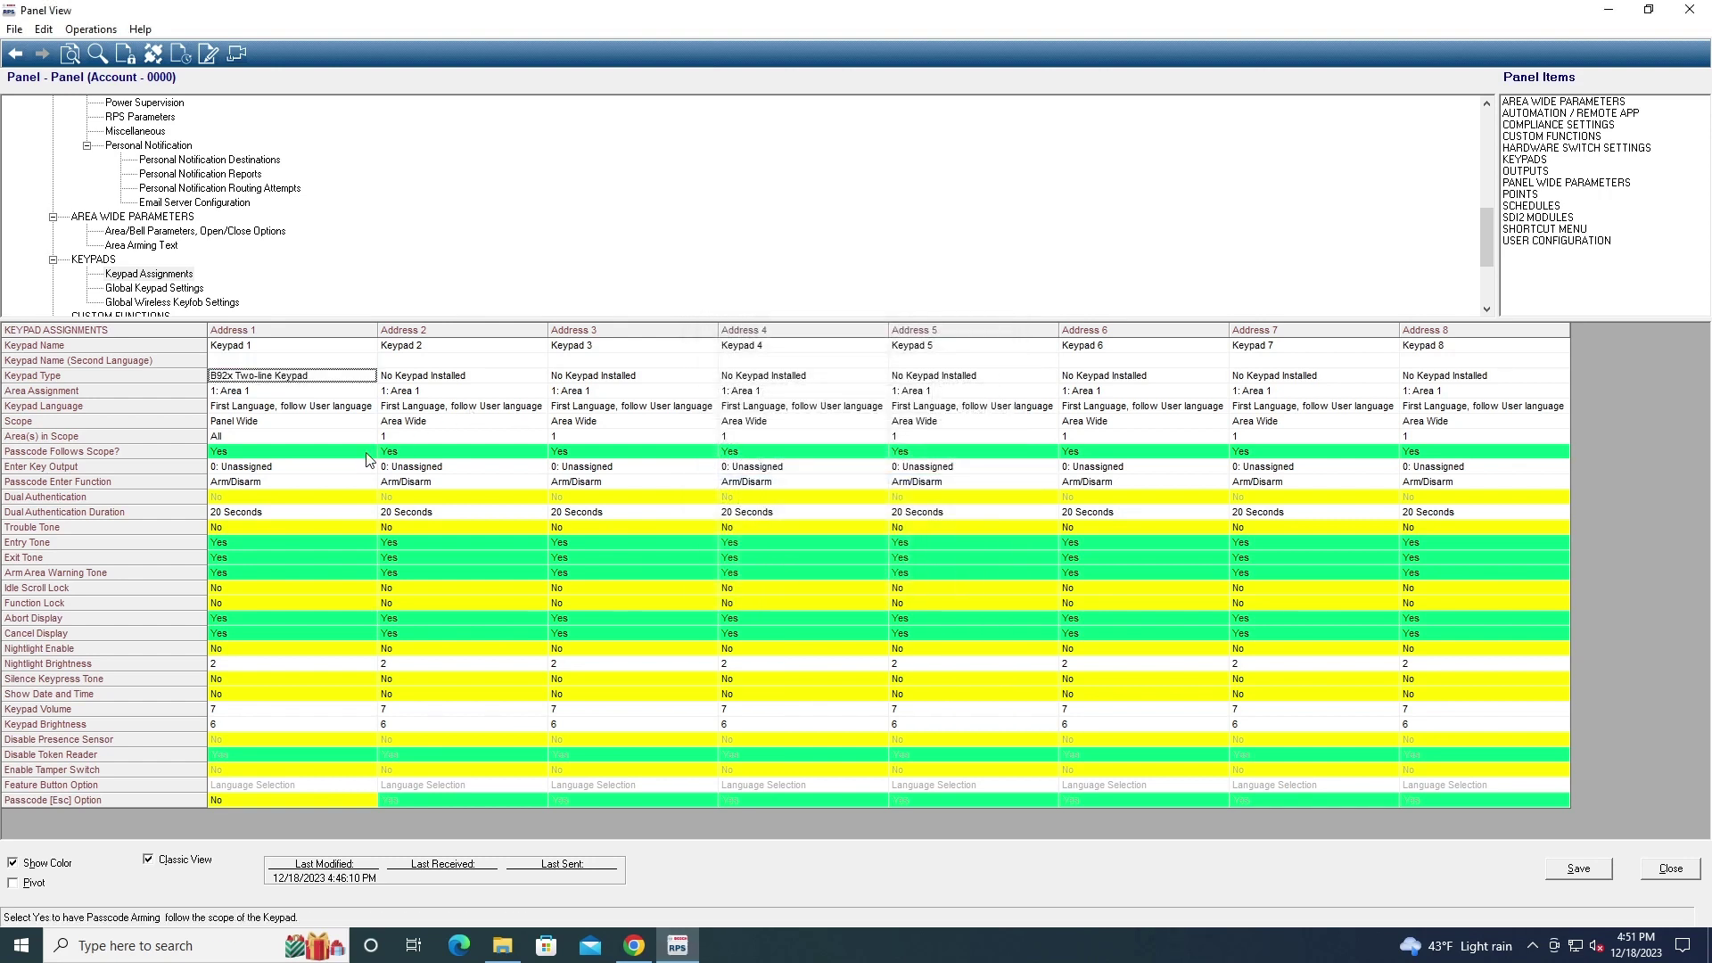
left_click(339, 407)
left_click(319, 422)
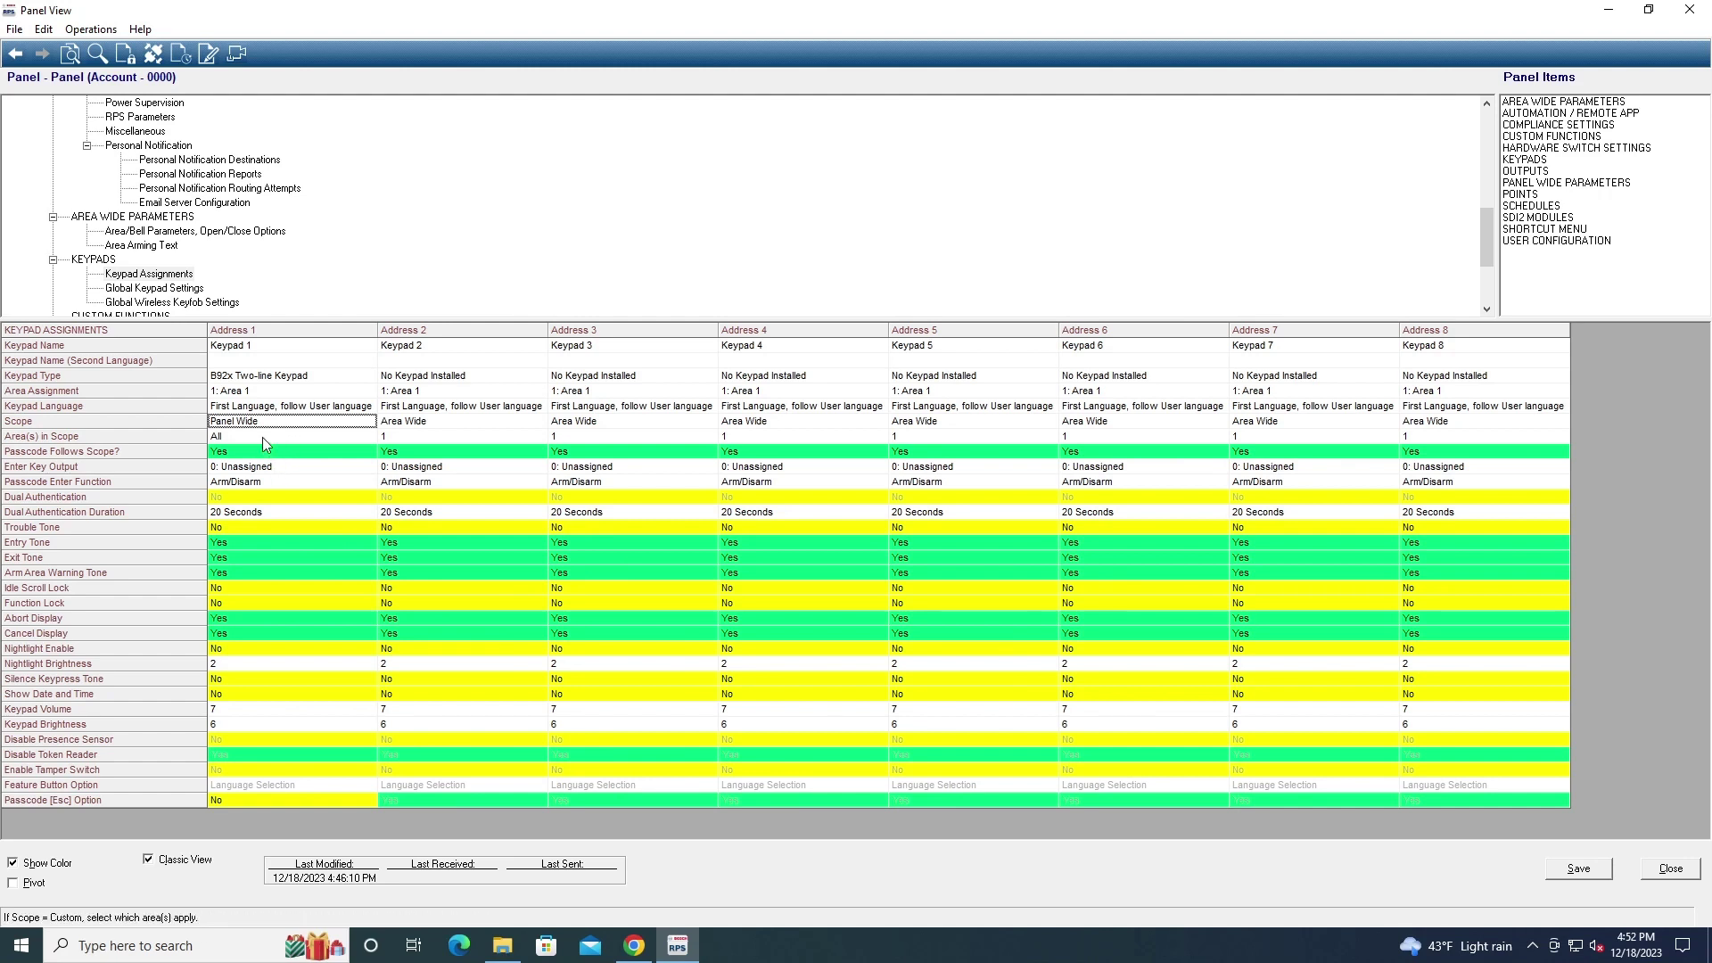
double_click(271, 481)
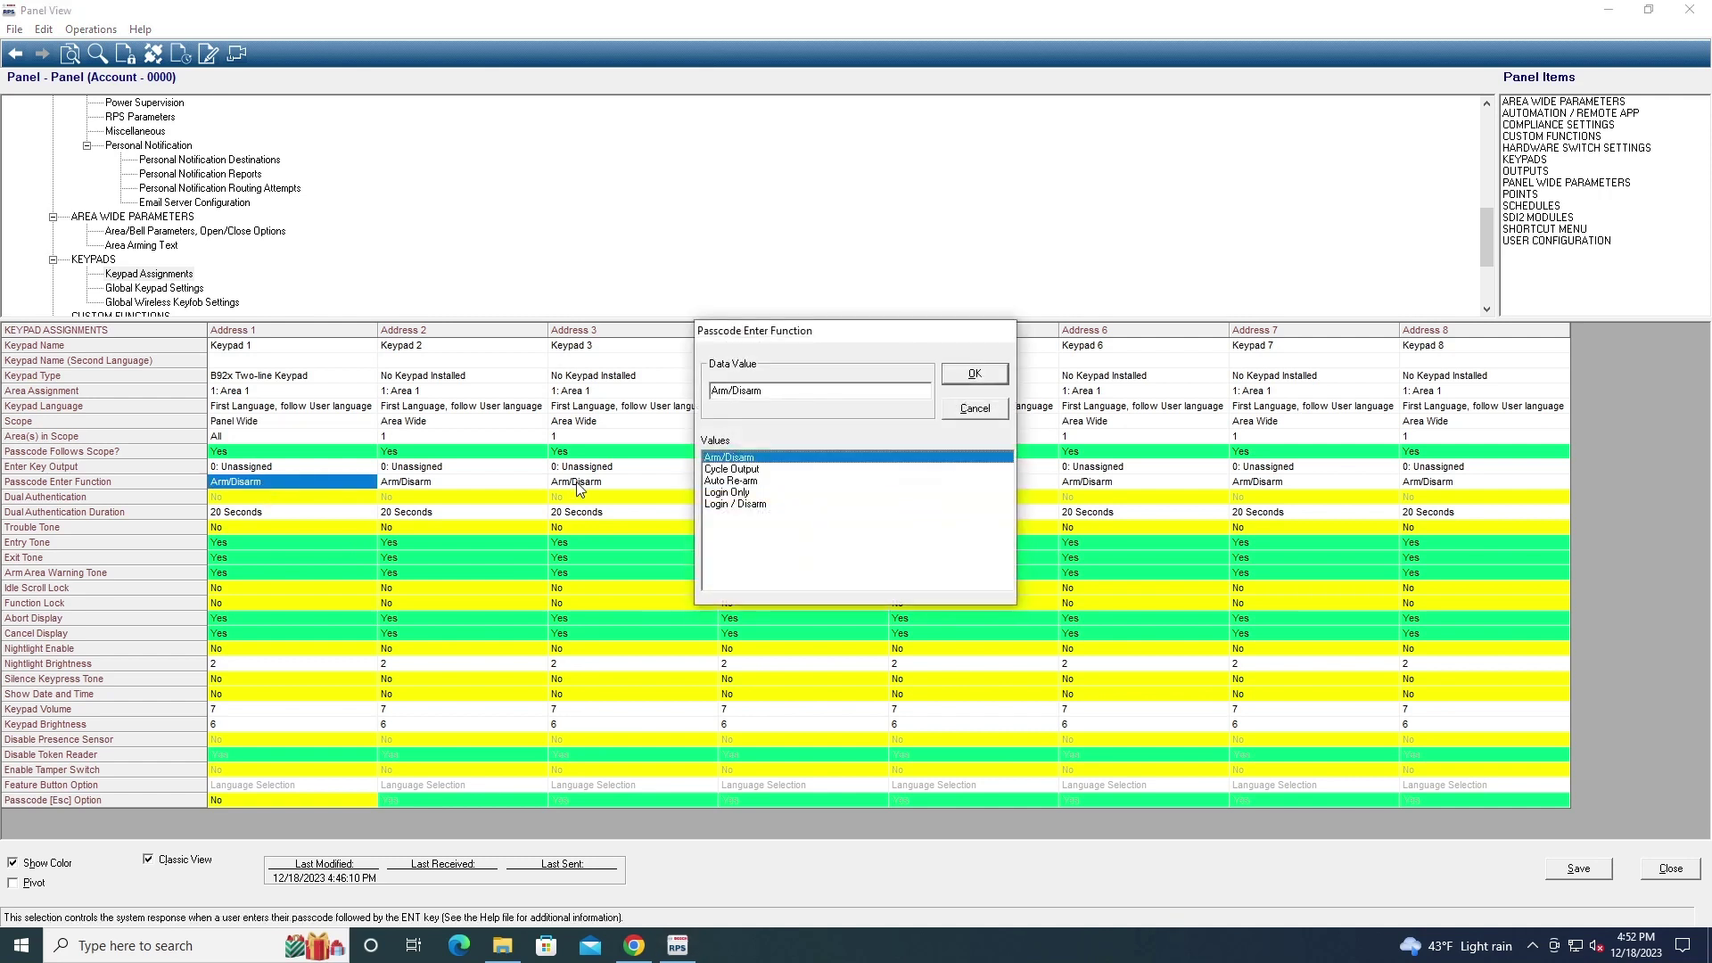
left_click(960, 416)
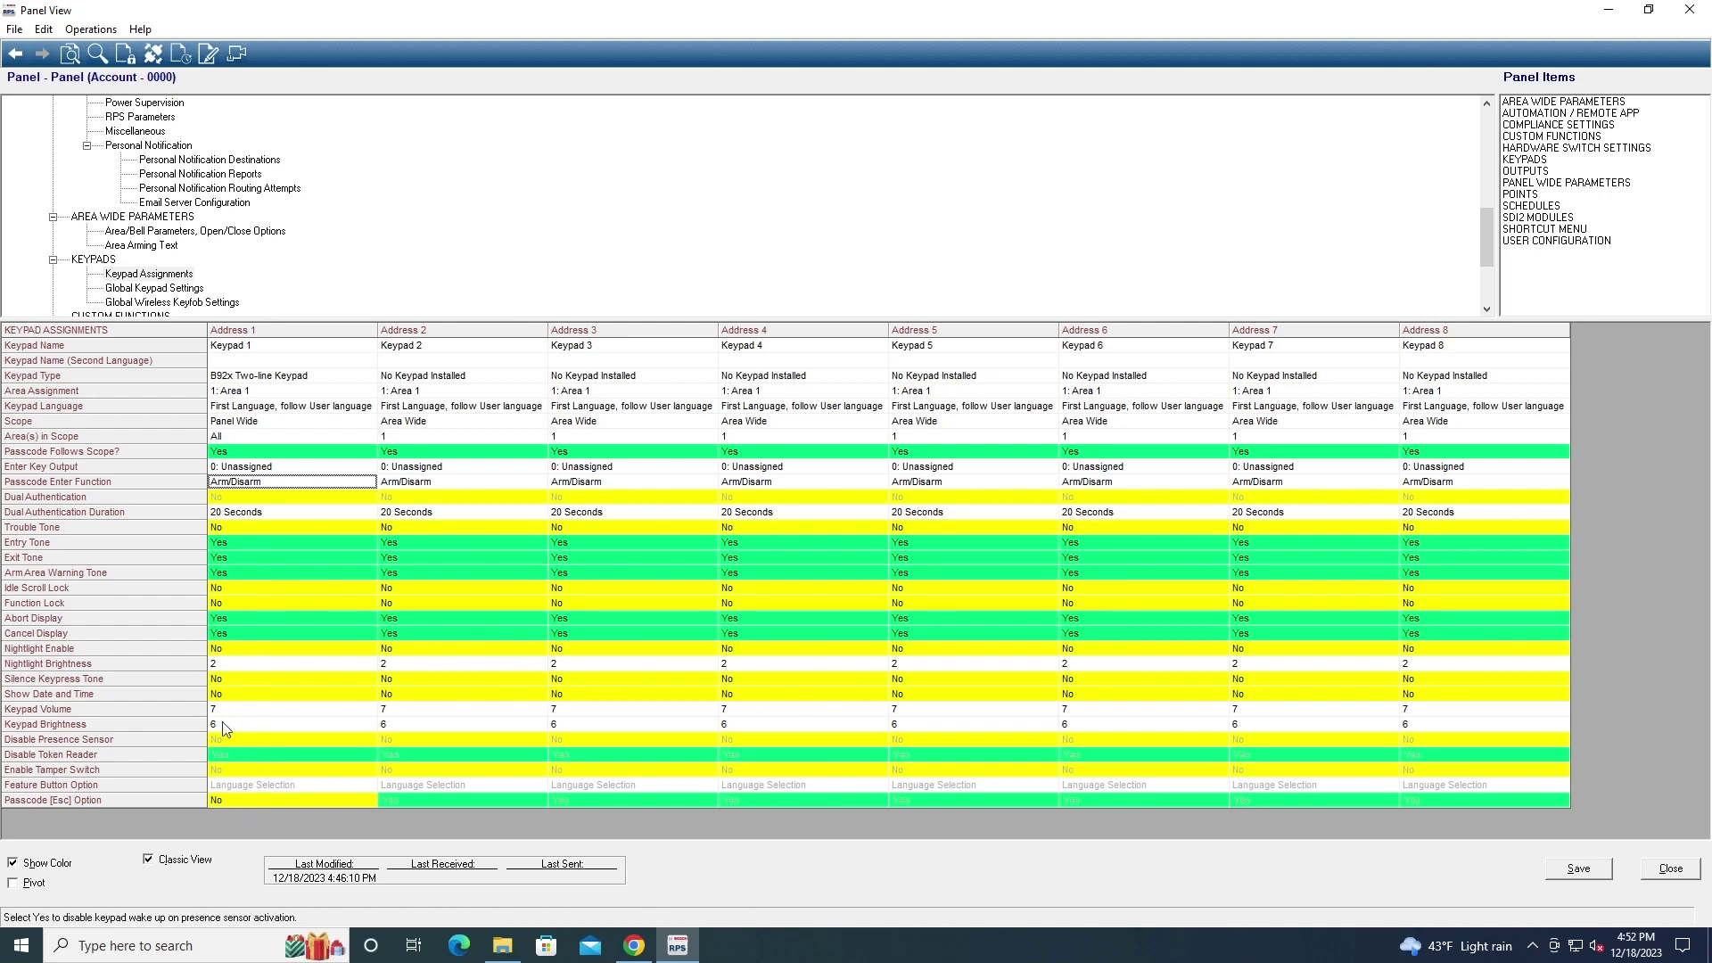
Preview the B93x ATM Style keypad for Address 1 unchanged, then view global keypad and keyfob settings
left_click(188, 290)
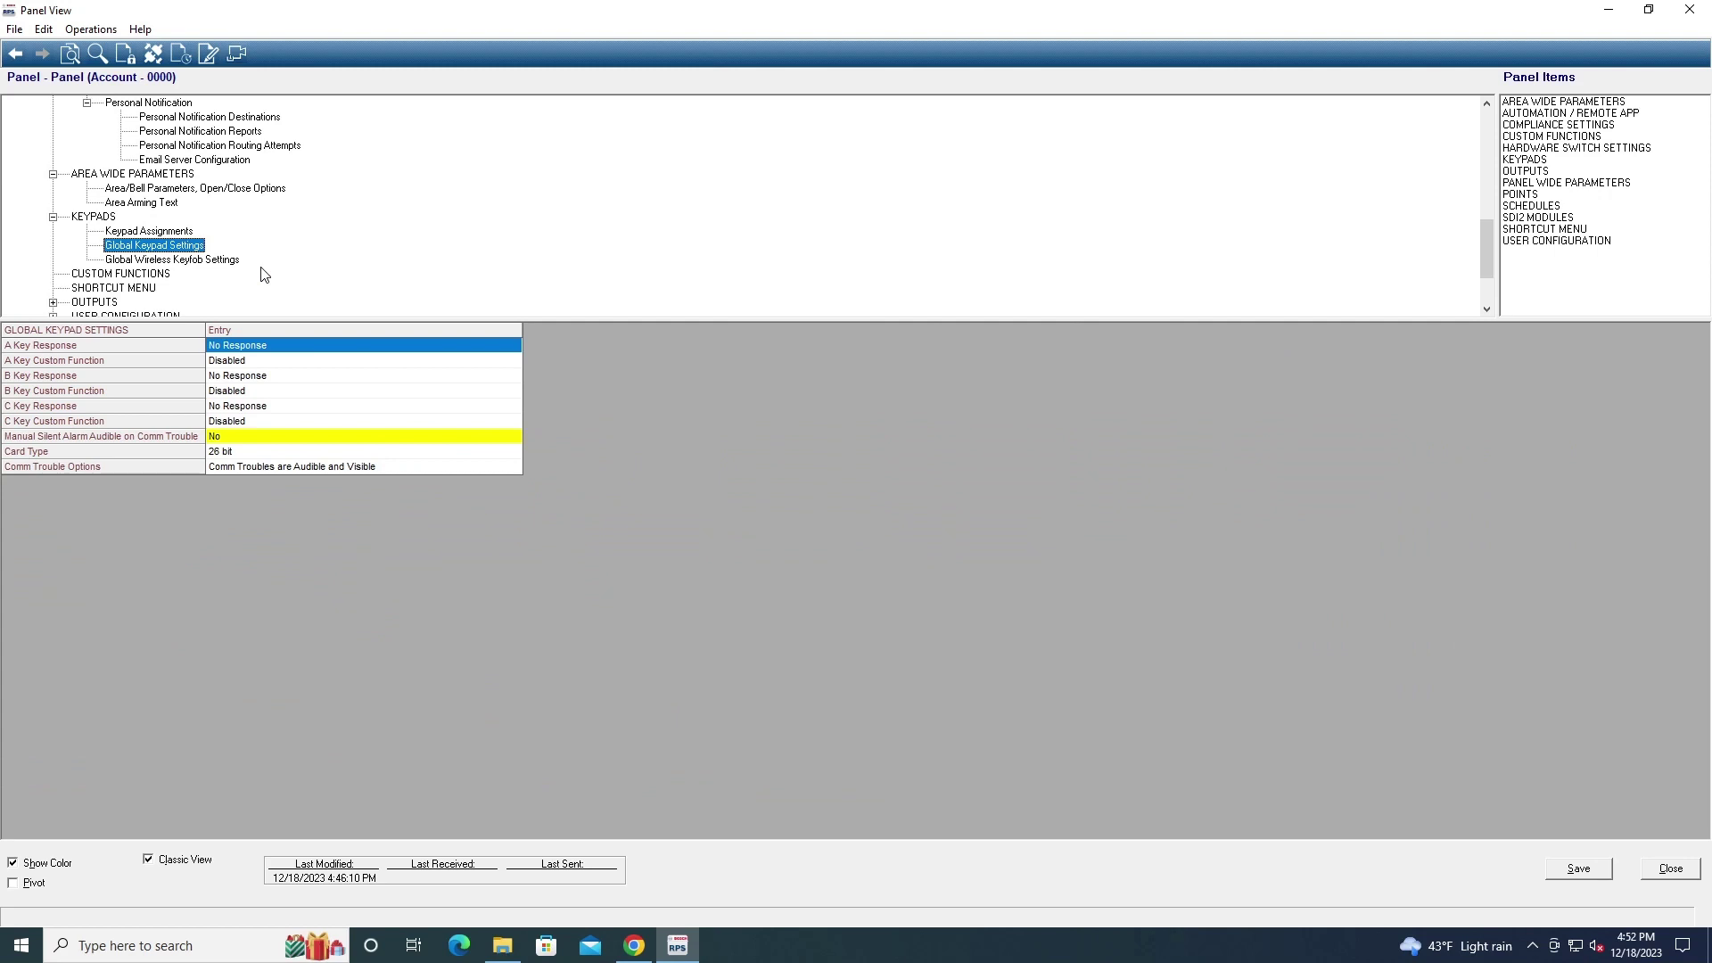
scroll(261, 272, "down", 1)
left_click(165, 233)
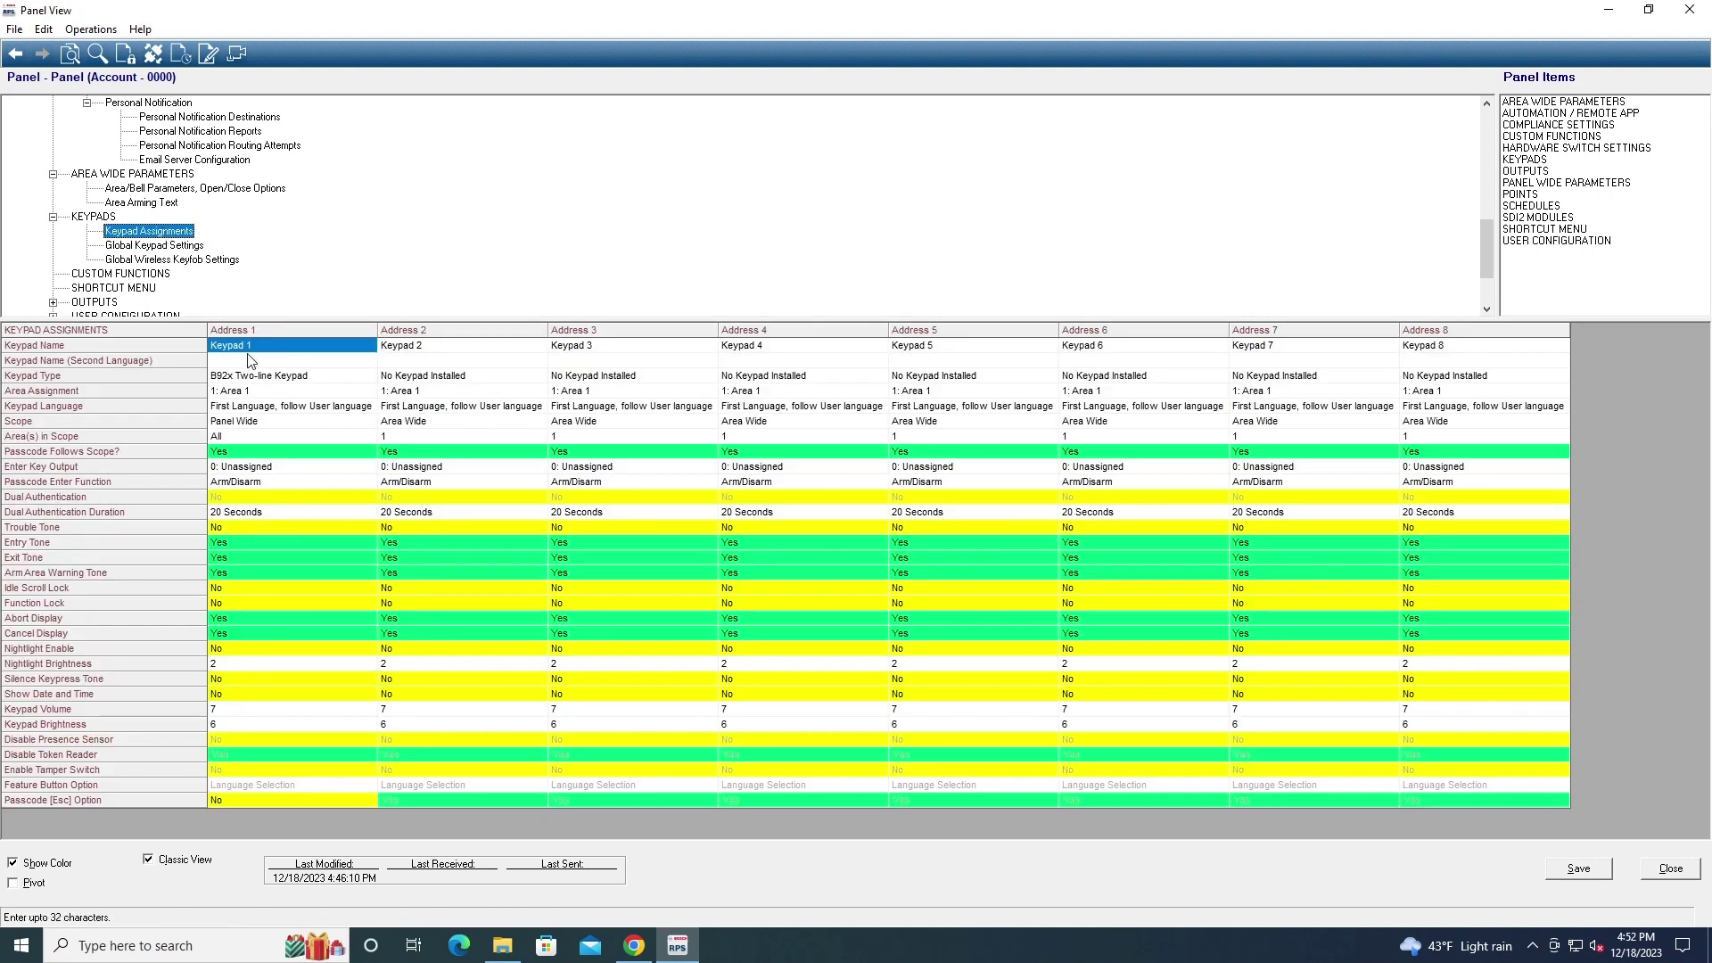
double_click(248, 377)
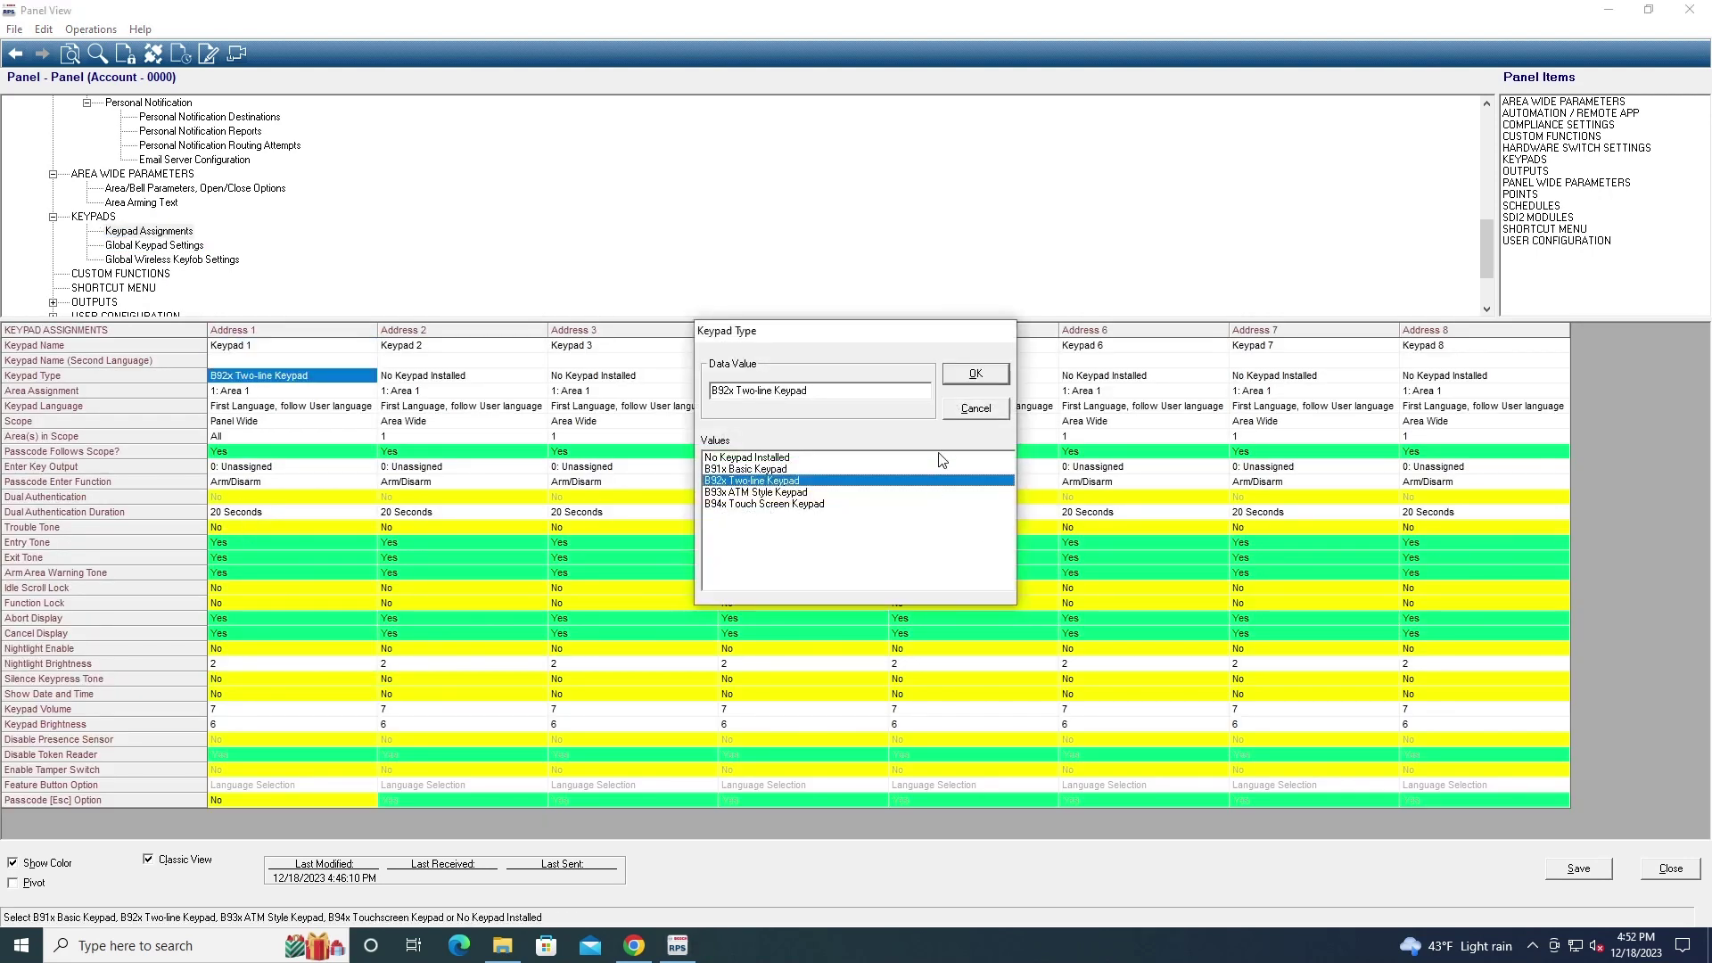
left_click(838, 494)
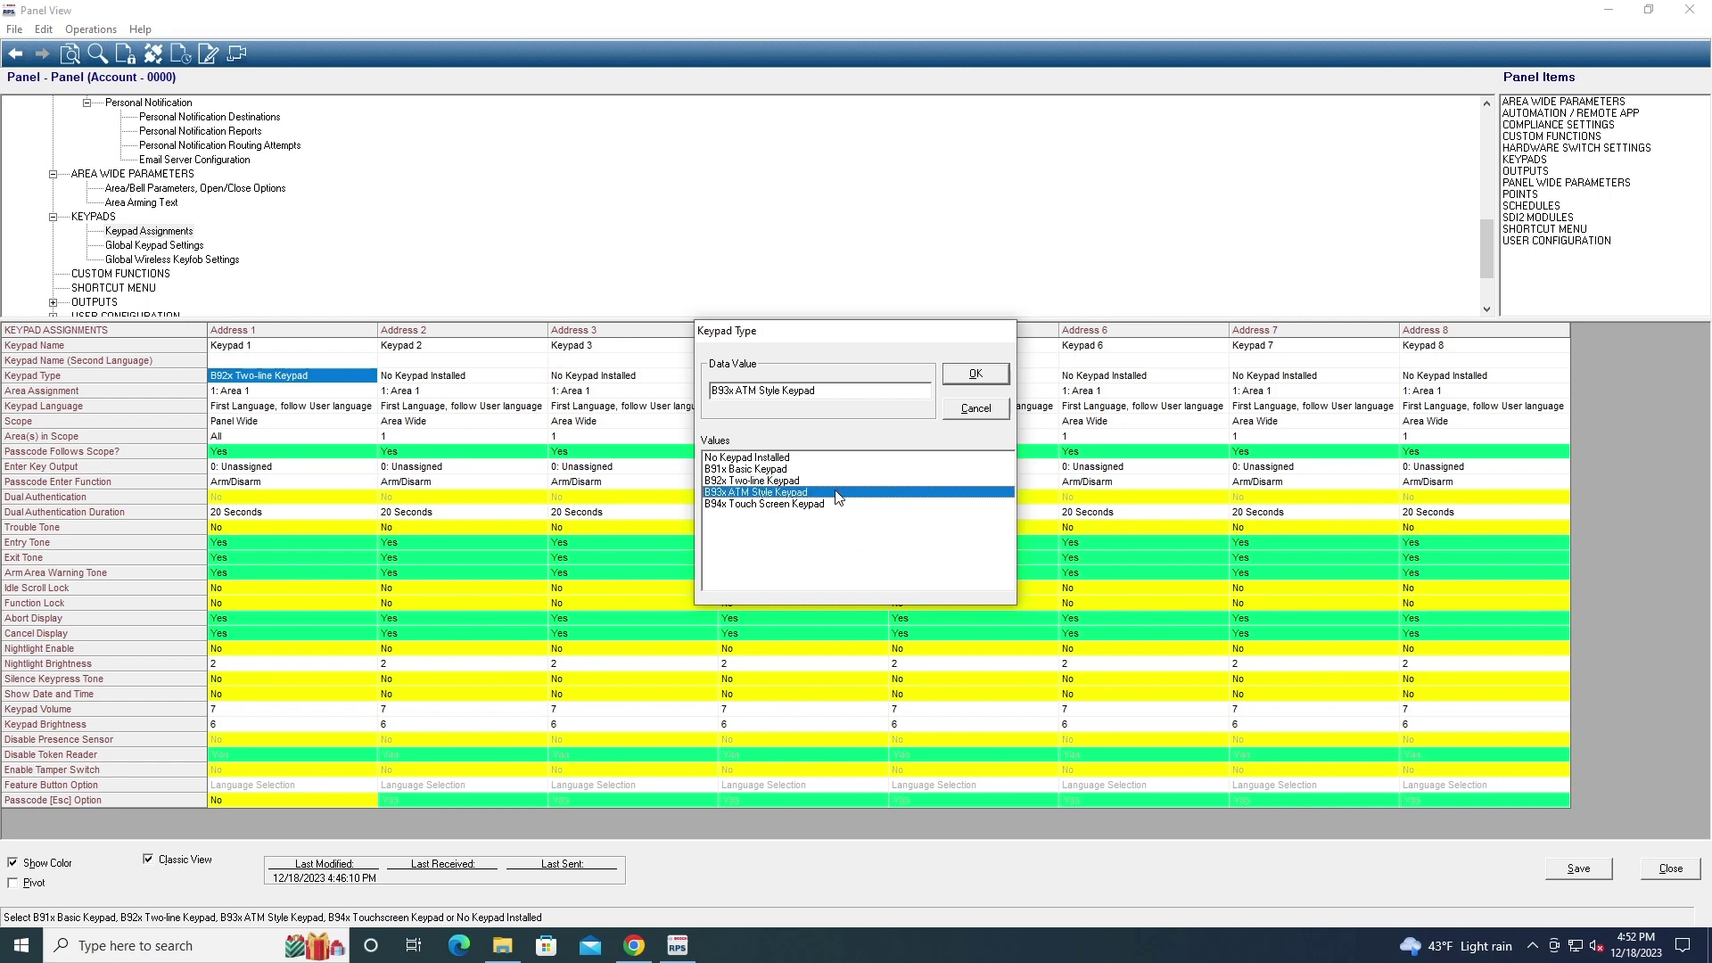
left_click(976, 409)
left_click(147, 246)
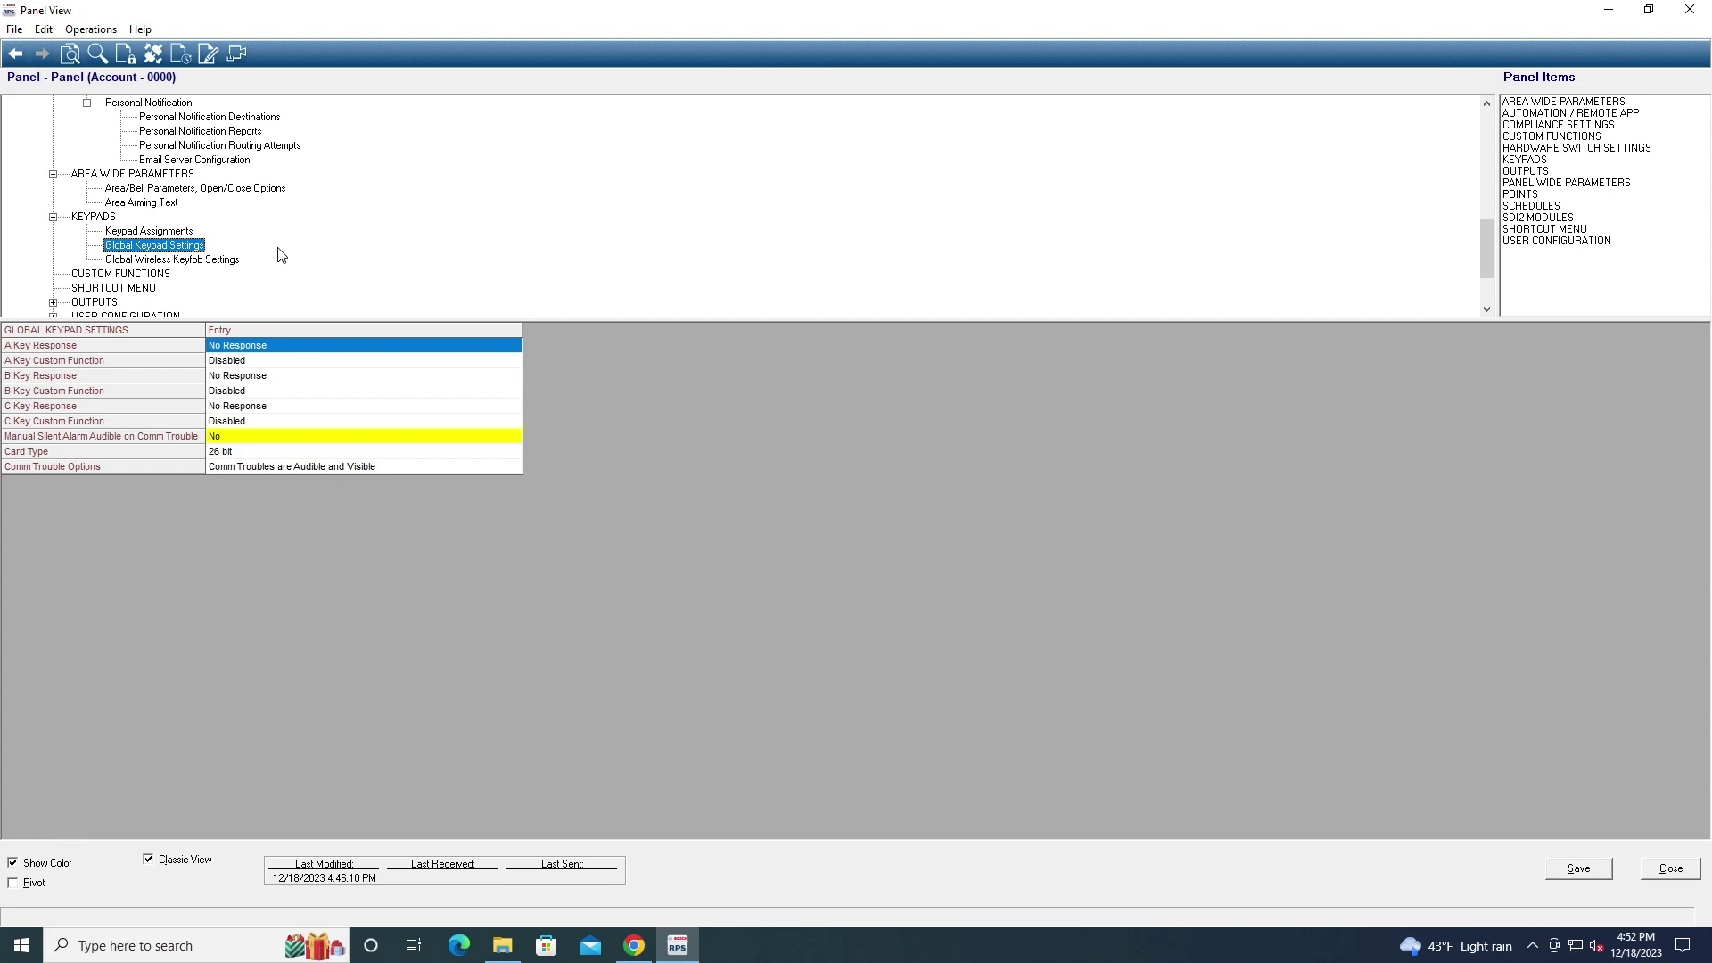
left_click(215, 259)
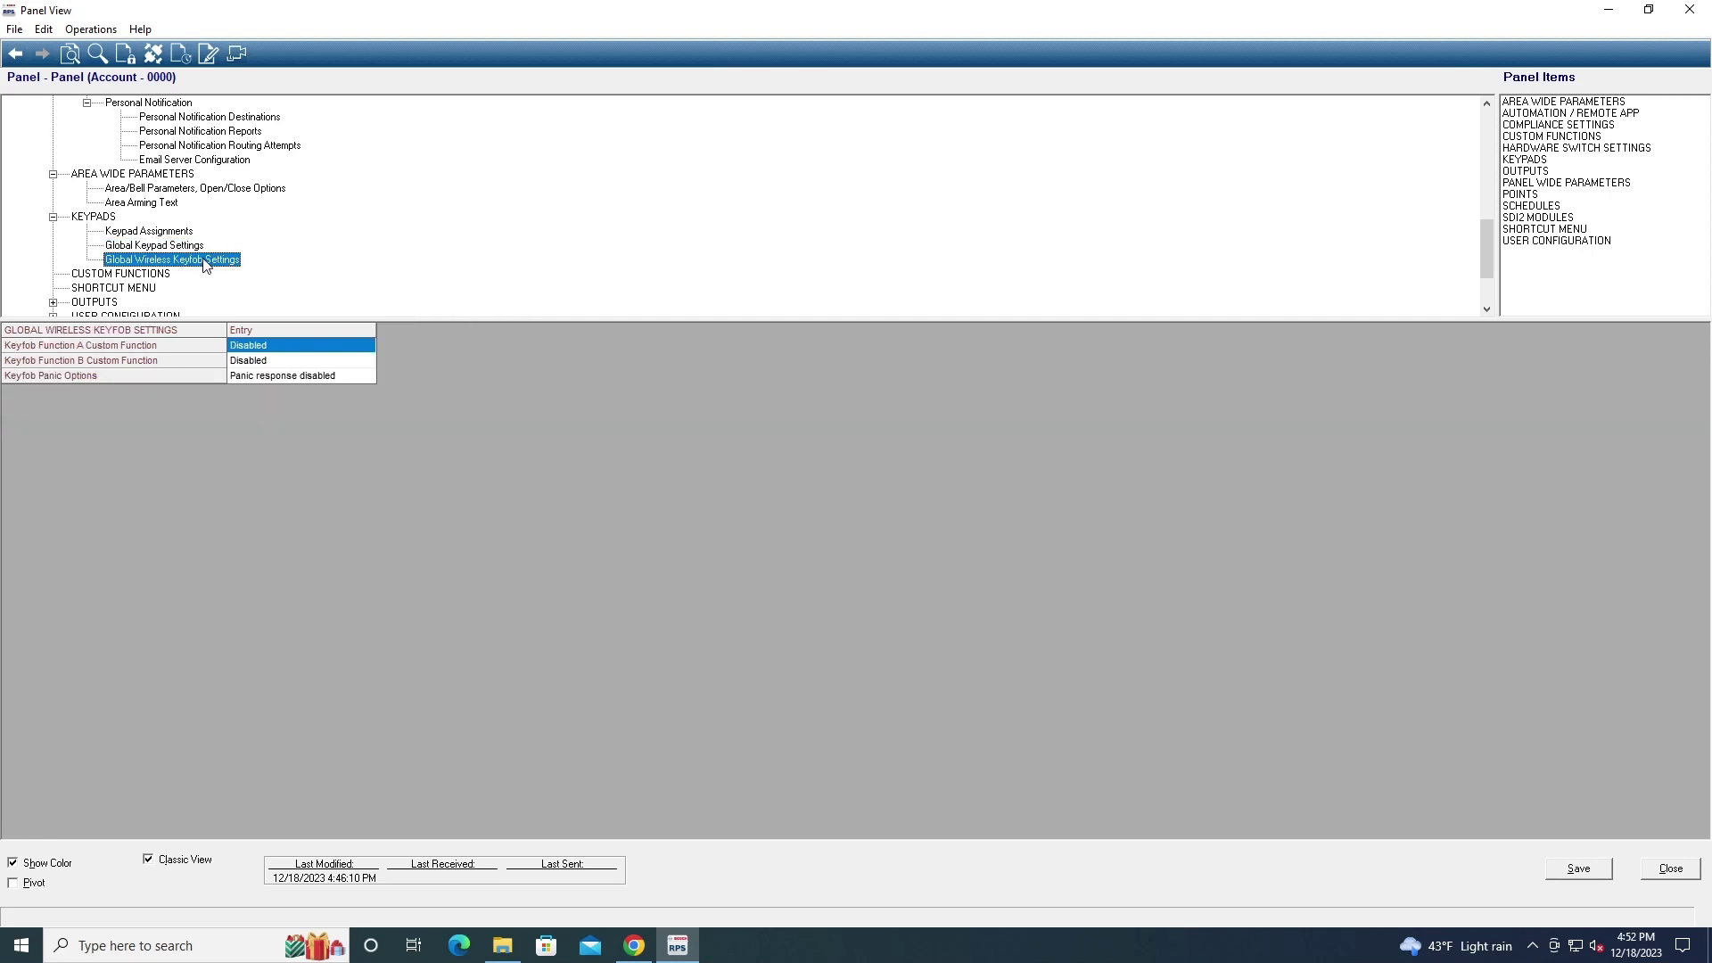
Browse the function list for CF 128's Function 1 twice, leaving it Not In Use
left_click(125, 274)
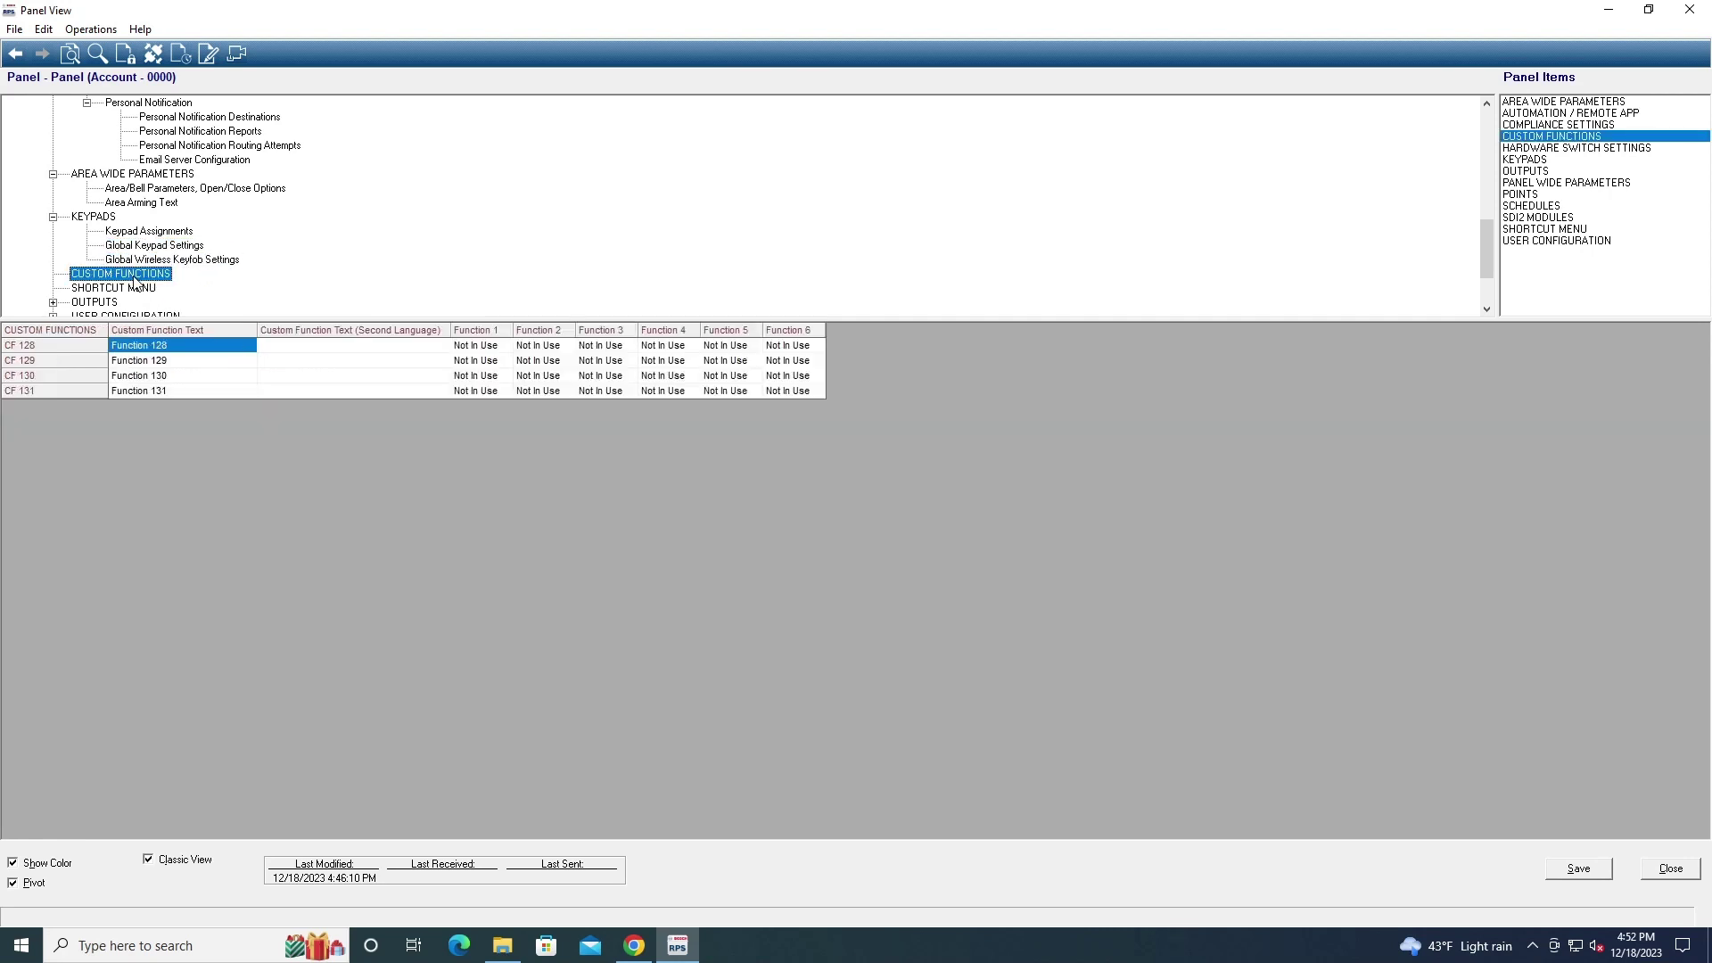
double_click(480, 348)
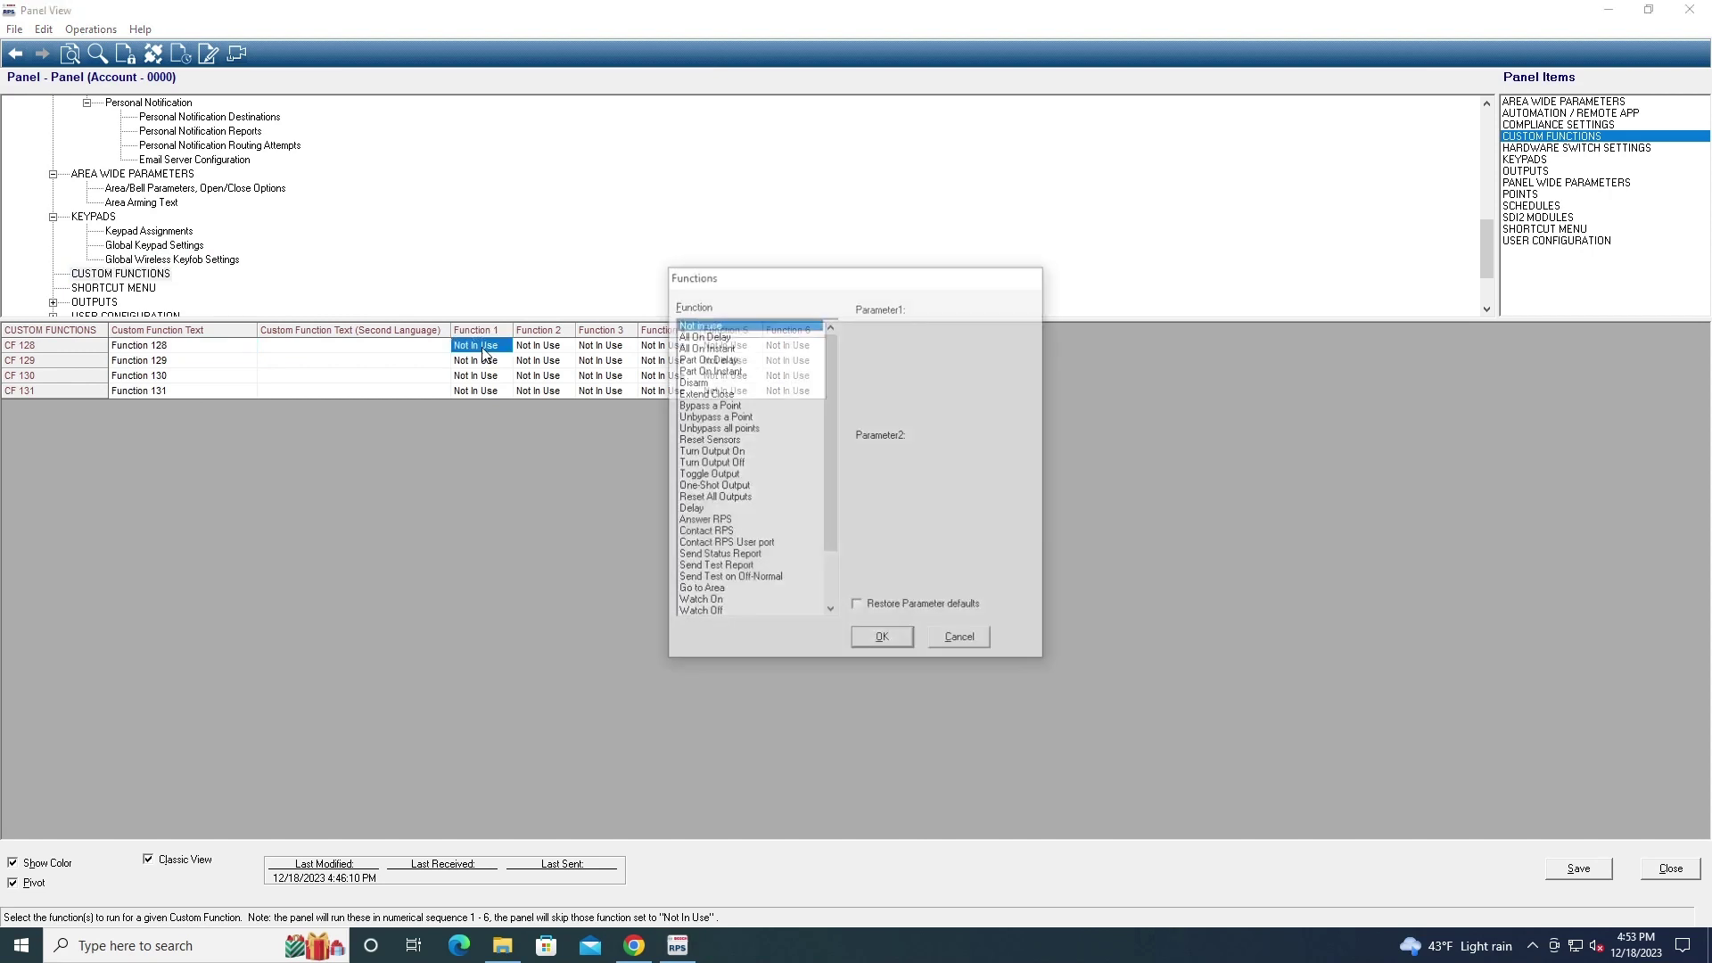
scroll(727, 526, "down", 2)
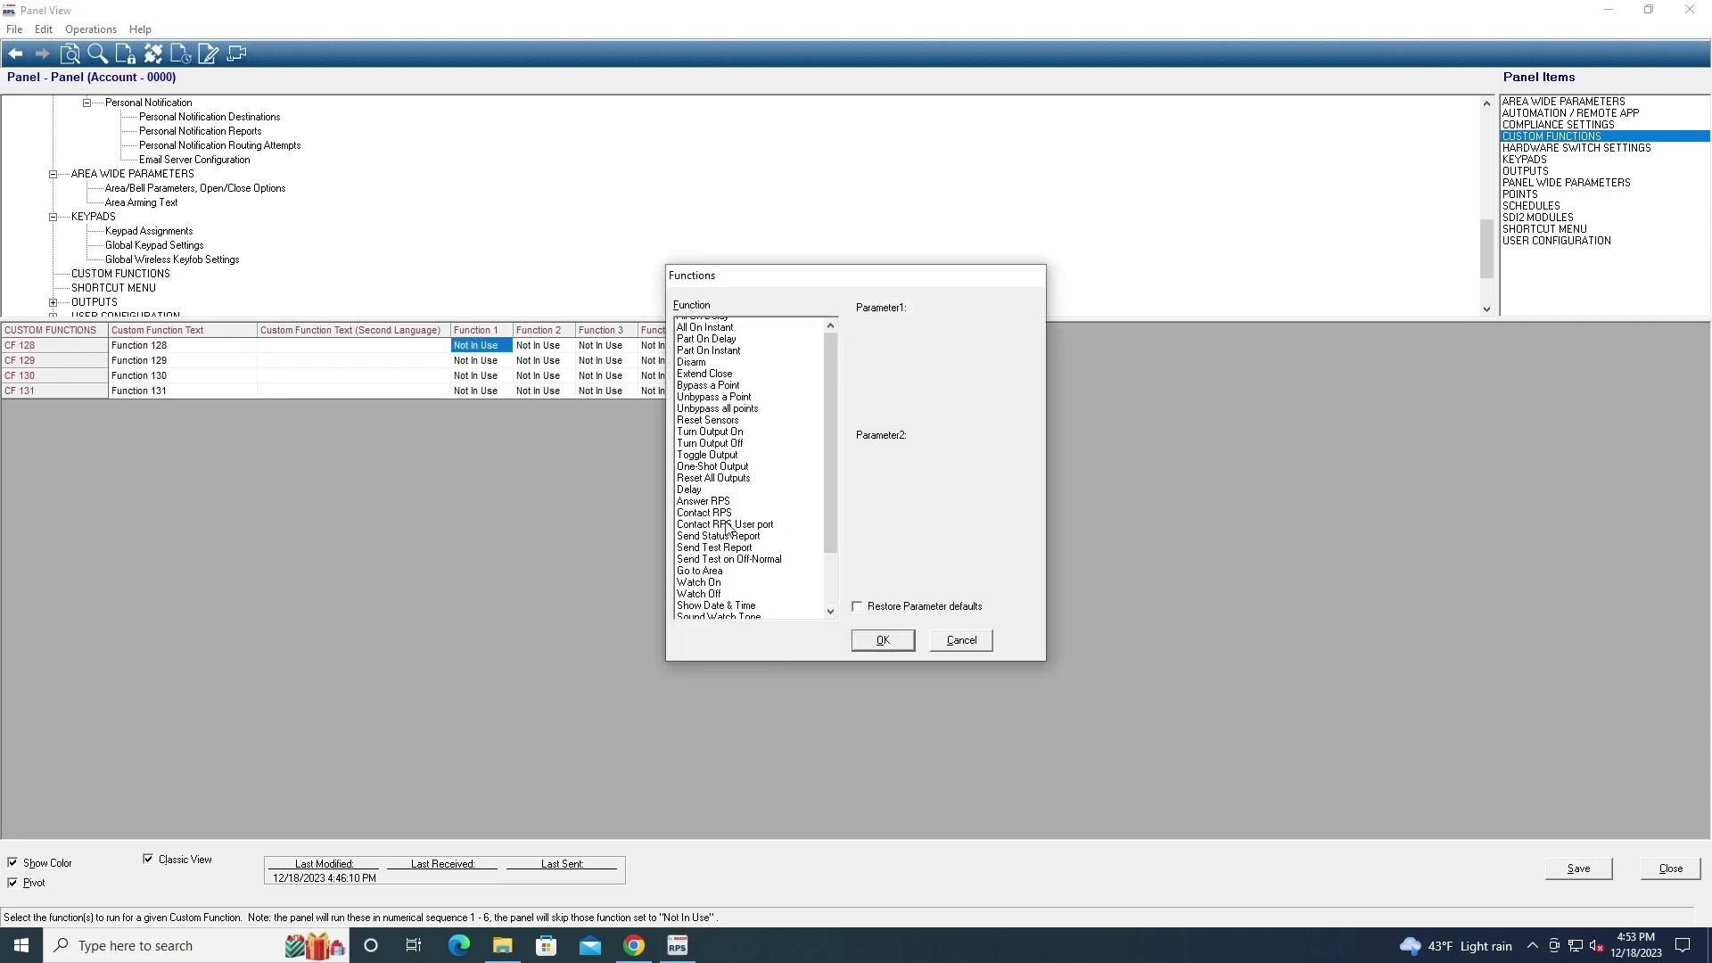
scroll(727, 528, "down", 1)
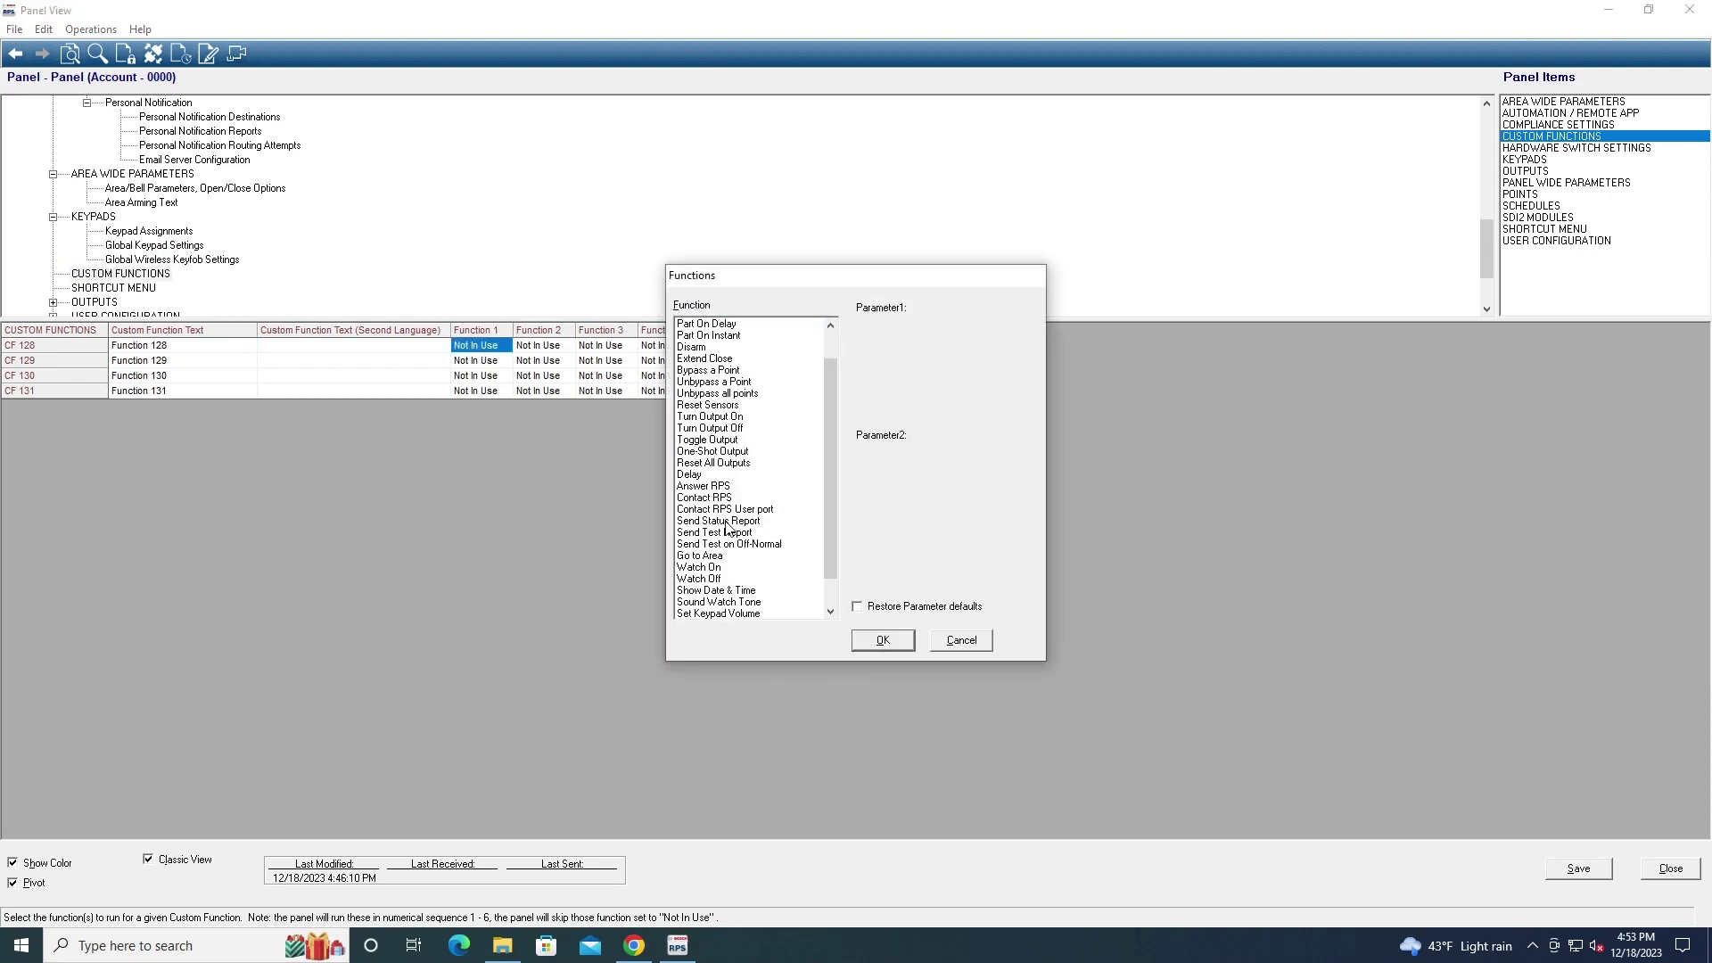
left_click(951, 642)
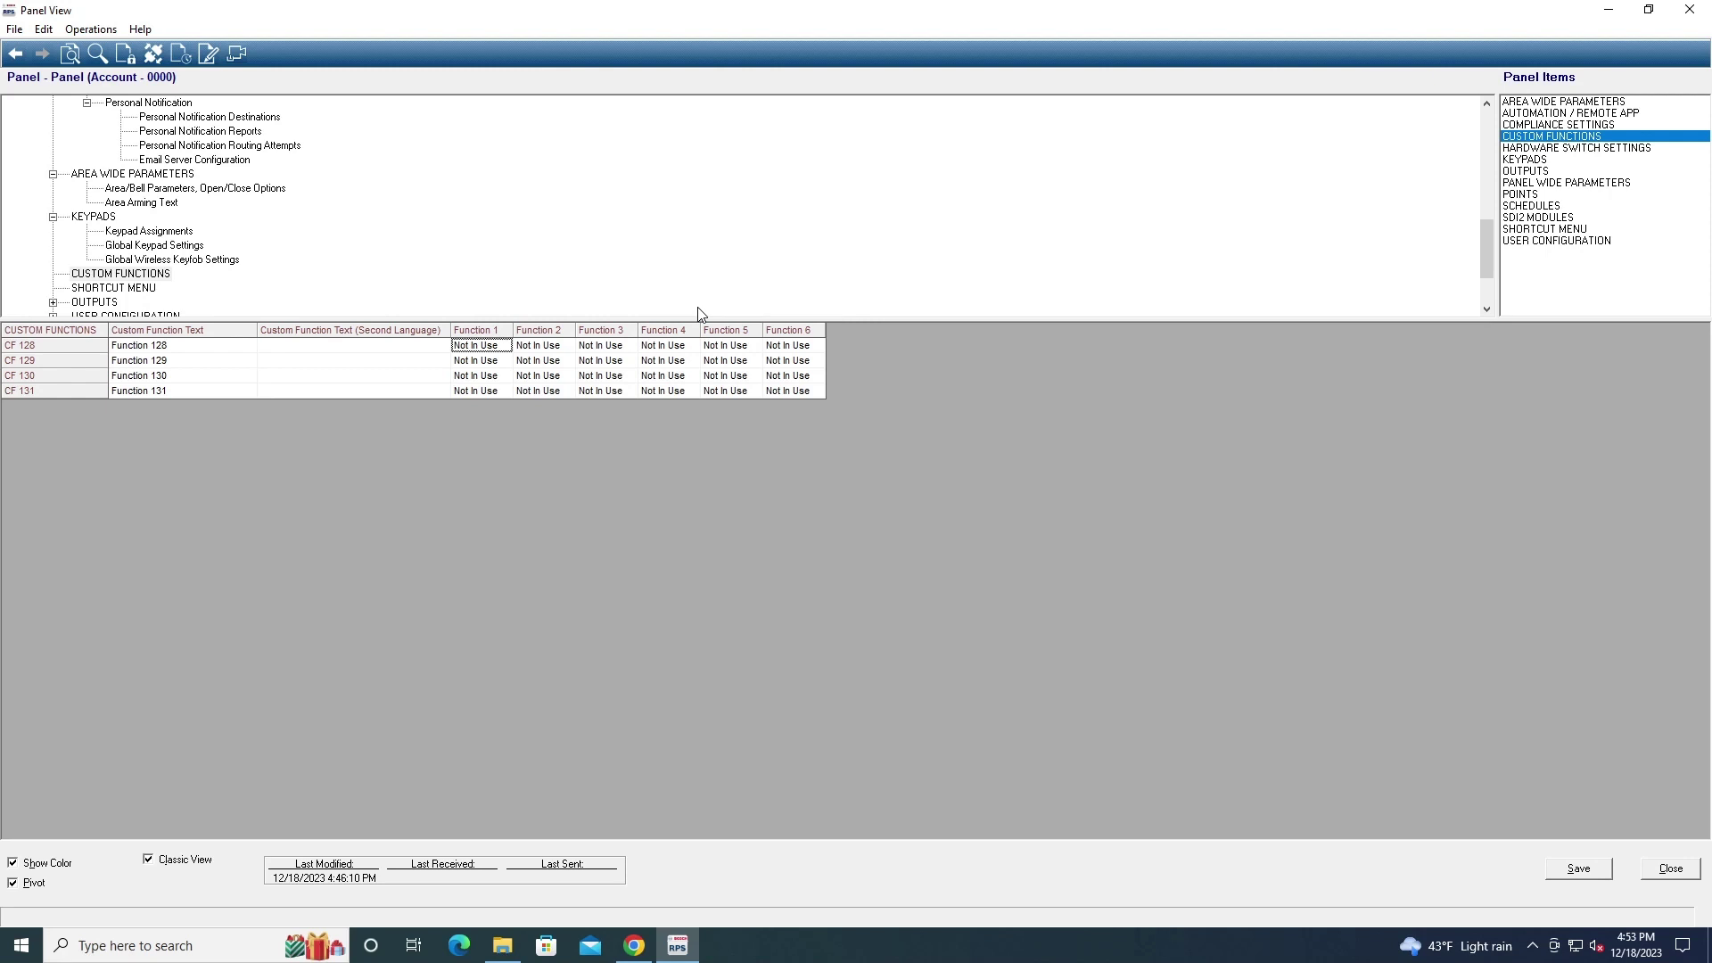
double_click(482, 348)
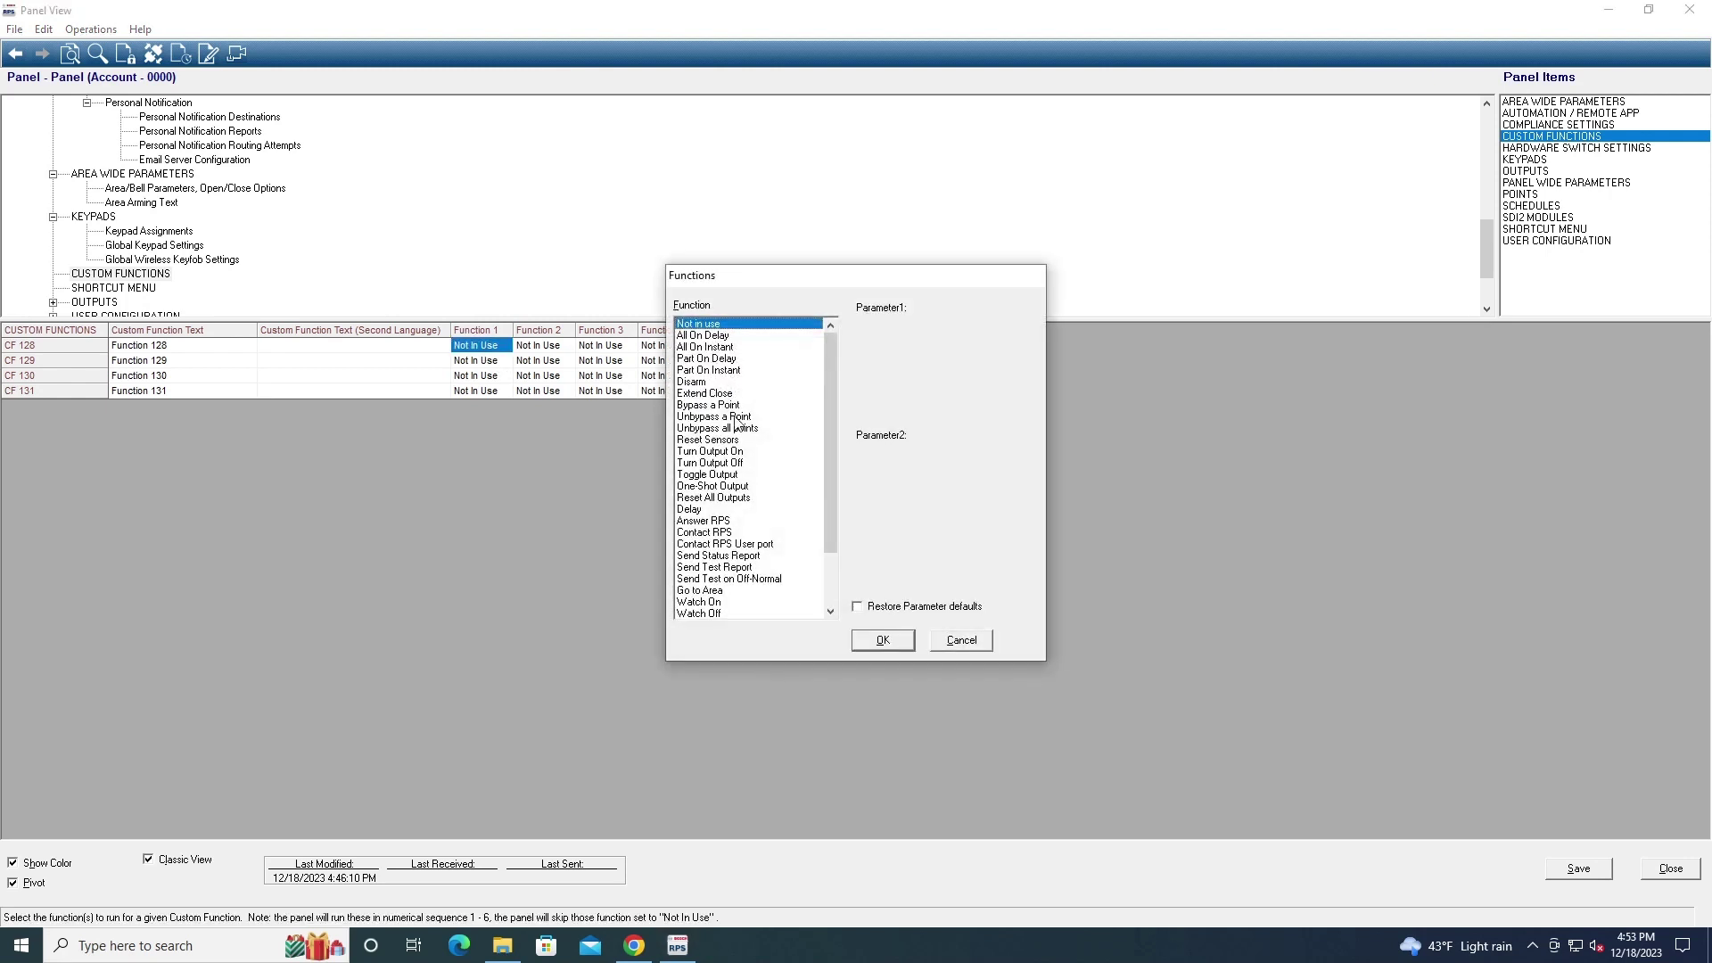
scroll(747, 505, "down", 5)
left_click(961, 641)
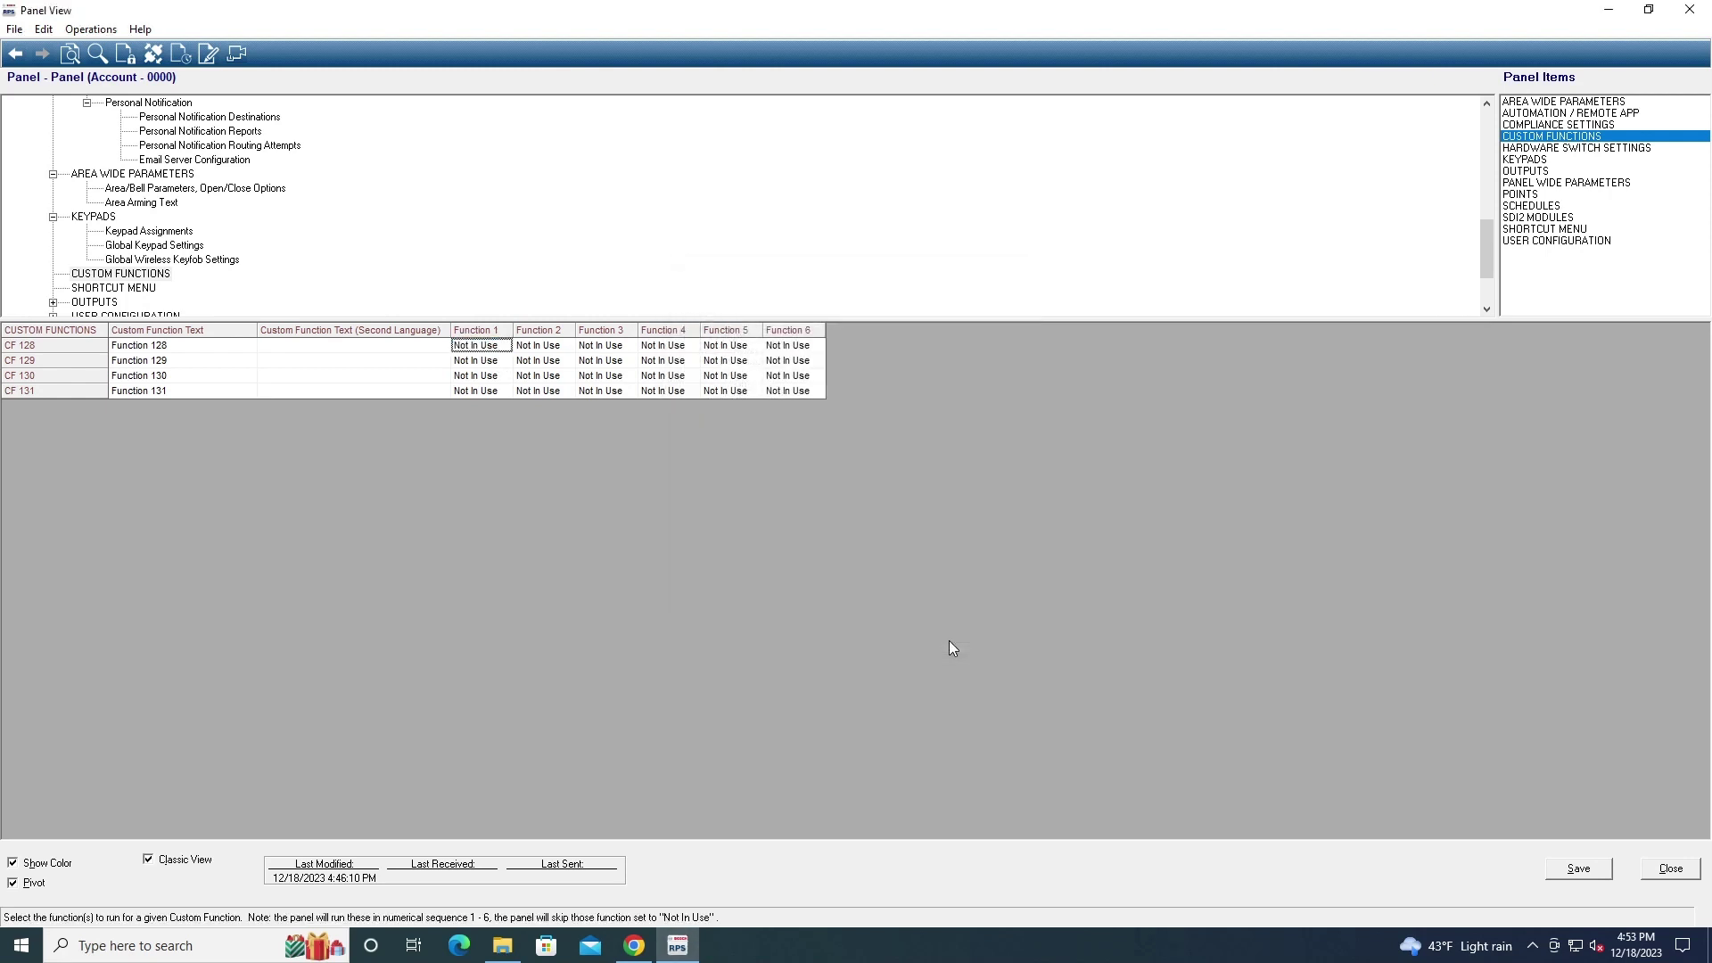
left_click(134, 287)
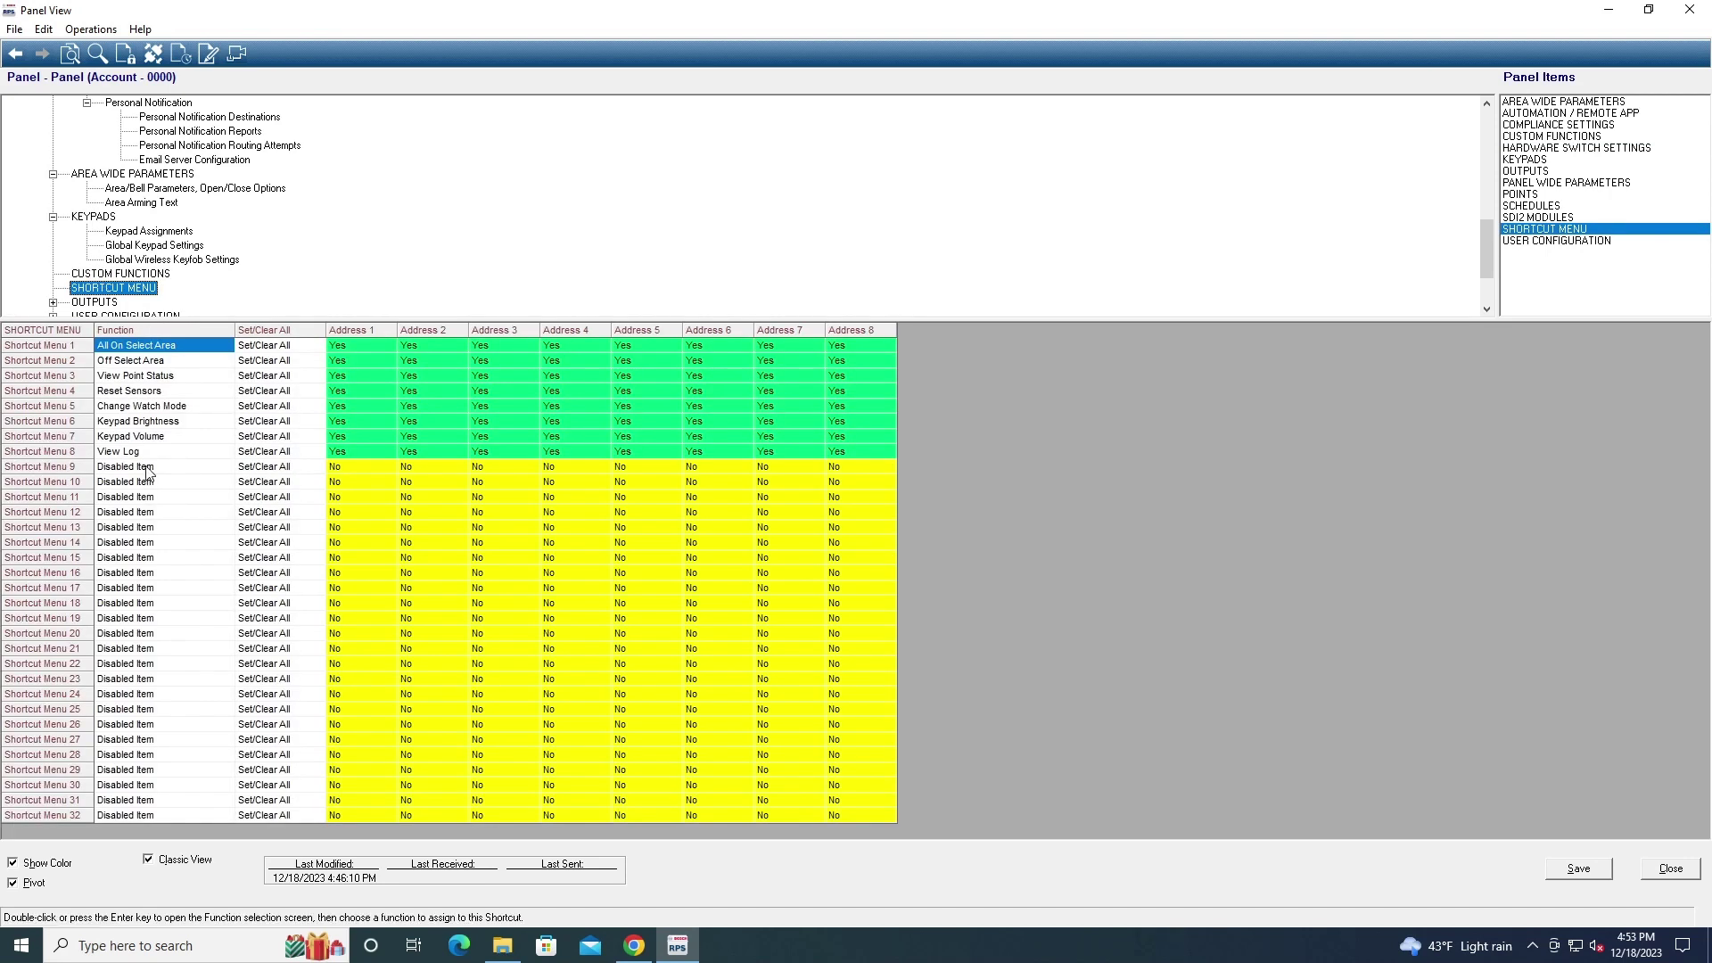
double_click(148, 467)
left_click(891, 464)
scroll(886, 535, "down", 1)
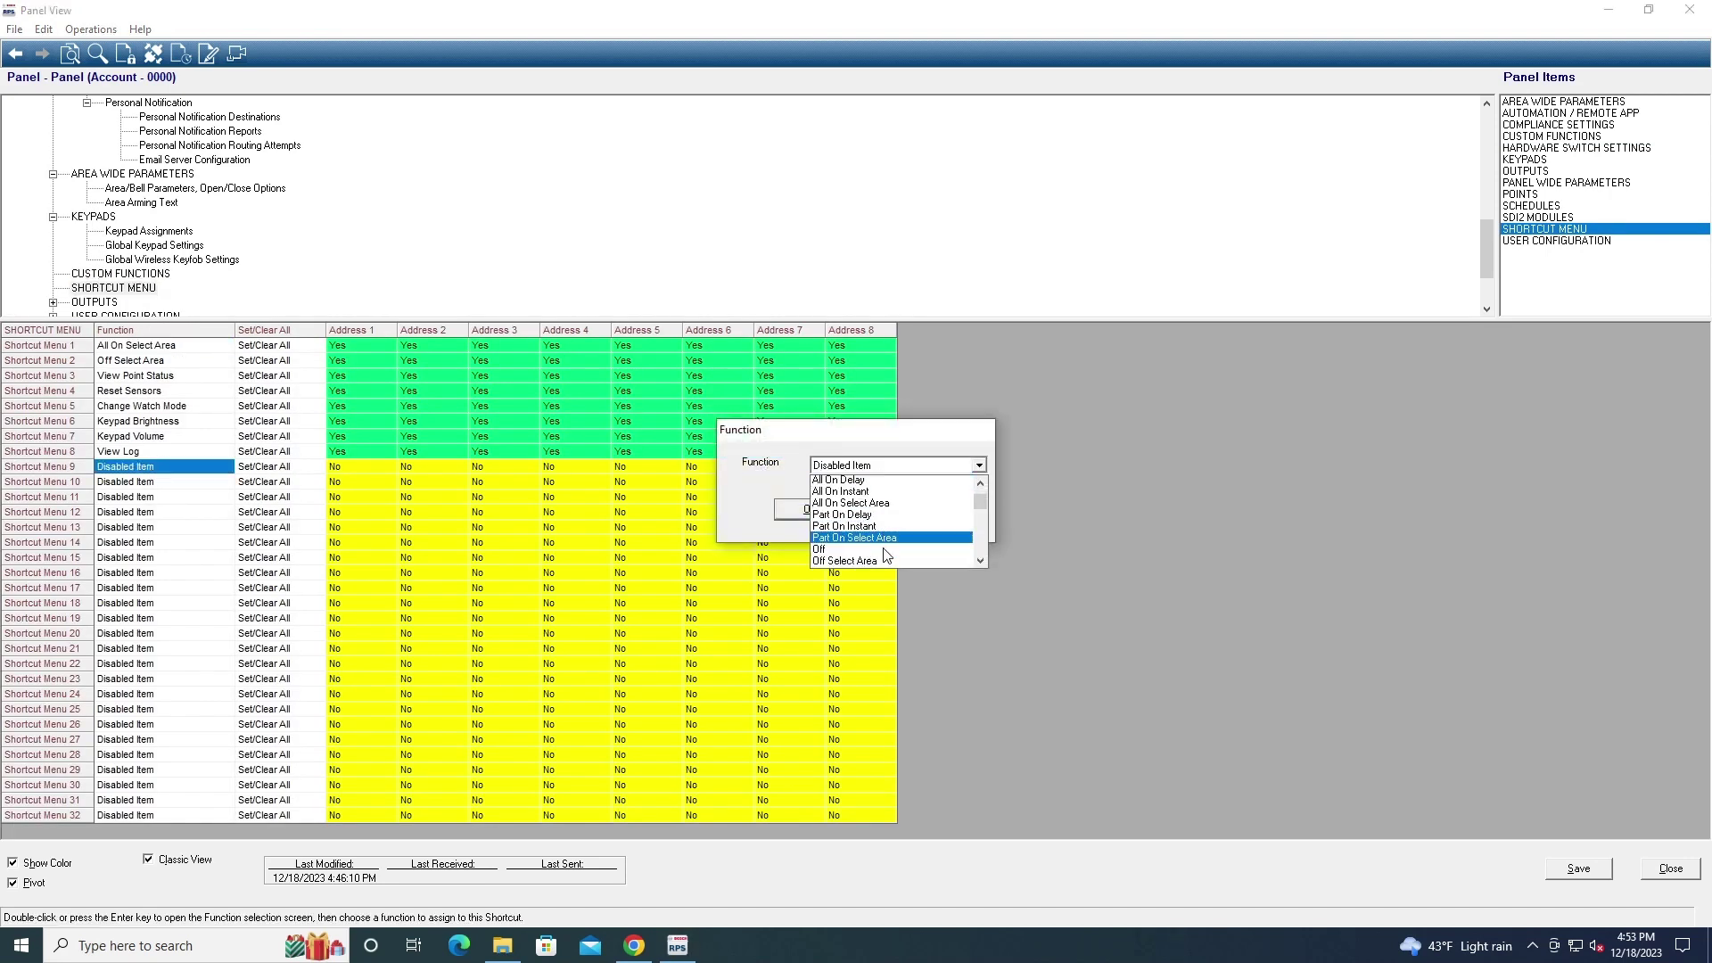
scroll(886, 555, "down", 5)
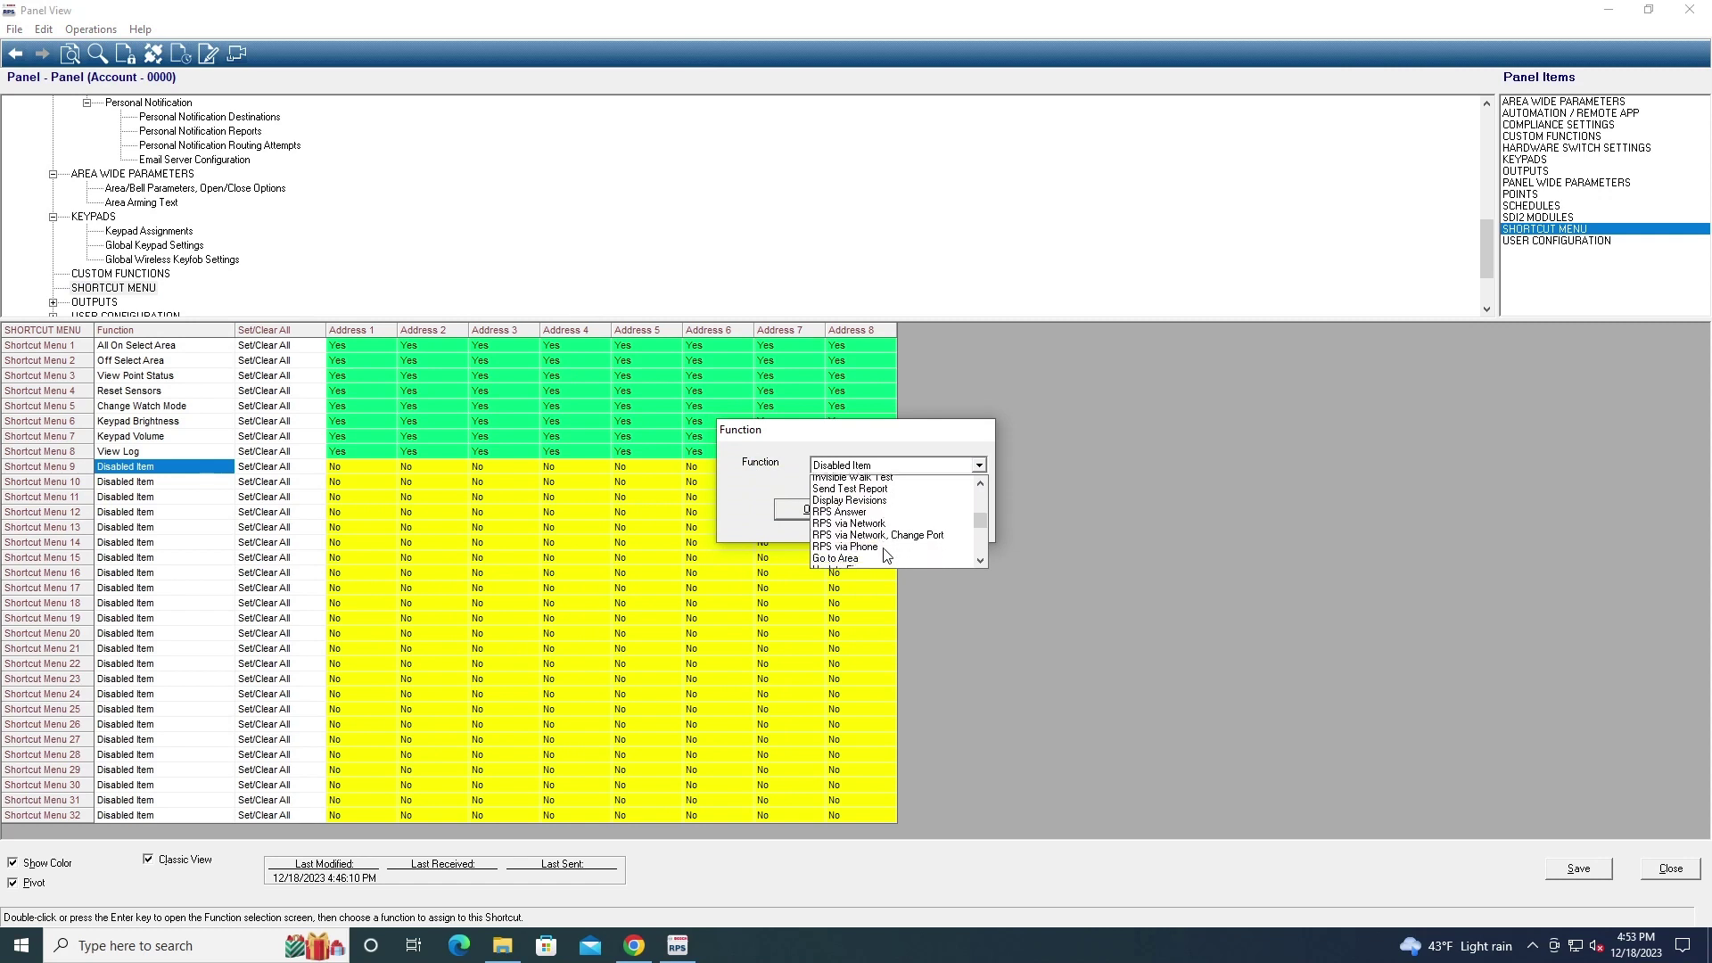
scroll(885, 555, "up", 2)
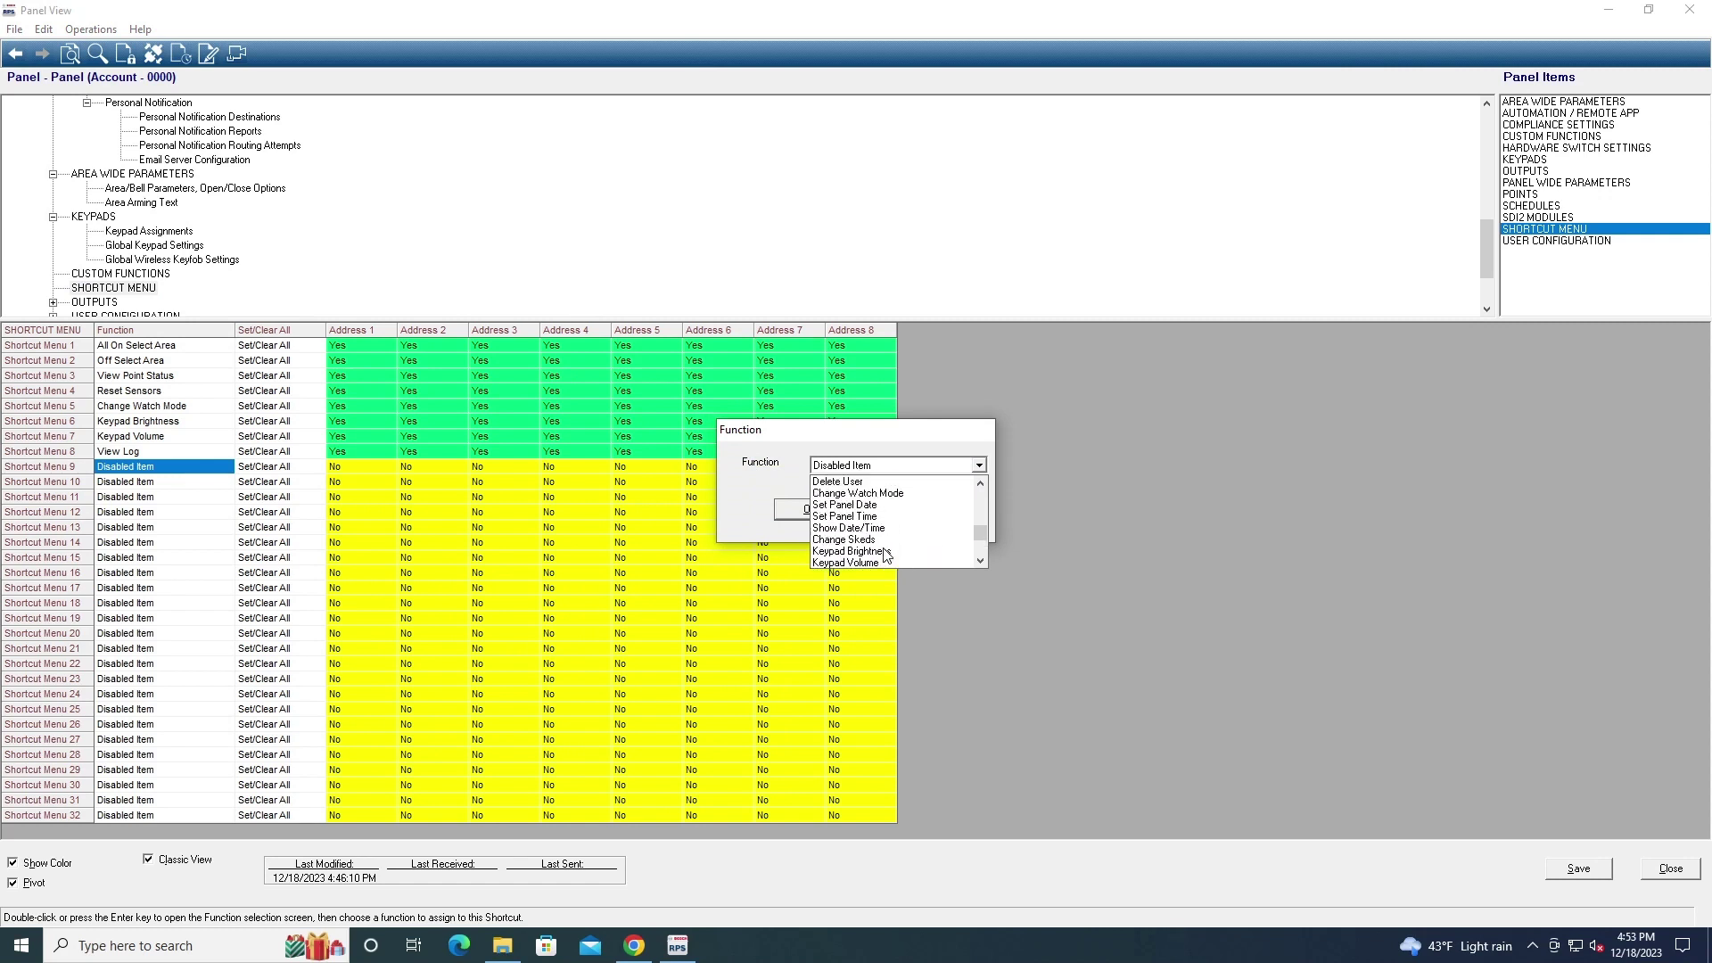
scroll(885, 554, "up", 2)
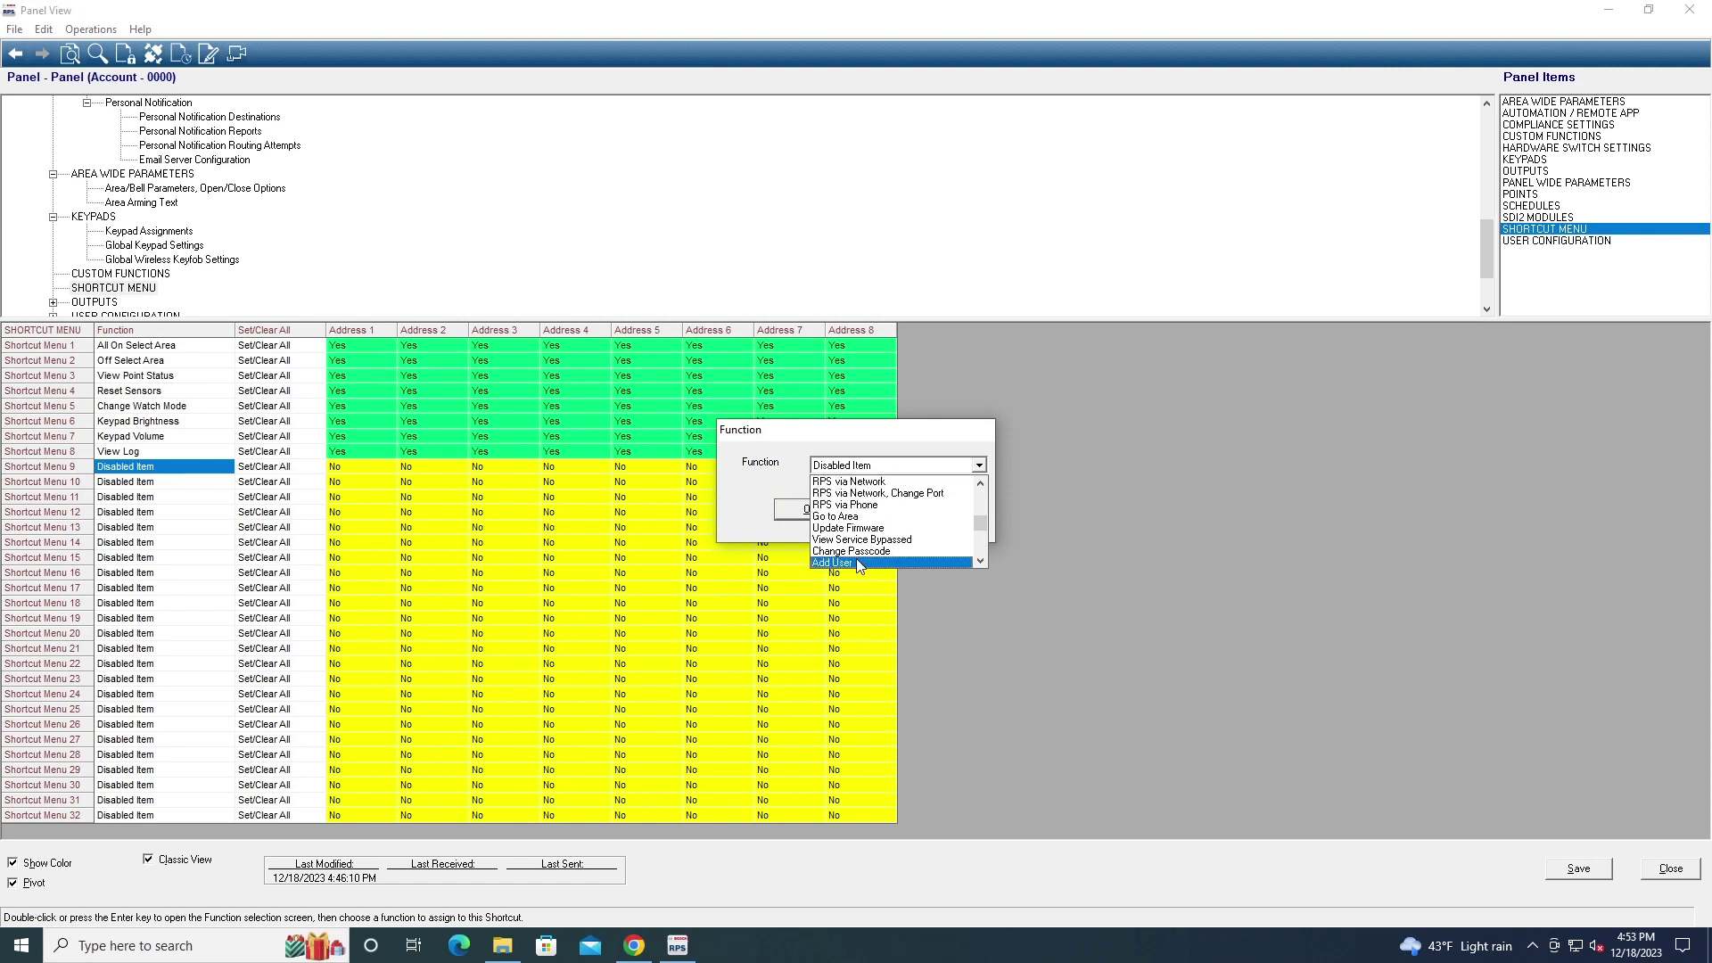
scroll(887, 470, "up", 5)
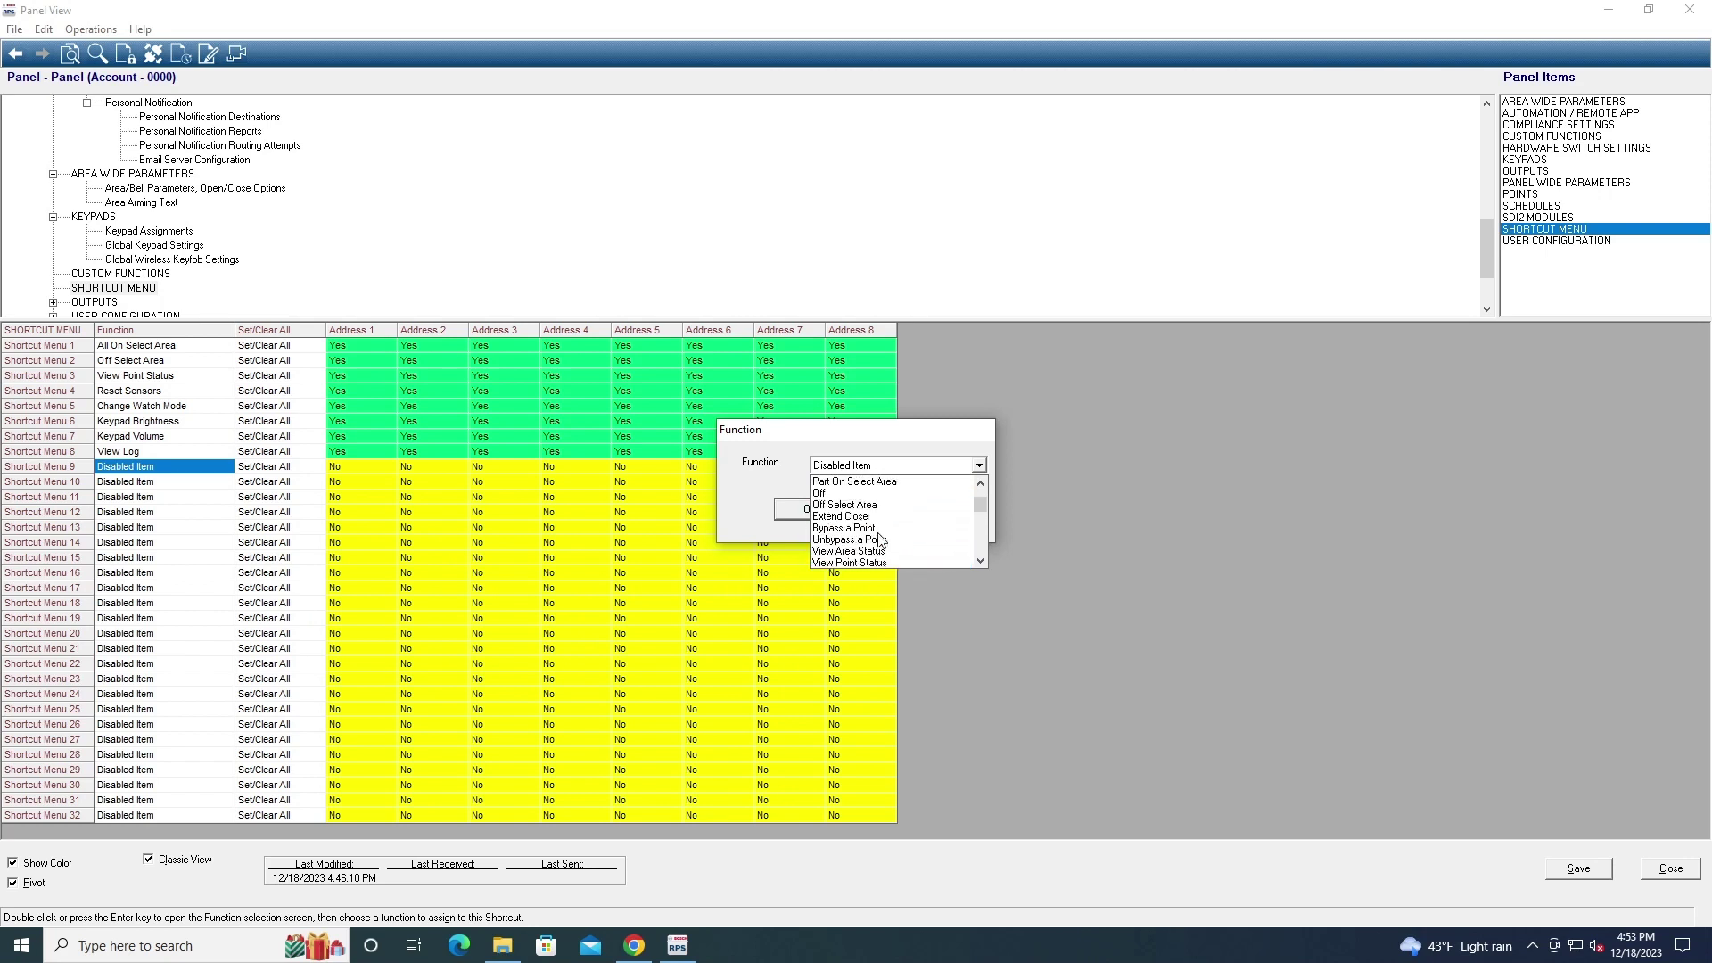
scroll(869, 504, "down", 15)
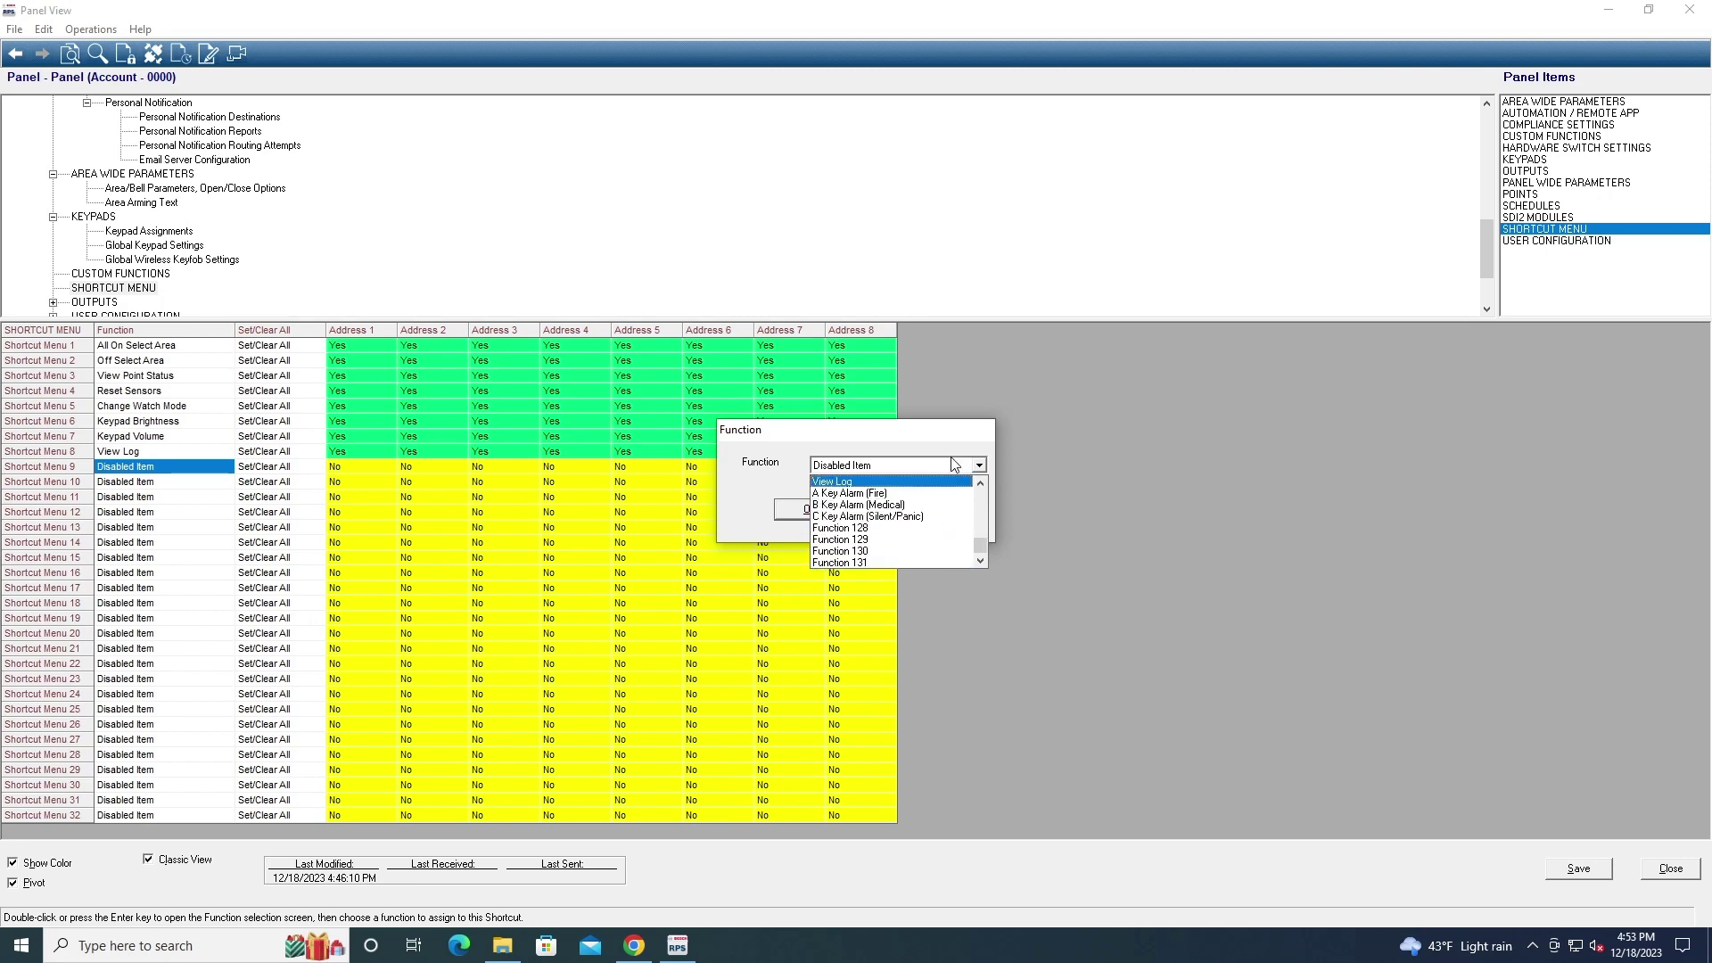
scroll(954, 464, "up", 10)
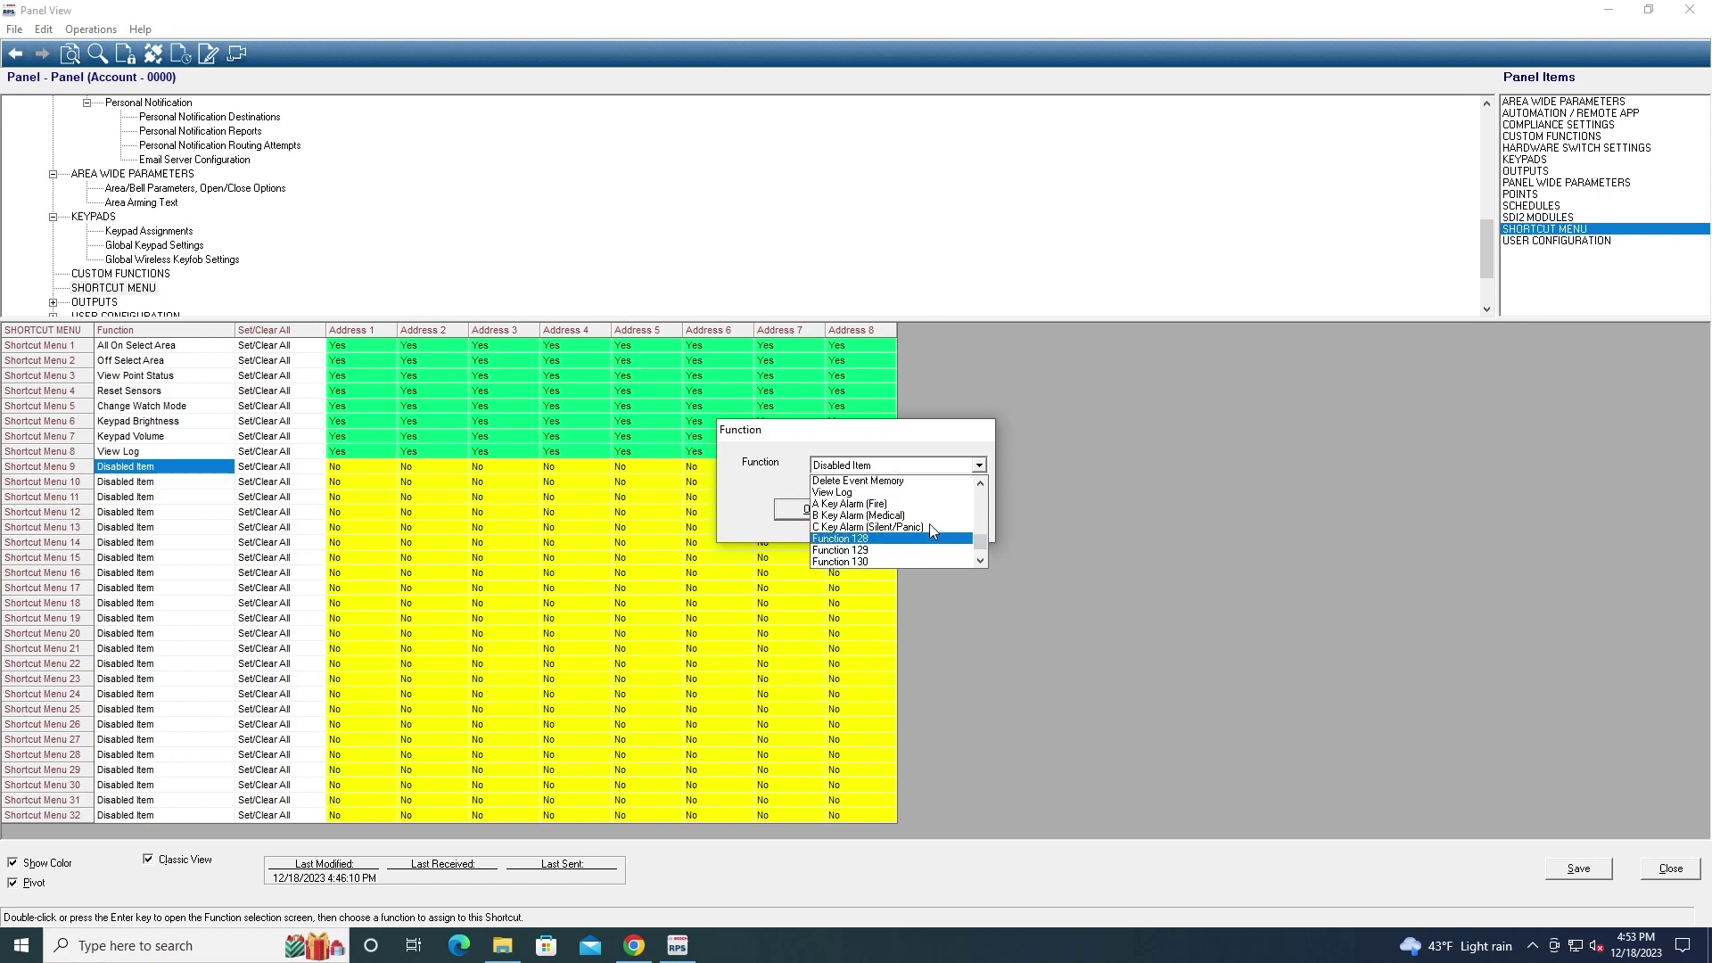
left_click(871, 452)
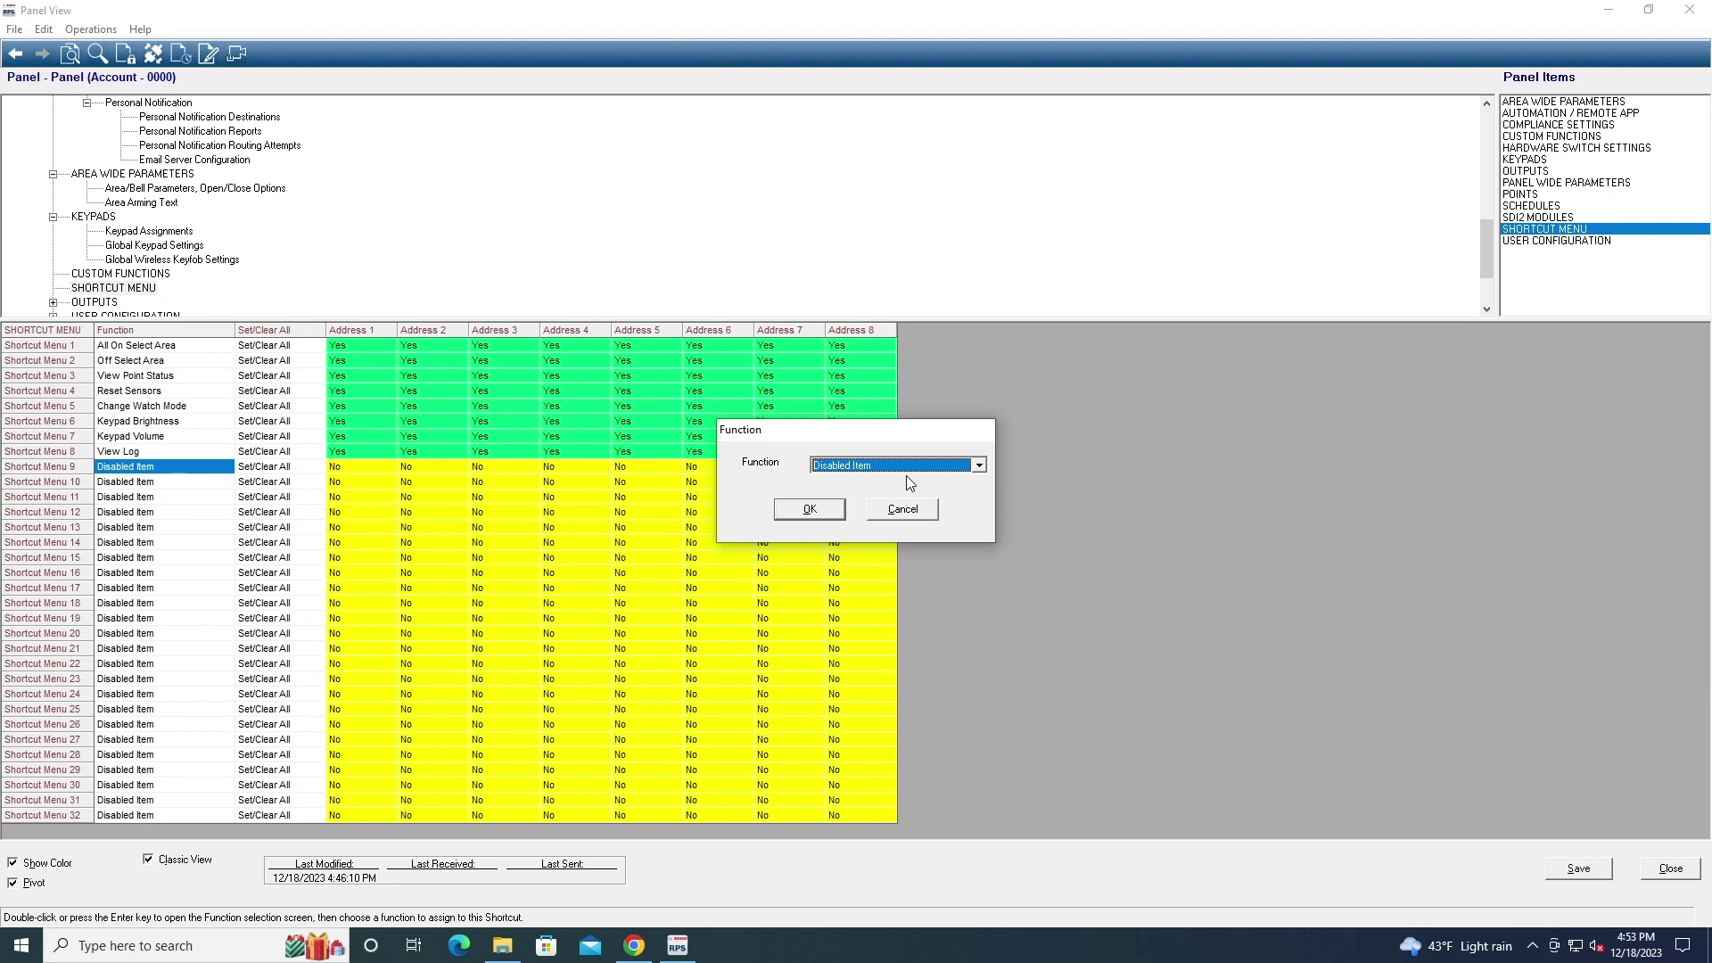
left_click(907, 516)
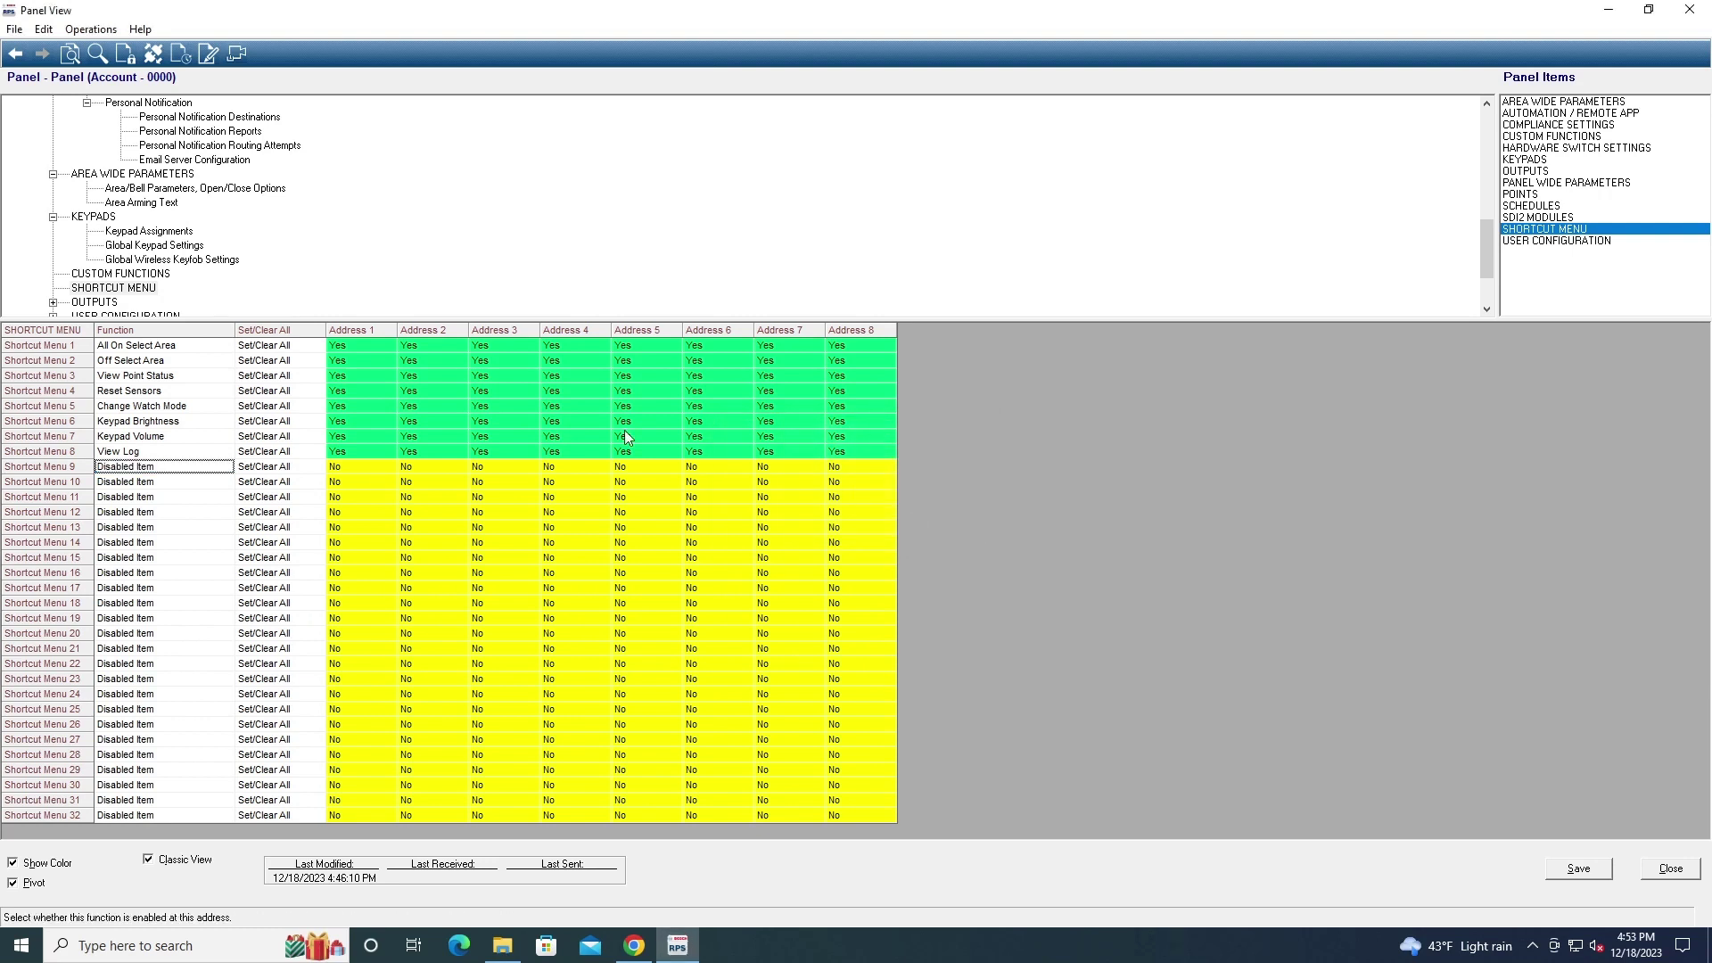
Review the area-wide outputs, panel-wide outputs, output assignments and Output Profiles 1-10 tables
left_click(113, 304)
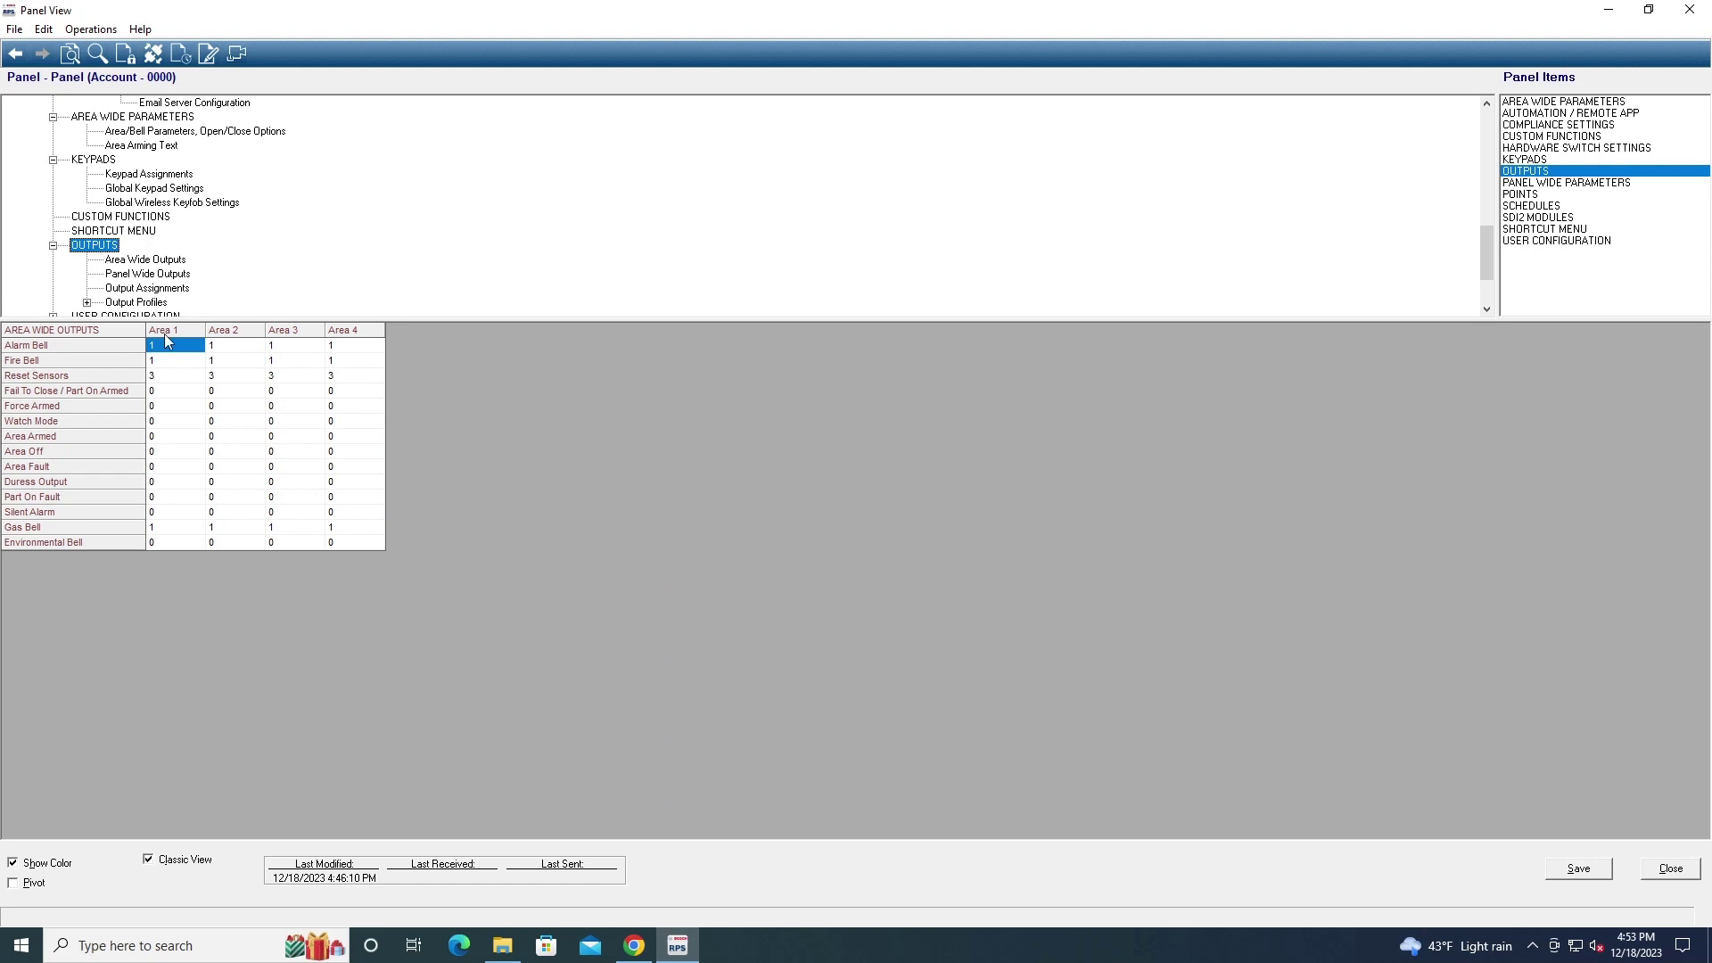
left_click(123, 274)
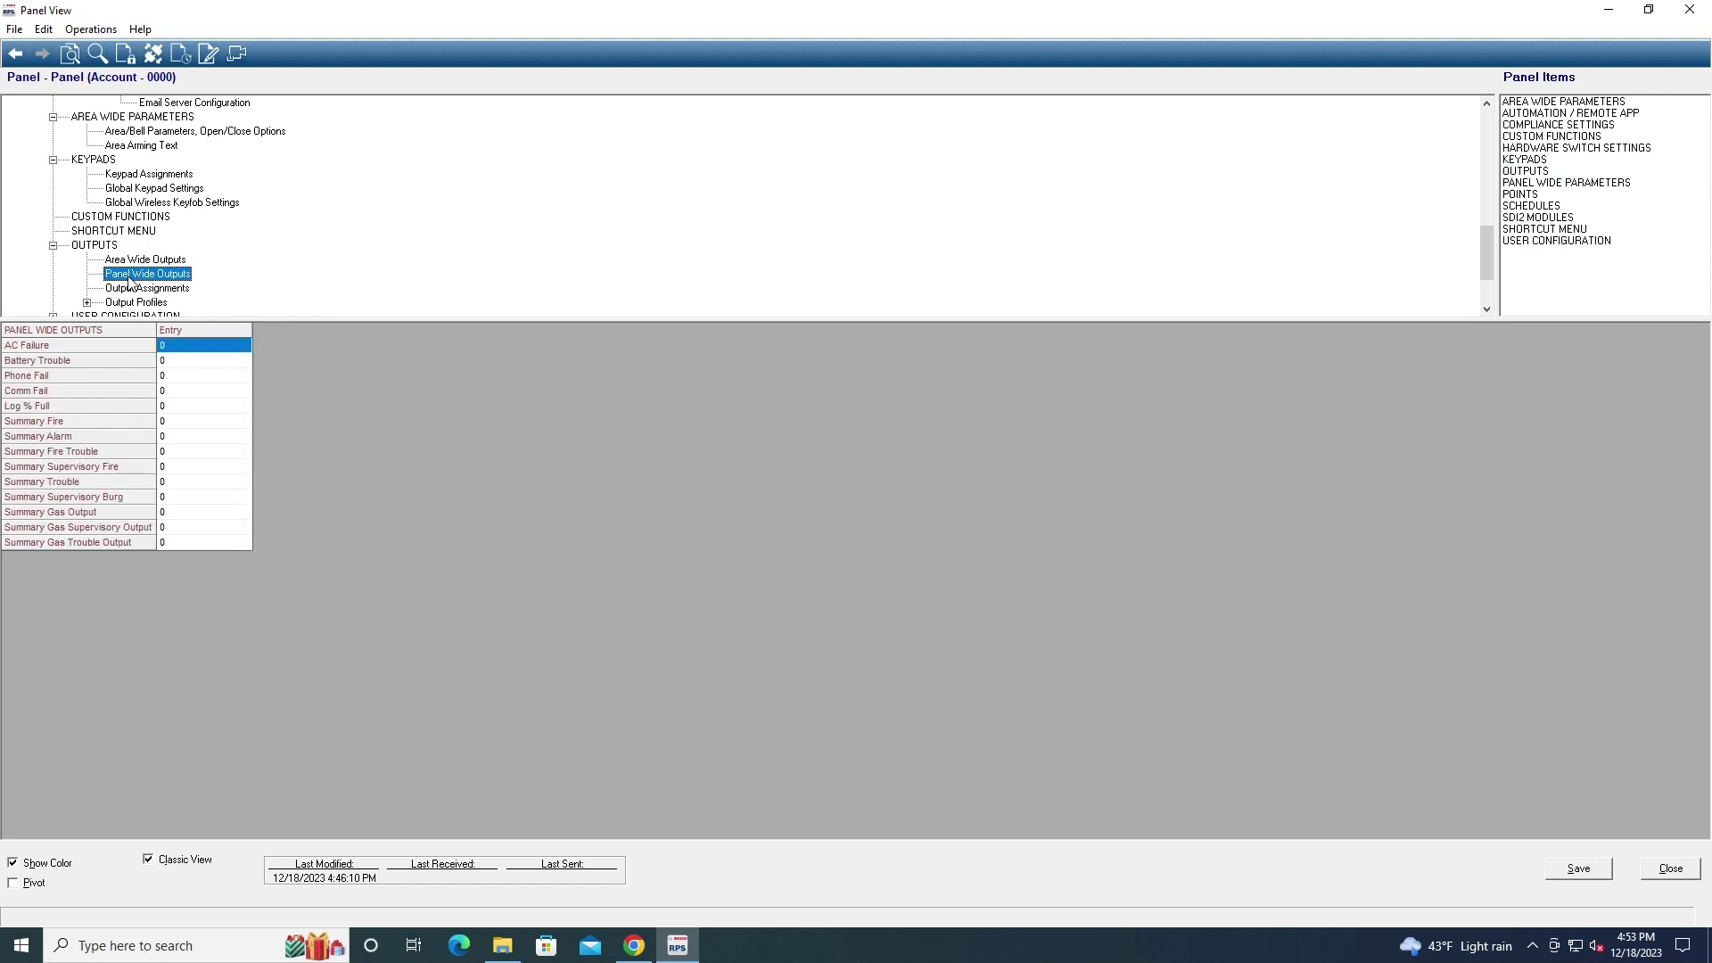
left_click(132, 289)
scroll(132, 291, "up", 1)
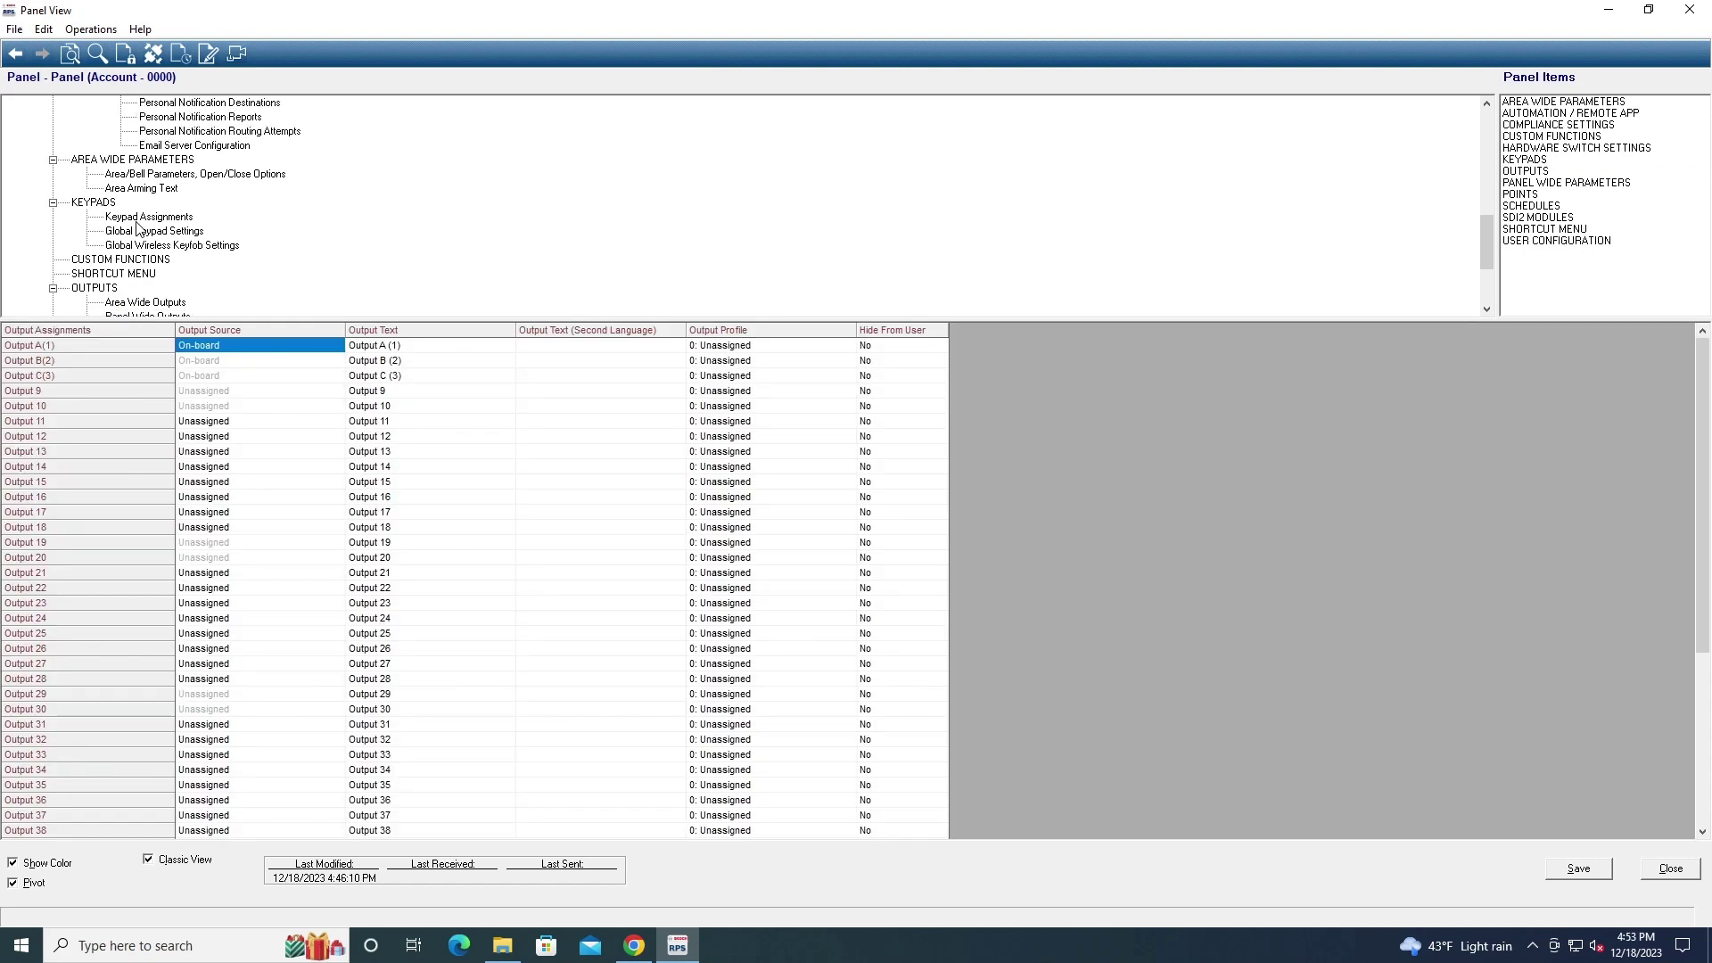
scroll(138, 228, "down", 1)
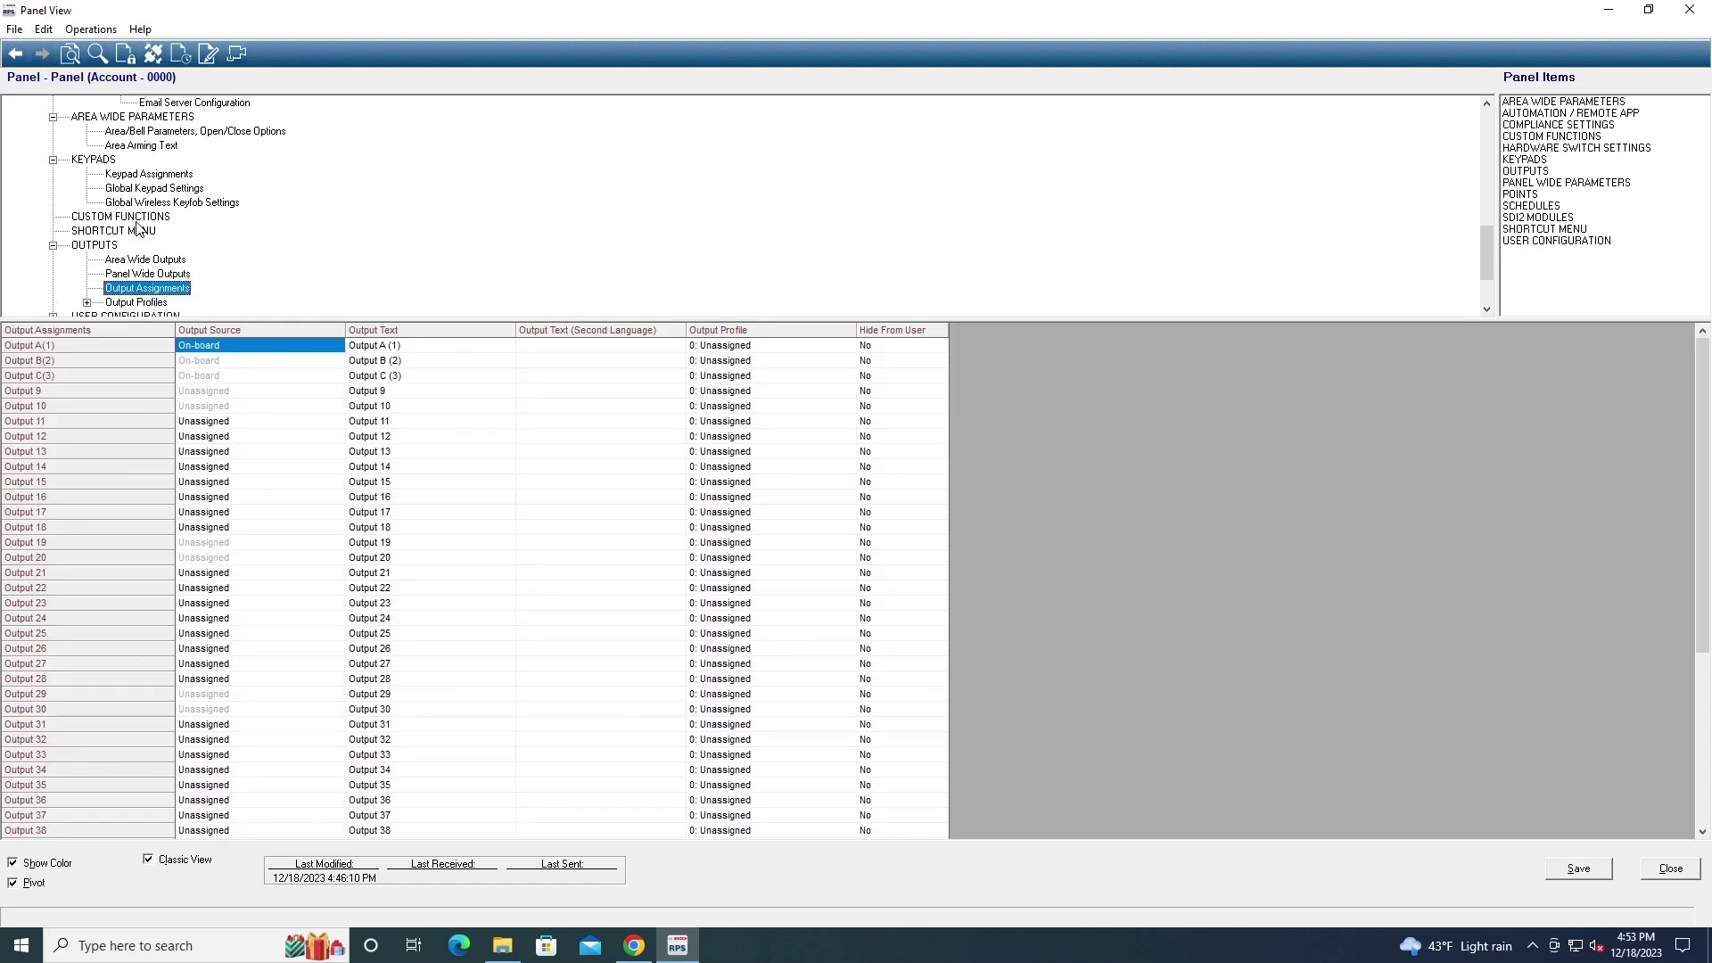
double_click(124, 305)
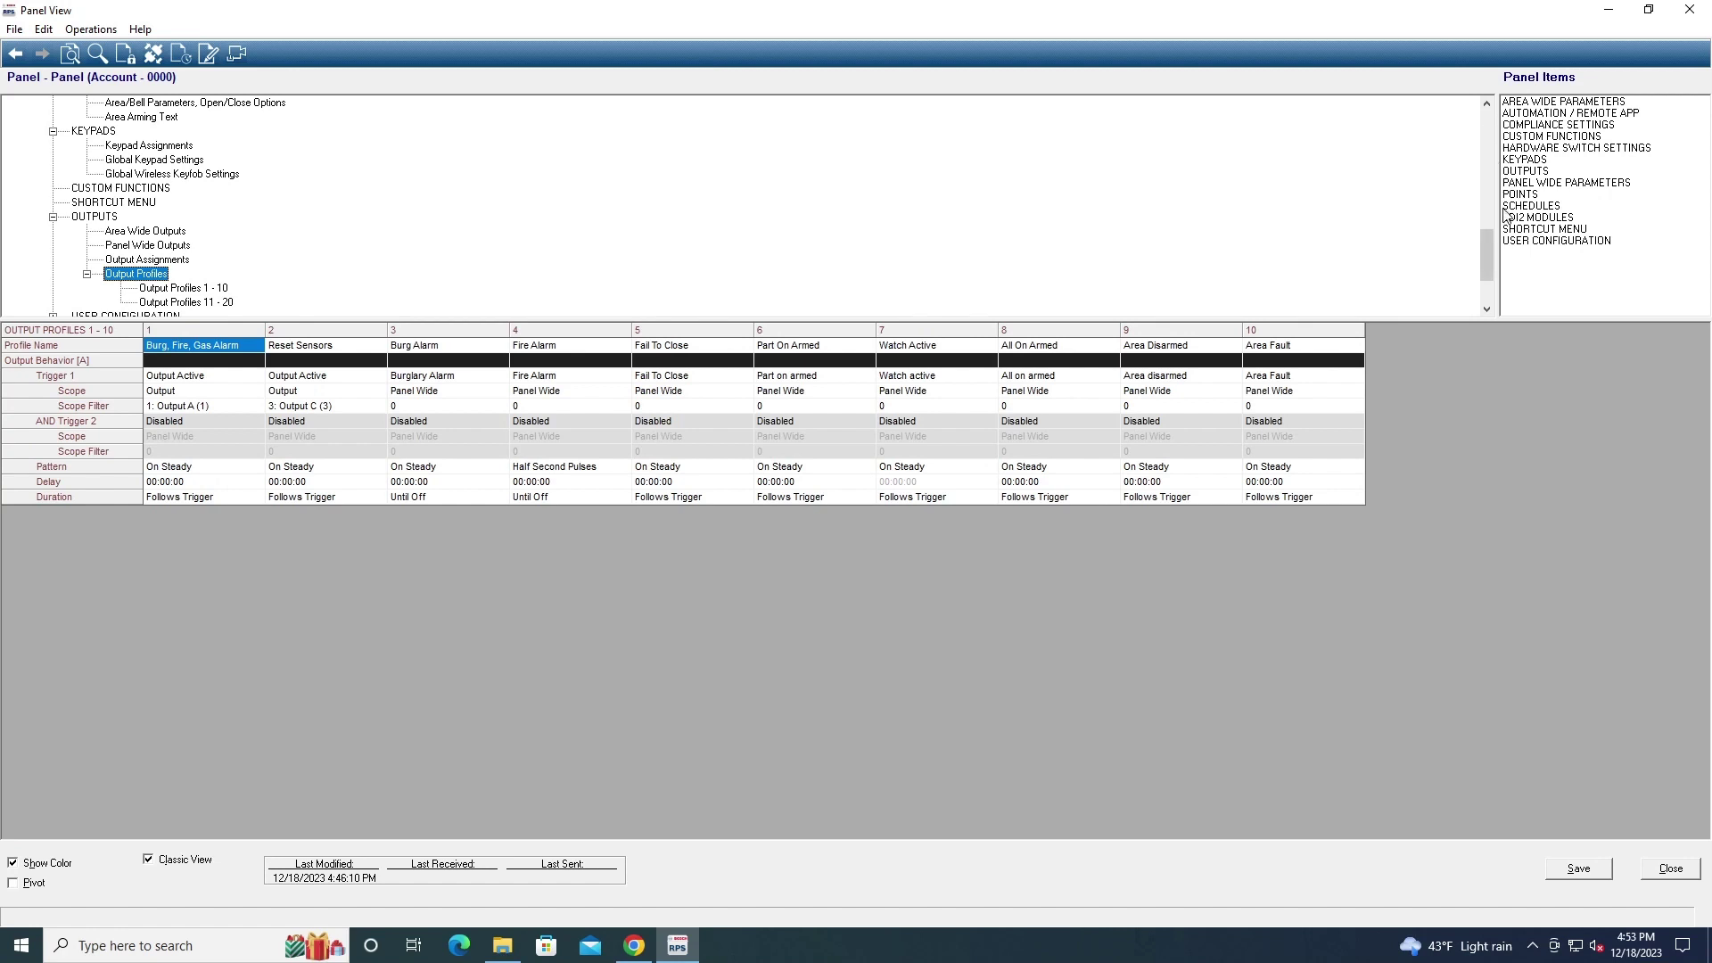
left_click_drag(1484, 249, 1482, 269)
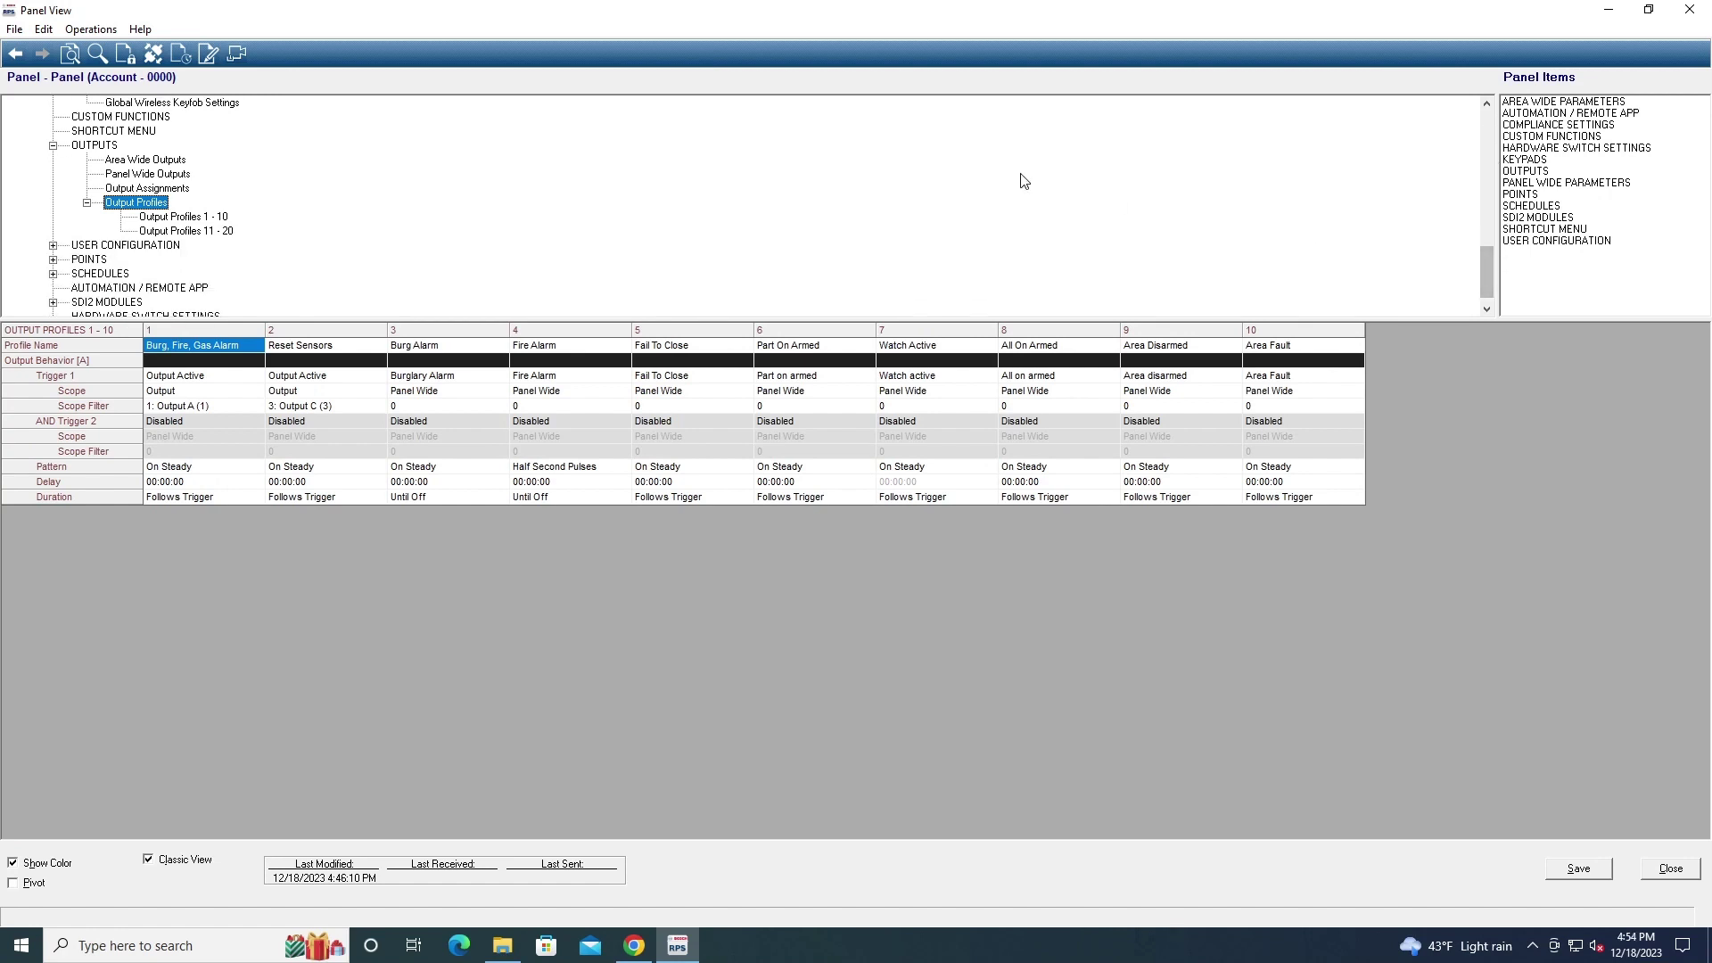
Review the user passcode assignments table, then expand the POINTS branch
left_click(53, 246)
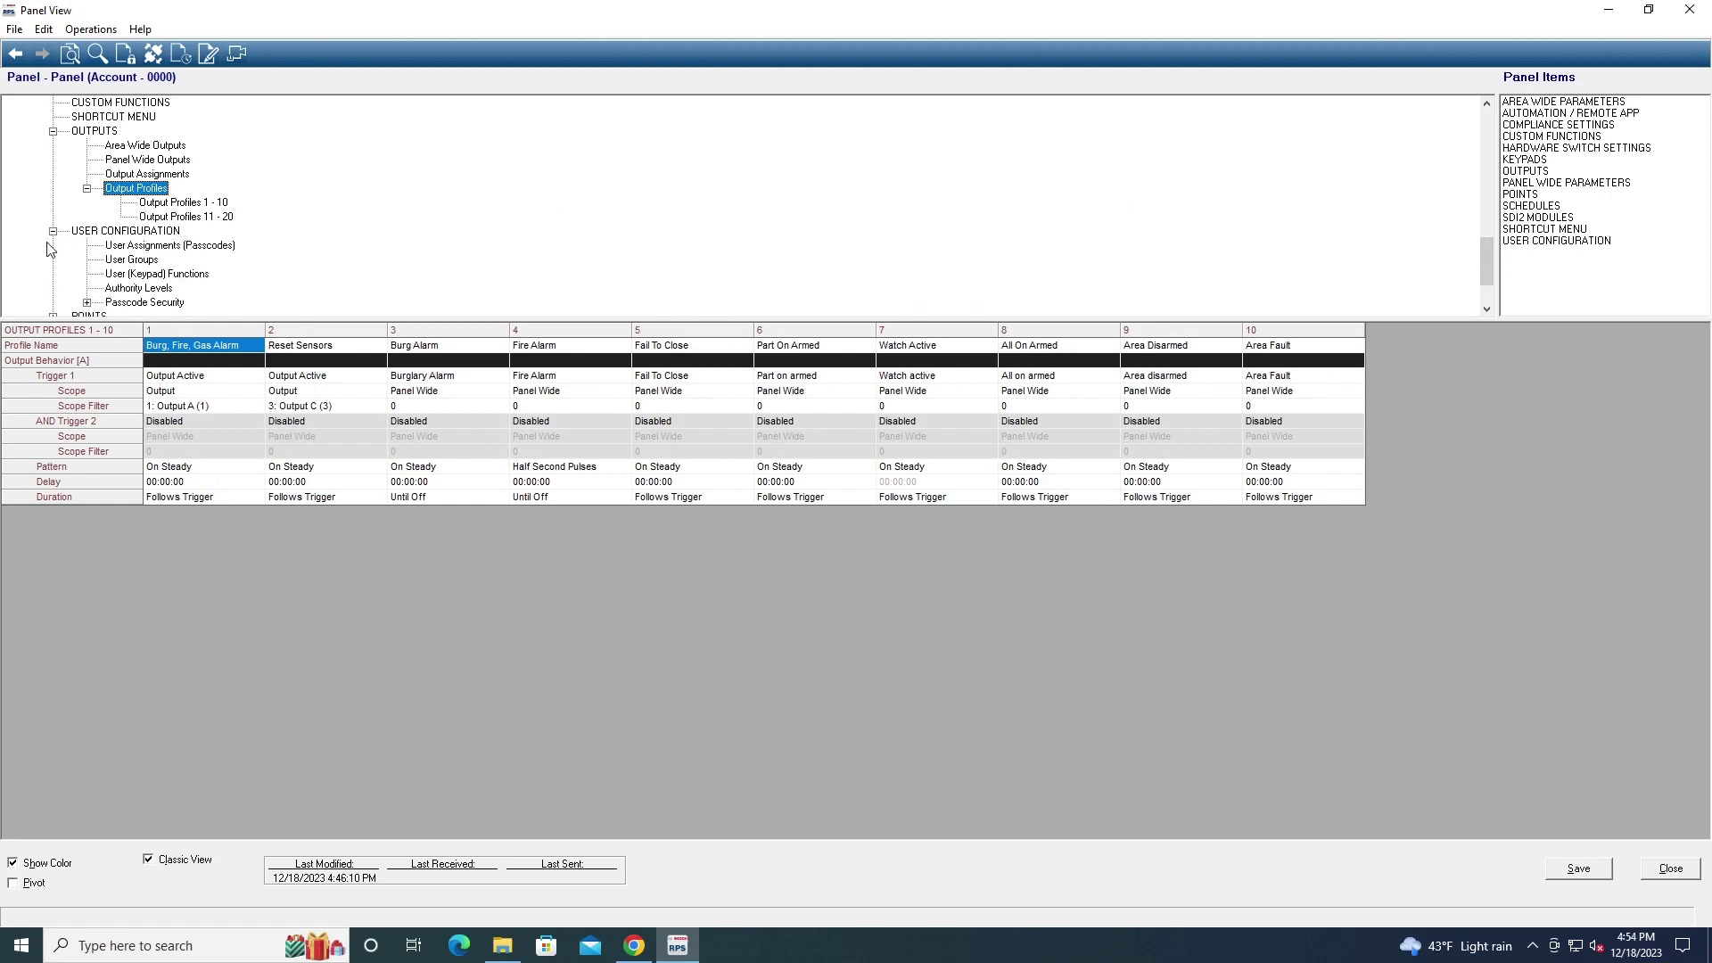
left_click(136, 246)
scroll(192, 271, "up", 1)
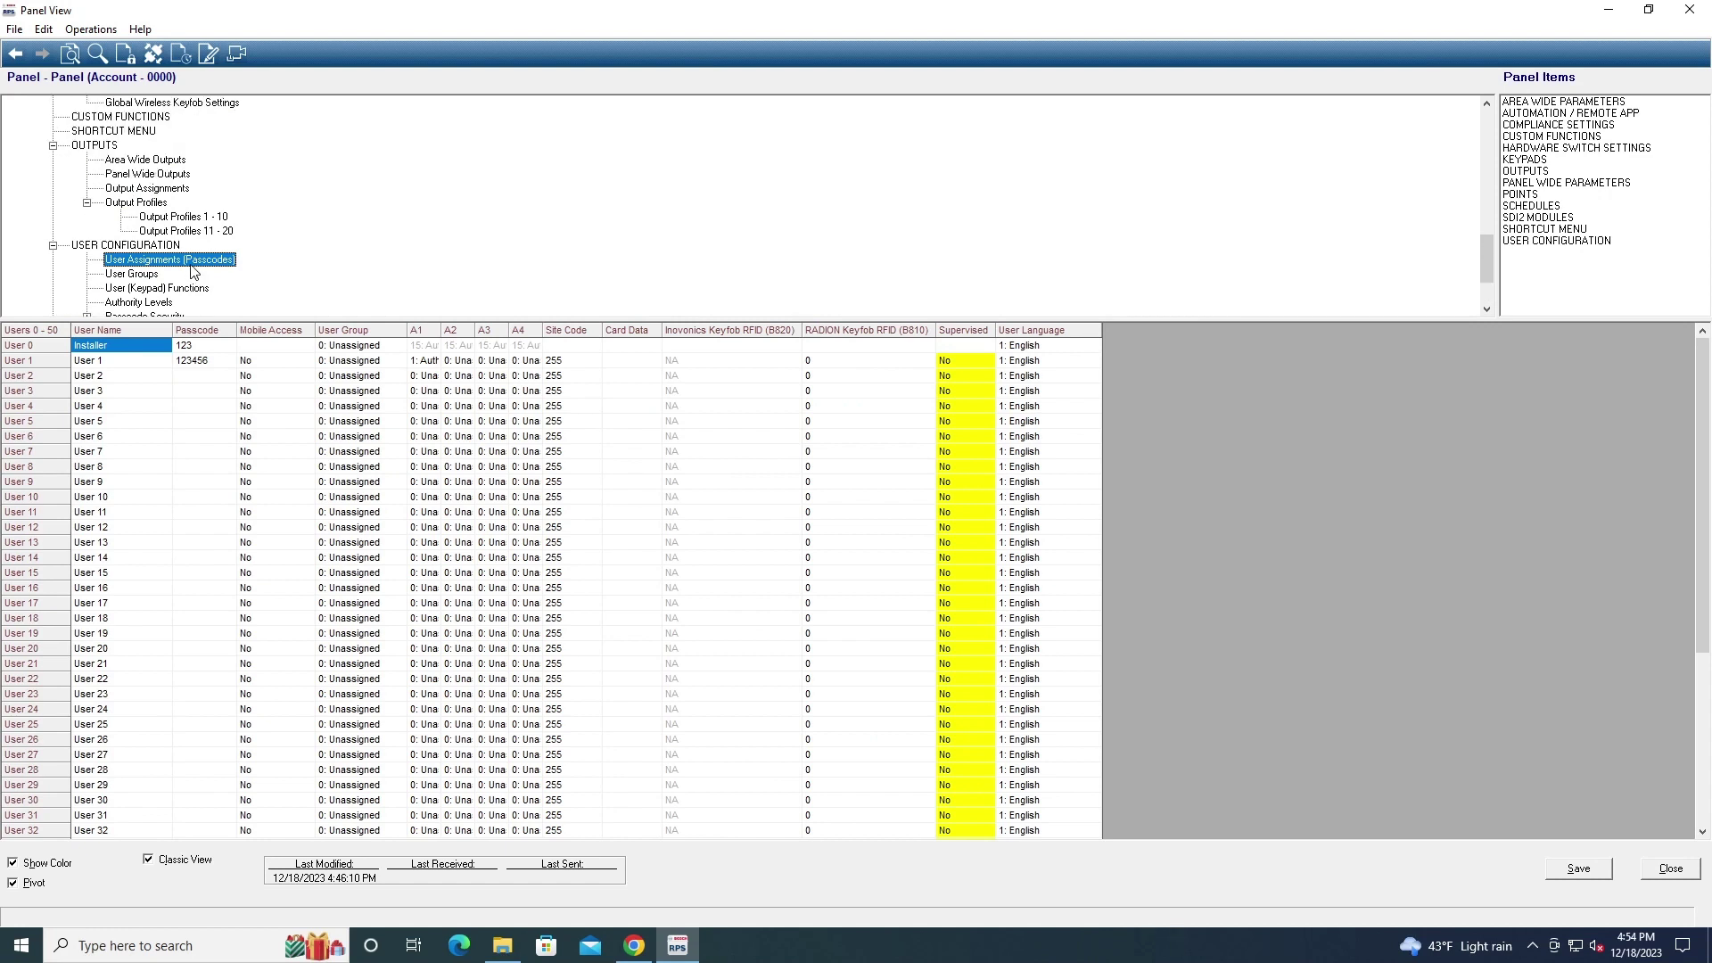
scroll(192, 271, "down", 2)
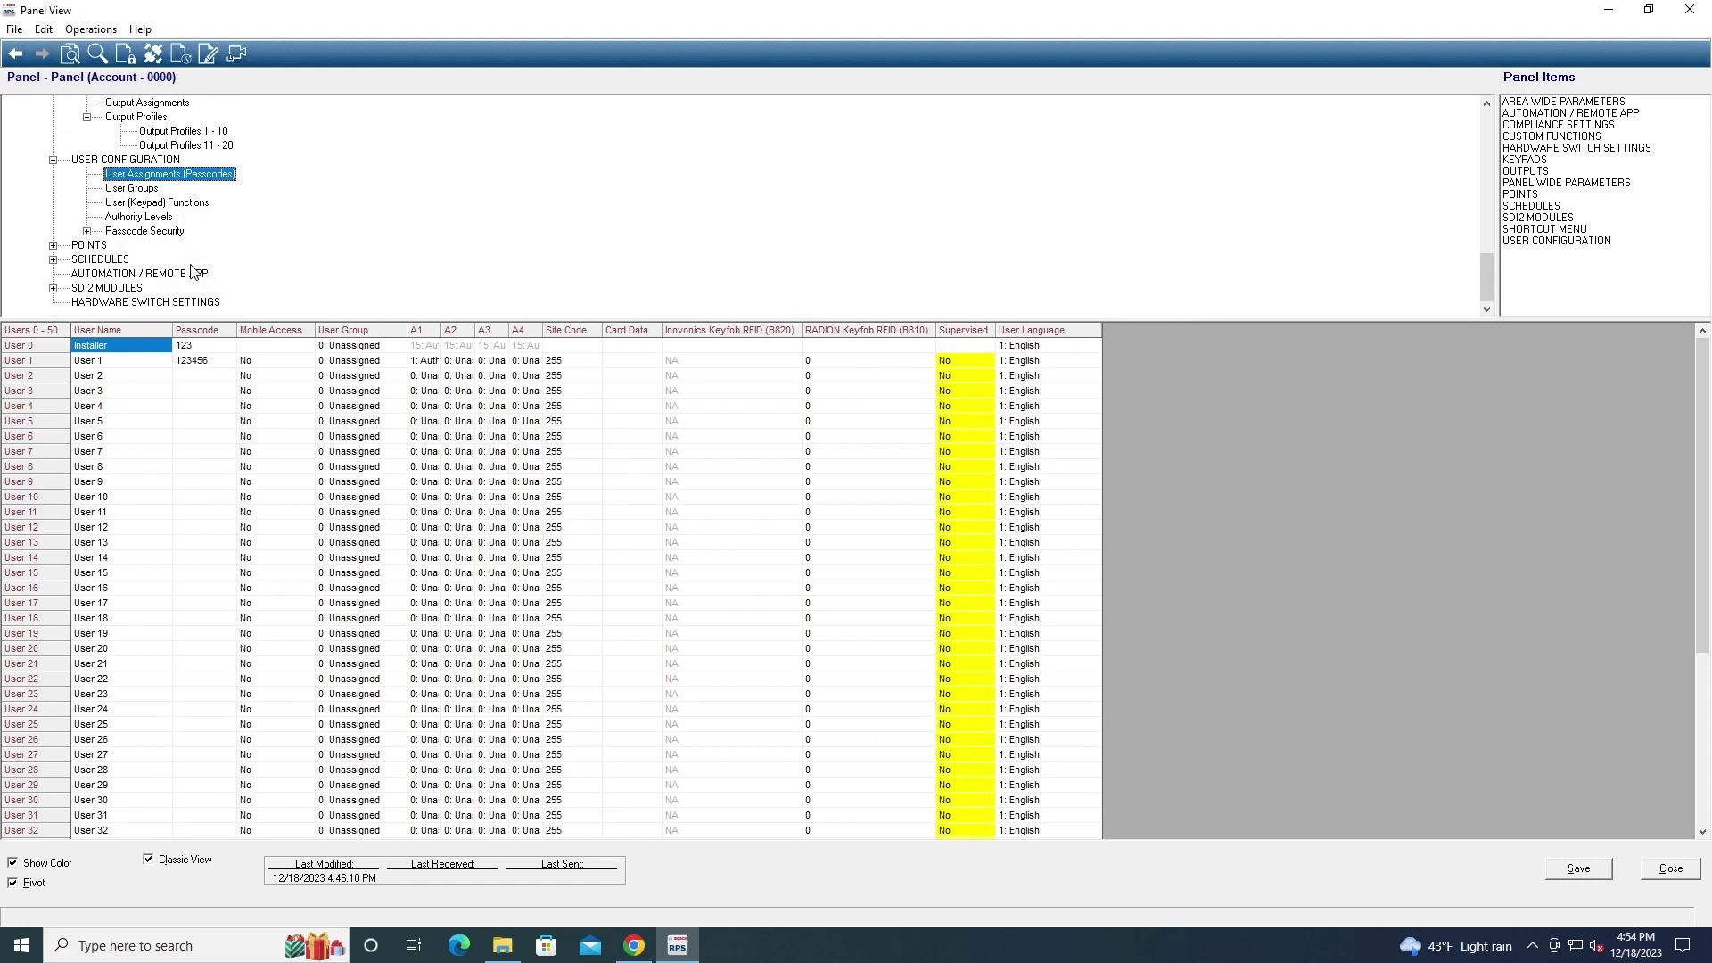
left_click(53, 246)
Set Point 10's source to Wireless in the Point Assignments table
left_click(113, 261)
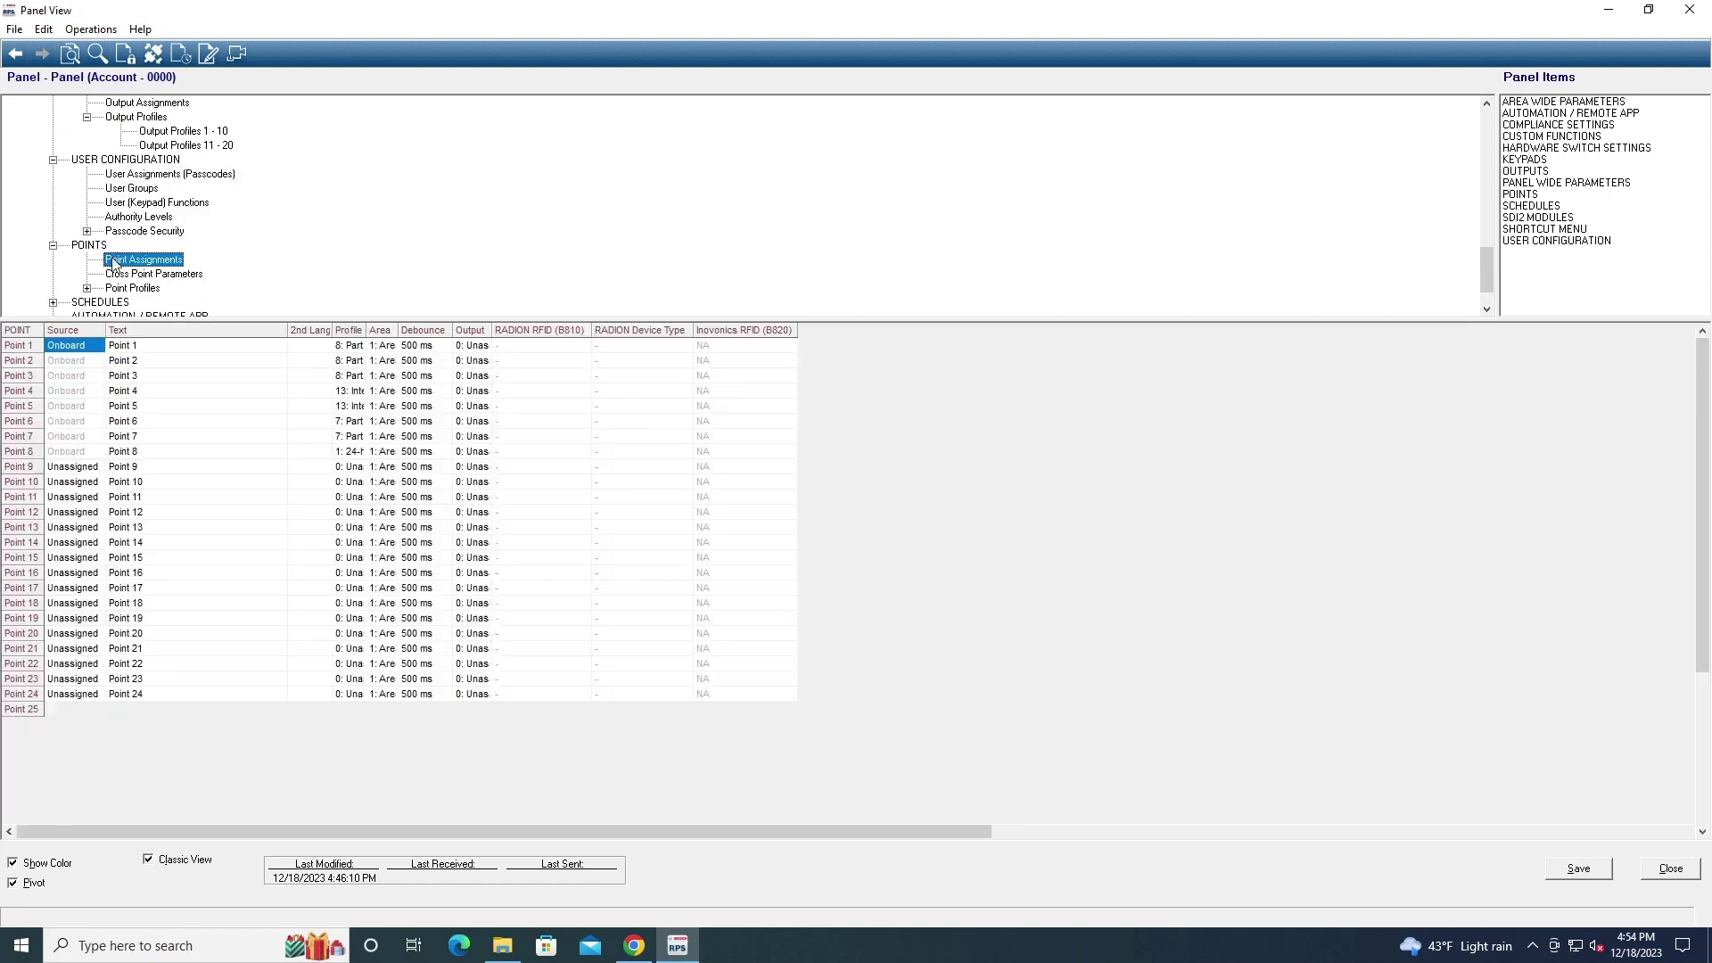
scroll(190, 484, "down", 5)
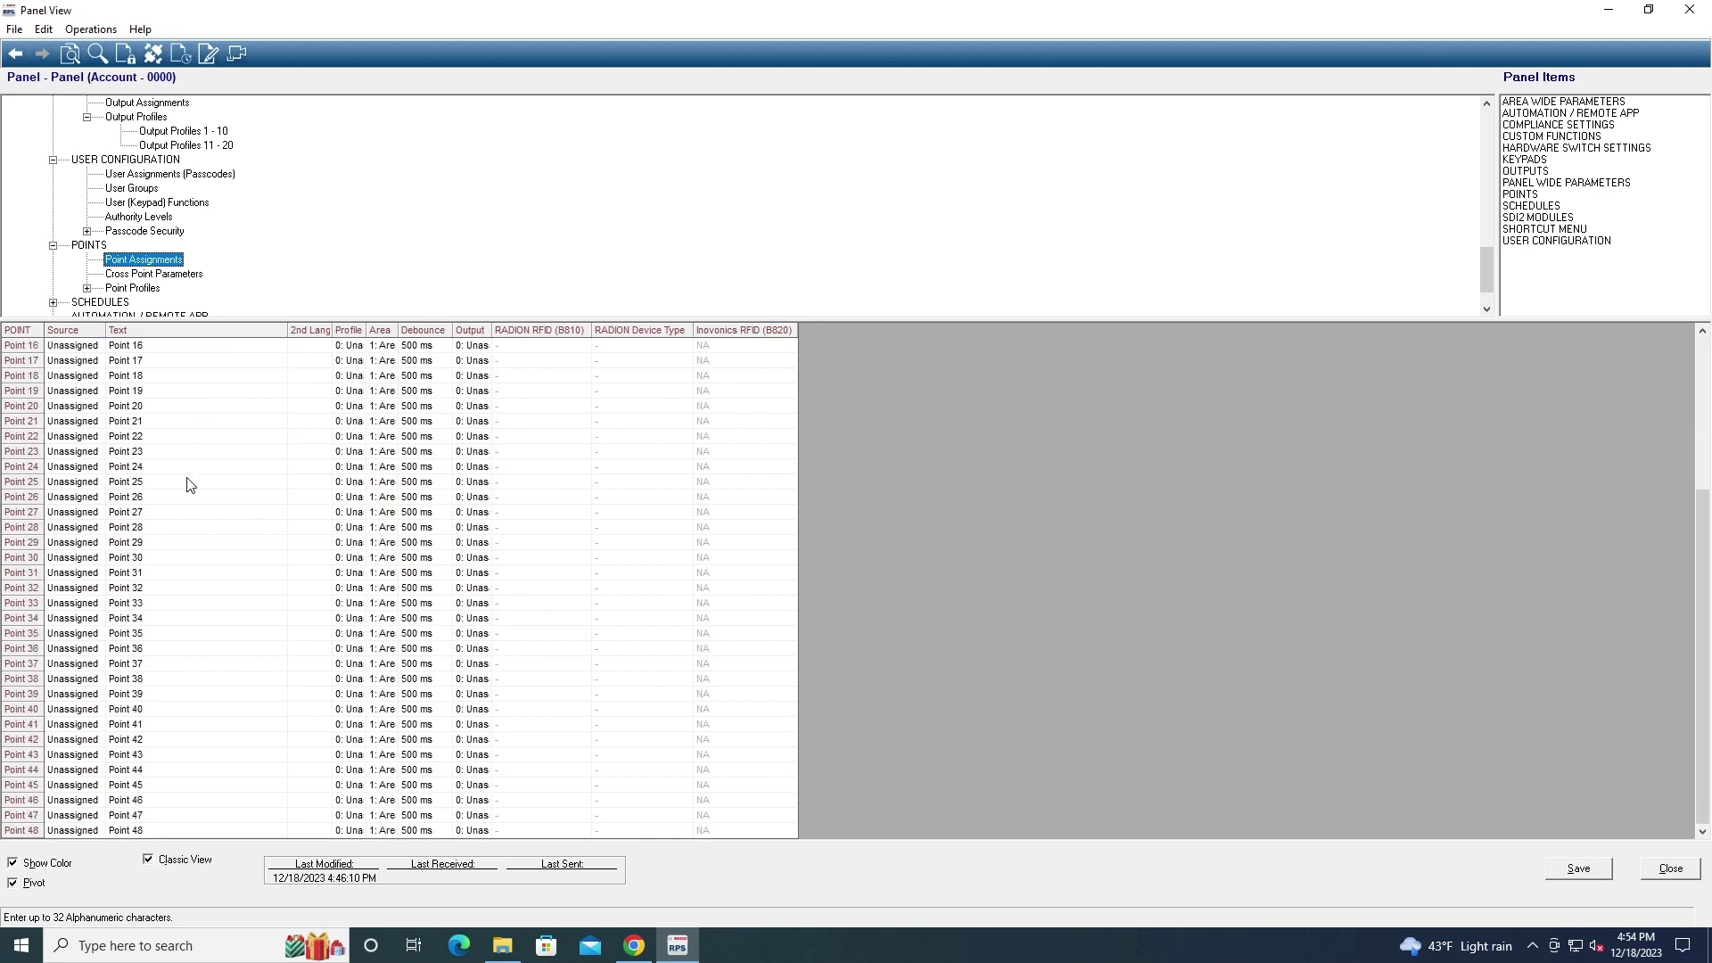
scroll(174, 535, "up", 5)
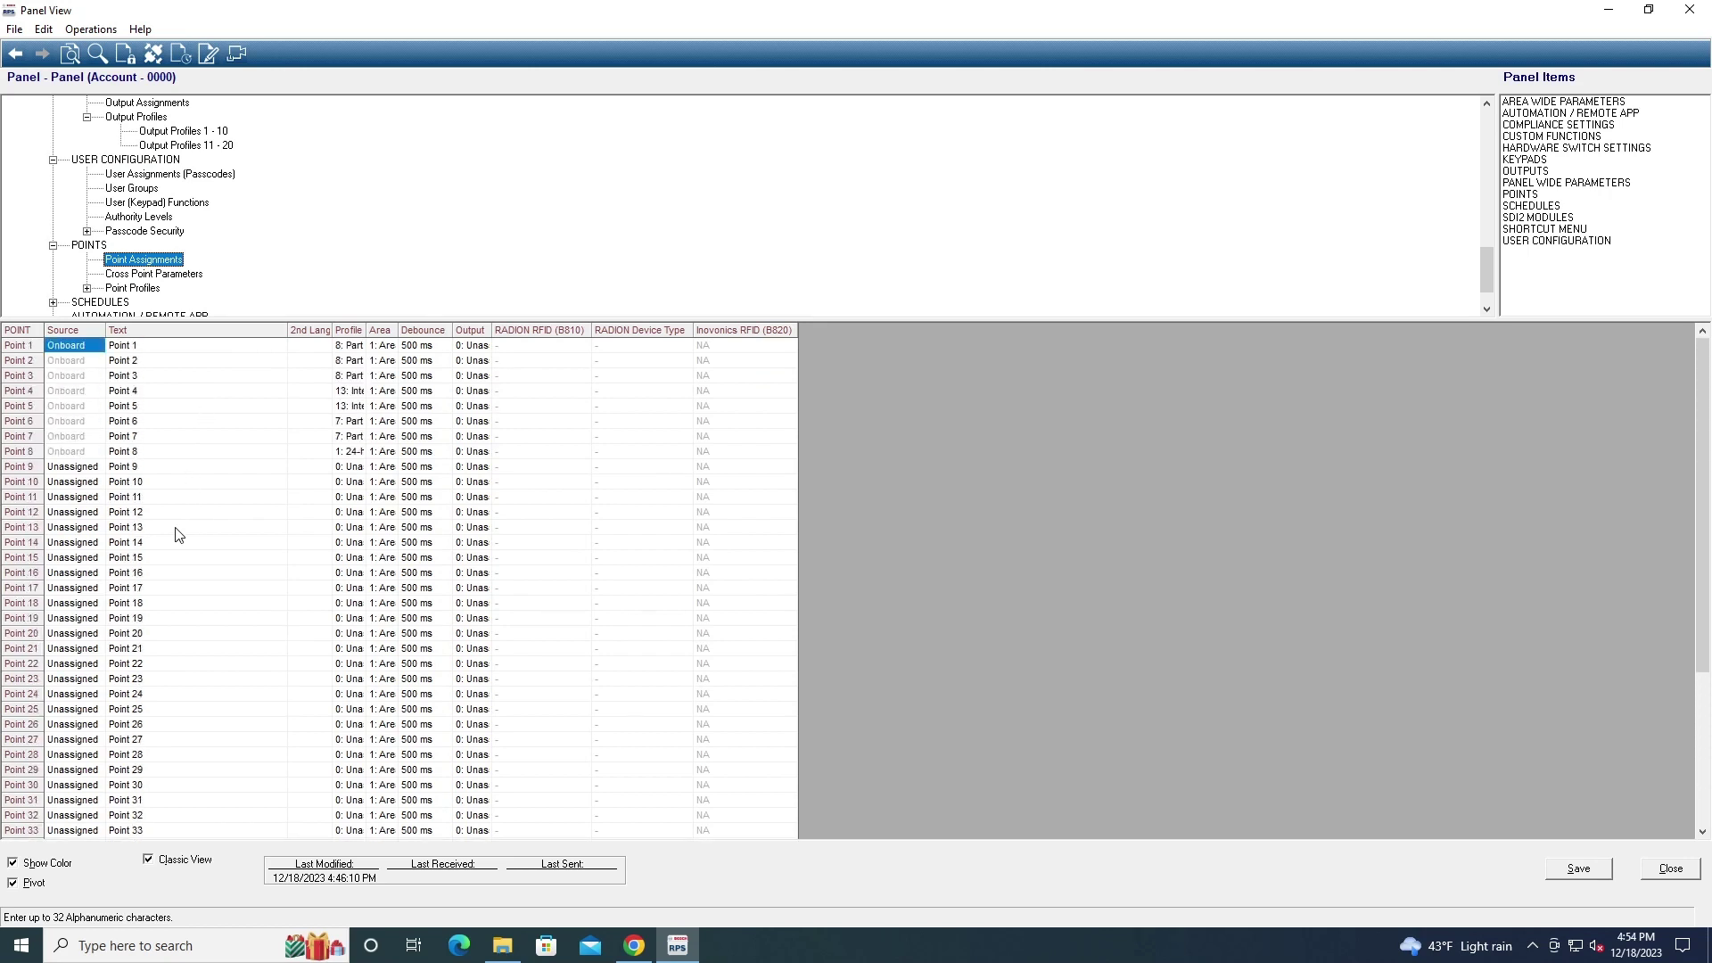
double_click(69, 484)
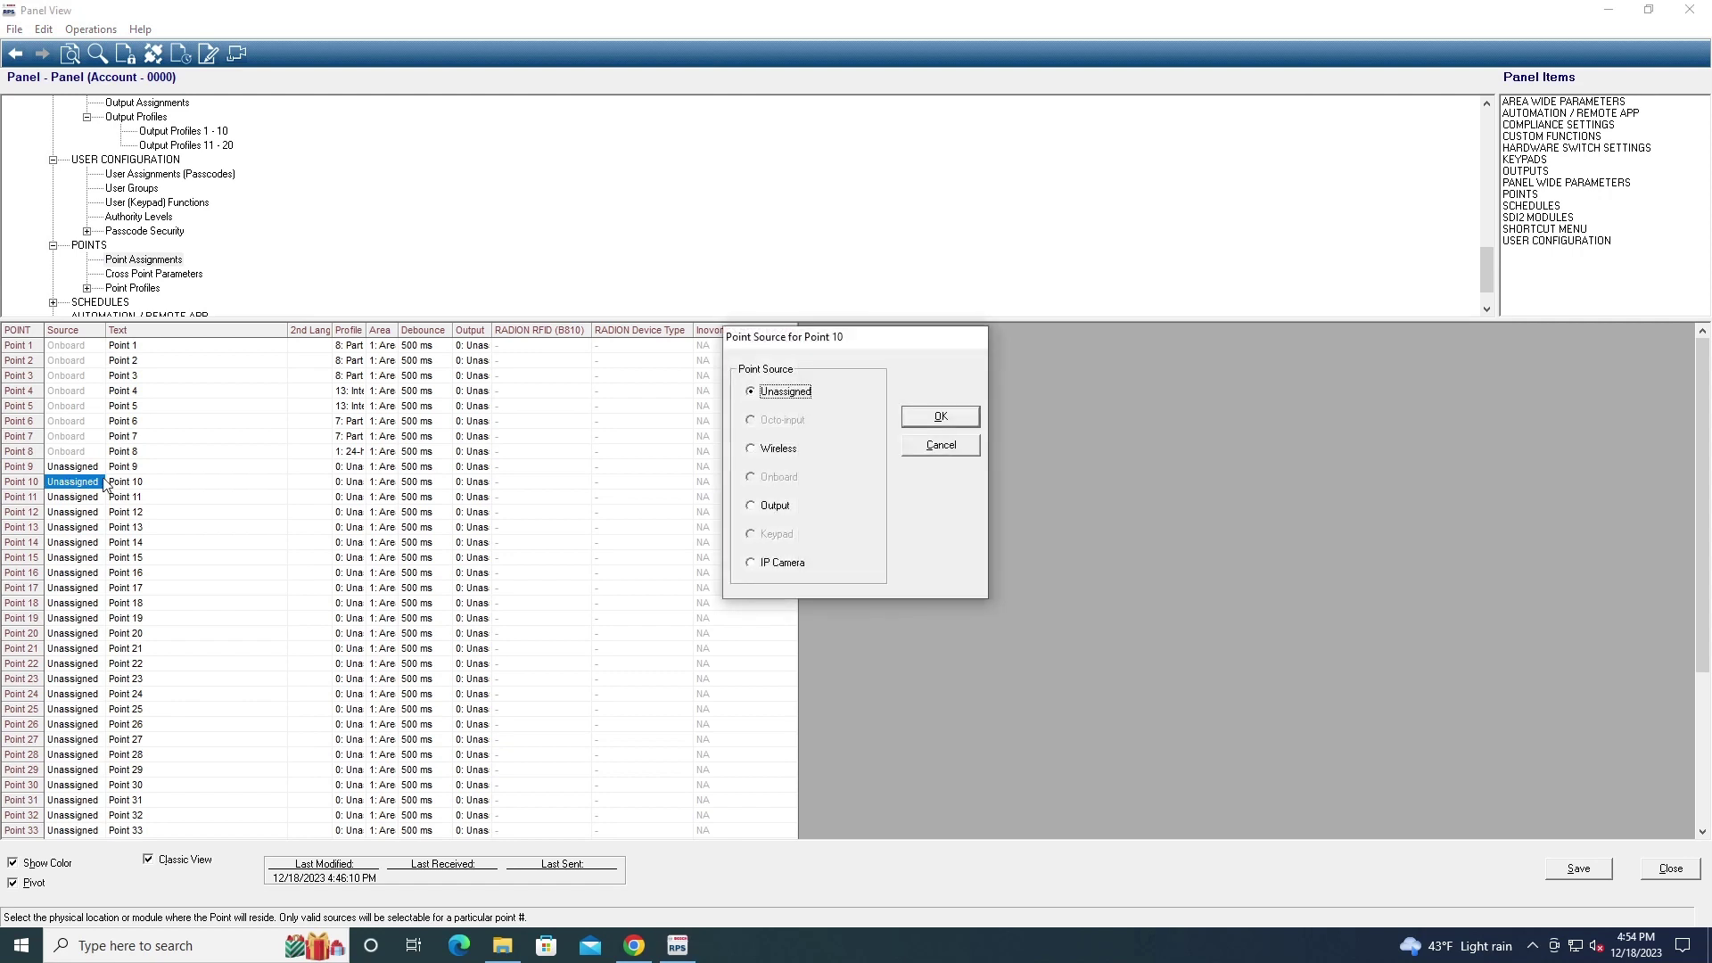
left_click(753, 453)
left_click(940, 417)
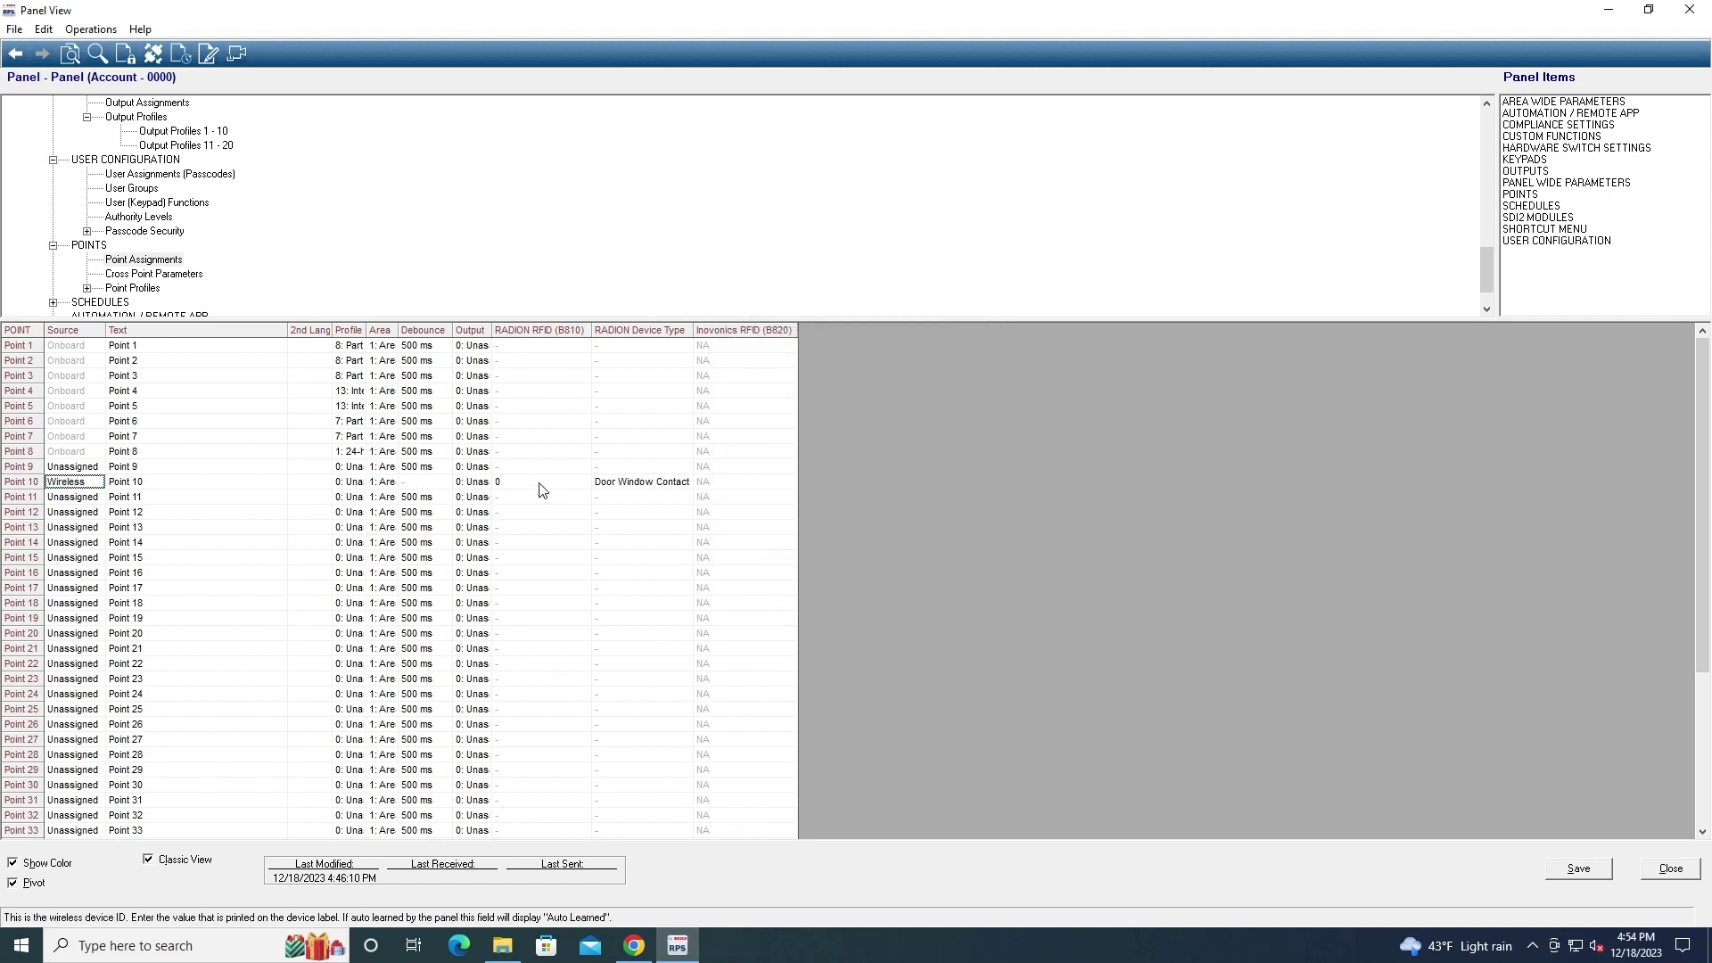
Inspect Point 10's device type and RFID unchanged, then show Cross Point Parameters and Point Profiles 1-10
left_click(620, 486)
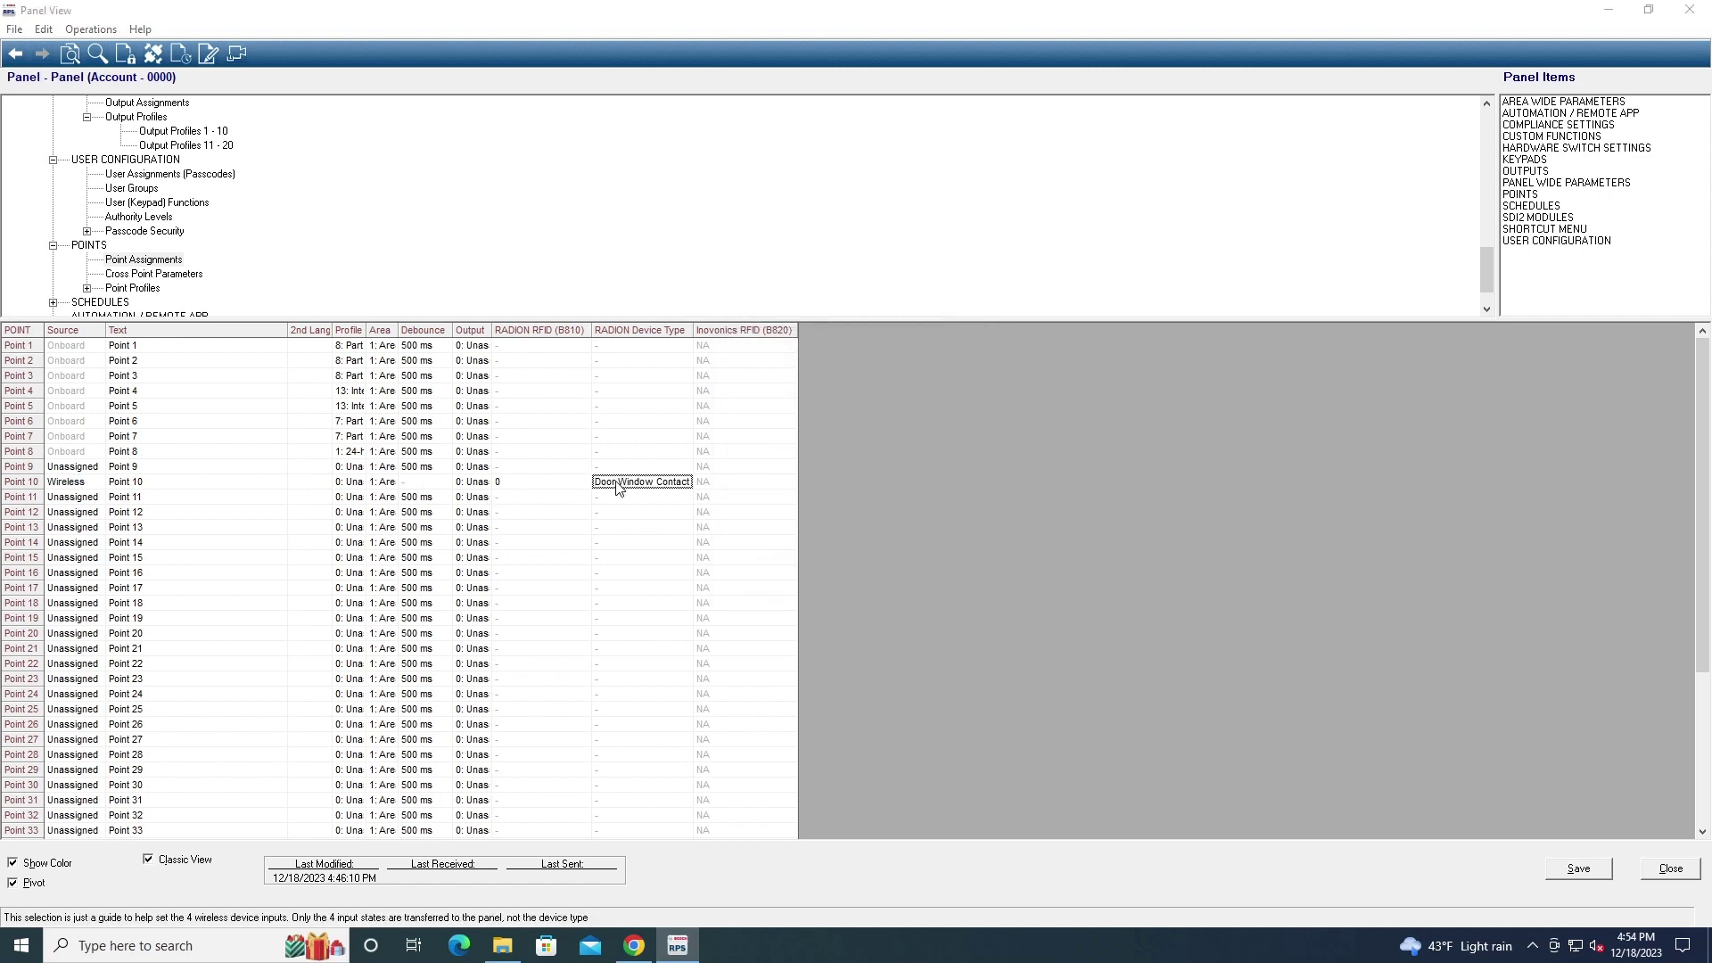
double_click(620, 487)
left_click(934, 517)
double_click(526, 482)
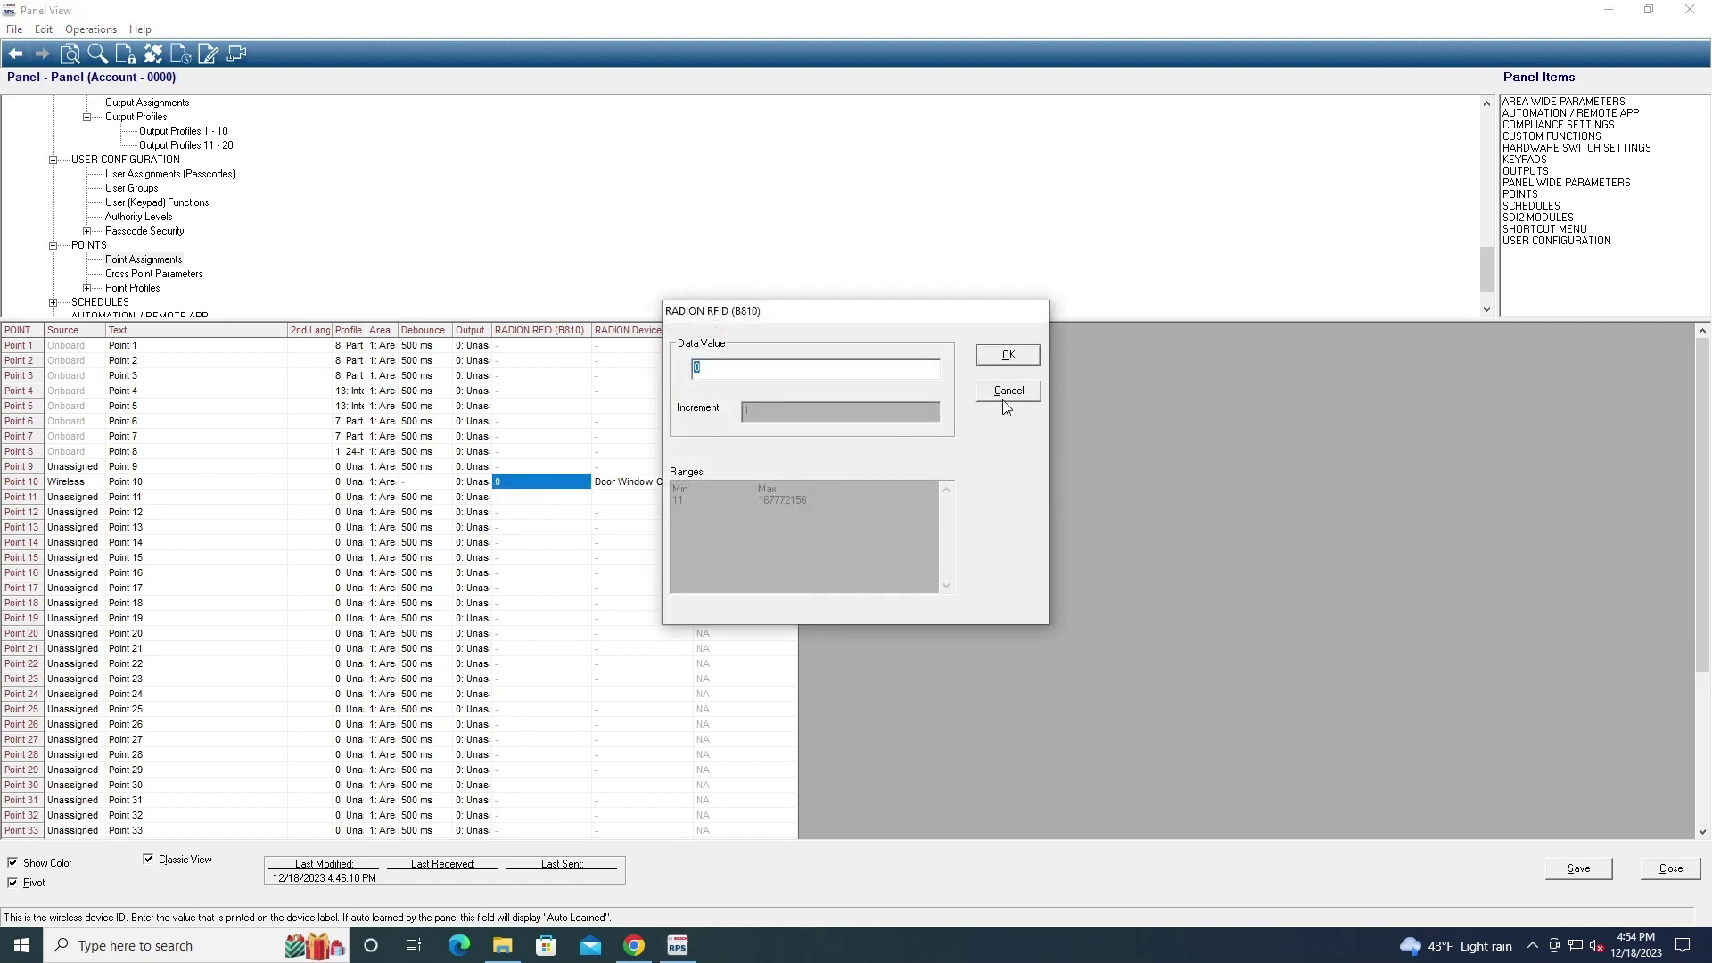
left_click(1003, 394)
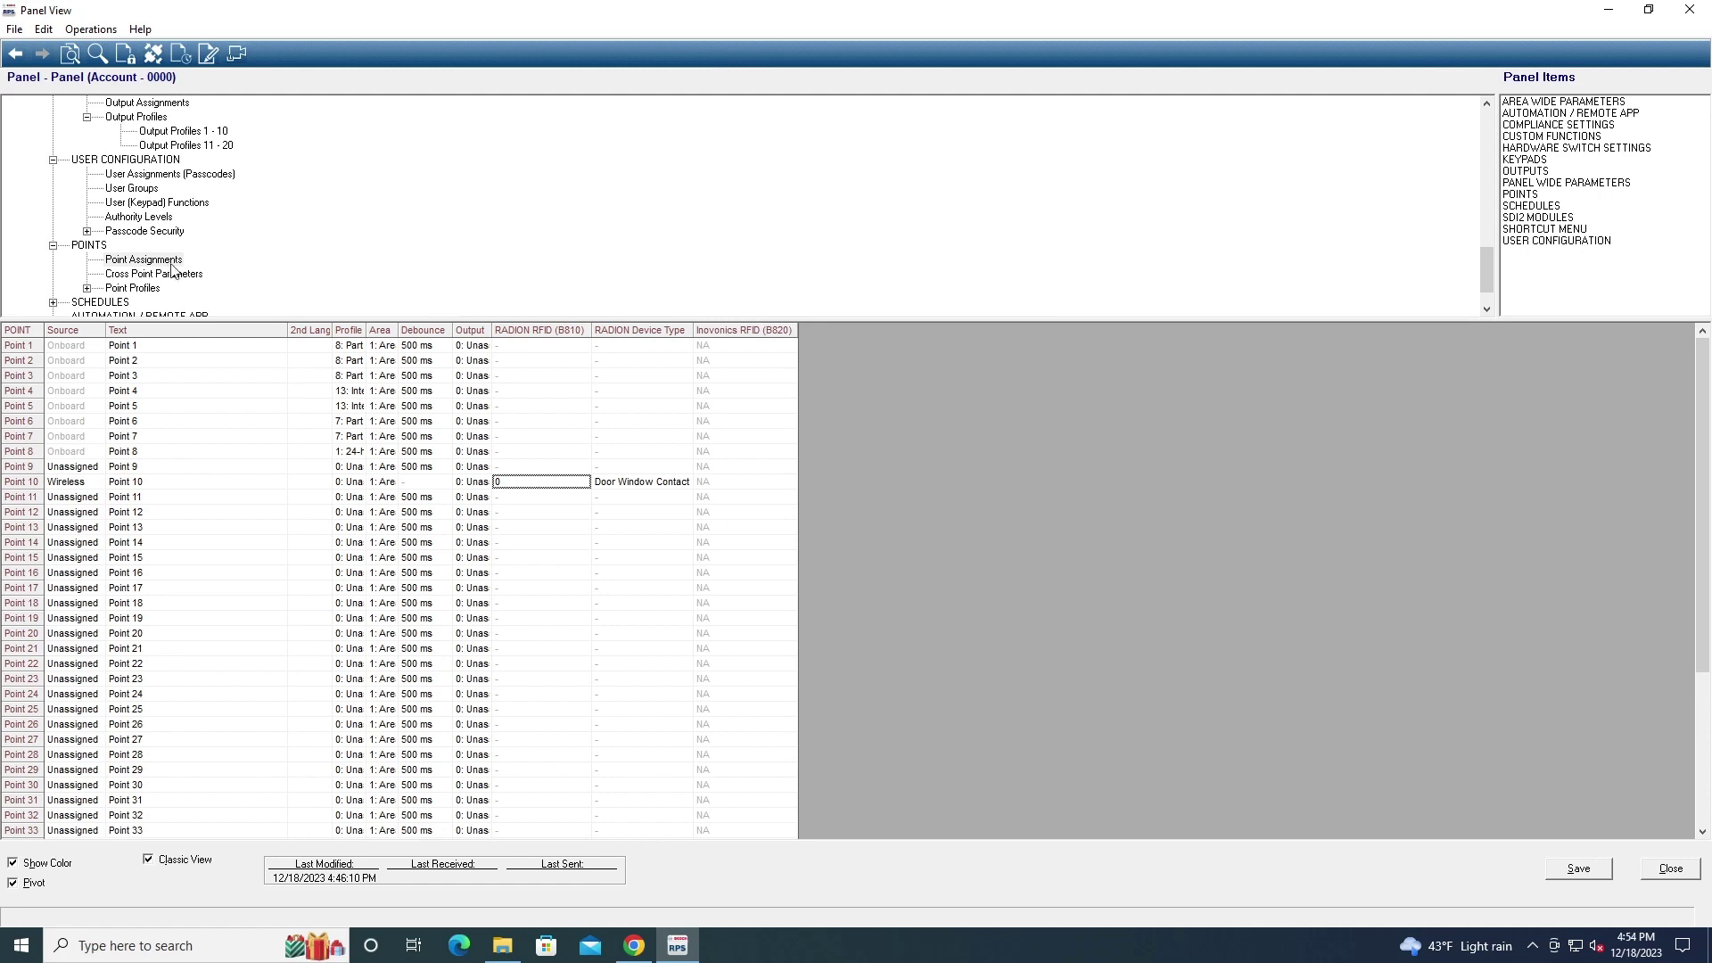
left_click(157, 274)
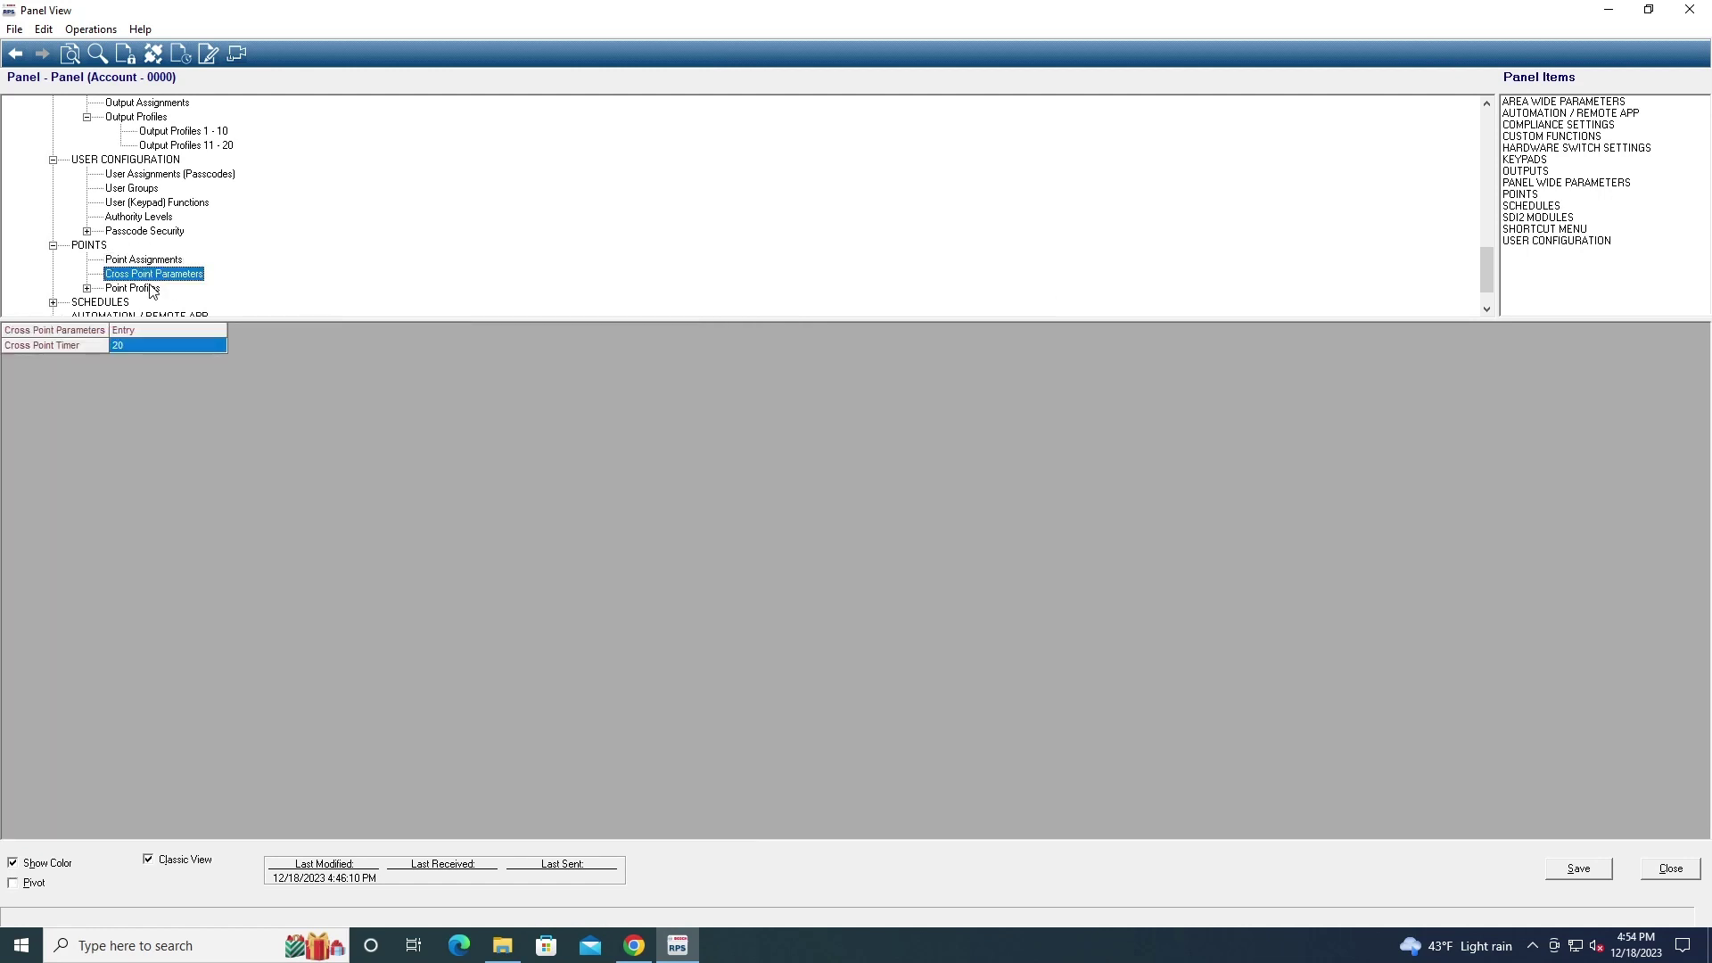
double_click(133, 288)
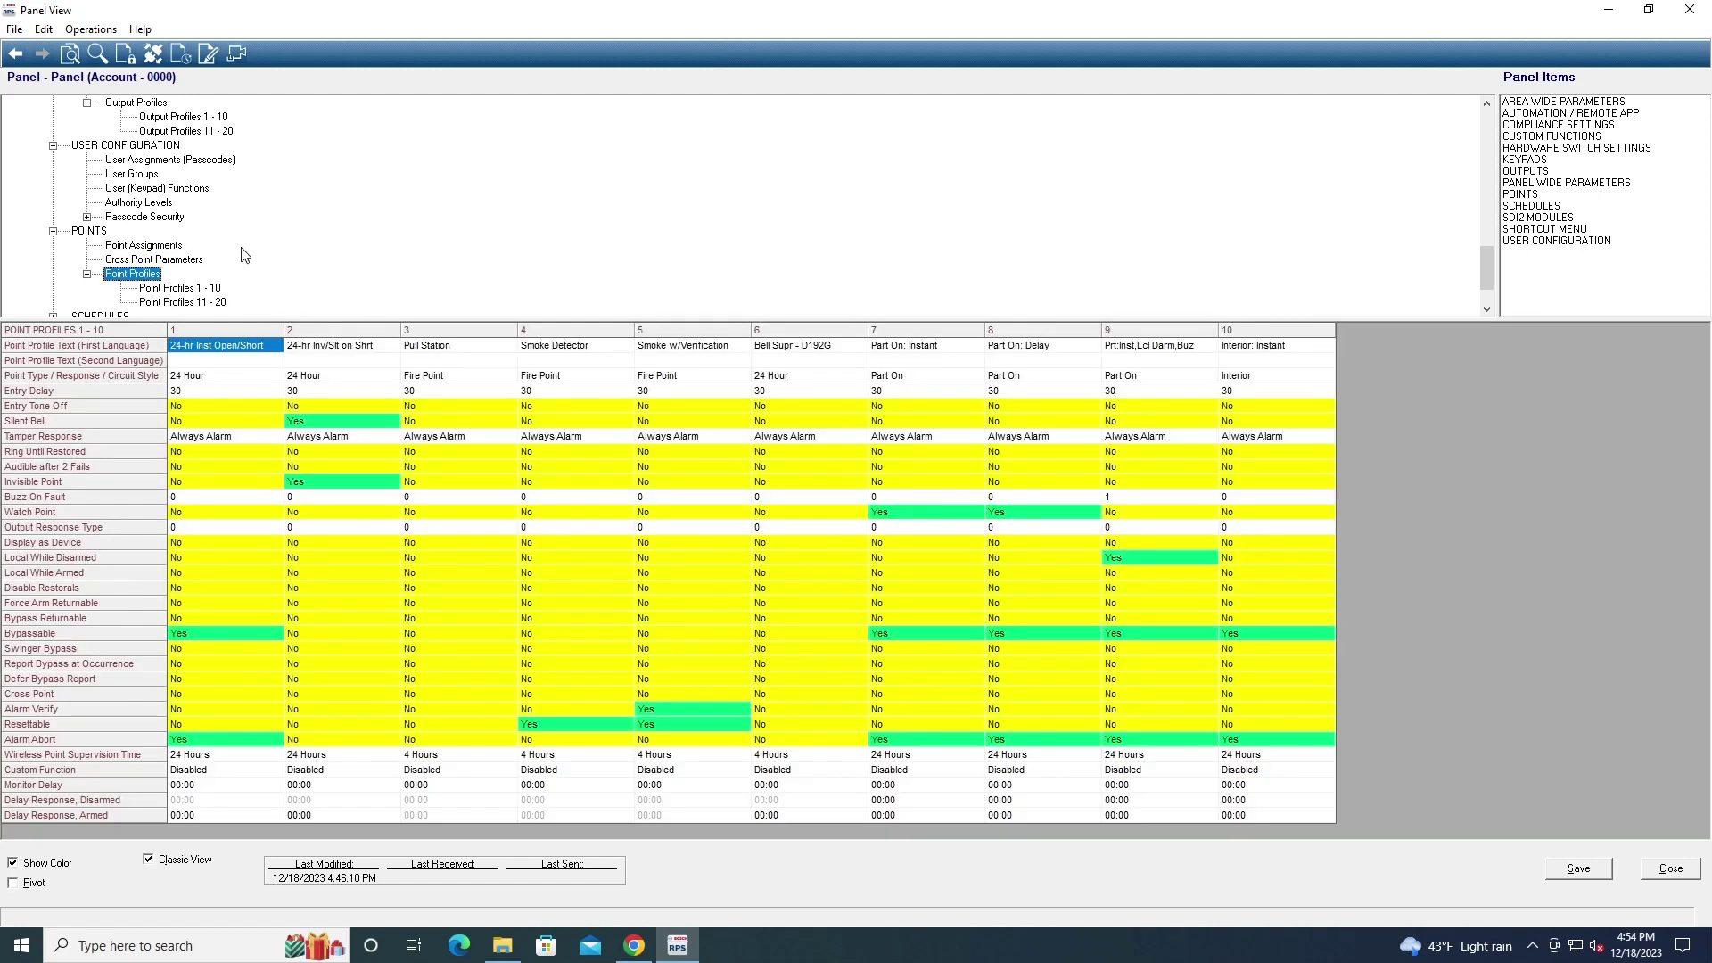
Browse Point Profiles 11-20 and 1-10, check profile 3's Watch Point unchanged, and expand SCHEDULES
left_click(170, 302)
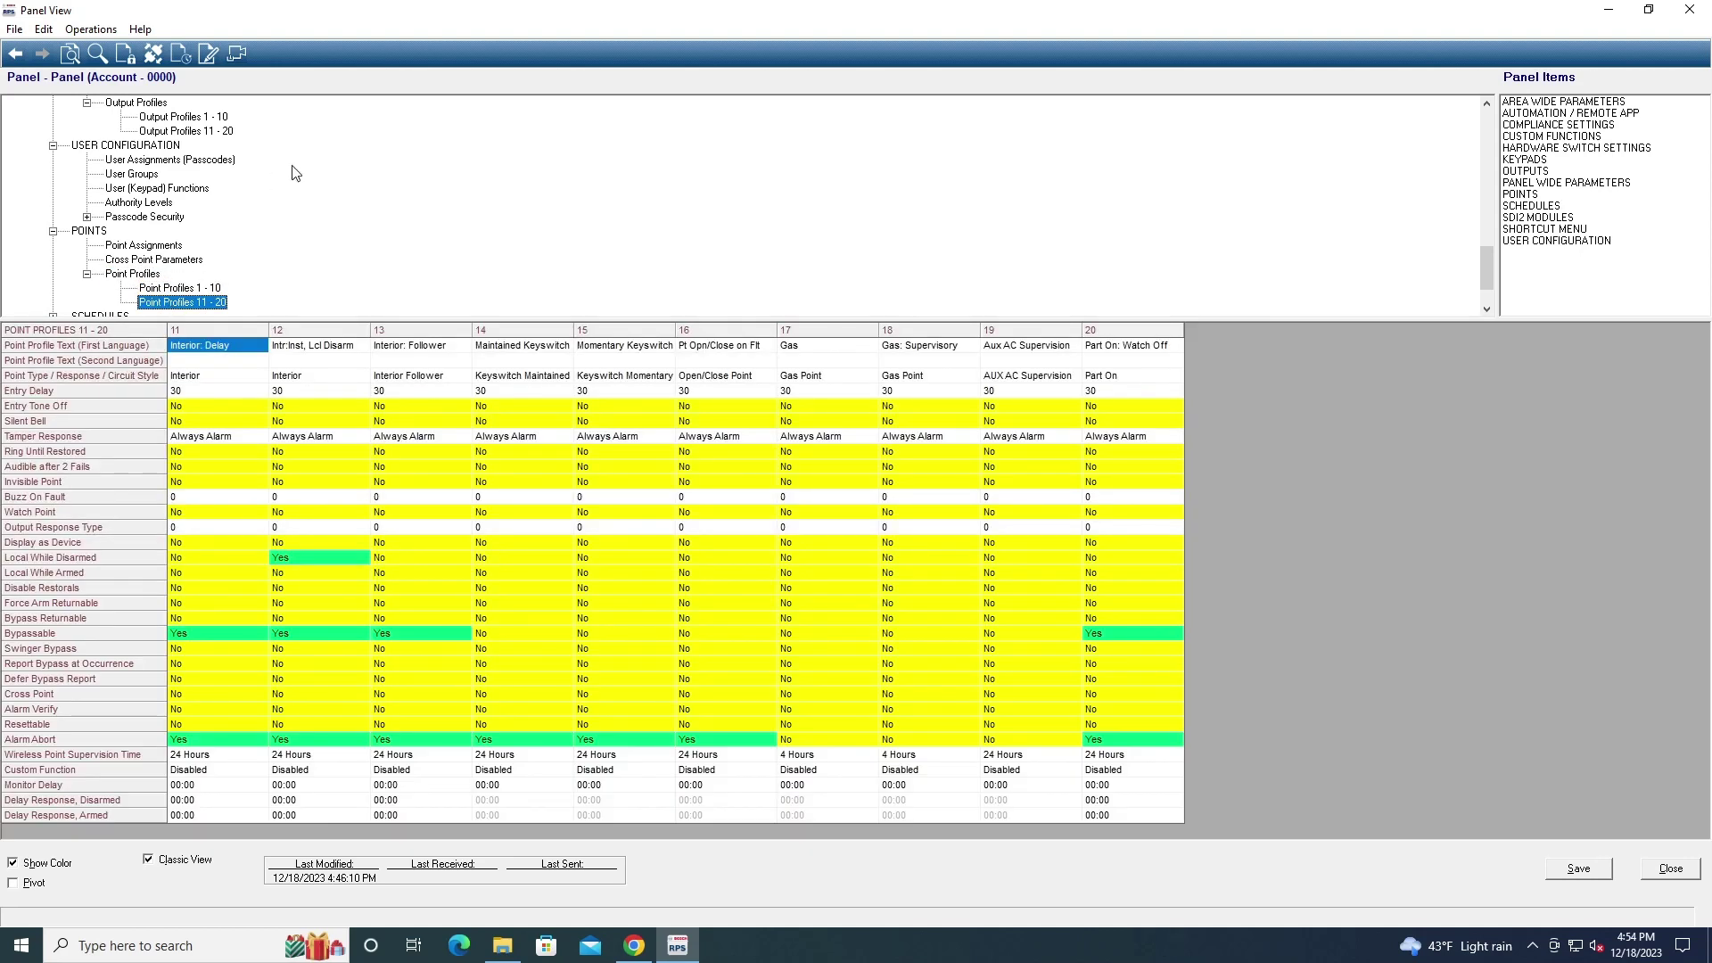
left_click(170, 288)
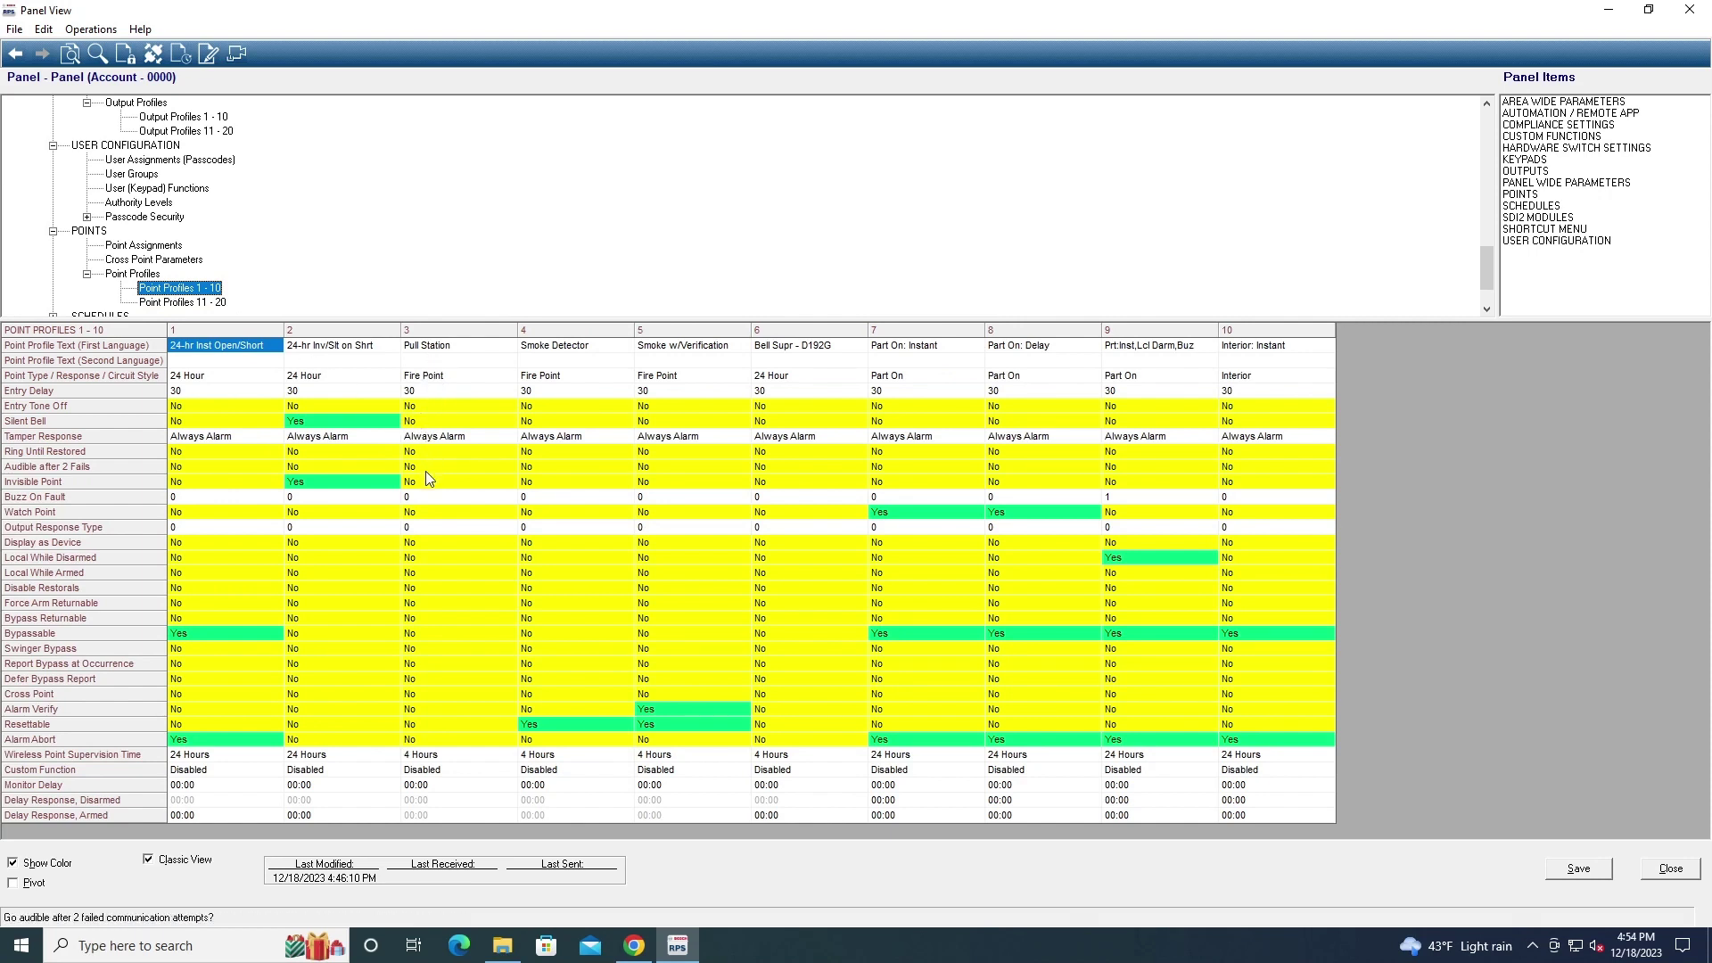
double_click(428, 516)
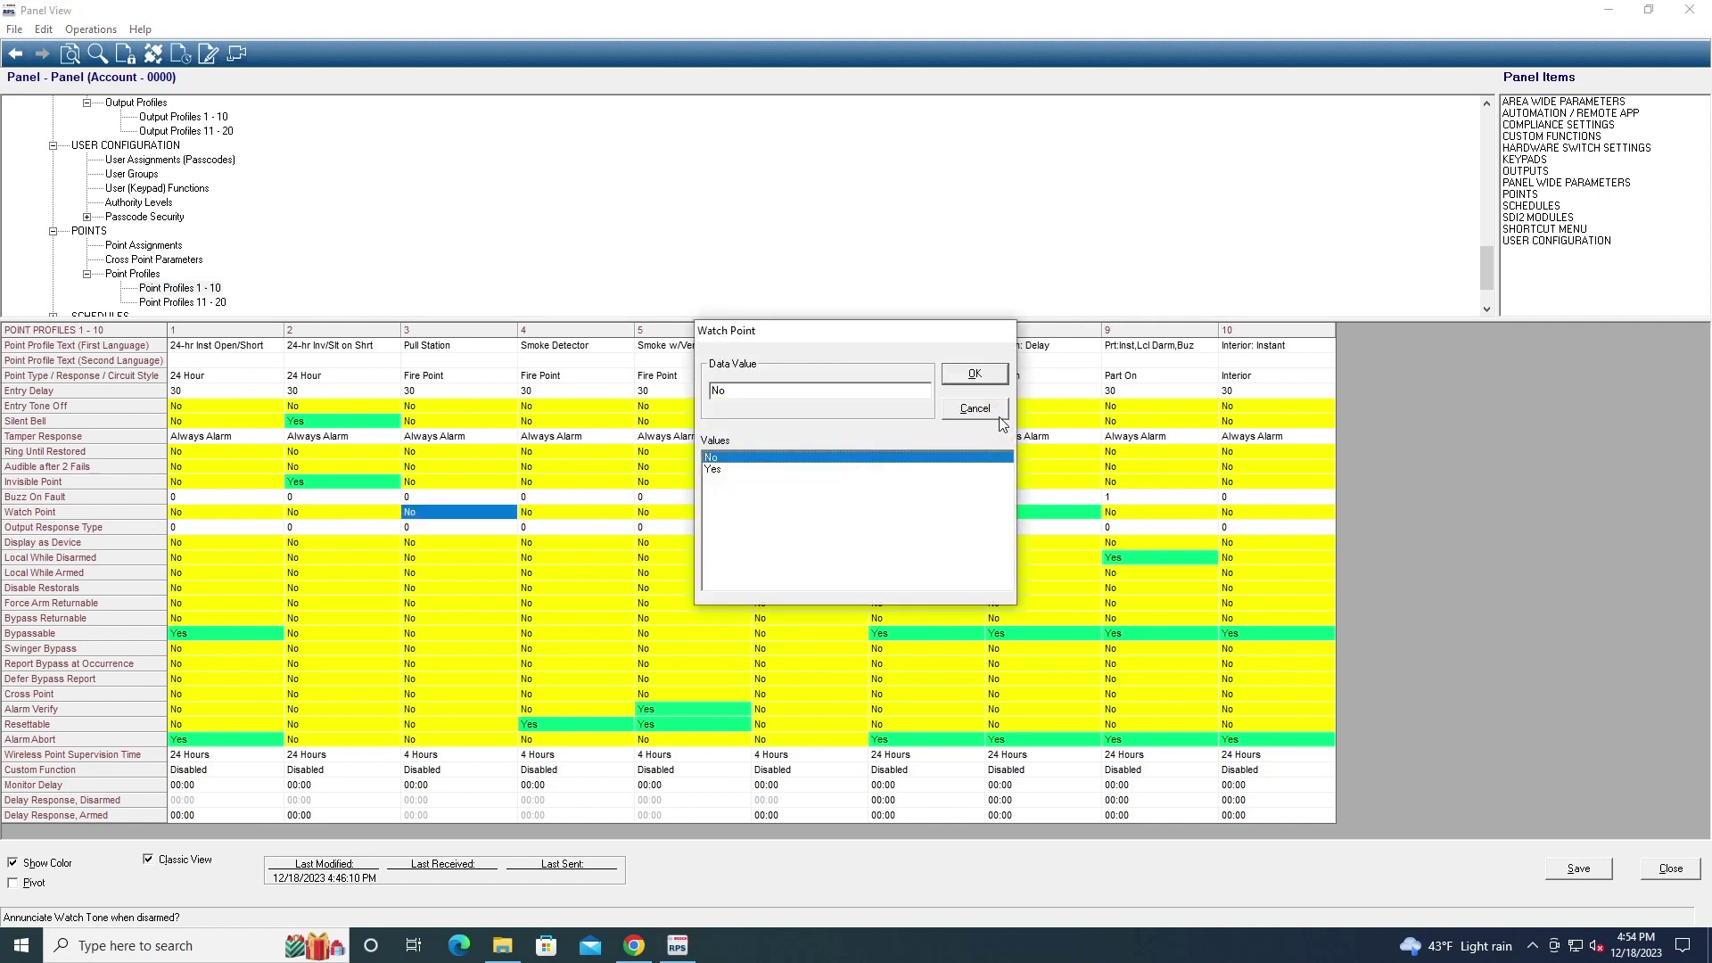
left_click(974, 413)
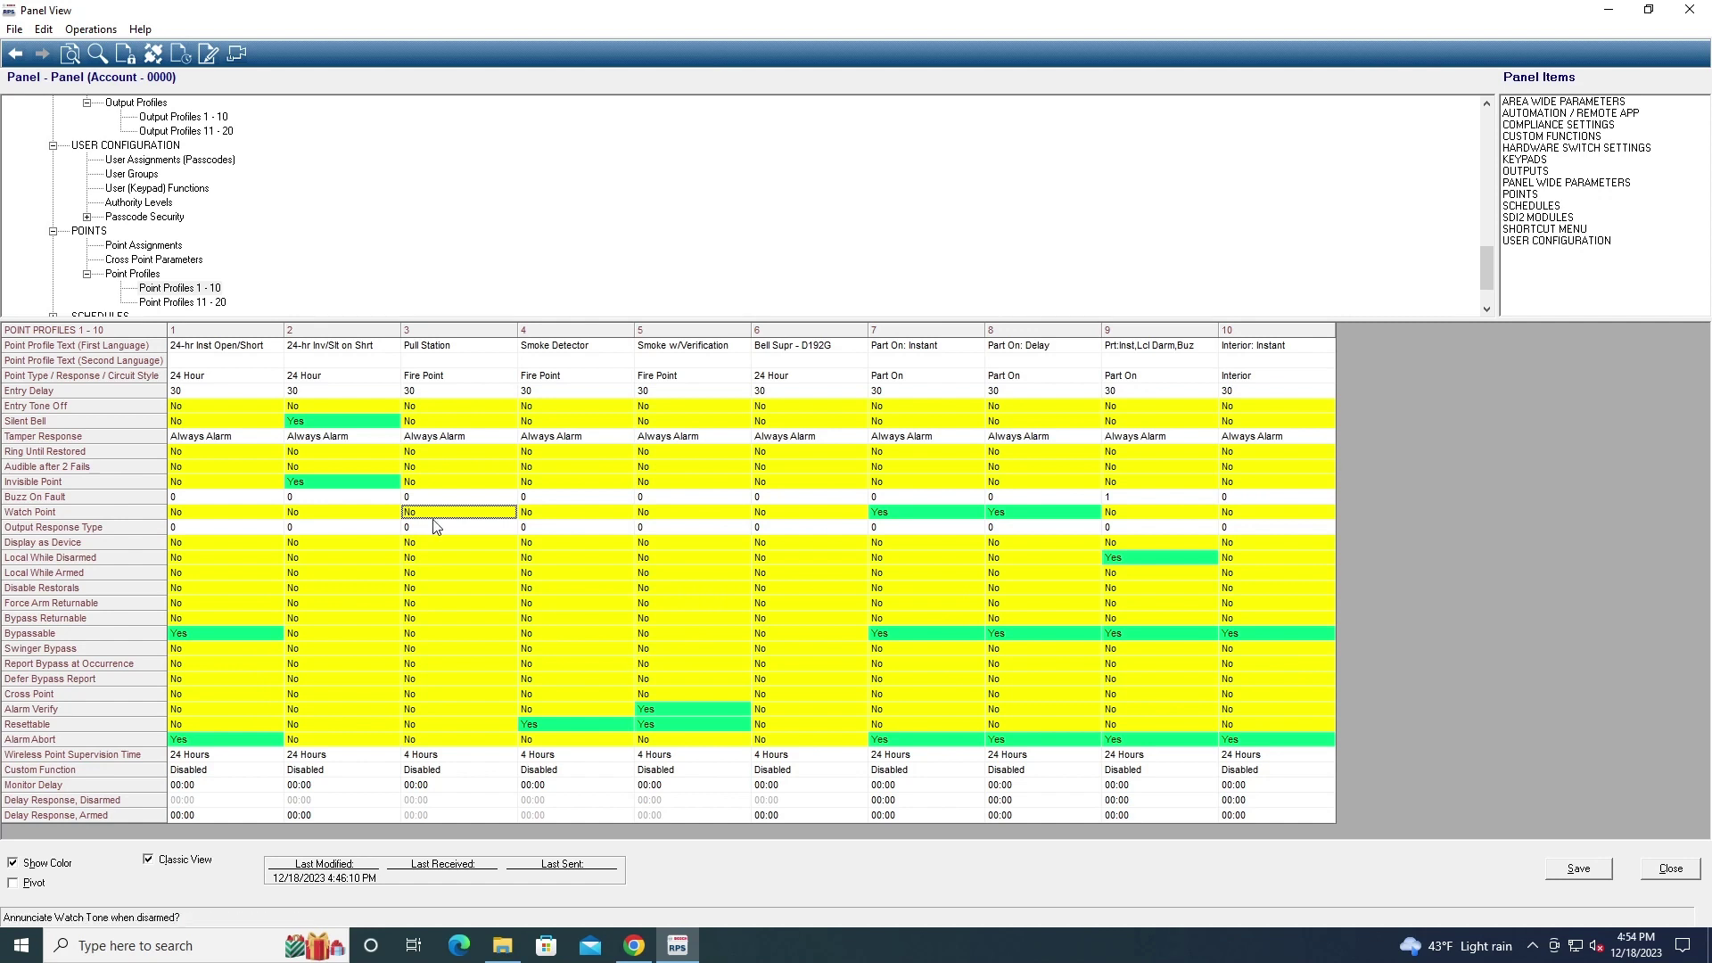
scroll(286, 304, "down", 1)
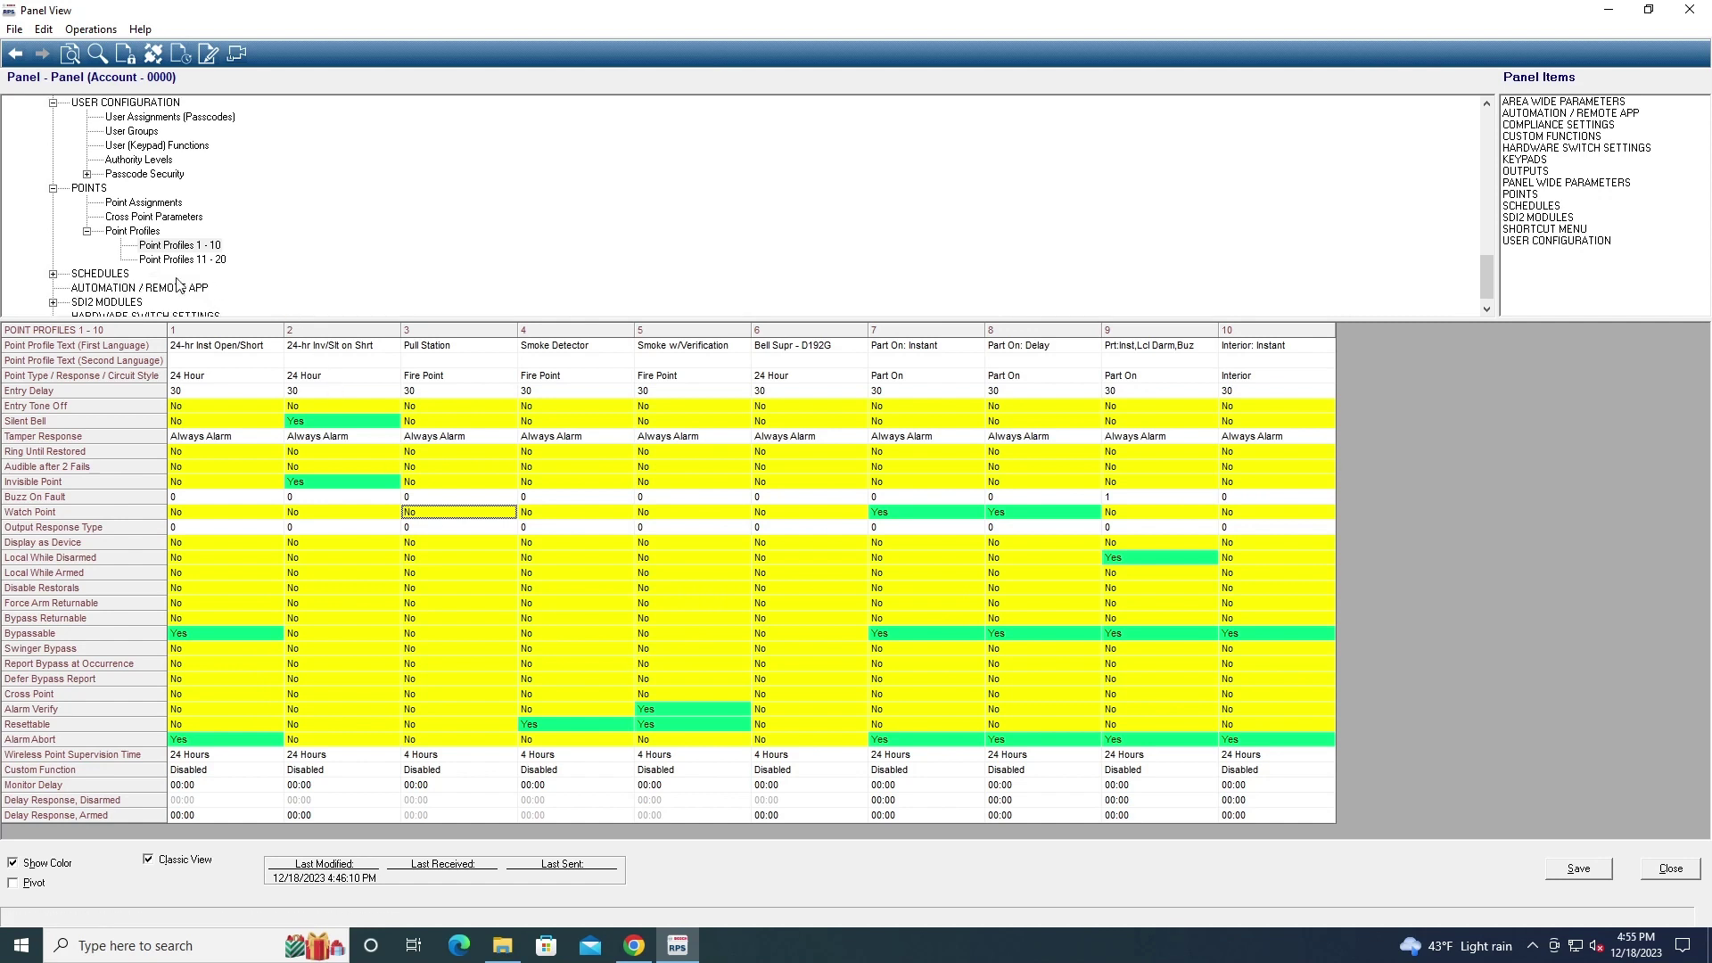
left_click(53, 274)
Browse the Open/Close Windows, User Group Windows and Skeds schedule tables
left_click(101, 246)
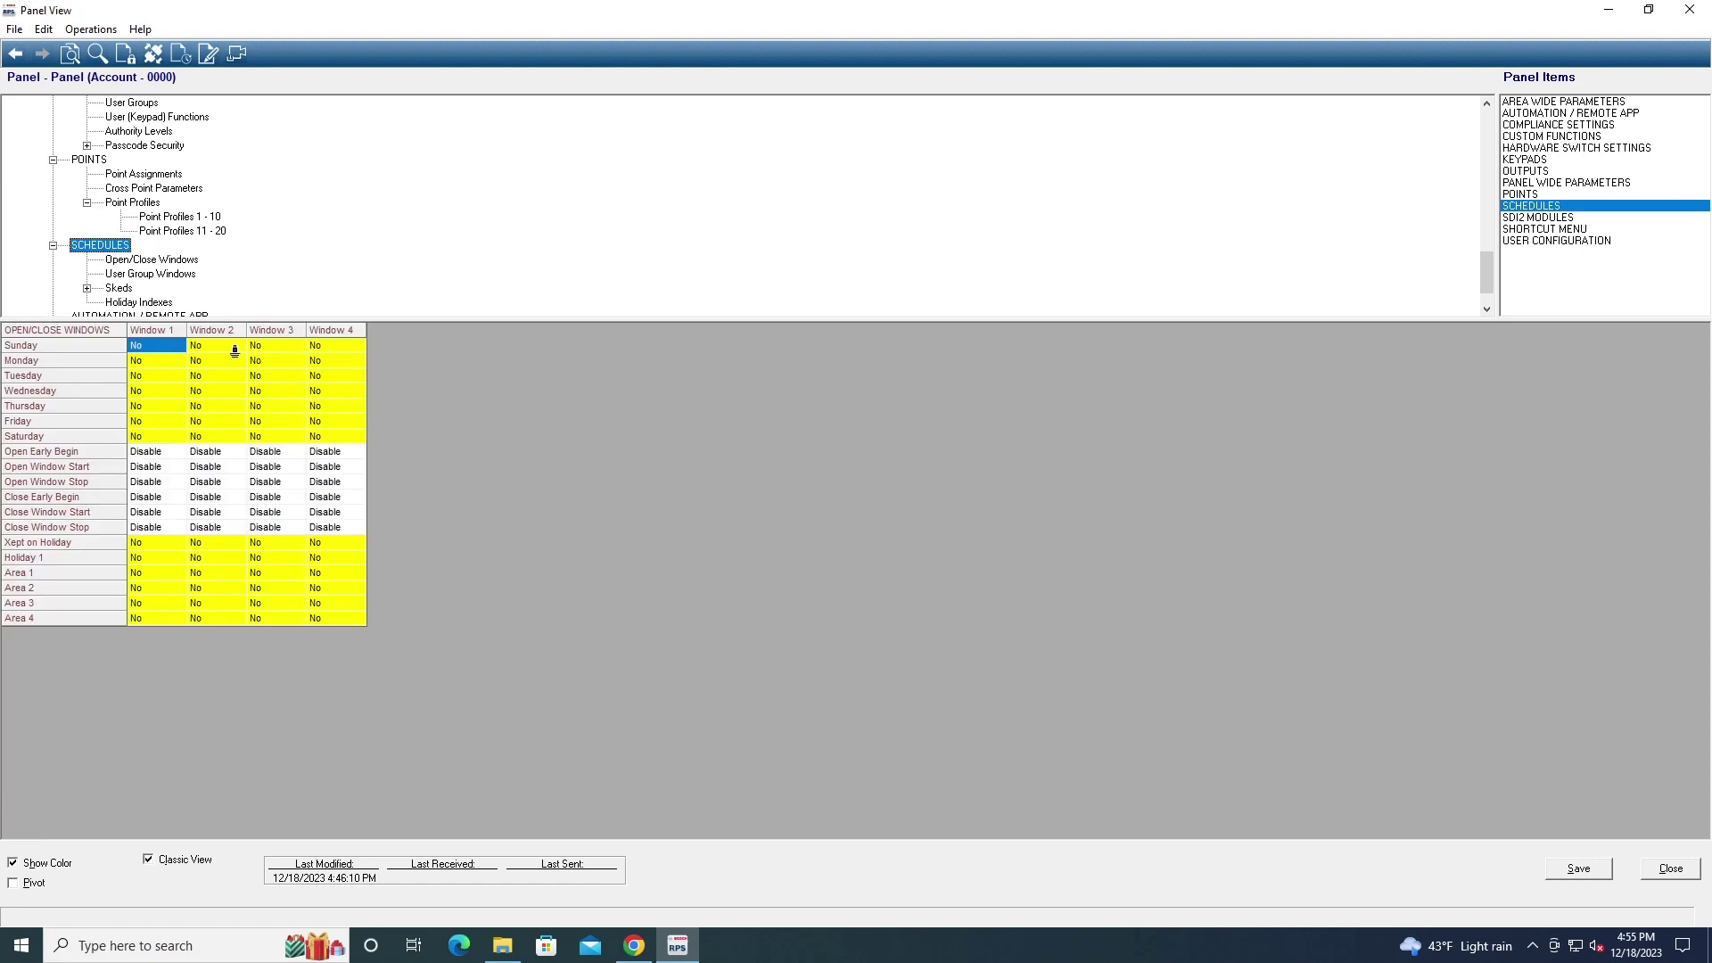
left_click(132, 259)
left_click(132, 273)
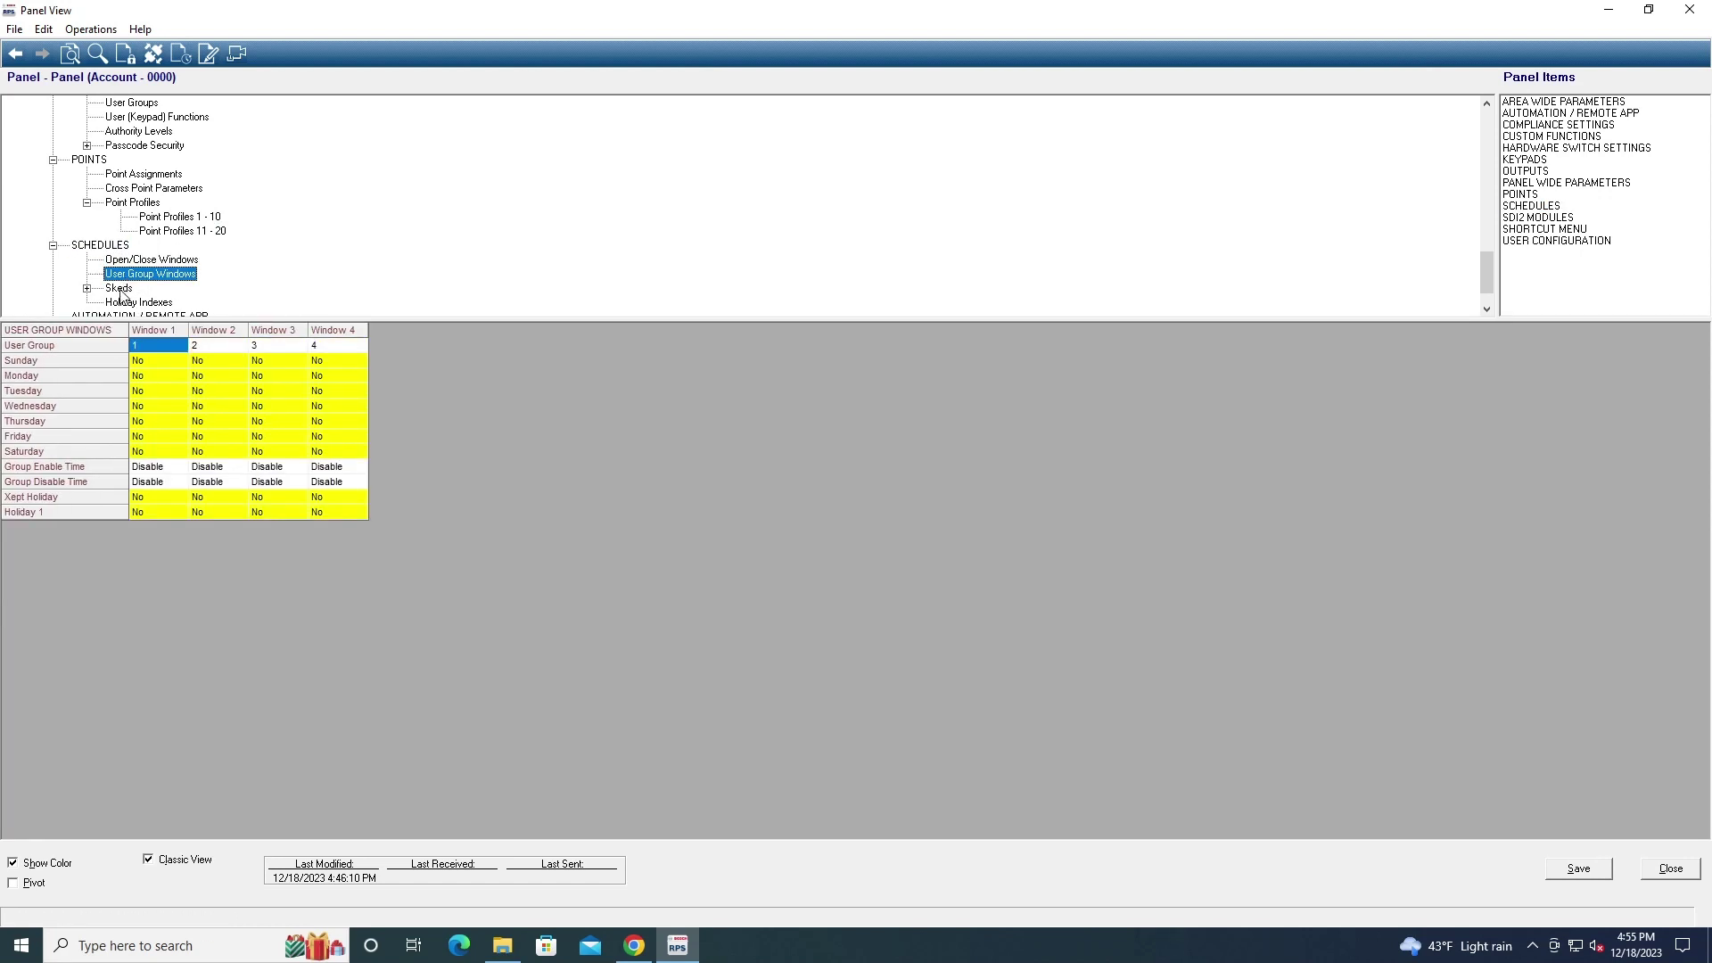
double_click(118, 288)
left_click(119, 289)
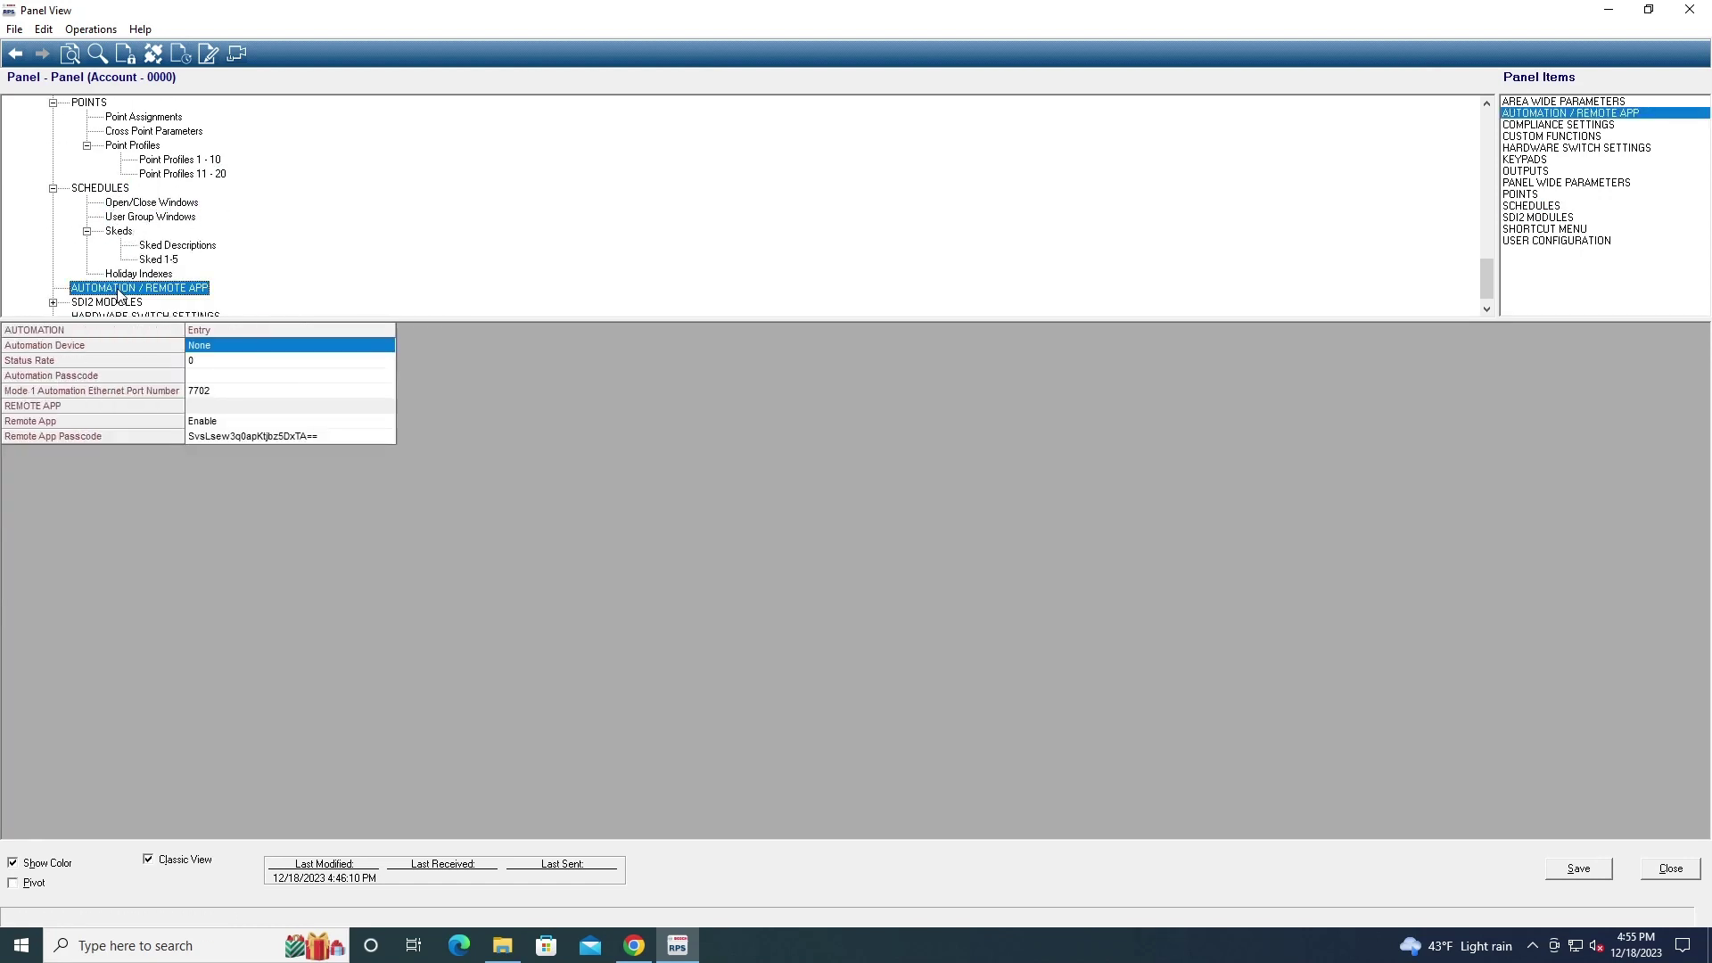
Review the SDI2 module settings: B208 Octo-input, B308 Octo-output, IP Communicator and B450 Cellular
left_click(53, 288)
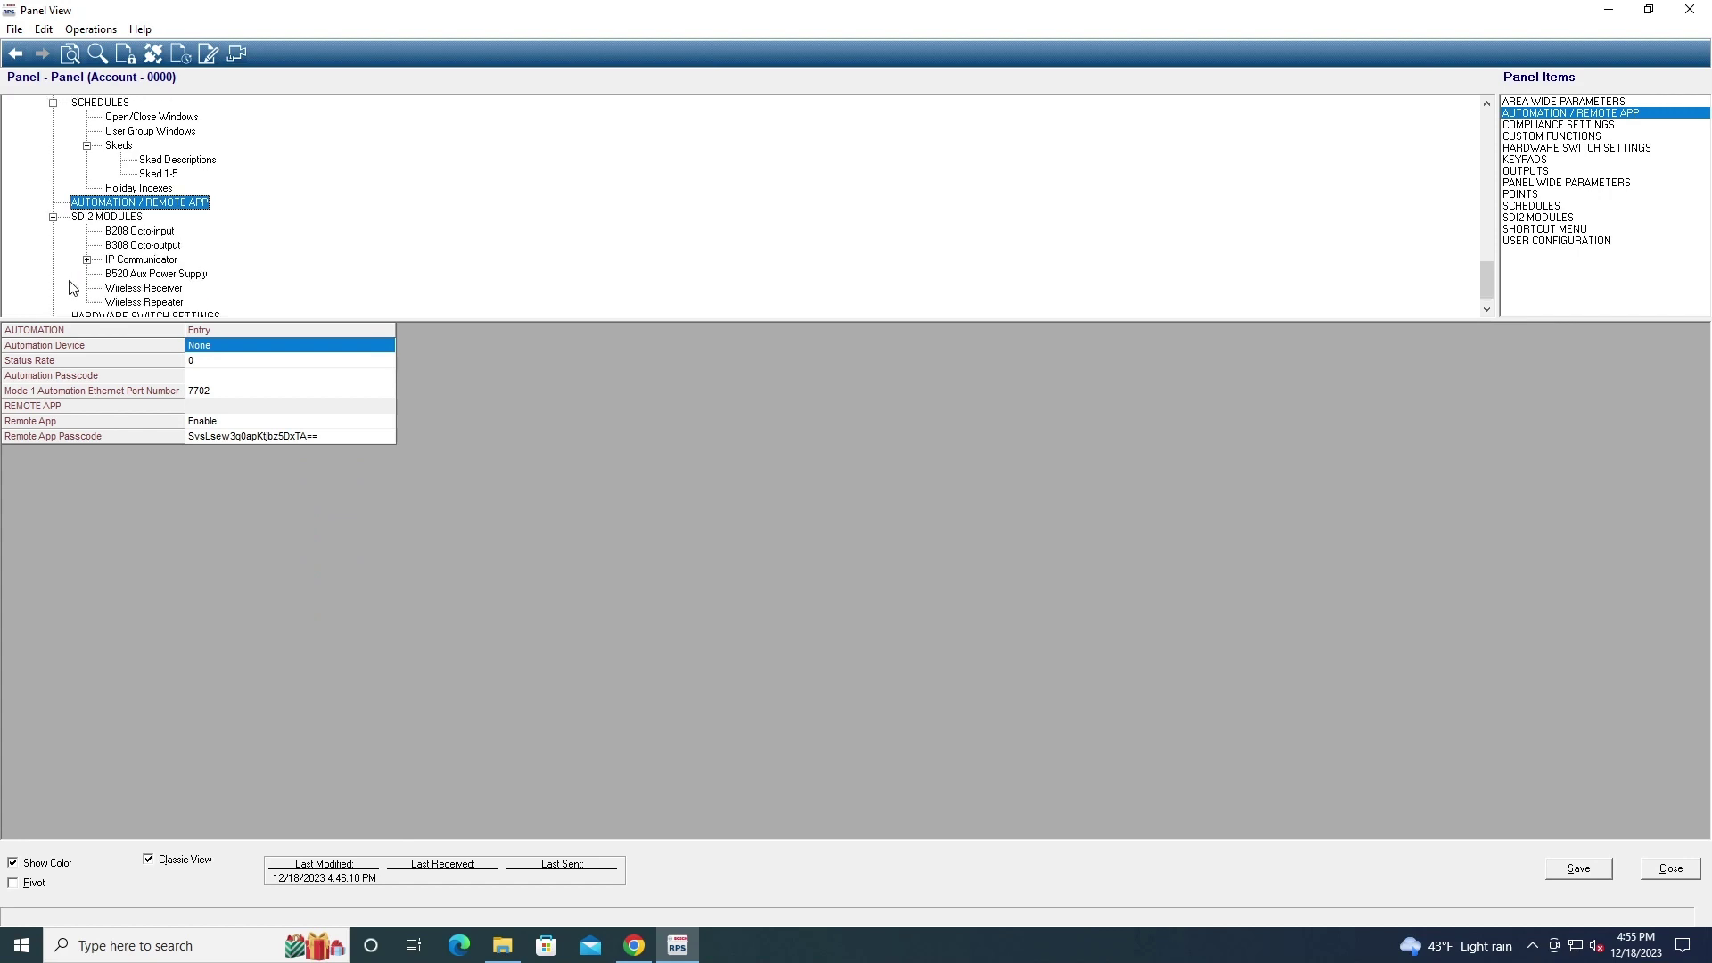
left_click(115, 234)
left_click(117, 246)
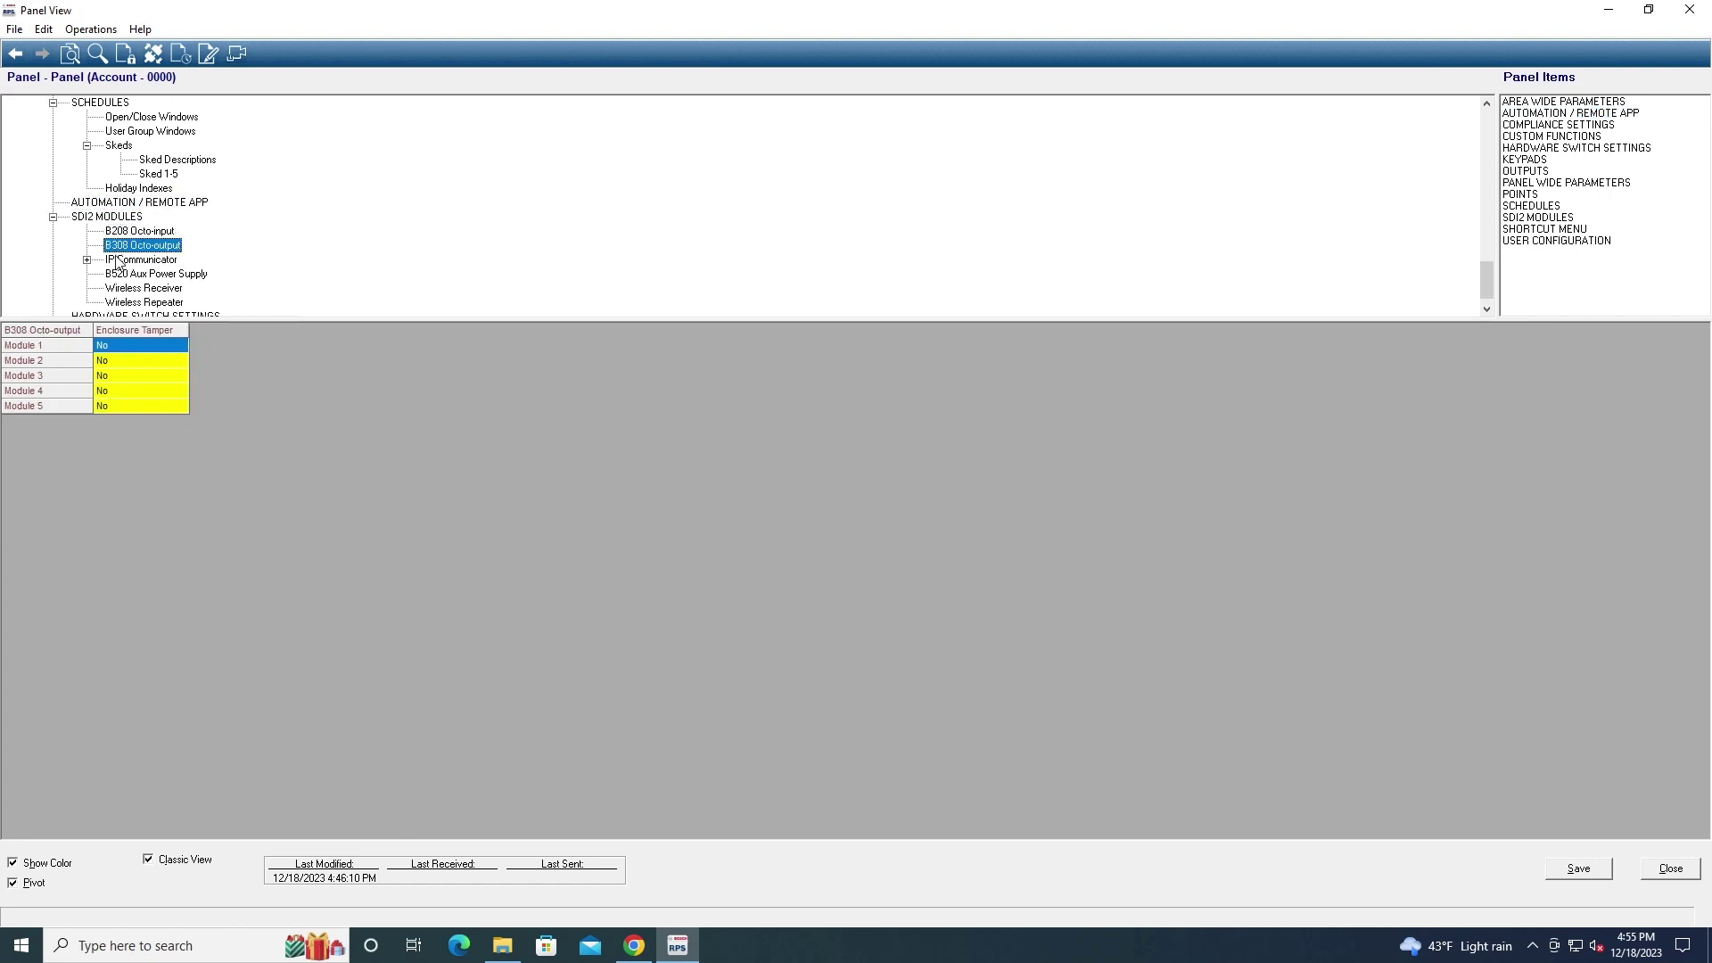
left_click(126, 234)
left_click(132, 246)
double_click(142, 259)
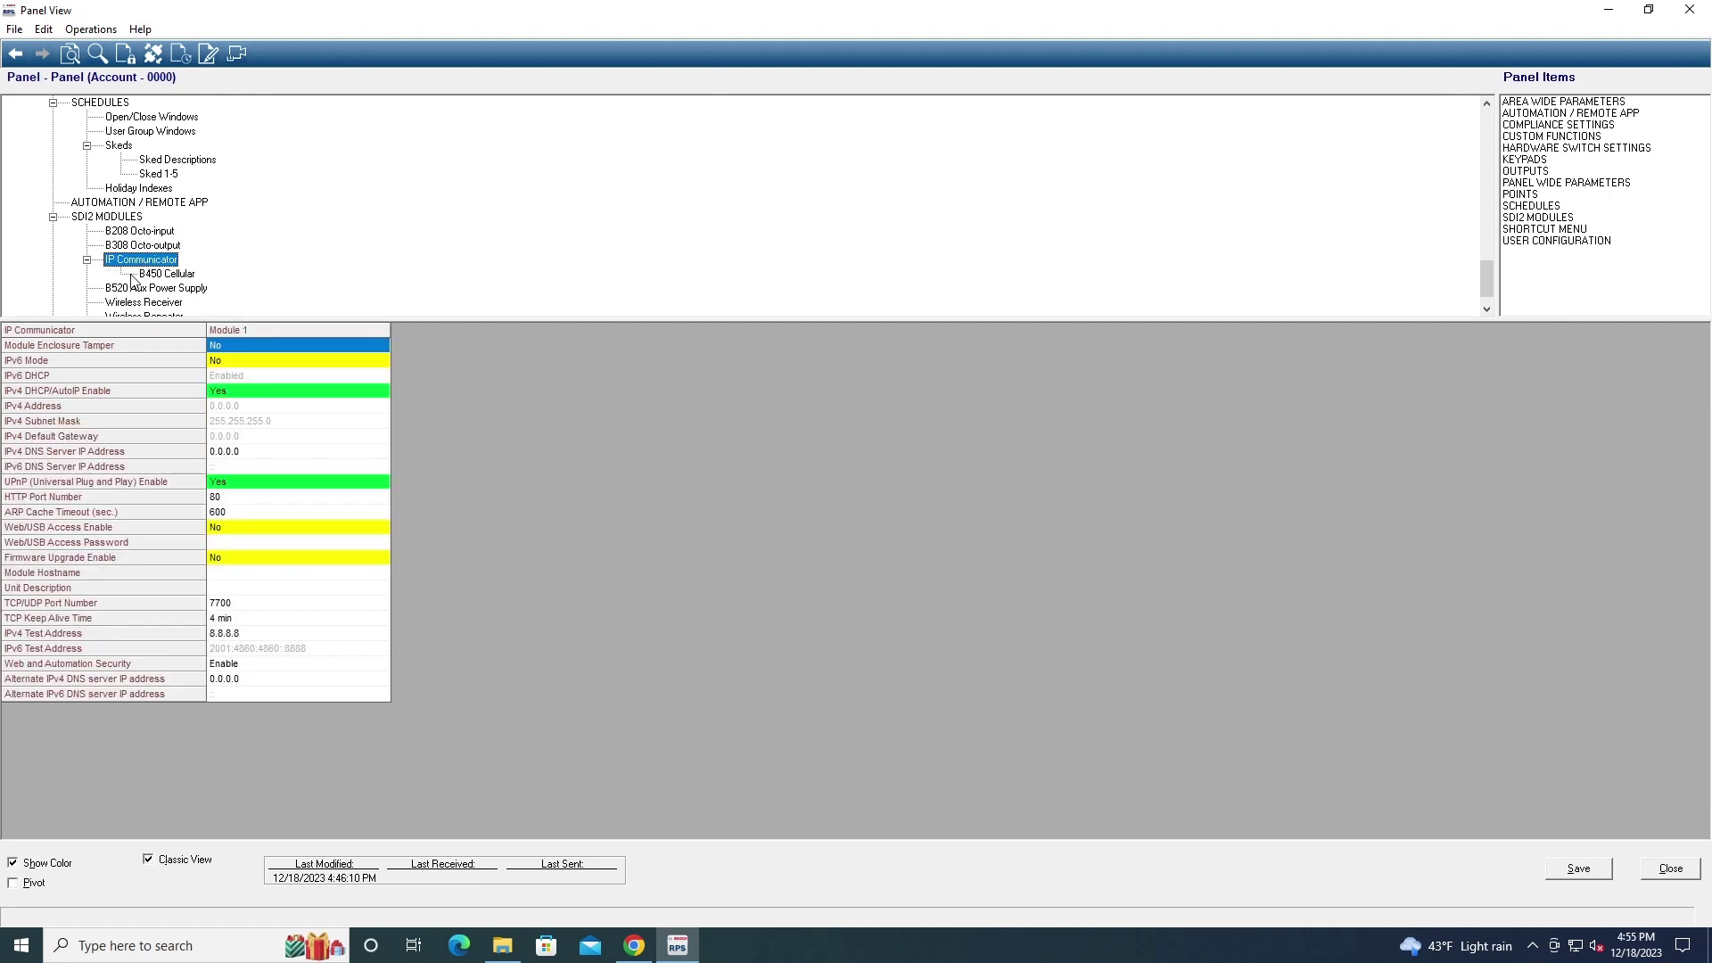
left_click(172, 274)
scroll(170, 267, "down", 1)
Try the Wireless Receiver module type as Unassigned, then keep it as B810 RADION Wireless
left_click(161, 274)
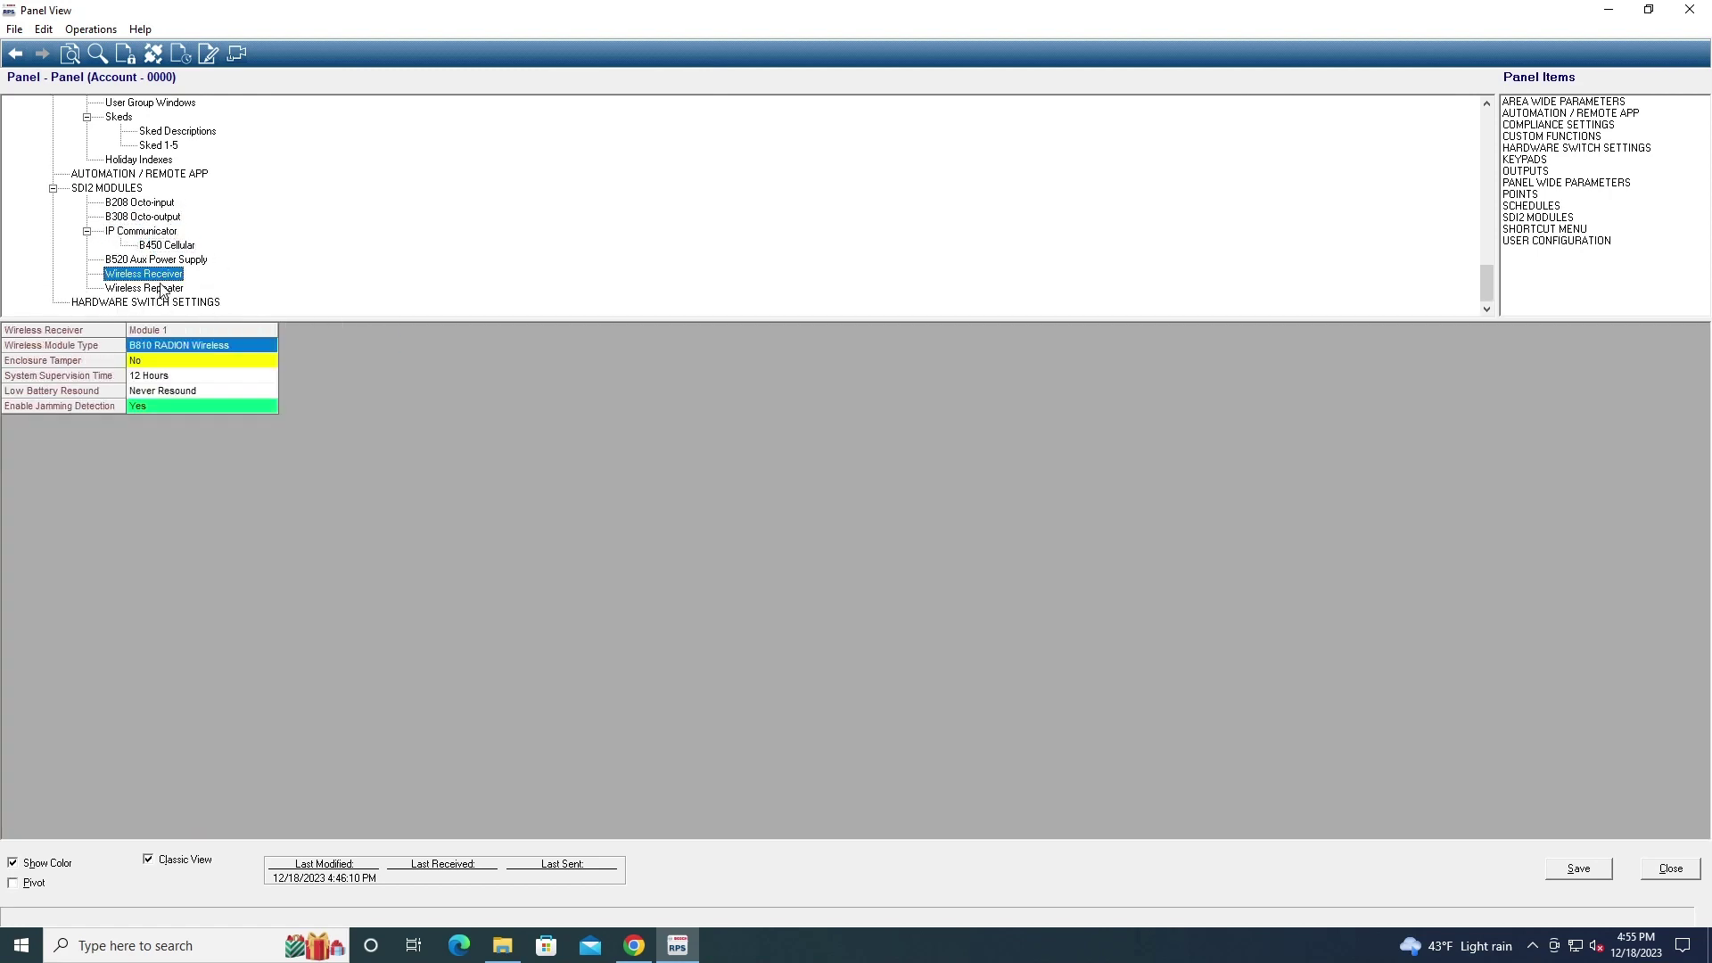
left_click(159, 288)
left_click(143, 274)
double_click(175, 346)
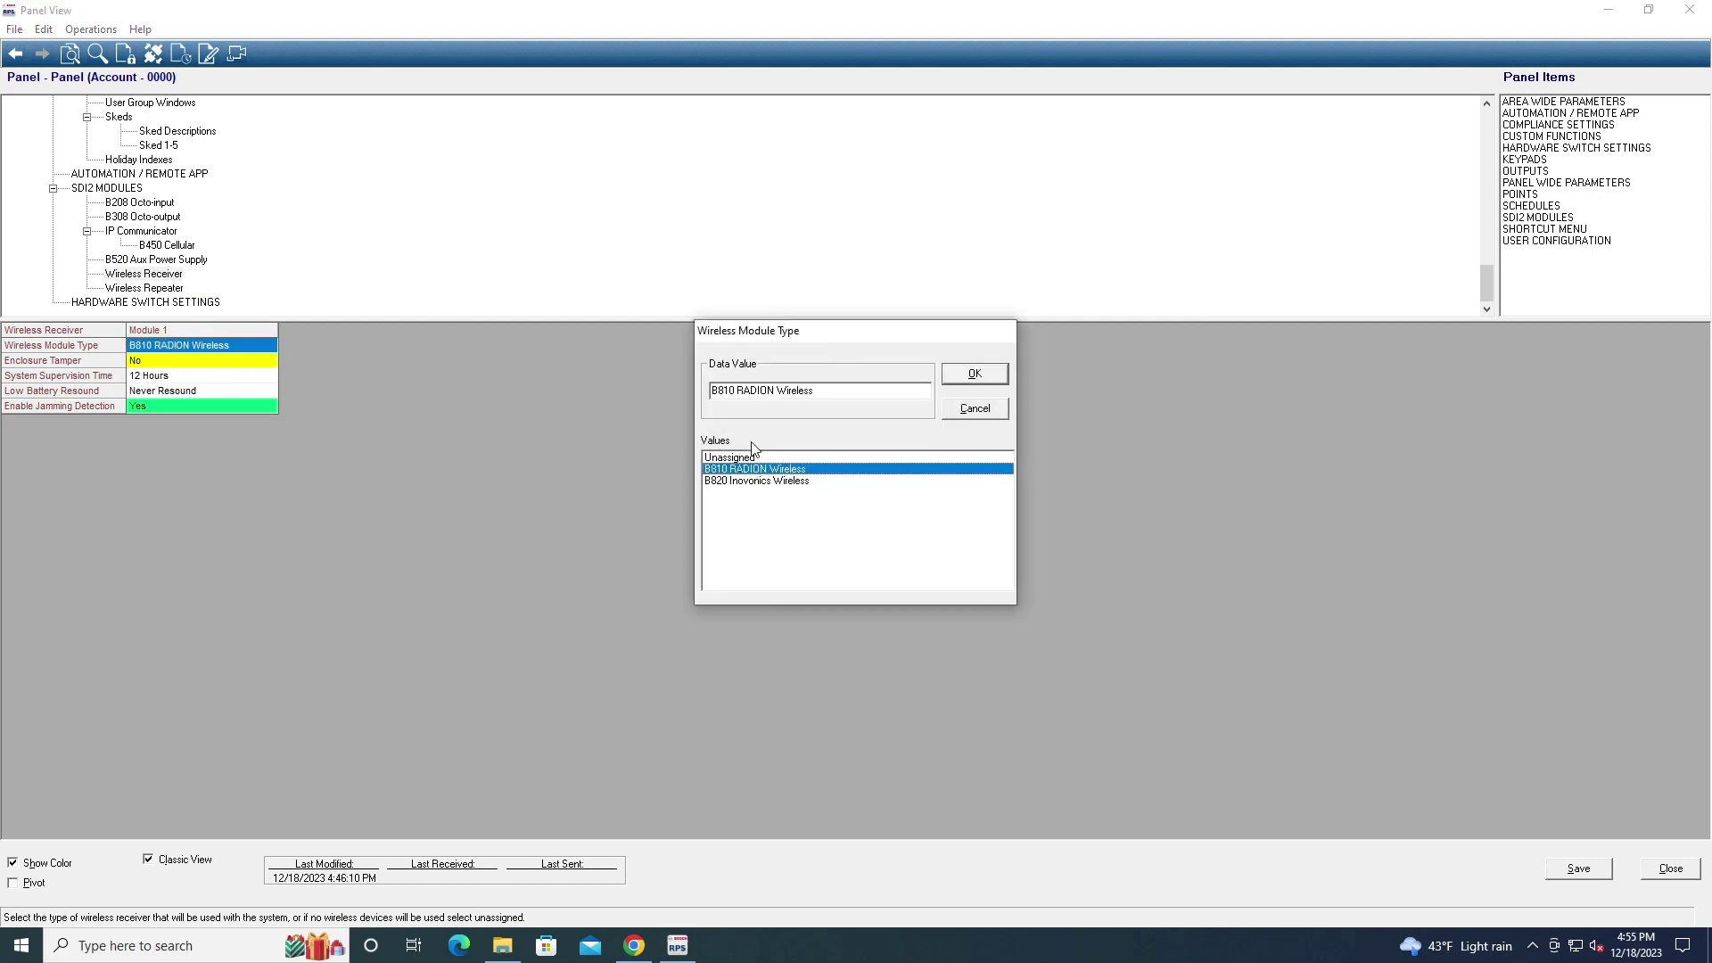
left_click(727, 458)
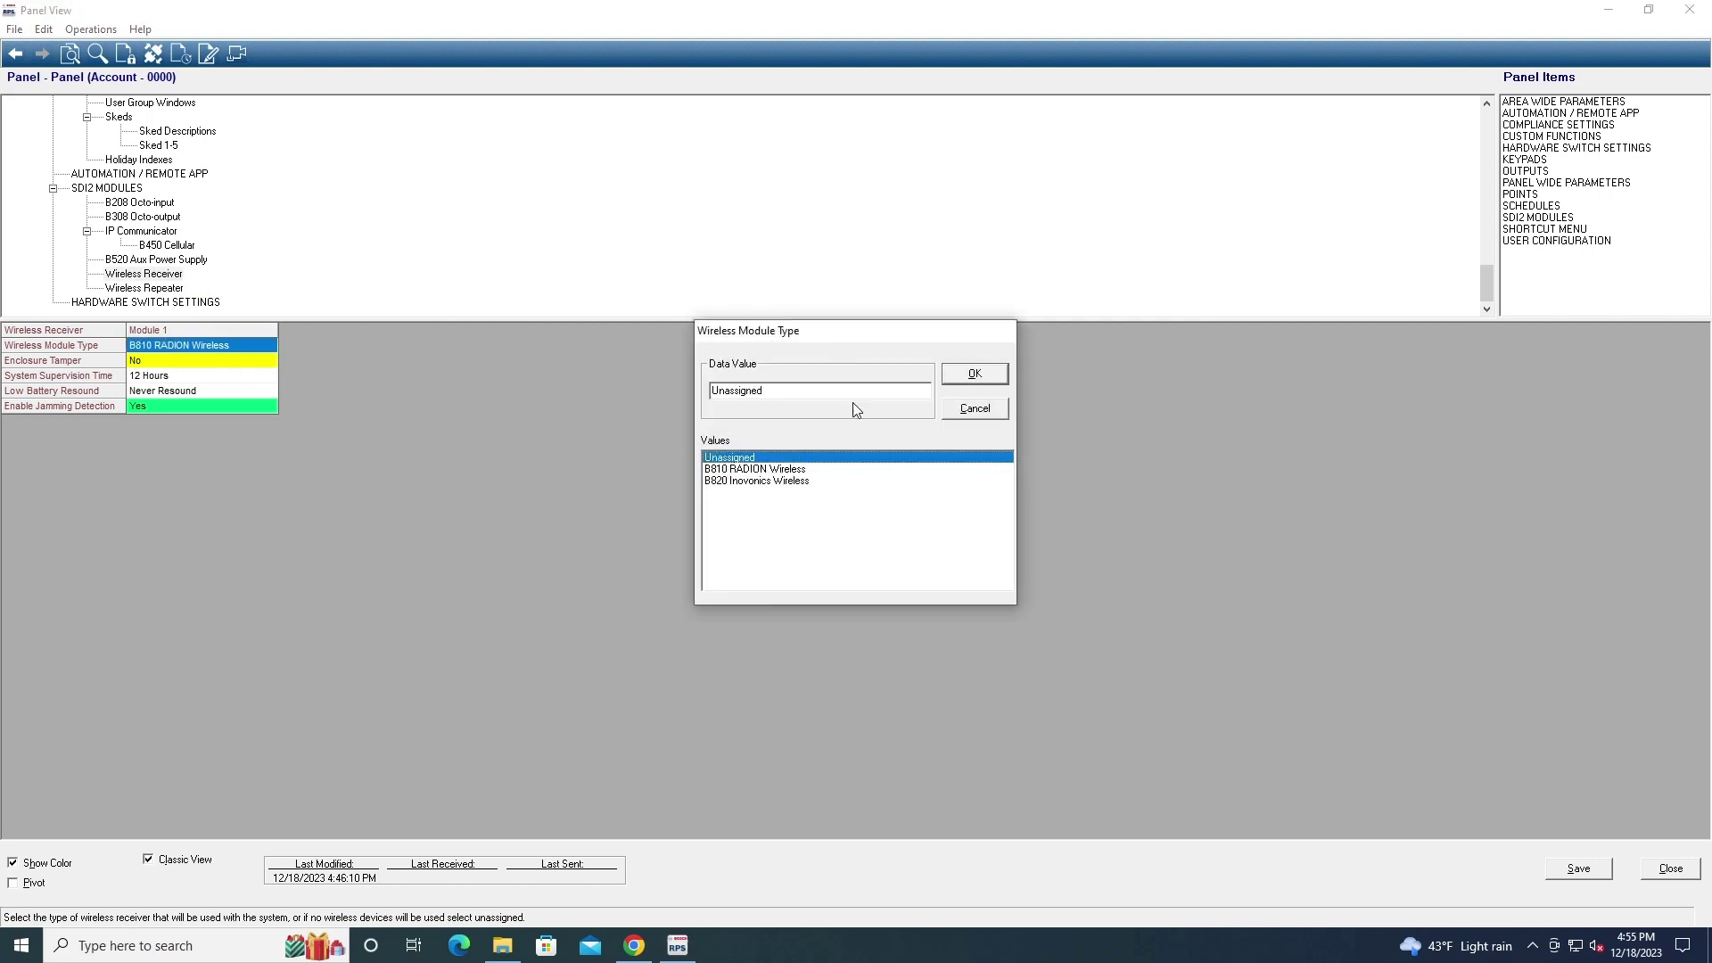
left_click(954, 376)
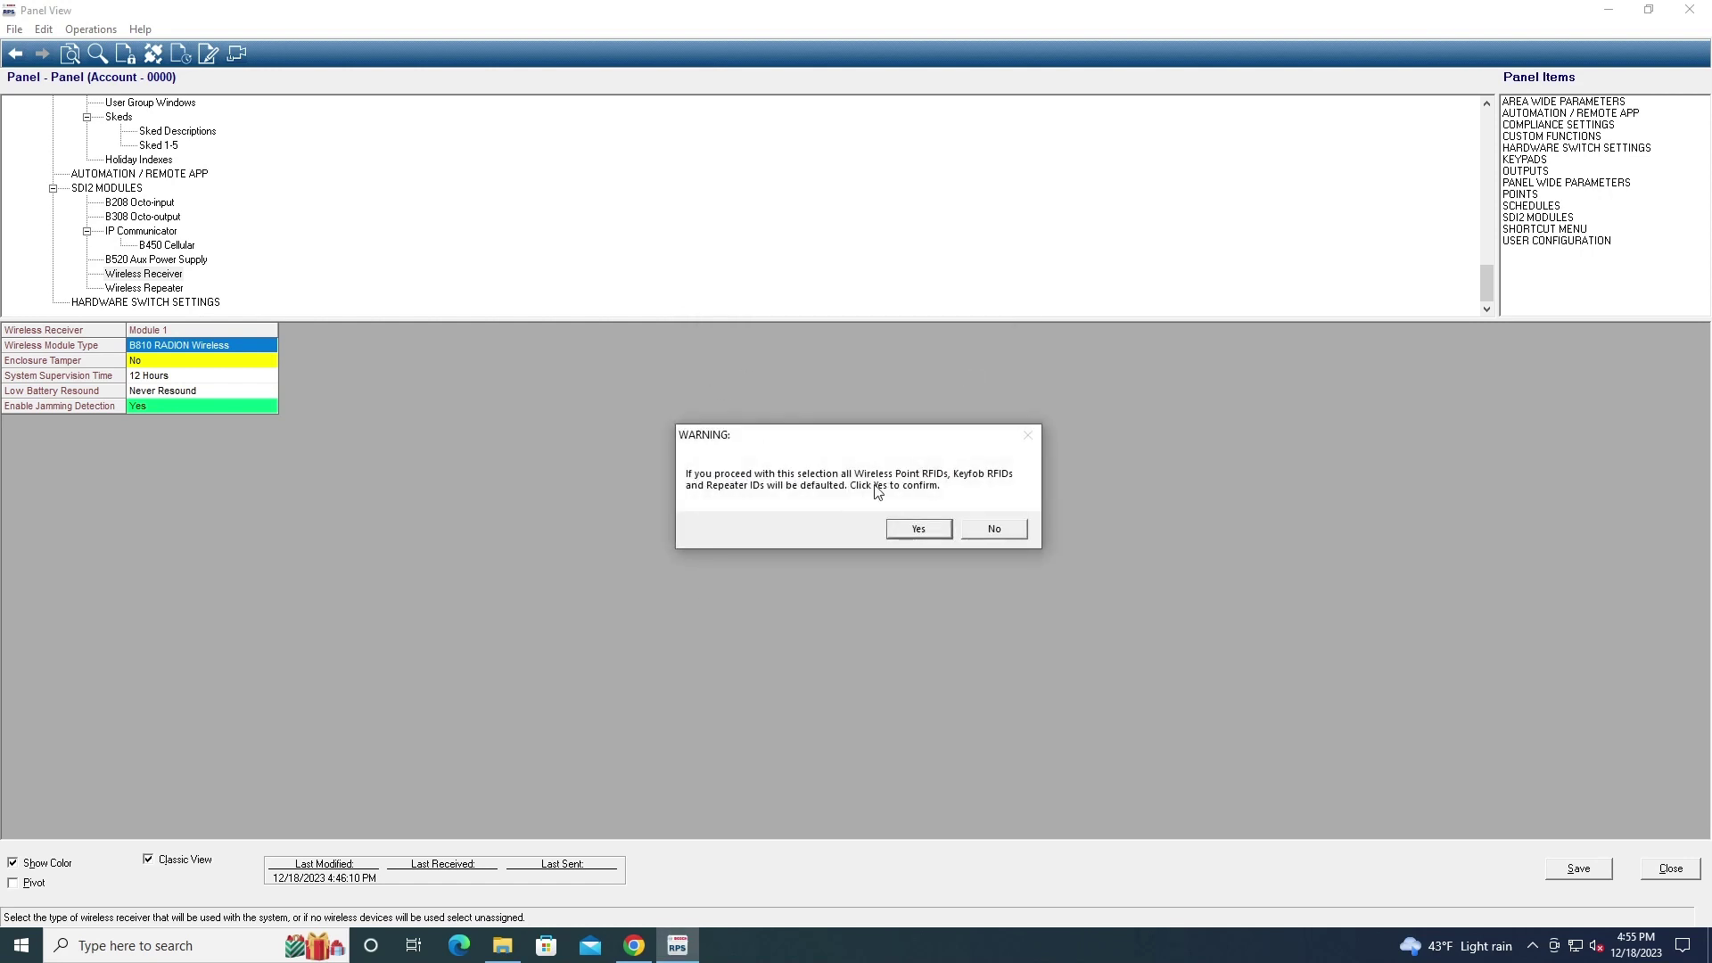
left_click(995, 530)
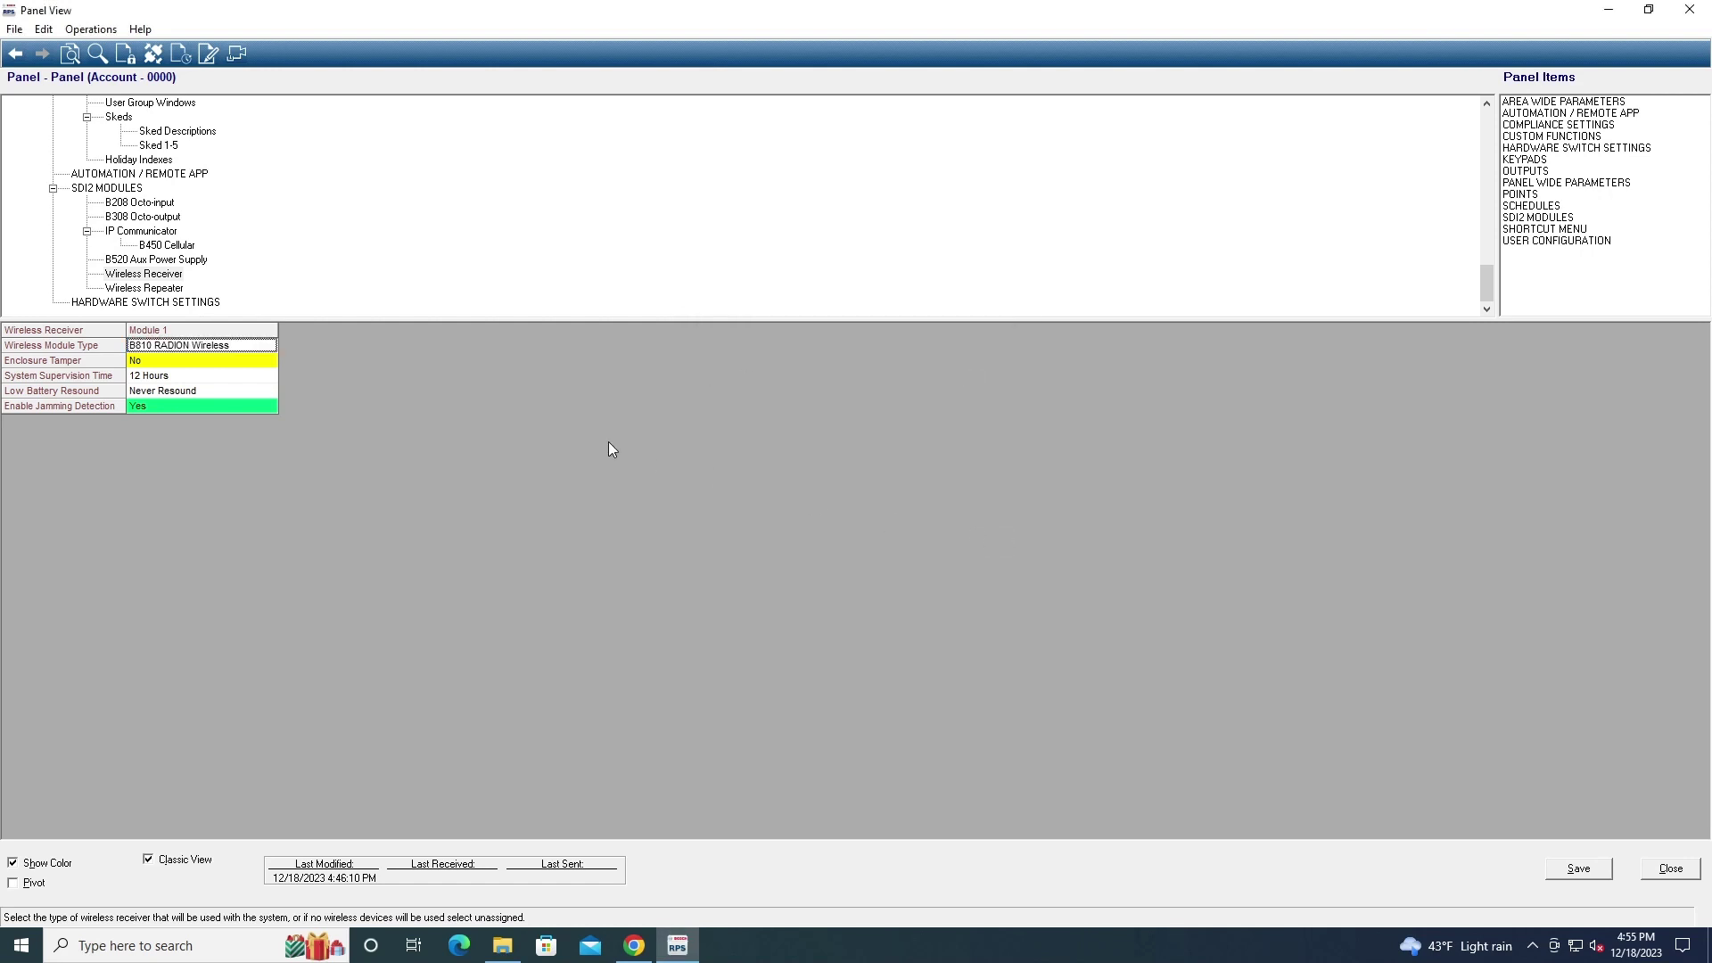
double_click(163, 351)
left_click(968, 406)
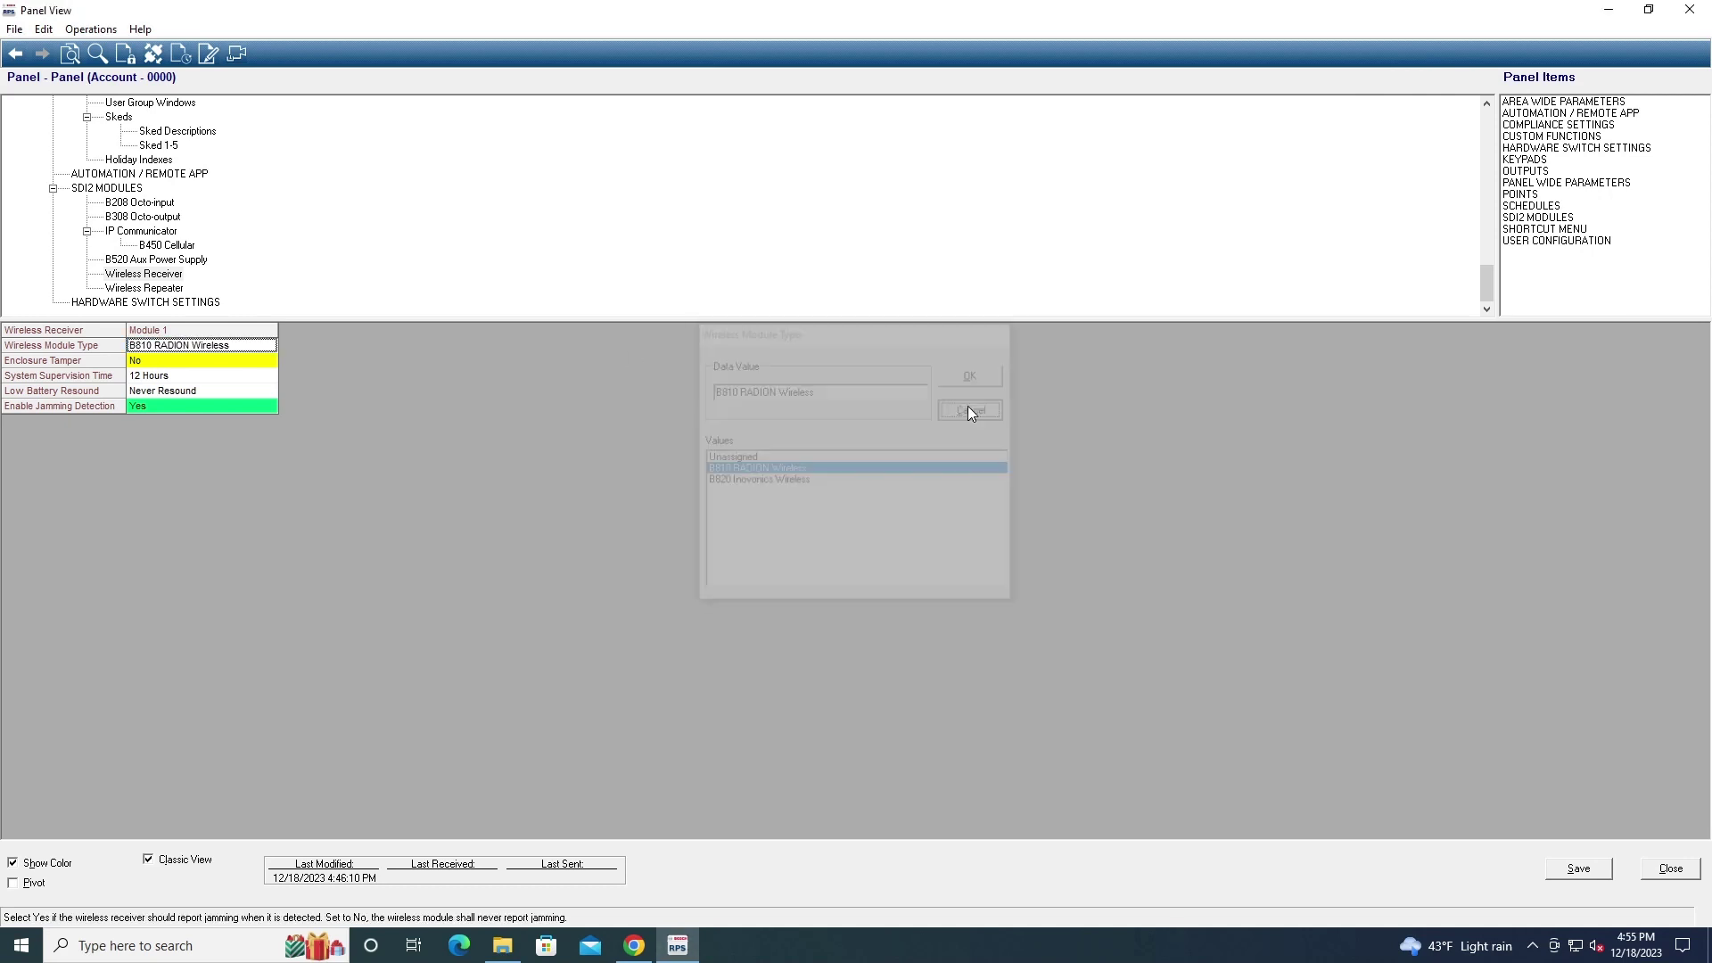
Scroll through the Wireless Repeater and hardware switch settings, then return to the Wireless Repeater table
left_click(152, 290)
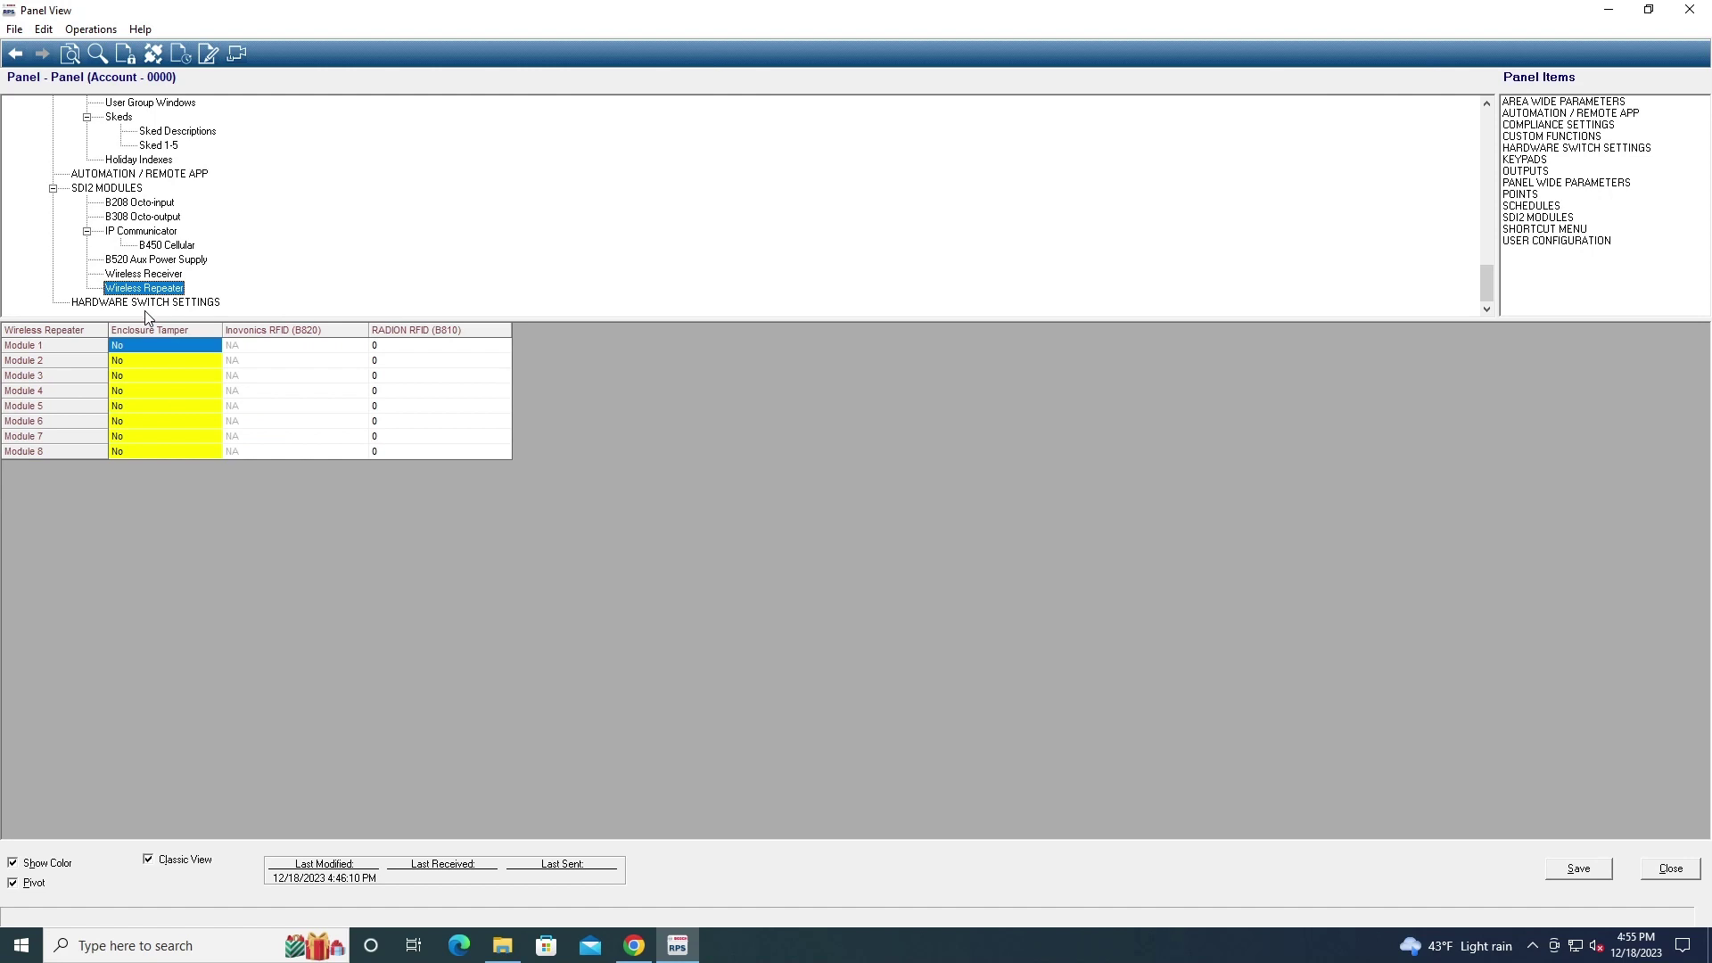
left_click(152, 305)
scroll(181, 263, "up", 15)
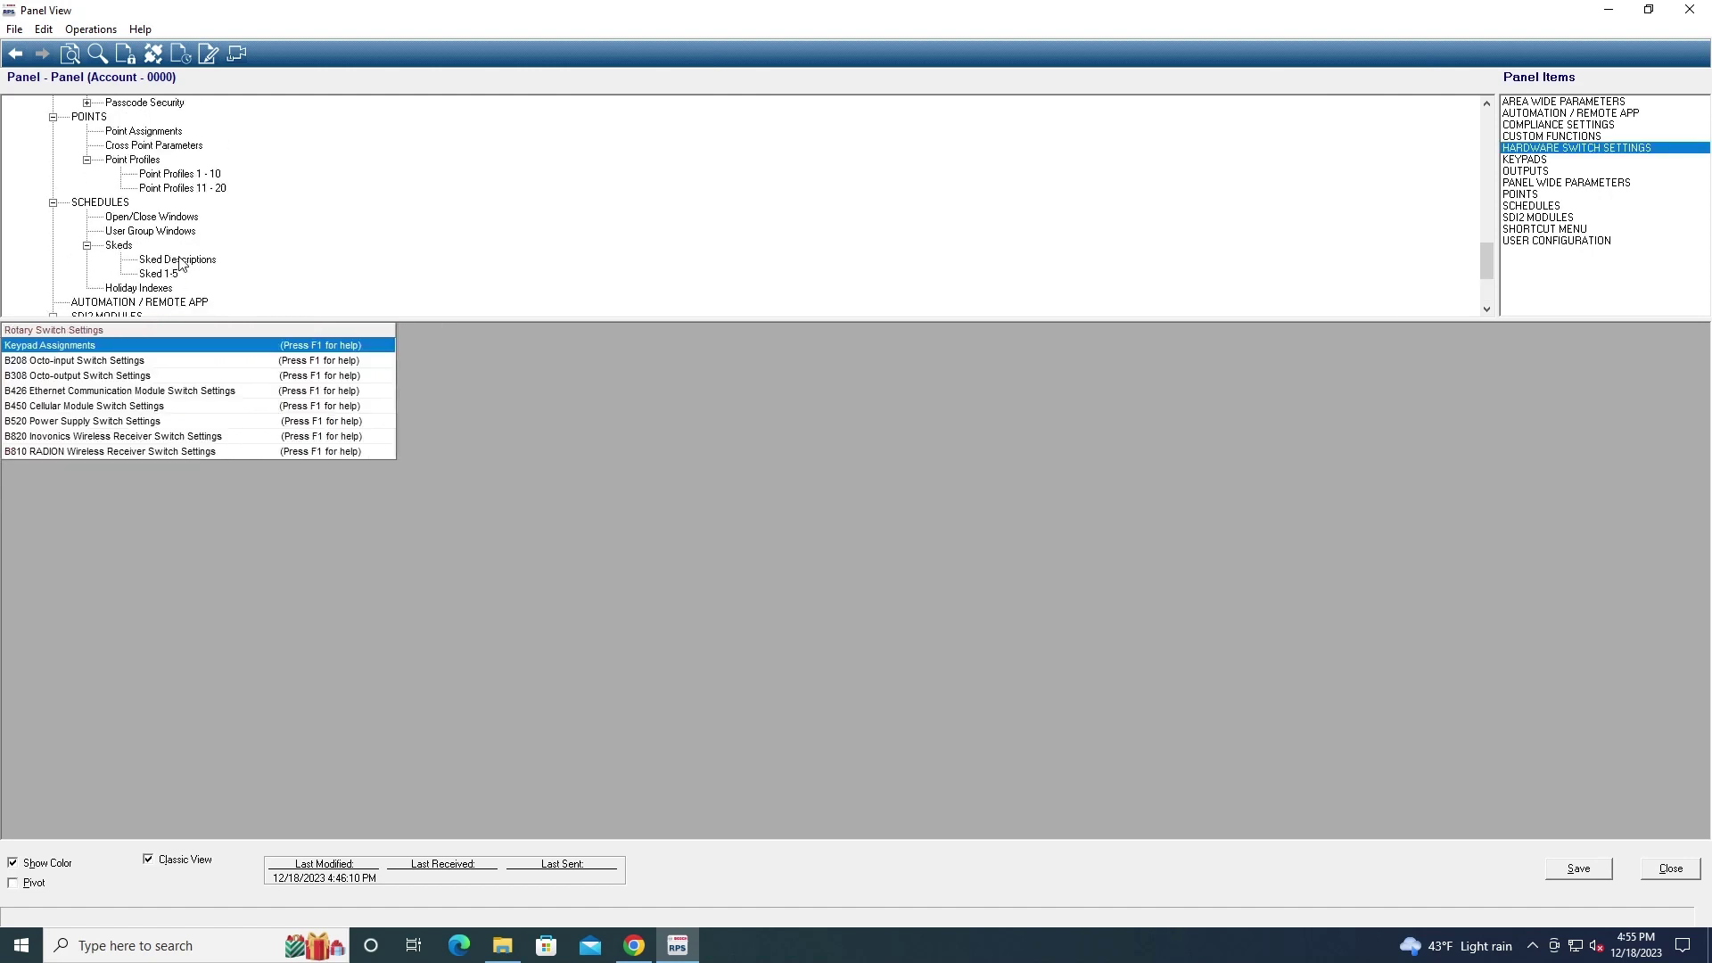
scroll(182, 263, "up", 3)
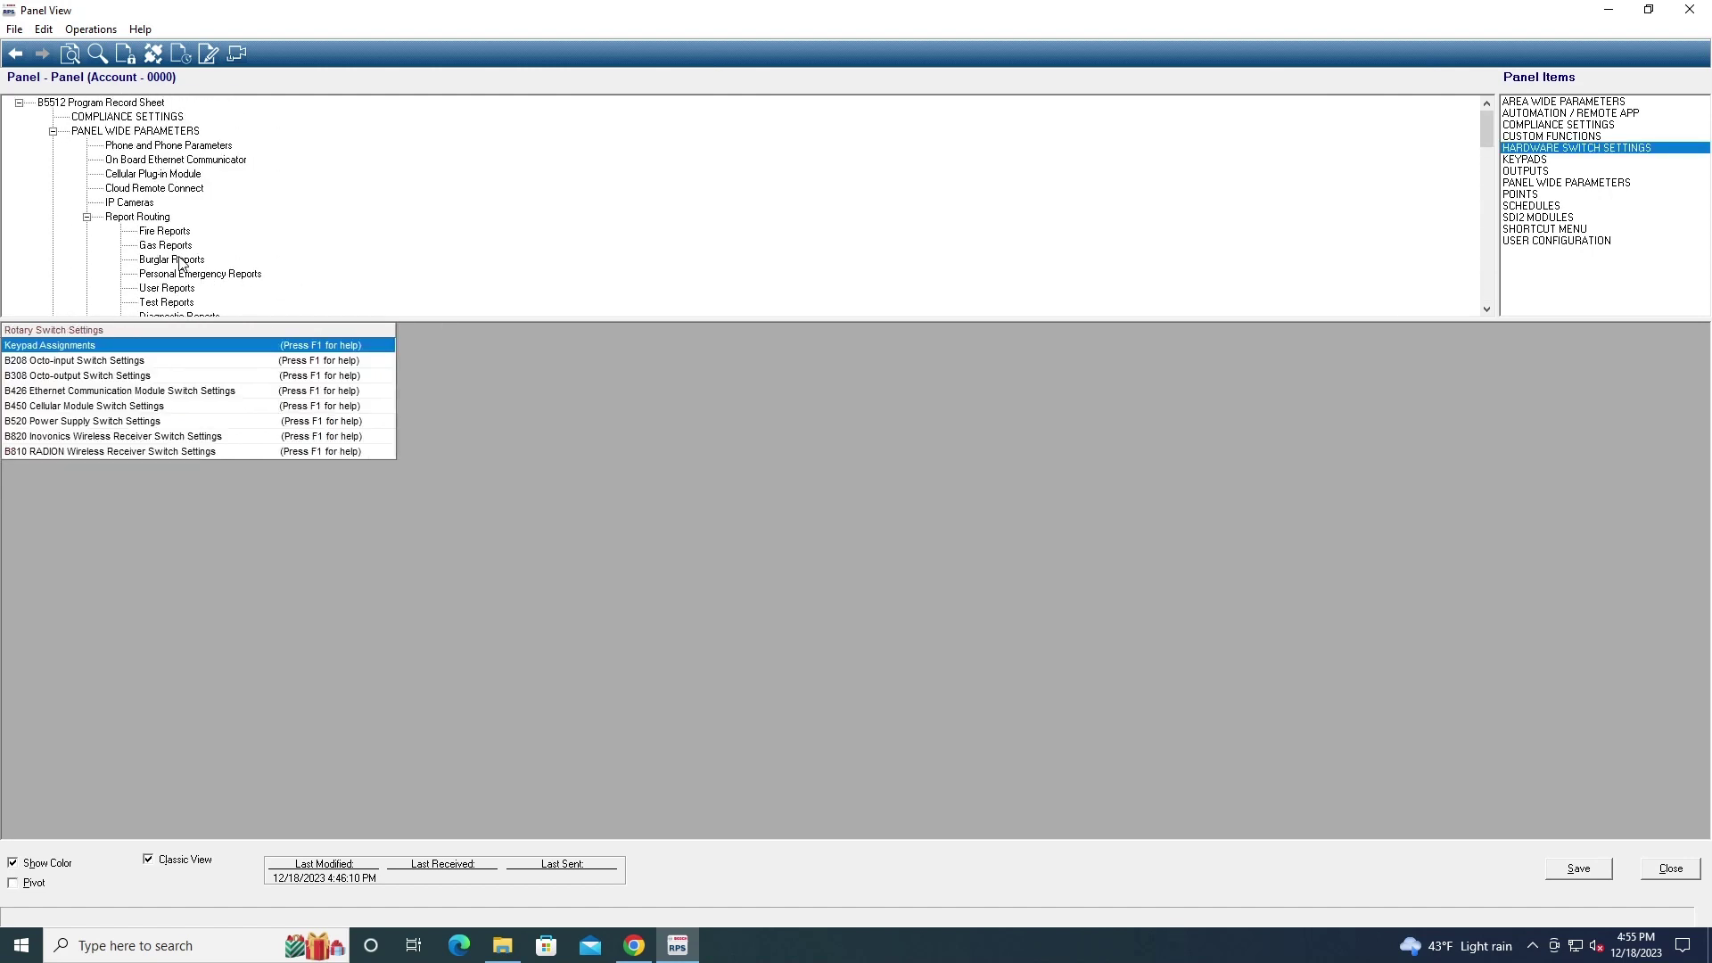
scroll(181, 263, "down", 20)
scroll(181, 263, "up", 8)
scroll(182, 263, "up", 6)
scroll(176, 165, "down", 20)
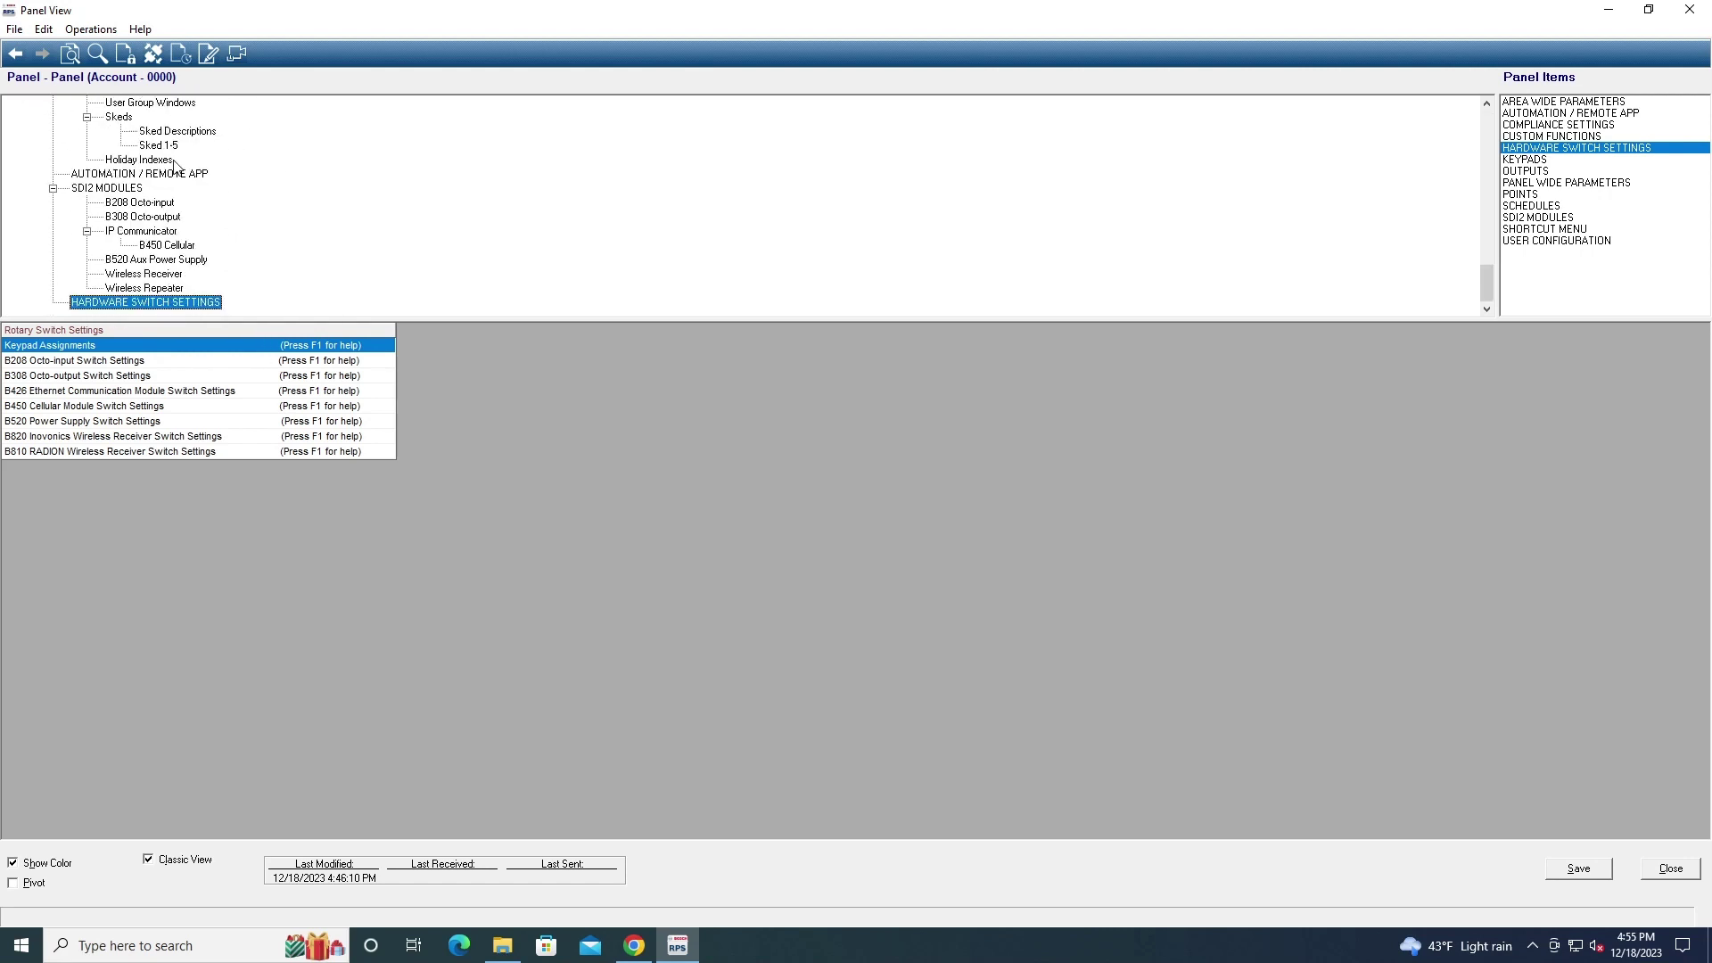
scroll(176, 165, "up", 8)
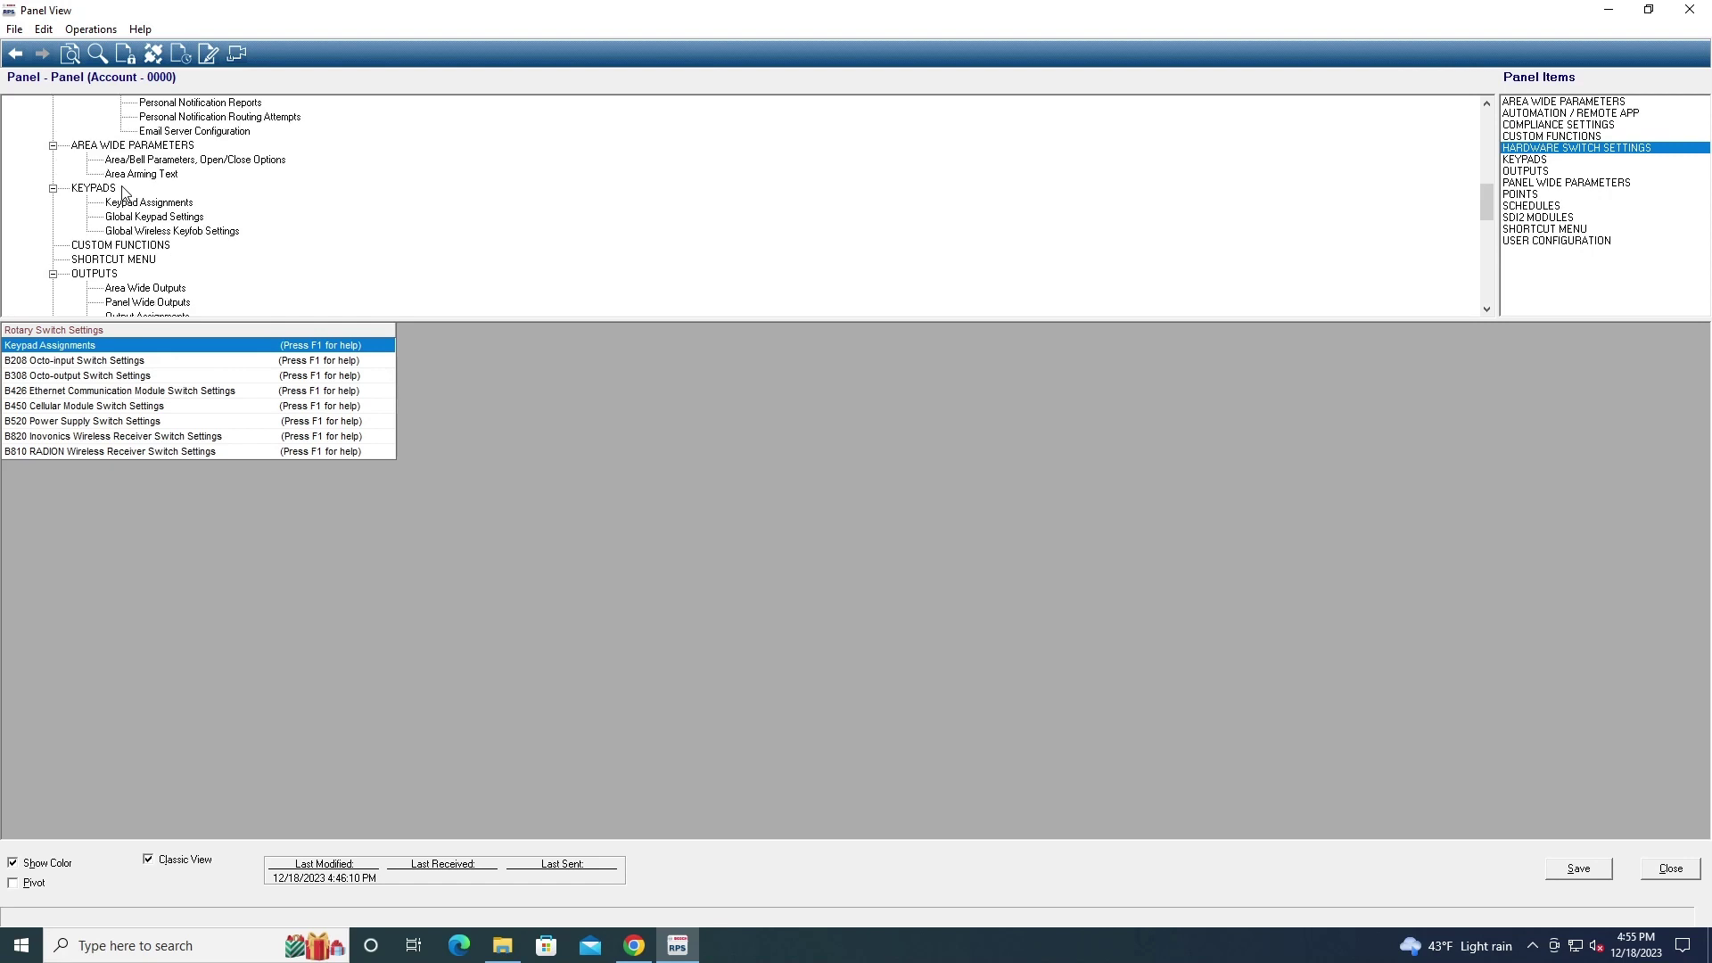
scroll(128, 235, "up", 1)
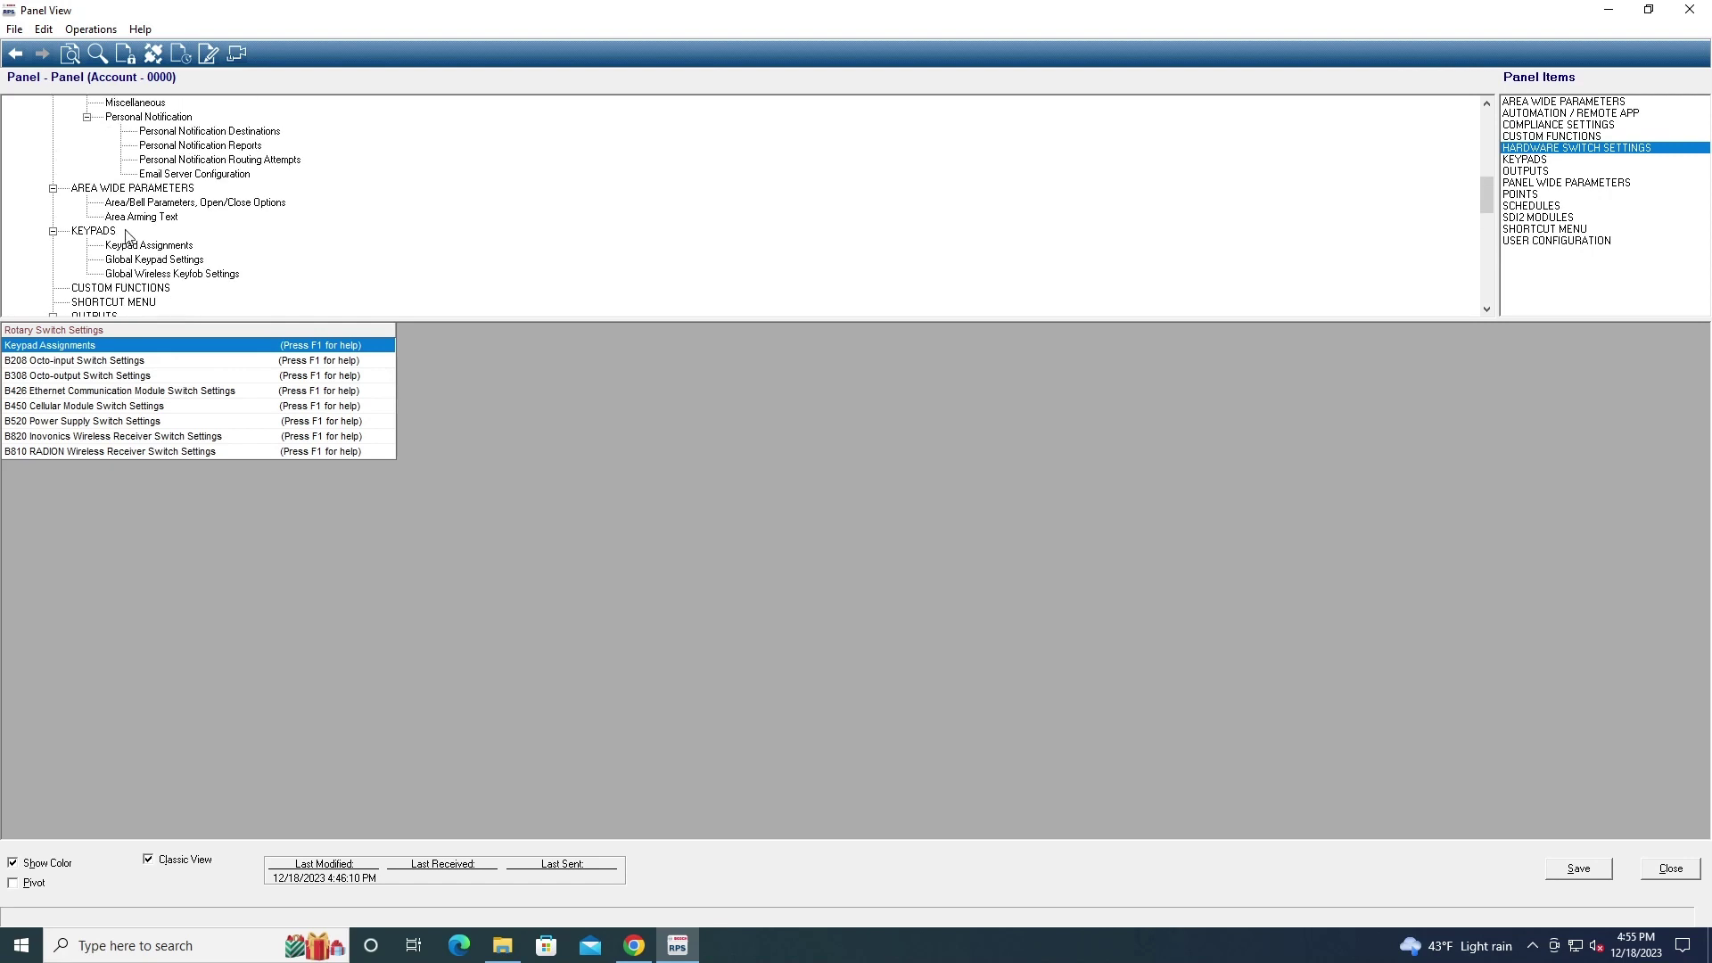
scroll(127, 234, "up", 2)
scroll(128, 235, "down", 1)
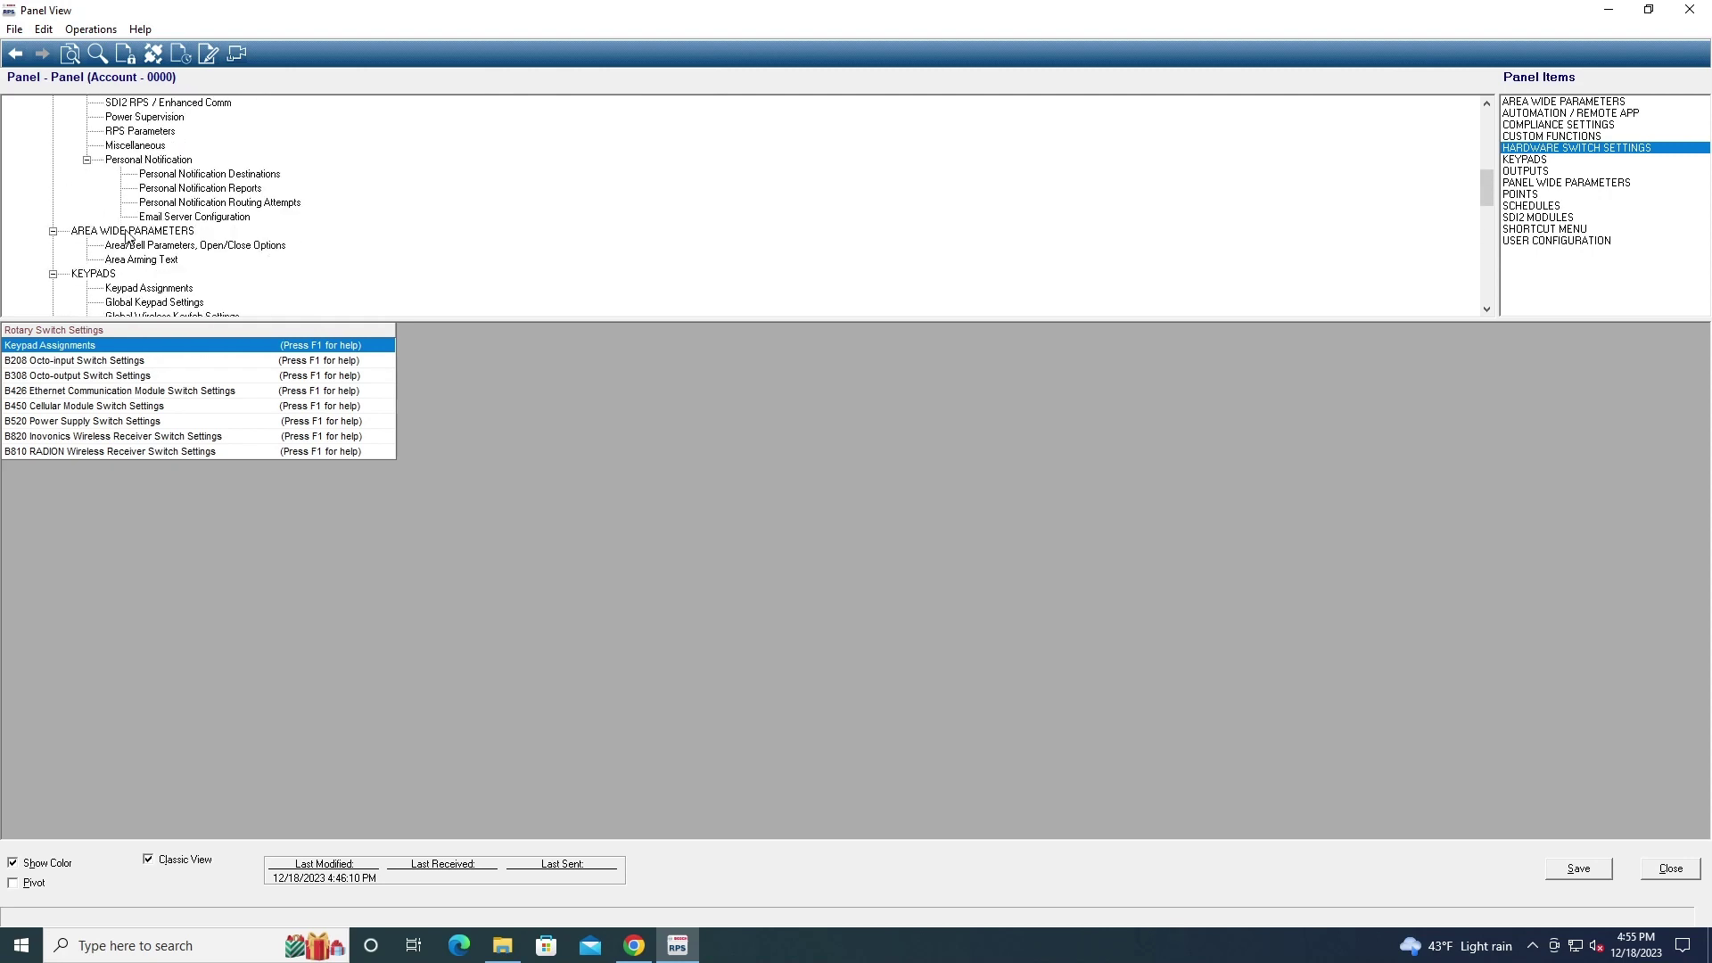
scroll(128, 234, "down", 1)
scroll(127, 235, "up", 1)
scroll(127, 234, "down", 1)
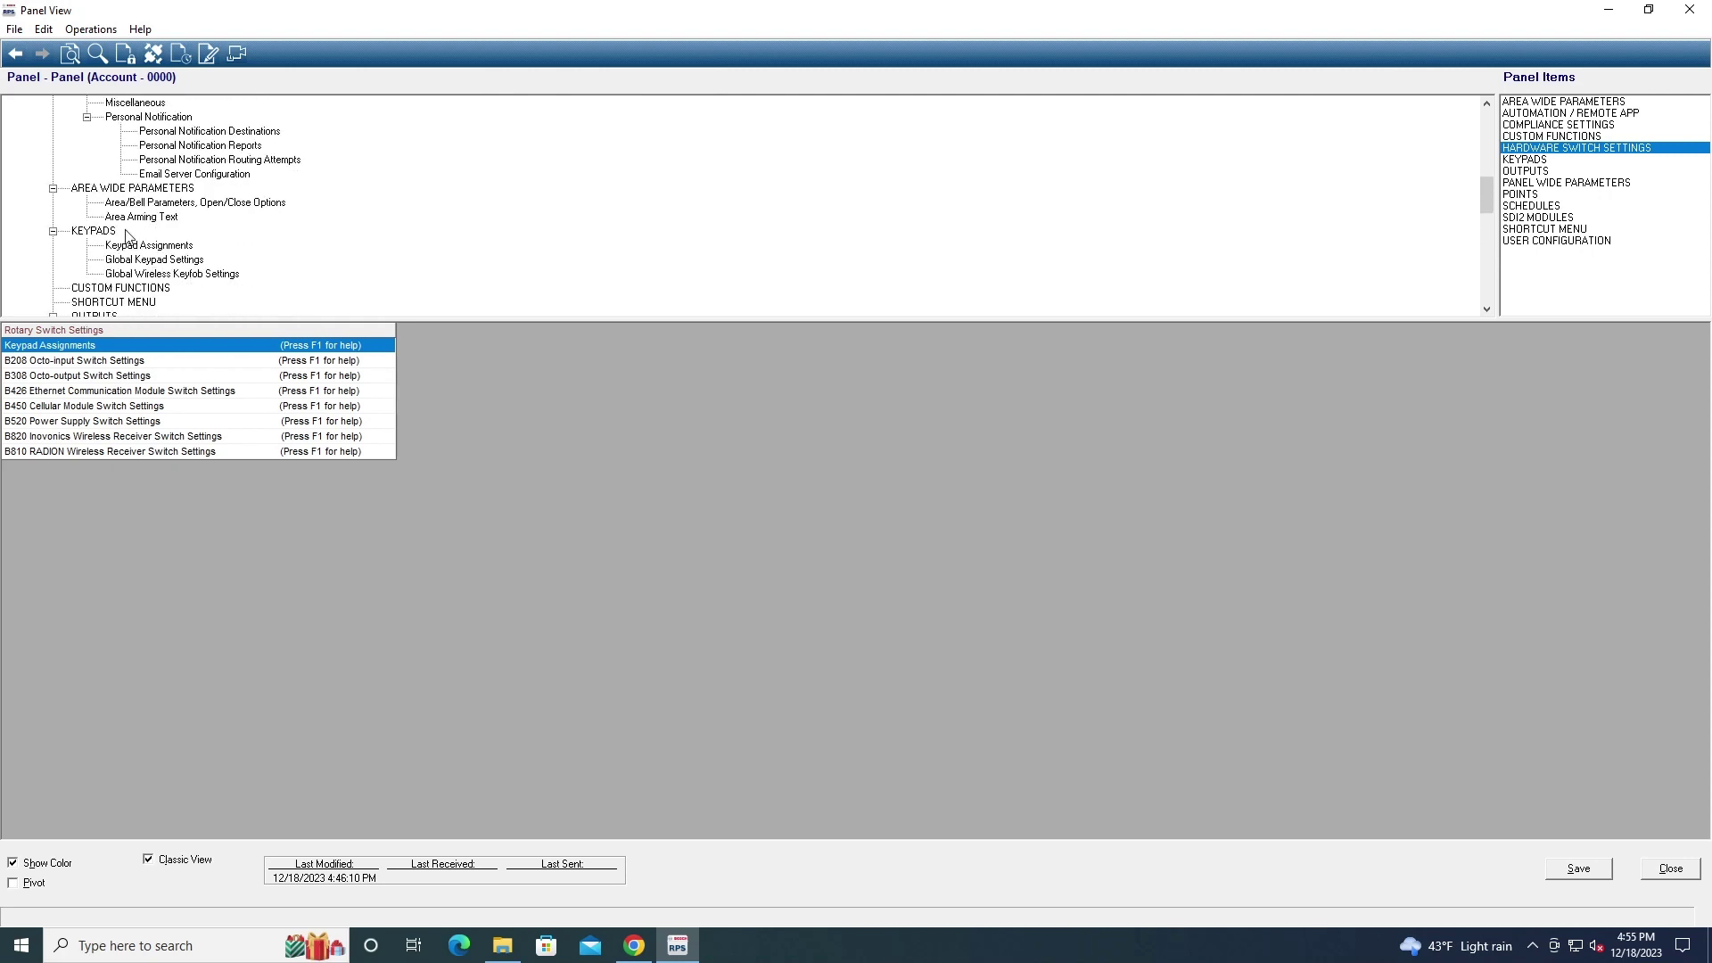
scroll(127, 235, "up", 1)
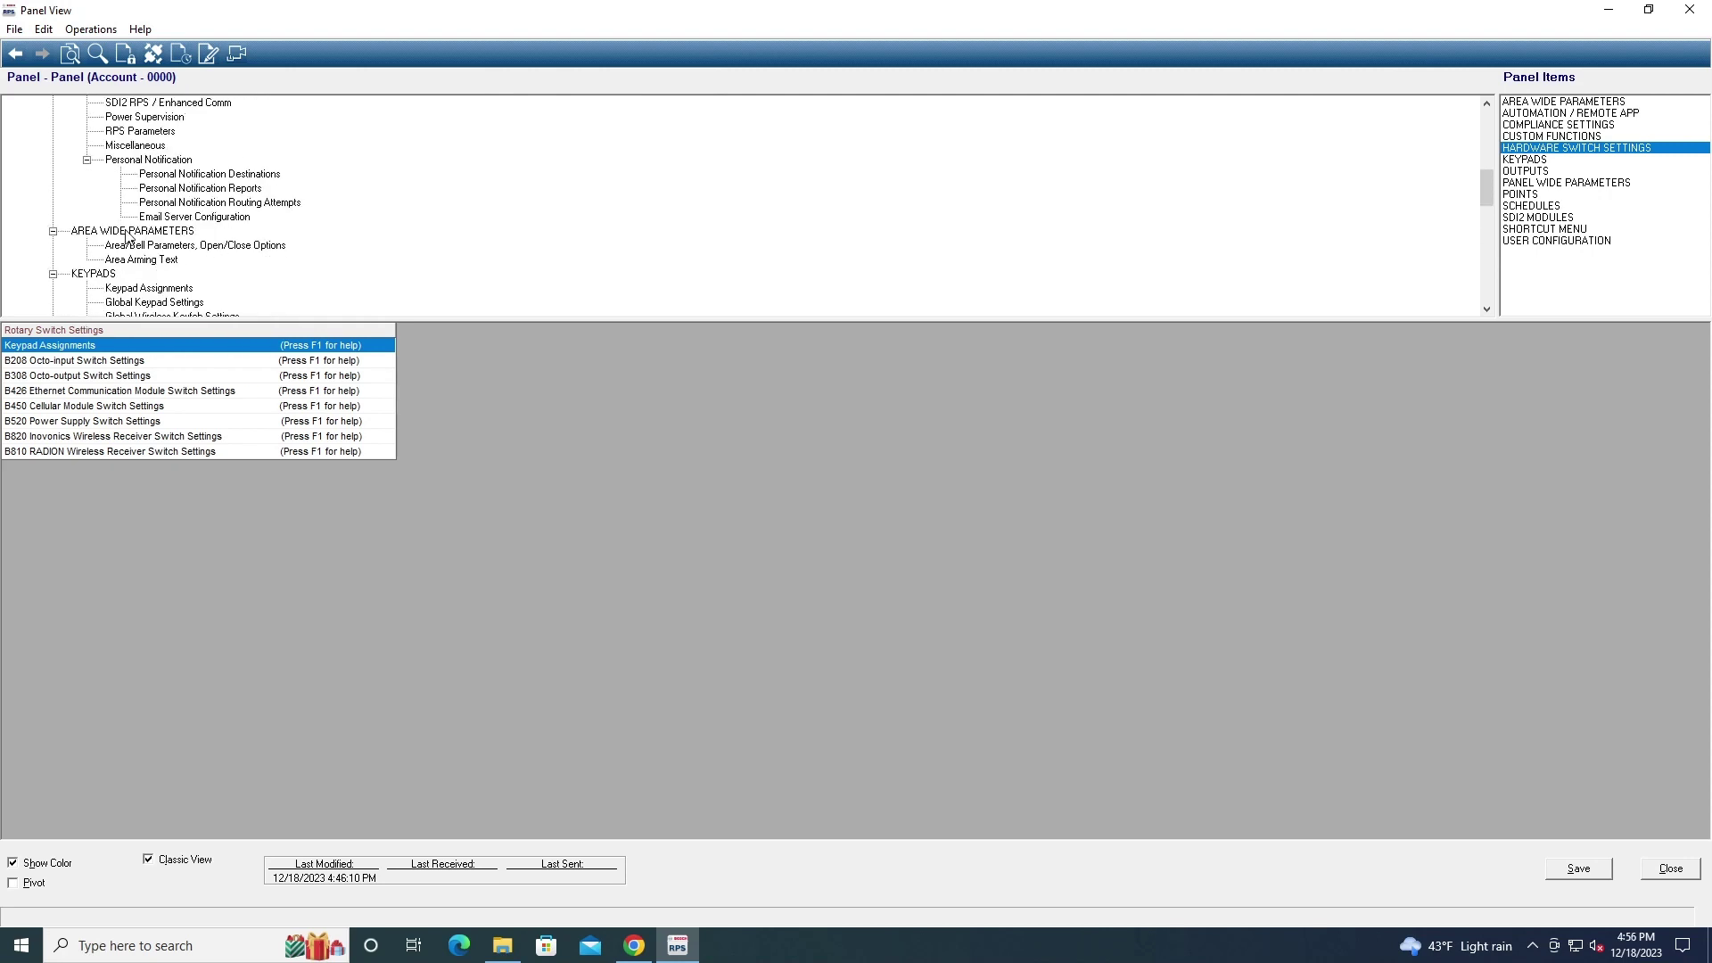
scroll(128, 235, "down", 12)
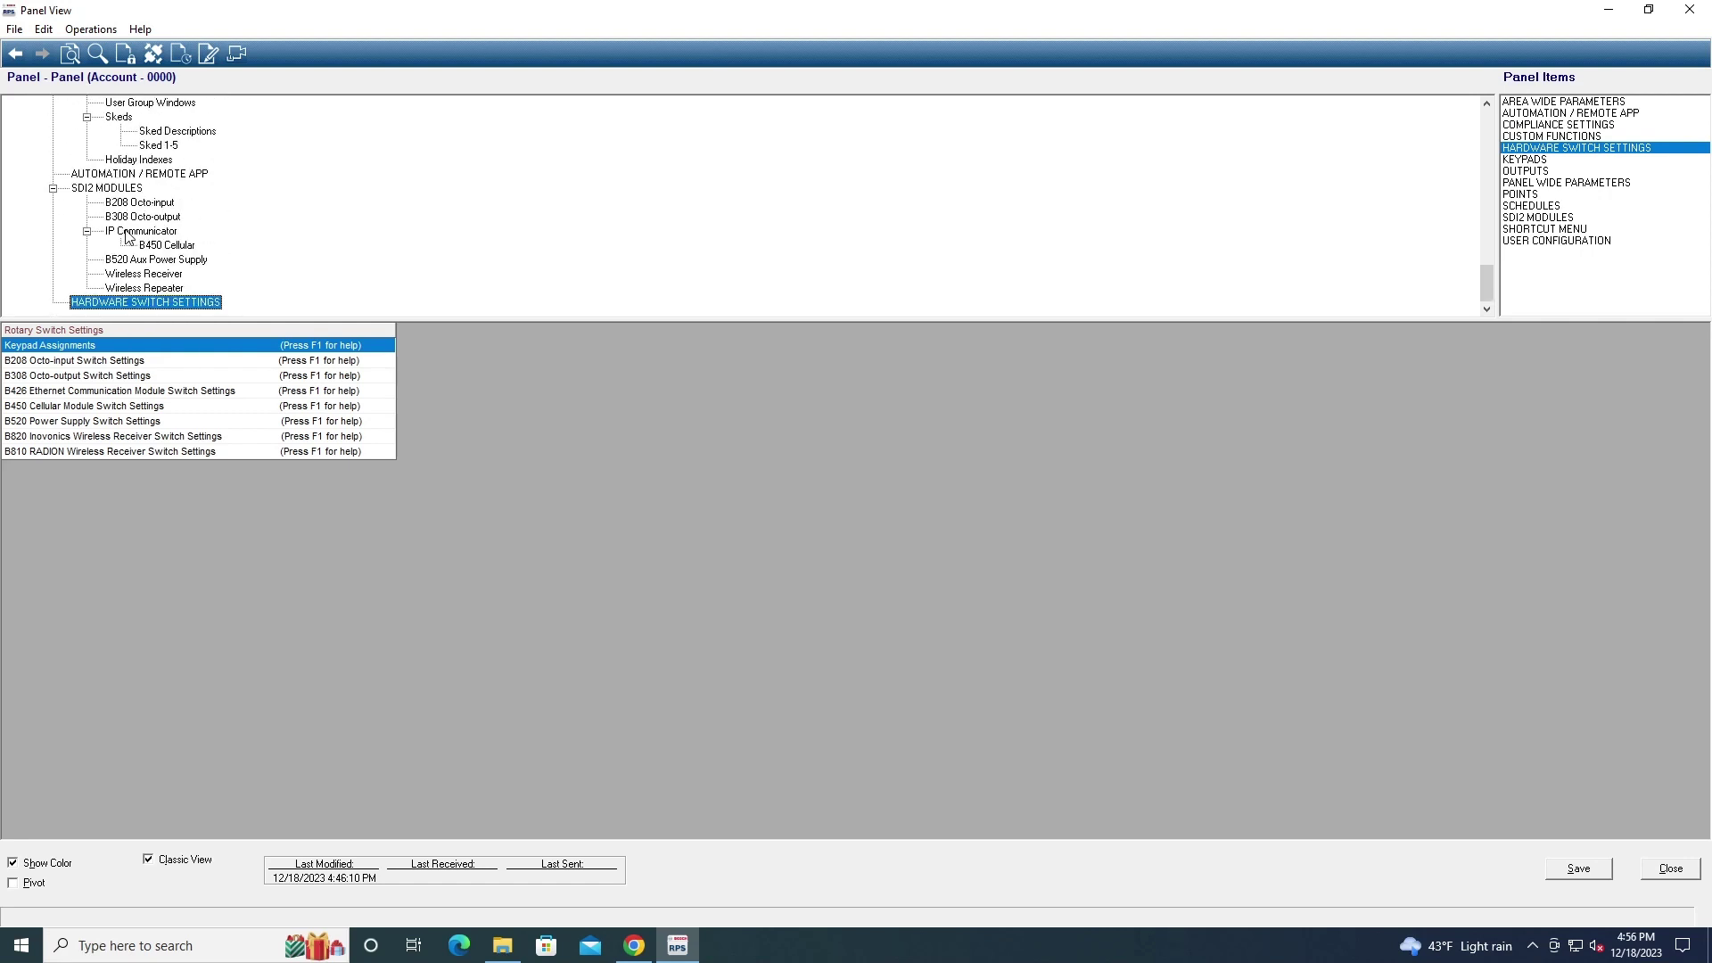
left_click(16, 54)
left_click(14, 29)
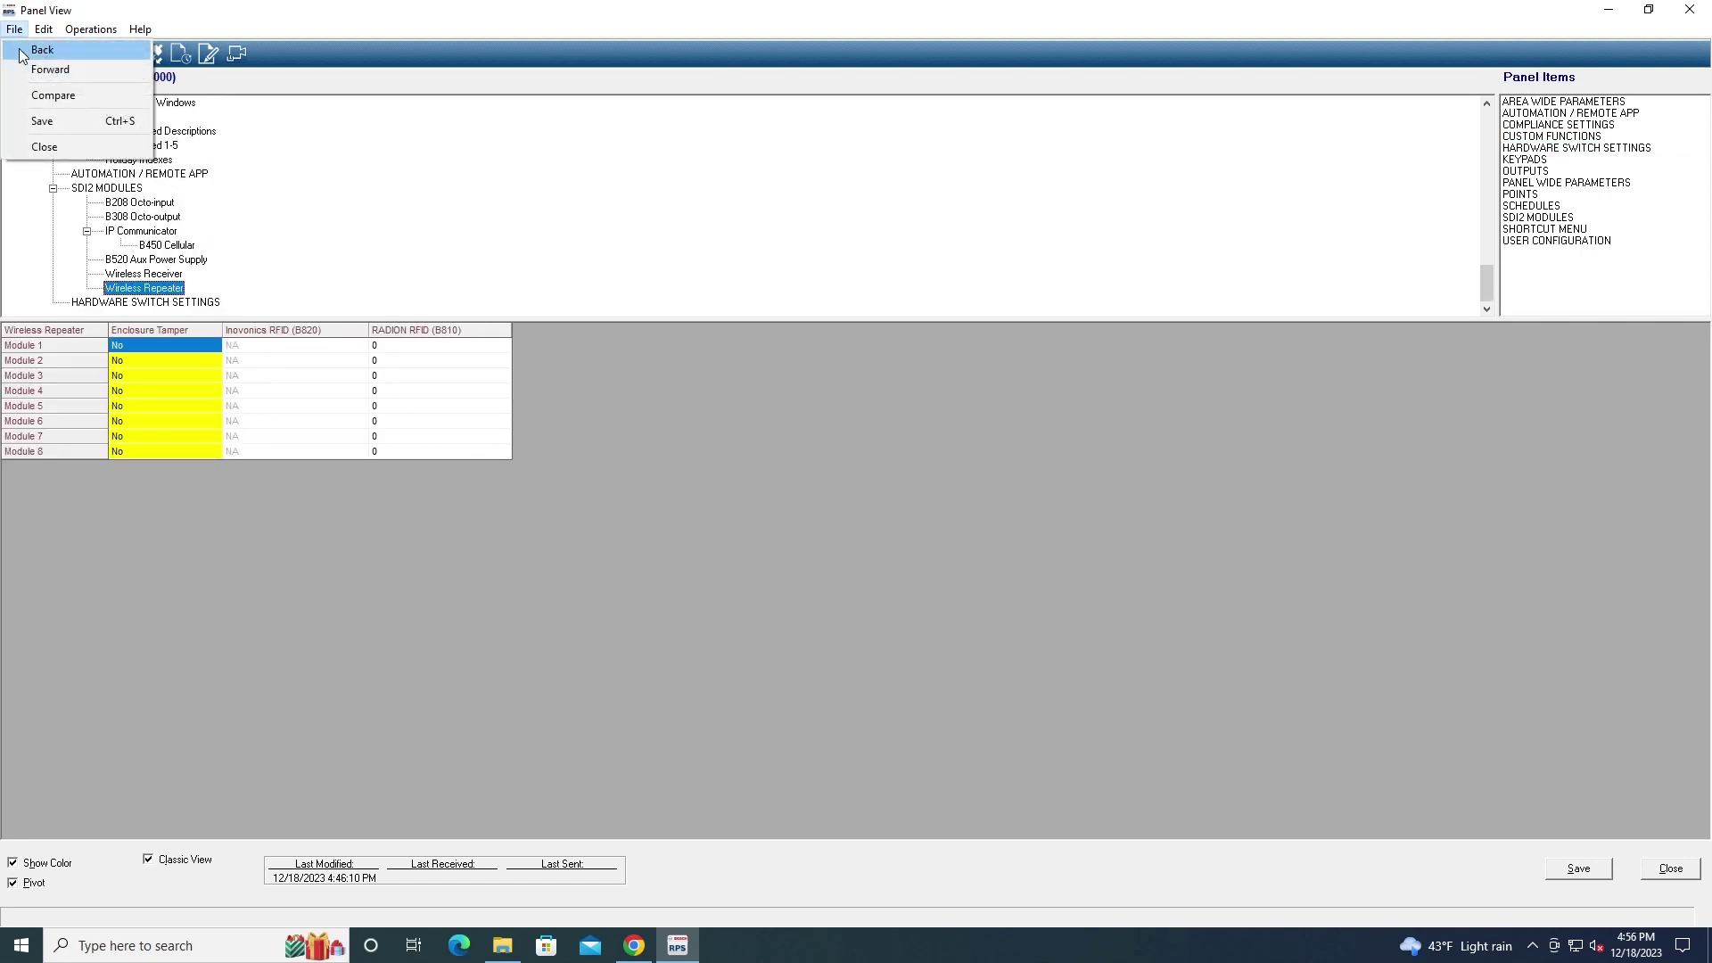
Close the B5512 panel, then add a new FPD-7024 Fire Series panel account to the list
left_click(36, 148)
left_click(887, 532)
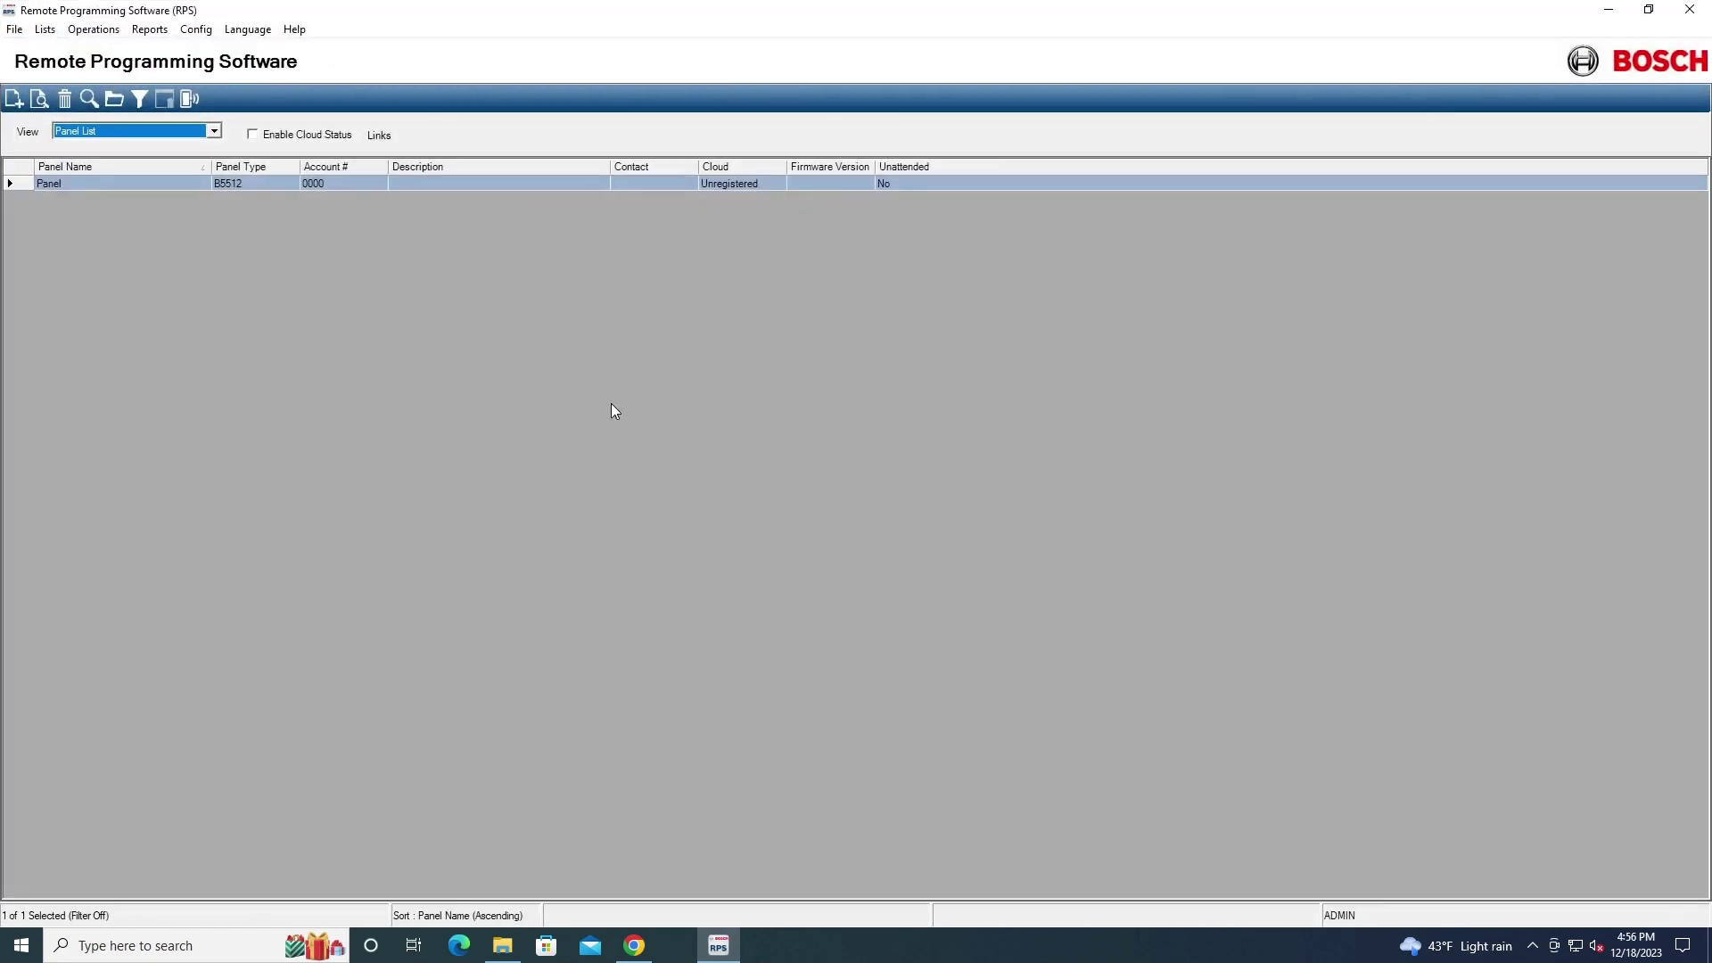
left_click(14, 101)
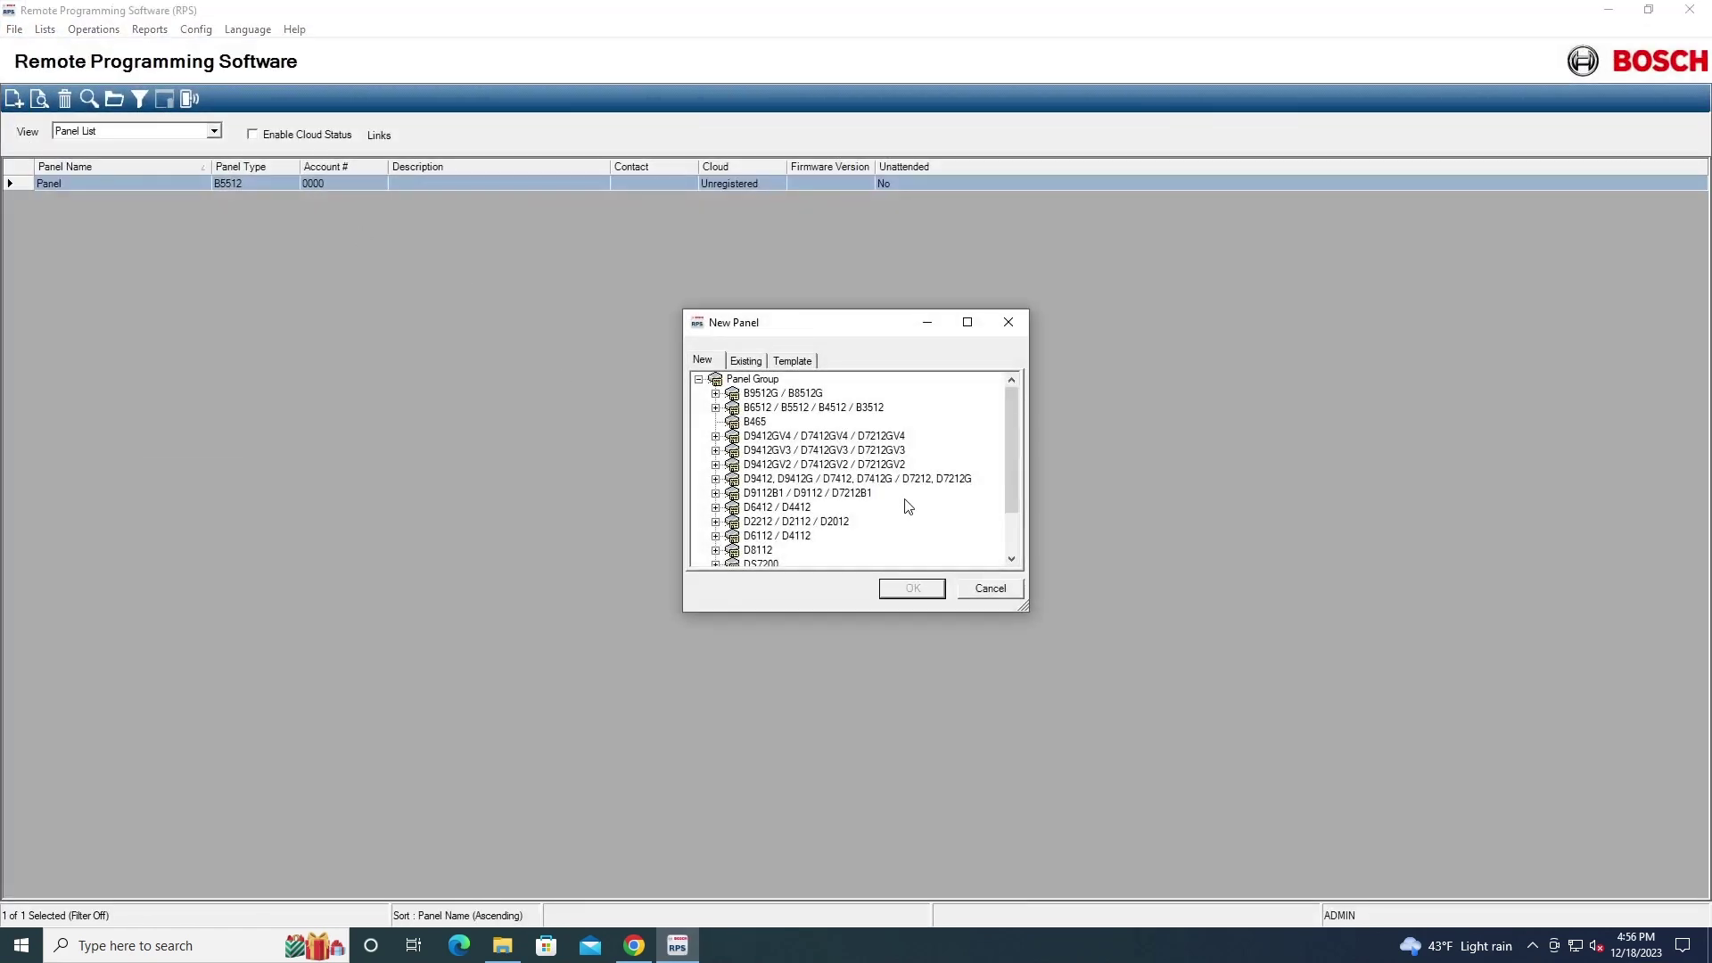
scroll(908, 505, "down", 3)
scroll(908, 506, "up", 1)
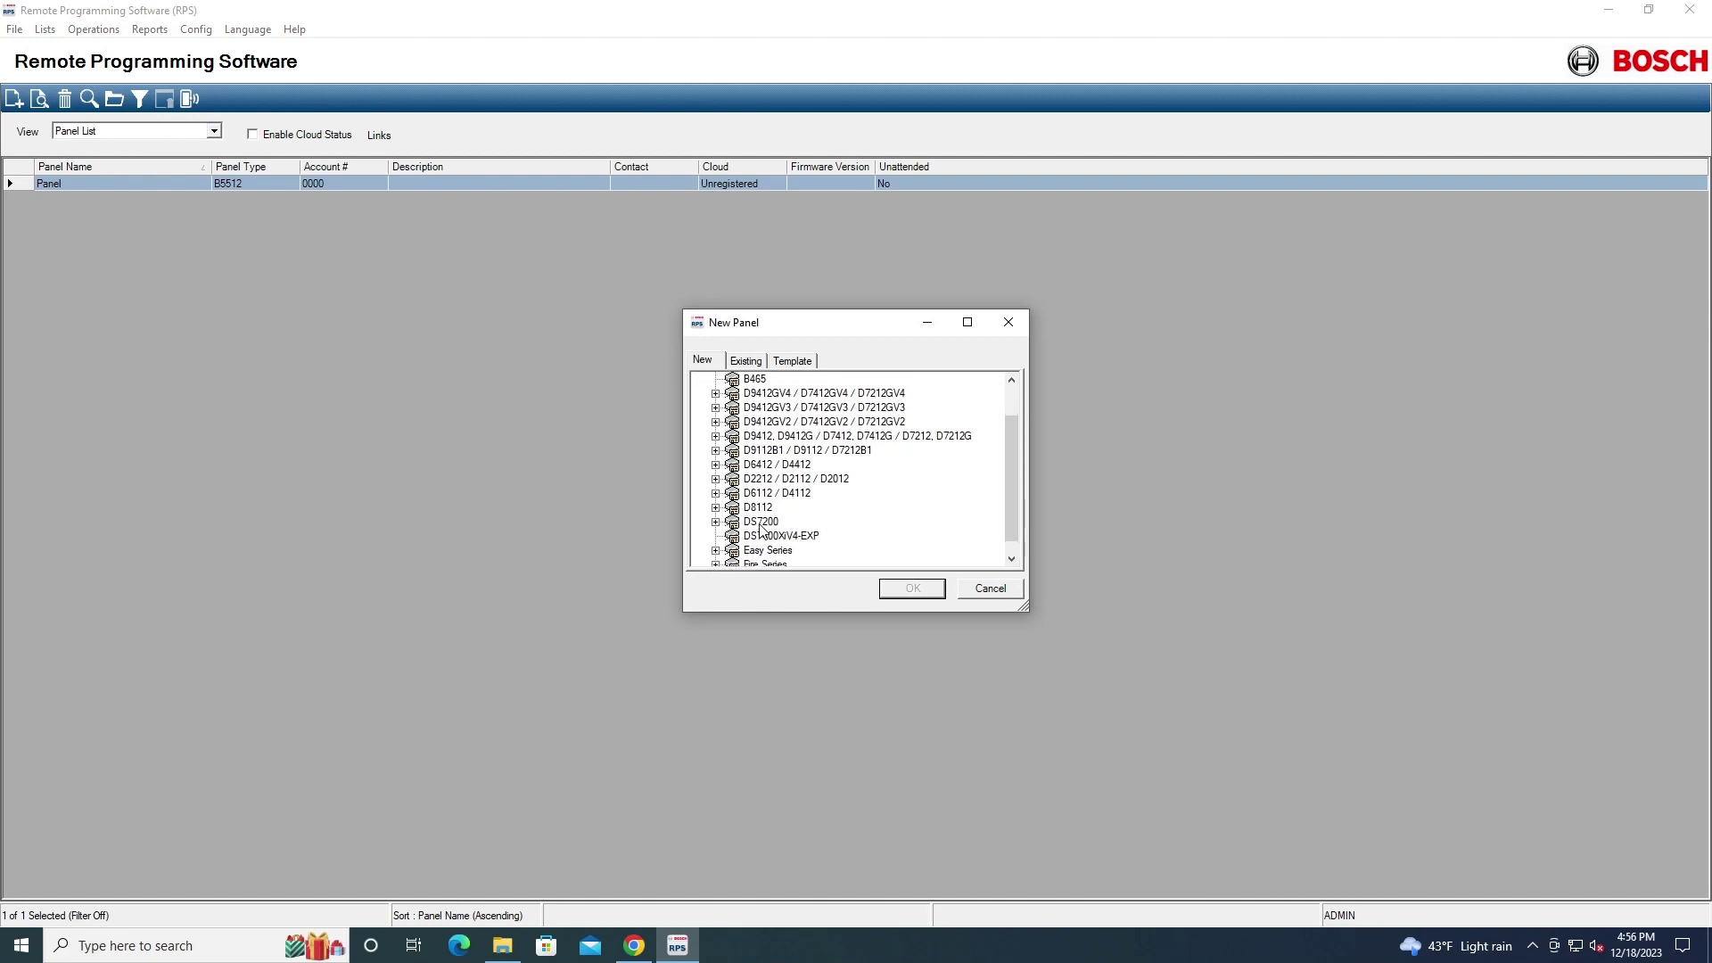
scroll(845, 495, "down", 1)
left_click(715, 551)
left_click(783, 552)
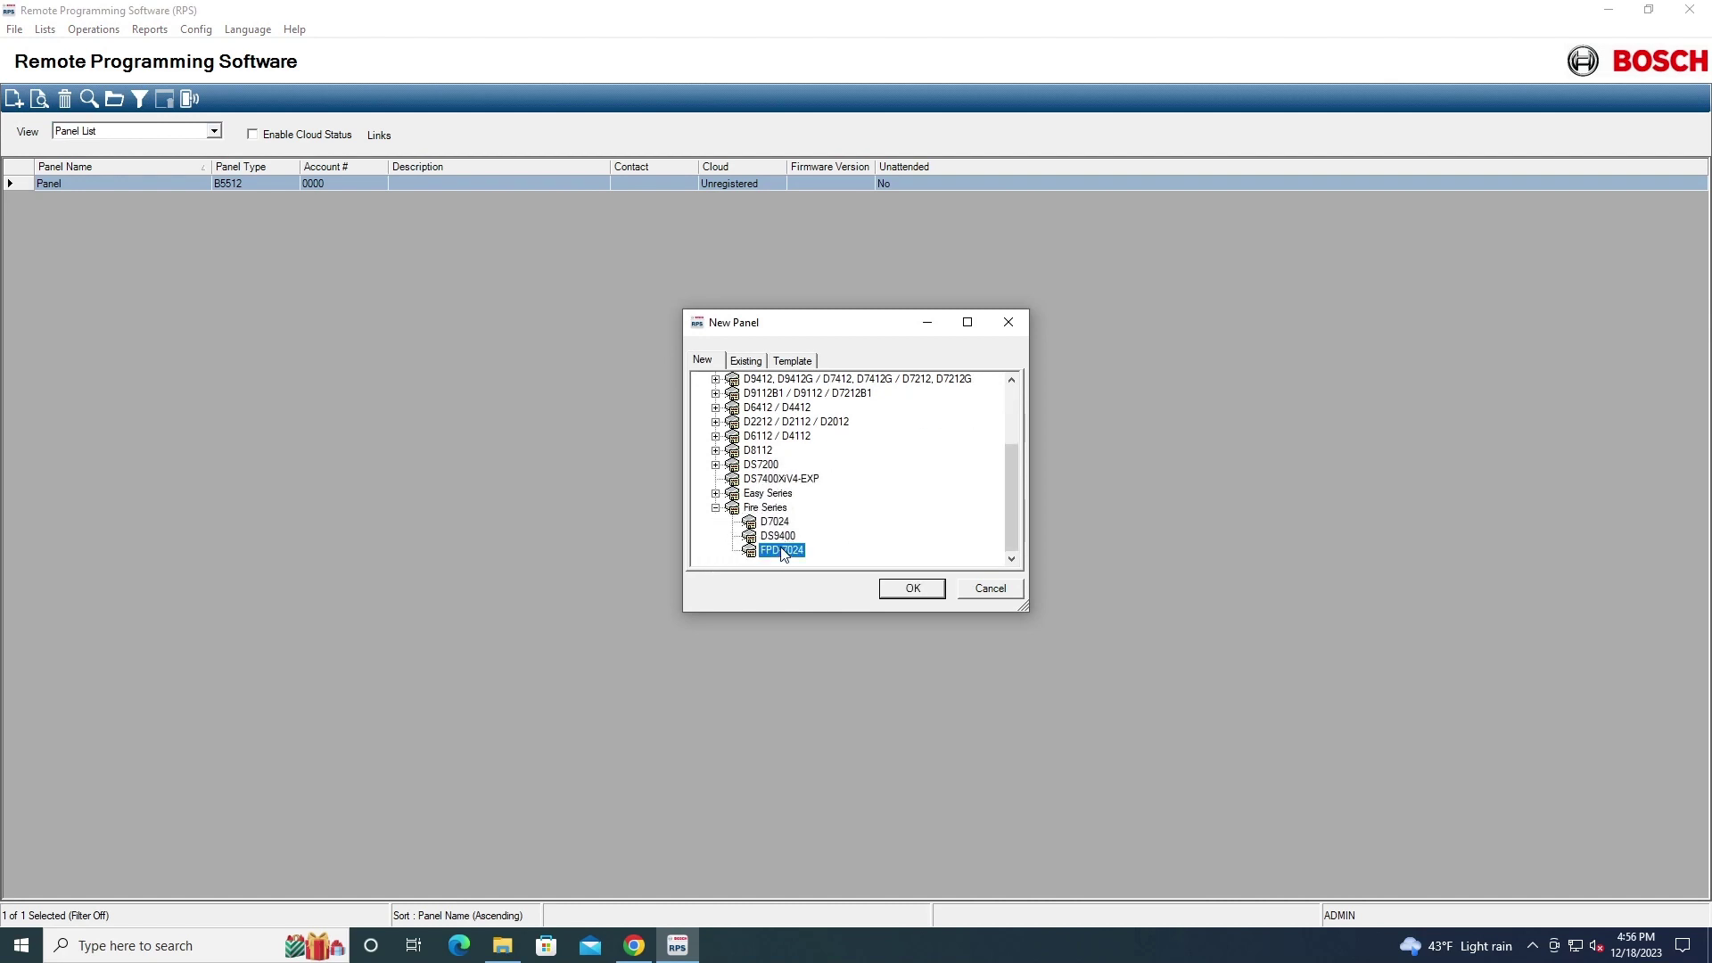
left_click(908, 589)
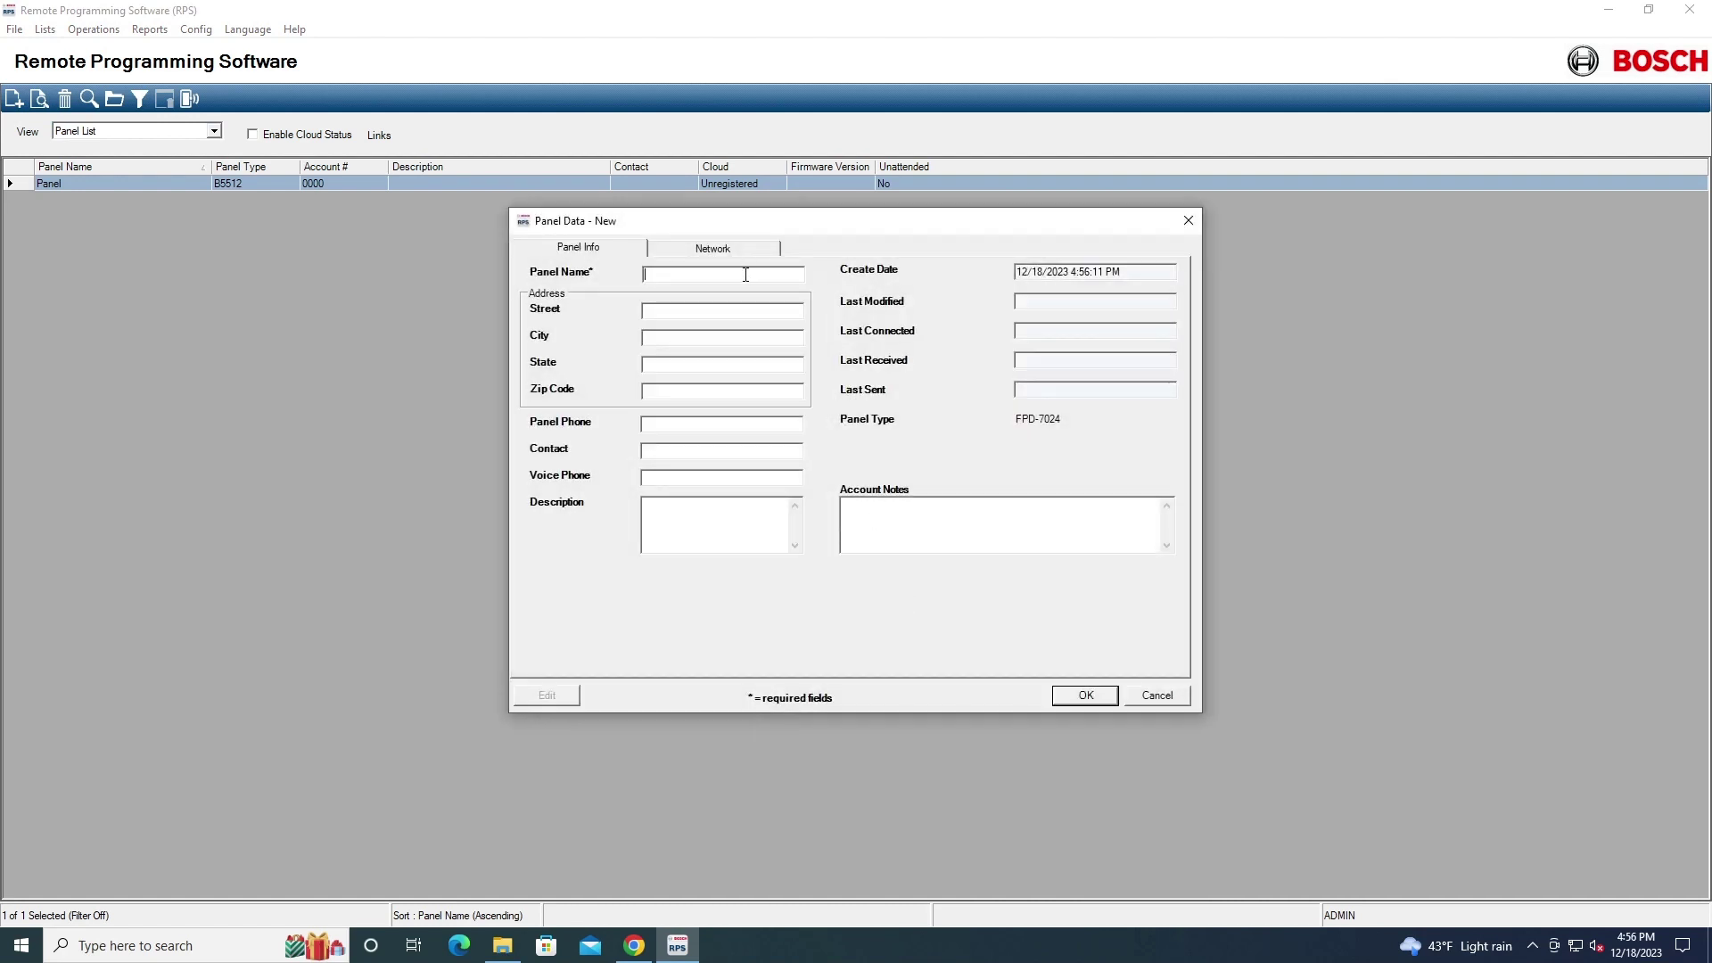
left_click(1083, 694)
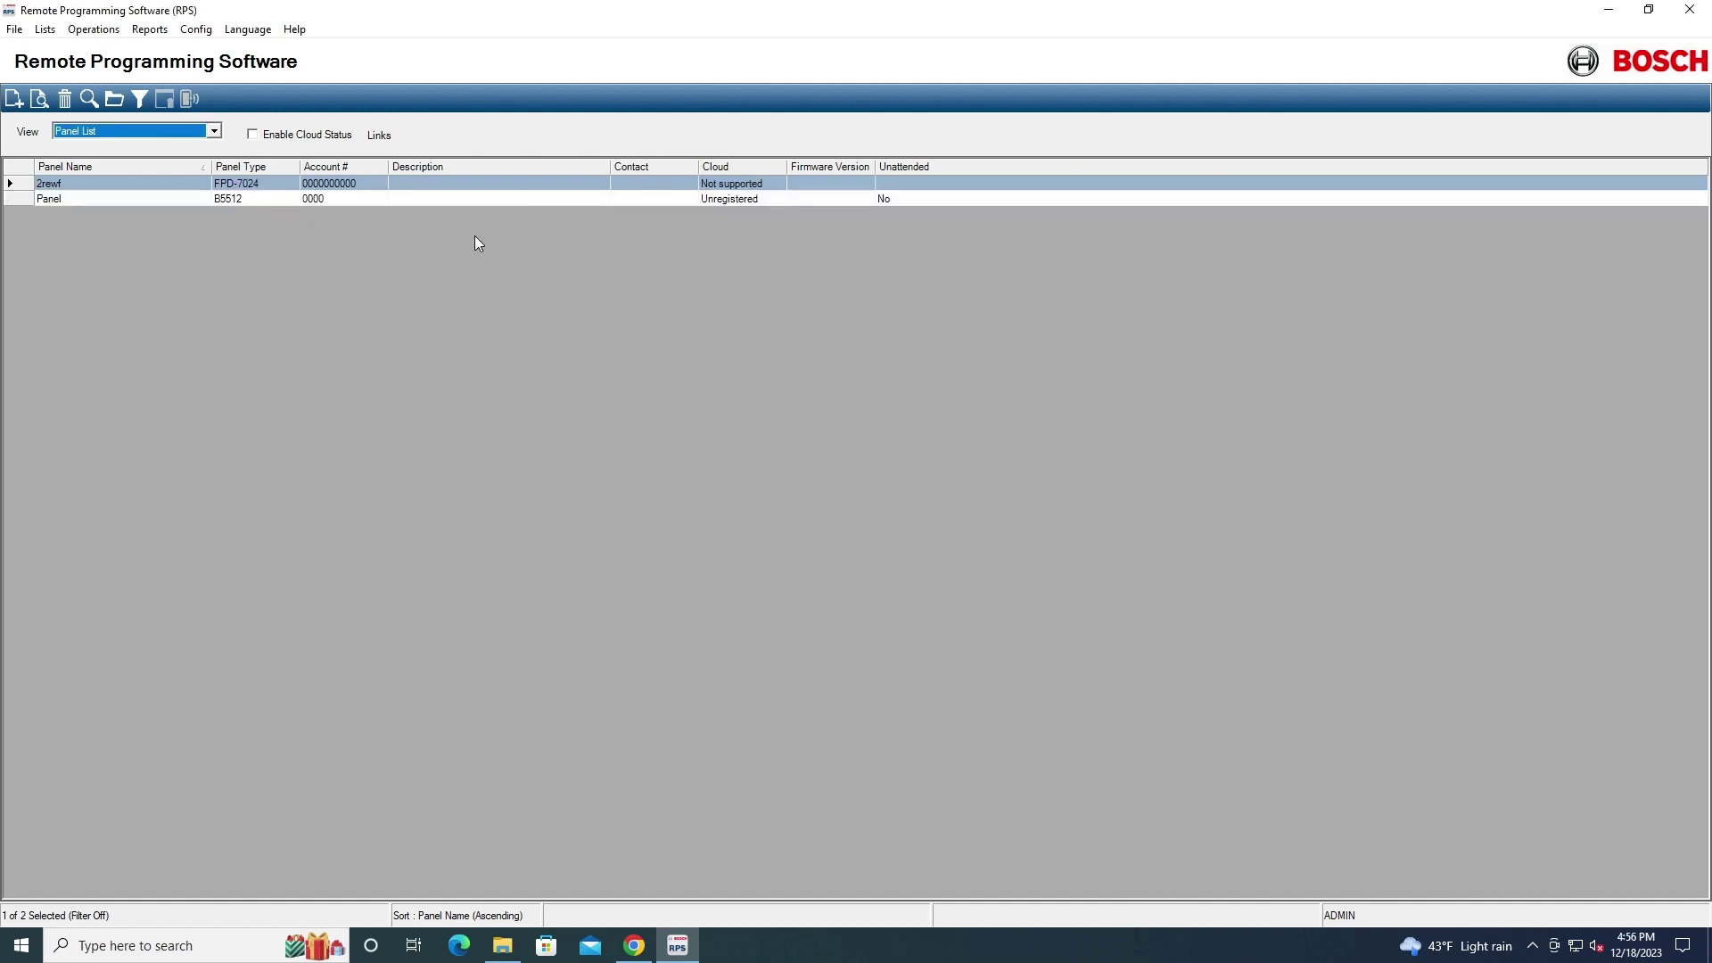
Open the FPD-7024 panel's programming full screen and expand the Security, Inputs, Outputs, Accounts and Formats sections
double_click(382, 182)
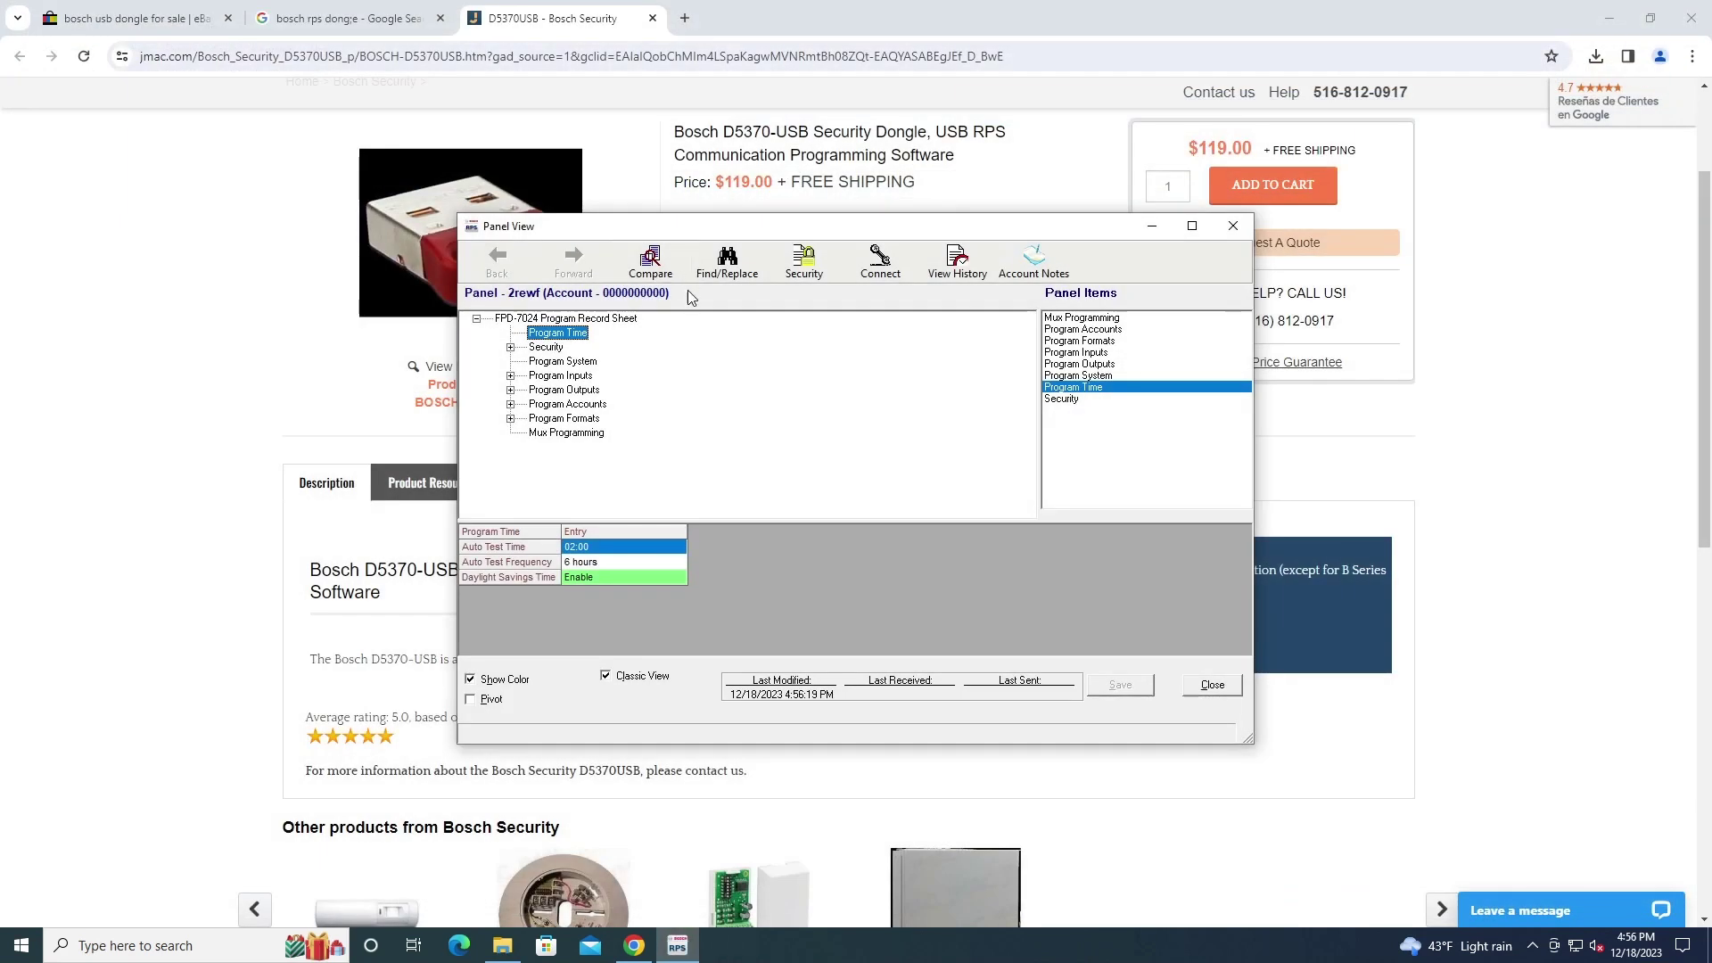
left_click(1191, 225)
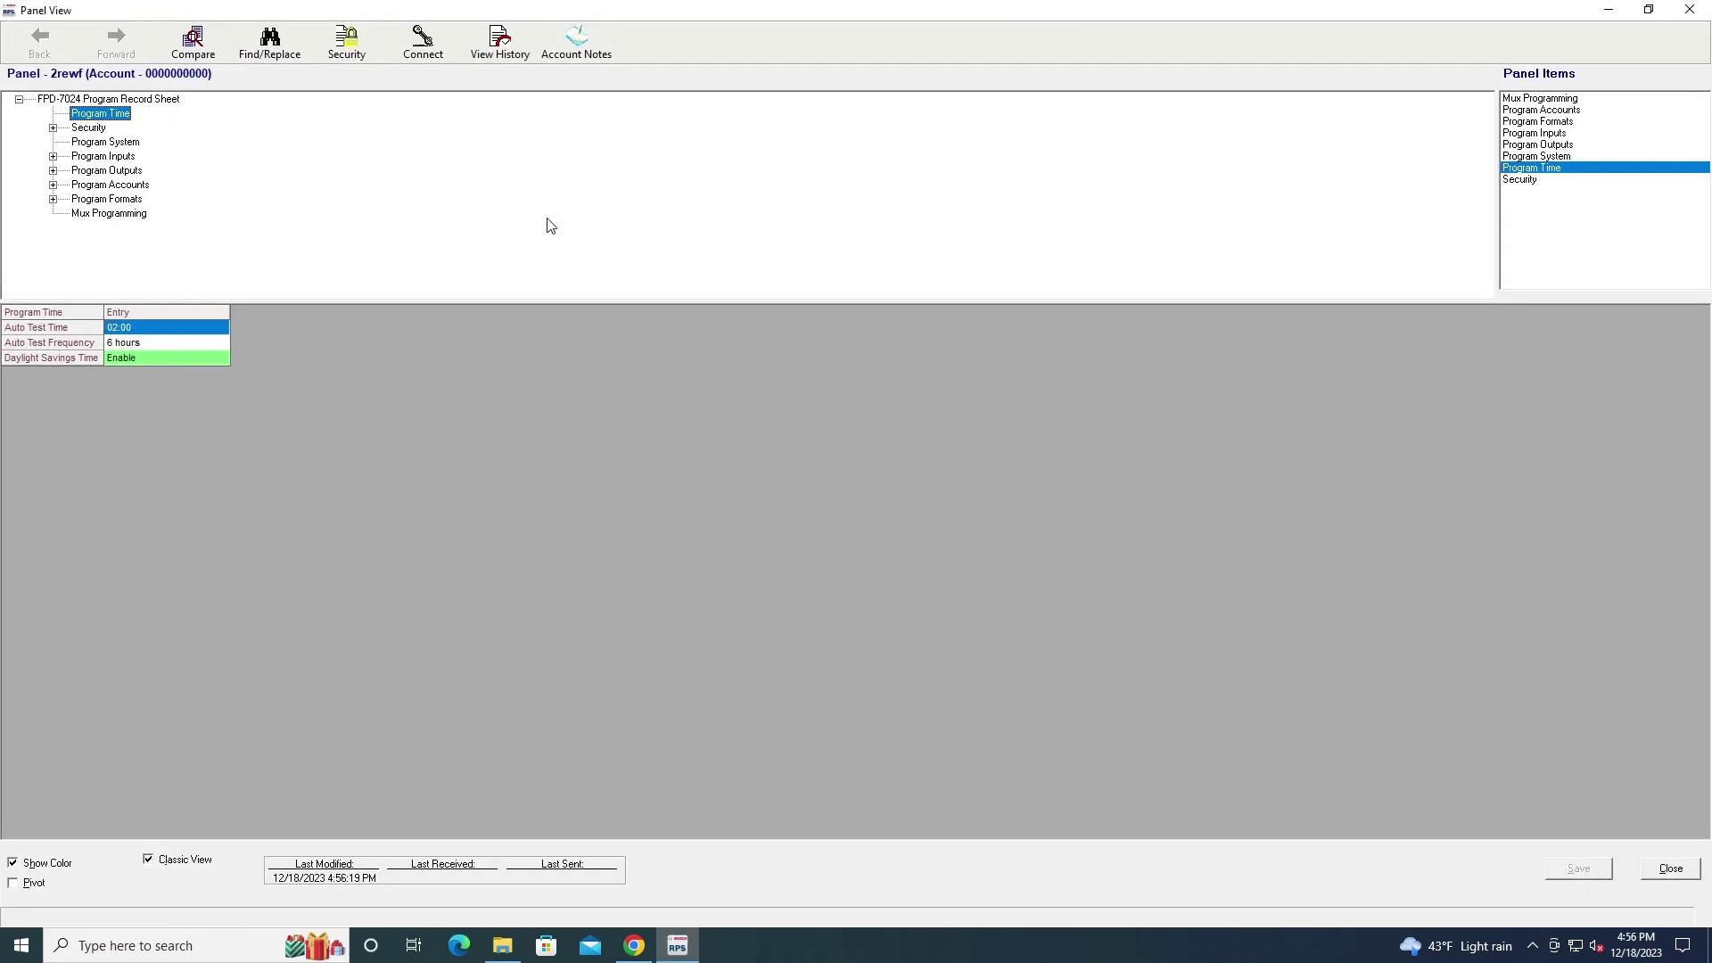
left_click(53, 128)
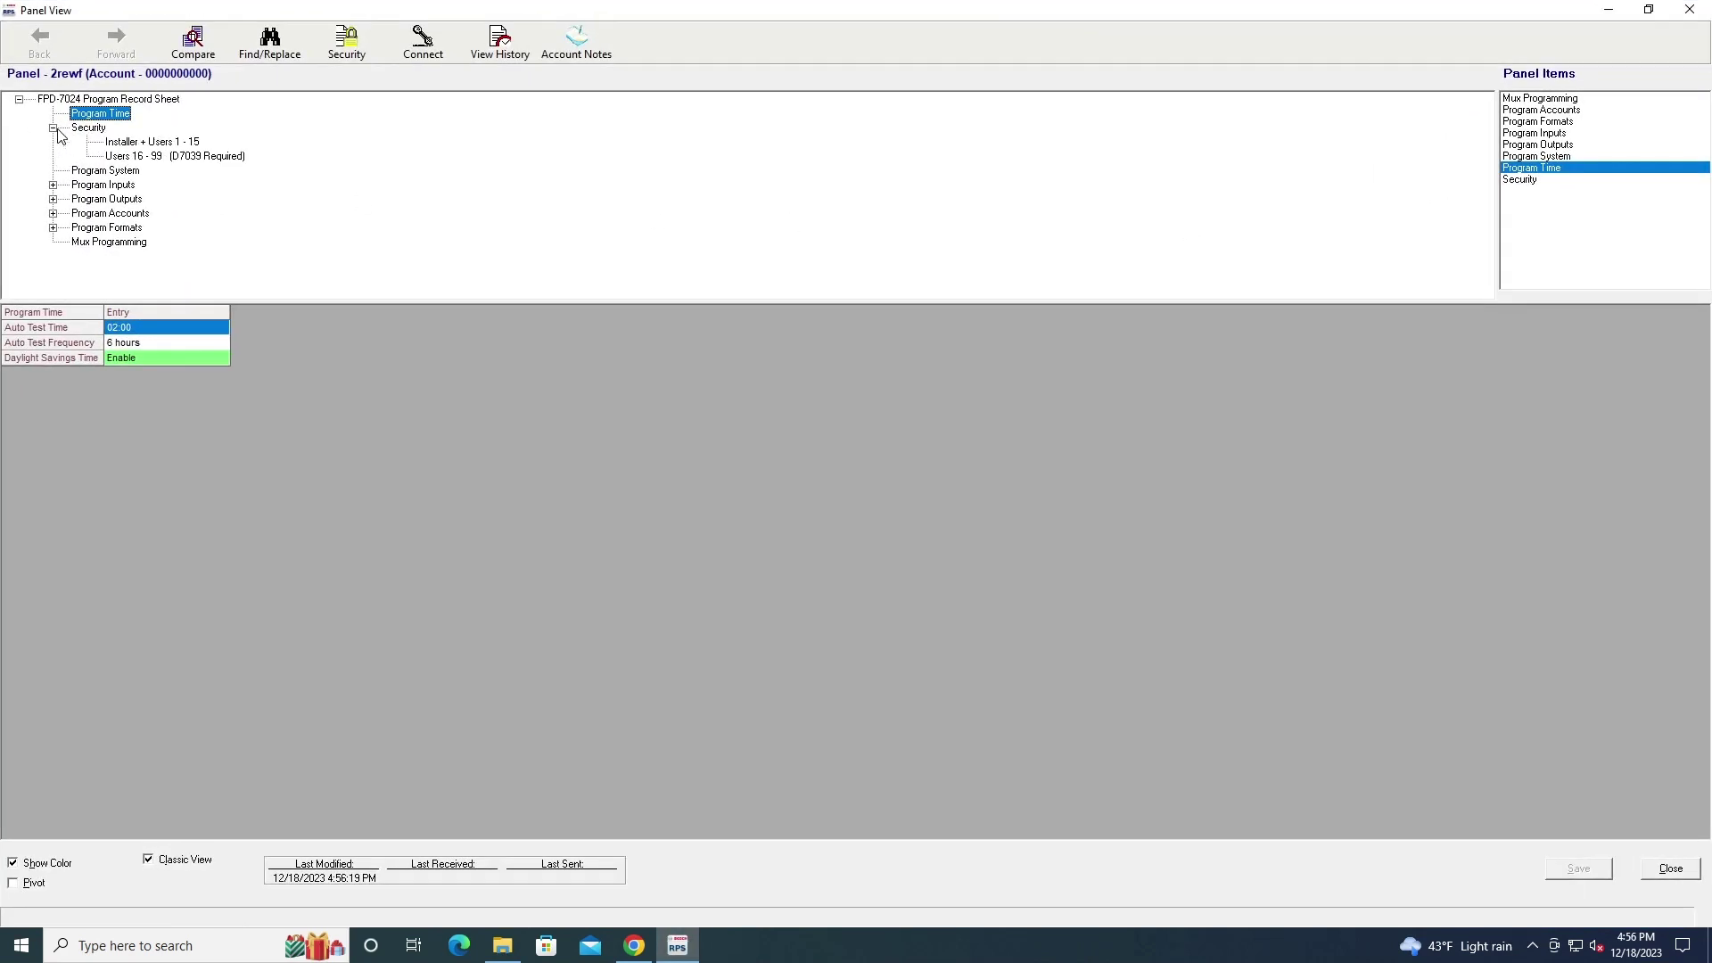
double_click(87, 186)
scroll(64, 196, "down", 1)
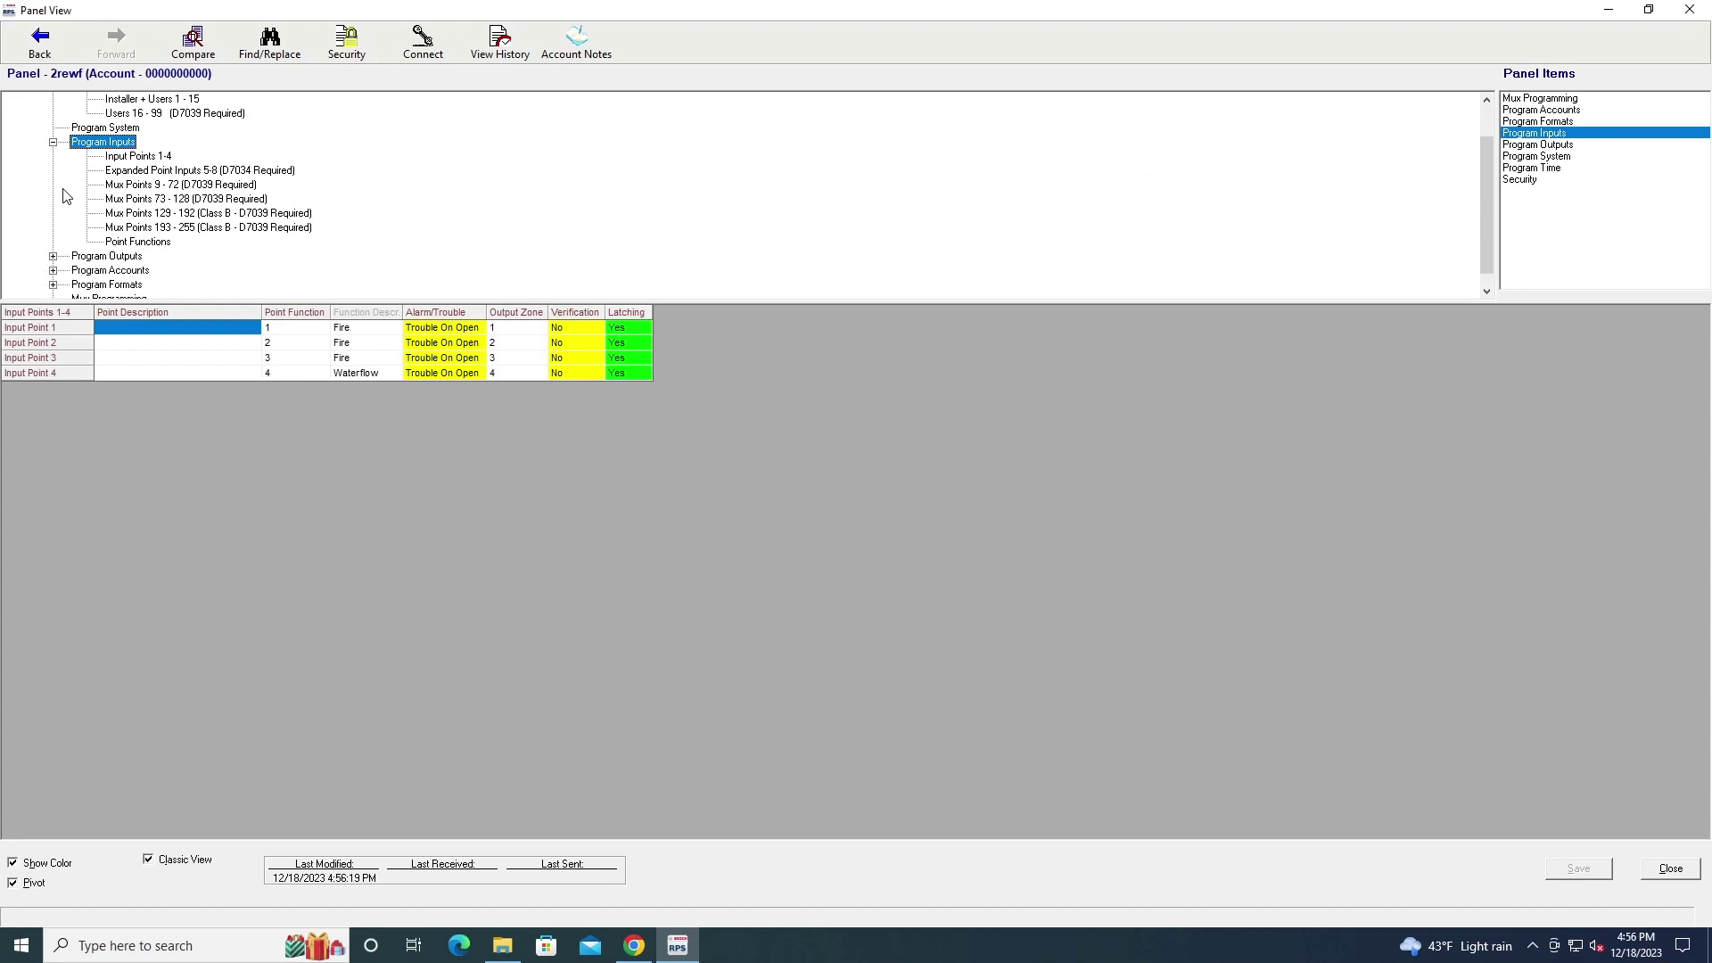
left_click(54, 257)
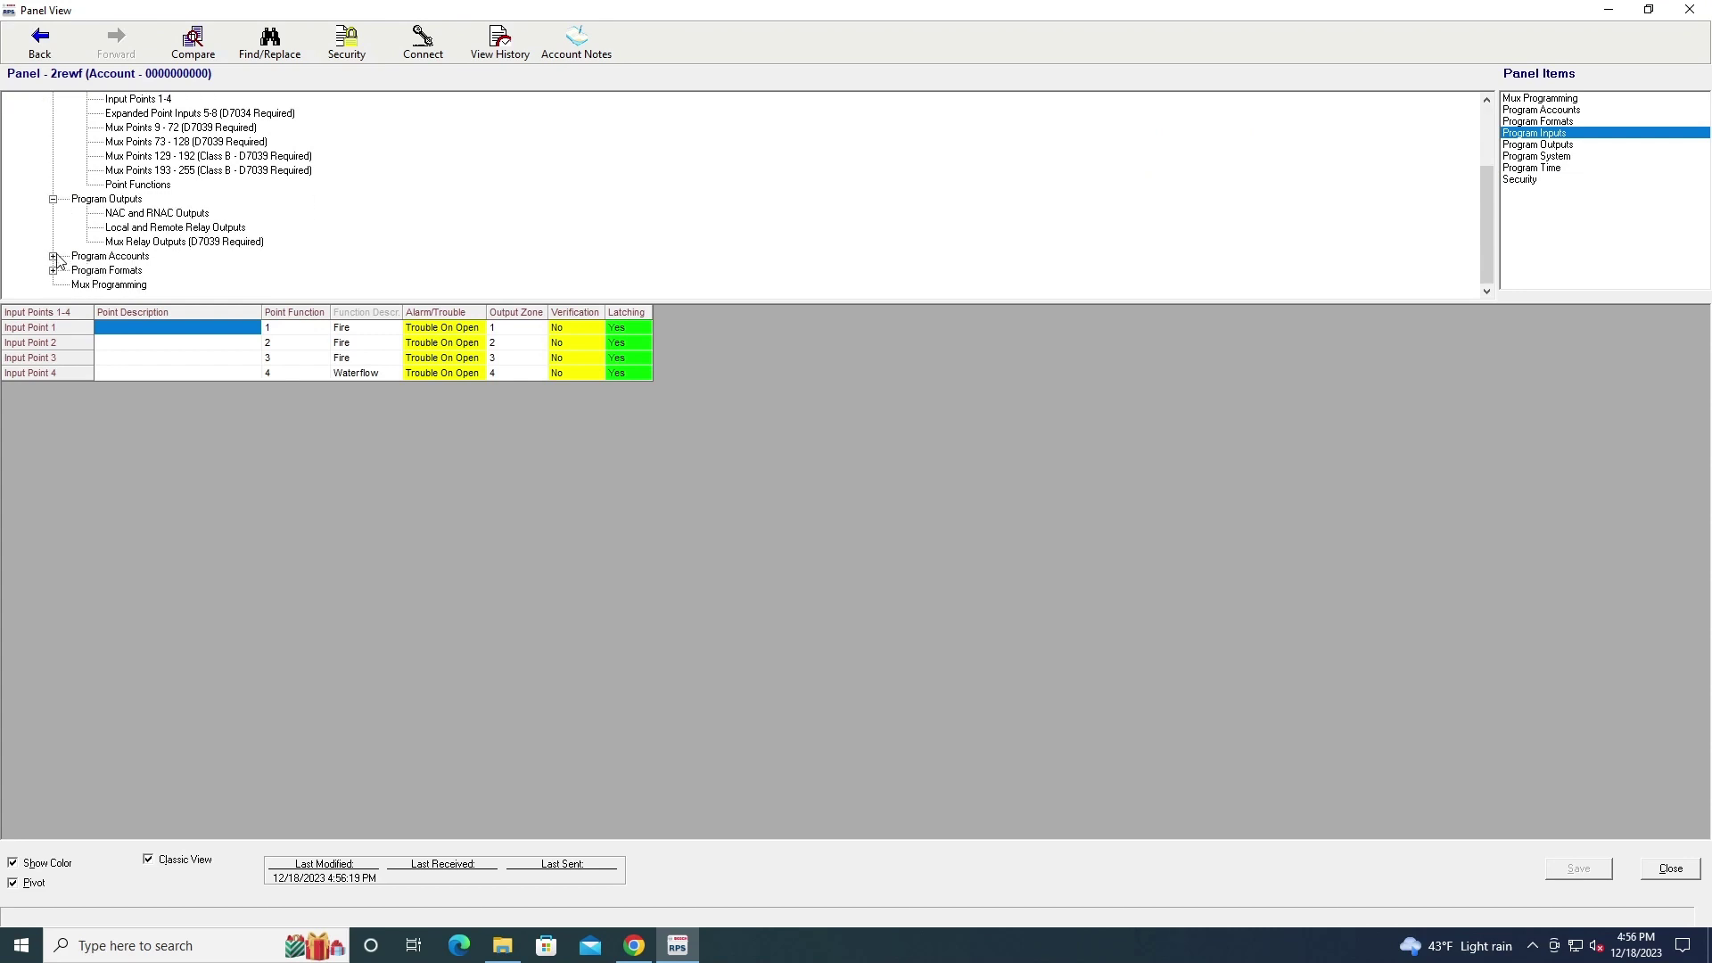
left_click(53, 257)
left_click(53, 271)
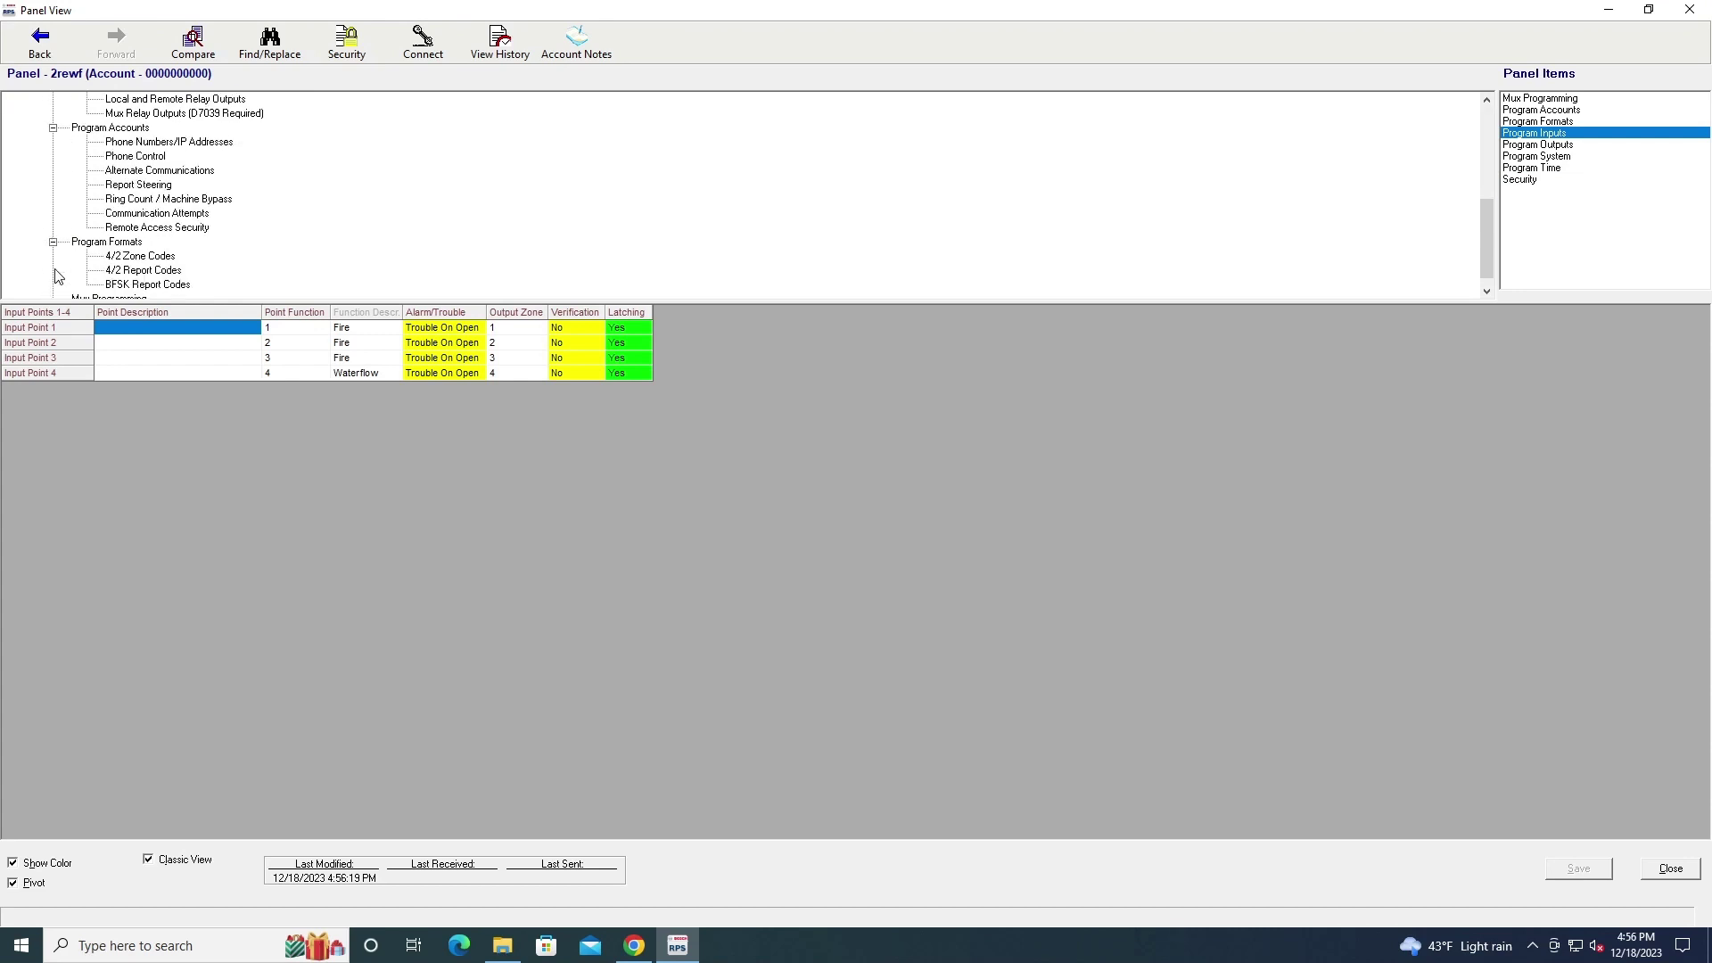
scroll(55, 276, "up", 5)
scroll(56, 275, "up", 1)
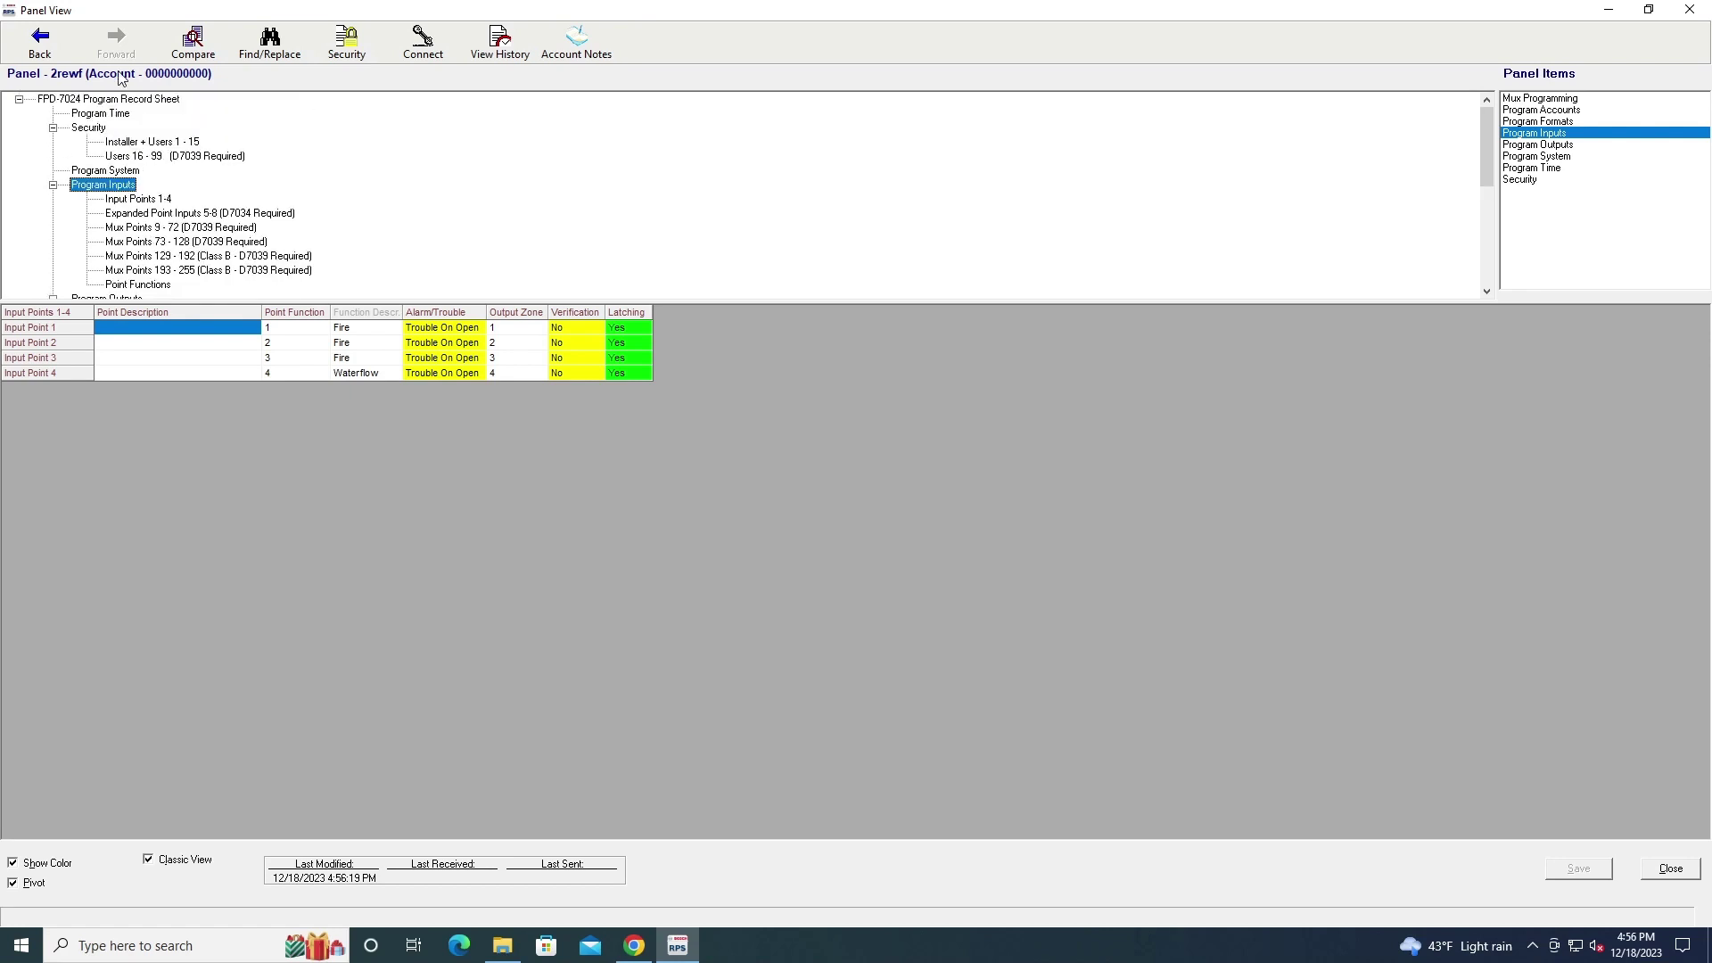
Review Program Time, then the 4/2 Report Codes, BFSK Report Codes and 4/2 Zone Codes tables
left_click(100, 116)
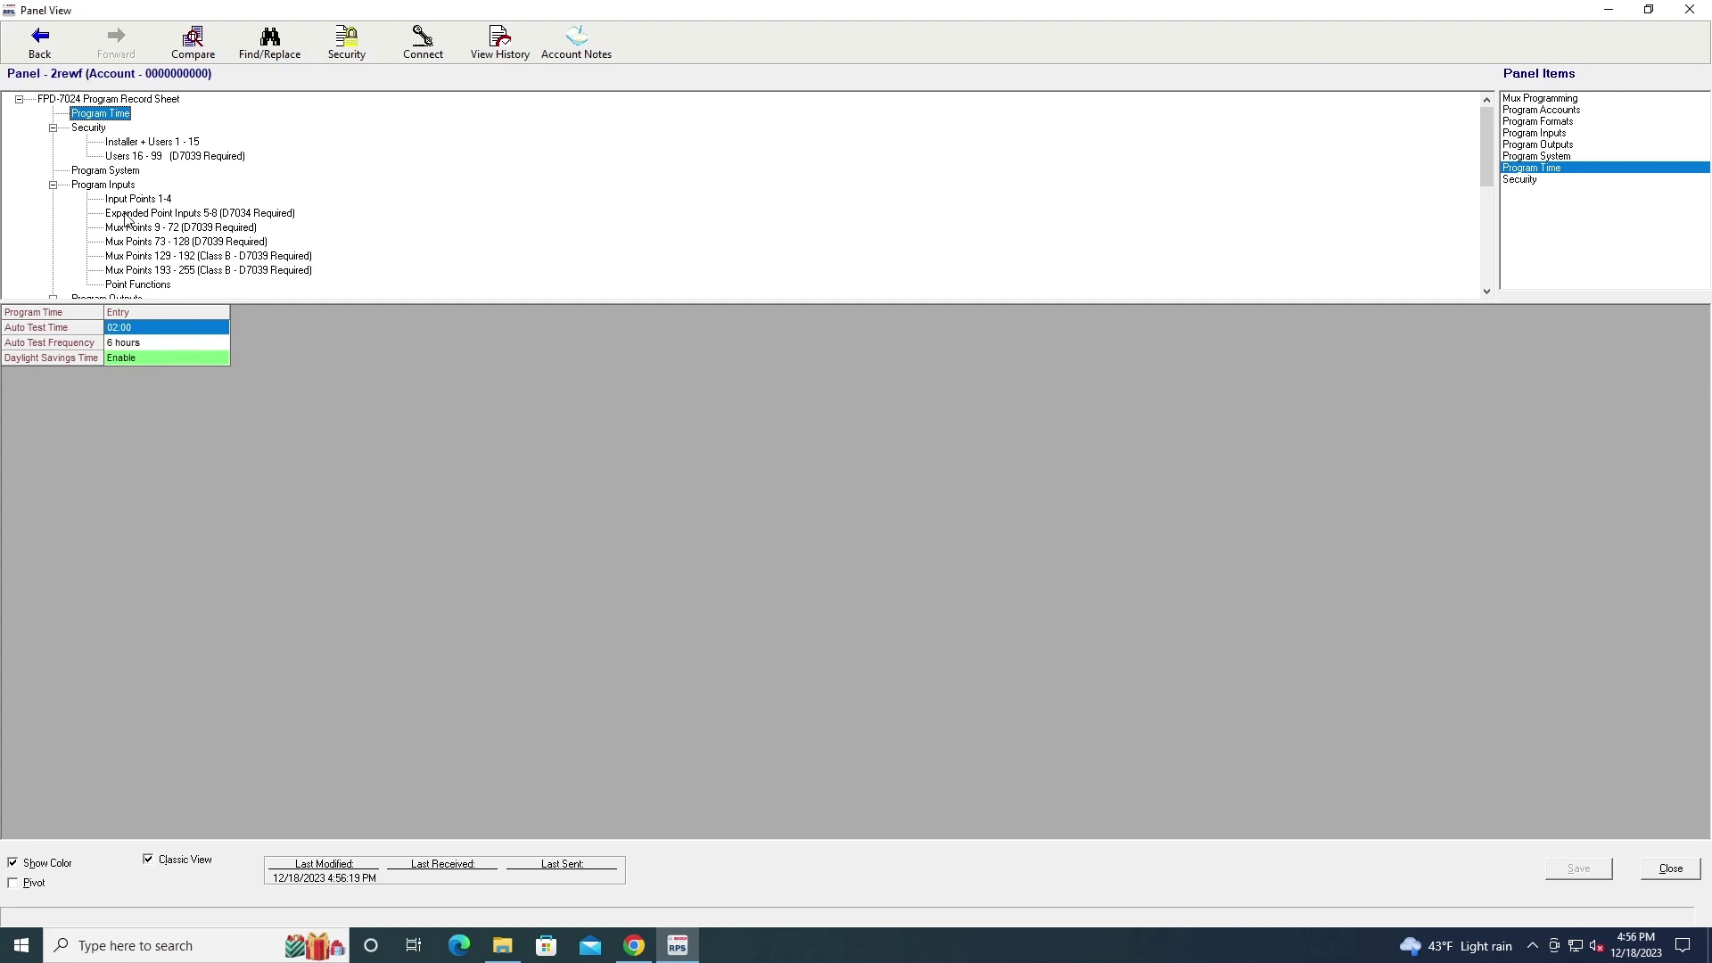
scroll(126, 219, "down", 4)
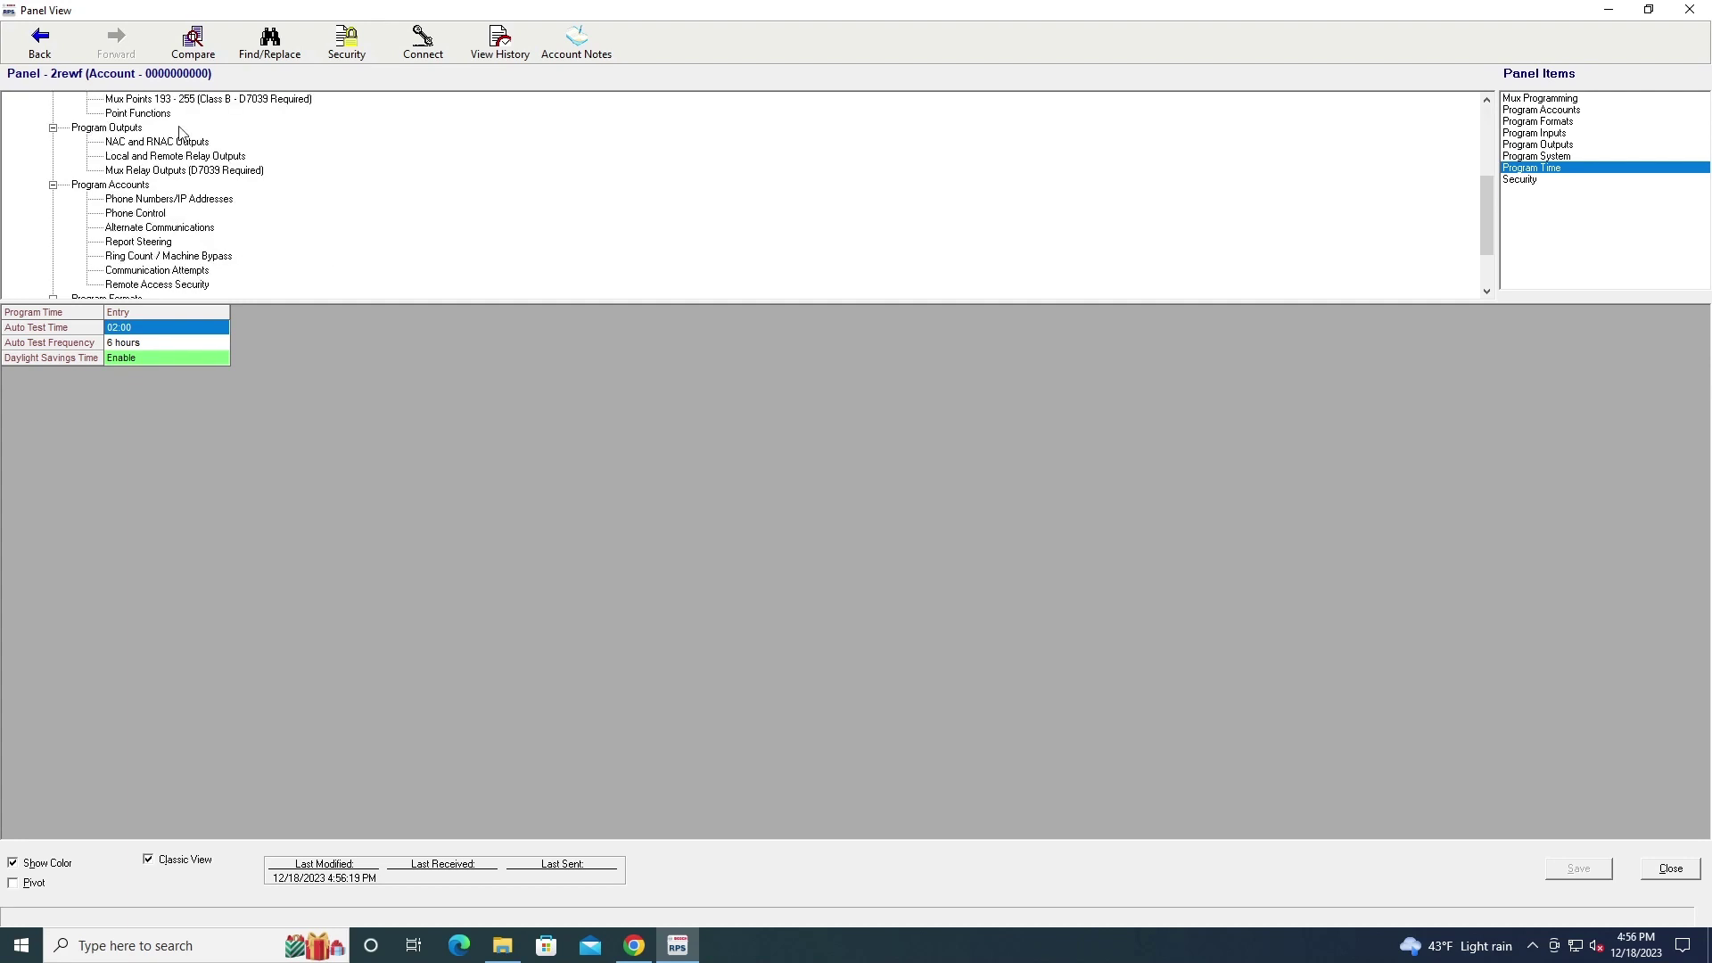
scroll(163, 204, "down", 2)
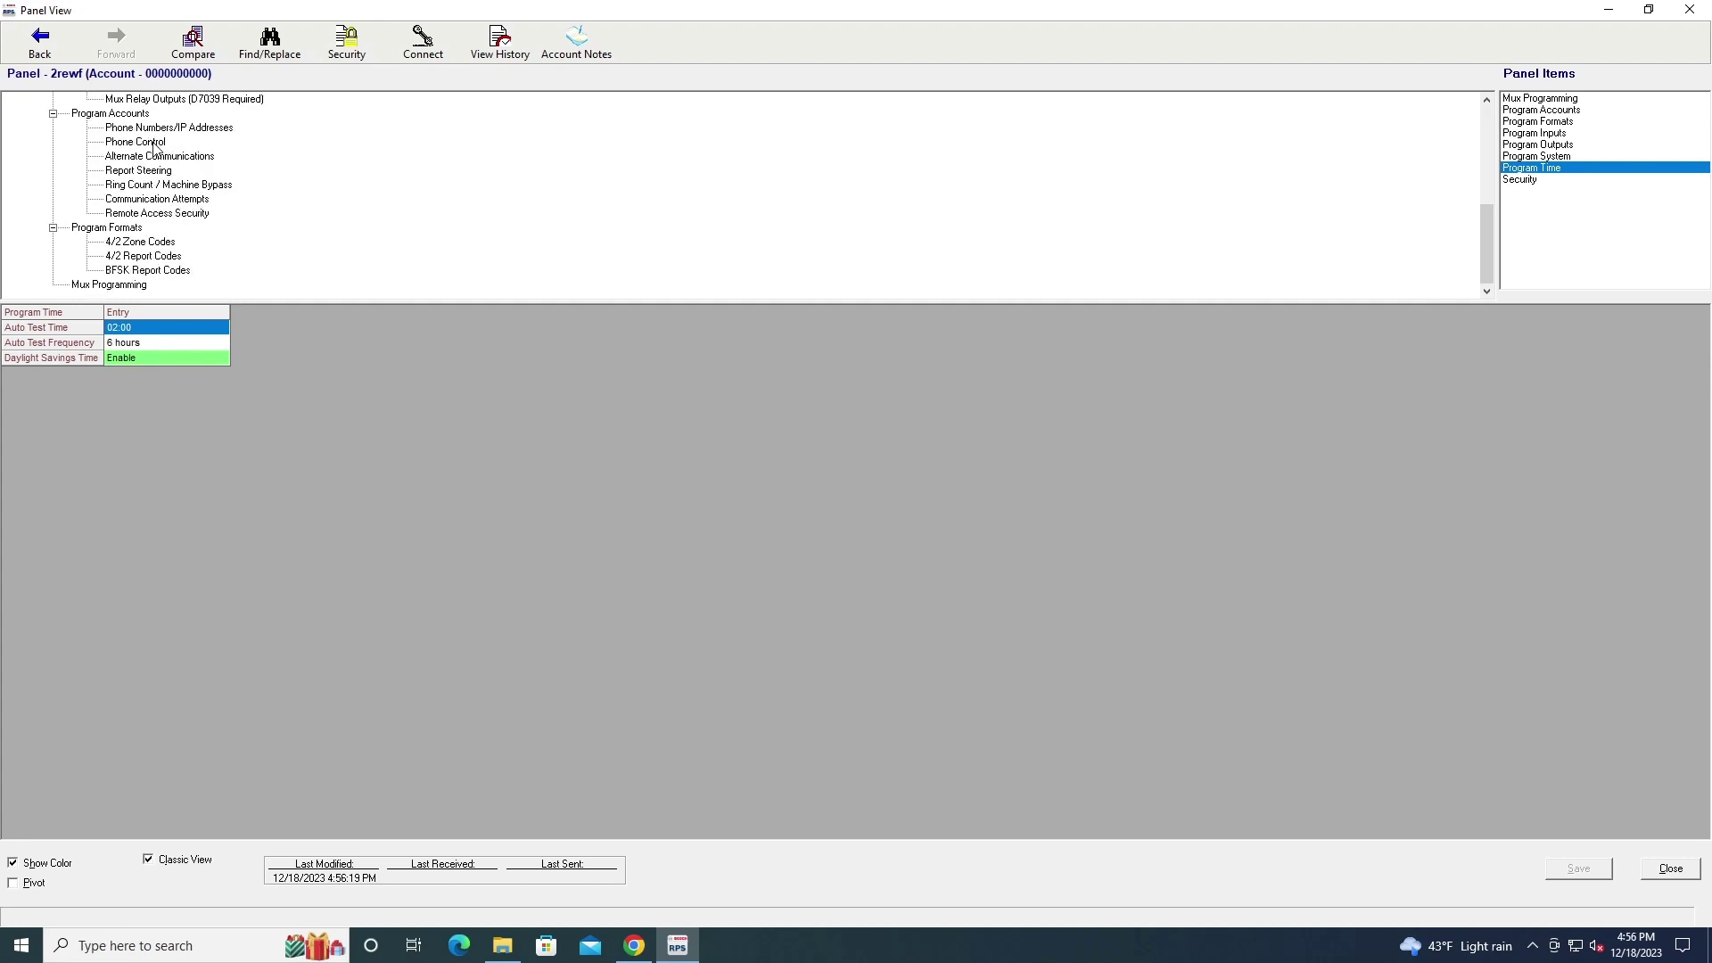
left_click(124, 260)
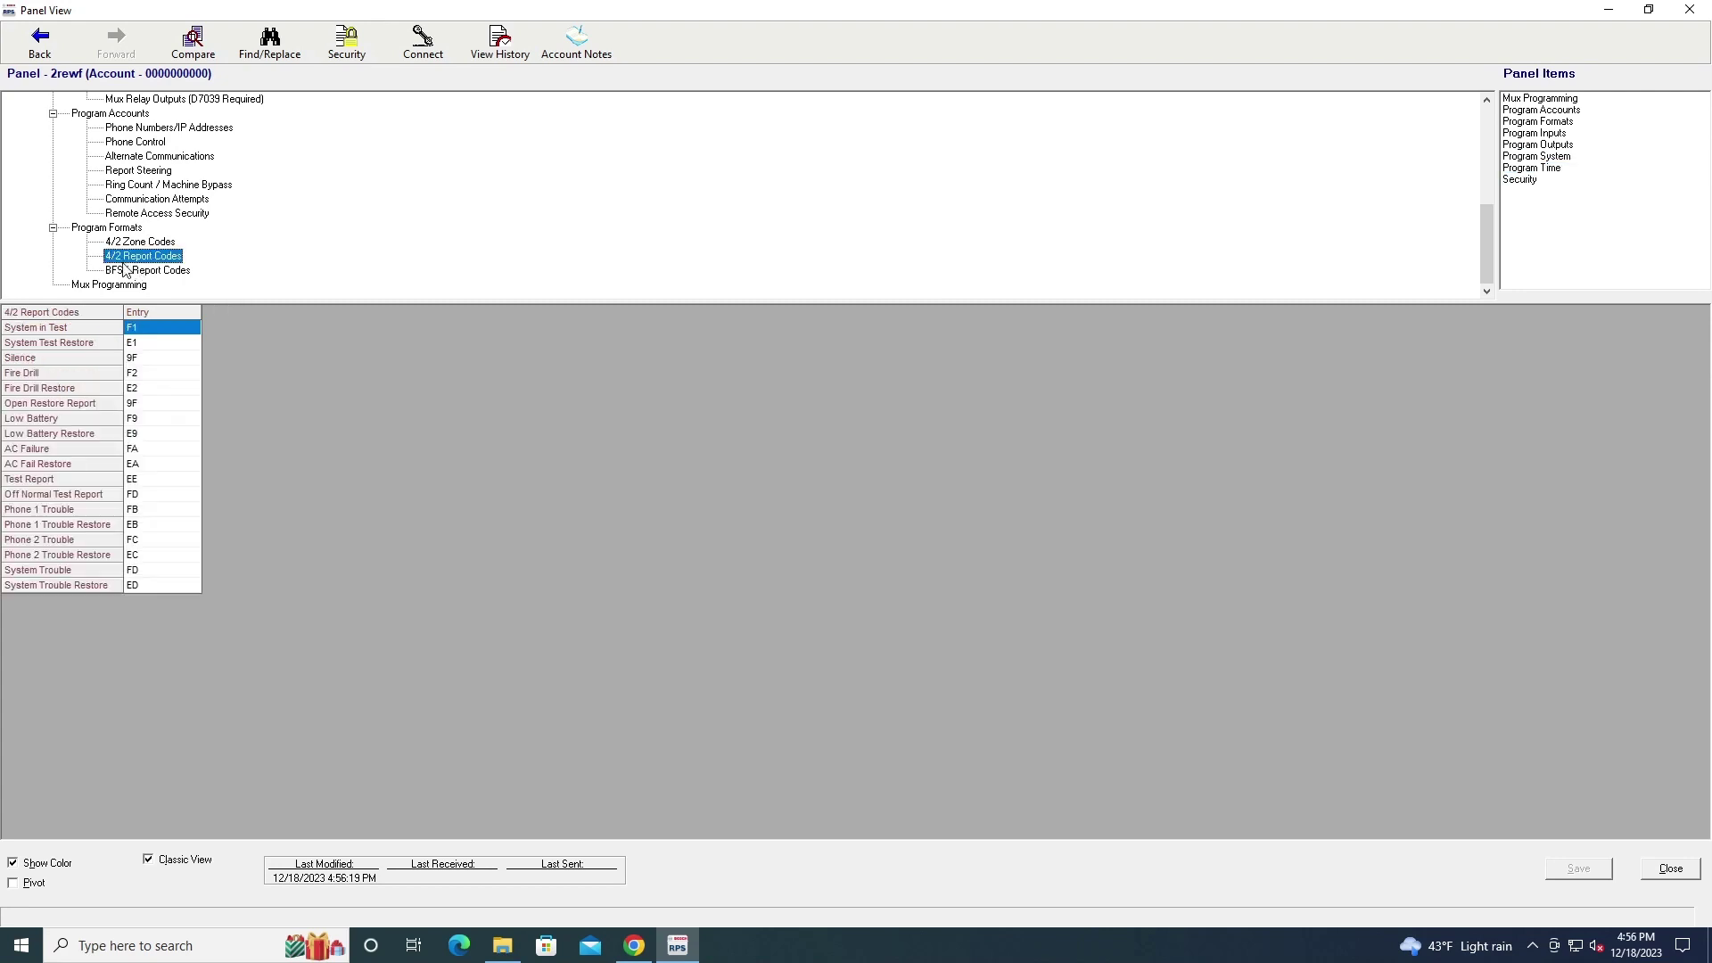
left_click(164, 272)
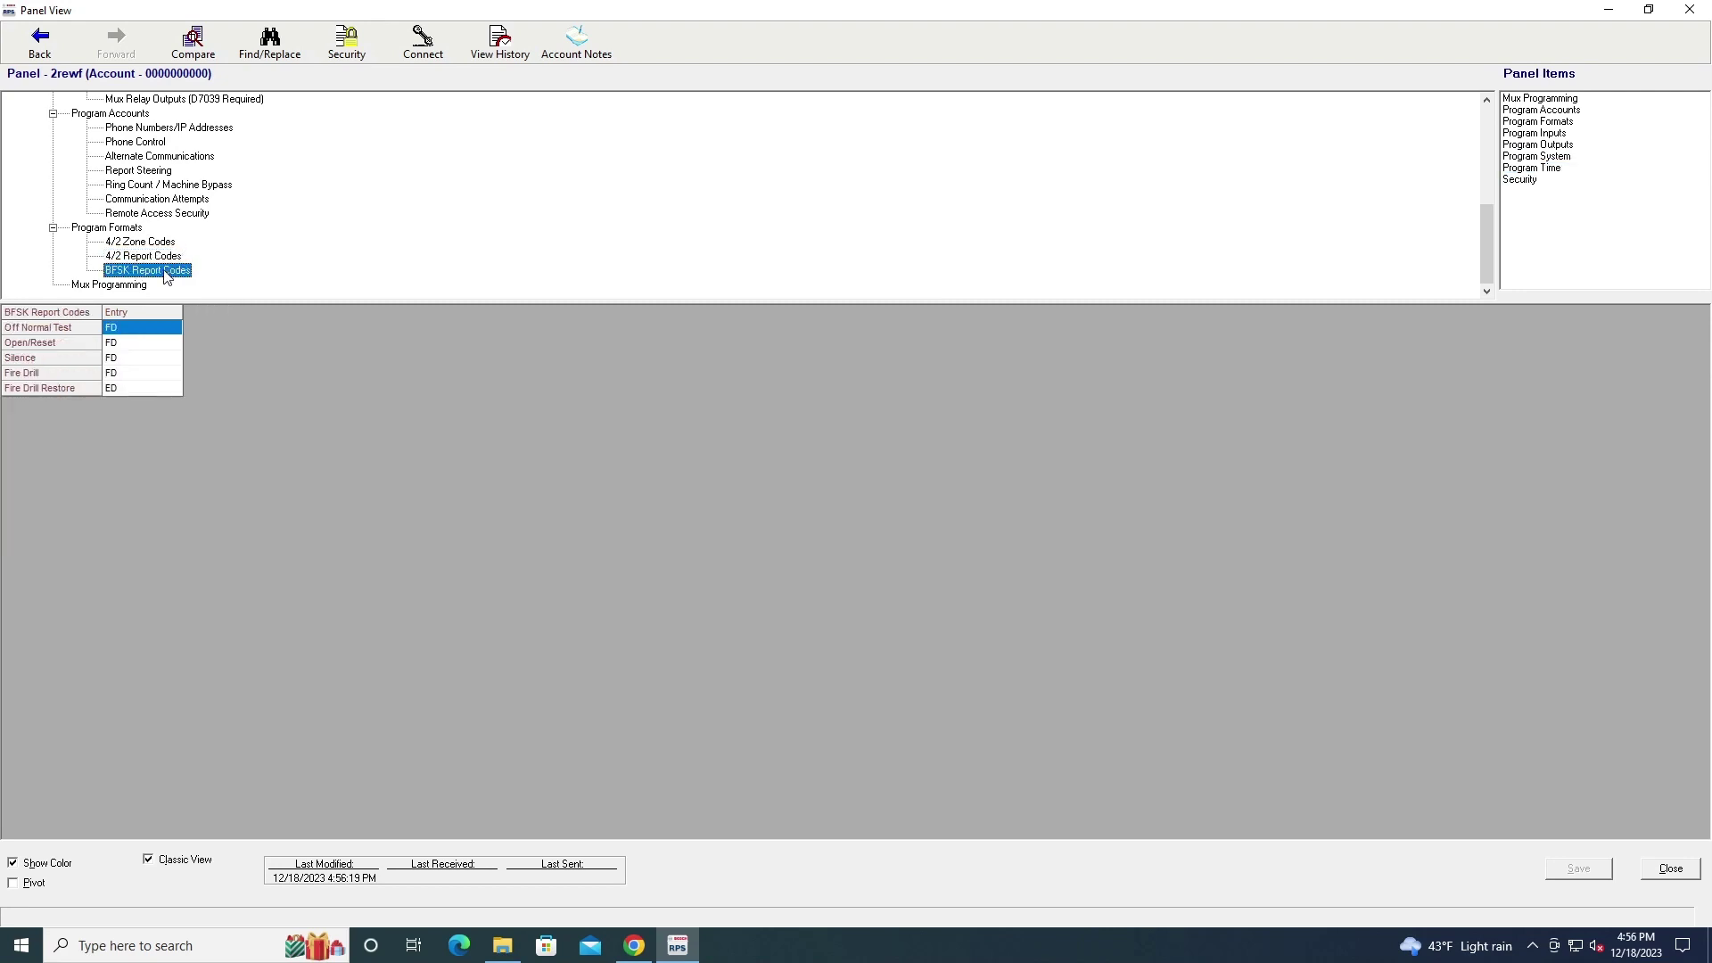
left_click(165, 256)
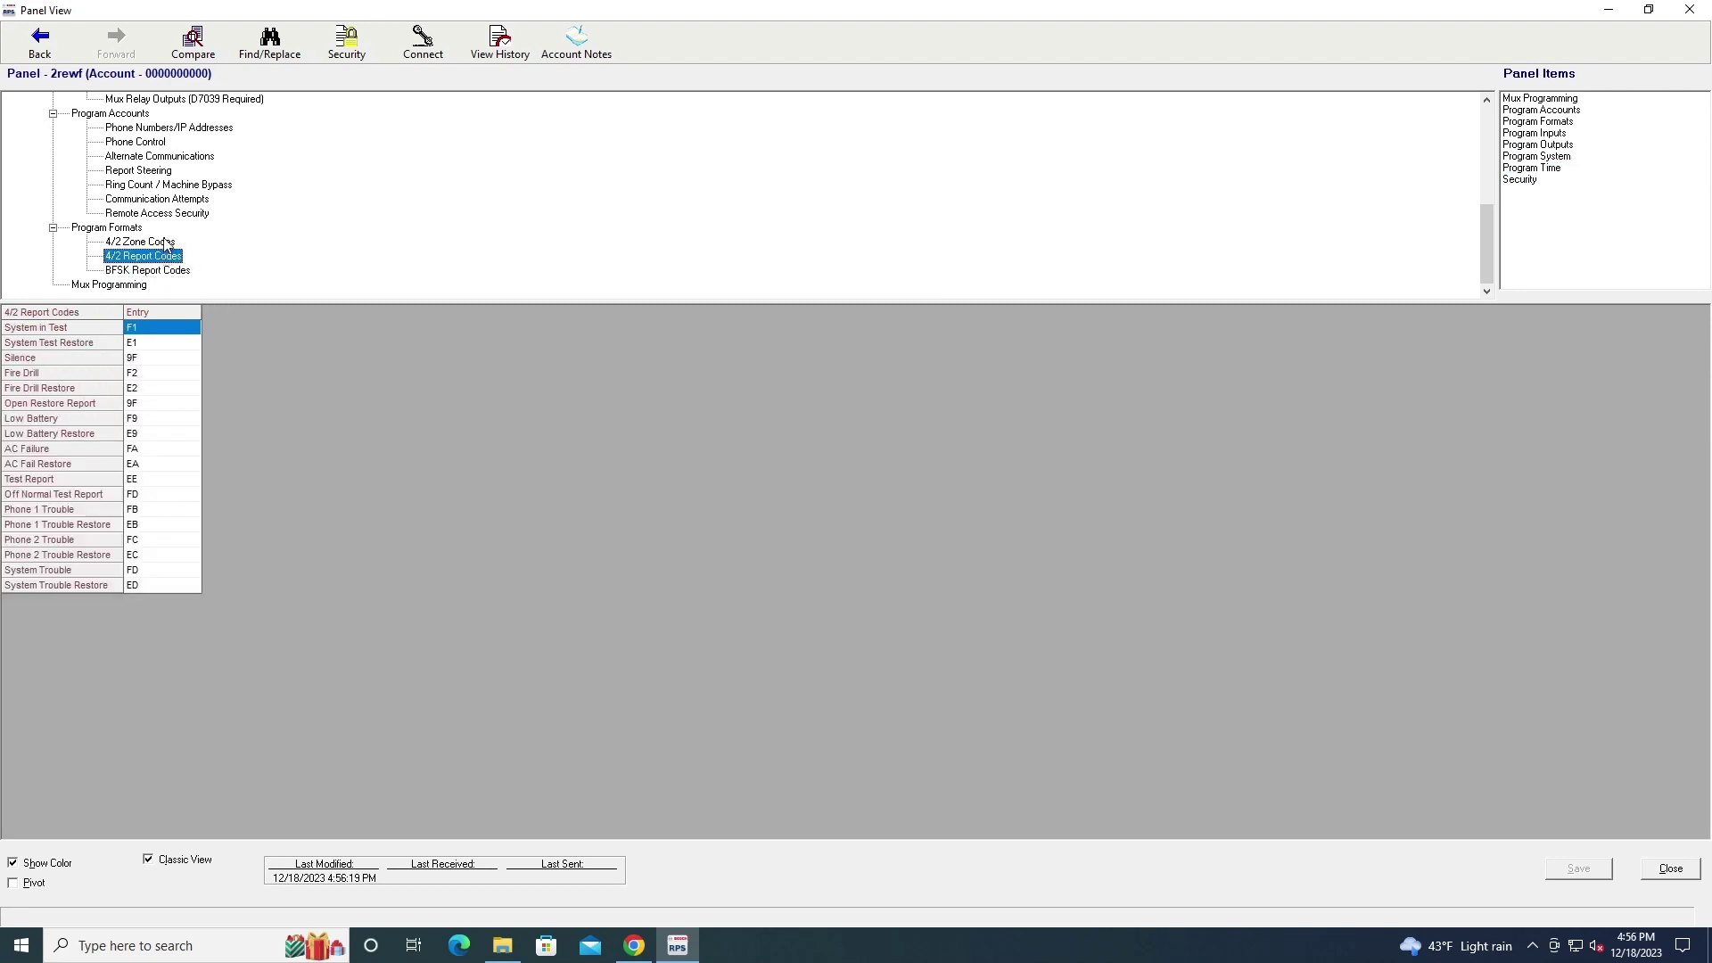
left_click(165, 243)
Check Mux Points 9-72, Users 16-99, Program System, and NAC and RNAC Outputs, all Steady
scroll(313, 199, "up", 10)
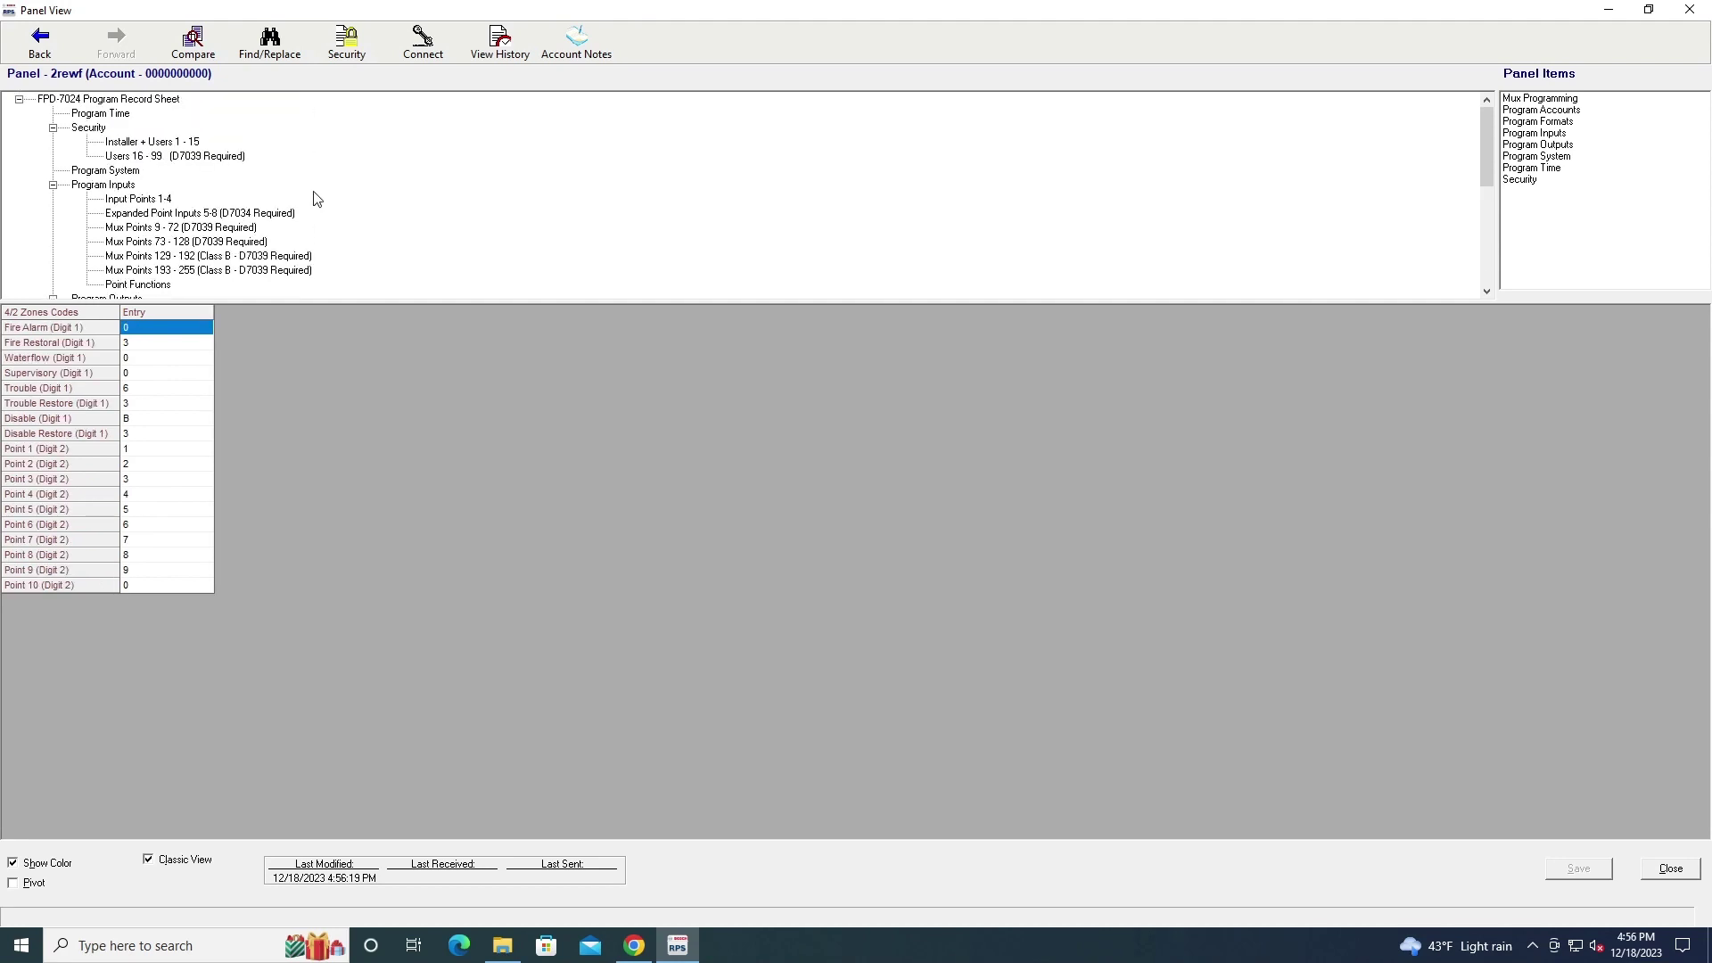
left_click(165, 234)
left_click(126, 159)
left_click(113, 172)
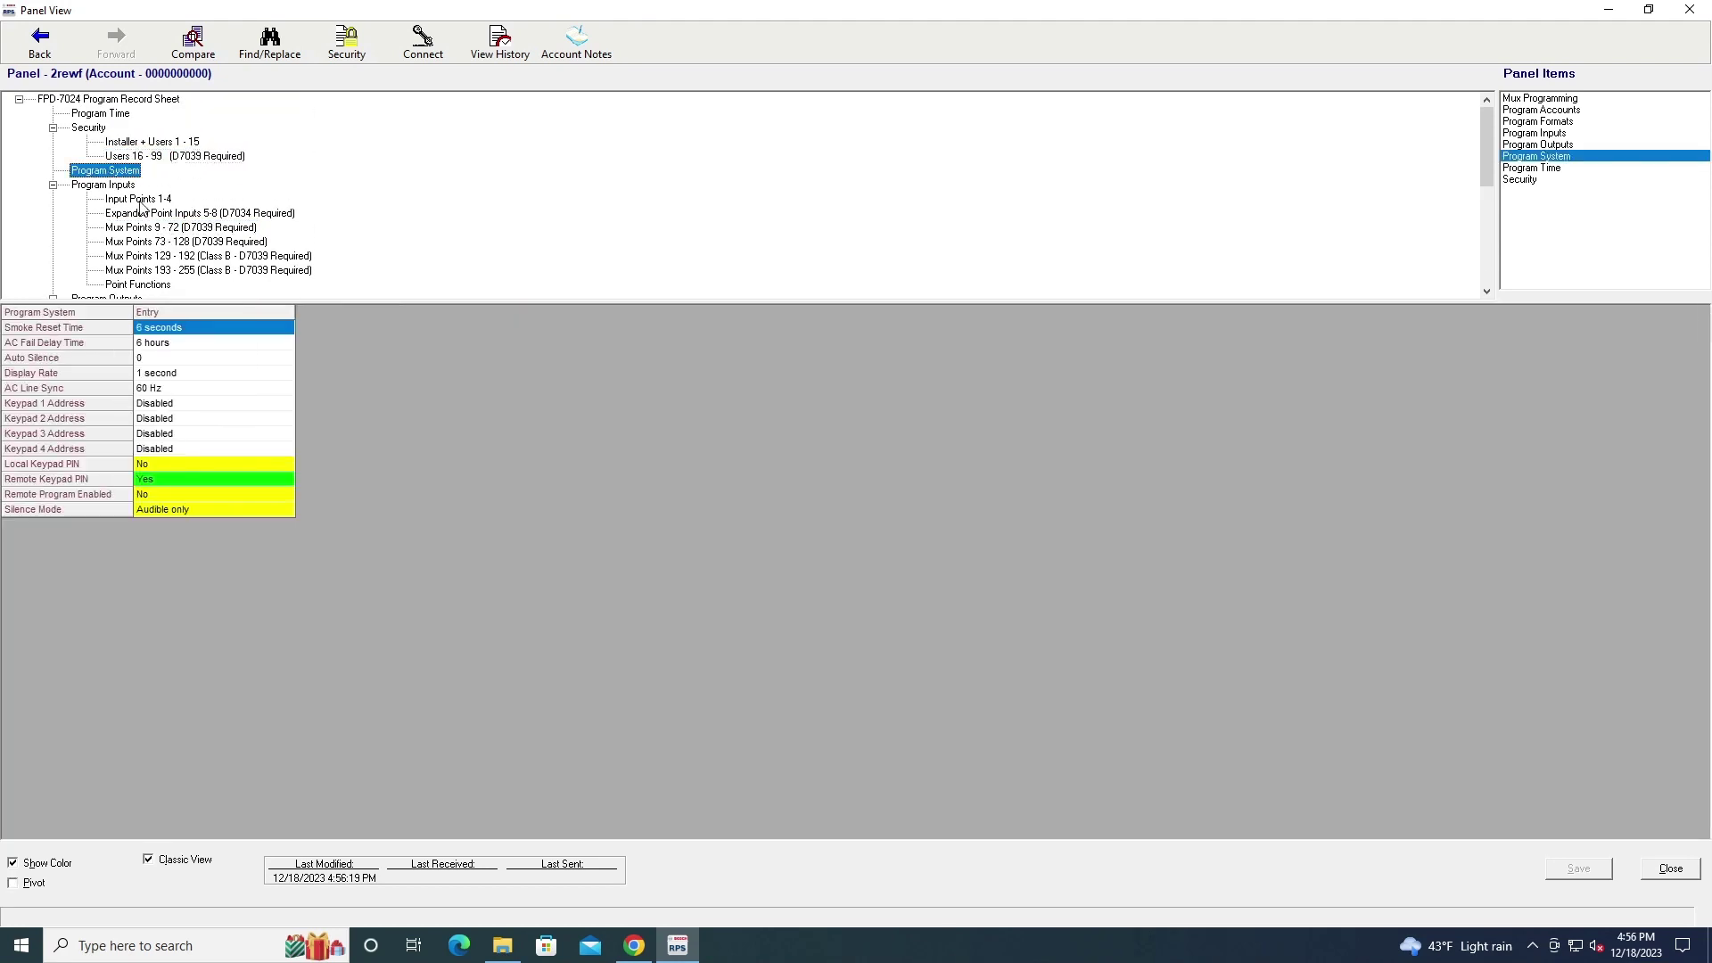
scroll(189, 258, "down", 1)
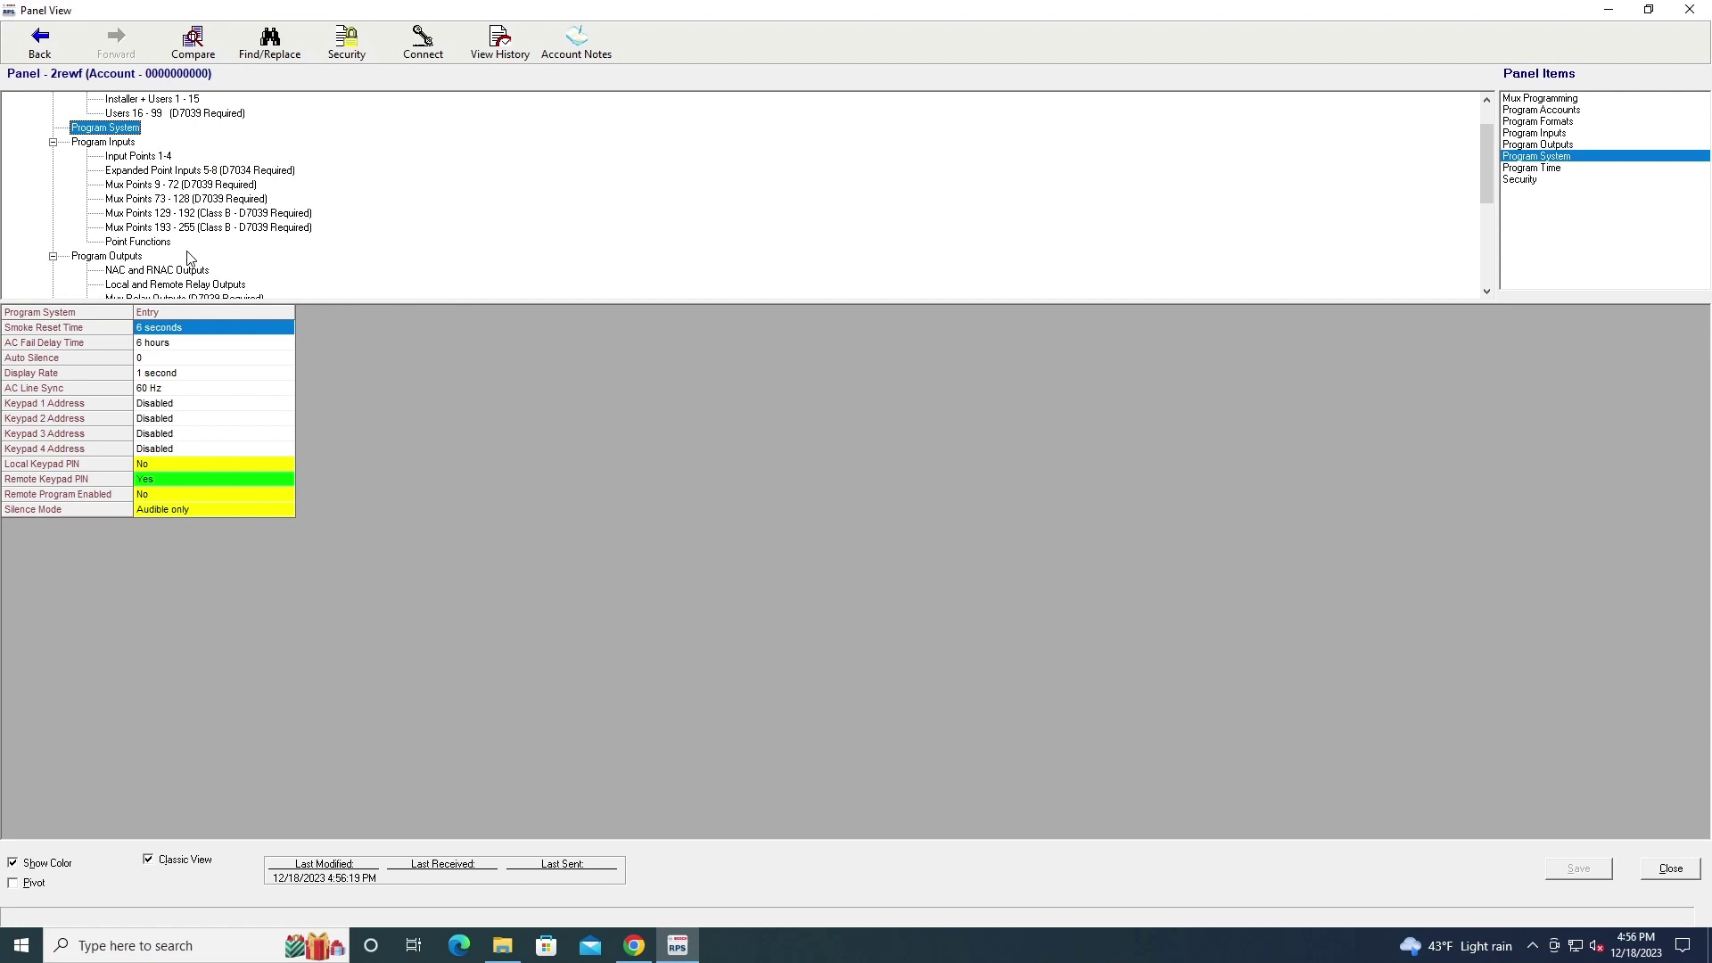
left_click(183, 270)
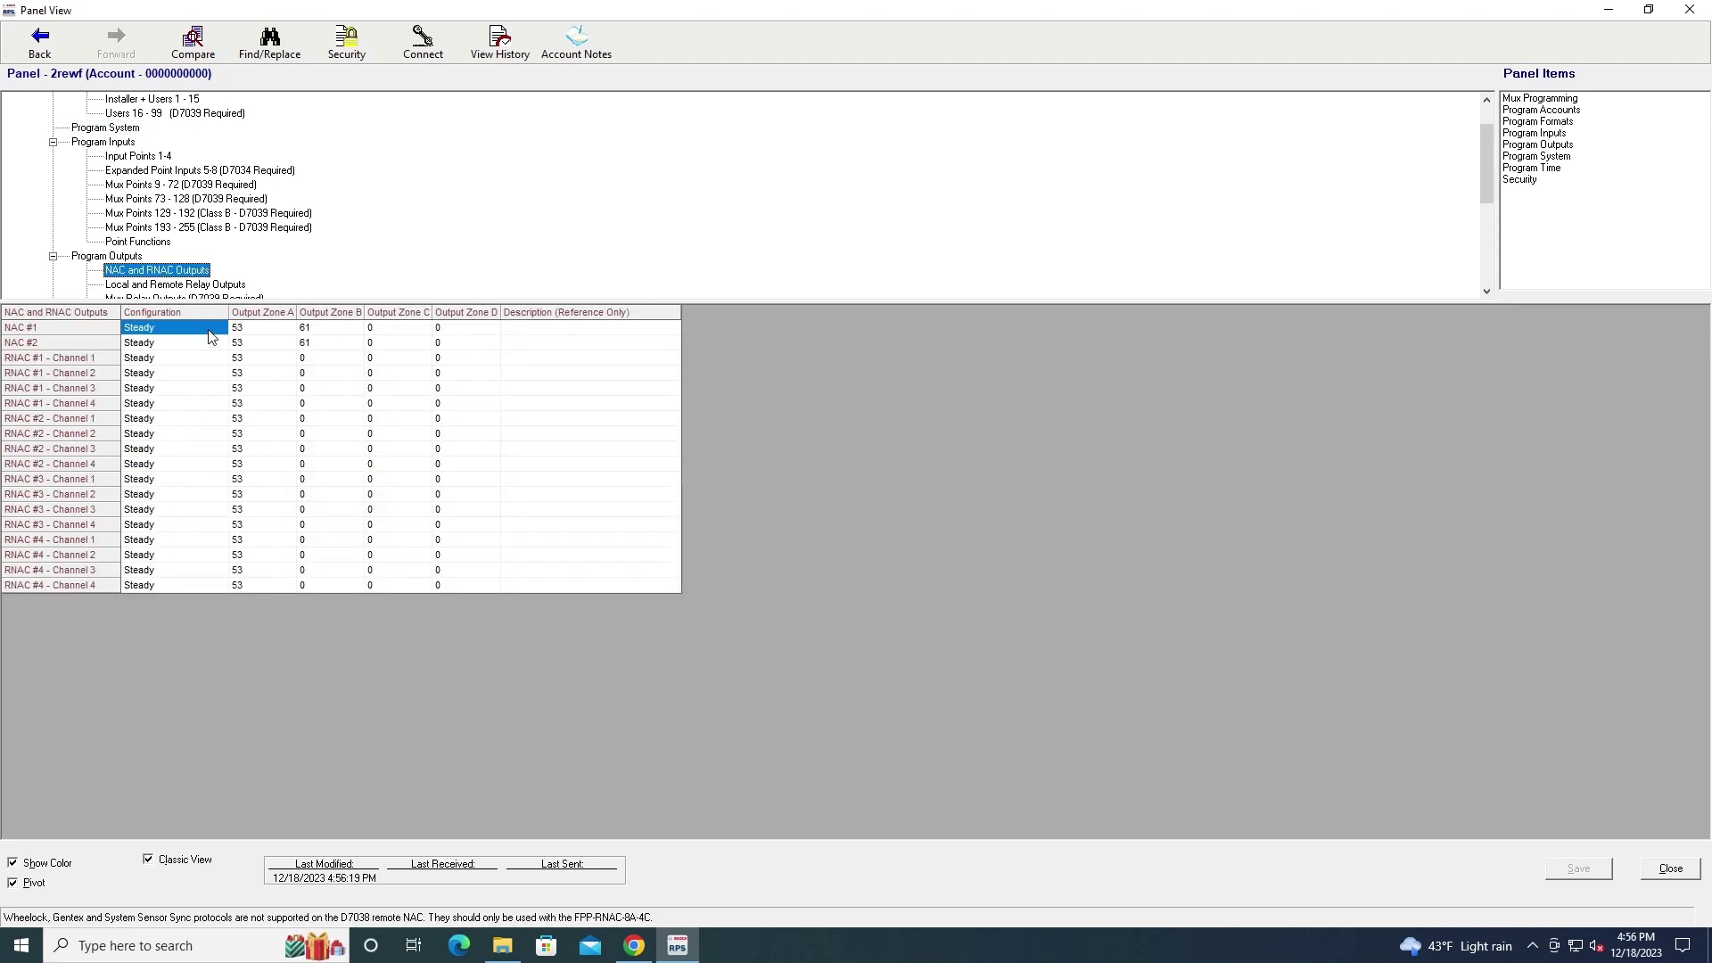
double_click(194, 331)
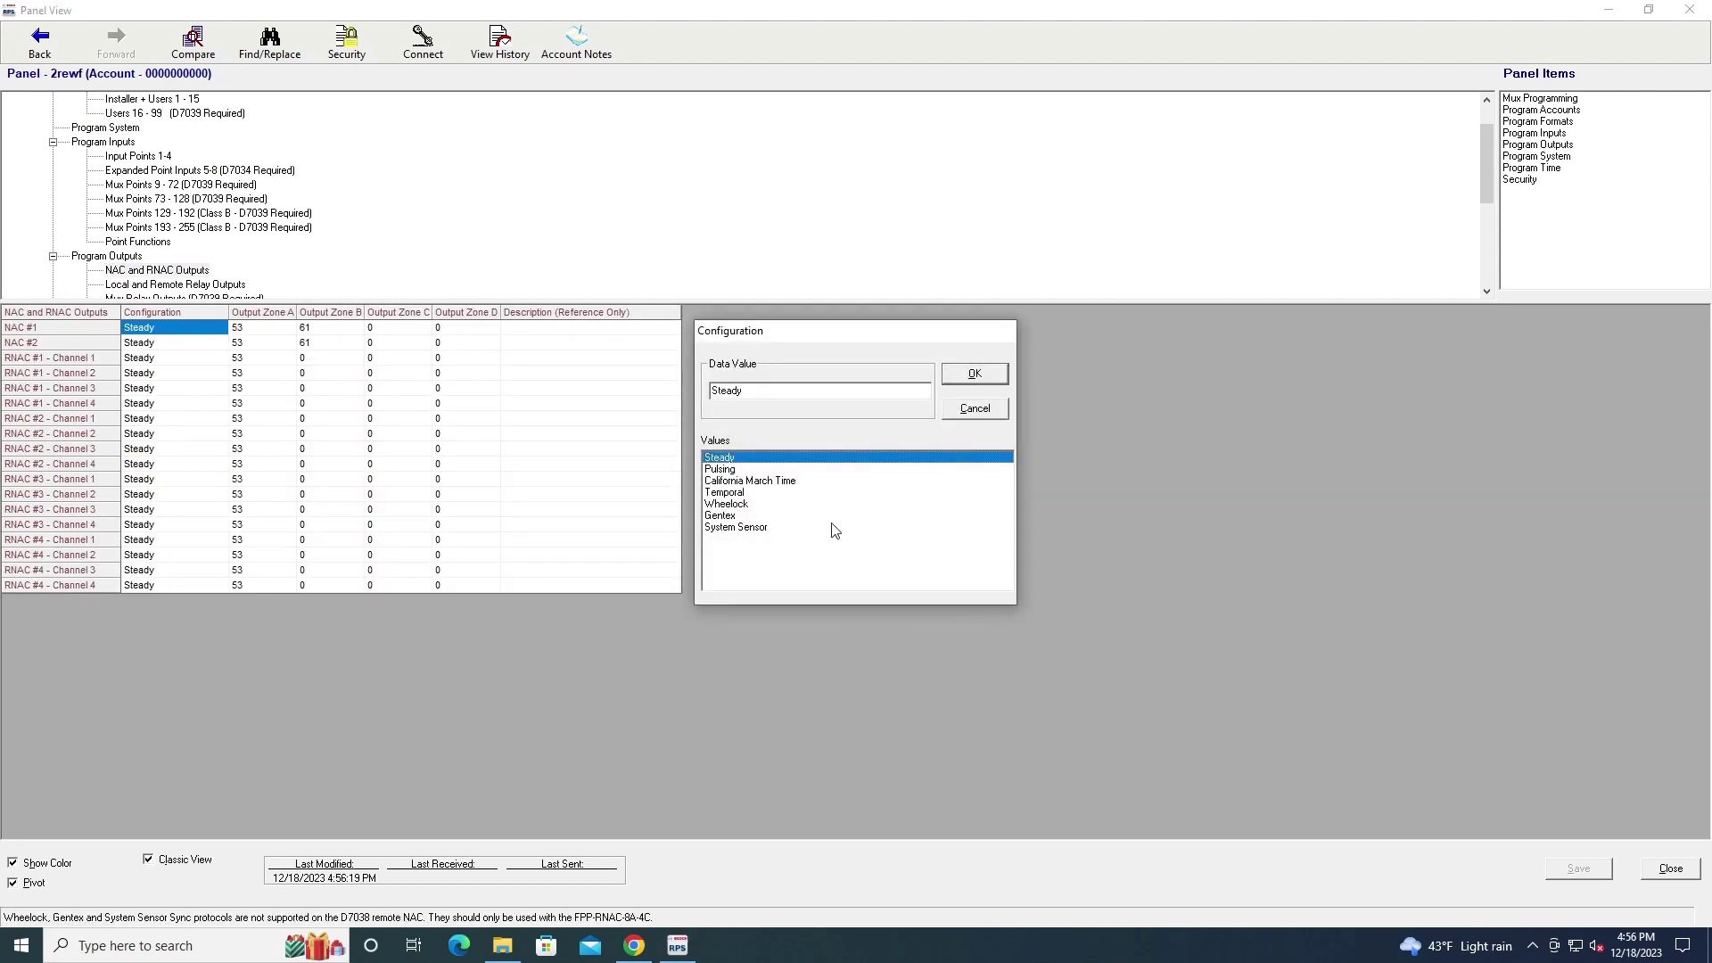
left_click(957, 411)
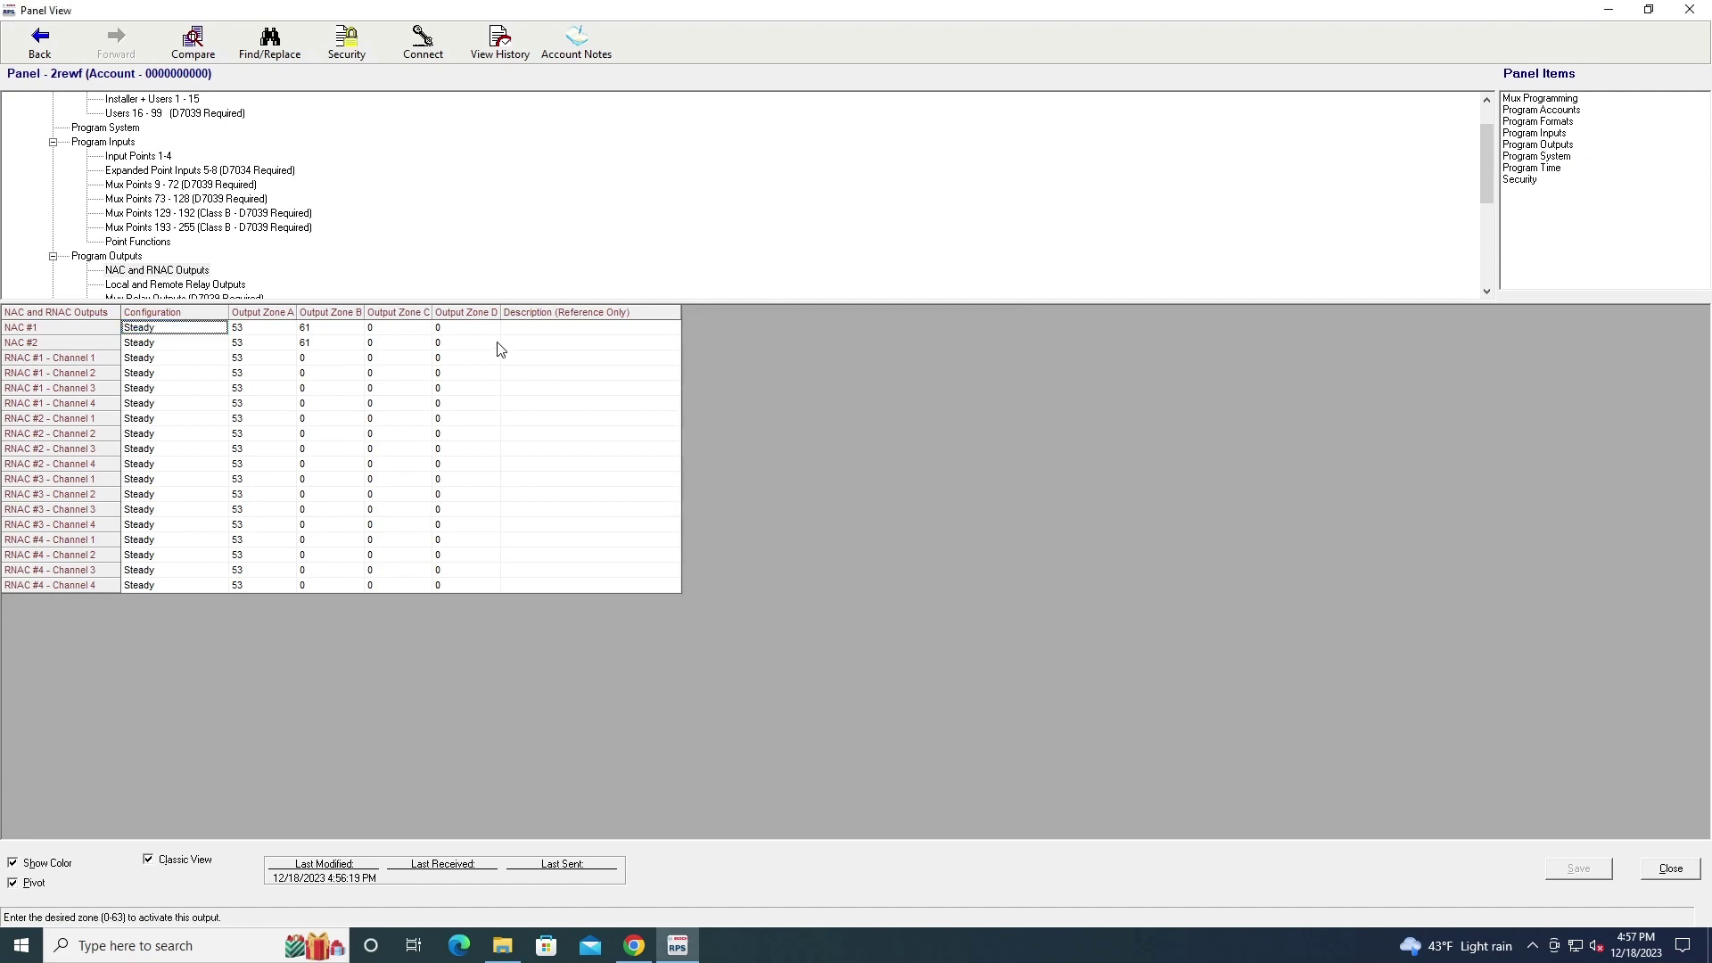
scroll(283, 249, "down", 1)
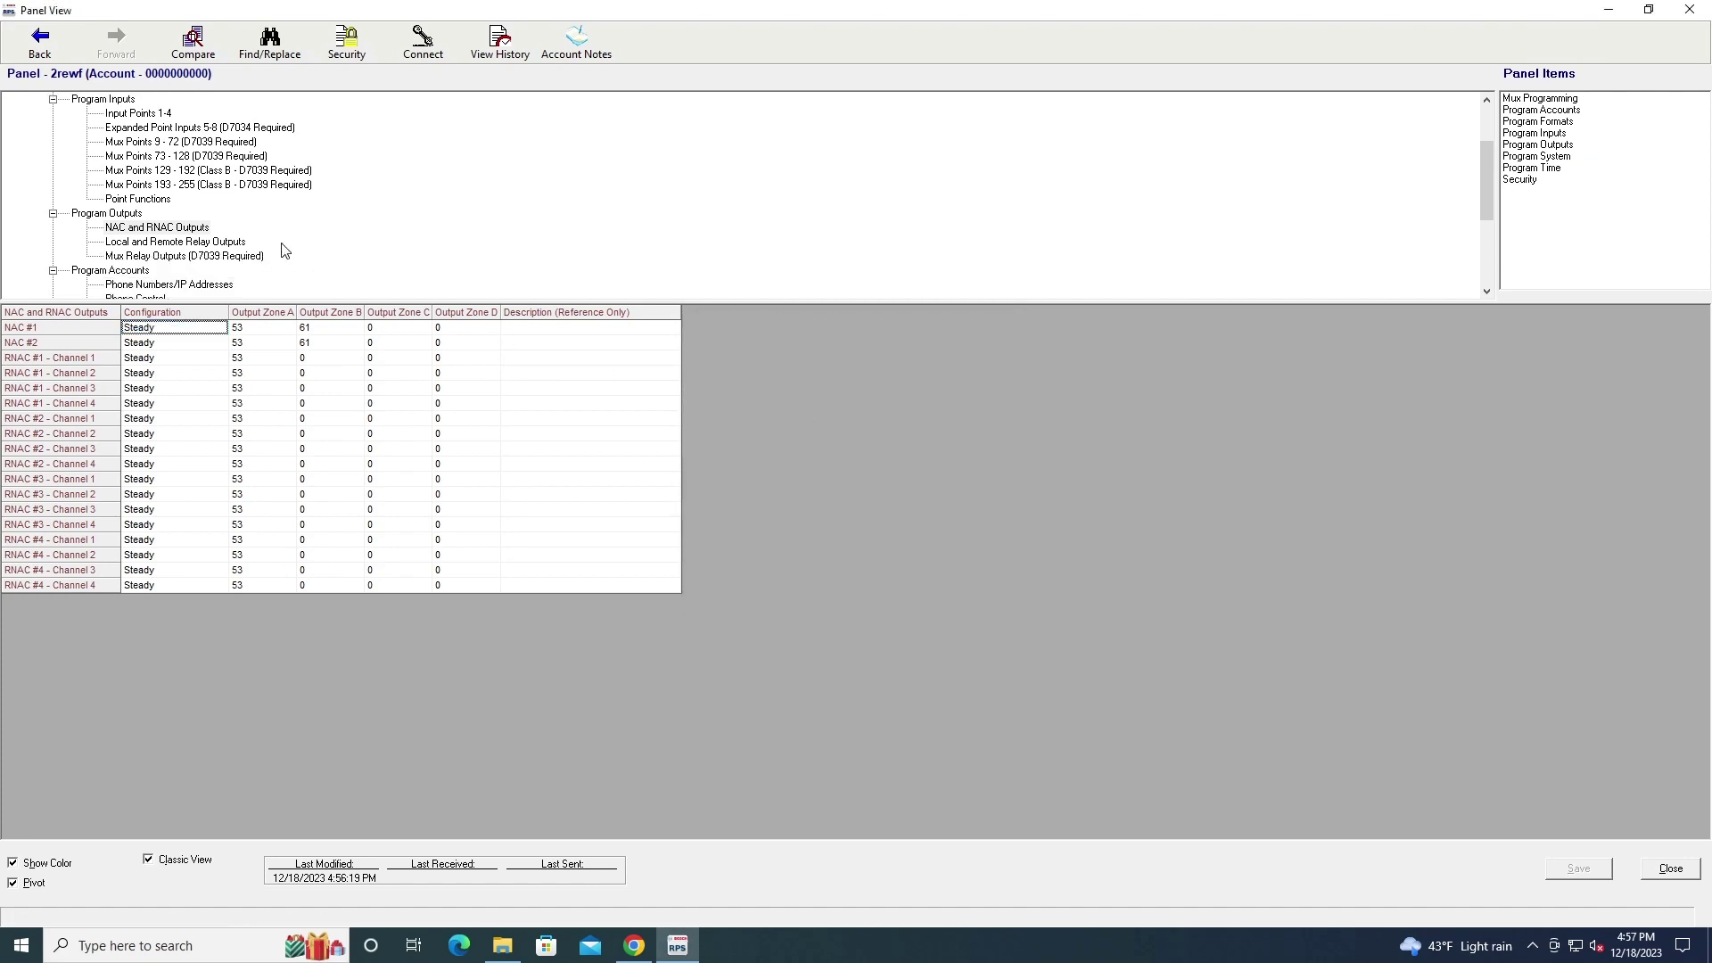
left_click(183, 256)
left_click(188, 242)
left_click(185, 231)
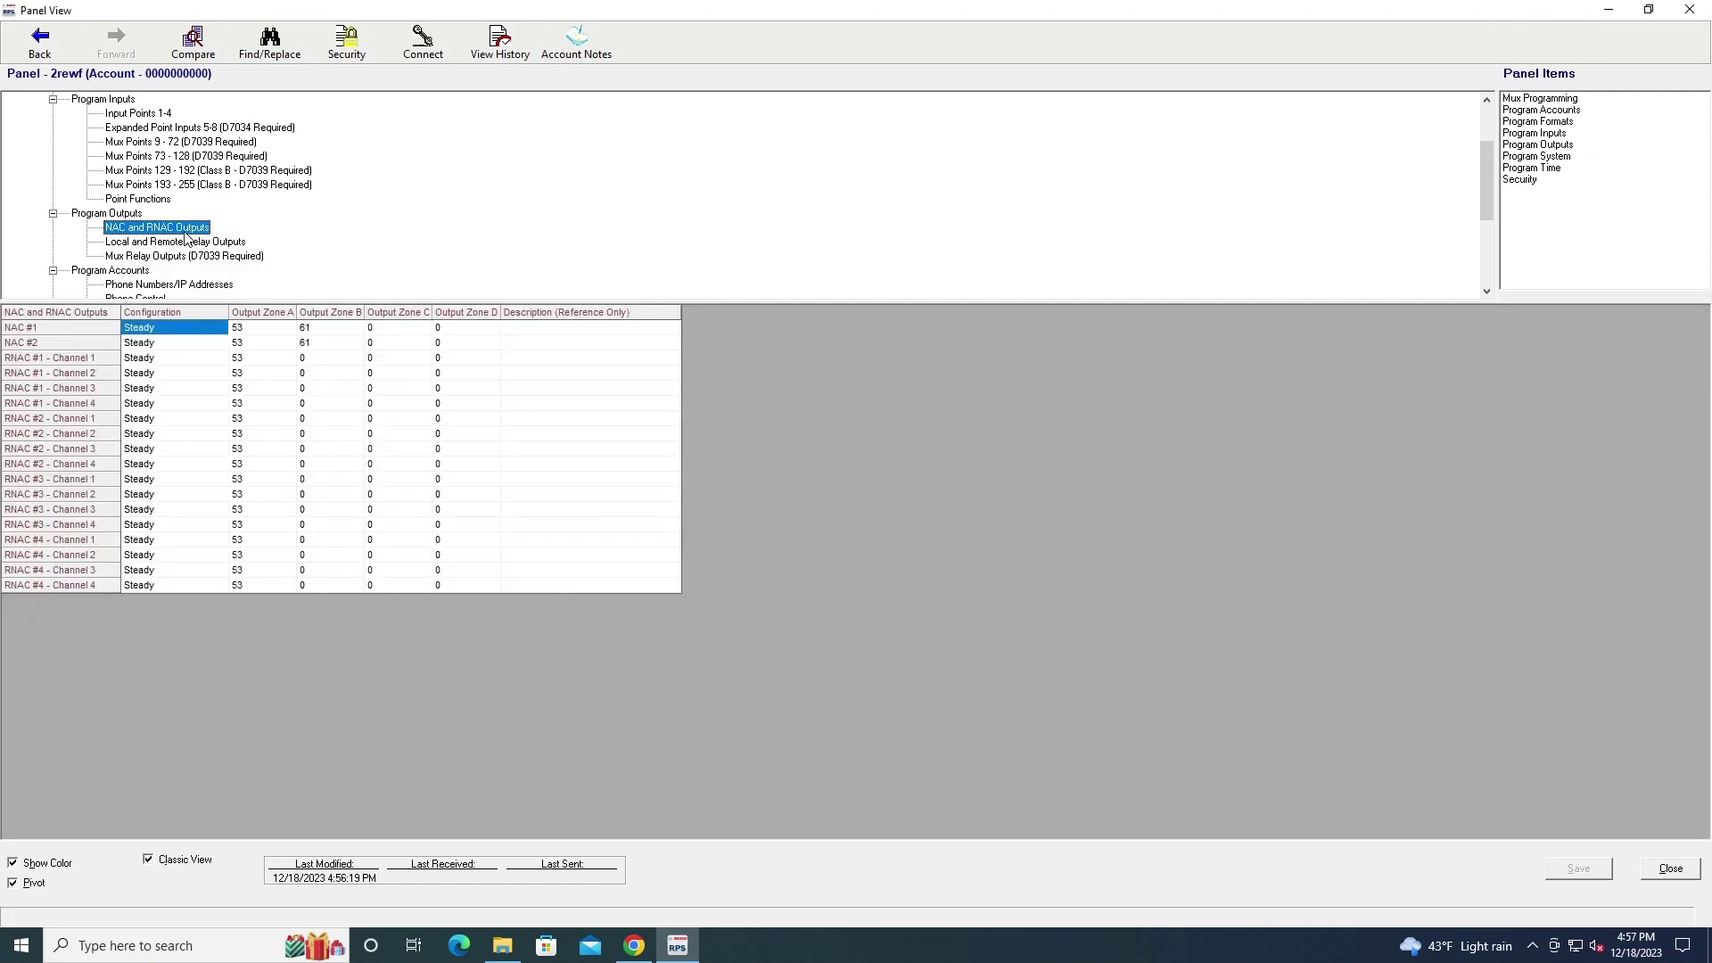
scroll(186, 236, "down", 4)
scroll(184, 235, "up", 6)
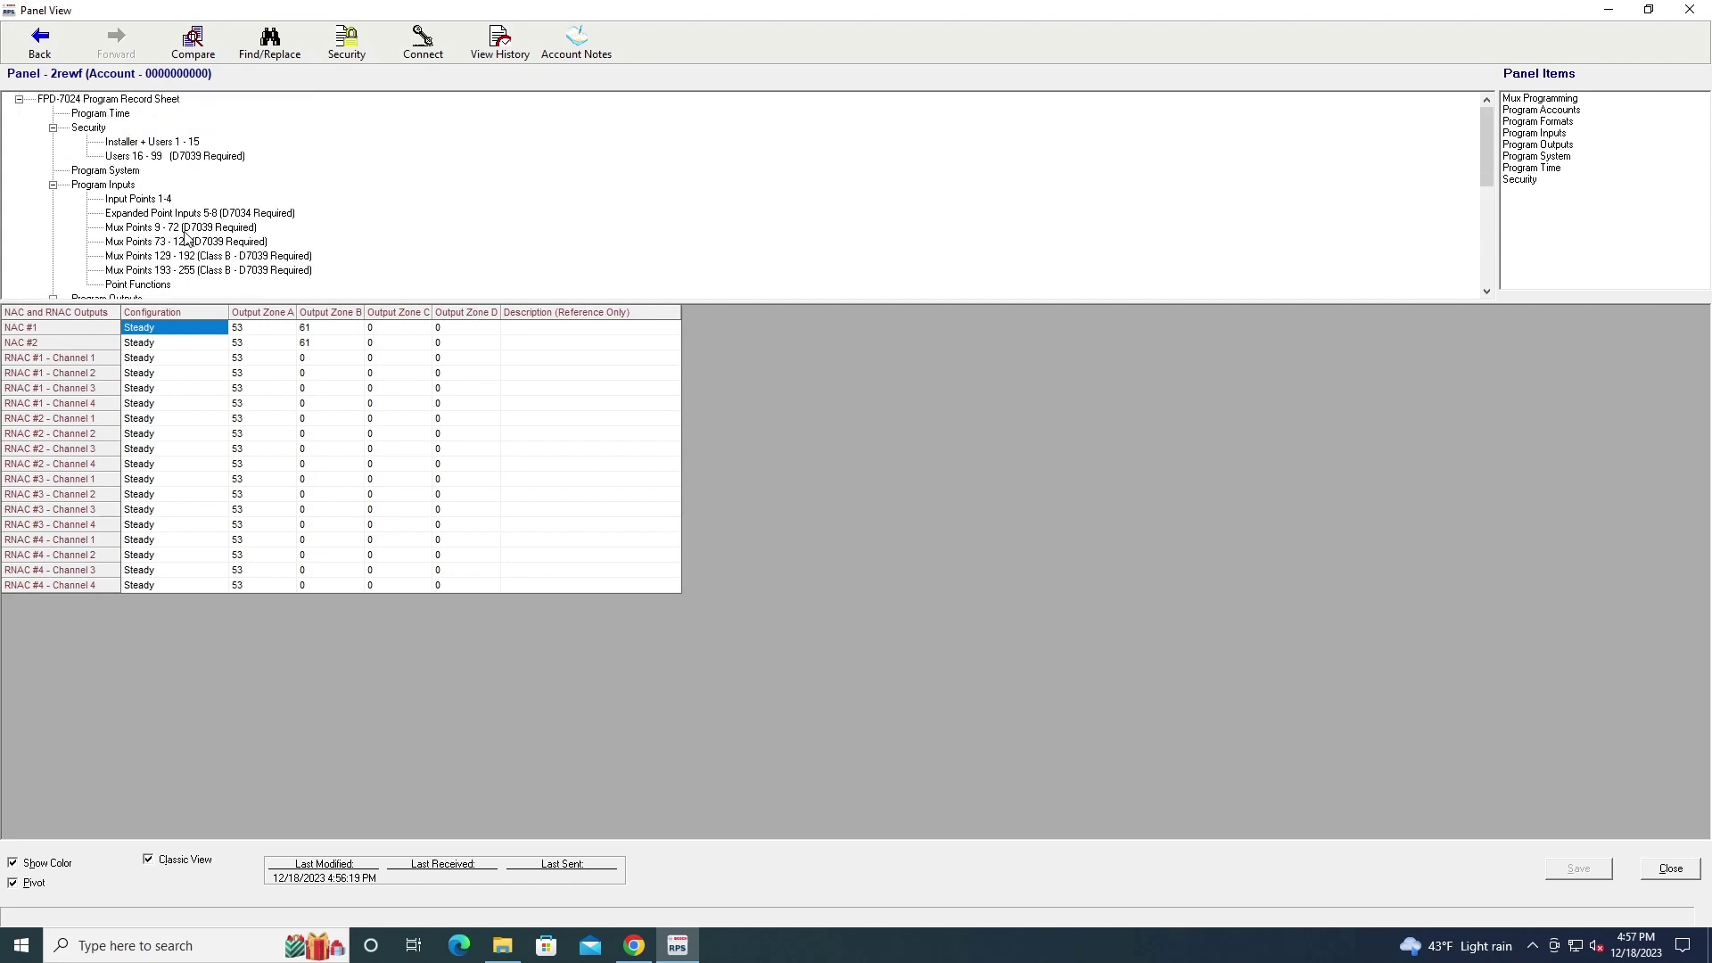
left_click(185, 230)
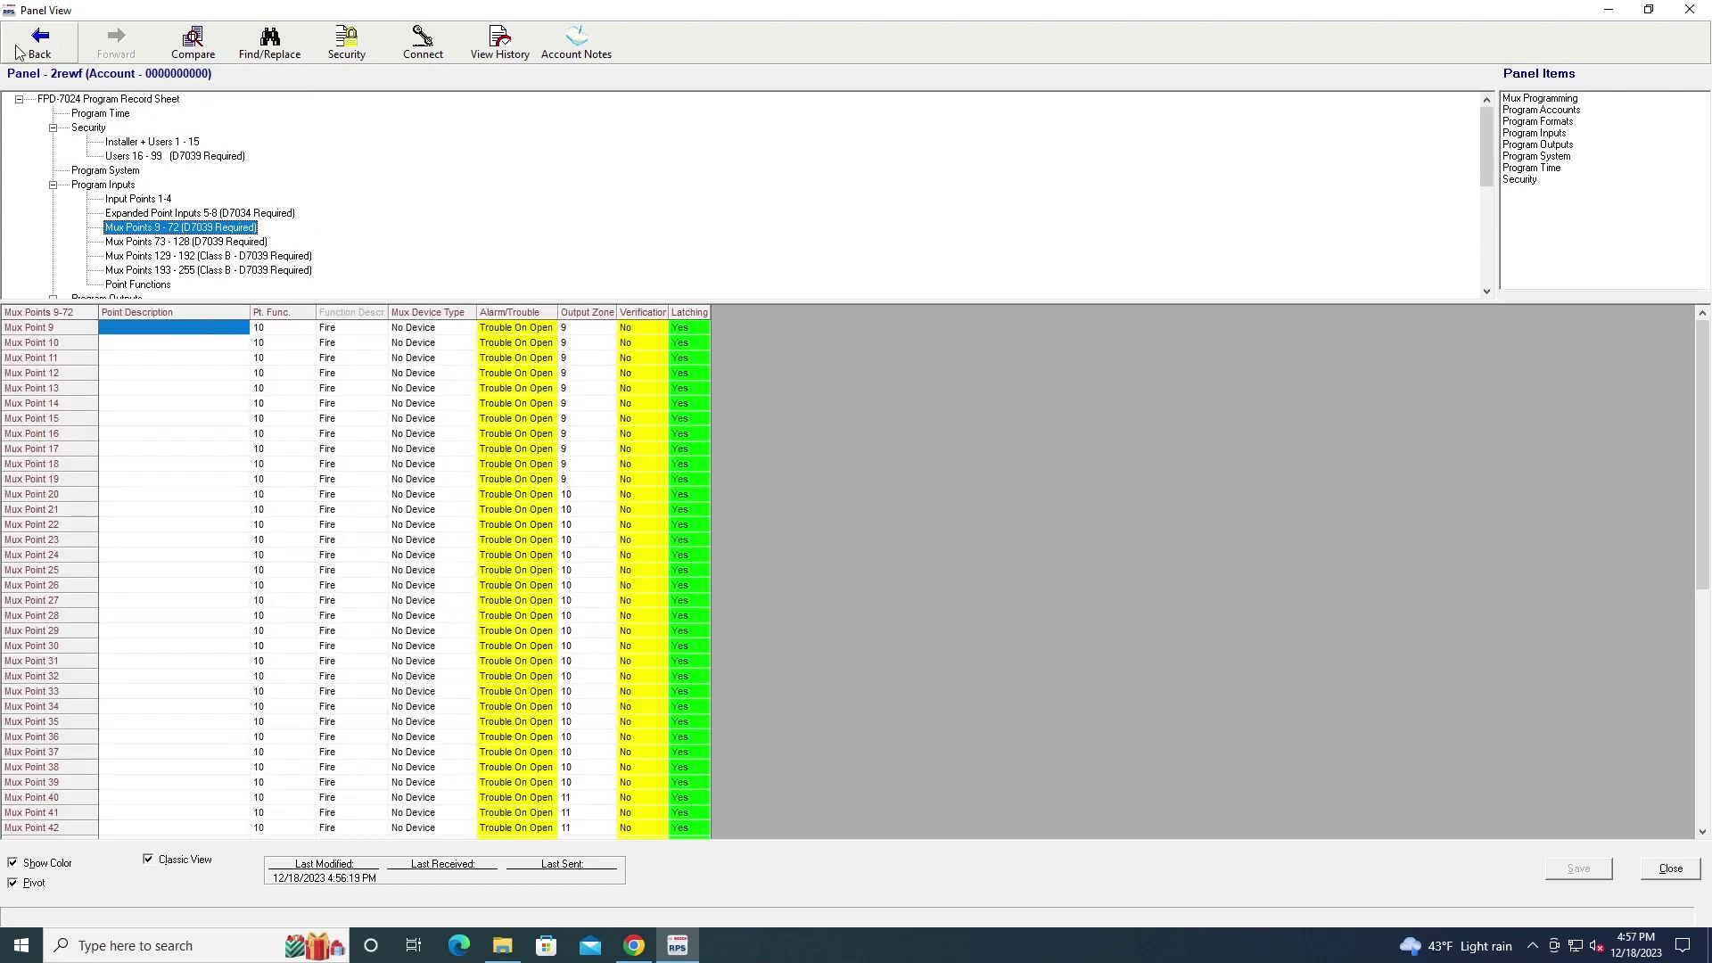
left_click(38, 44)
Close the FPD-7024 view, add a D7412 panel named 'lk' from the D9412/D7412/D7212 family, and open it
left_click(1689, 9)
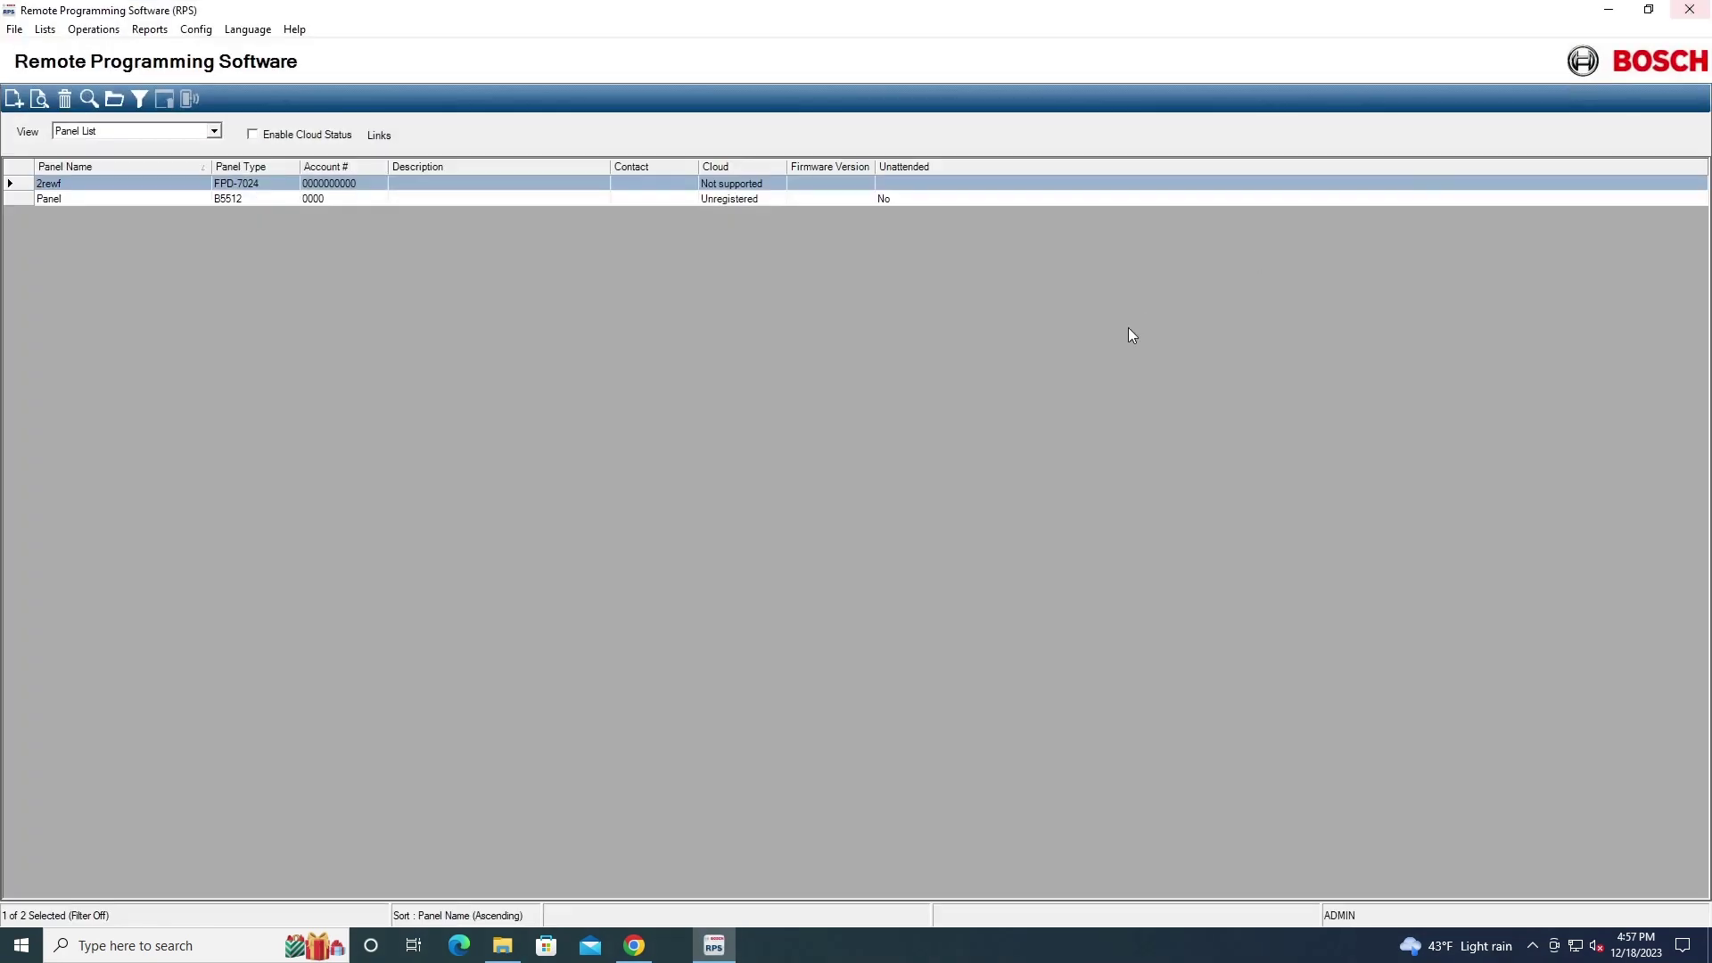
left_click(14, 98)
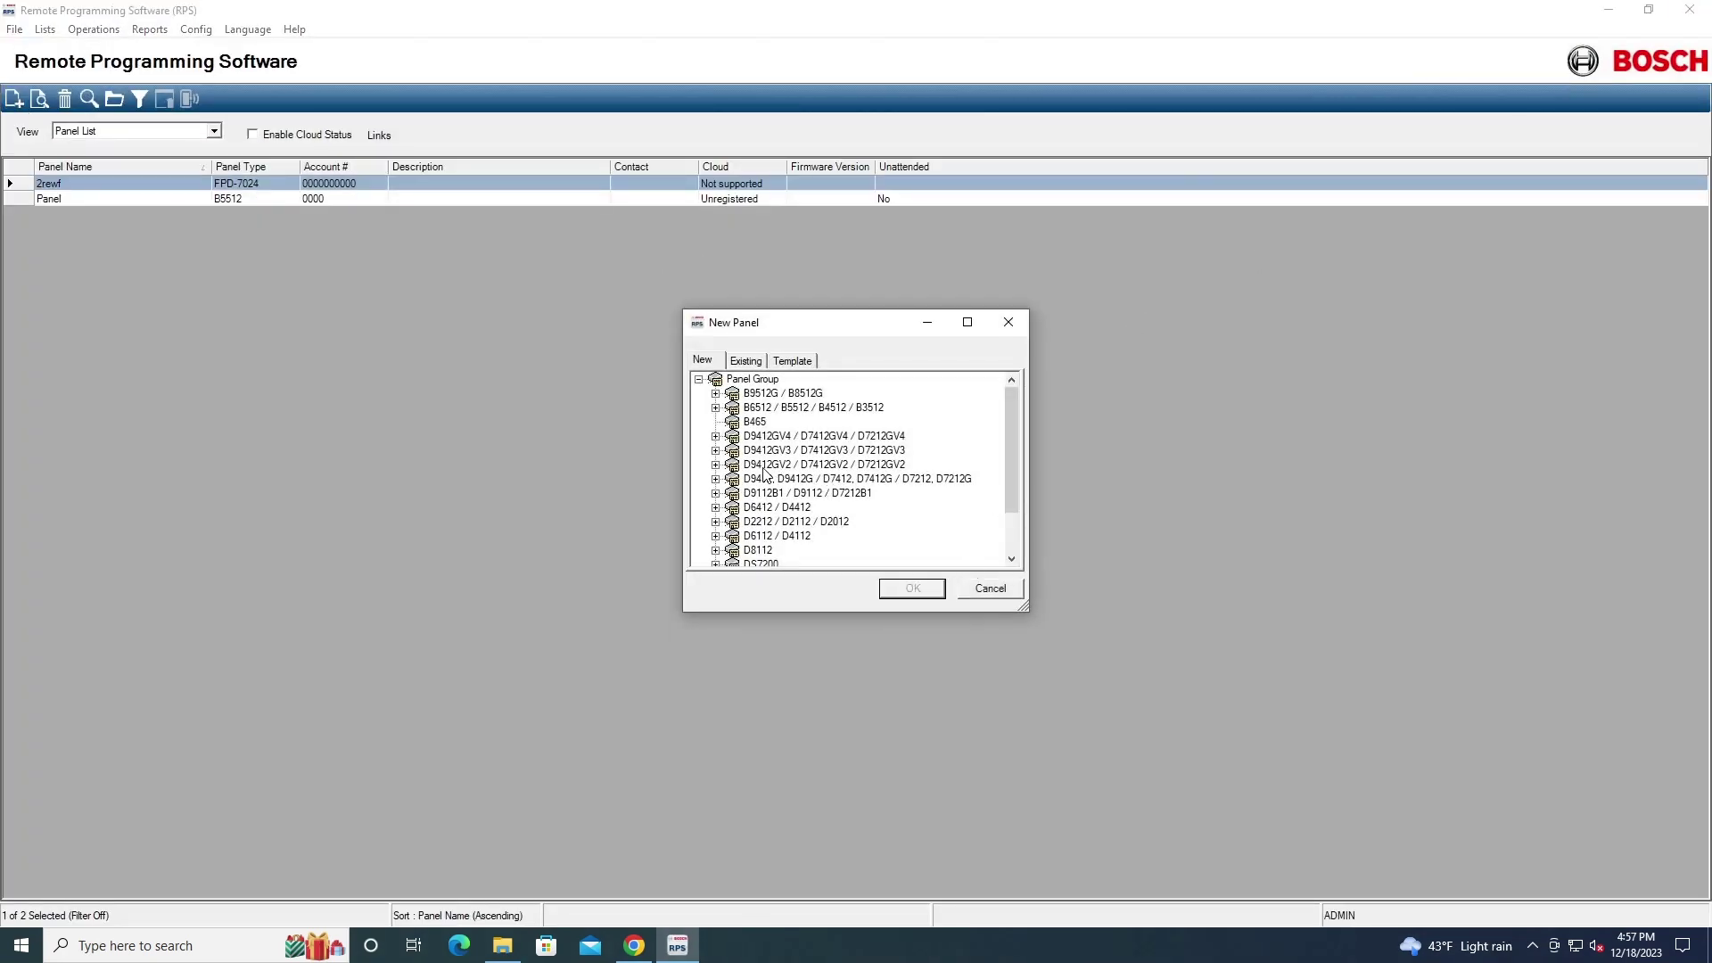
double_click(739, 482)
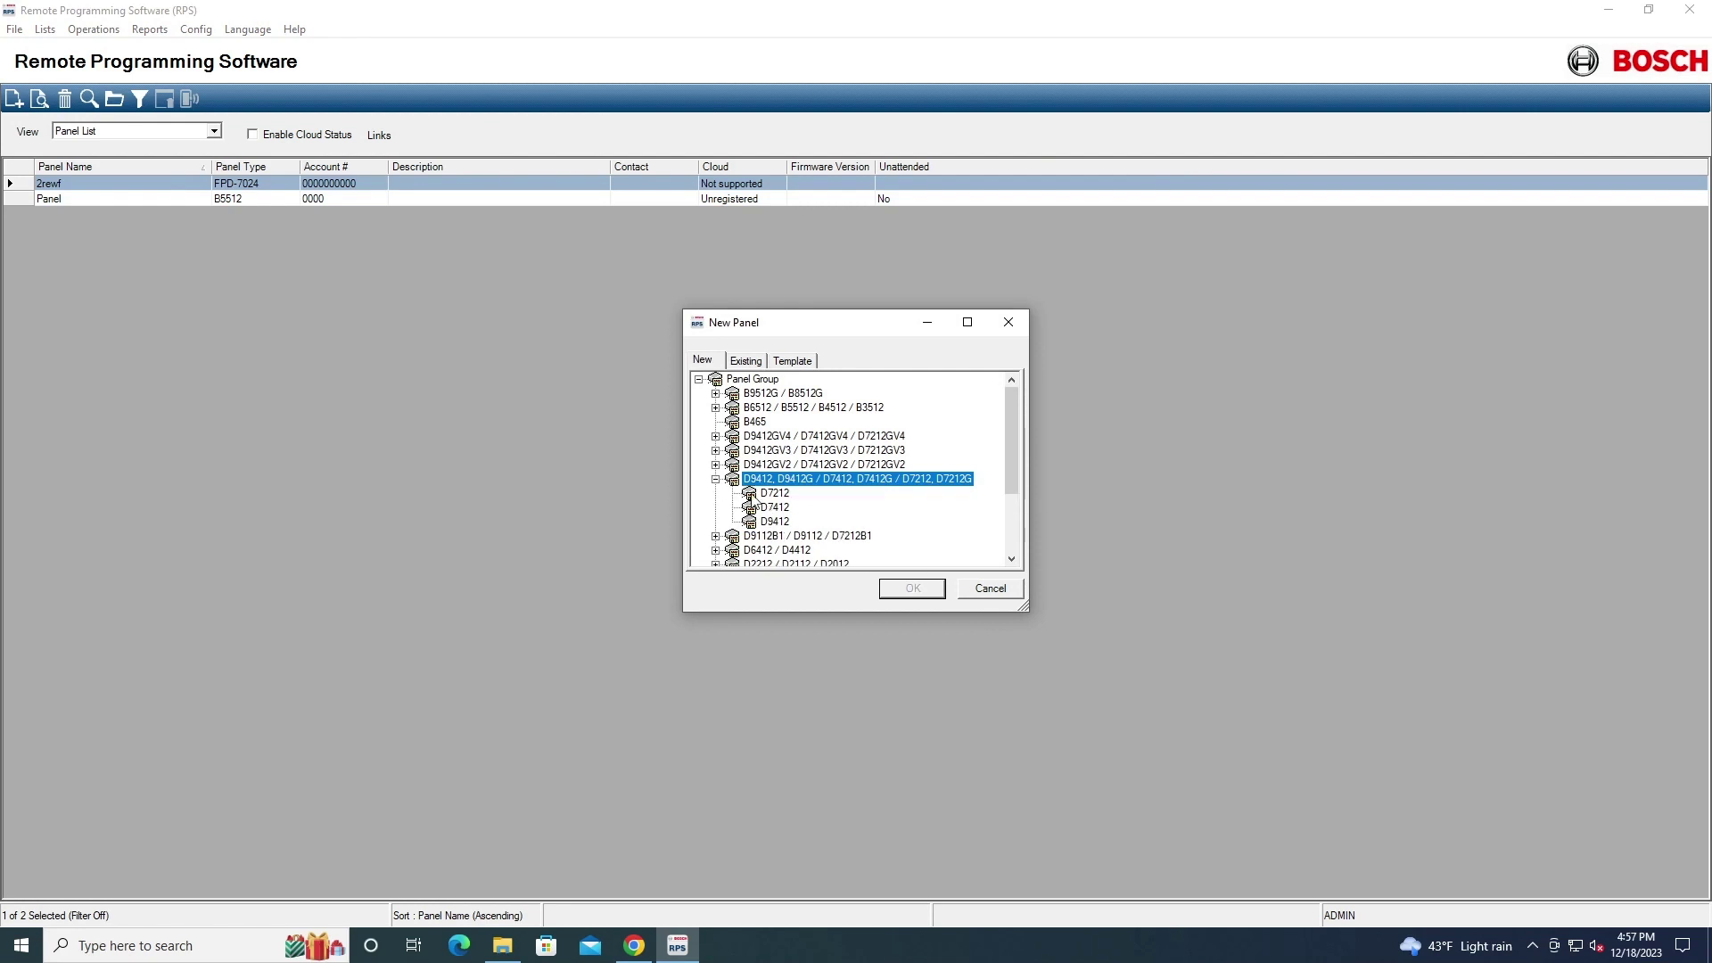
left_click(767, 508)
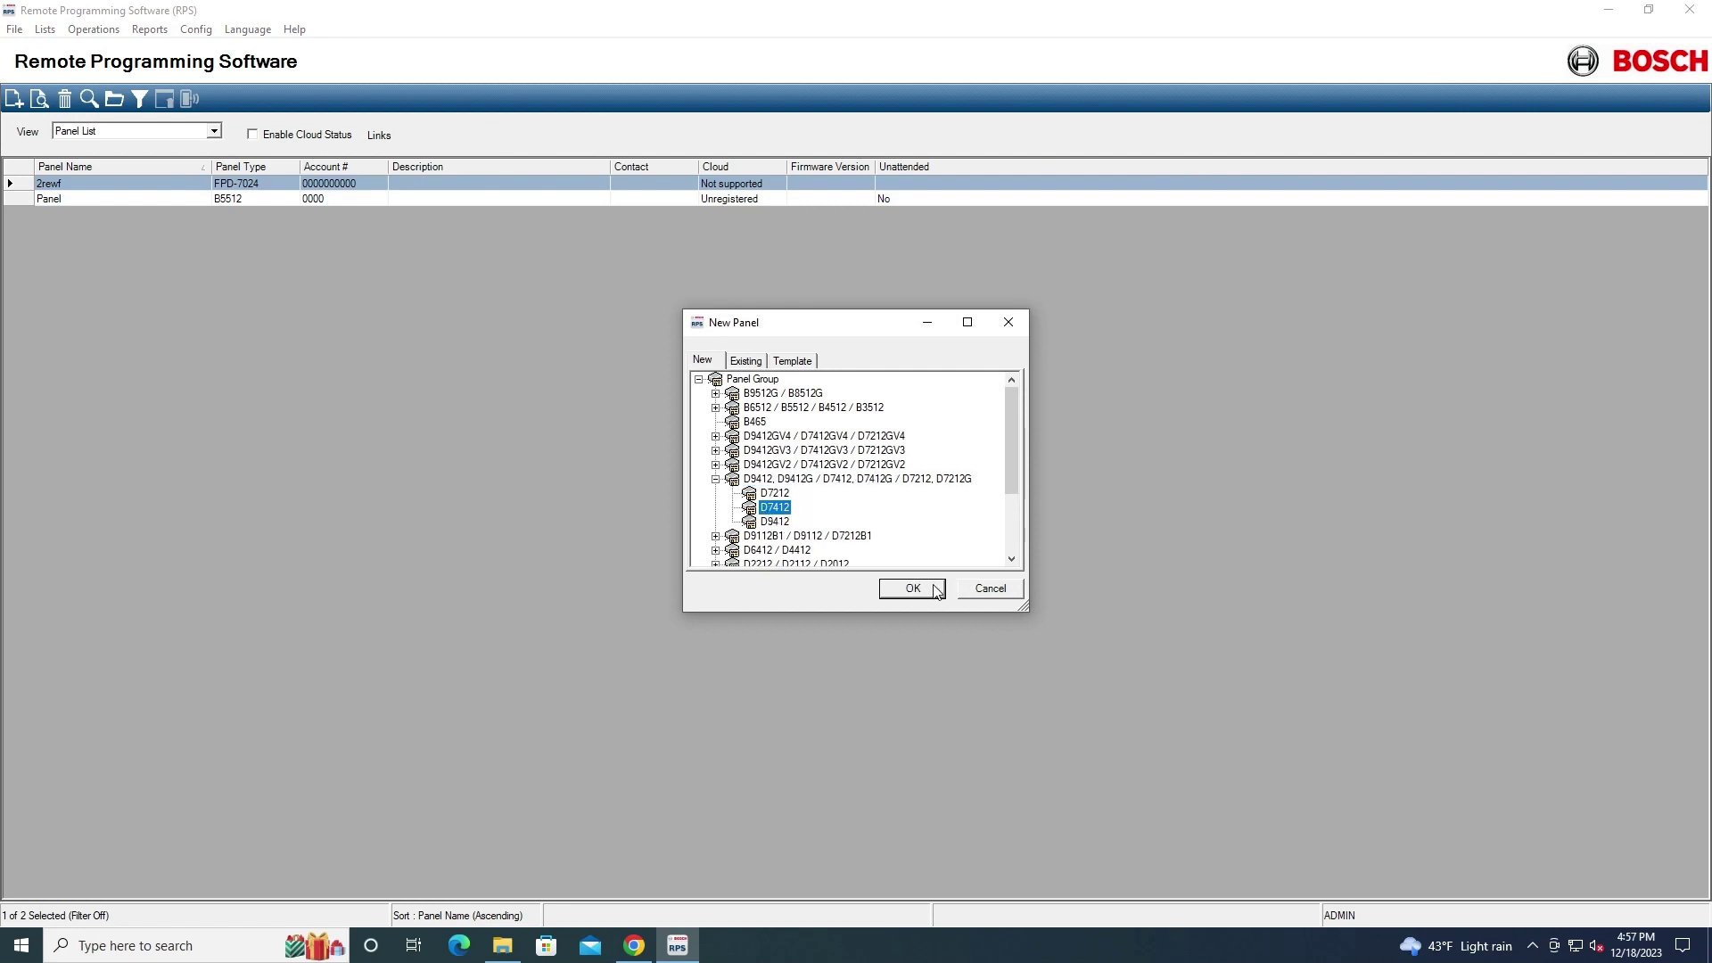
left_click(928, 587)
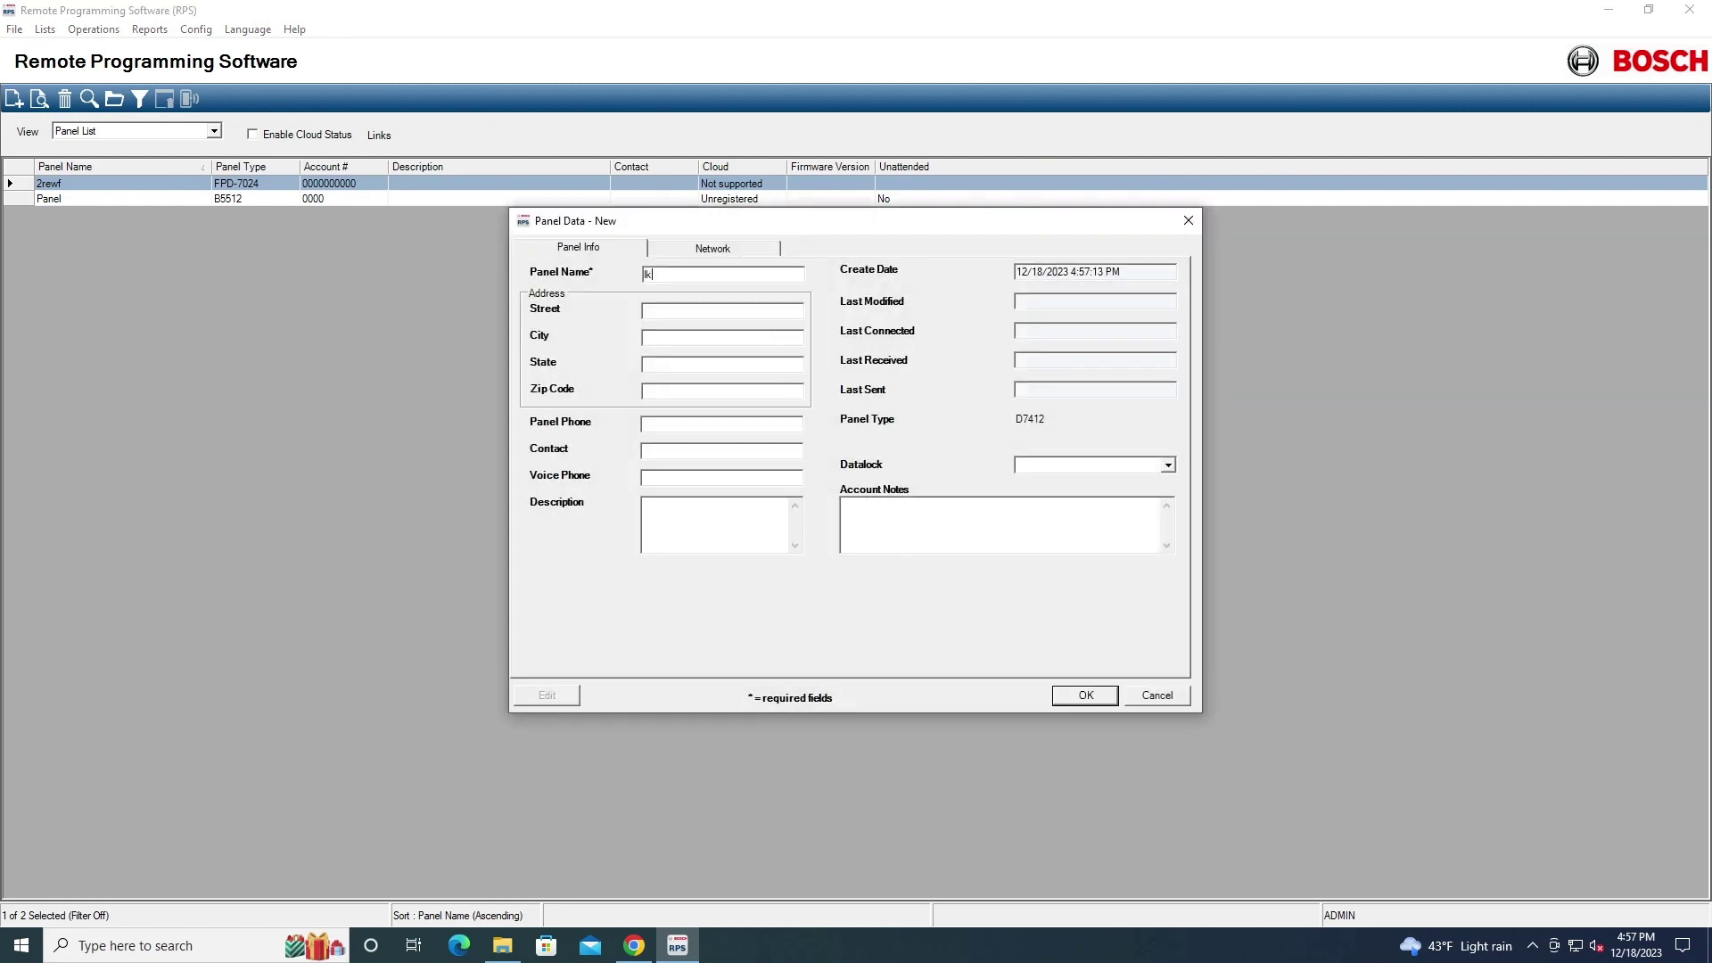
key("Return")
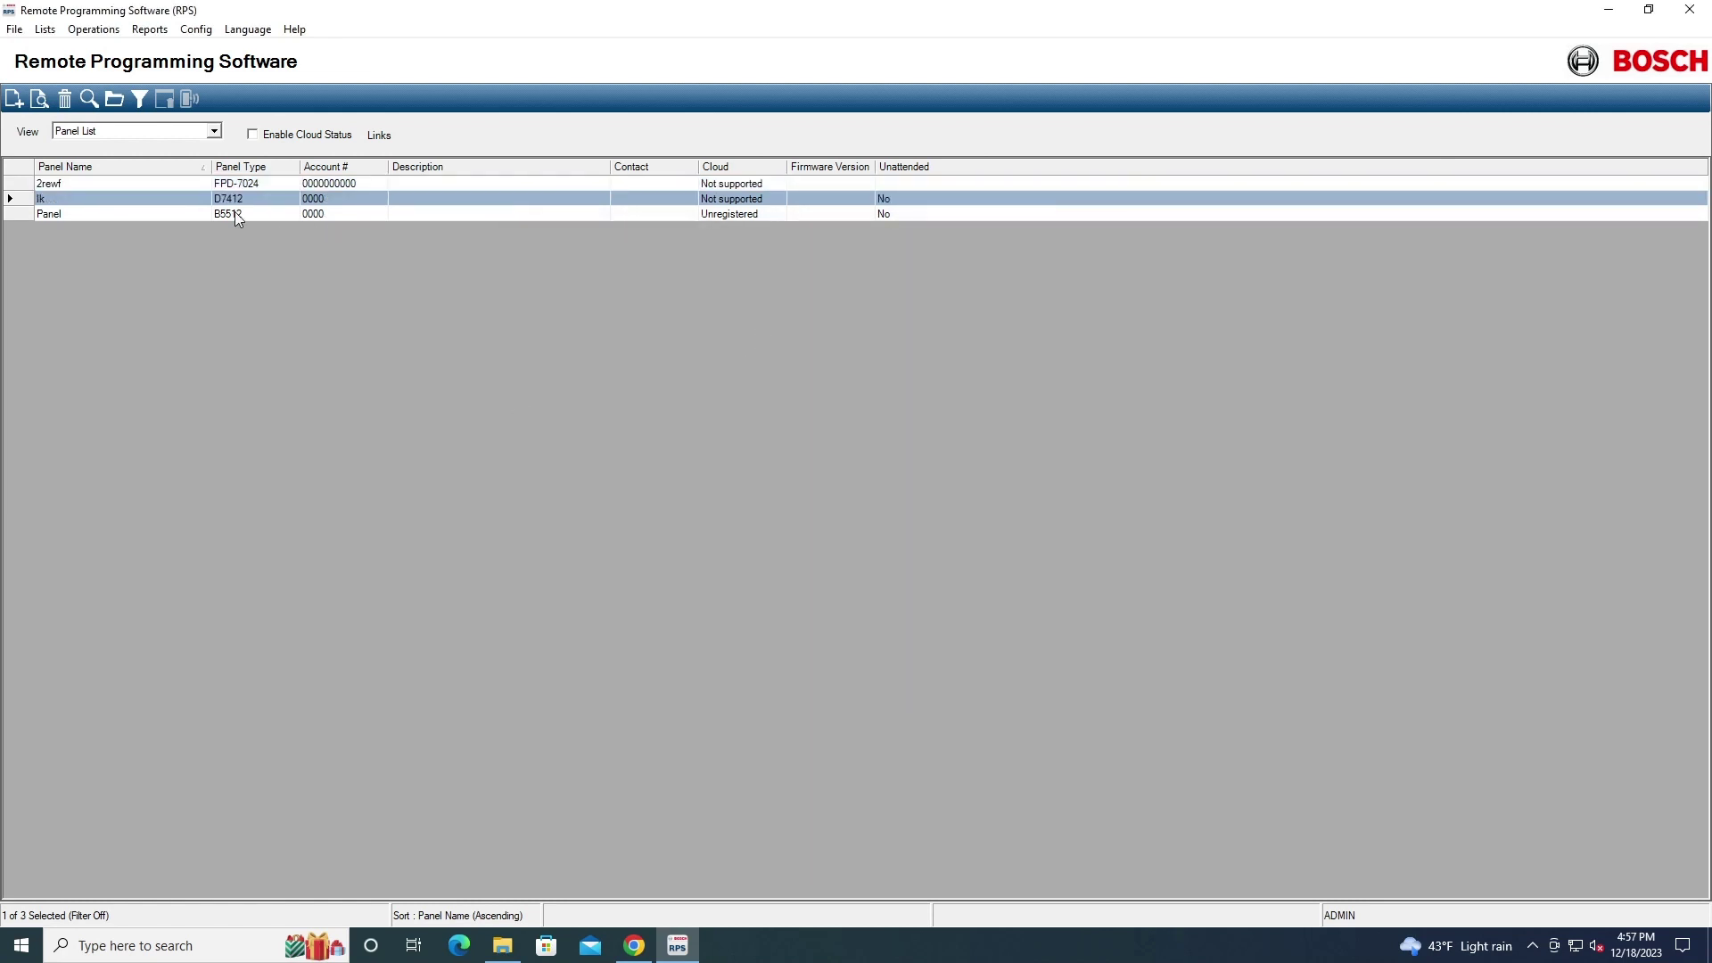
double_click(223, 201)
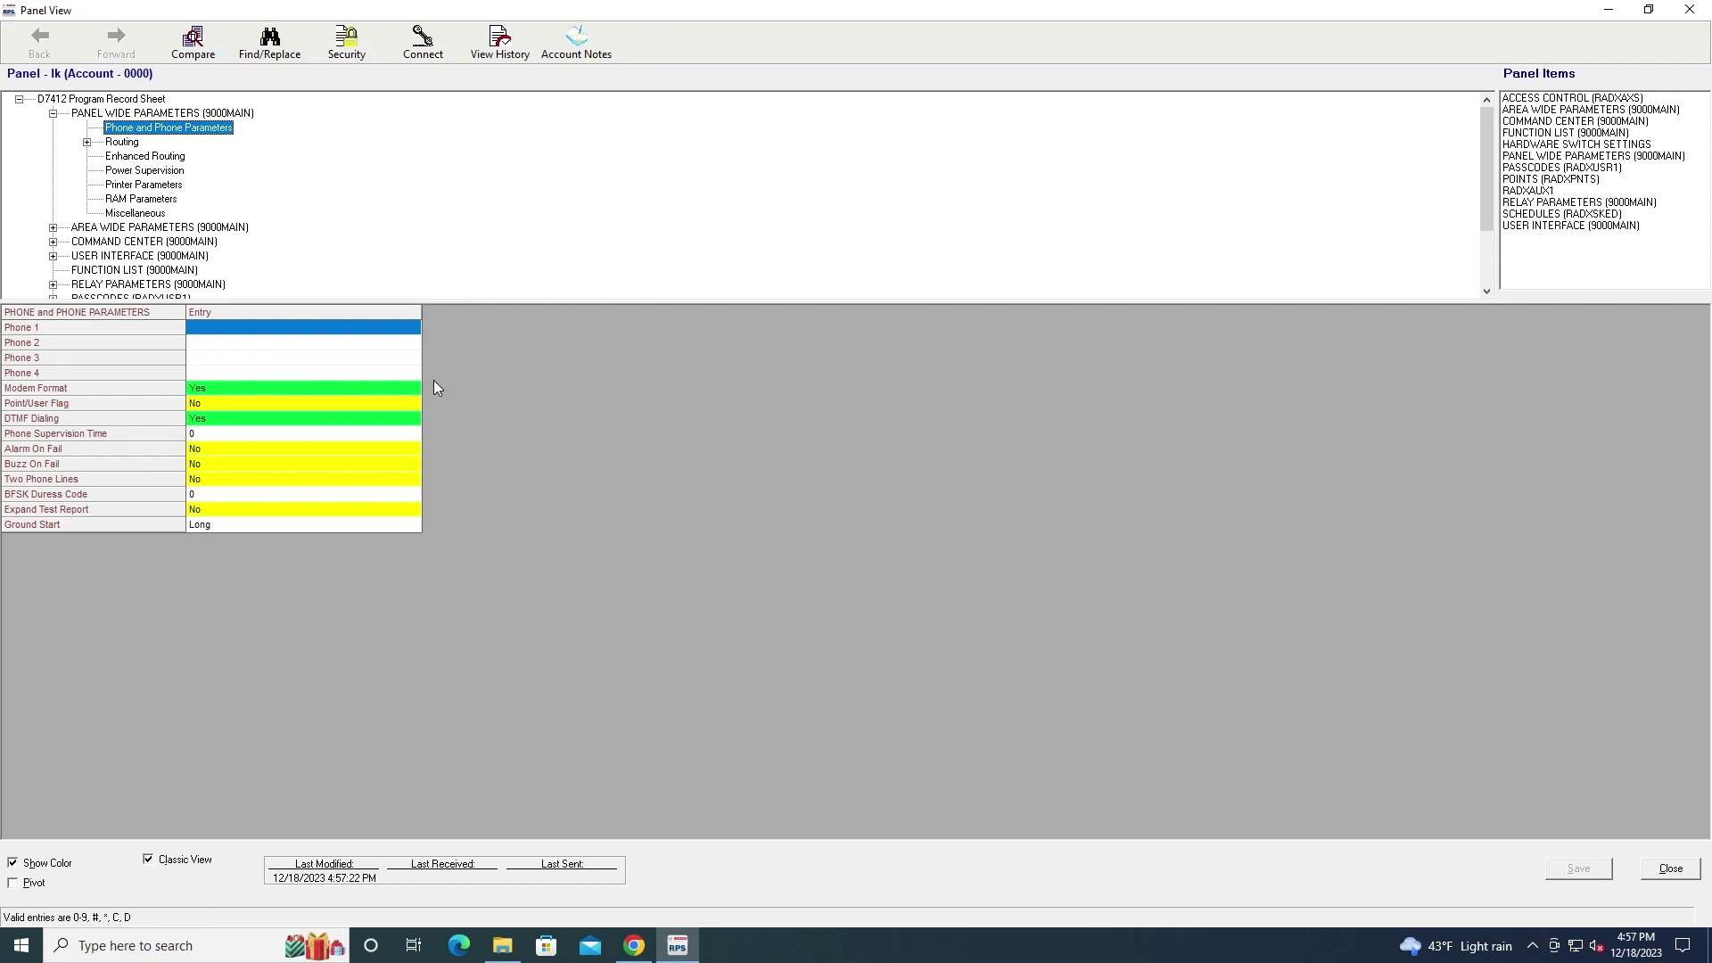
Review the D7412's Command Center Assignments, Area Text, Passcodes and Access Control door settings
scroll(152, 236, "down", 2)
left_click(52, 157)
left_click(108, 173)
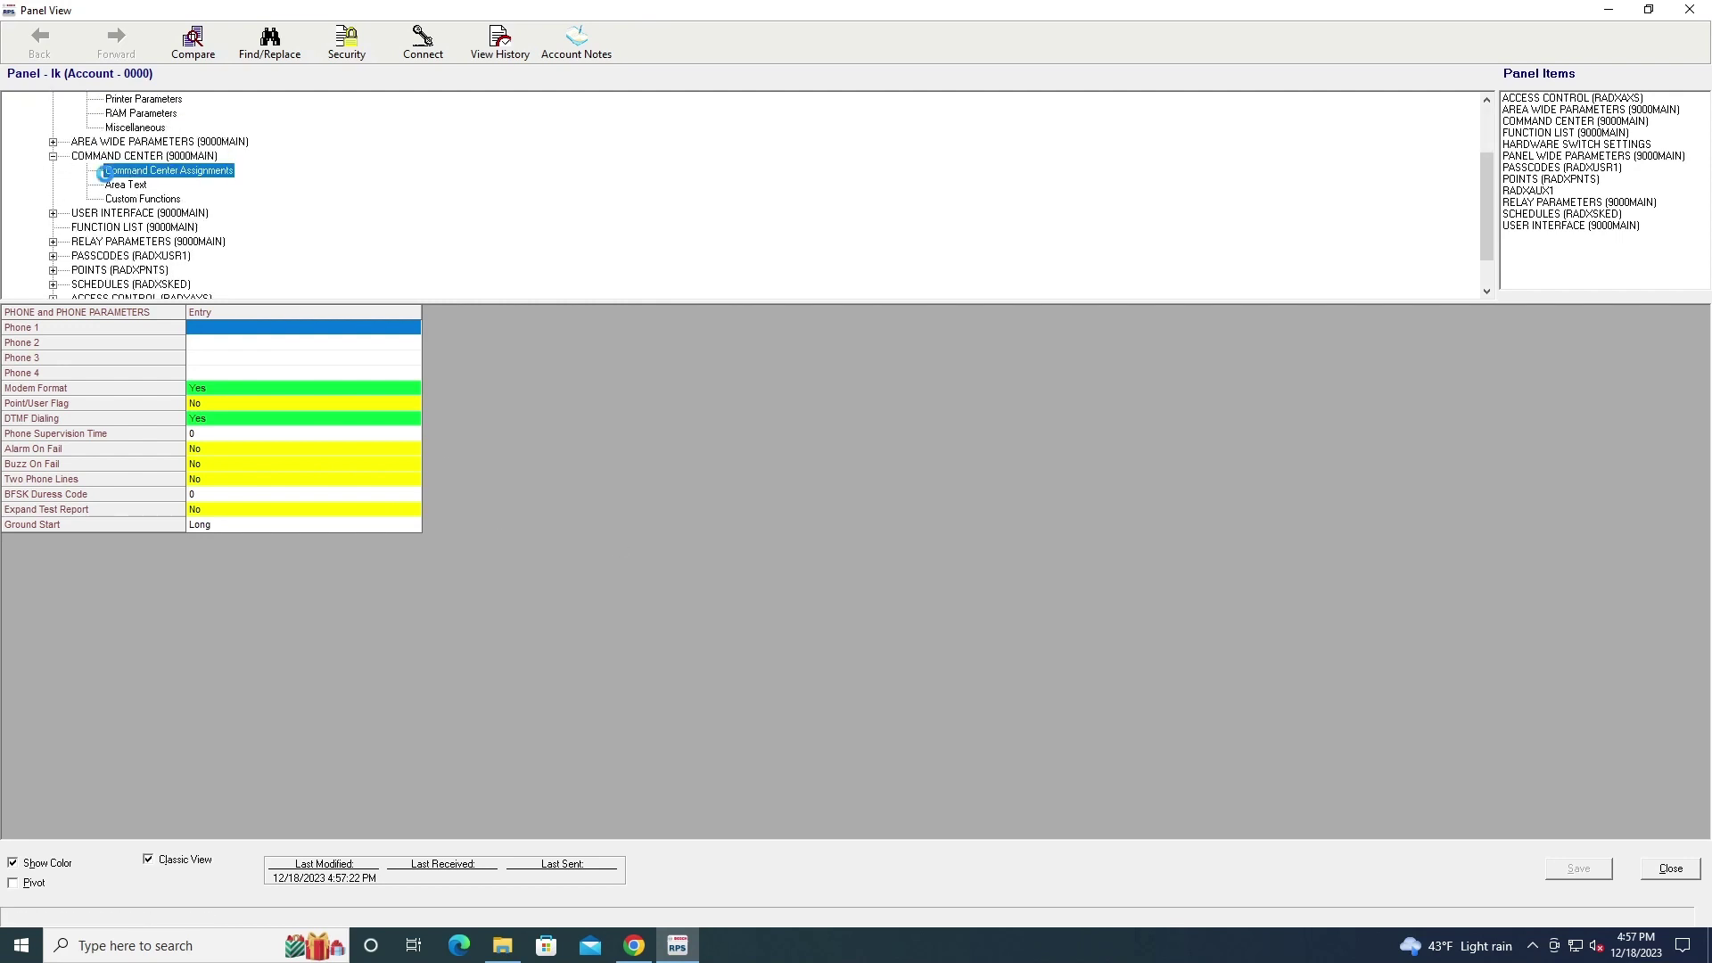
left_click(113, 188)
left_click(154, 175)
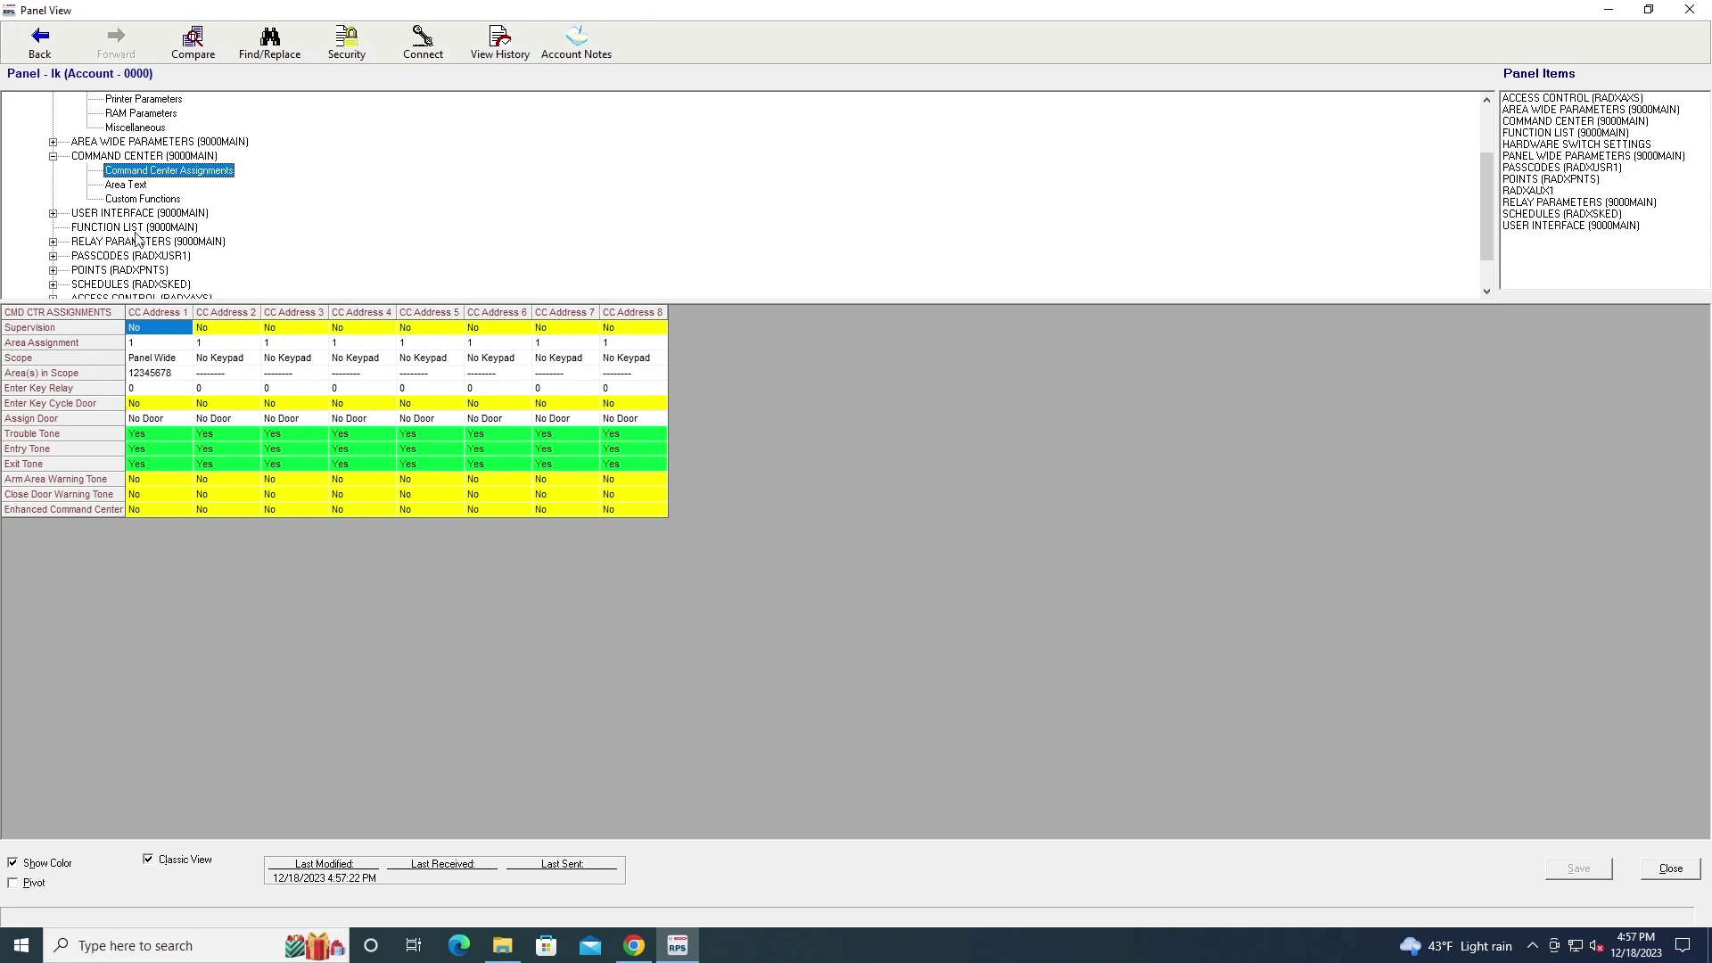
left_click(114, 255)
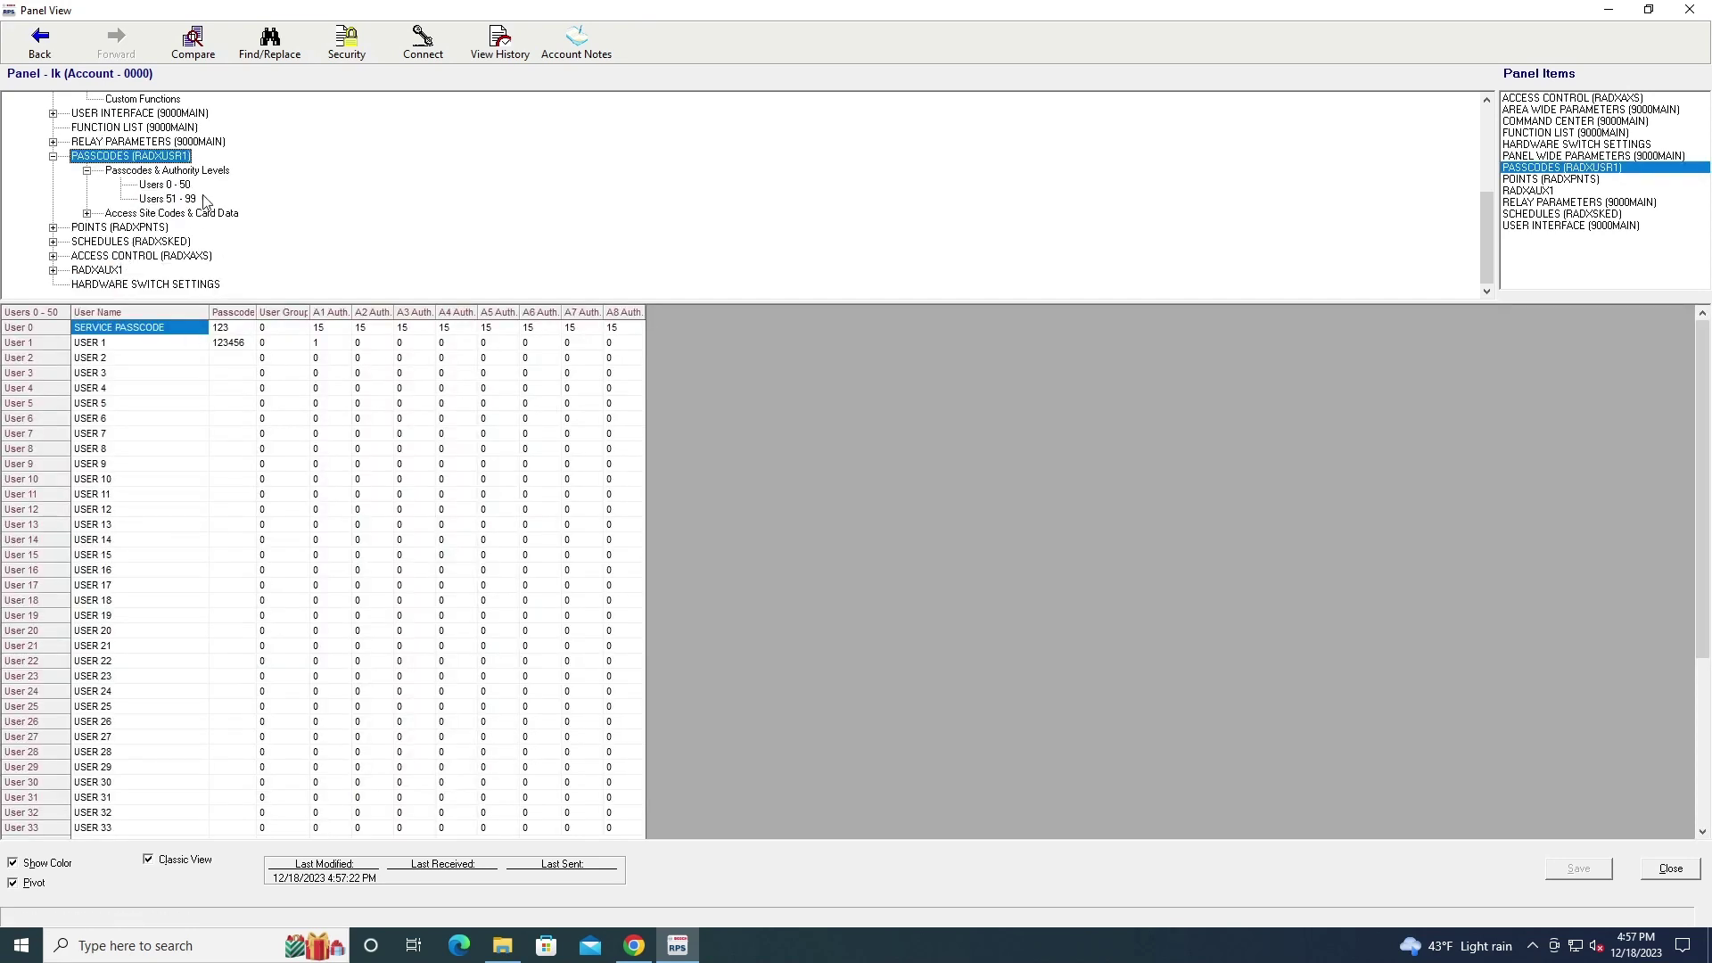
left_click(76, 259)
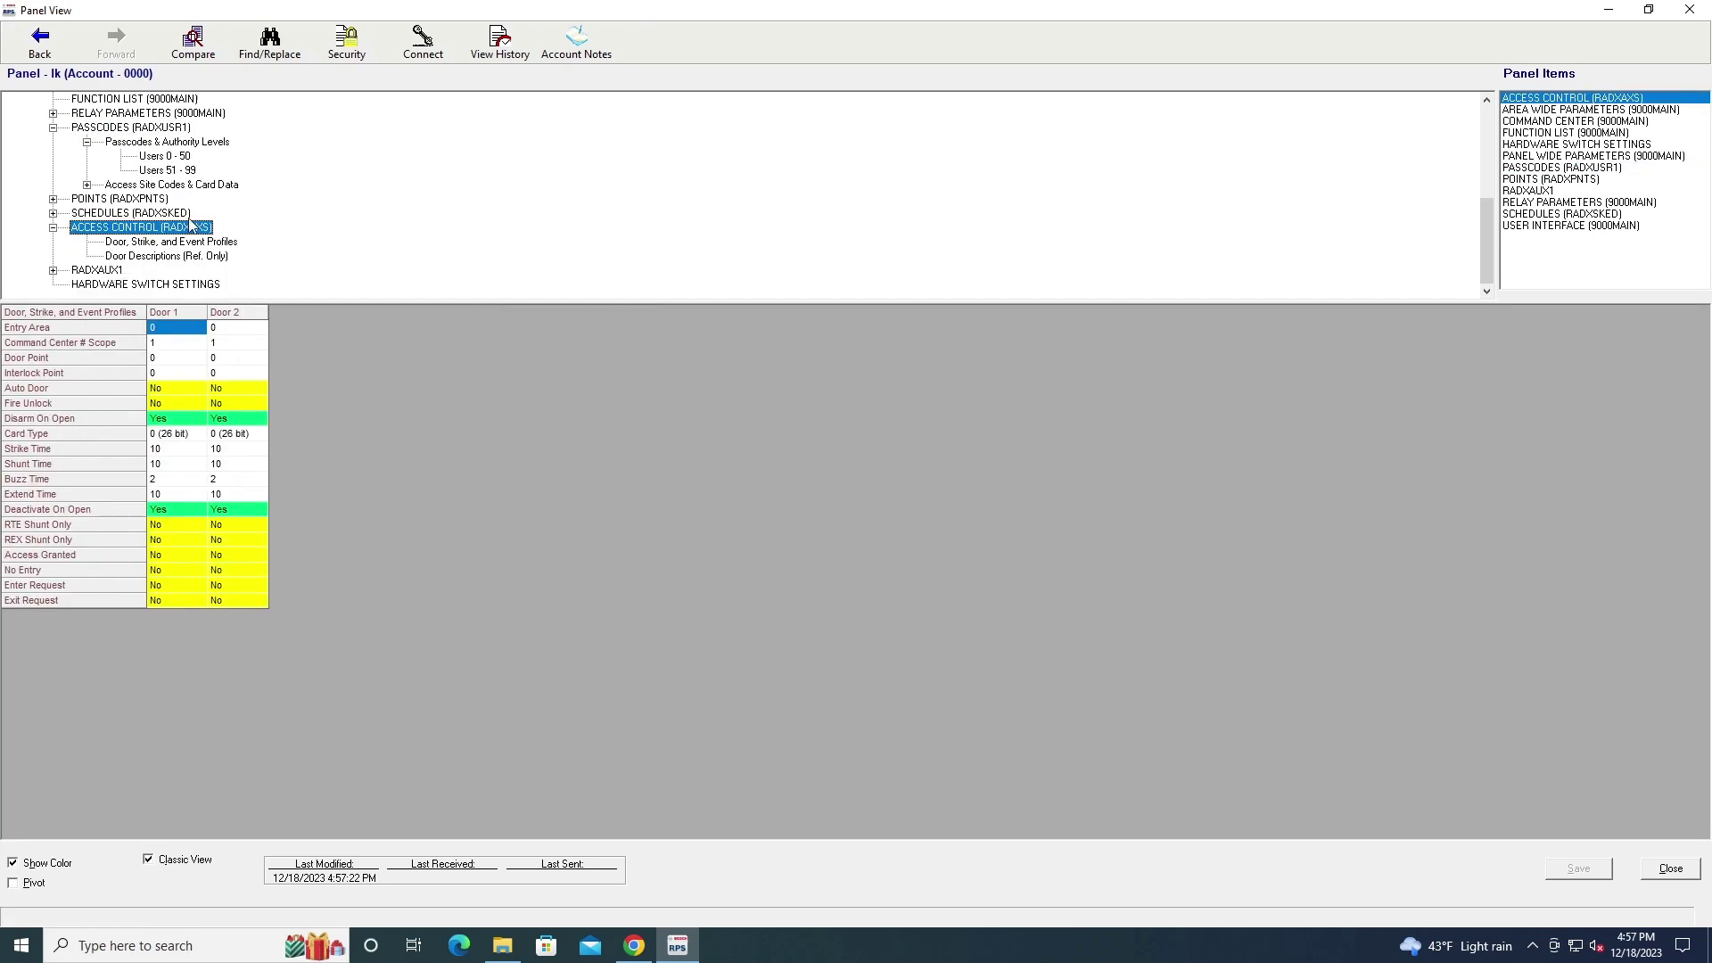
Check RADXAUX1 SDI RAM Parameters and Hardware Switch Settings, return to Cross Point Parameters, and attempt connecting
left_click(52, 270)
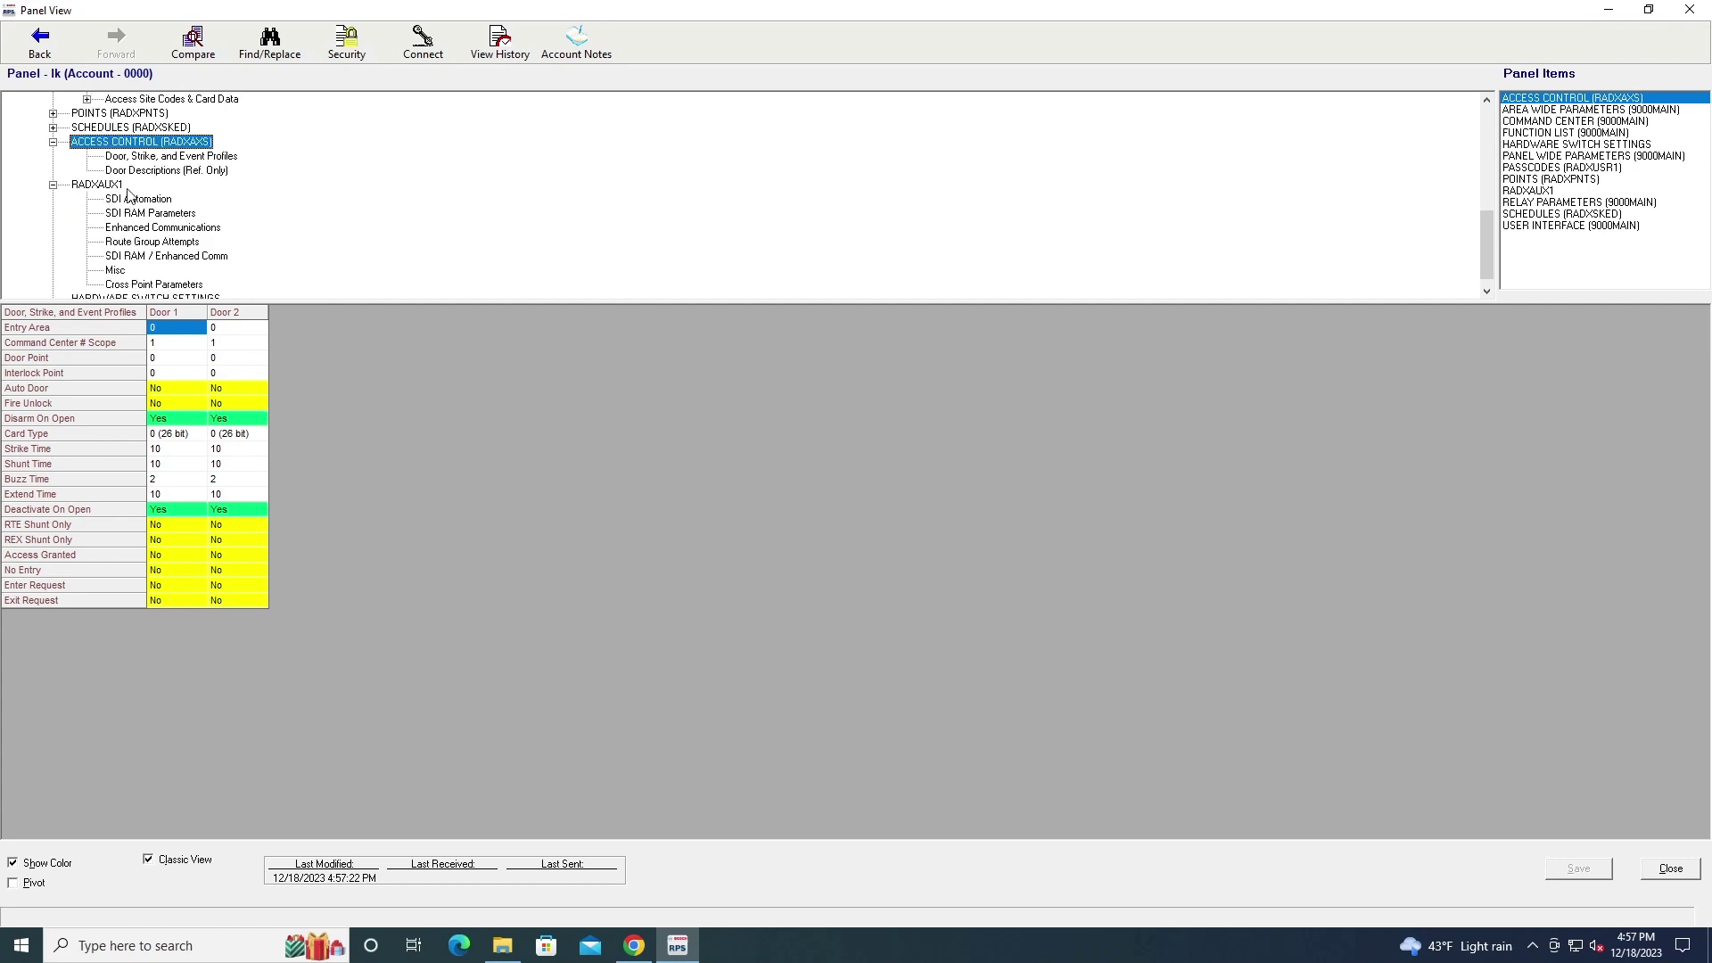
left_click(142, 213)
scroll(259, 181, "down", 1)
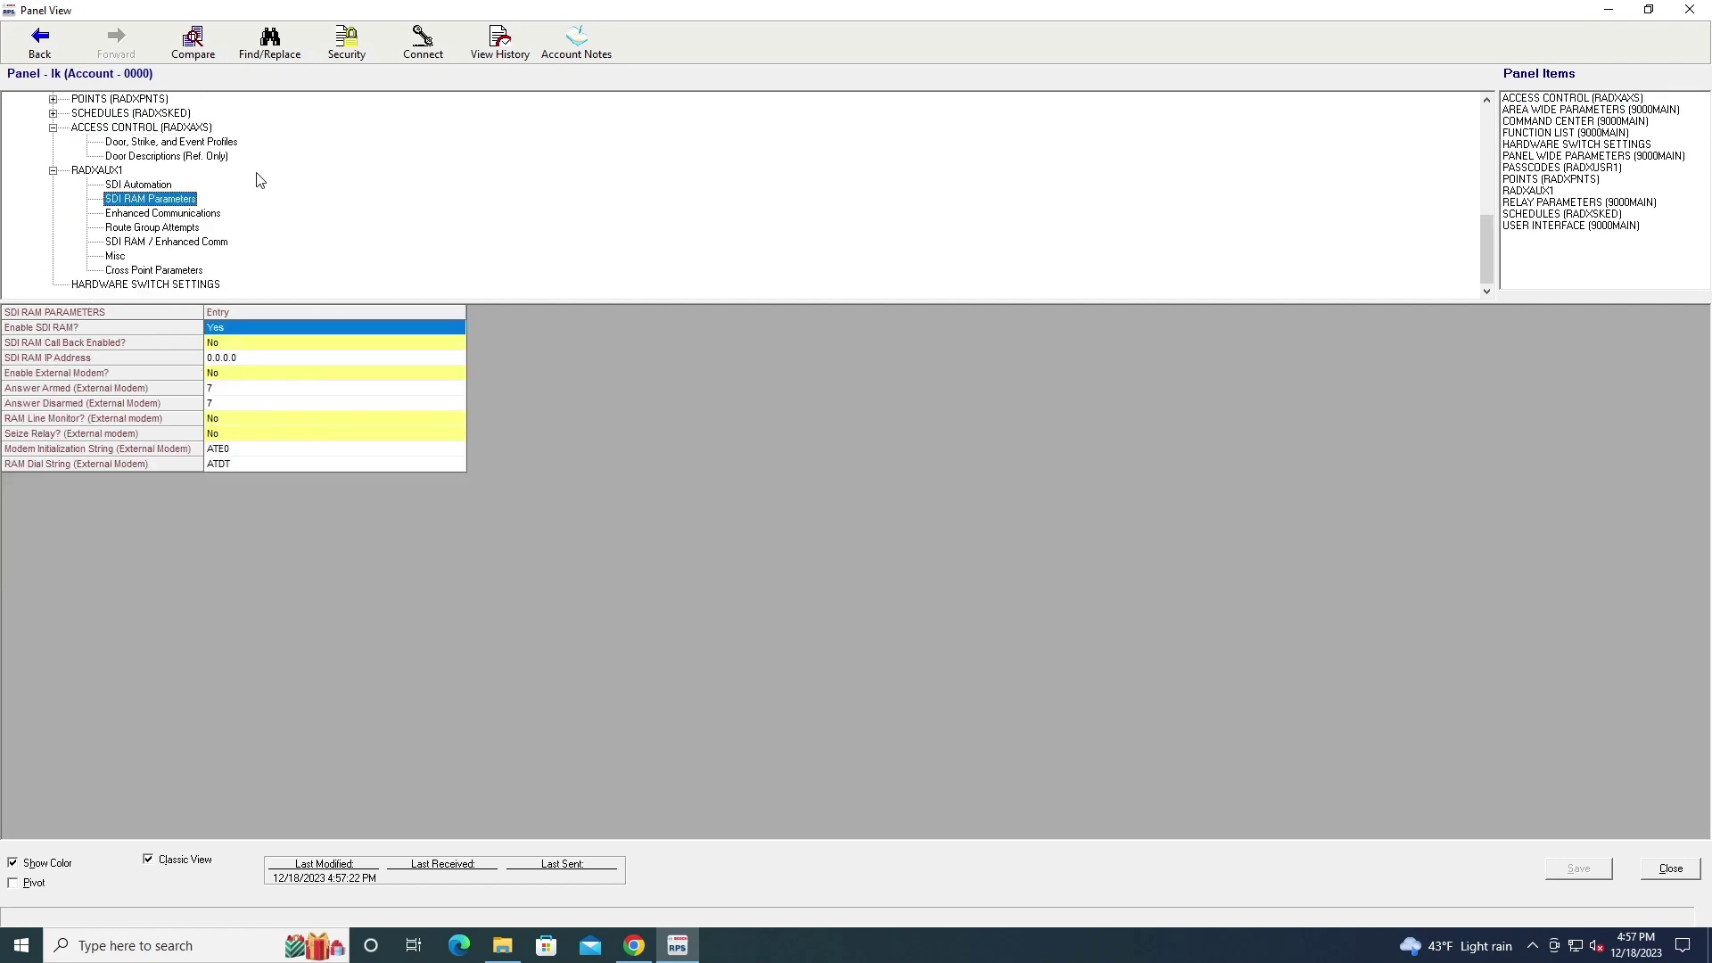
left_click(157, 284)
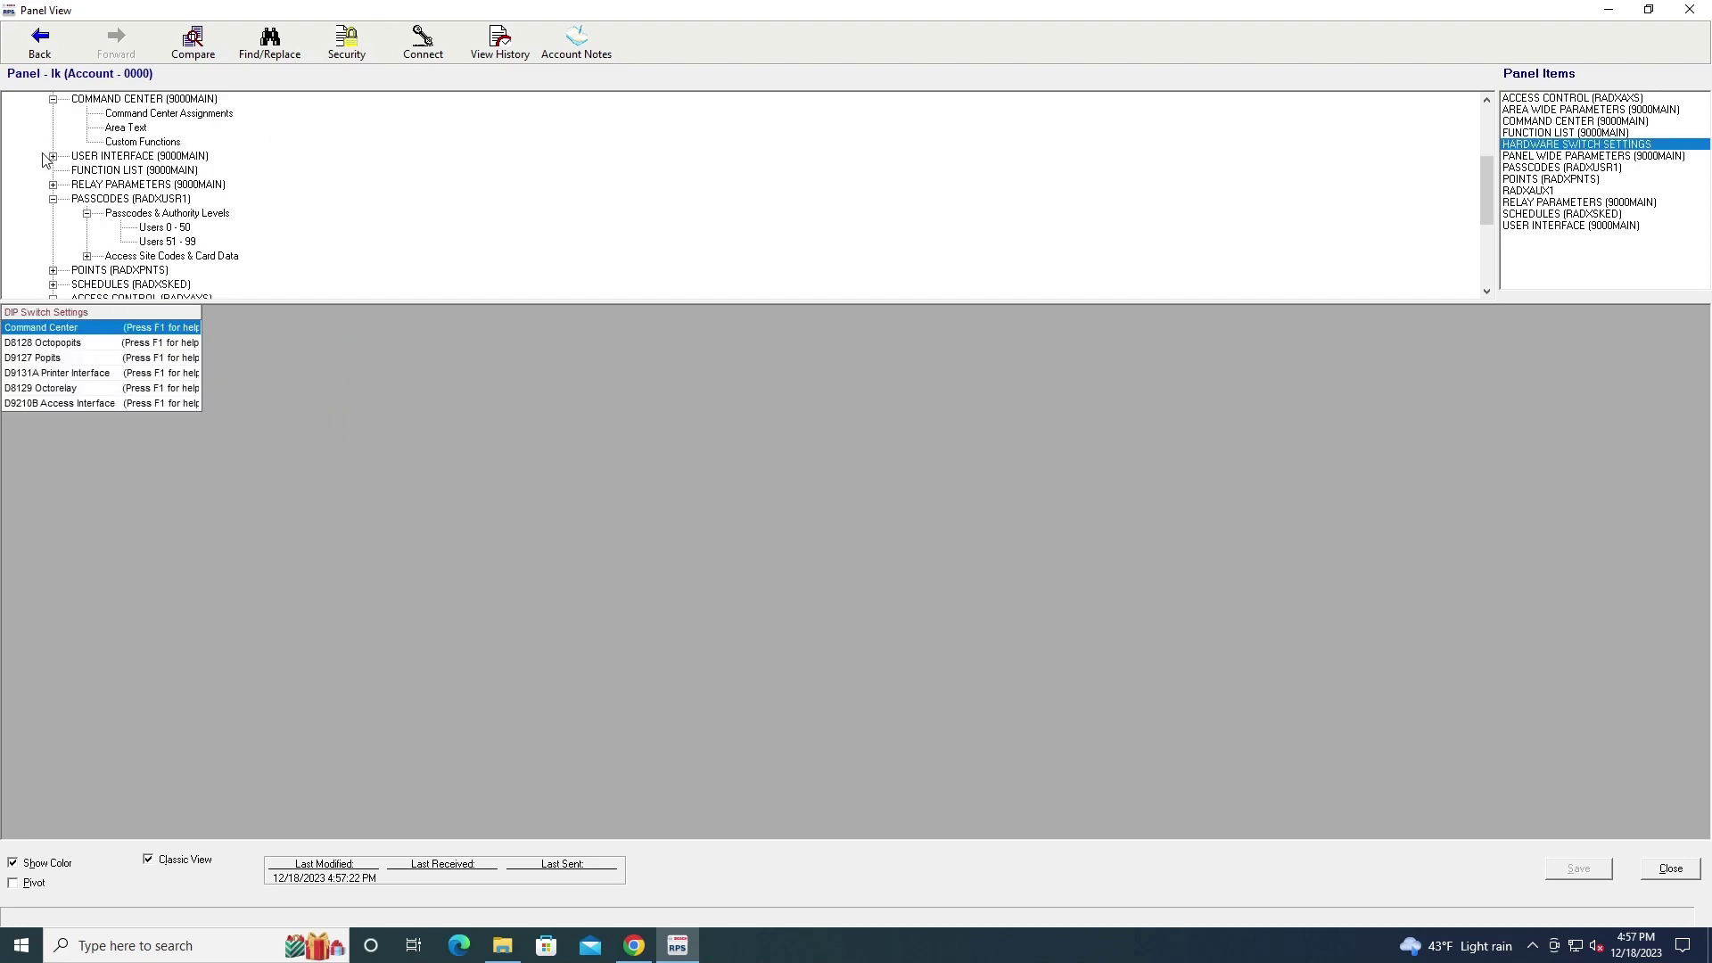
left_click(52, 156)
scroll(177, 196, "up", 1)
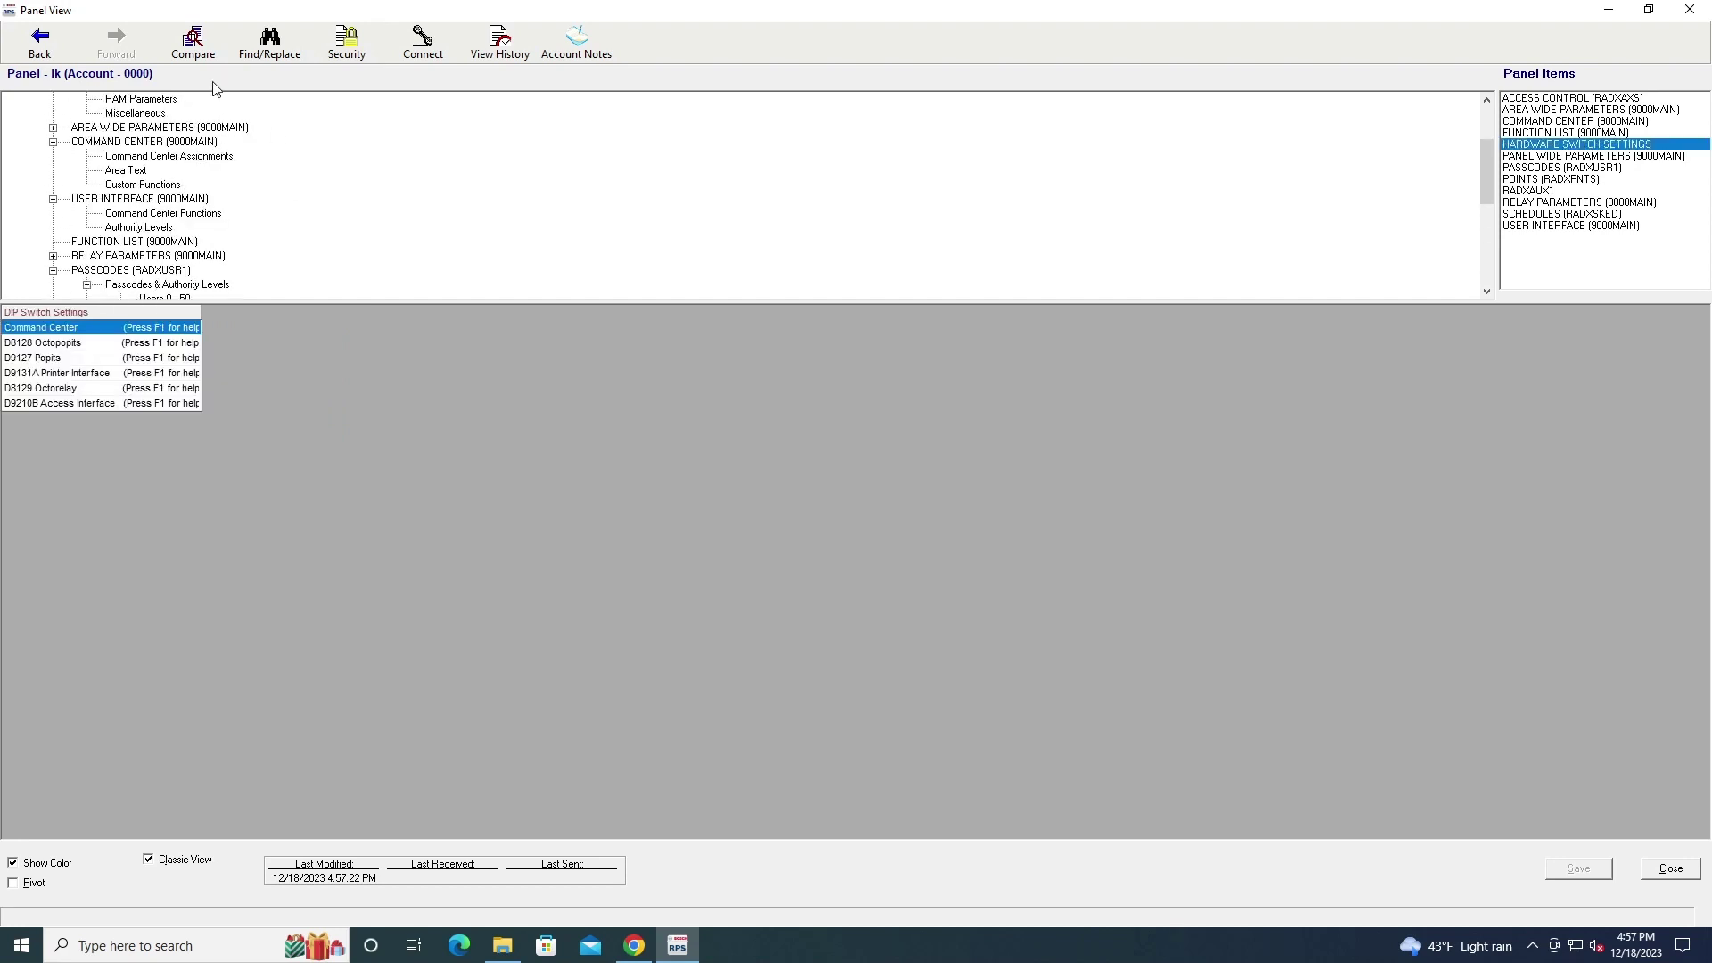
scroll(217, 93, "up", 3)
left_click(40, 42)
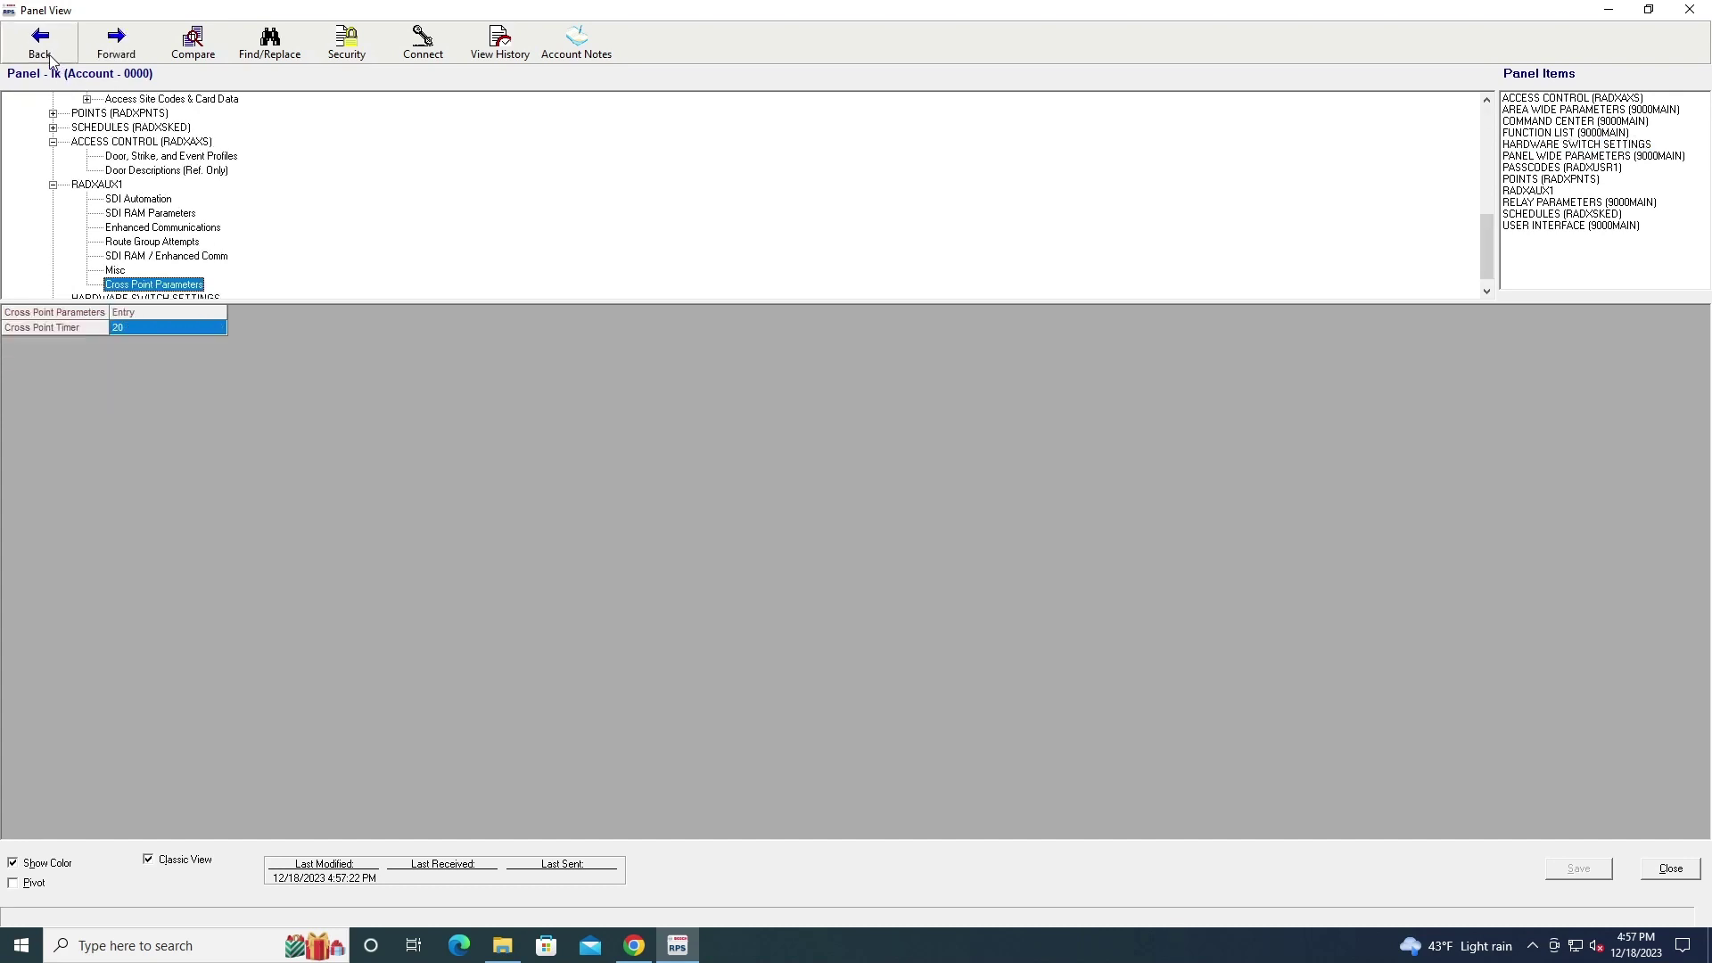
left_click(417, 50)
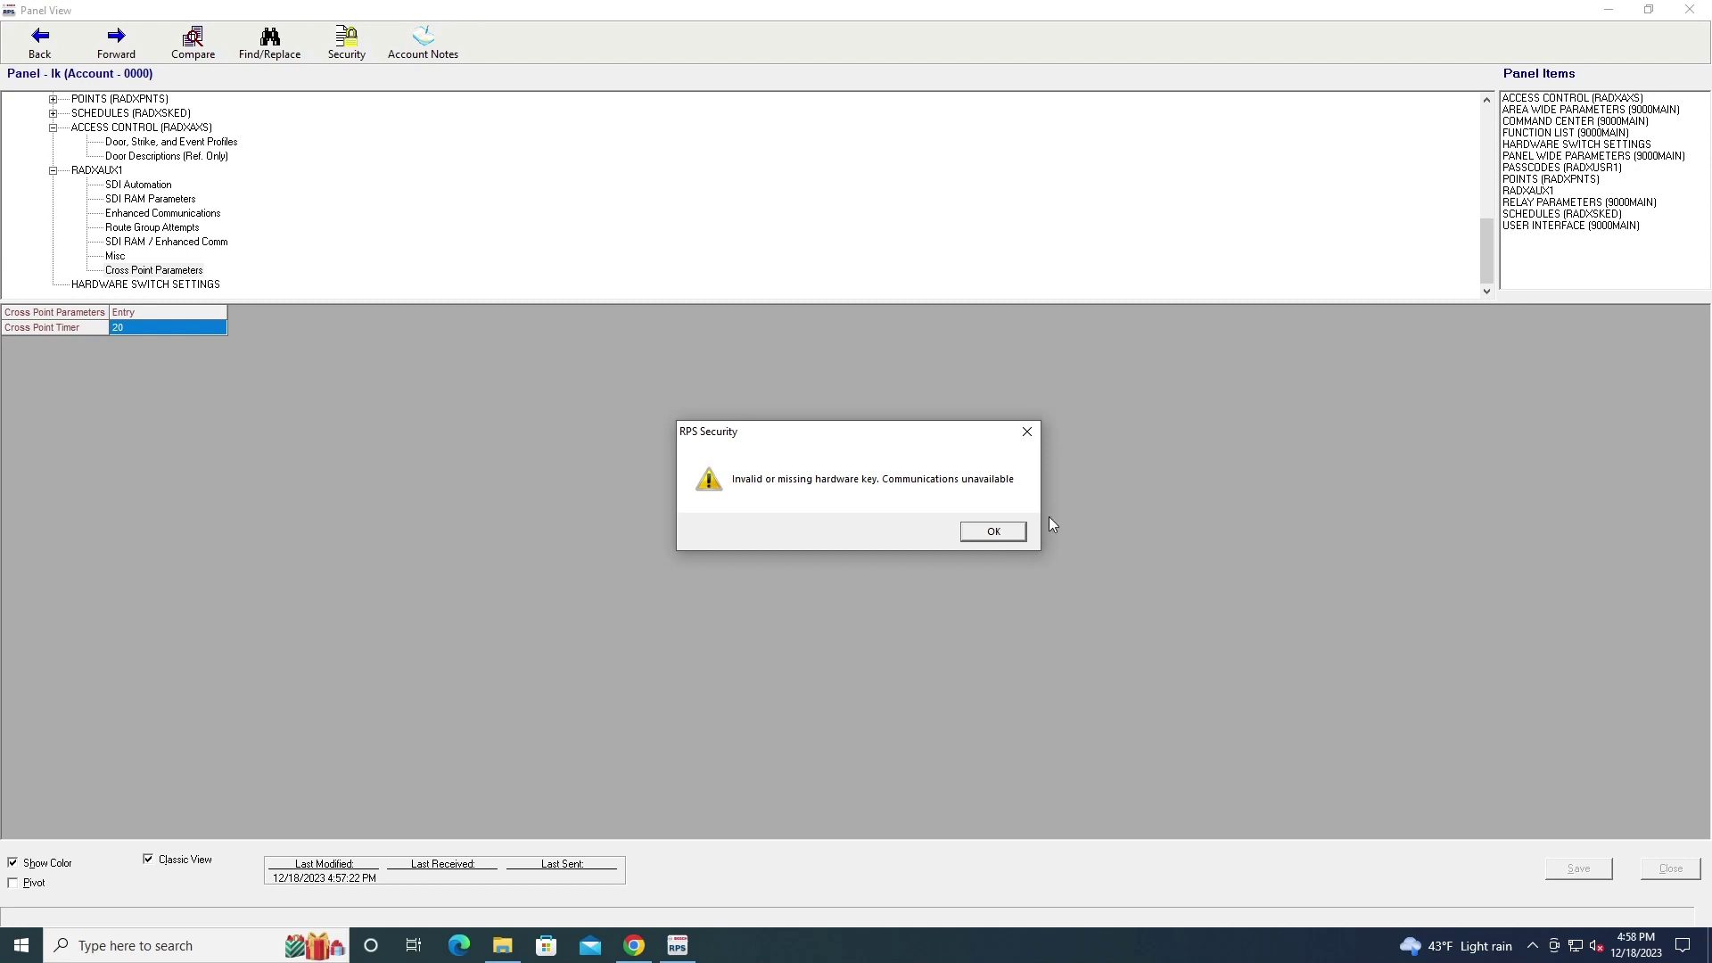
Dismiss the missing hardware-key warning, retry connecting, and close the security warning again
key("Return")
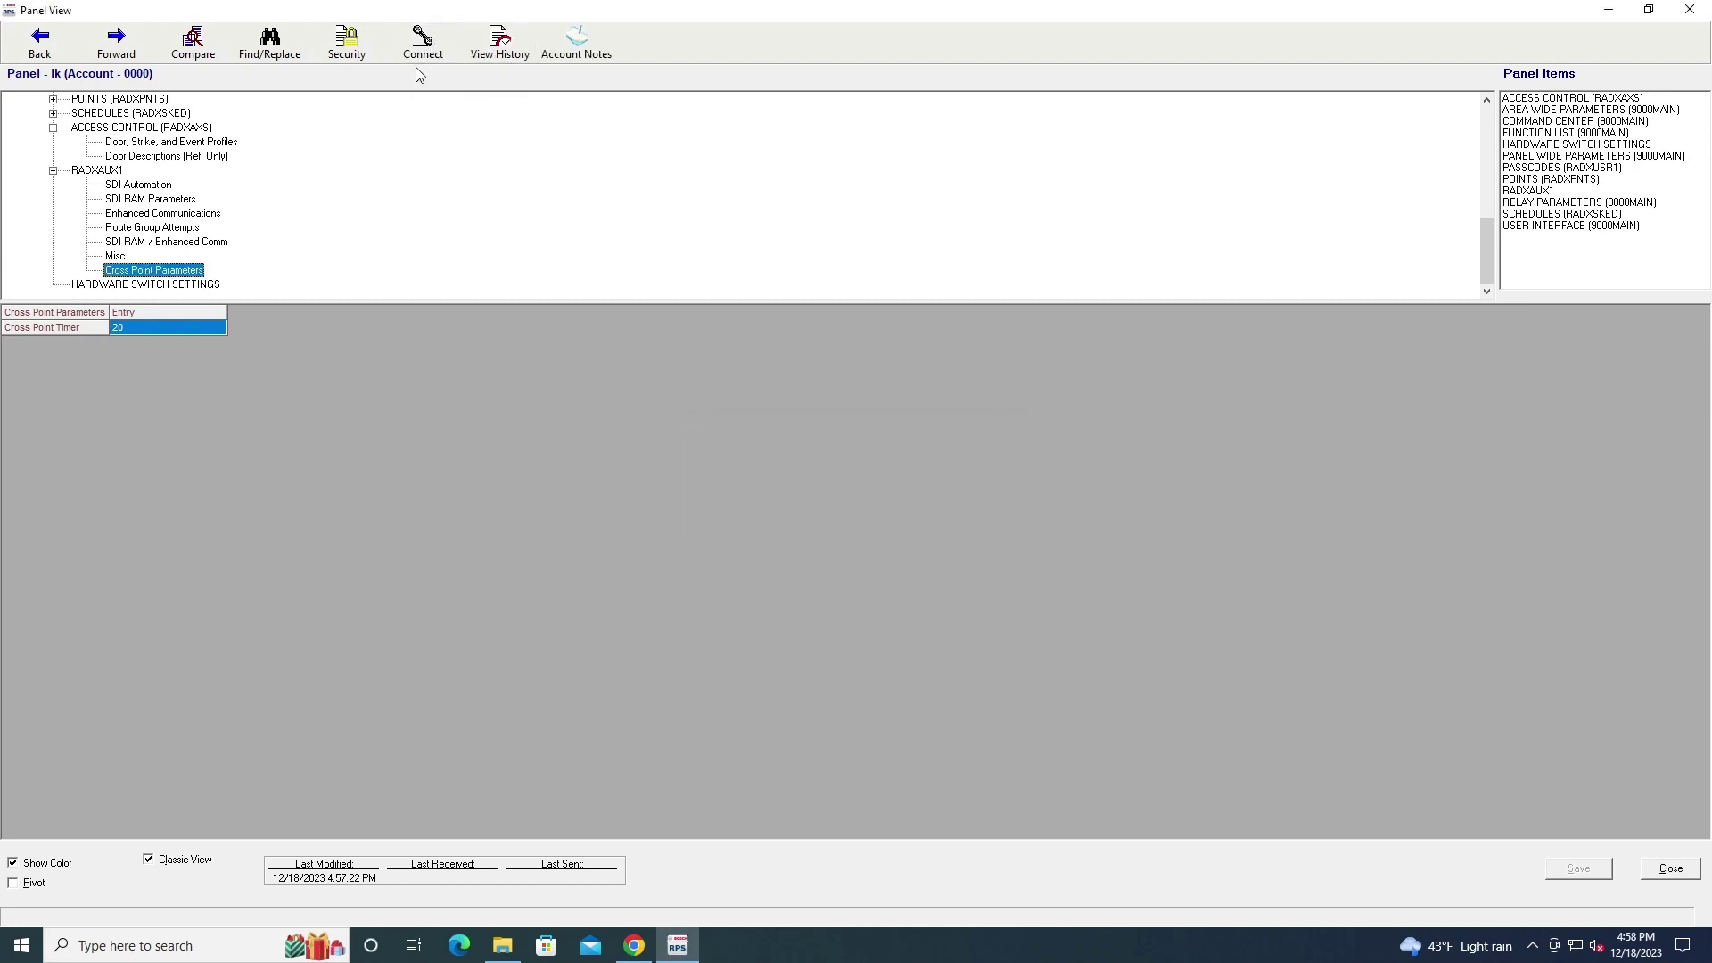
left_click(423, 42)
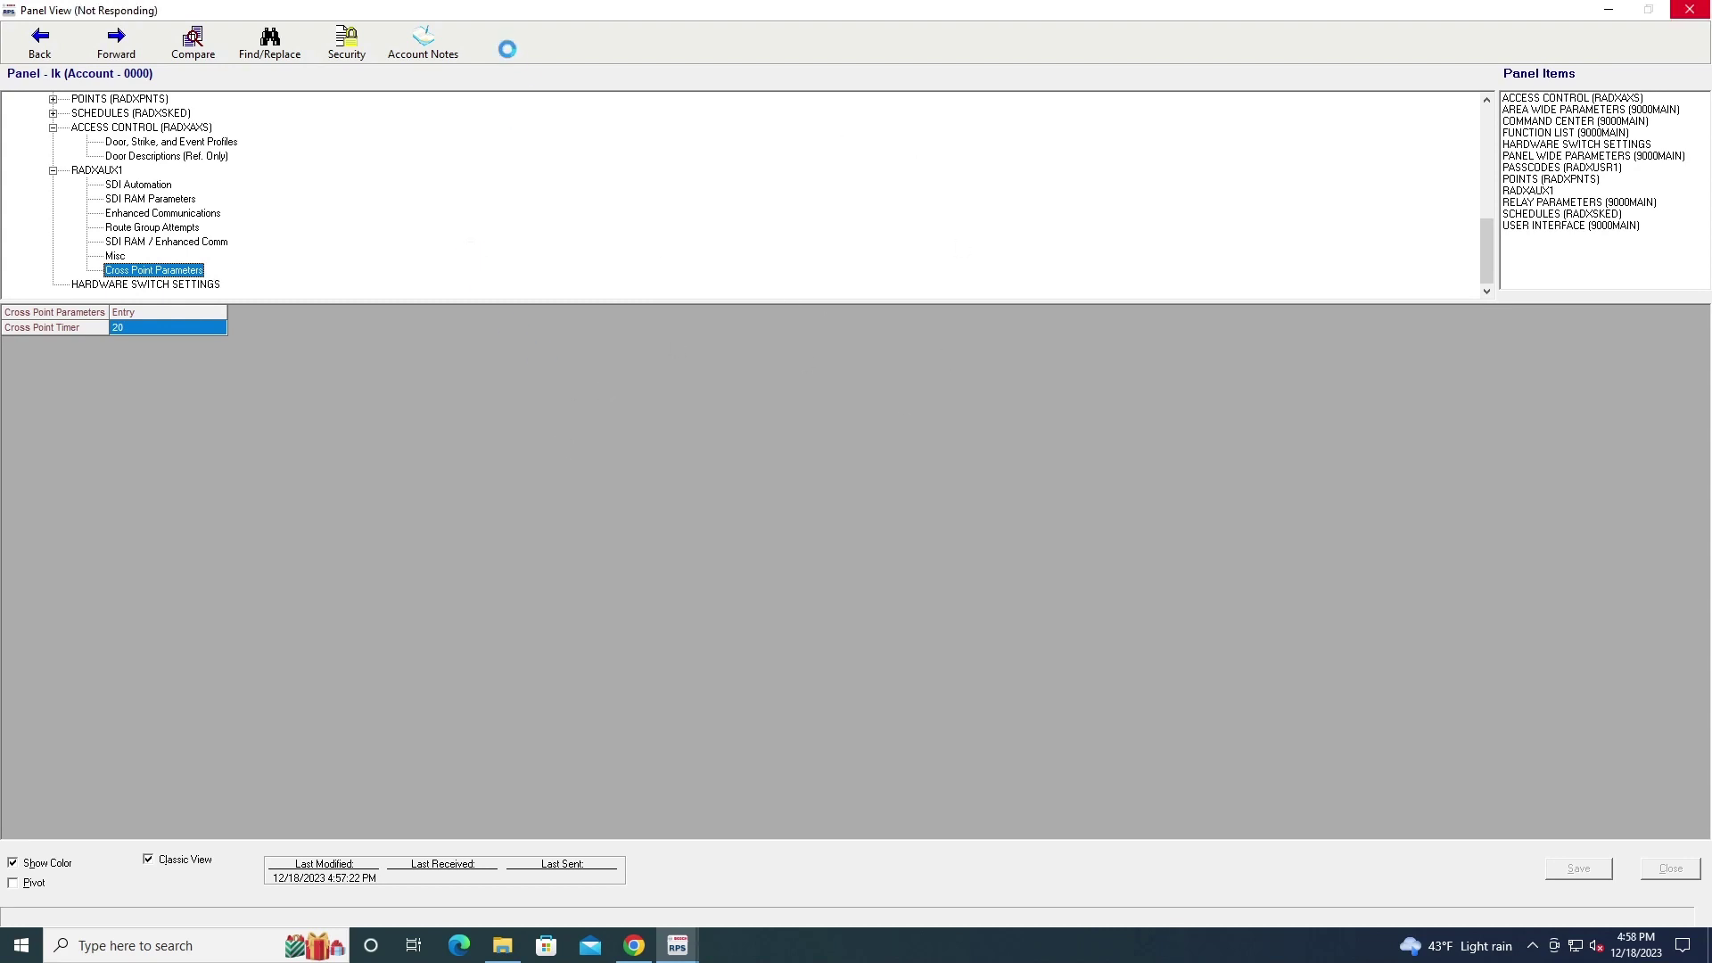
key("Return")
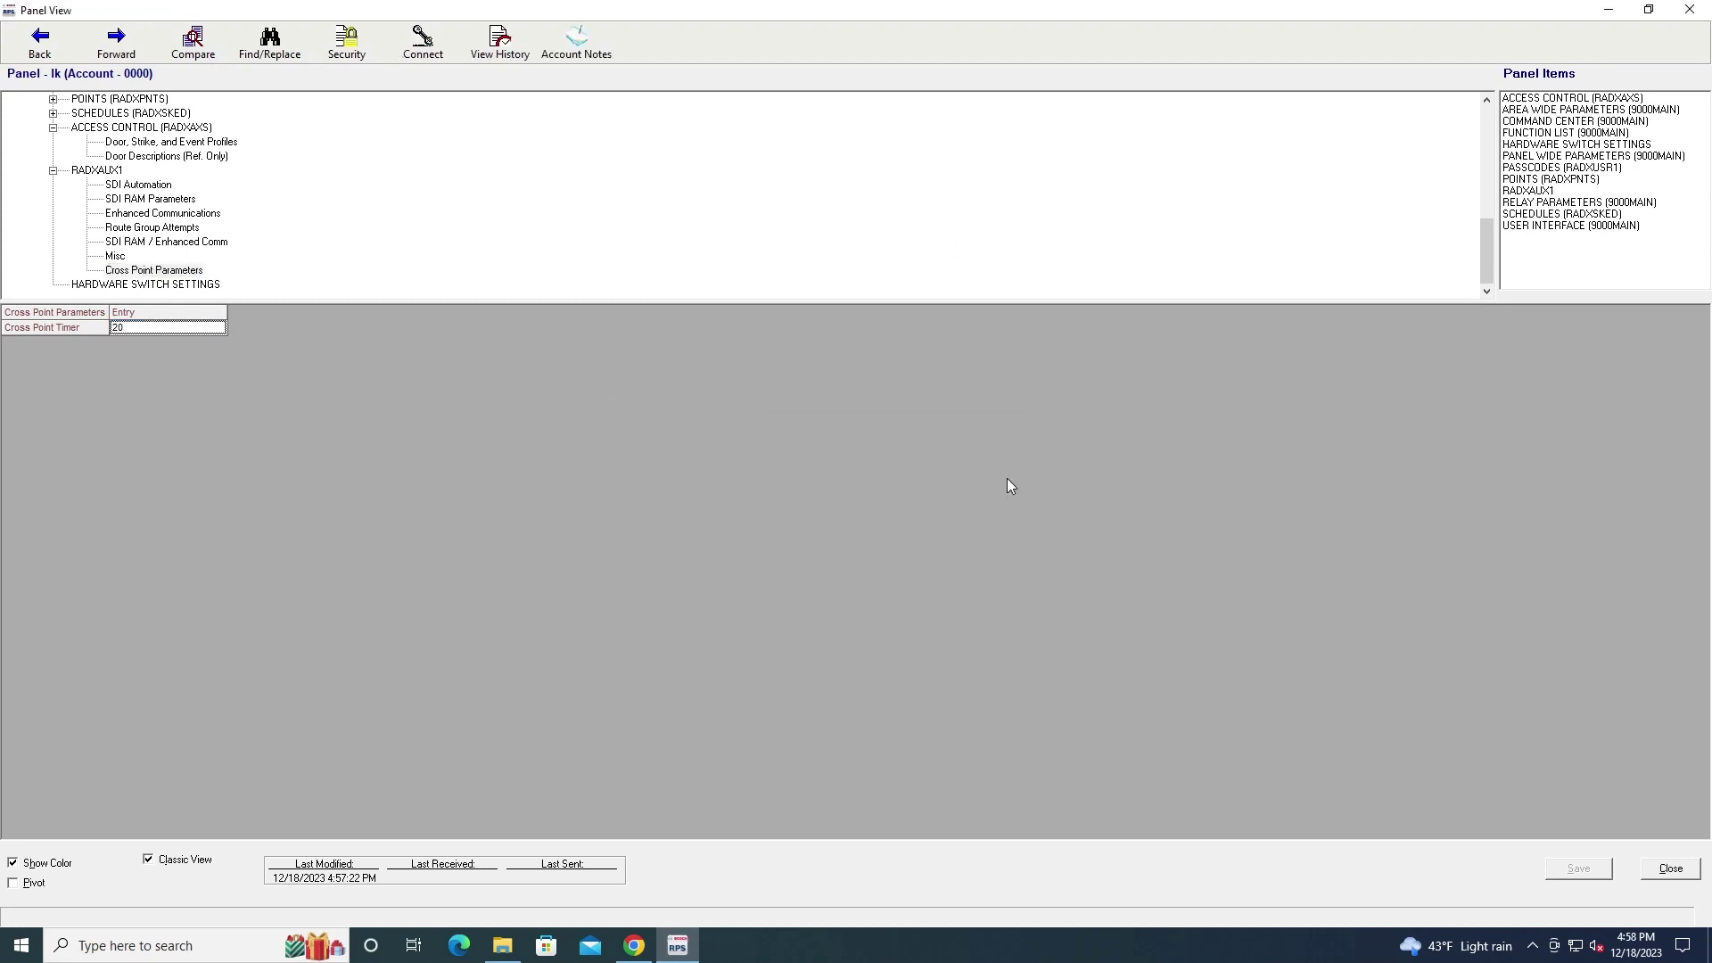
Restore and close the lk panel's view, then cancel the New Panel dialog without adding one
left_click_drag(744, 11, 661, 75)
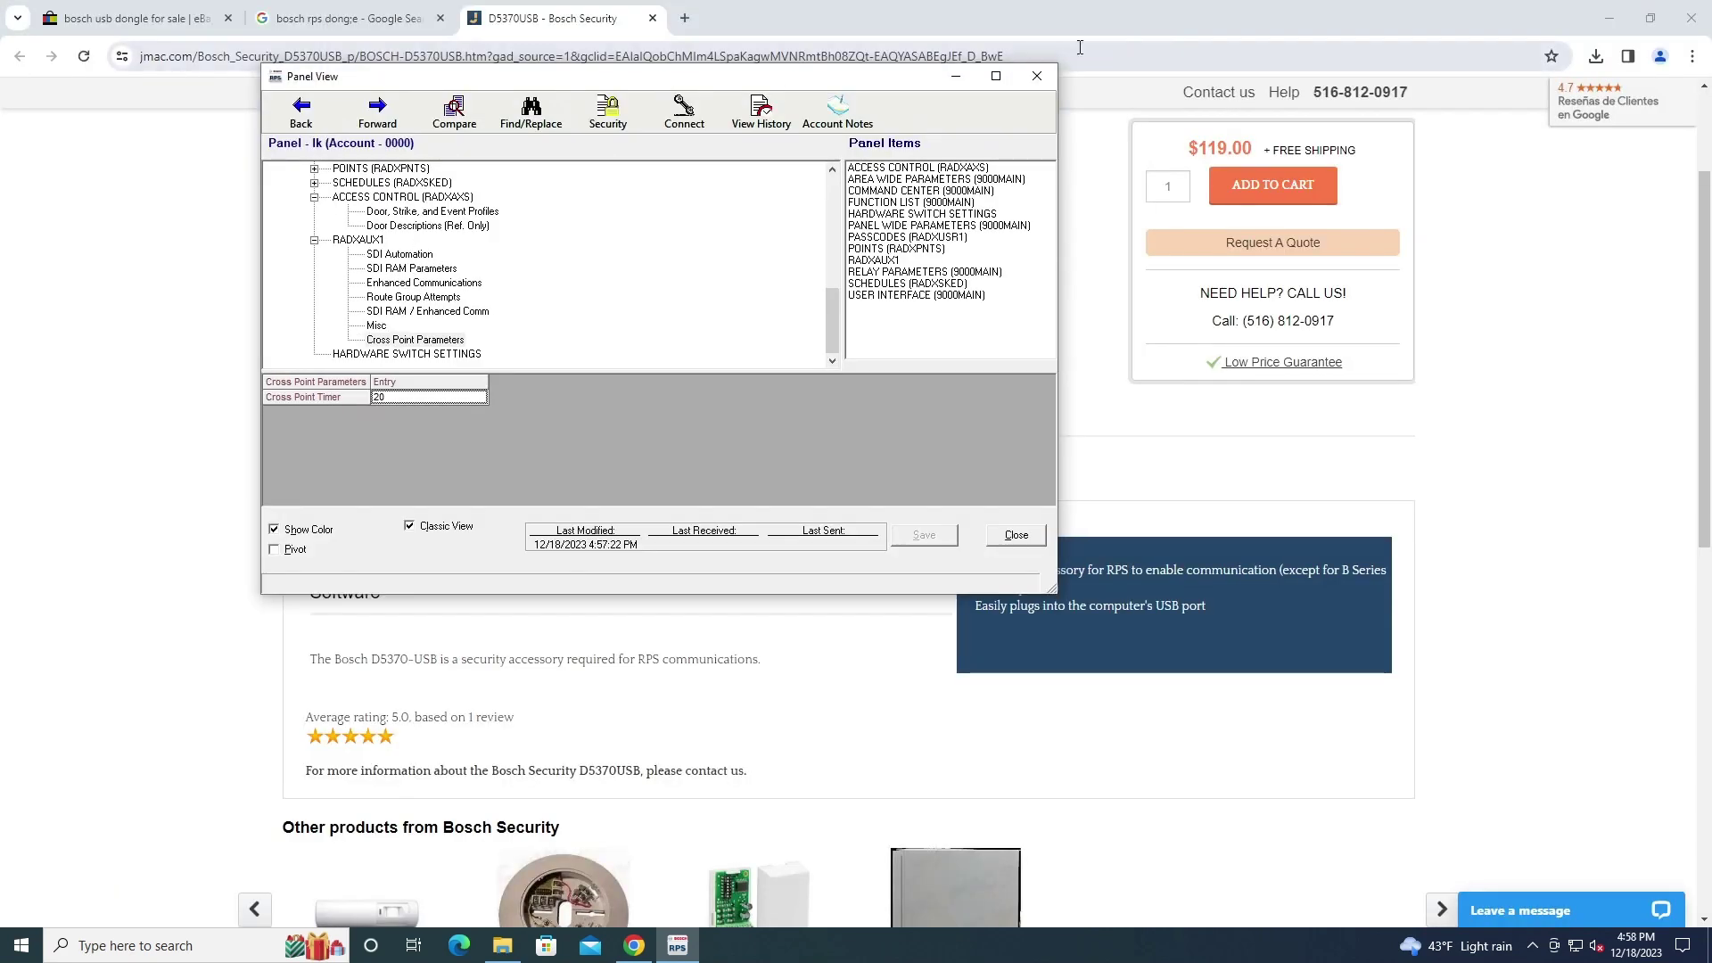
left_click(1036, 78)
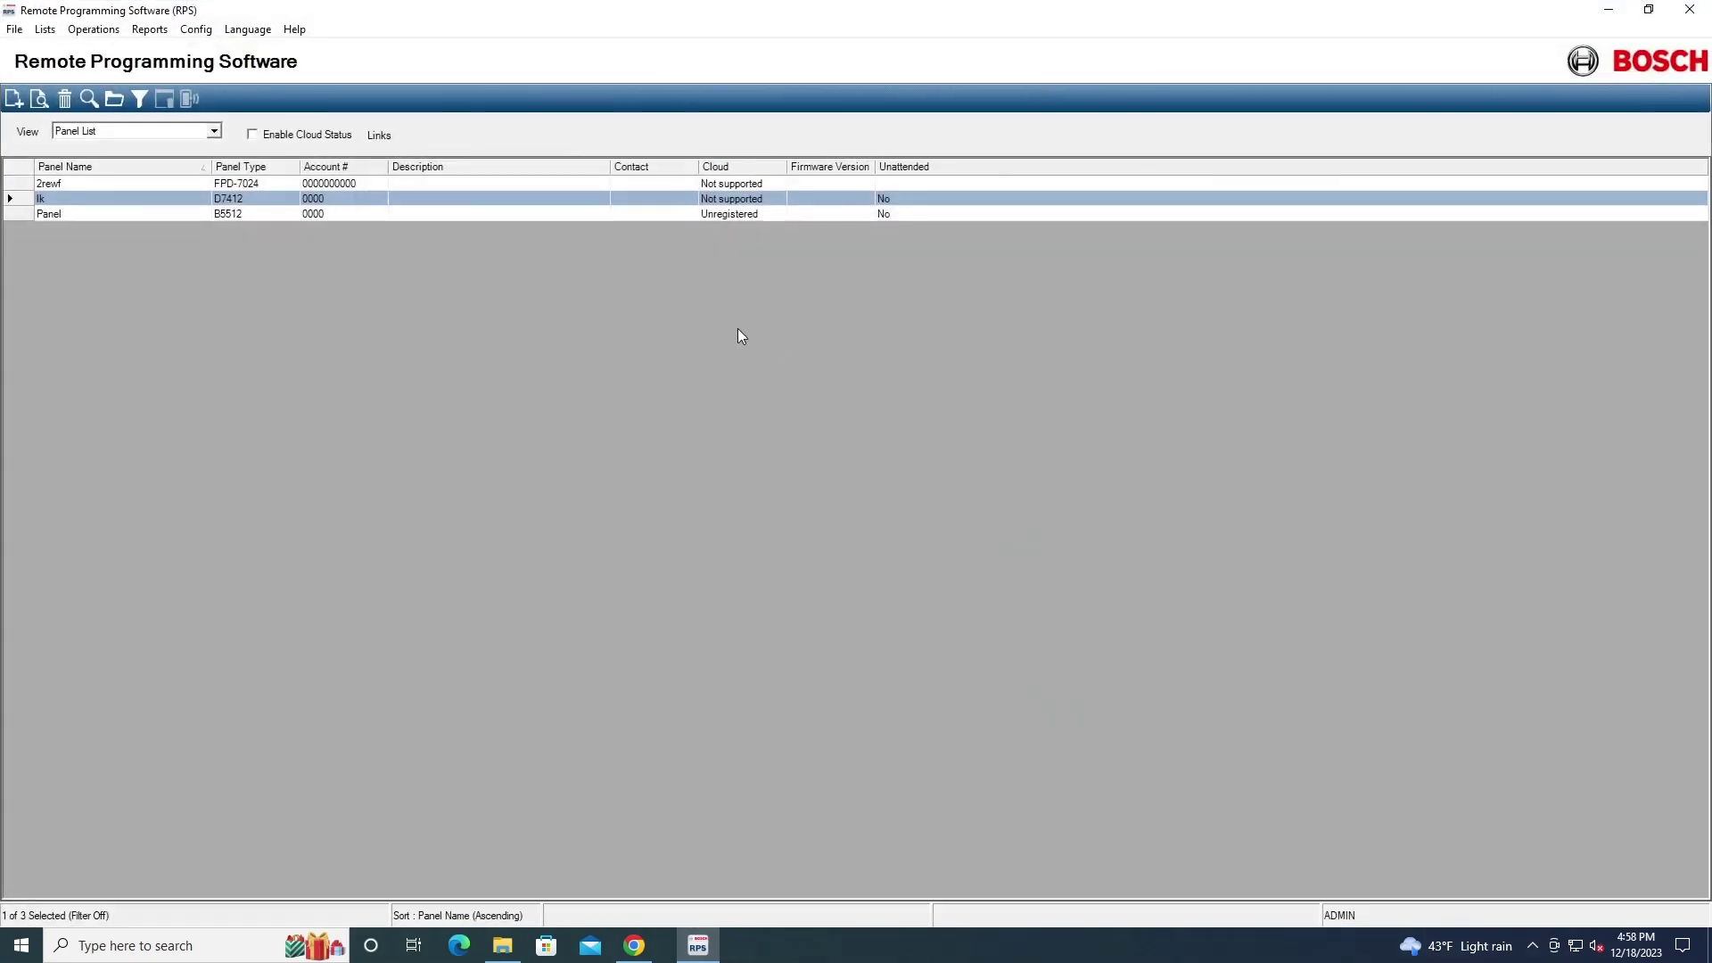
left_click(13, 101)
scroll(914, 481, "down", 2)
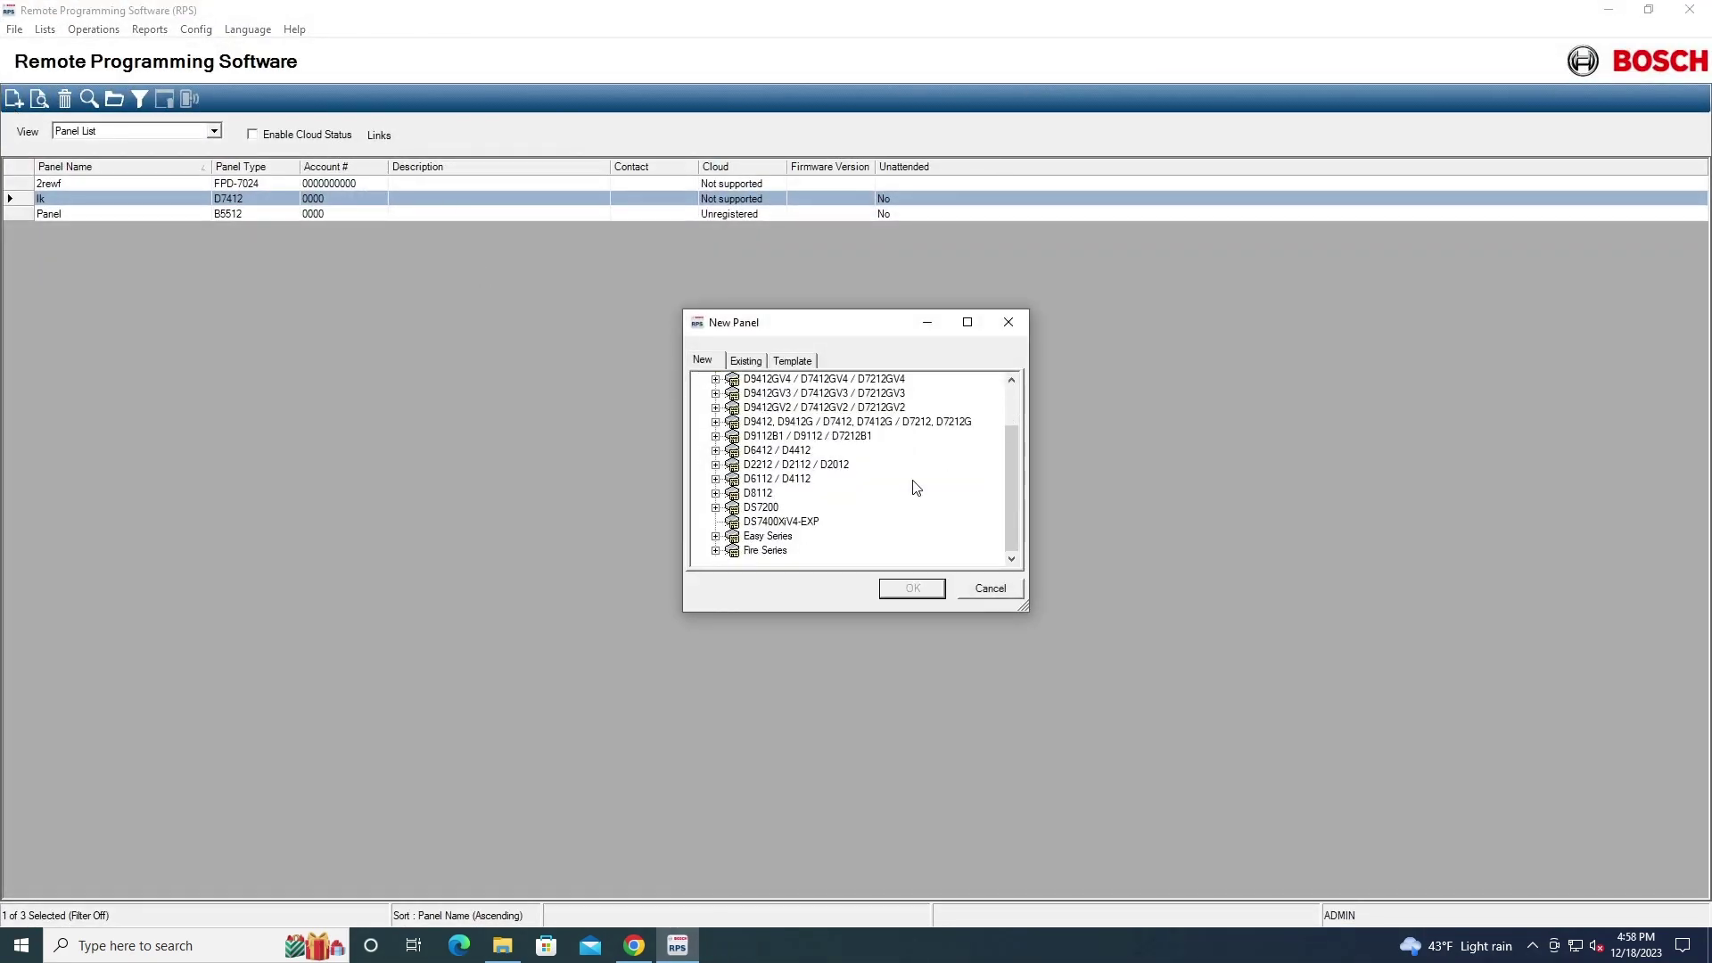
scroll(824, 500, "up", 2)
left_click(1008, 322)
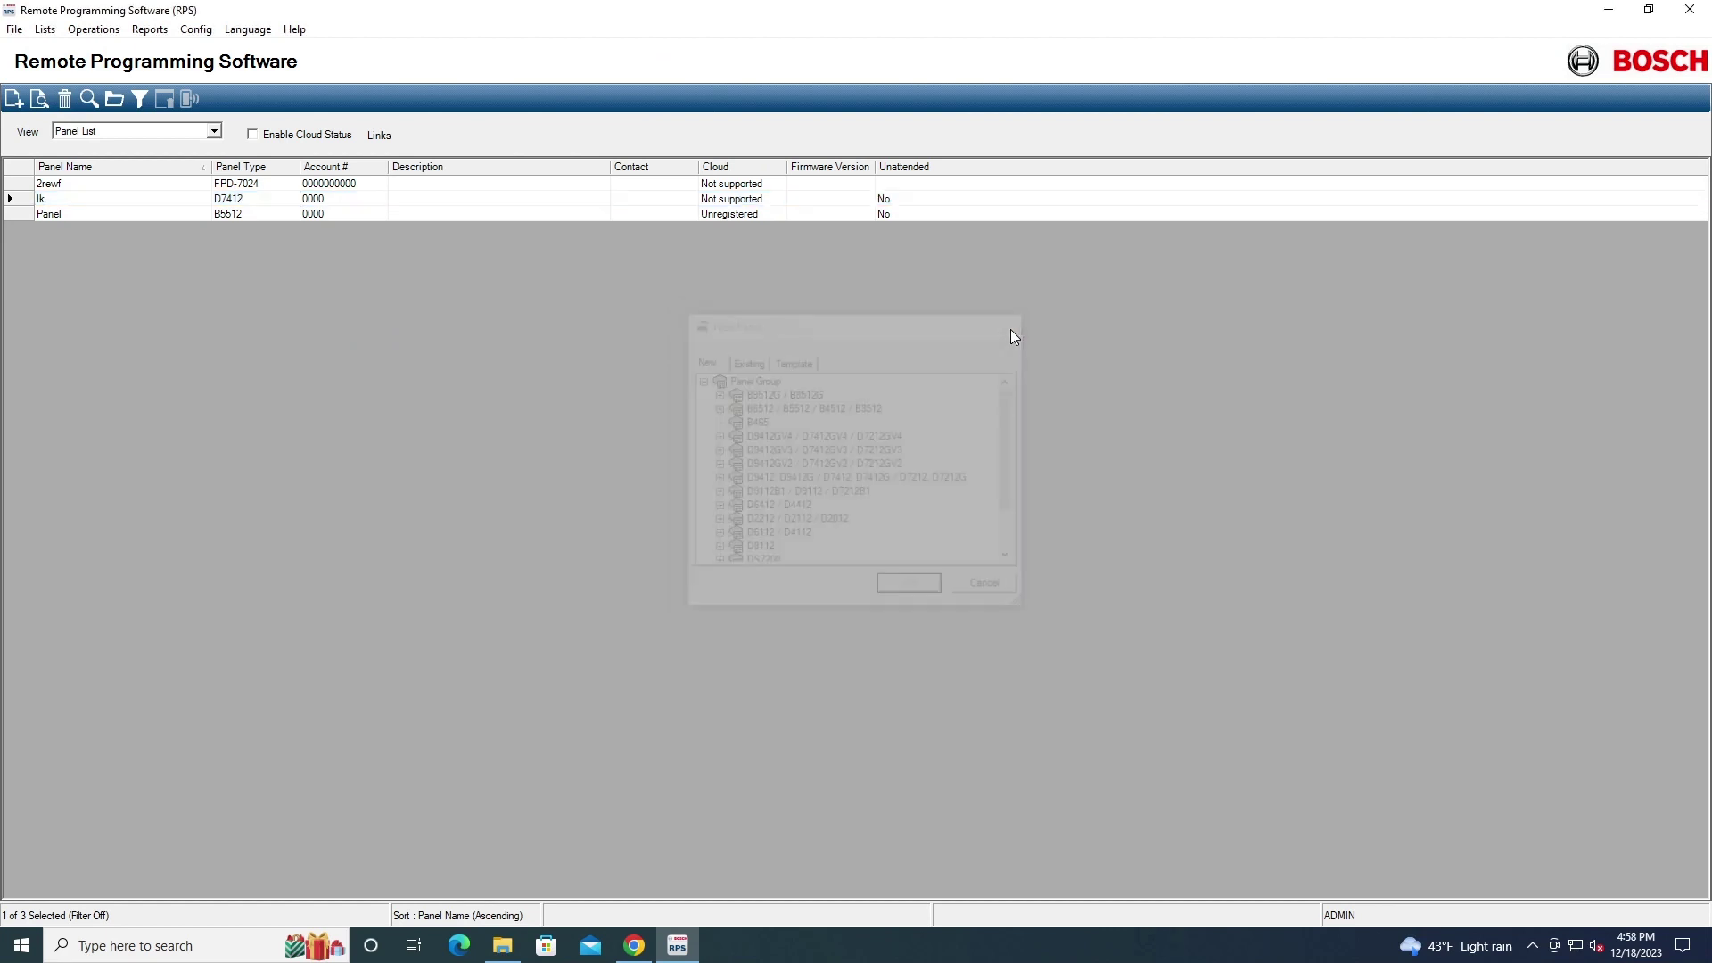
Open the 2rewf FPD-7024 full screen, try Enhanced Direct and Modem connections, then cancel and close
double_click(386, 185)
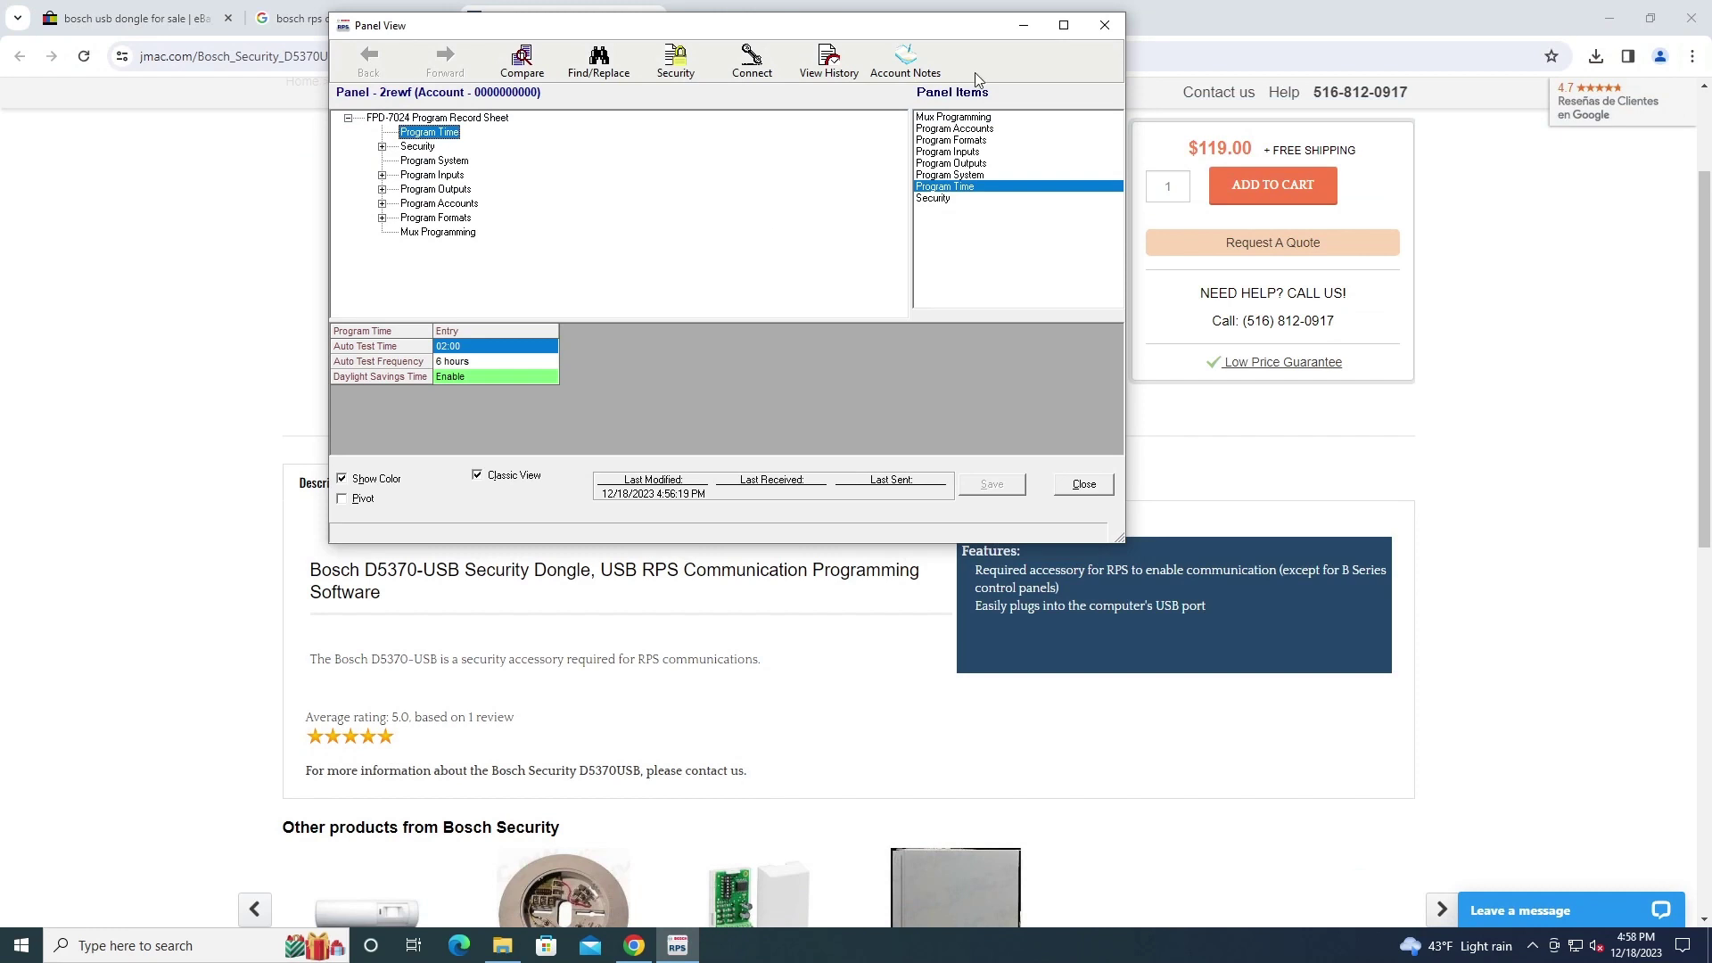
left_click(1064, 25)
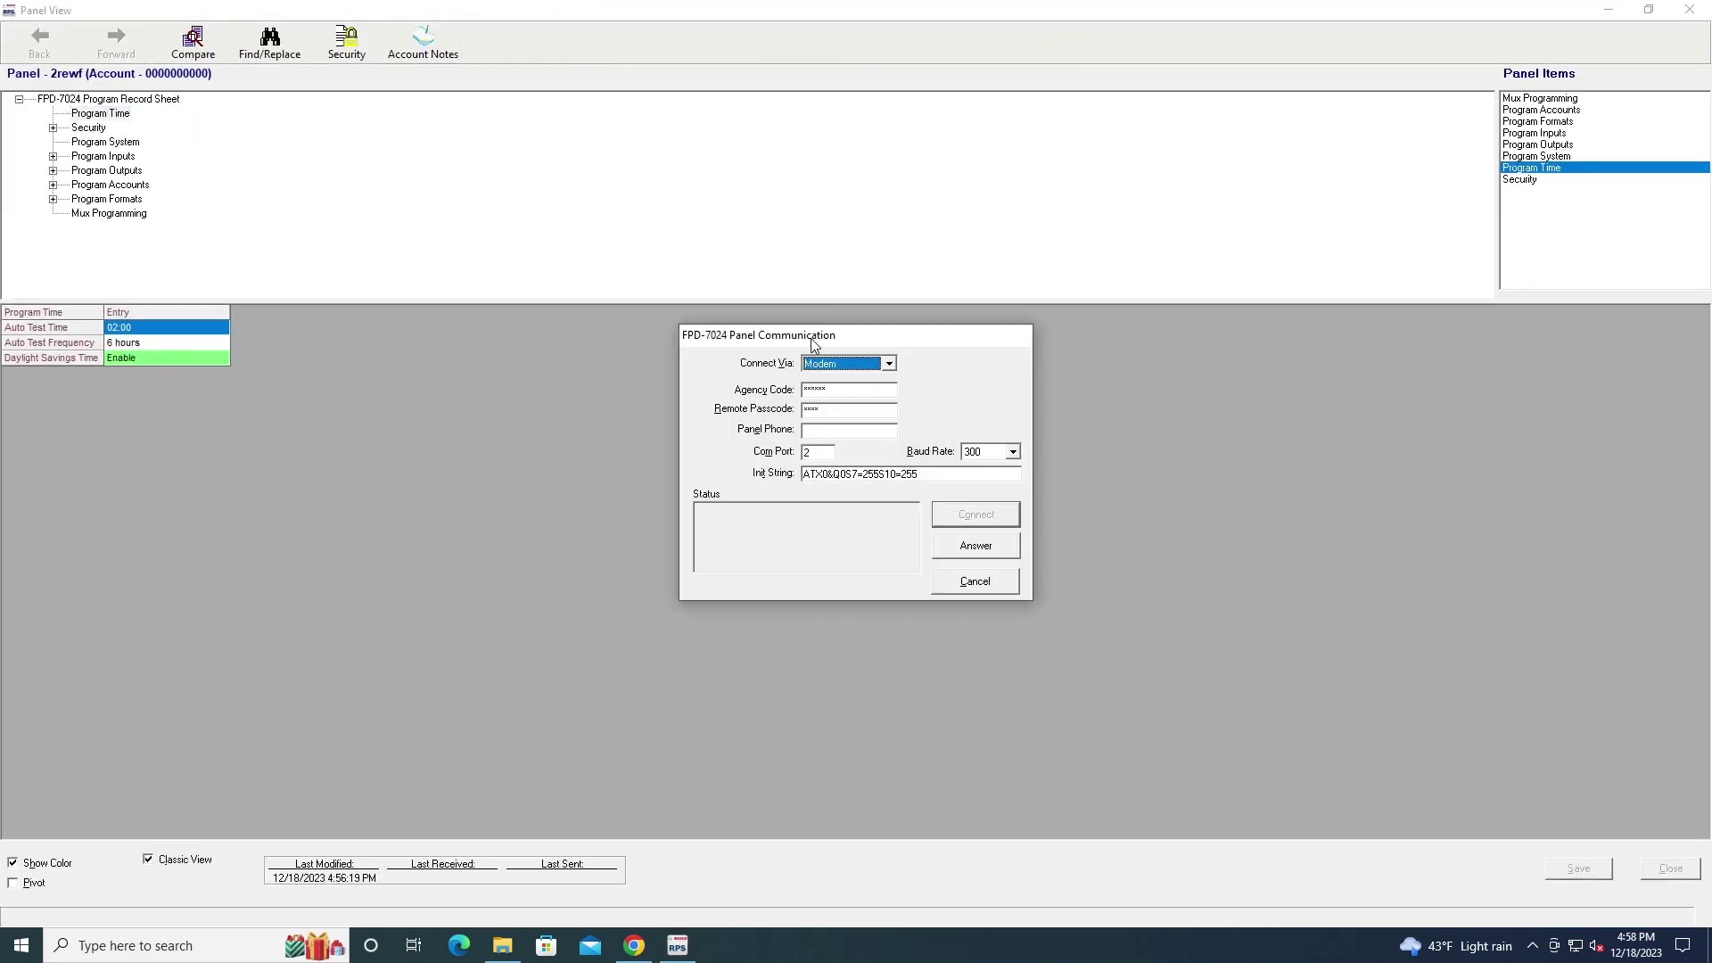
left_click(816, 363)
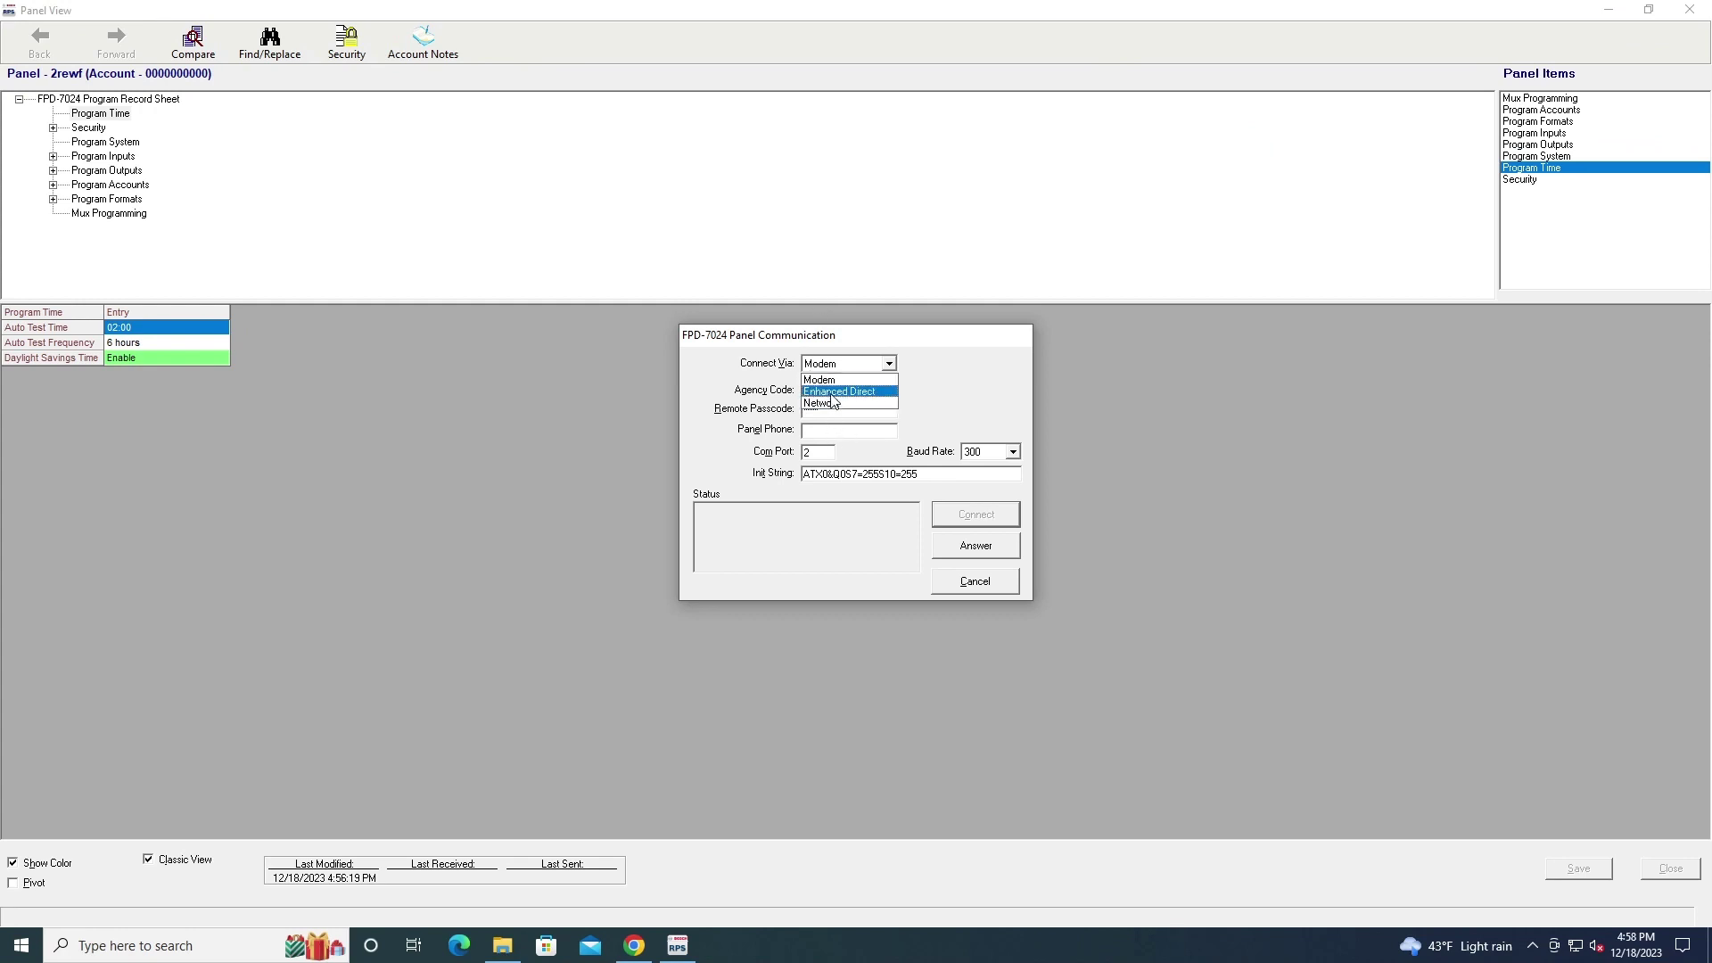
left_click(831, 392)
left_click(859, 363)
left_click(855, 380)
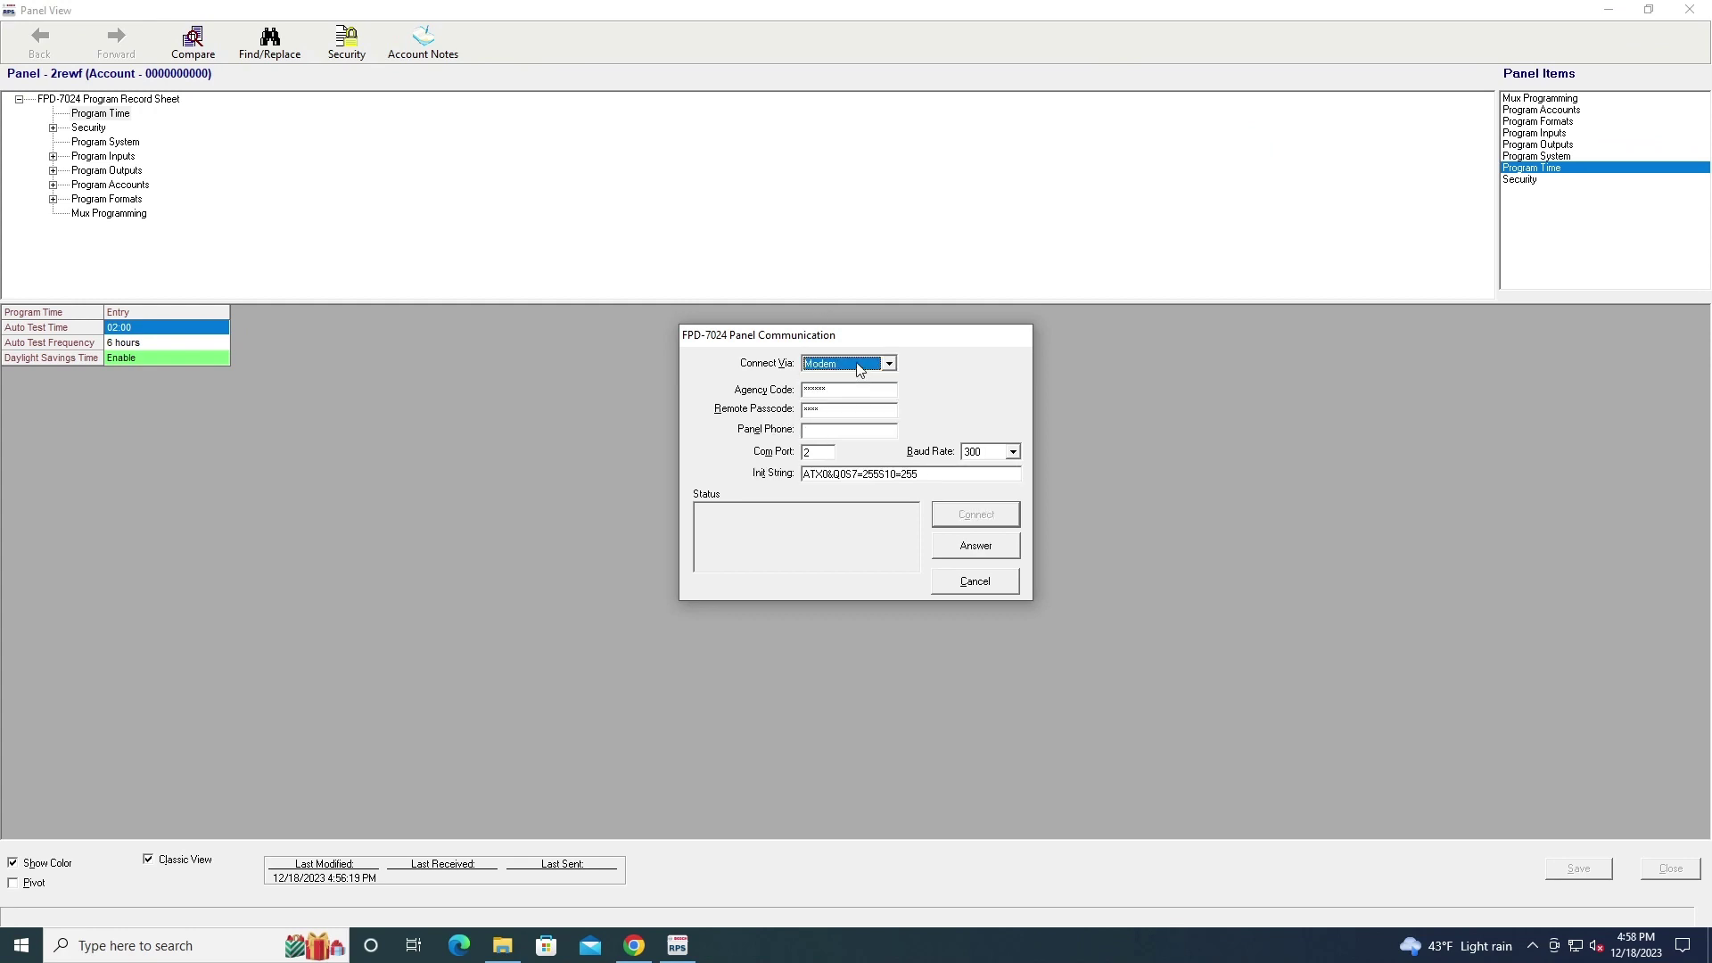
left_click(860, 366)
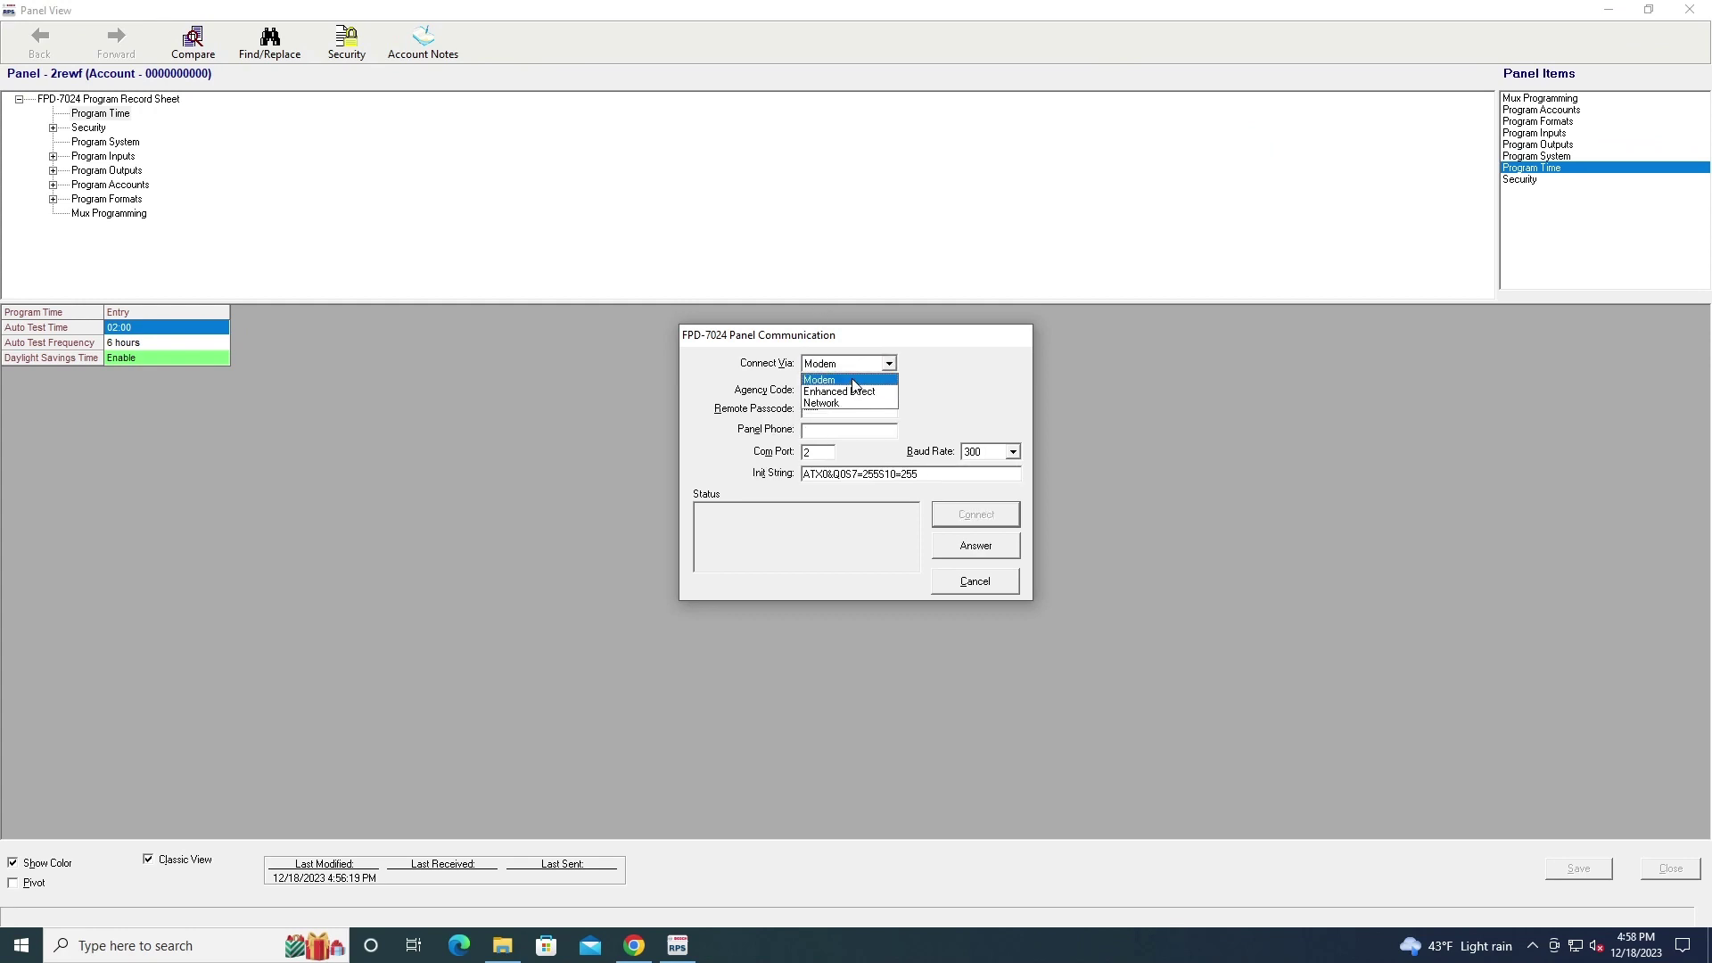
left_click(859, 364)
left_click(858, 364)
left_click(1094, 426)
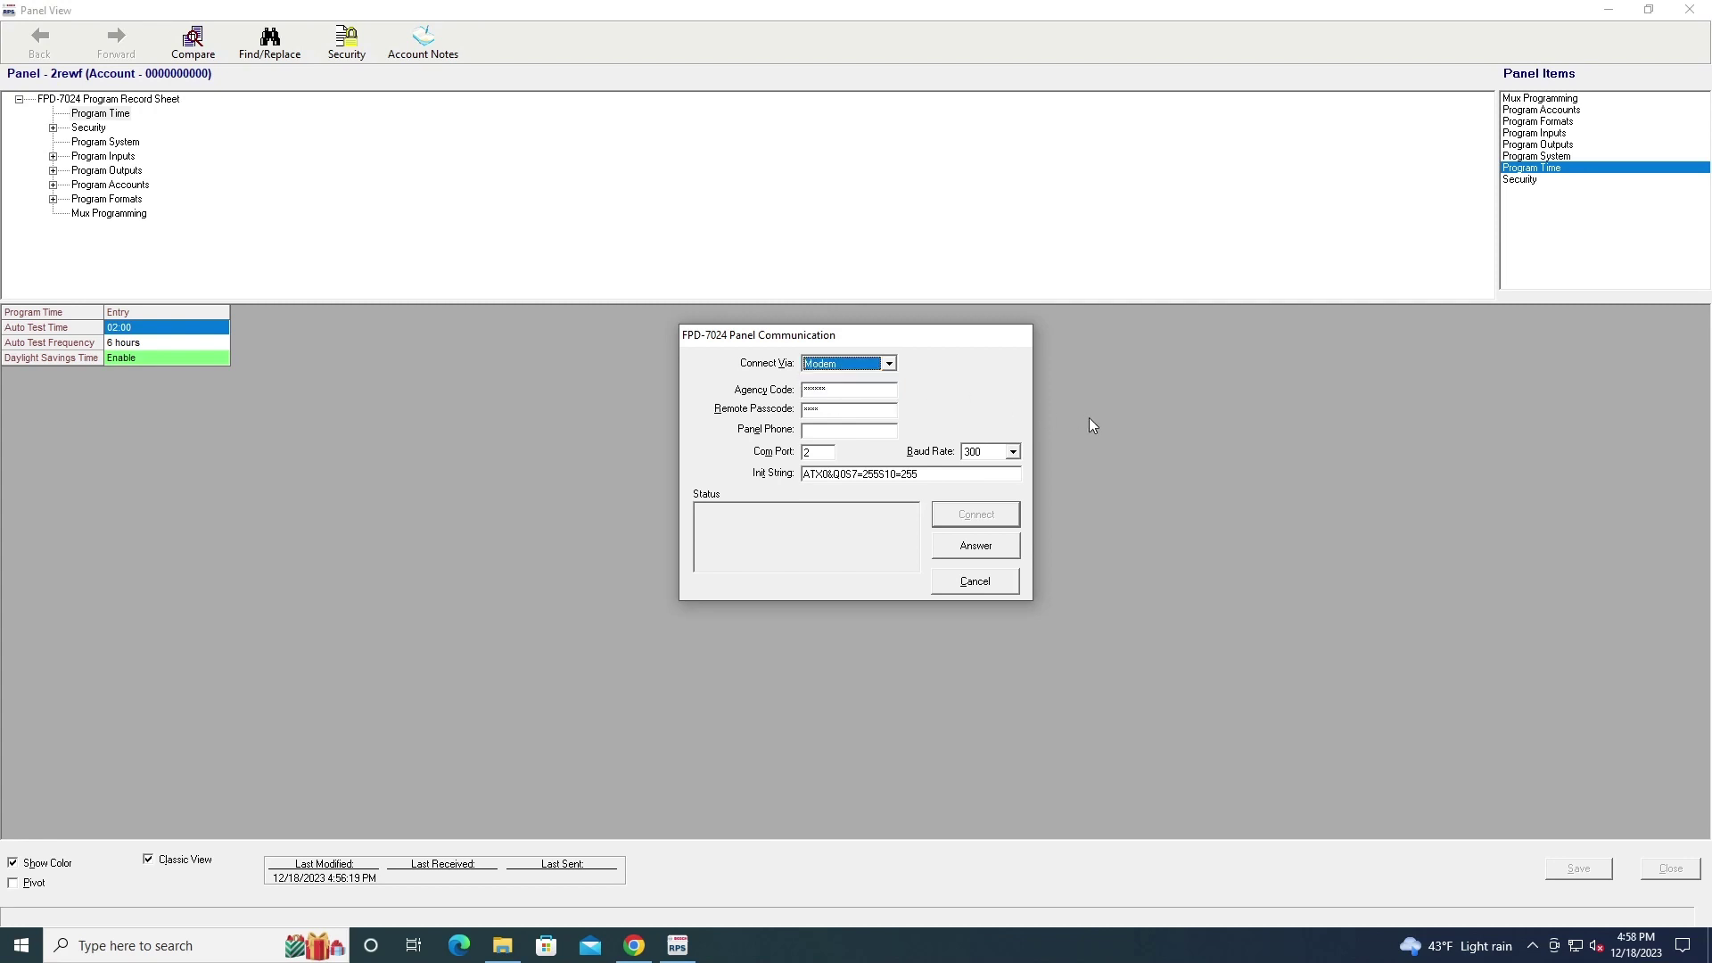
left_click(975, 581)
left_click(1689, 9)
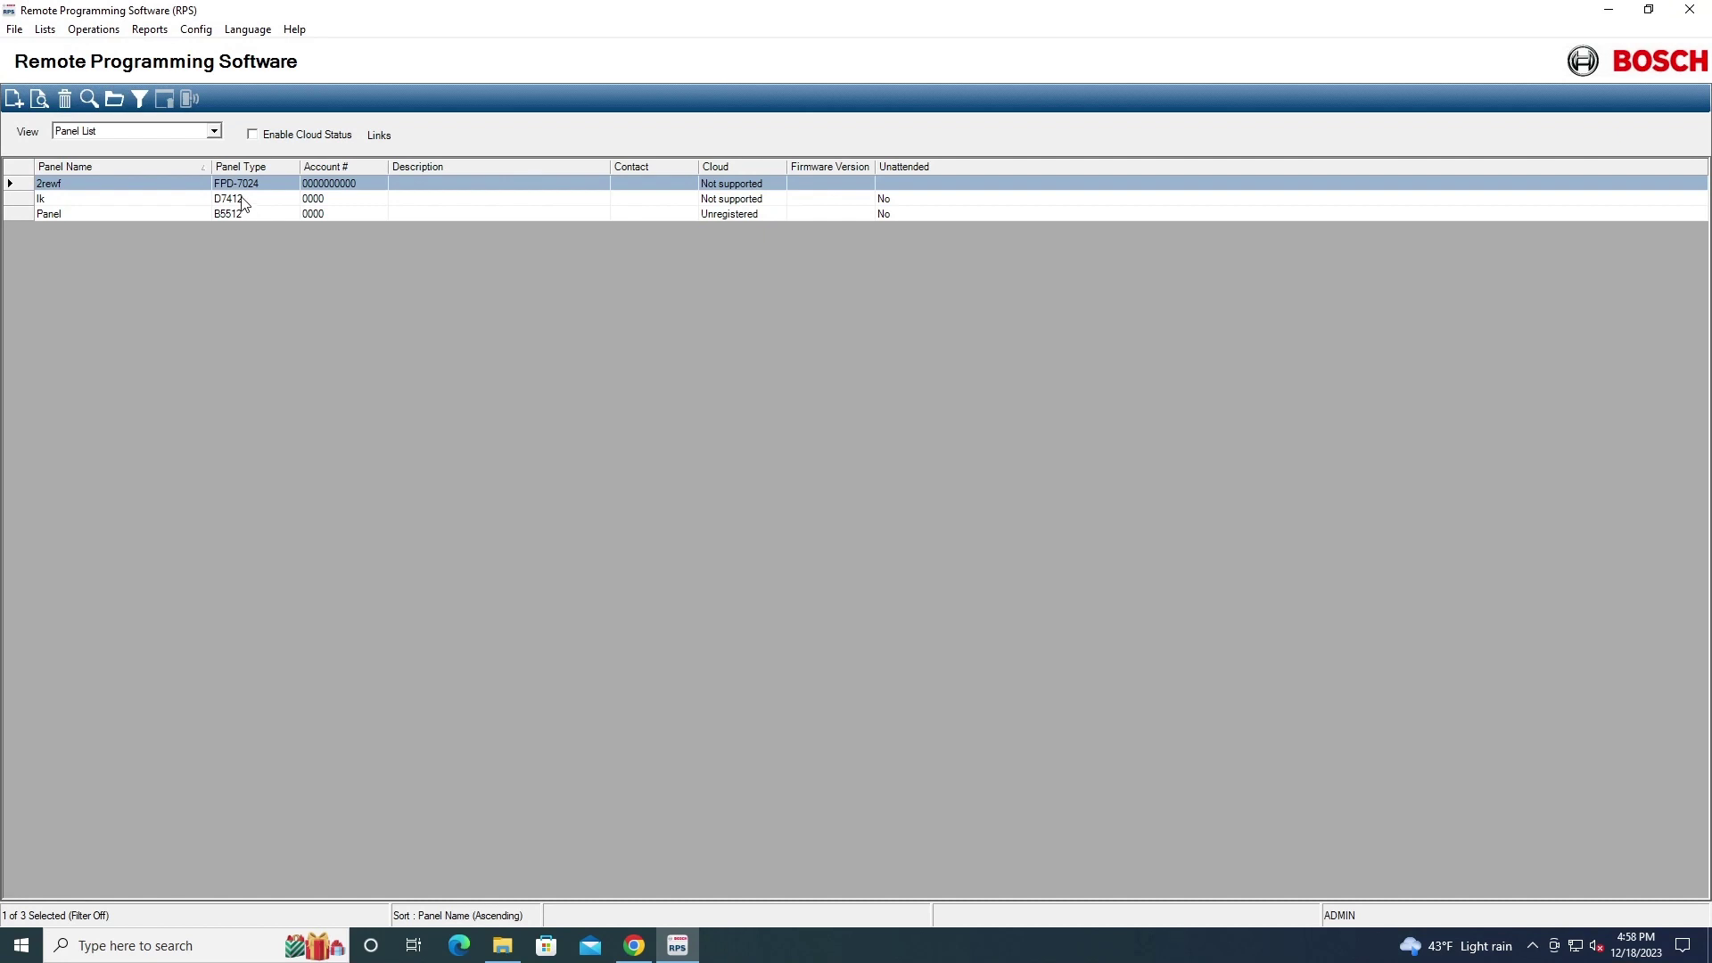
Open the B5512 panel named 'Panel' and save through the Account Assistant
double_click(245, 217)
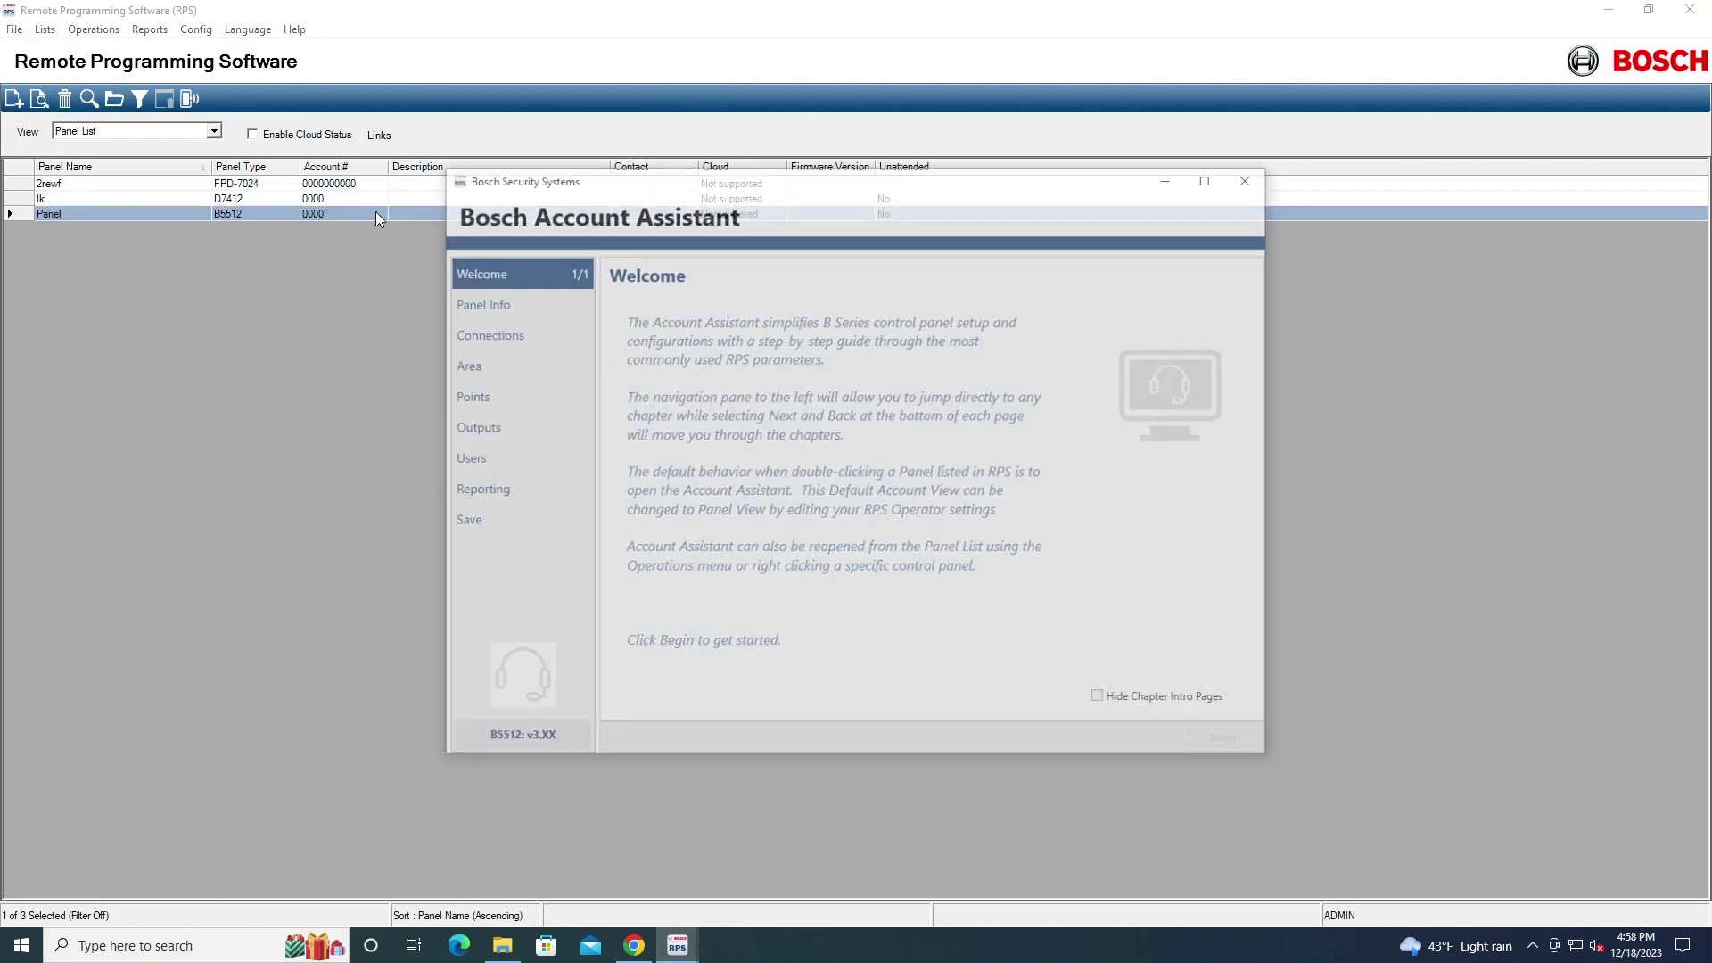
left_click(462, 522)
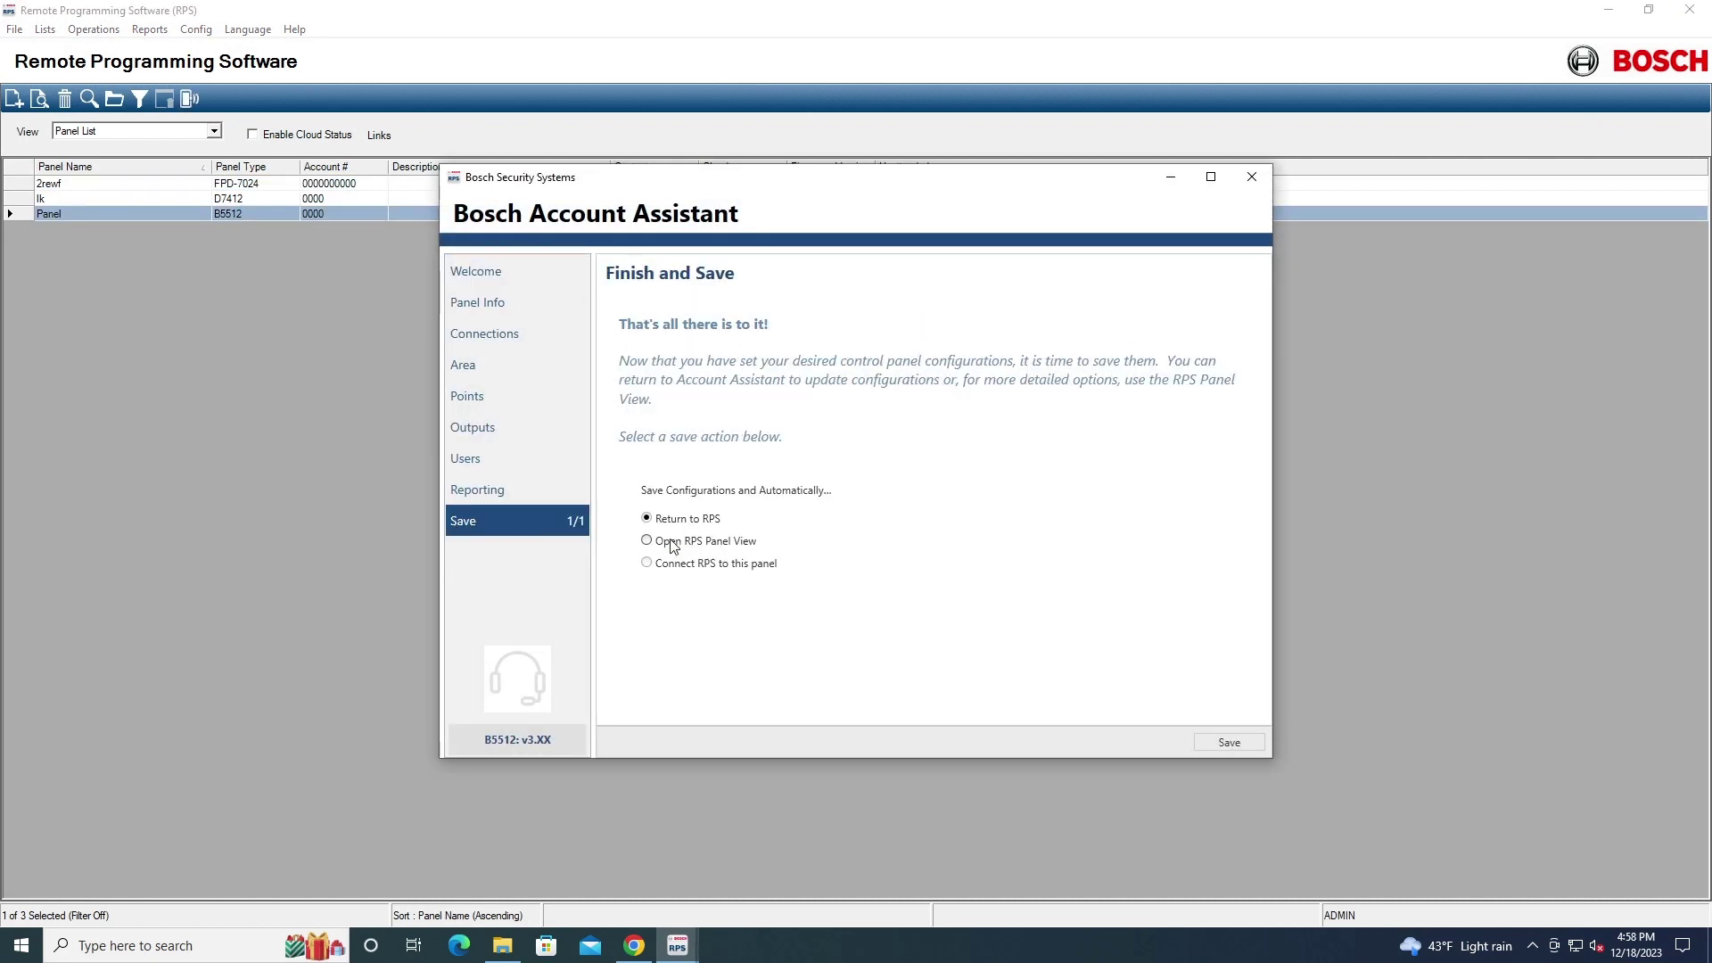
left_click(1217, 747)
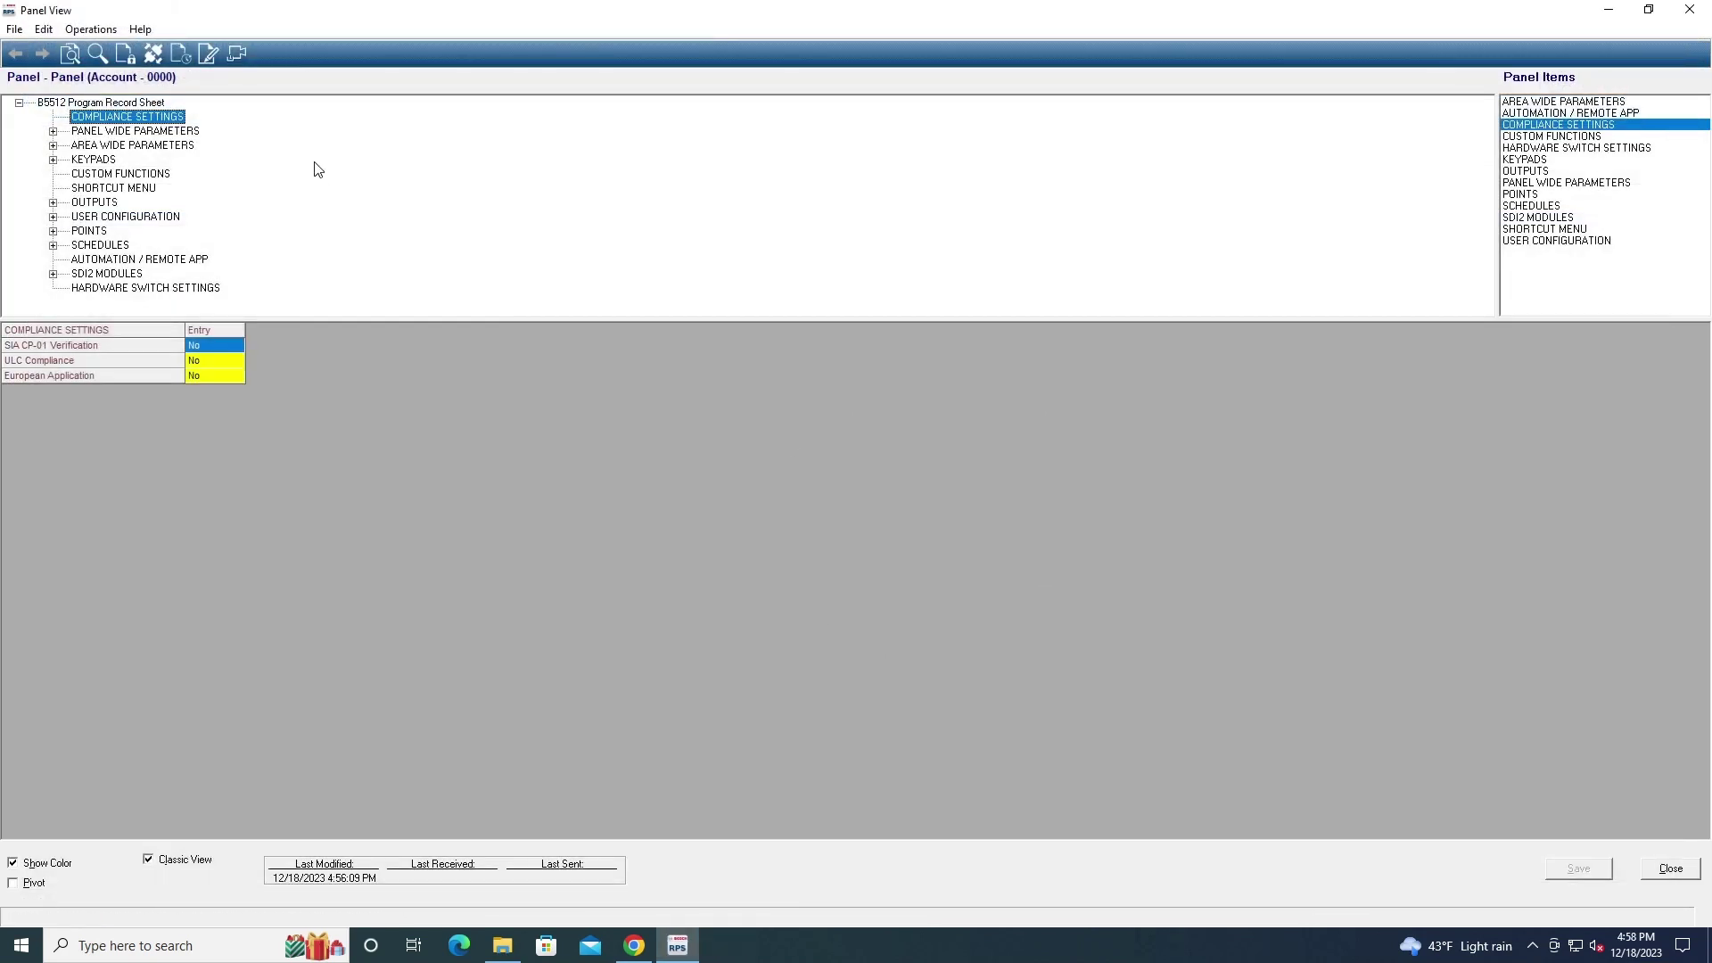
Start connecting, allow RPS through the firewall including public networks, and open the Connect Via list
left_click(157, 57)
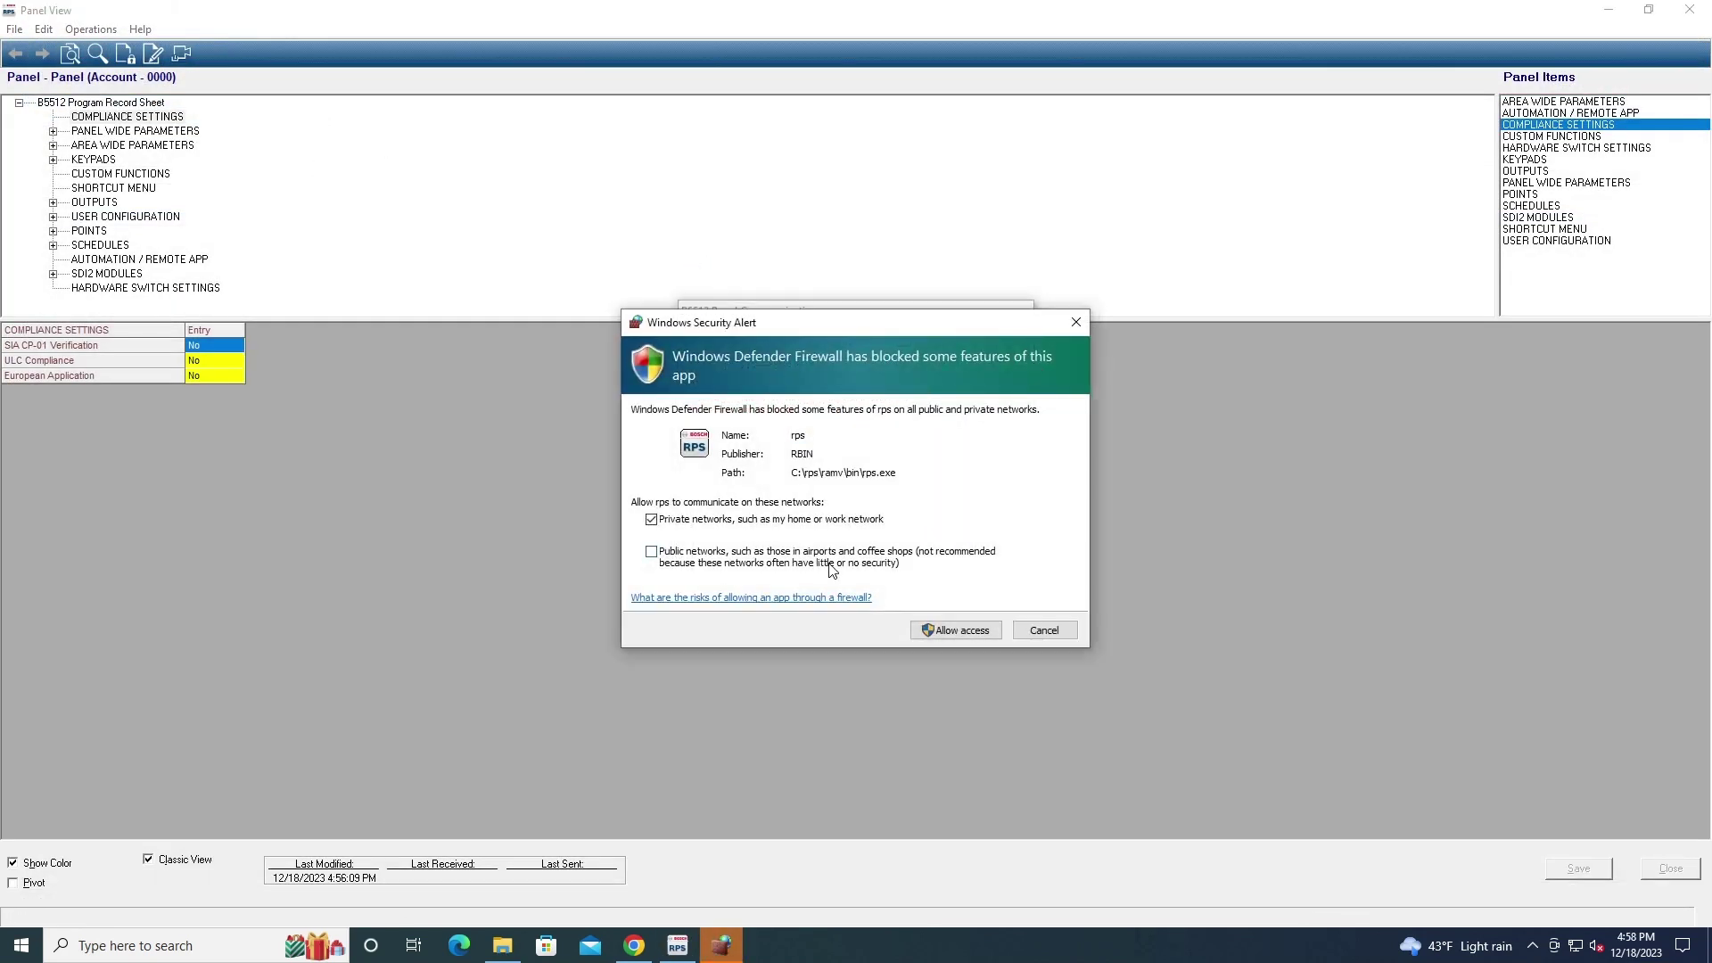
left_click(834, 564)
left_click(950, 628)
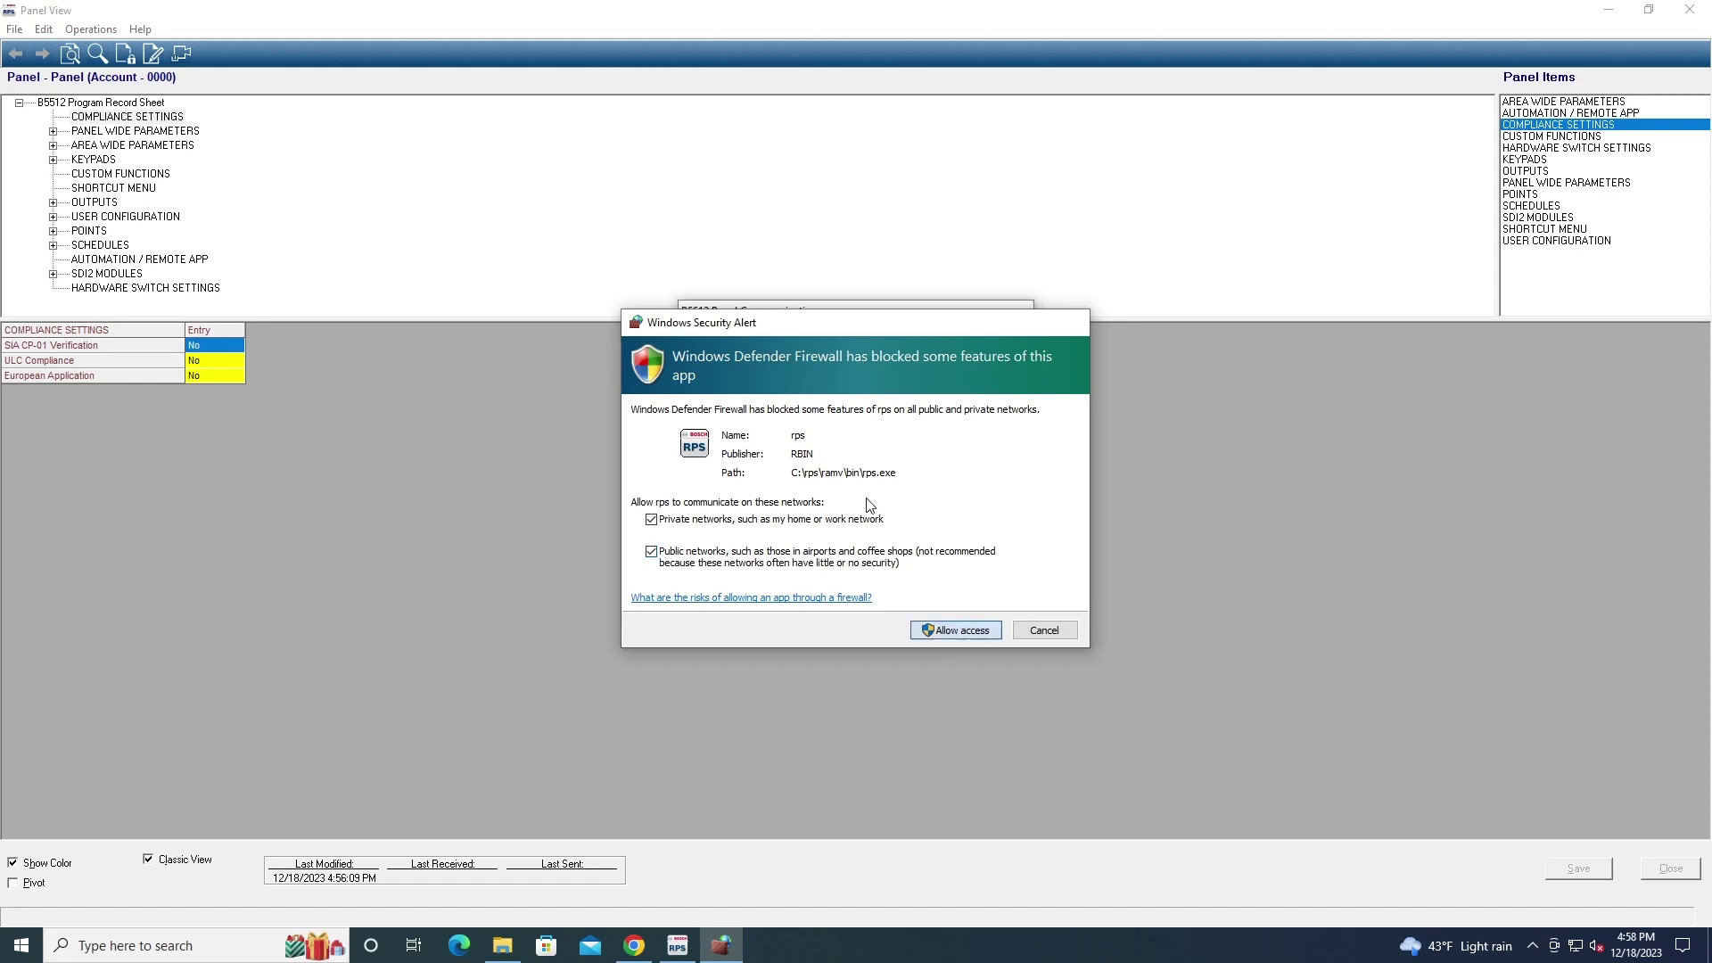
left_click(903, 340)
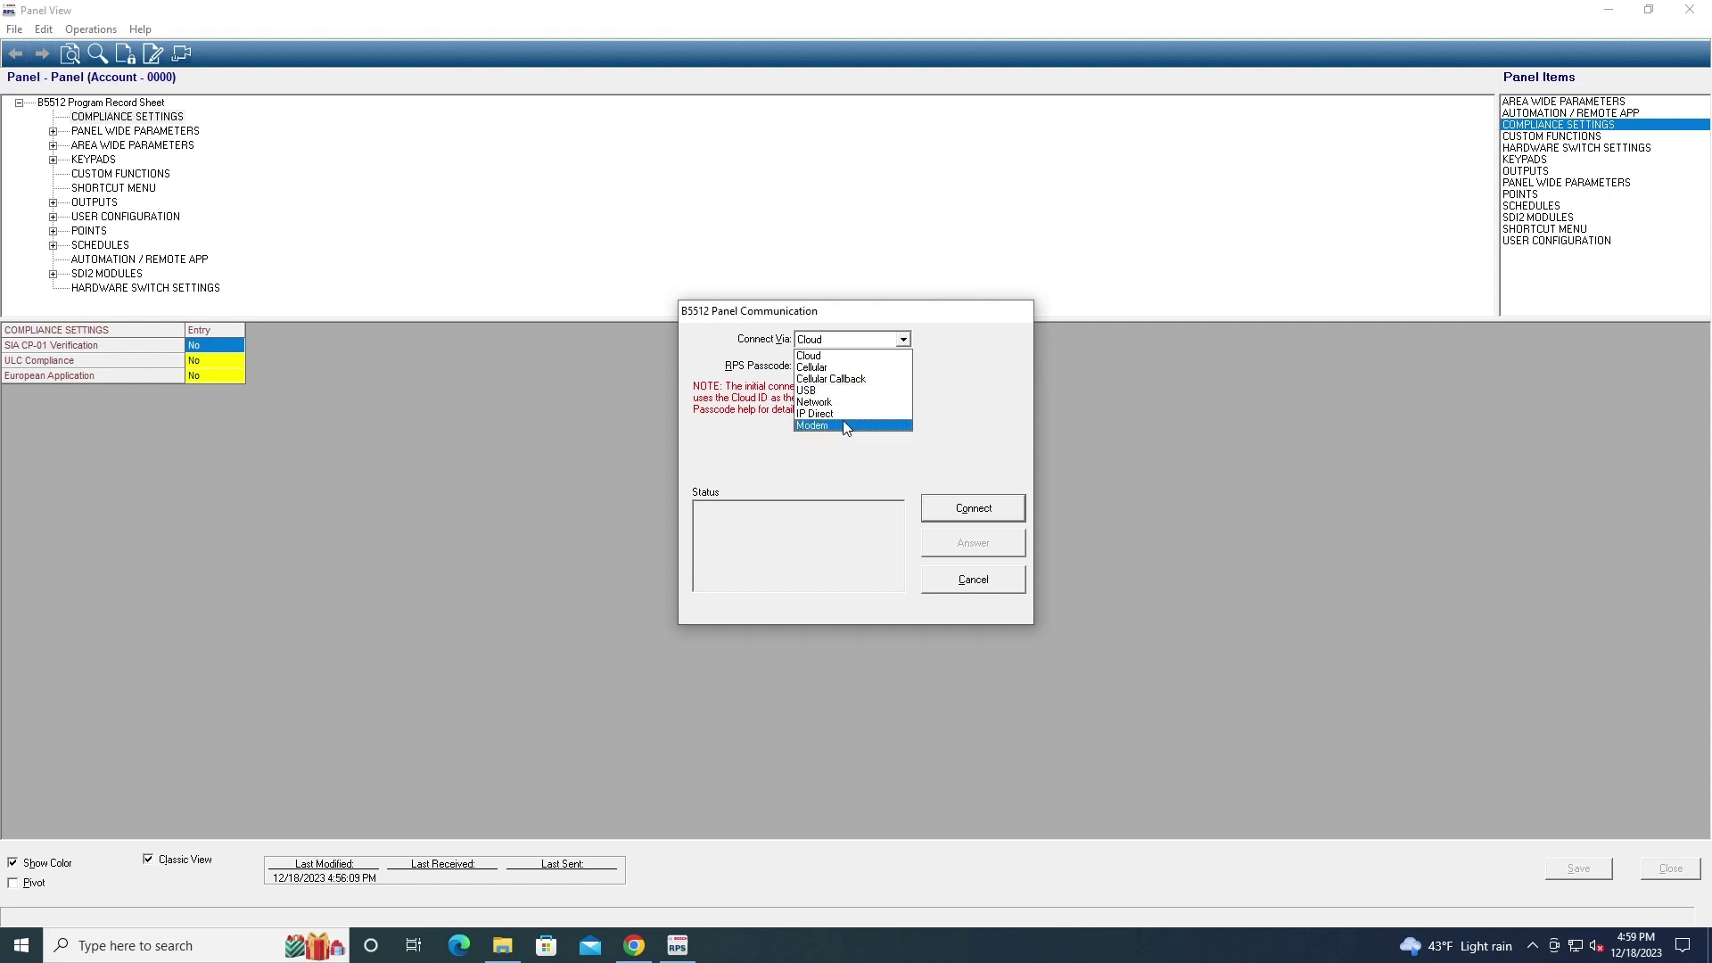
Switch the B5512's Connect Via to Modem, Cellular Callback, then USB, and cancel without connecting
left_click(845, 425)
left_click(868, 343)
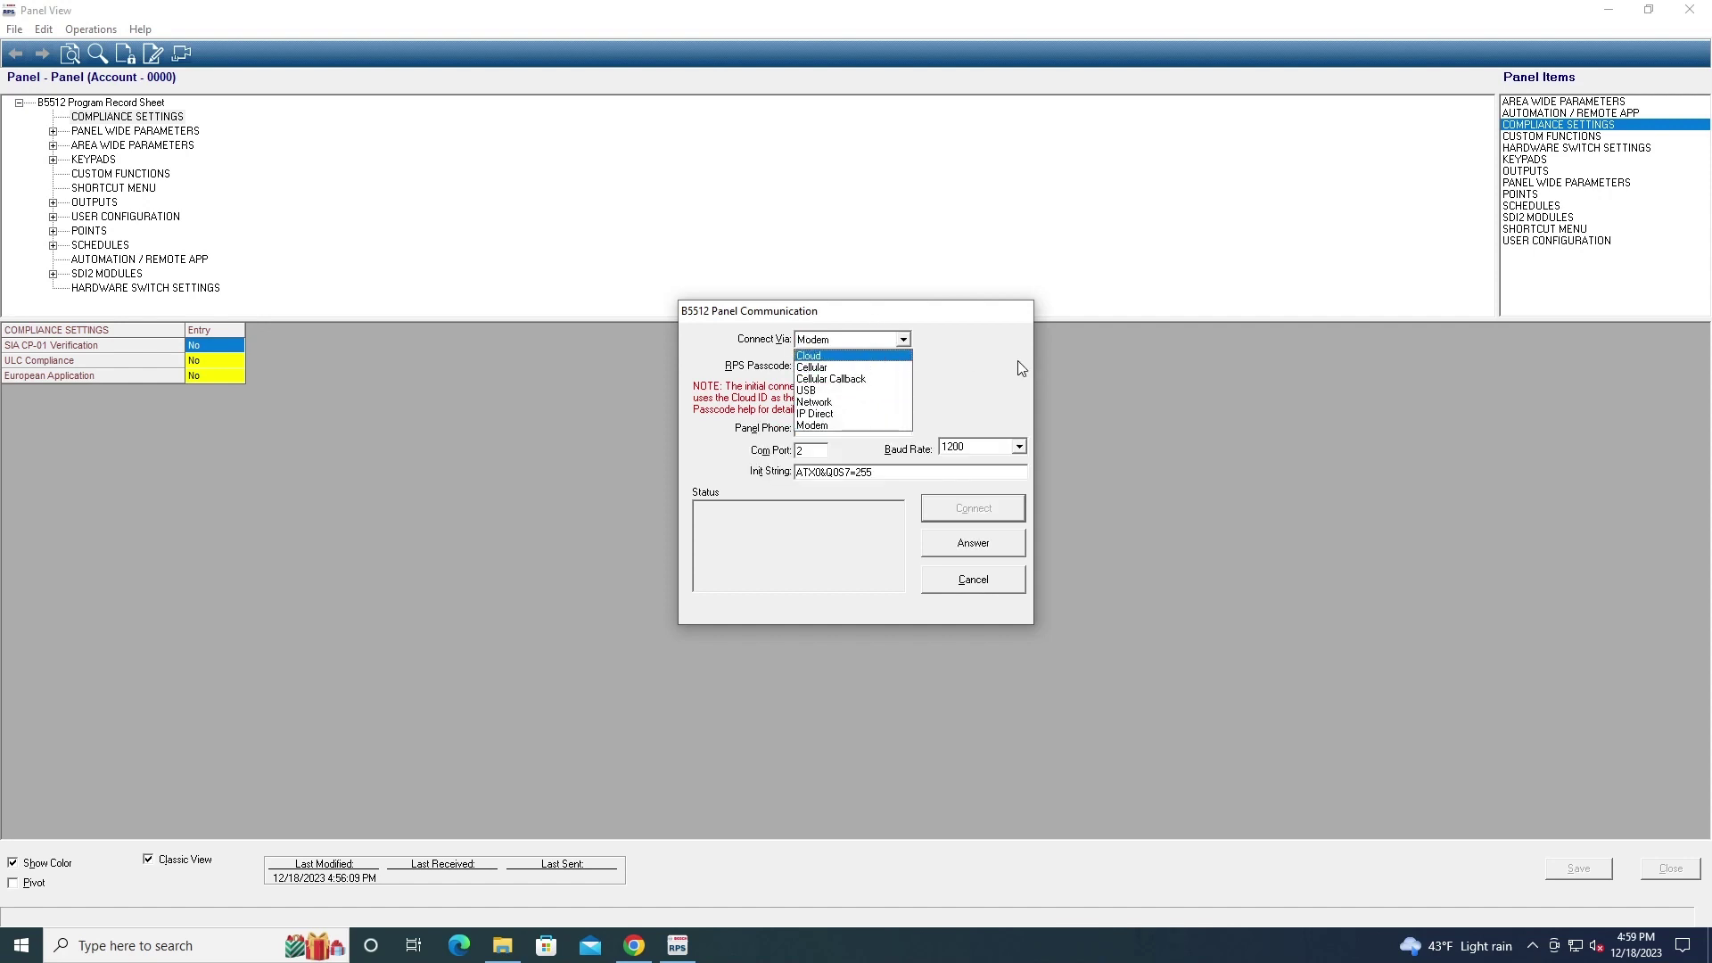
left_click(974, 552)
left_click(879, 337)
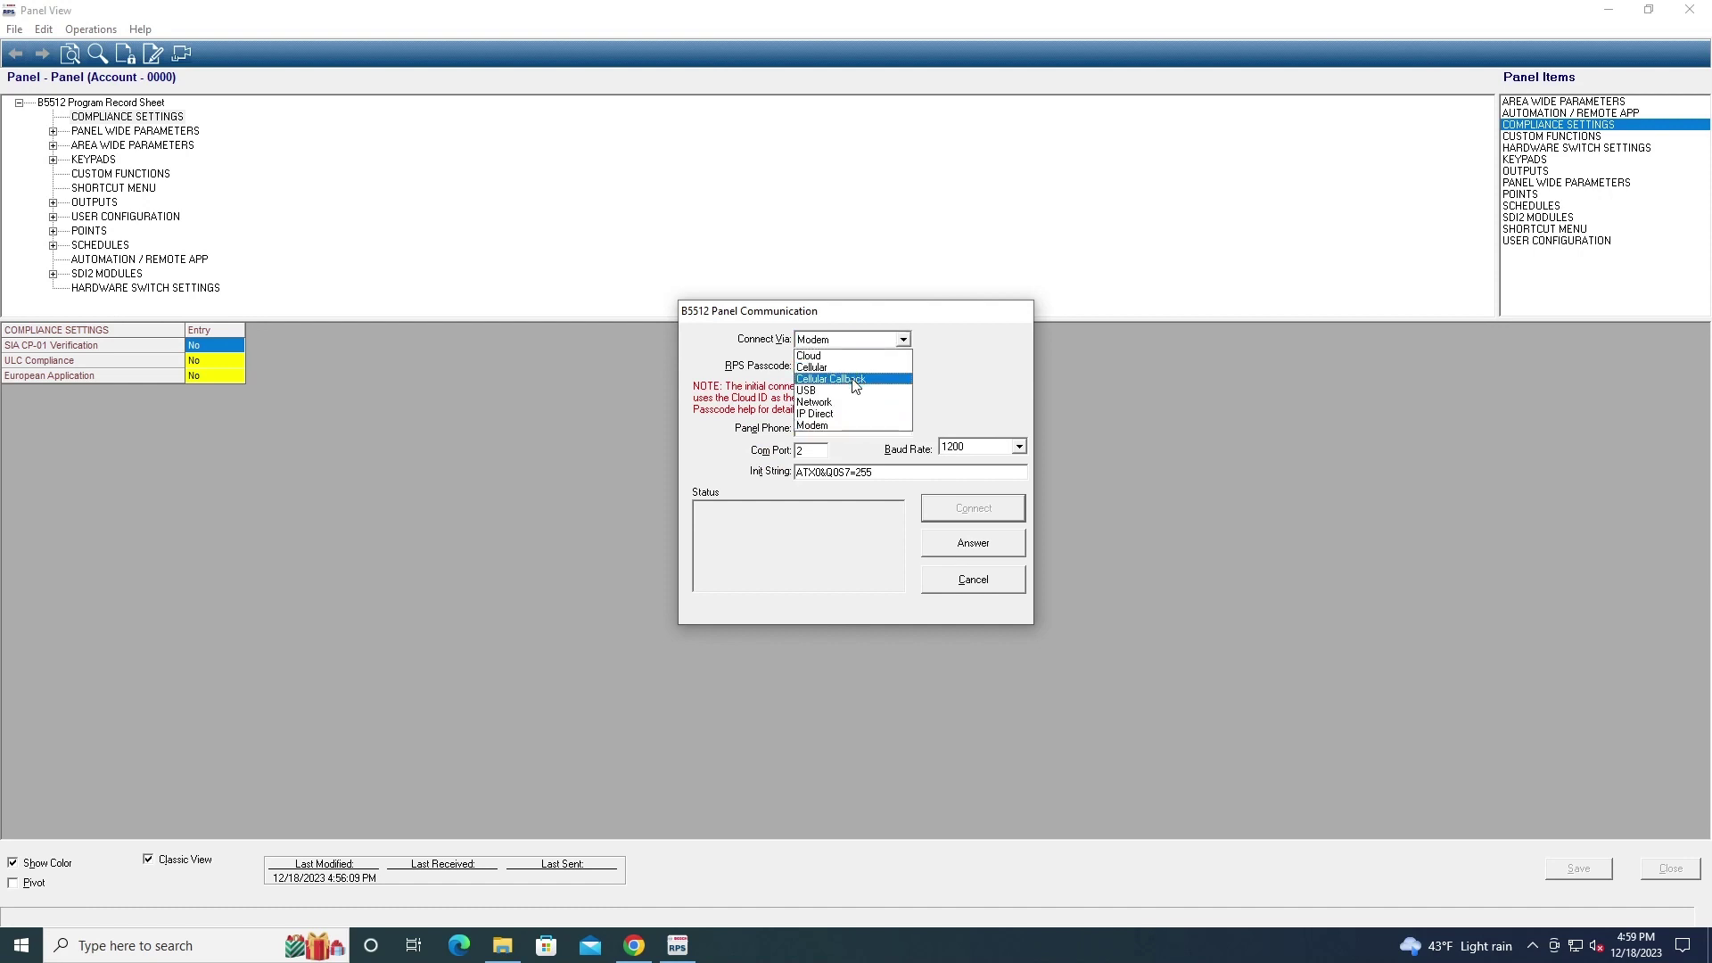
left_click(858, 385)
left_click(864, 343)
left_click(842, 380)
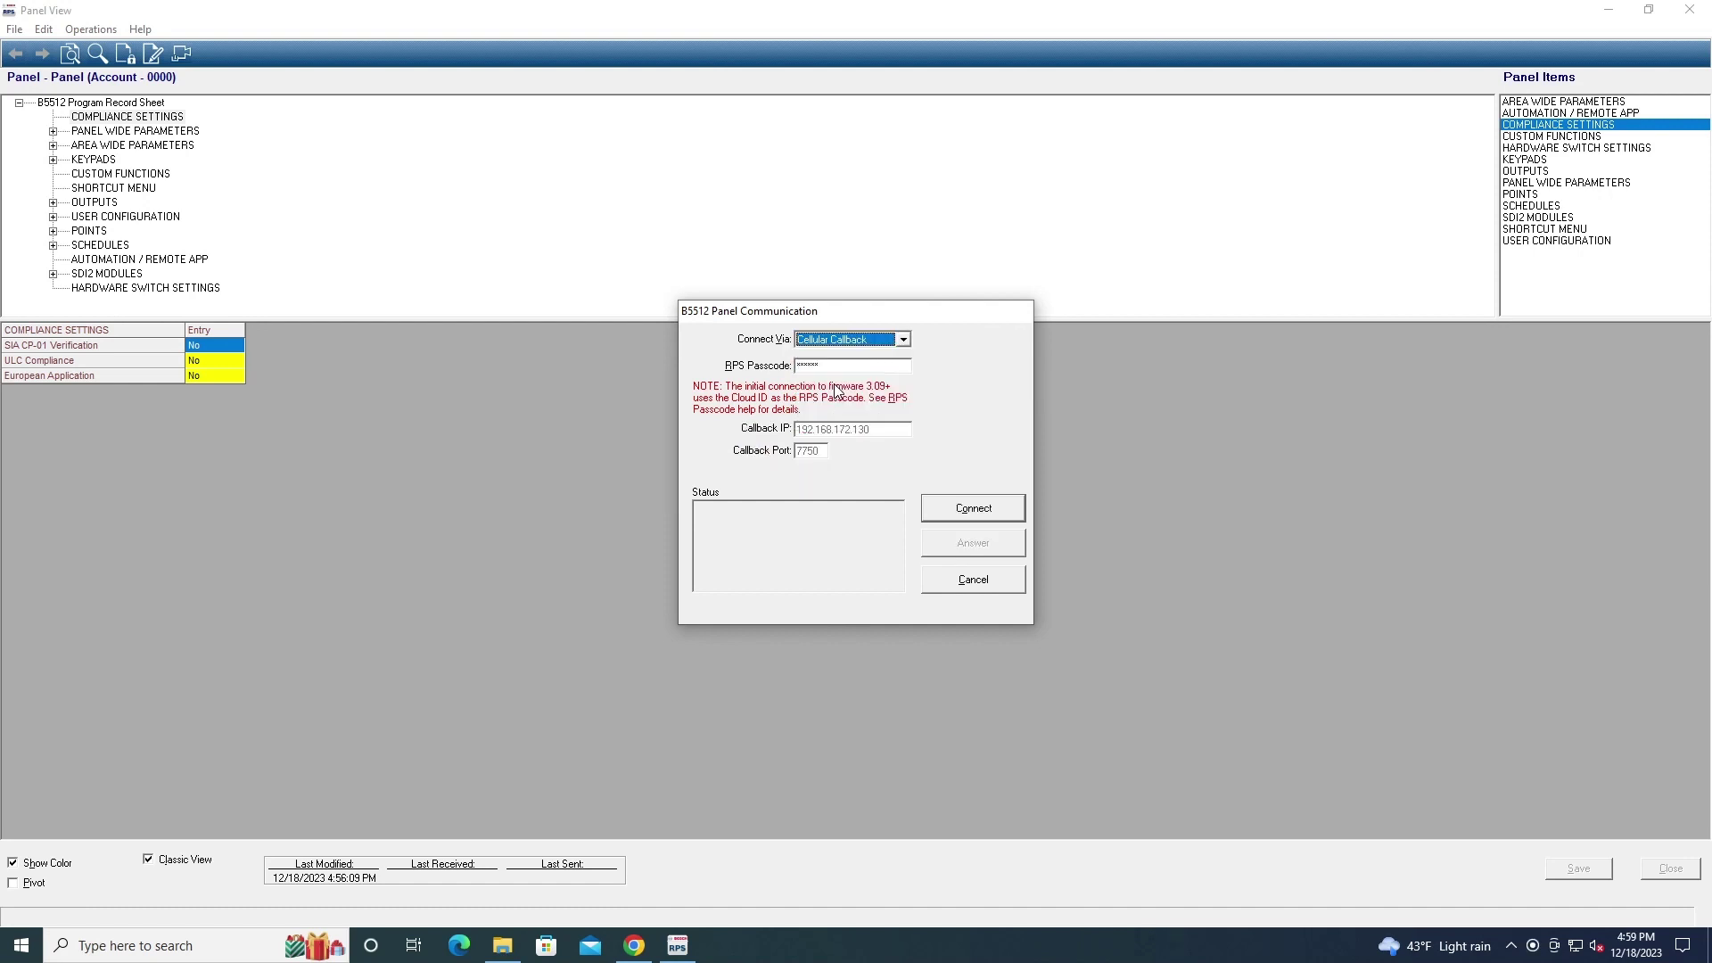
left_click(849, 340)
left_click(845, 391)
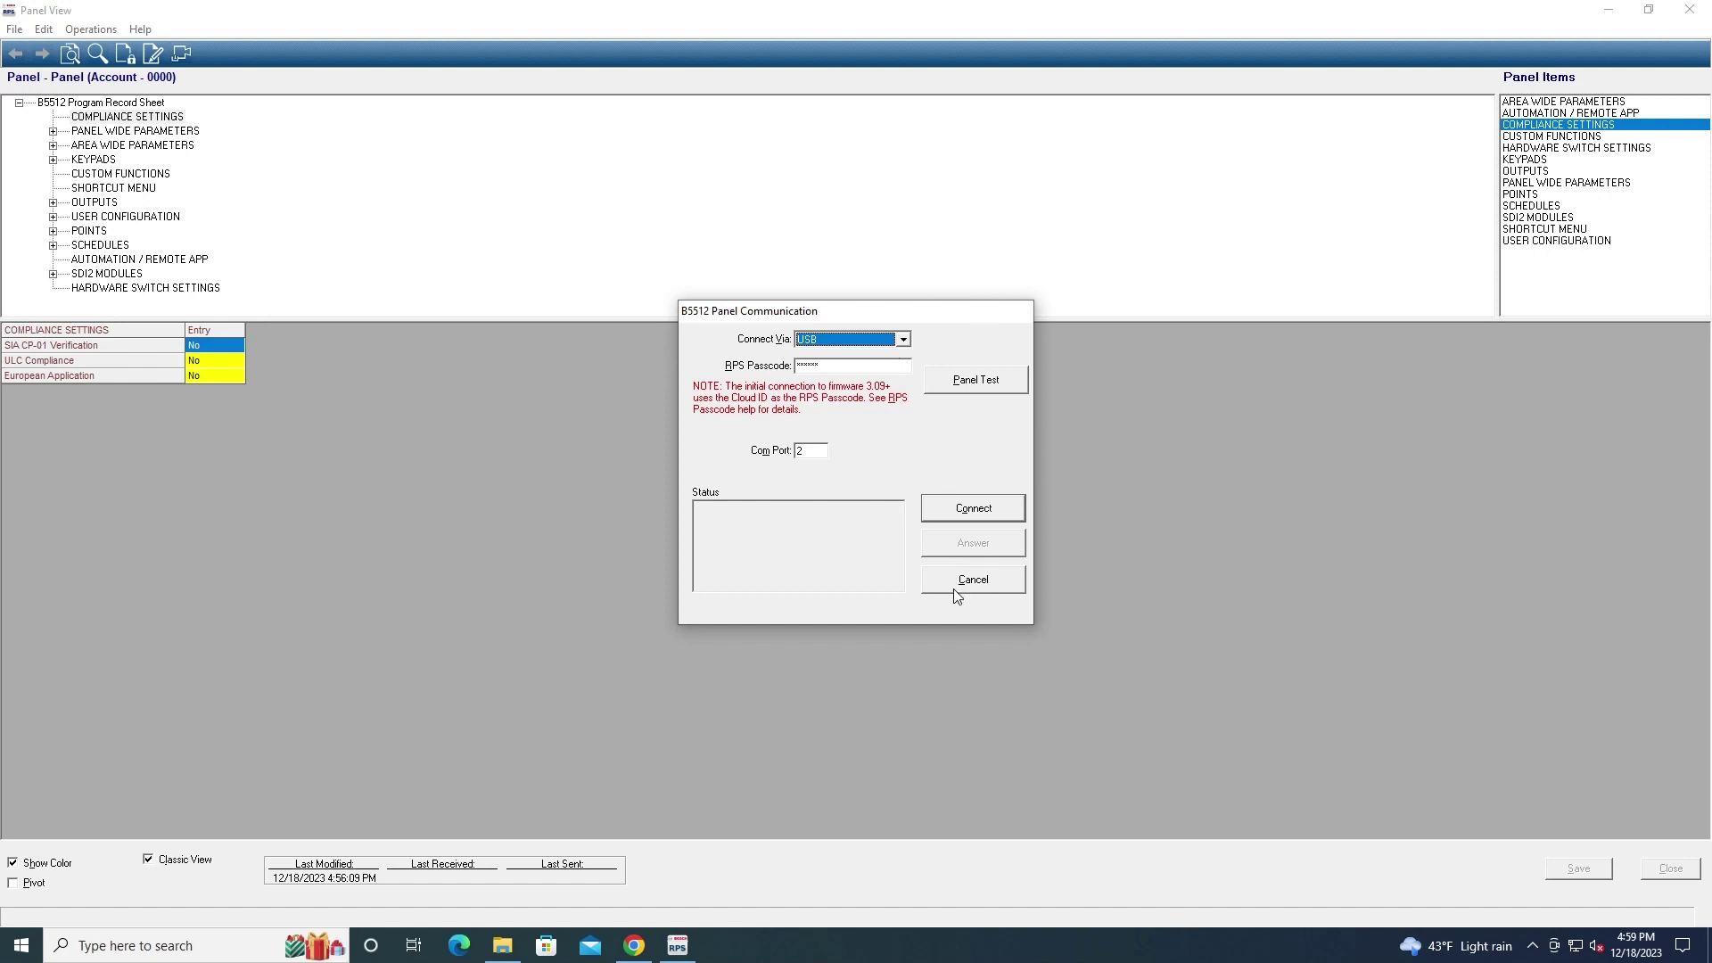
left_click(978, 587)
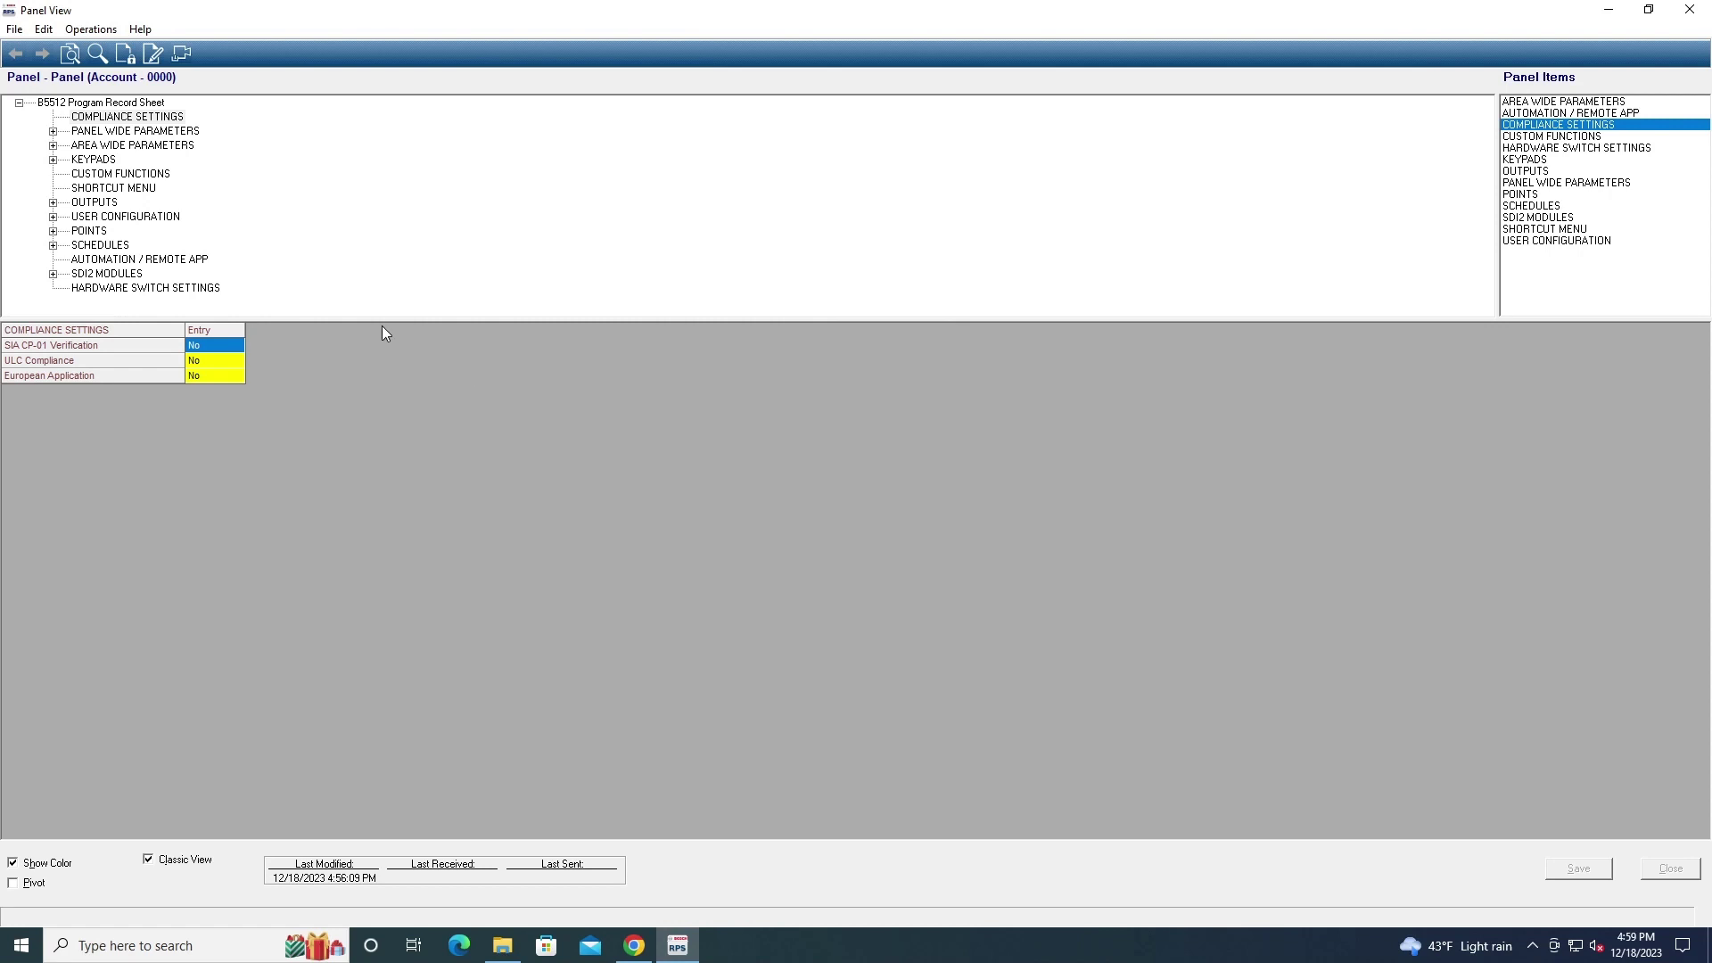
Close the B5512 view with File > Close, then browse the Config menu without choosing anything
left_click(14, 29)
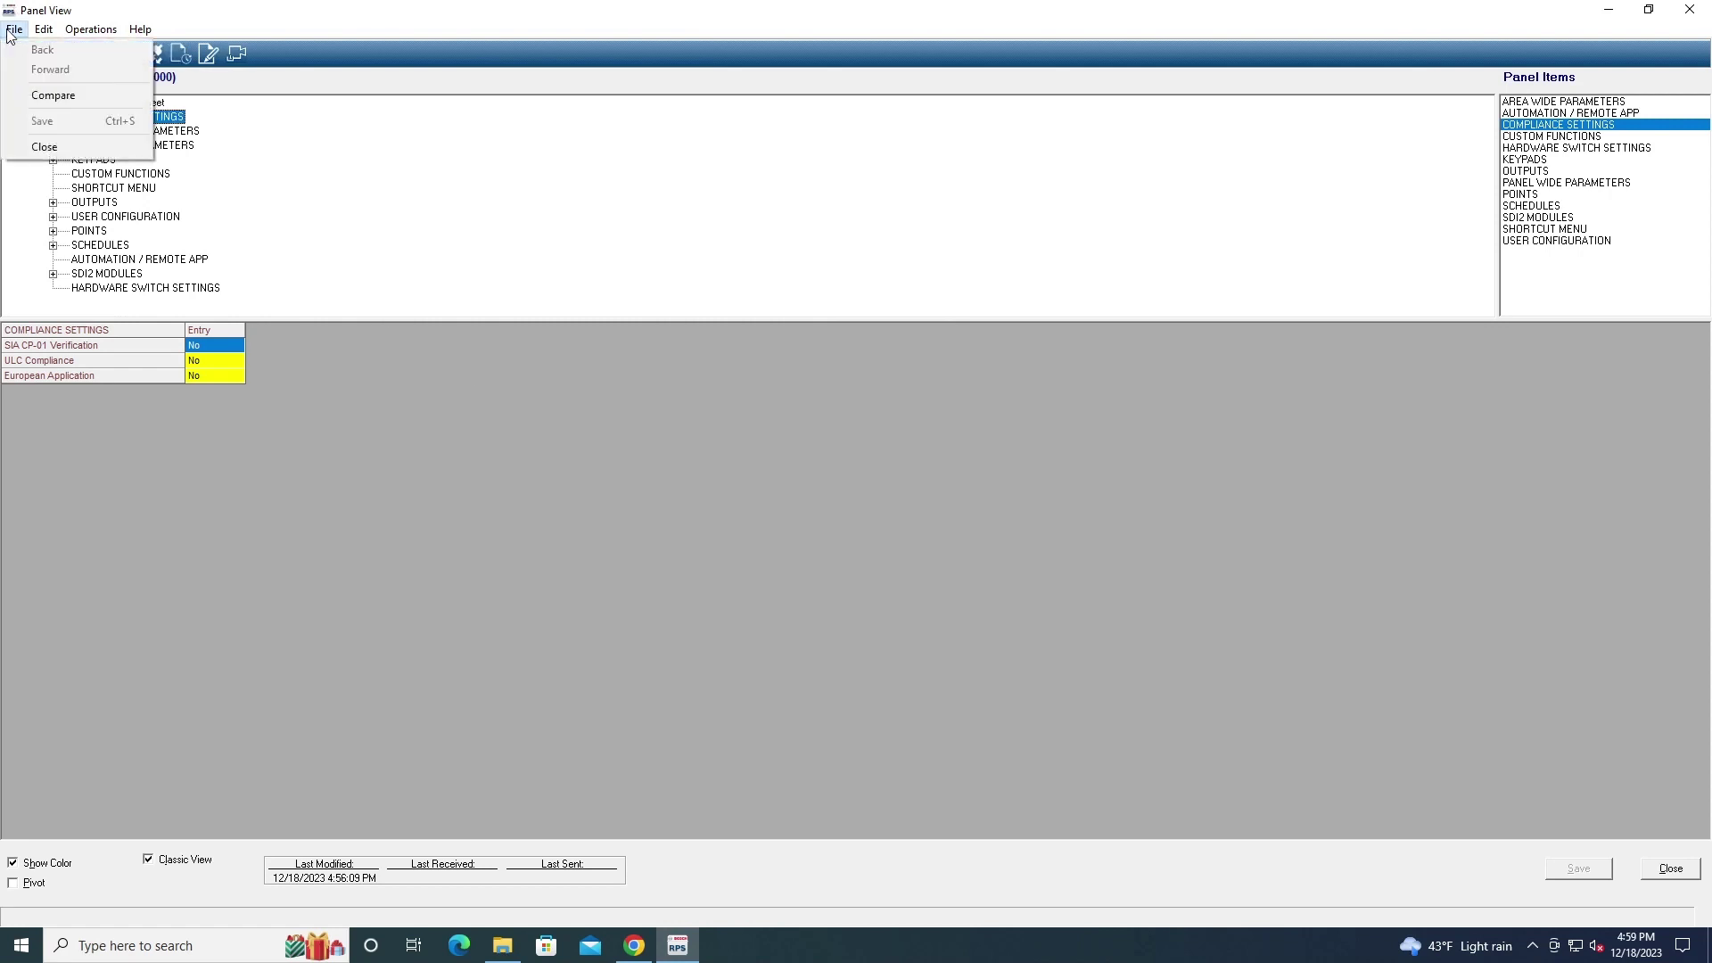
left_click(46, 148)
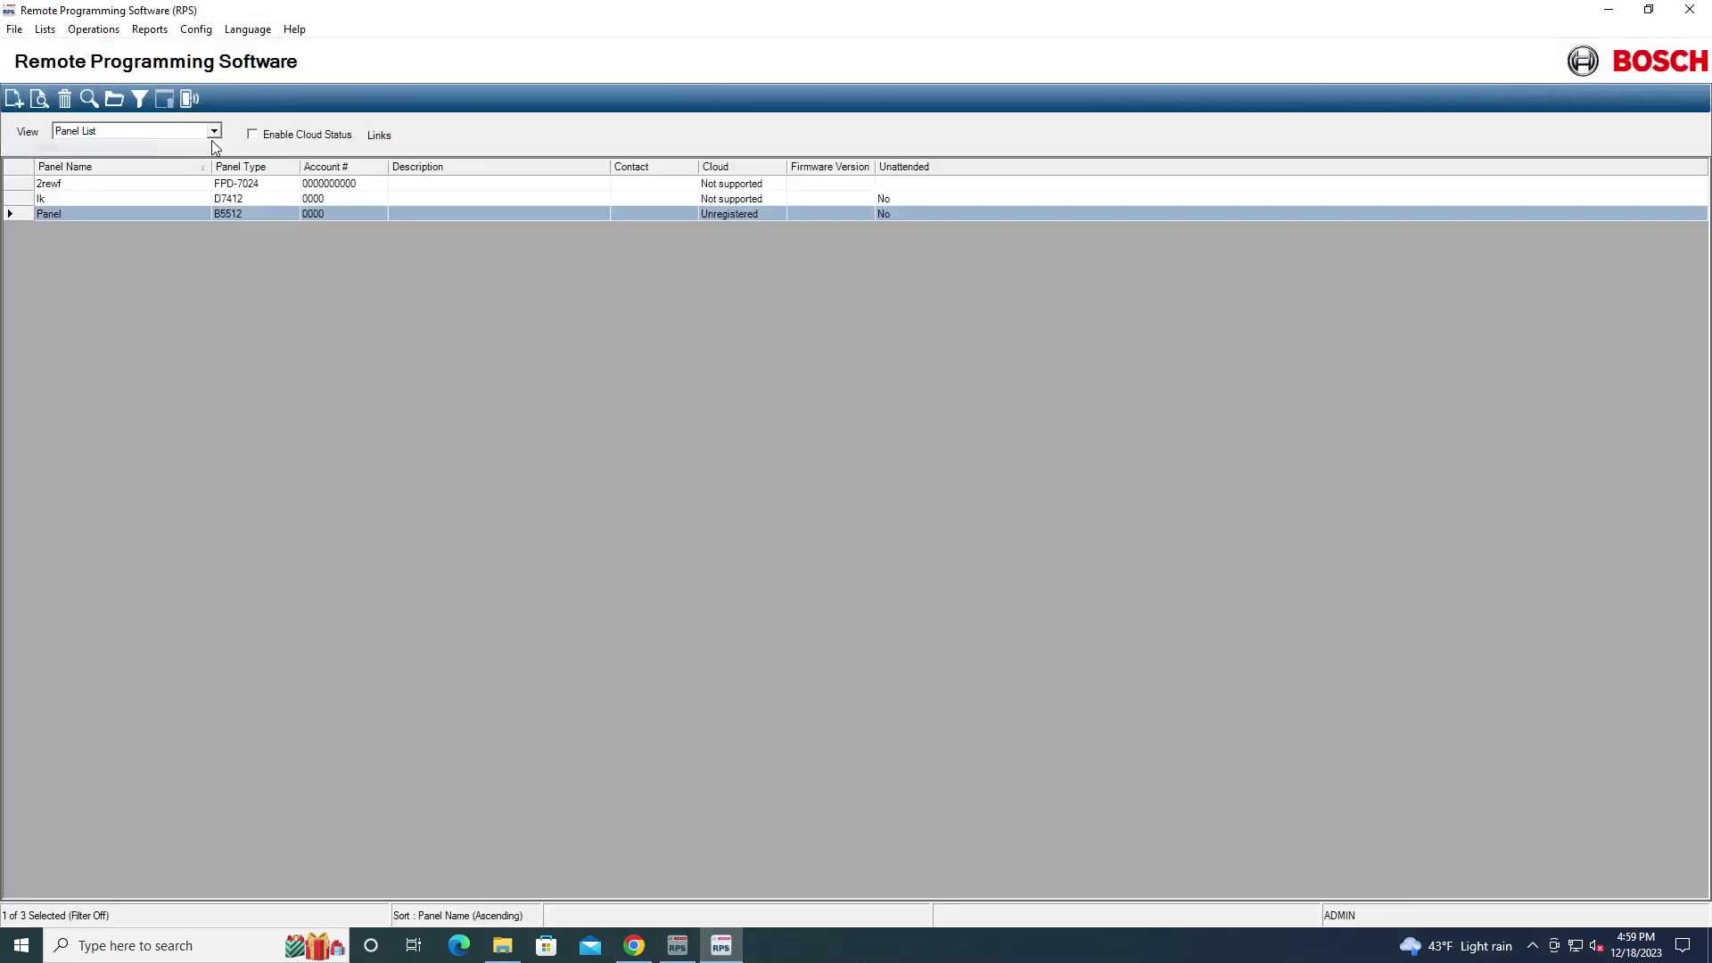
left_click(196, 28)
mouse_move(150, 26)
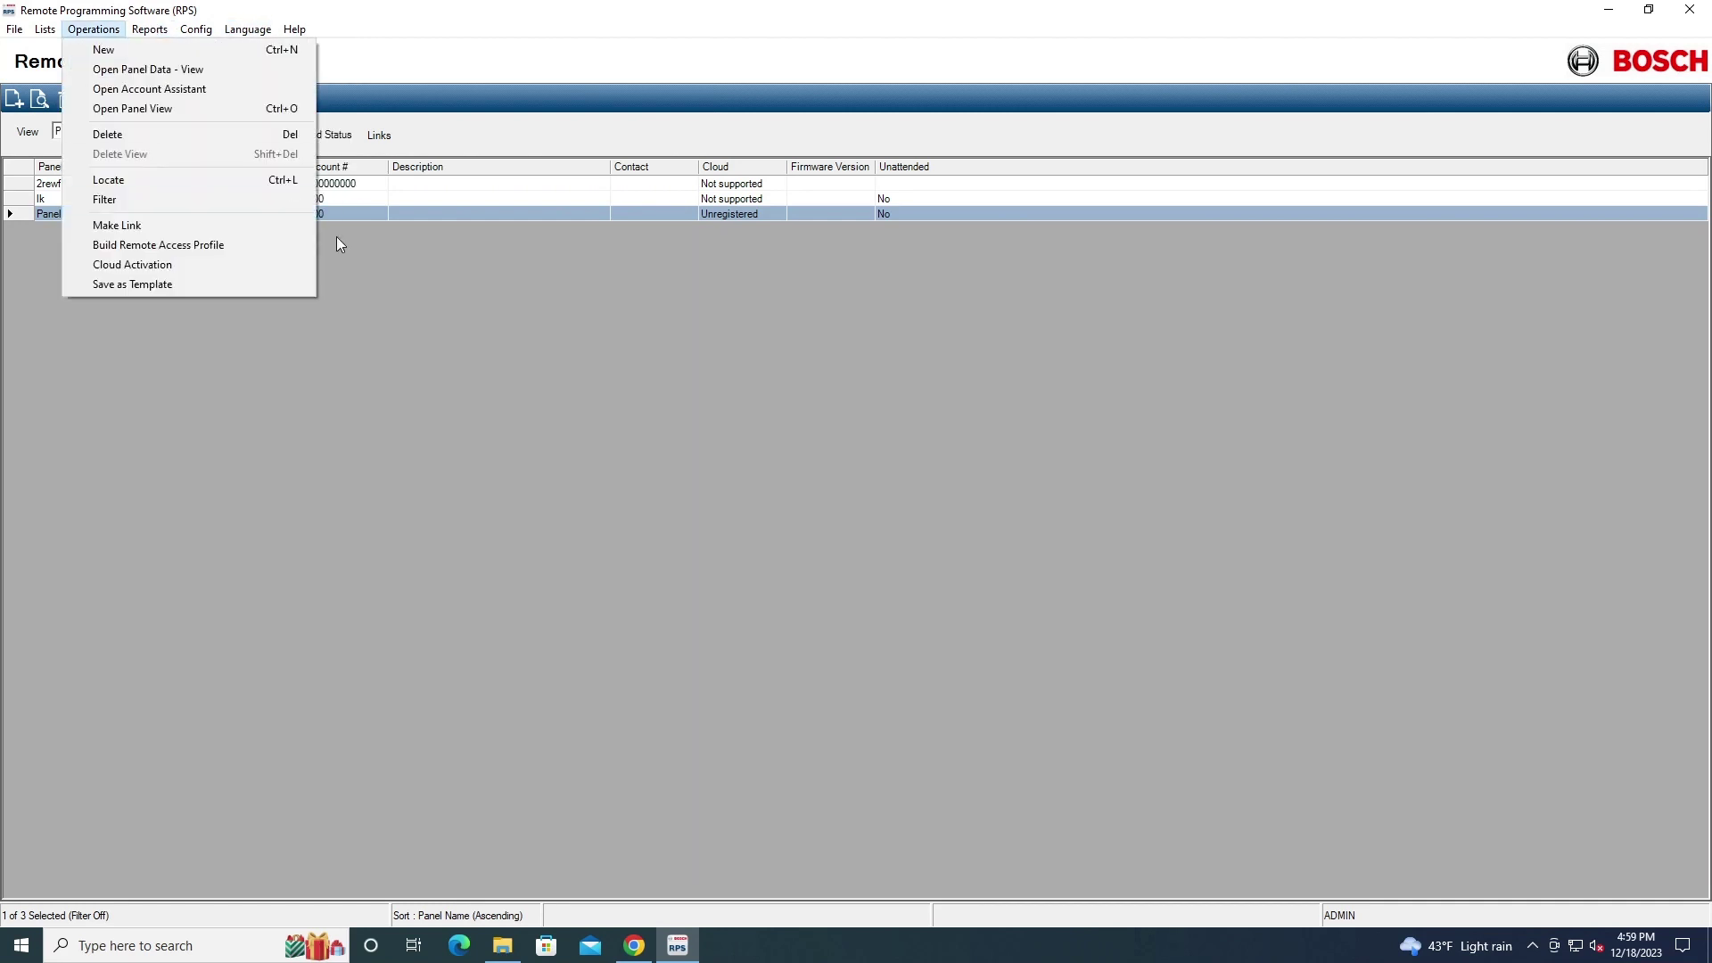
left_click(409, 355)
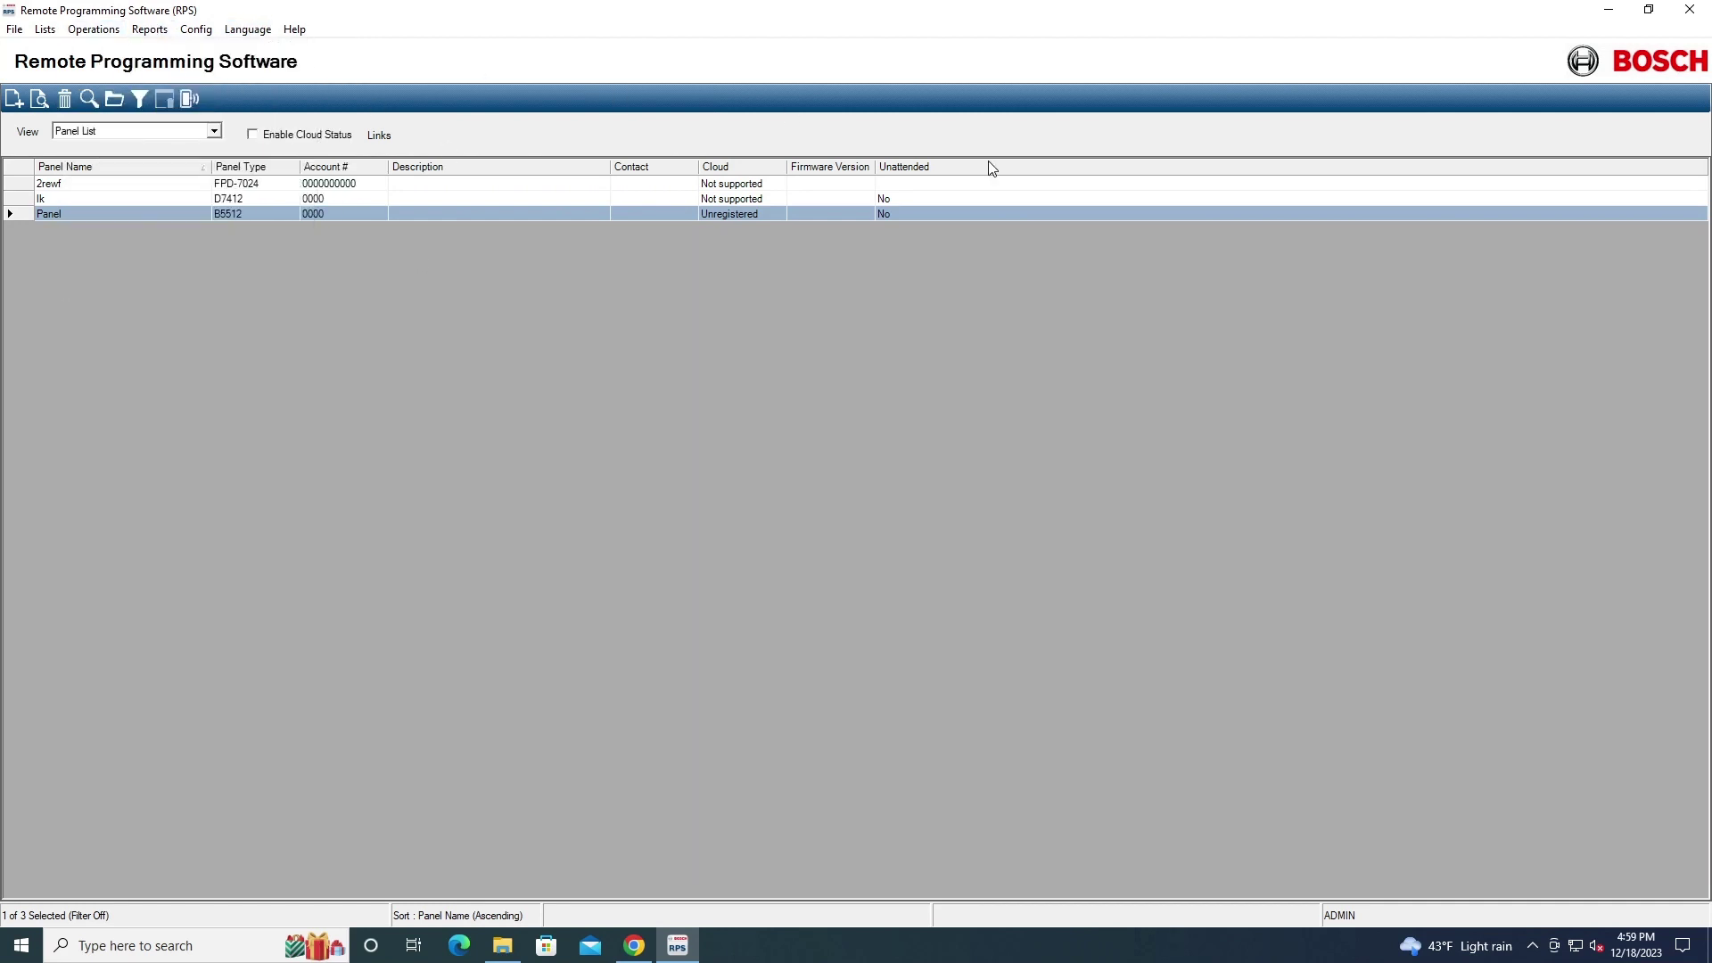